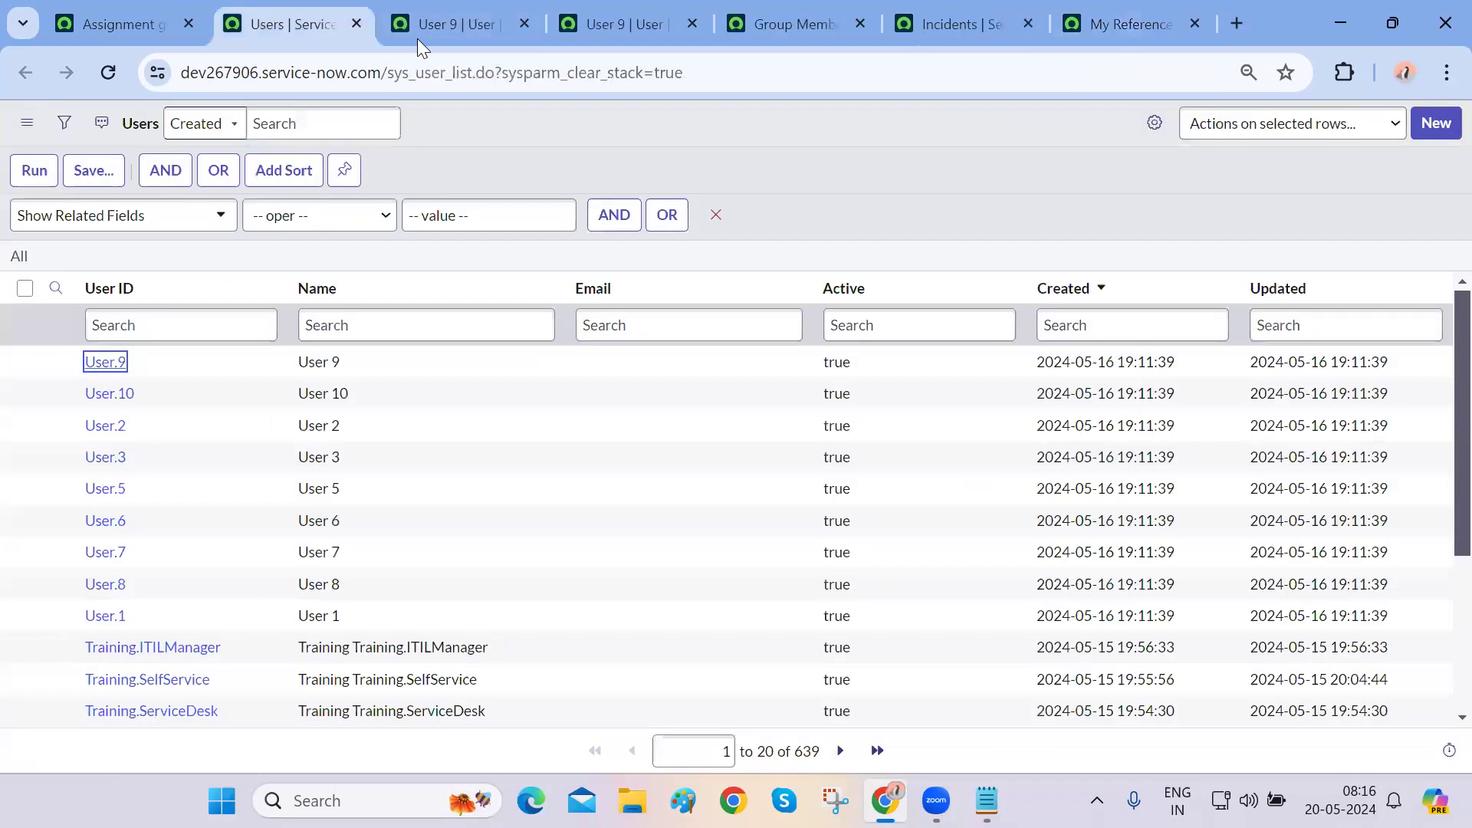
- Close the Users, User 9, Group Members, Incidents and reference browser tabs, keeping only the main ServiceNow page
{"action": "left_click", "coordinate": [357, 24]}
{"action": "left_click", "coordinate": [356, 24]}
{"action": "left_click", "coordinate": [357, 23]}
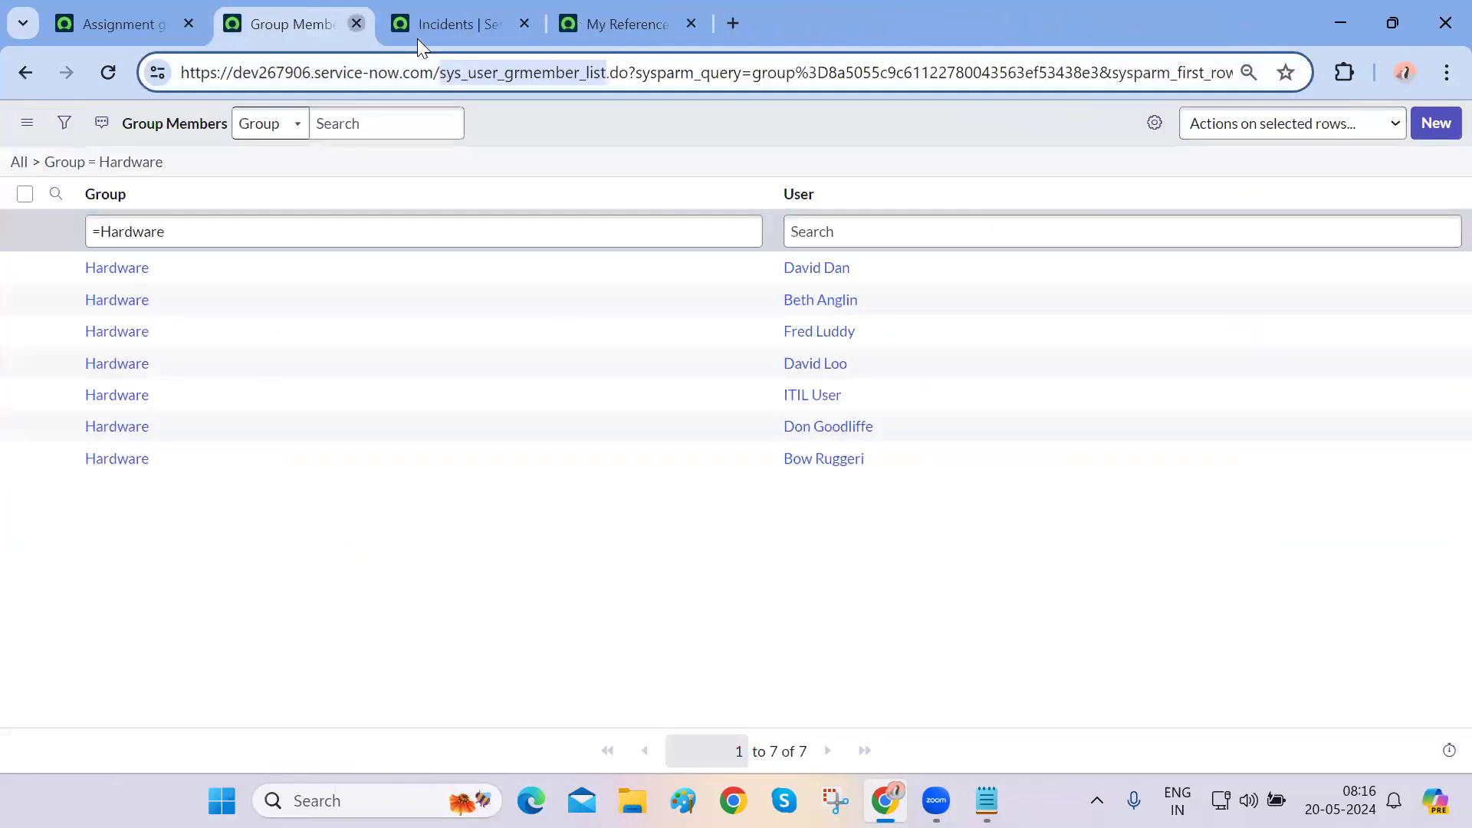
{"action": "left_click", "coordinate": [356, 24]}
{"action": "left_click", "coordinate": [357, 24]}
{"action": "left_click", "coordinate": [356, 24]}
{"action": "left_click", "coordinate": [874, 226]}
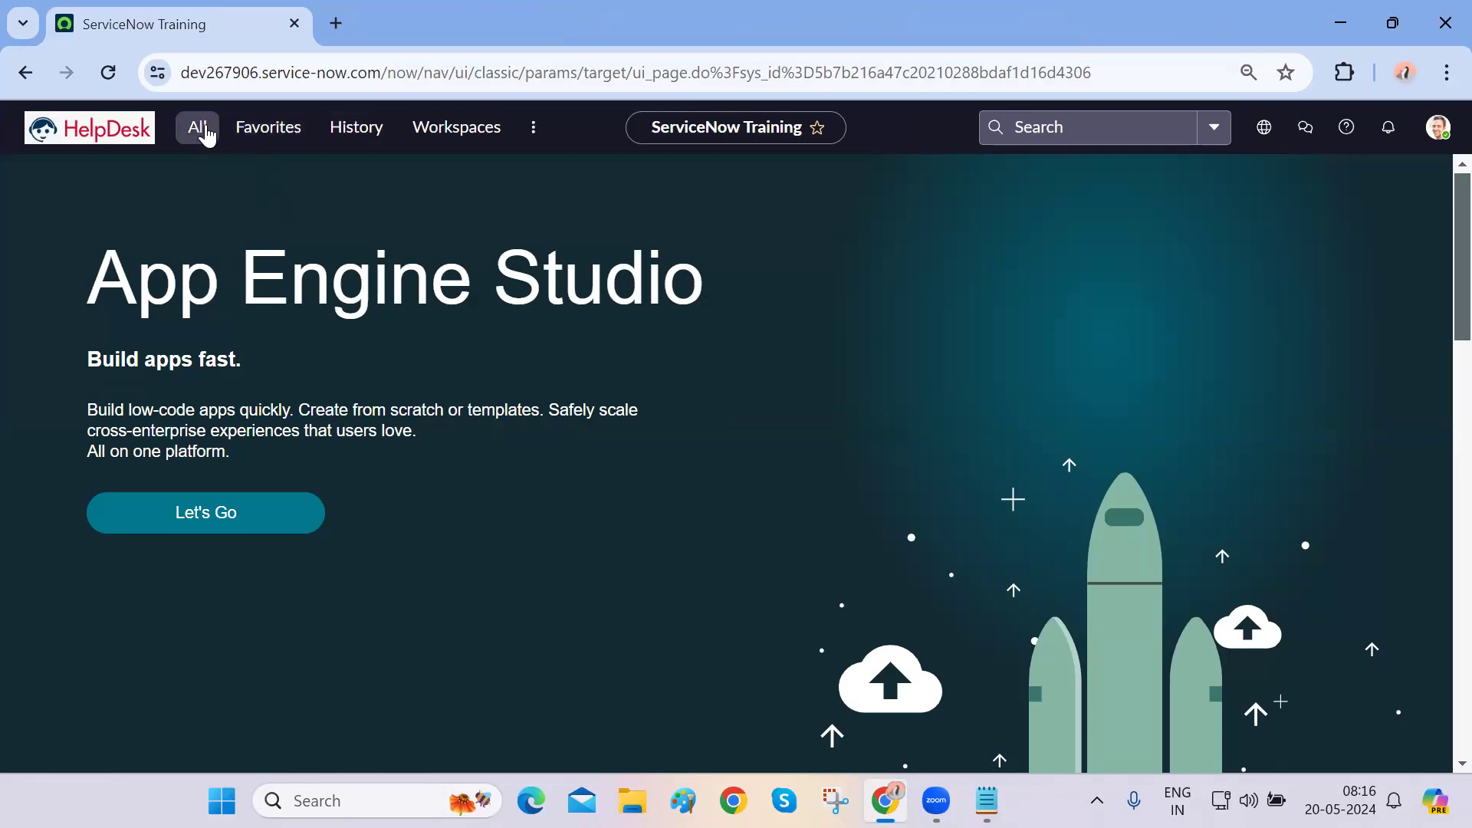
- Find the Tables module under System Definition by filtering for "table", and open the list of tables
{"action": "left_click", "coordinate": [201, 131]}
{"action": "type", "text": "table"}
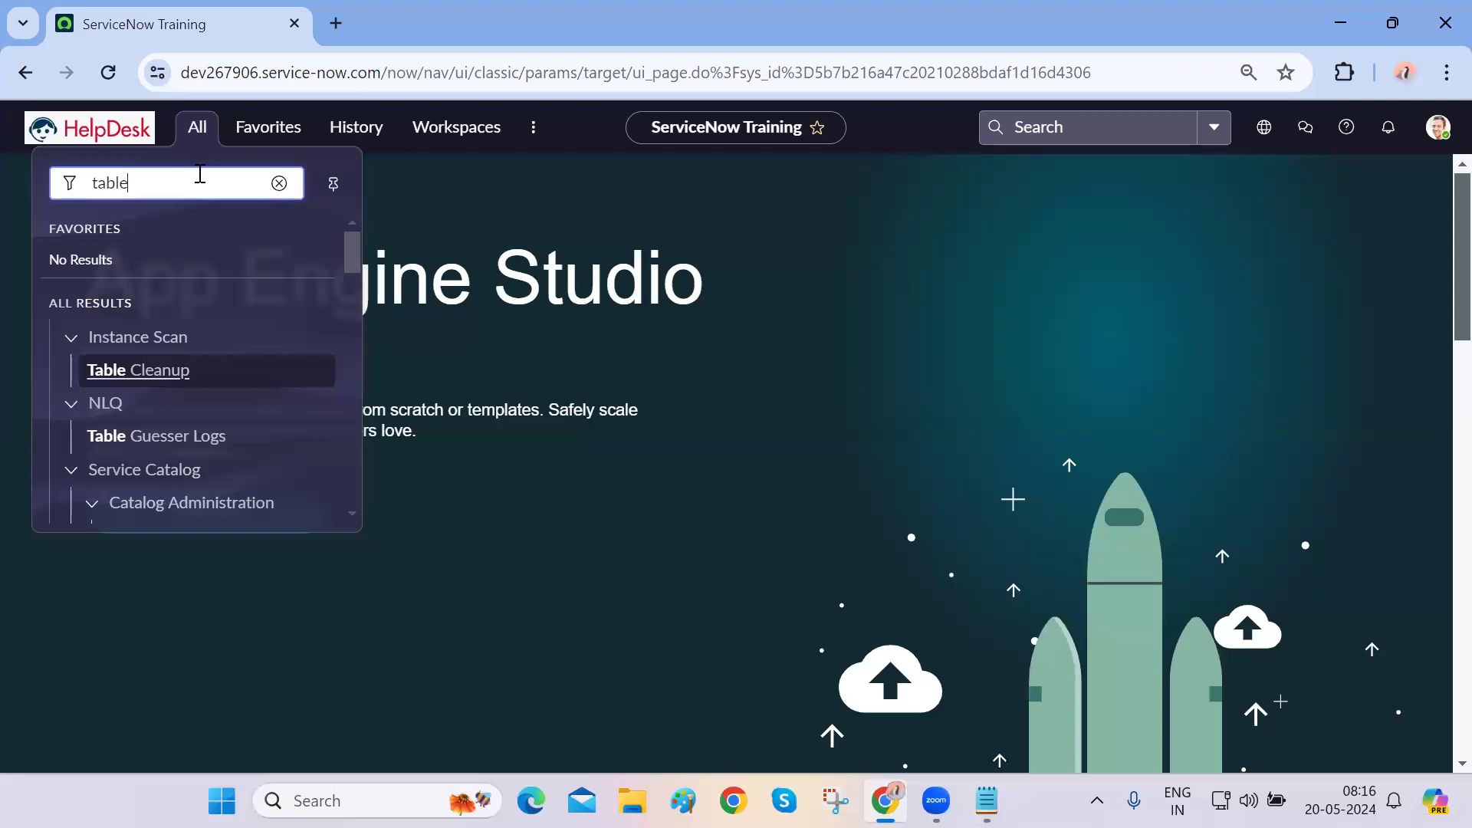
{"action": "scroll", "coordinate": [182, 418], "scroll_direction": "down", "scroll_amount": 8}
{"action": "scroll", "coordinate": [182, 418], "scroll_direction": "down", "scroll_amount": 6}
{"action": "scroll", "coordinate": [181, 418], "scroll_direction": "down", "scroll_amount": 4}
{"action": "left_click", "coordinate": [118, 410]}
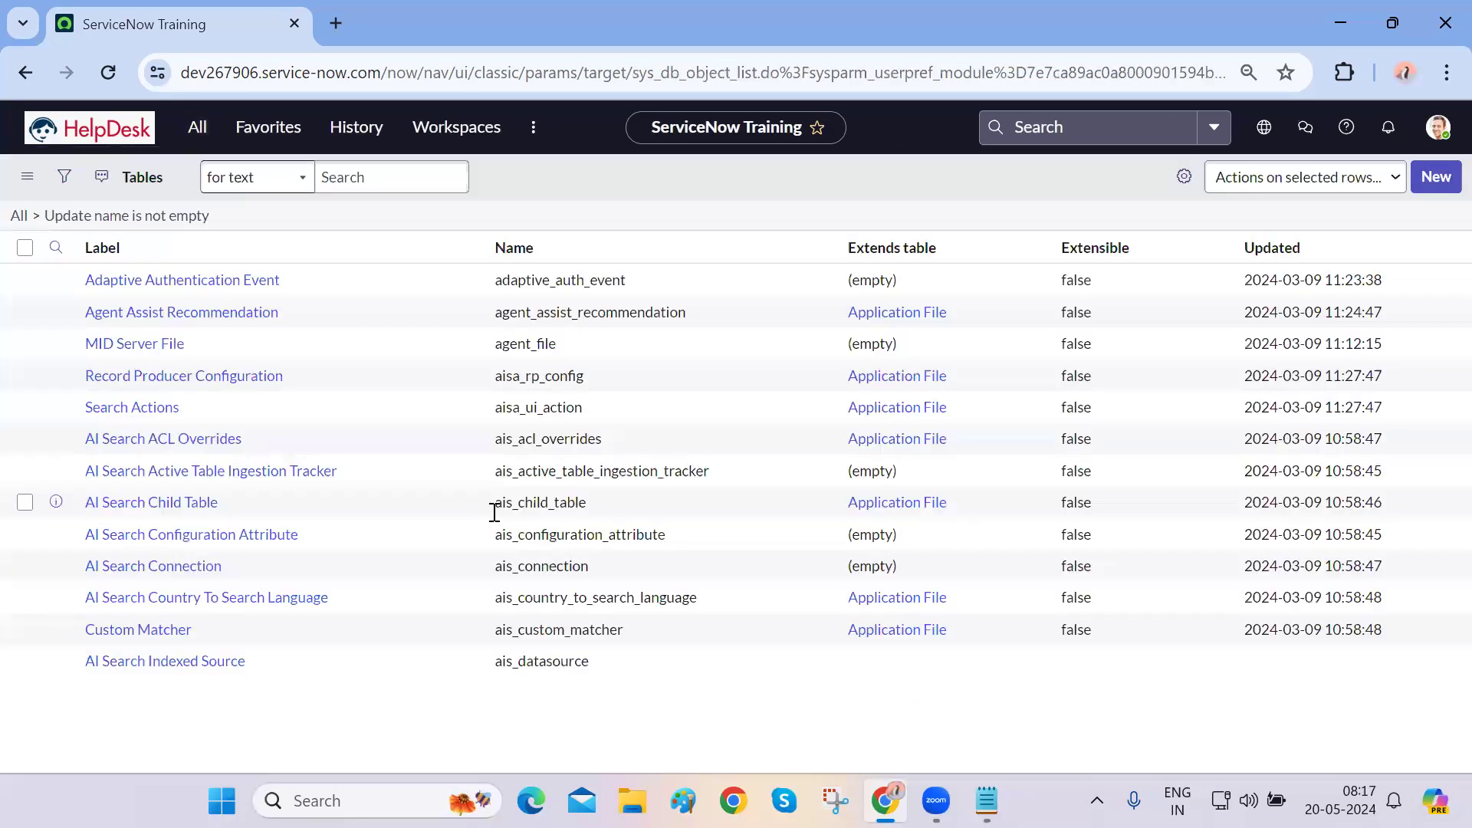
- Start a new table record in the Global application and set its label to MeetingRoom
{"action": "left_click", "coordinate": [1428, 181]}
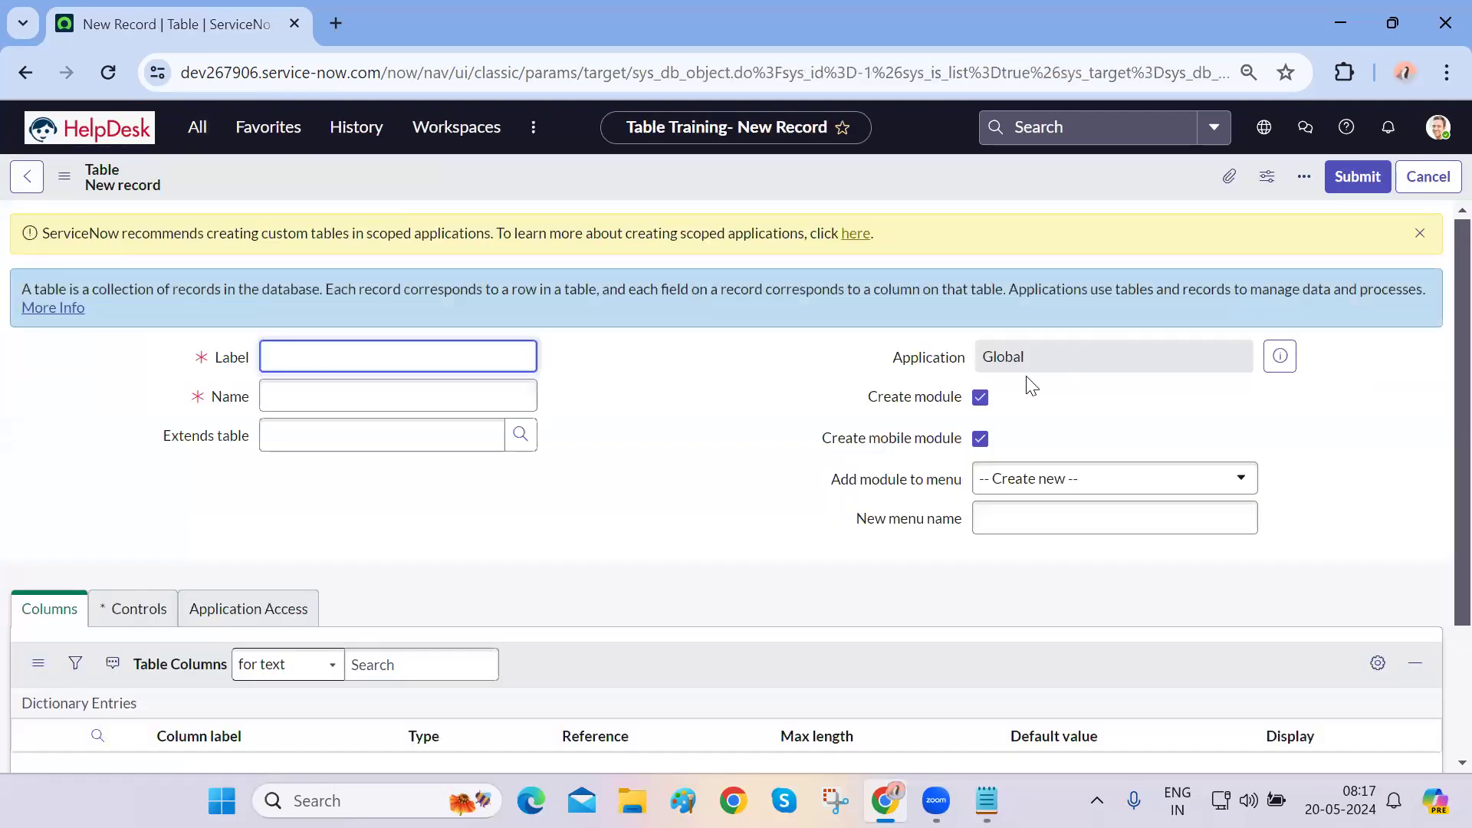
{"action": "double_click", "coordinate": [1035, 356]}
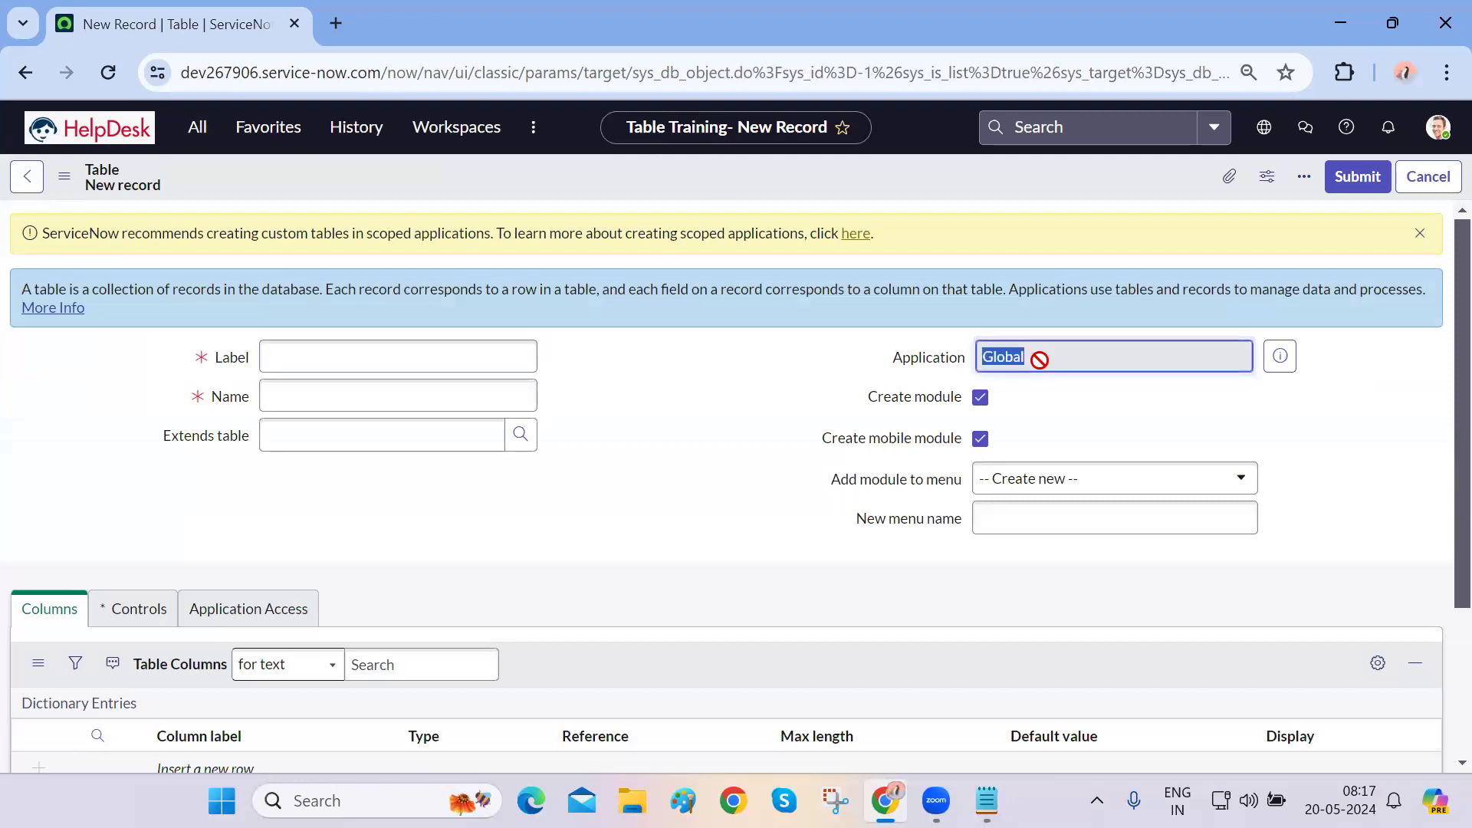
{"action": "left_click", "coordinate": [682, 534]}
{"action": "left_click", "coordinate": [393, 355]}
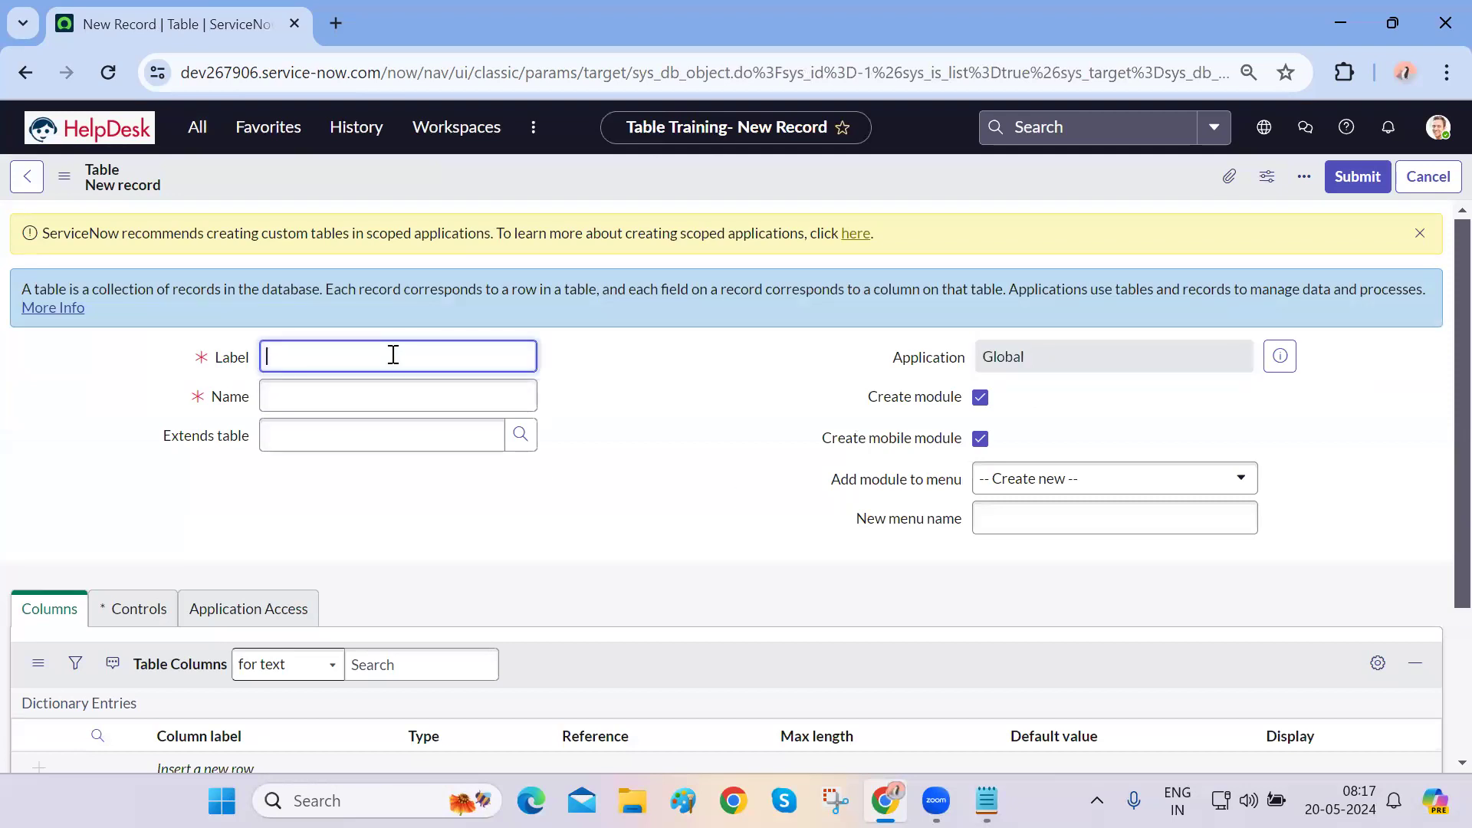
{"action": "type", "text": "MeetingRoom"}
- Check the application navigator for existing modules matching "meetin" and return to the table form
{"action": "left_click", "coordinate": [197, 128]}
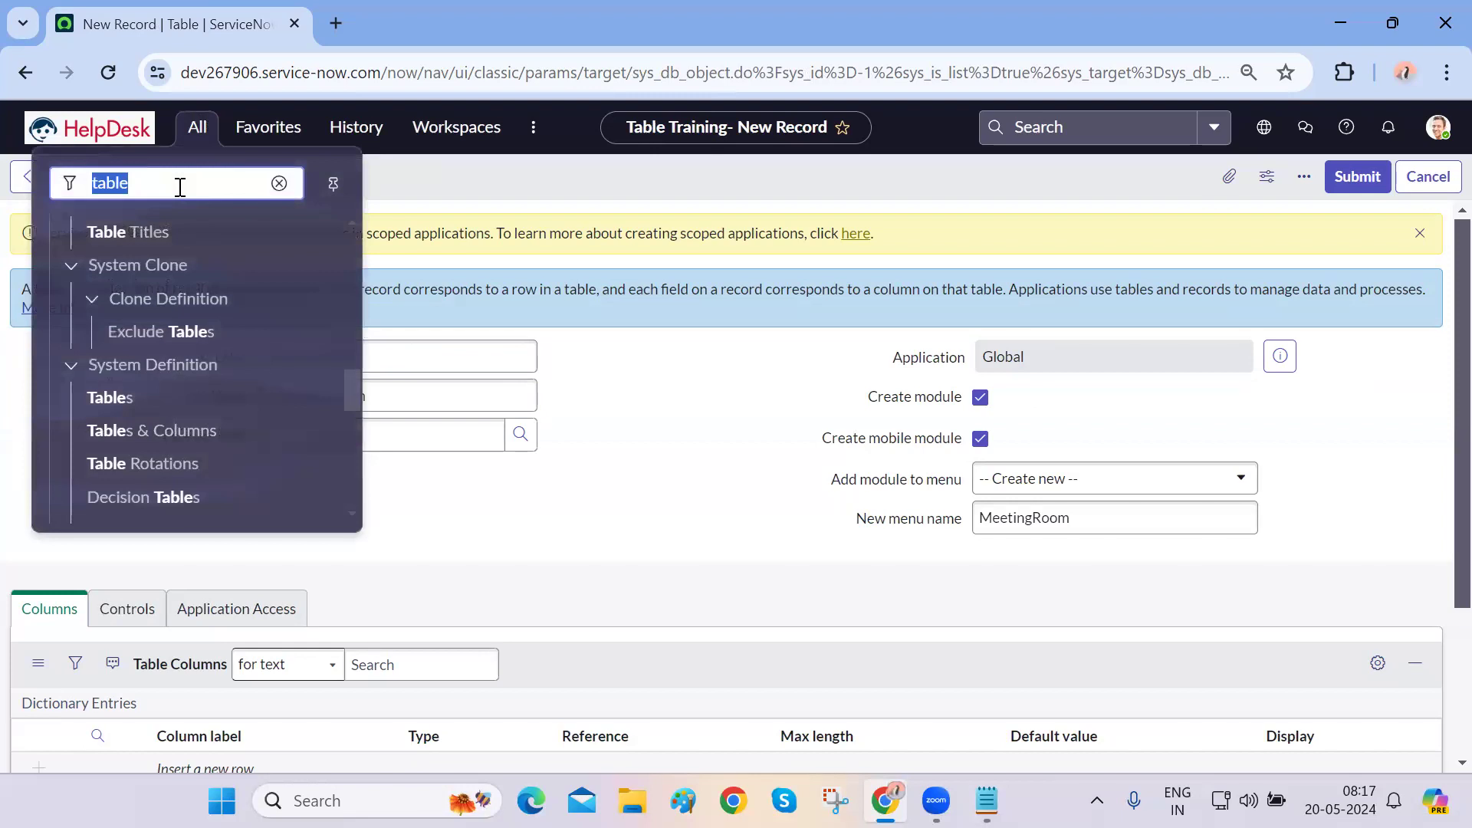
{"action": "type", "text": "meetin"}
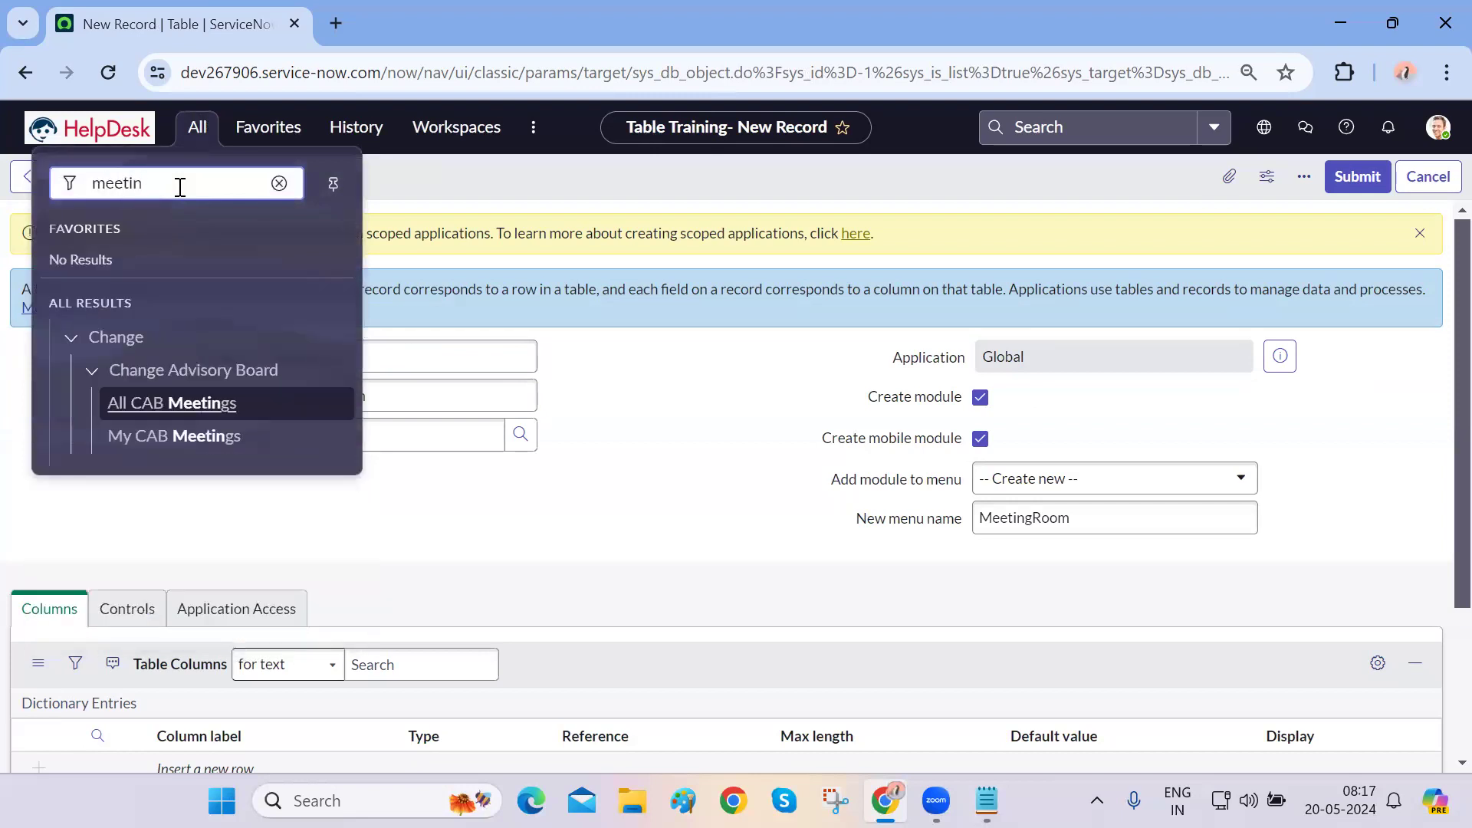
{"action": "left_click", "coordinate": [516, 507]}
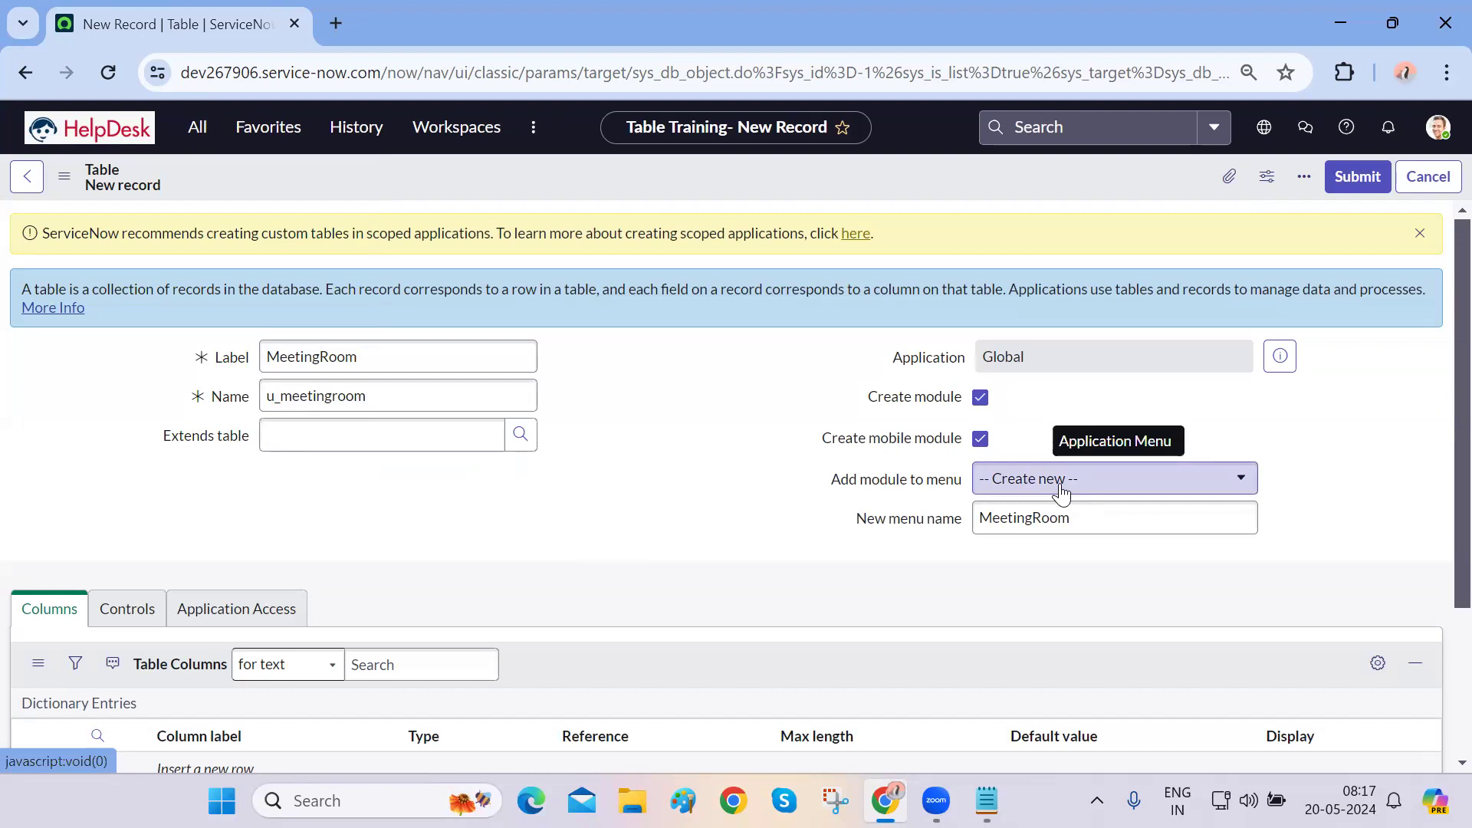
- Review the new menu name, the Extends table field and the columns section of the new table form
{"action": "double_click", "coordinate": [901, 525]}
{"action": "left_click", "coordinate": [605, 489]}
{"action": "left_click", "coordinate": [450, 438]}
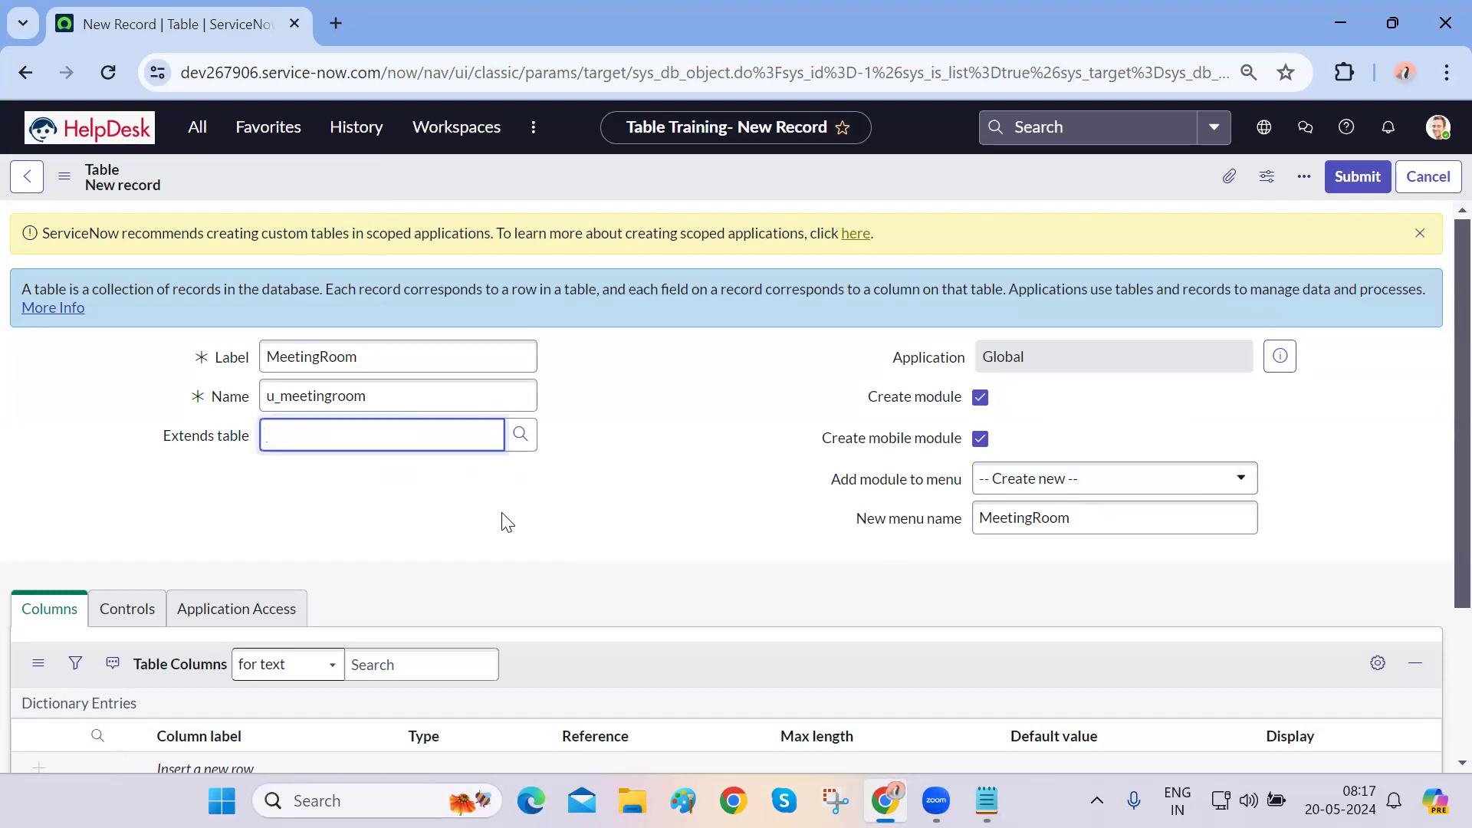
{"action": "scroll", "coordinate": [506, 522], "scroll_direction": "down", "scroll_amount": 3}
{"action": "scroll", "coordinate": [506, 521], "scroll_direction": "up", "scroll_amount": 2}
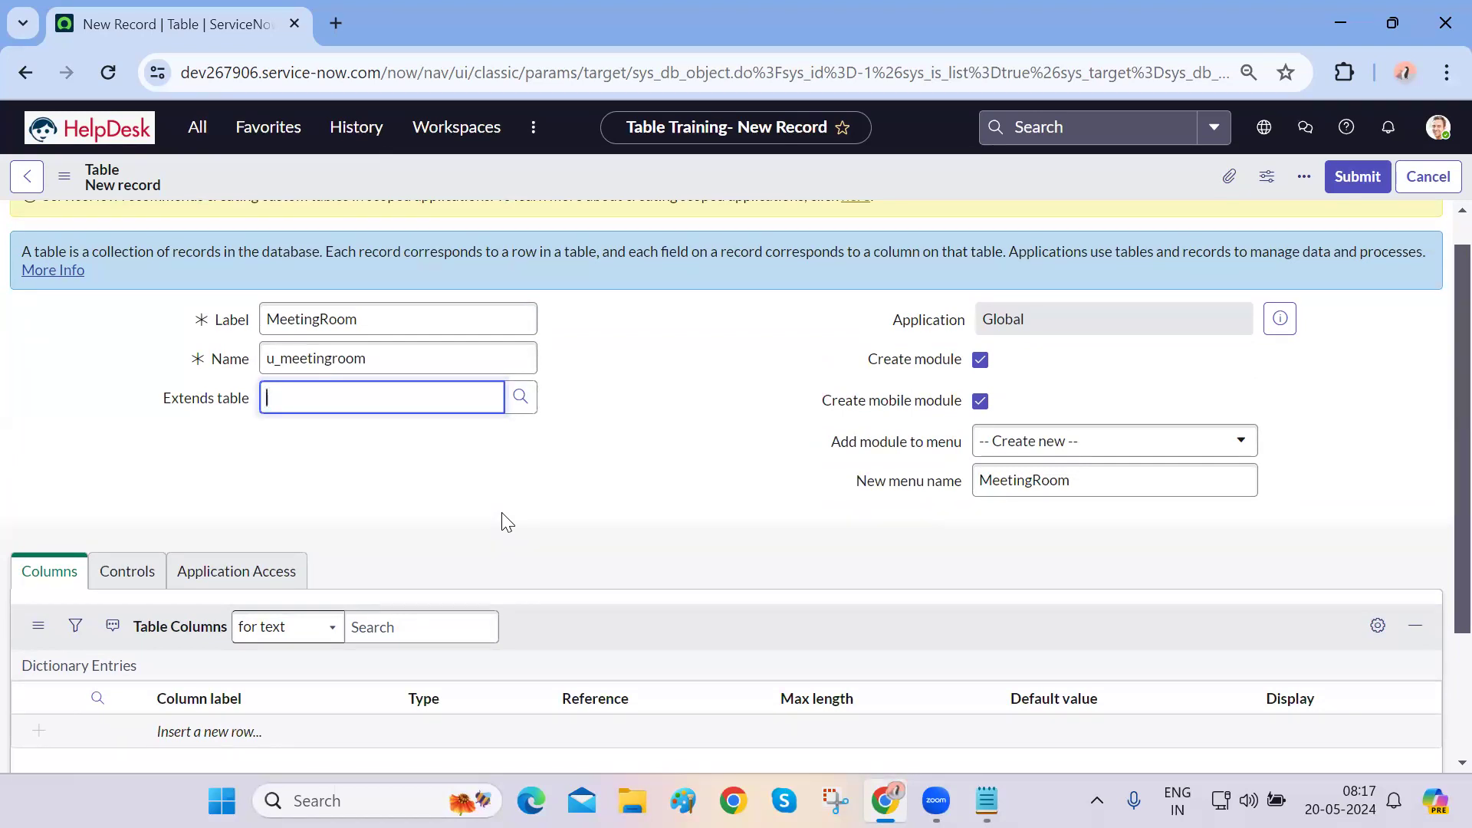
{"action": "left_click", "coordinate": [549, 544]}
{"action": "scroll", "coordinate": [548, 544], "scroll_direction": "down", "scroll_amount": 2}
{"action": "scroll", "coordinate": [548, 544], "scroll_direction": "up", "scroll_amount": 3}
{"action": "scroll", "coordinate": [554, 554], "scroll_direction": "down", "scroll_amount": 3}
{"action": "scroll", "coordinate": [552, 551], "scroll_direction": "up", "scroll_amount": 3}
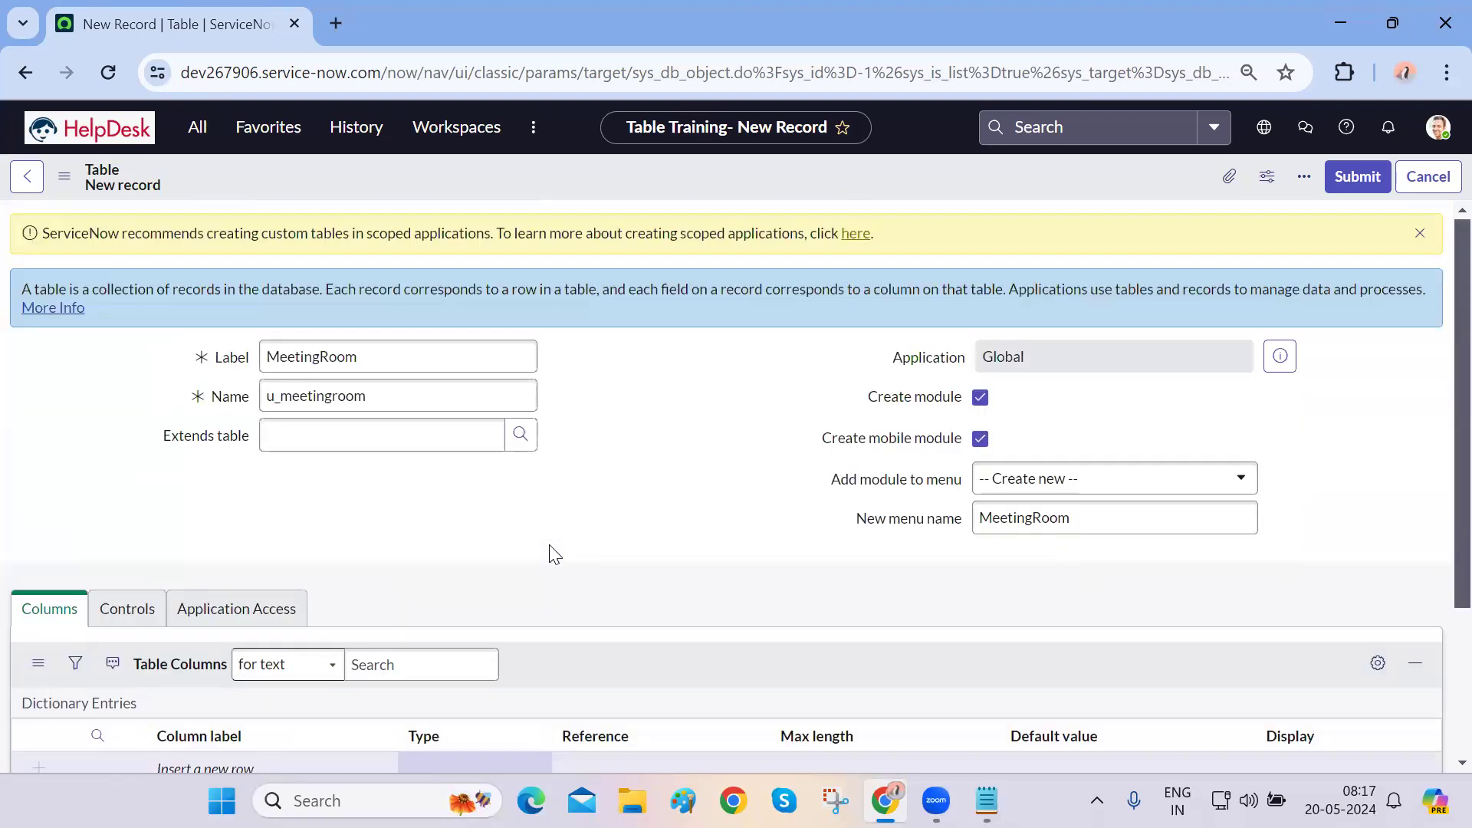
- Save the new MeetingRoom table and stay on its record
{"action": "right_click", "coordinate": [656, 178]}
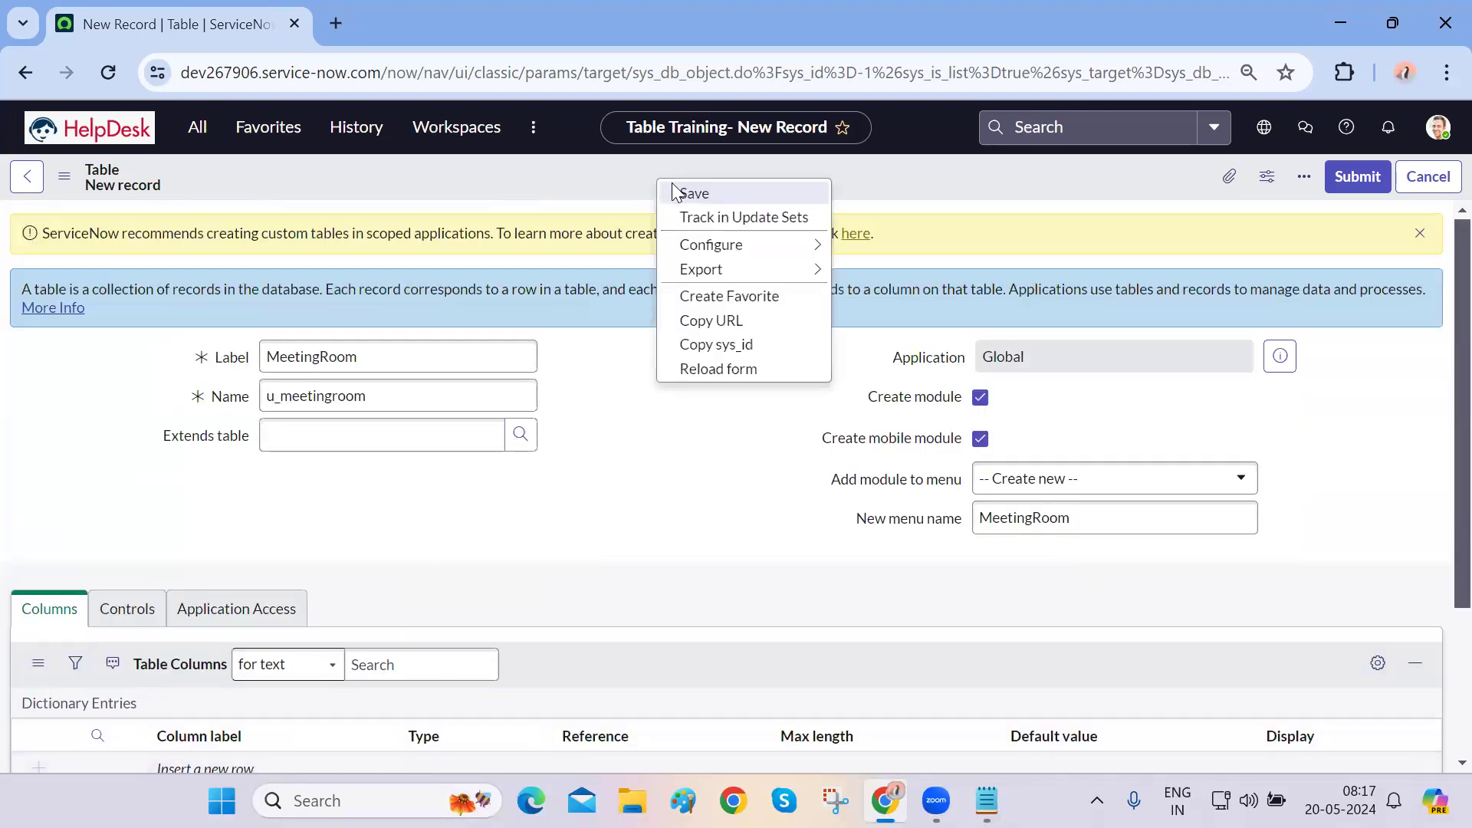
{"action": "left_click", "coordinate": [675, 192]}
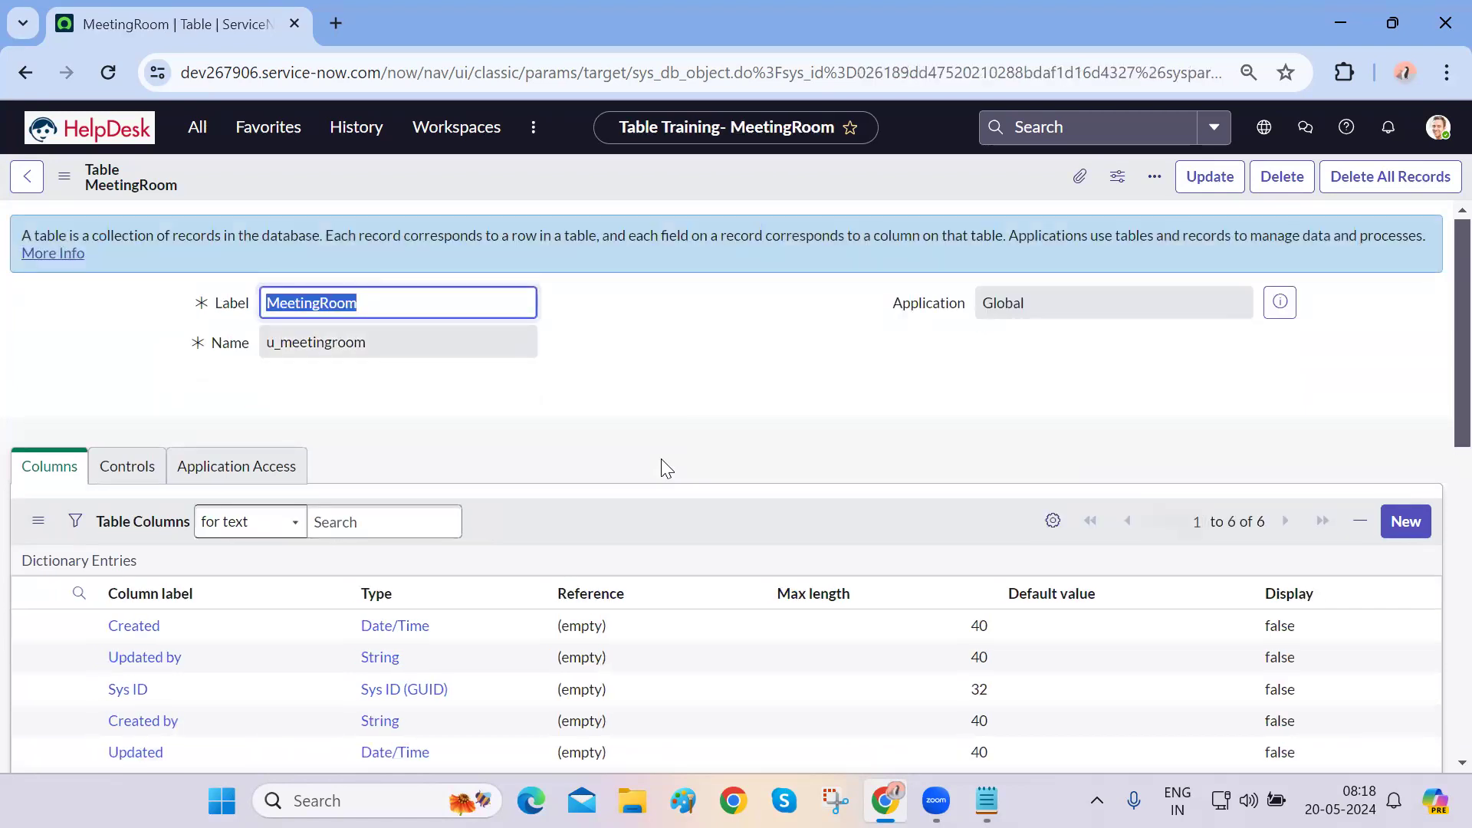
{"action": "scroll", "coordinate": [661, 460], "scroll_direction": "down", "scroll_amount": 3}
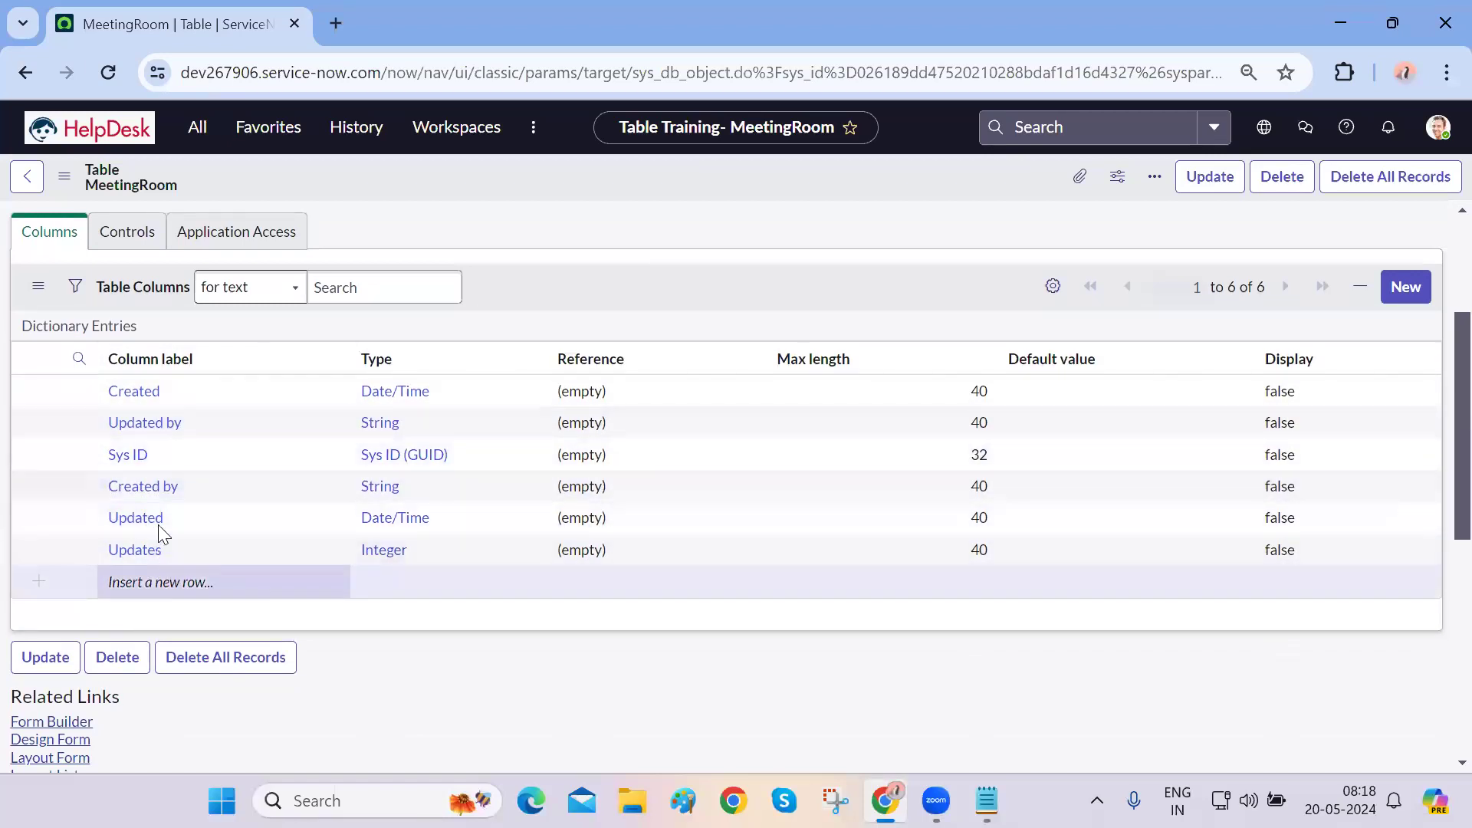
{"action": "left_click_drag", "start_coordinate": [99, 380], "coordinate": [221, 566]}
{"action": "key", "text": "ctrl+c"}
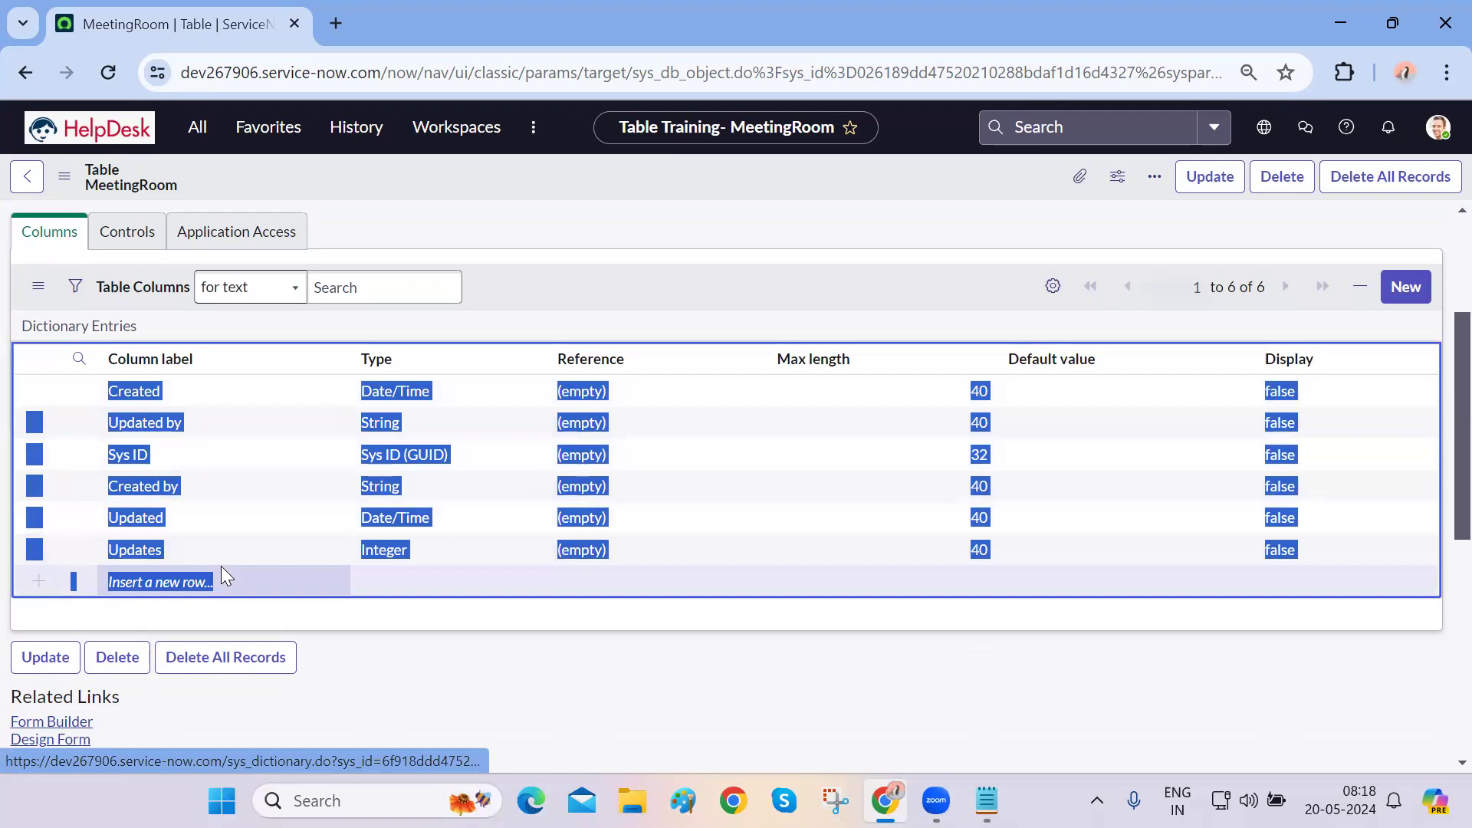
{"action": "key", "text": "alt+Tab"}
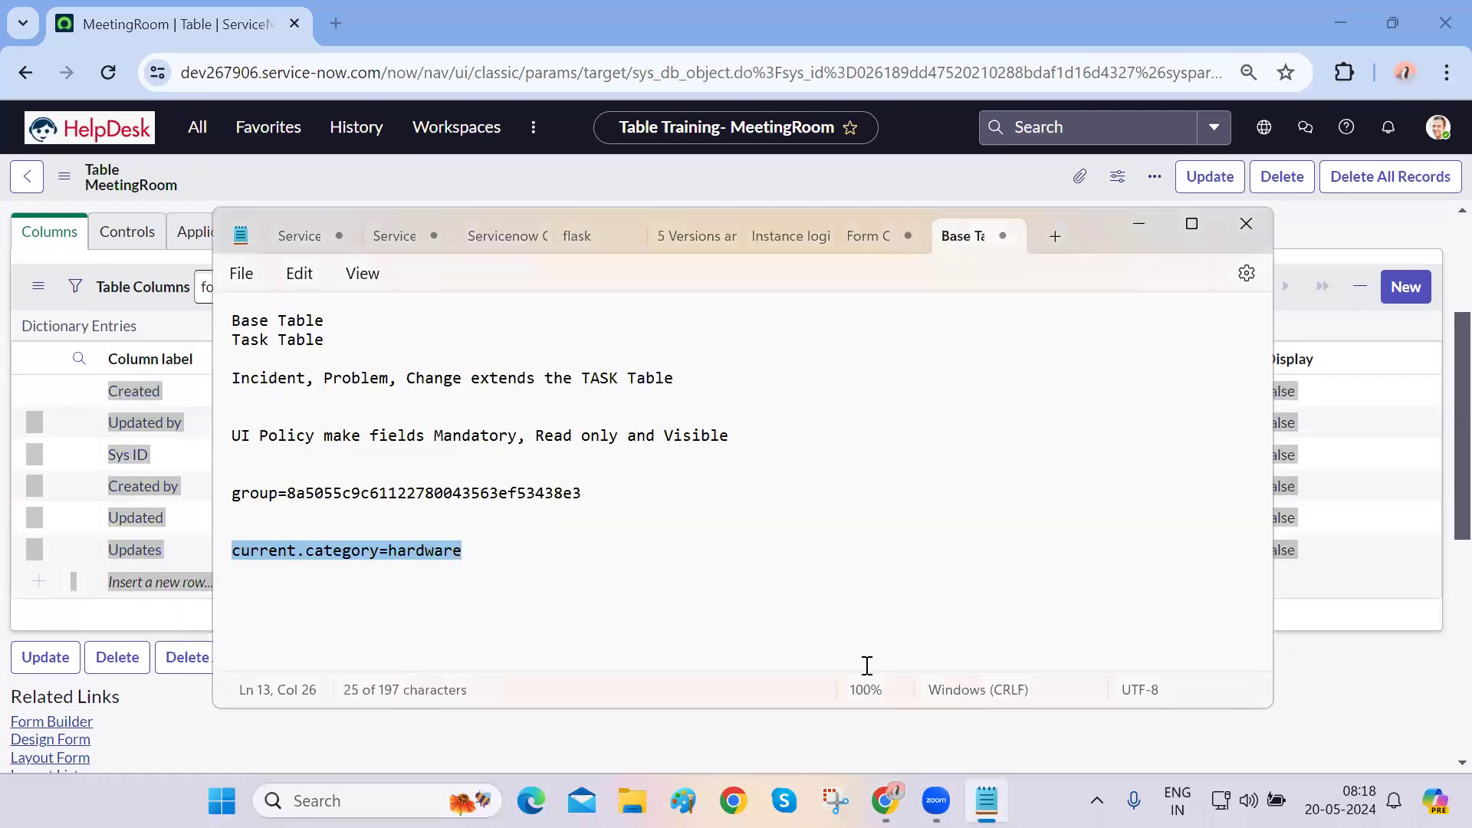
{"action": "left_click", "coordinate": [660, 581]}
{"action": "key", "text": "Return"}
{"action": "key", "text": "Return"}
{"action": "key", "text": "ctrl+v"}
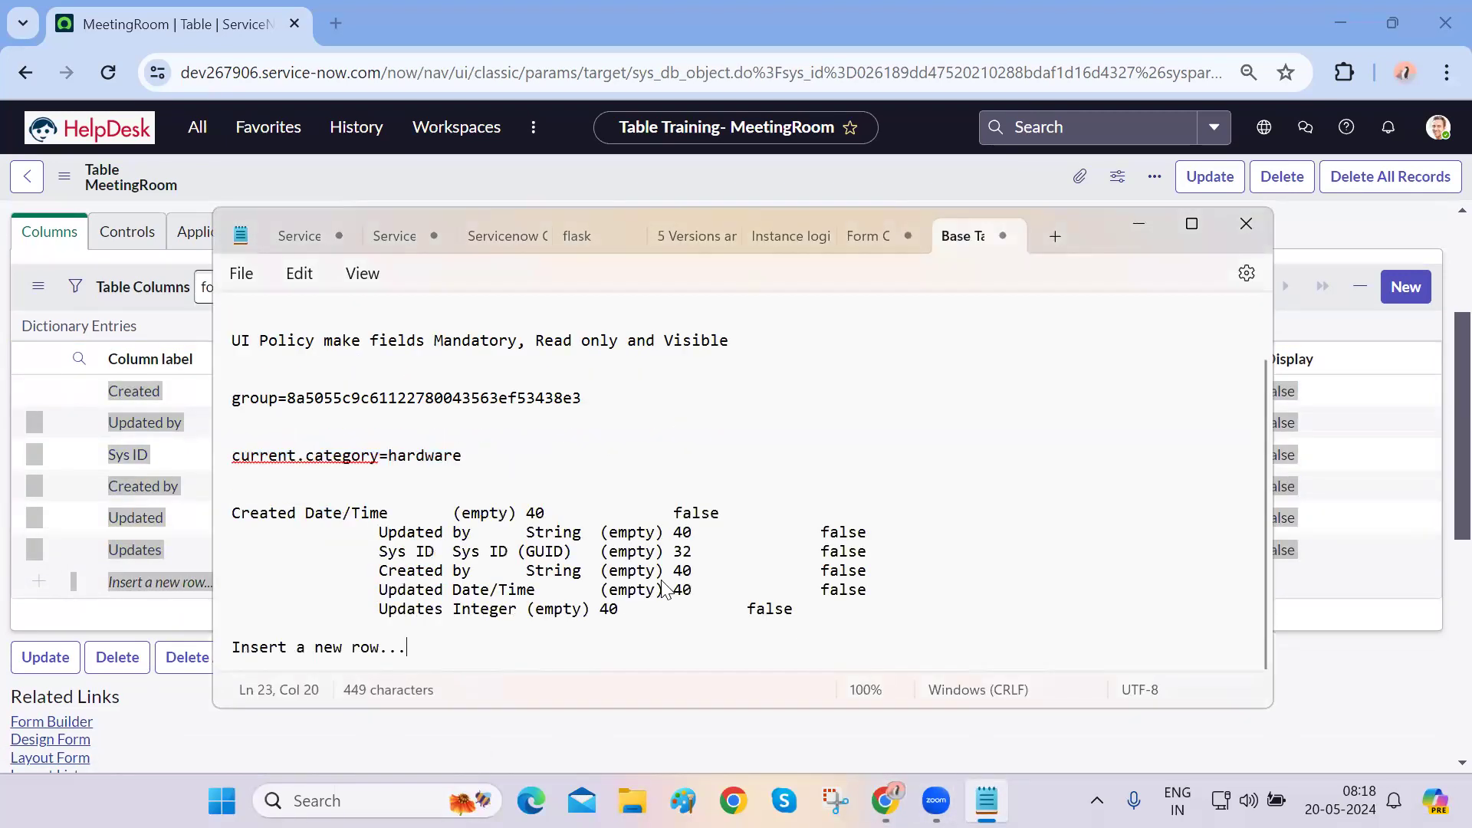
{"action": "key", "text": "ctrl+z"}
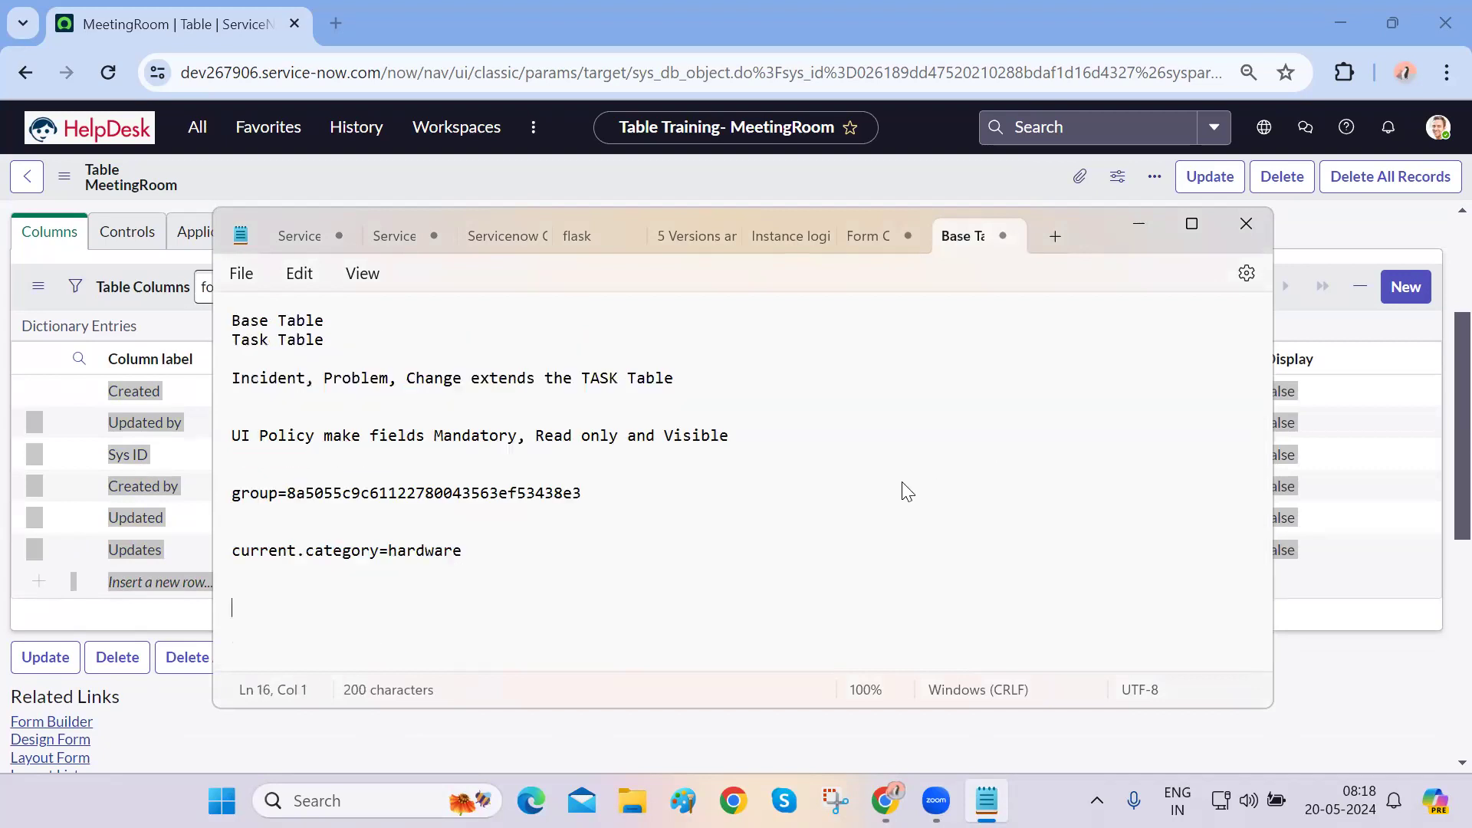
{"action": "left_click", "coordinate": [539, 755]}
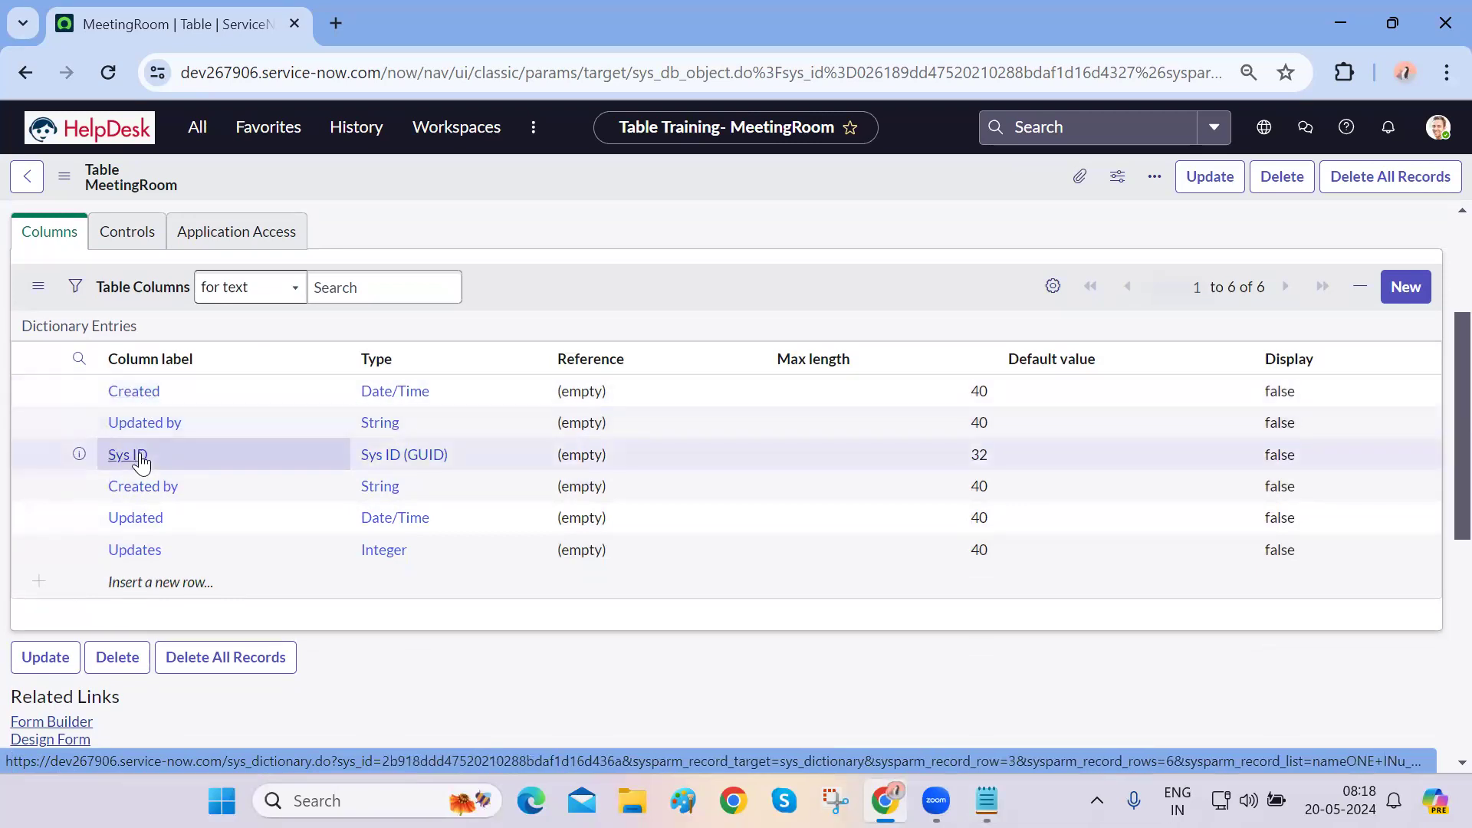
- Inspect the sys_id in the MeetingRoom record's URL and the default columns of the table
{"action": "double_click", "coordinate": [969, 71]}
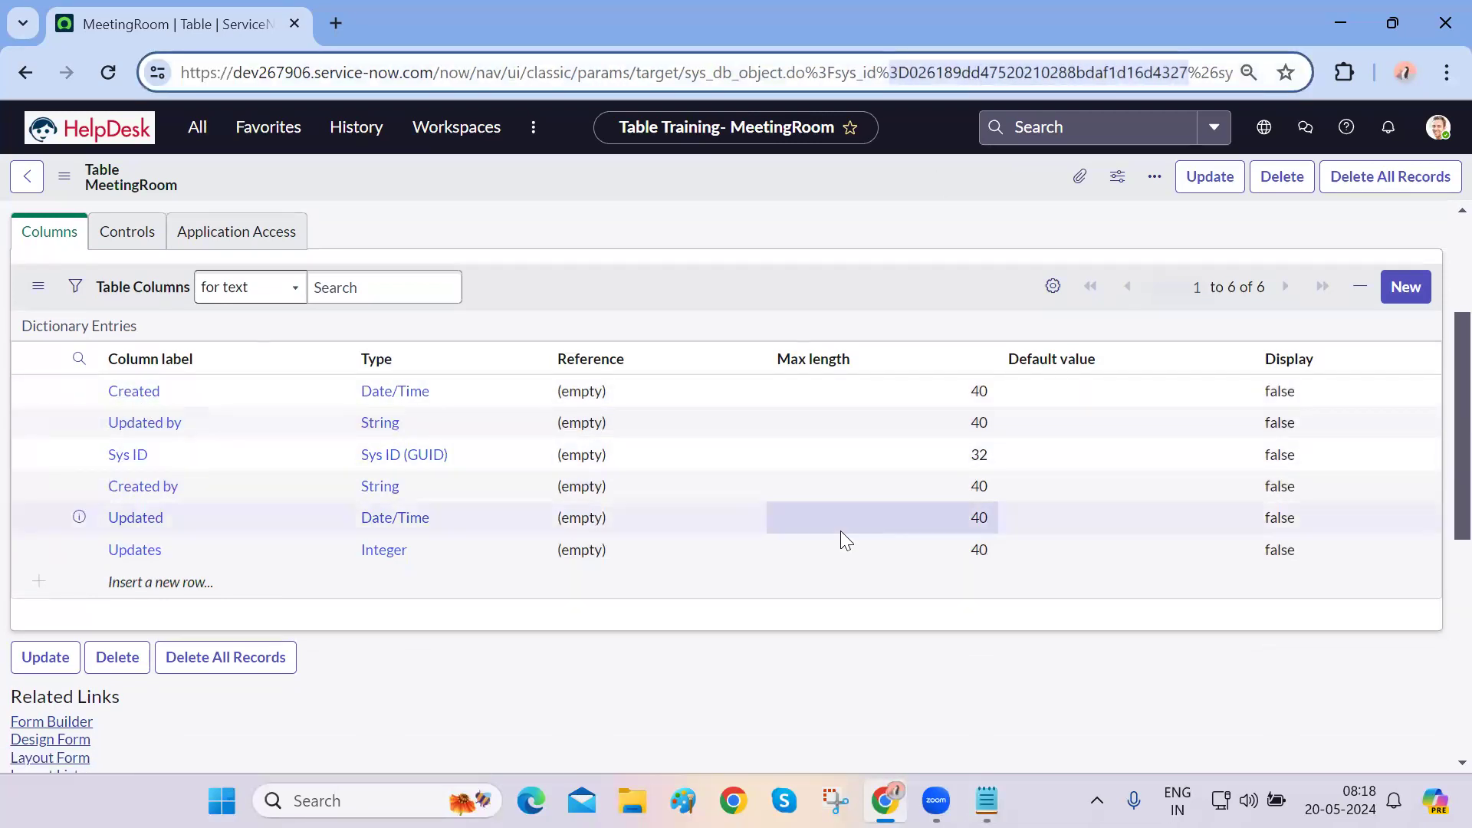
{"action": "left_click", "coordinate": [644, 699]}
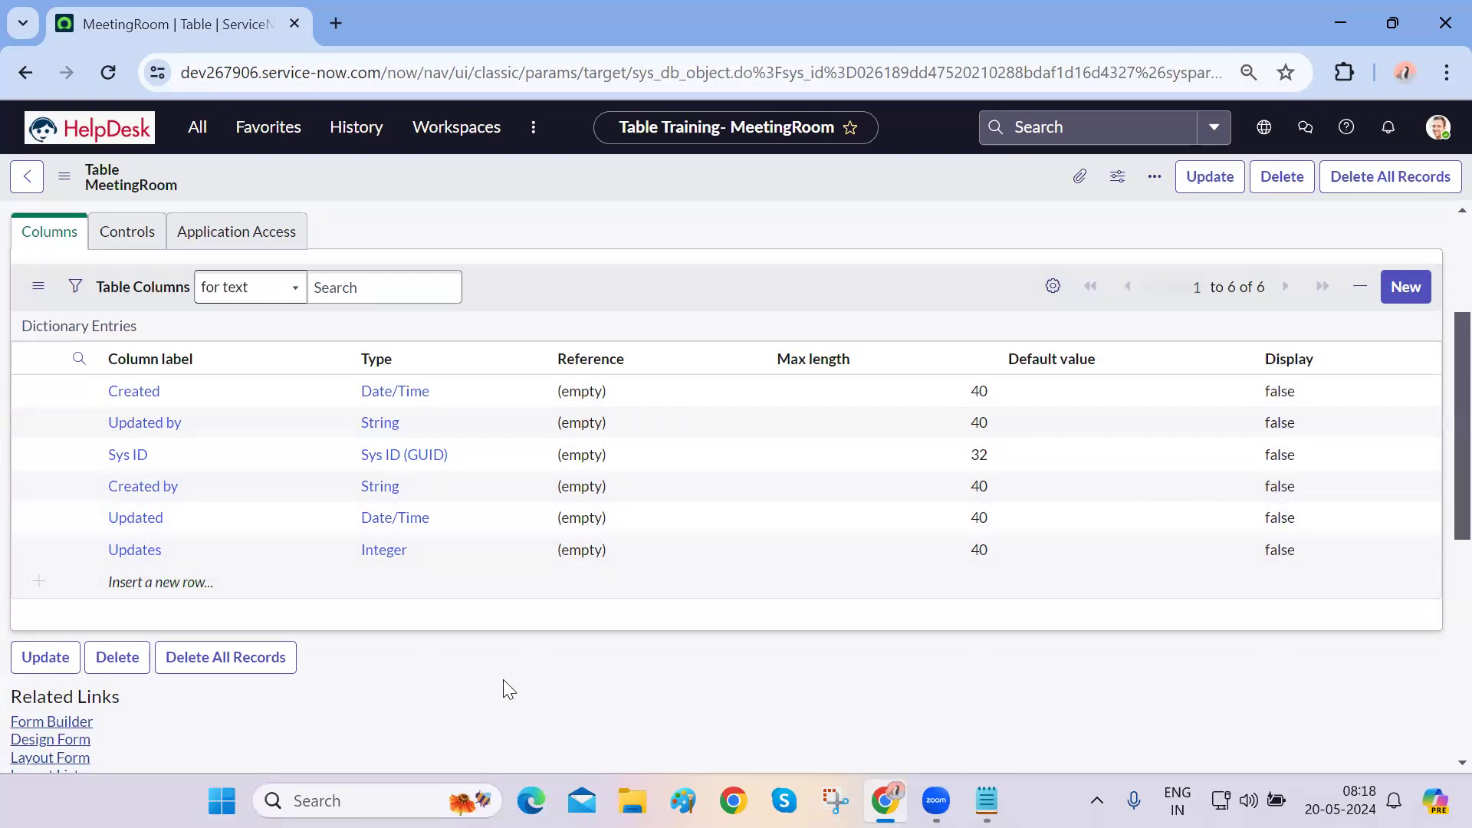
{"action": "scroll", "coordinate": [502, 679], "scroll_direction": "up", "scroll_amount": 3}
{"action": "scroll", "coordinate": [502, 679], "scroll_direction": "down", "scroll_amount": 3}
{"action": "scroll", "coordinate": [508, 688], "scroll_direction": "up", "scroll_amount": 1}
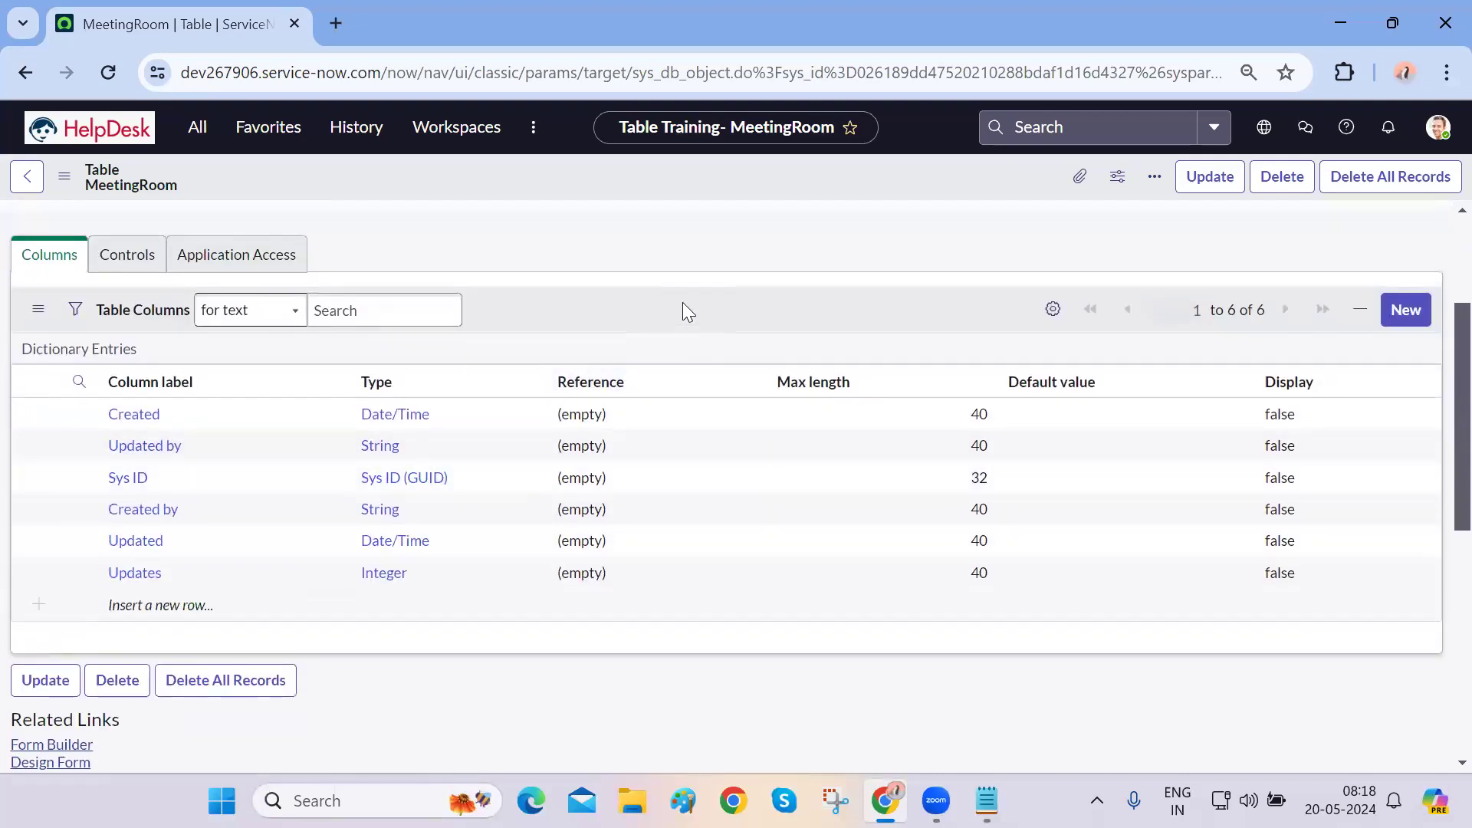
{"action": "scroll", "coordinate": [684, 310], "scroll_direction": "up", "scroll_amount": 3}
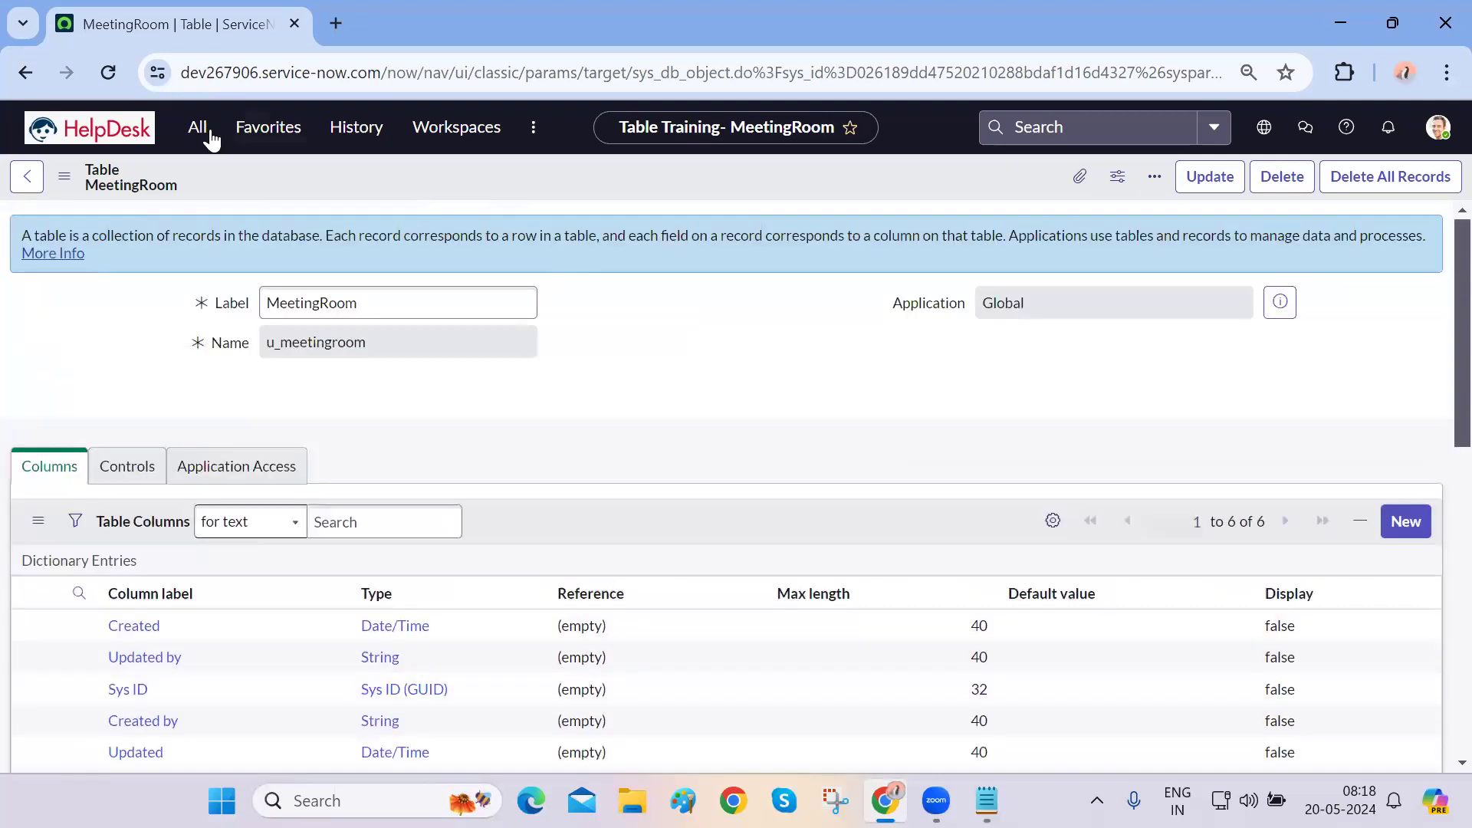
- Filter the navigator for "meeting" and open the MeetingRooms module in a new browser tab
{"action": "left_click", "coordinate": [199, 129]}
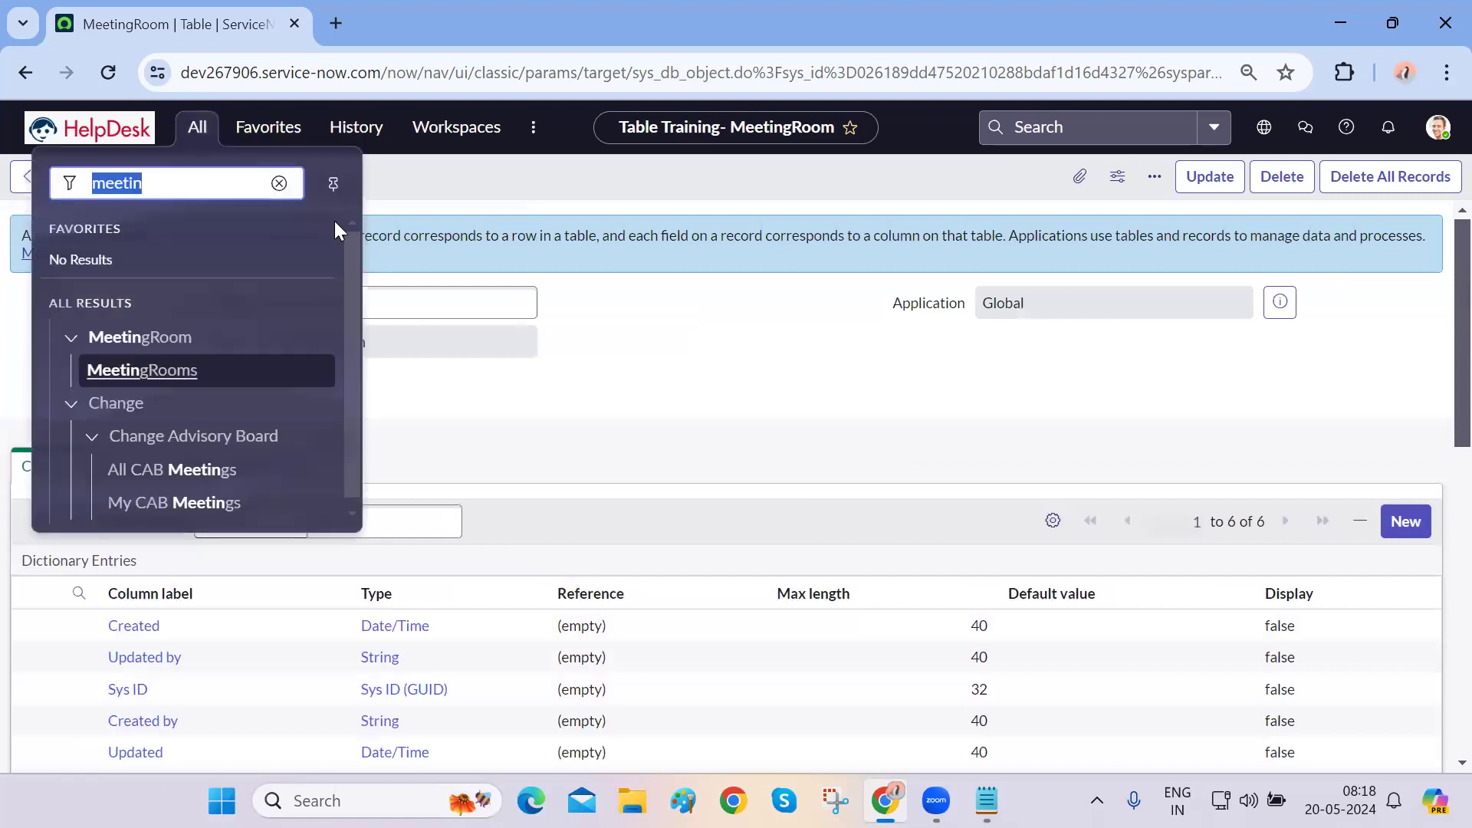
{"action": "key", "text": "BackSpace"}
{"action": "type", "text": "meeting"}
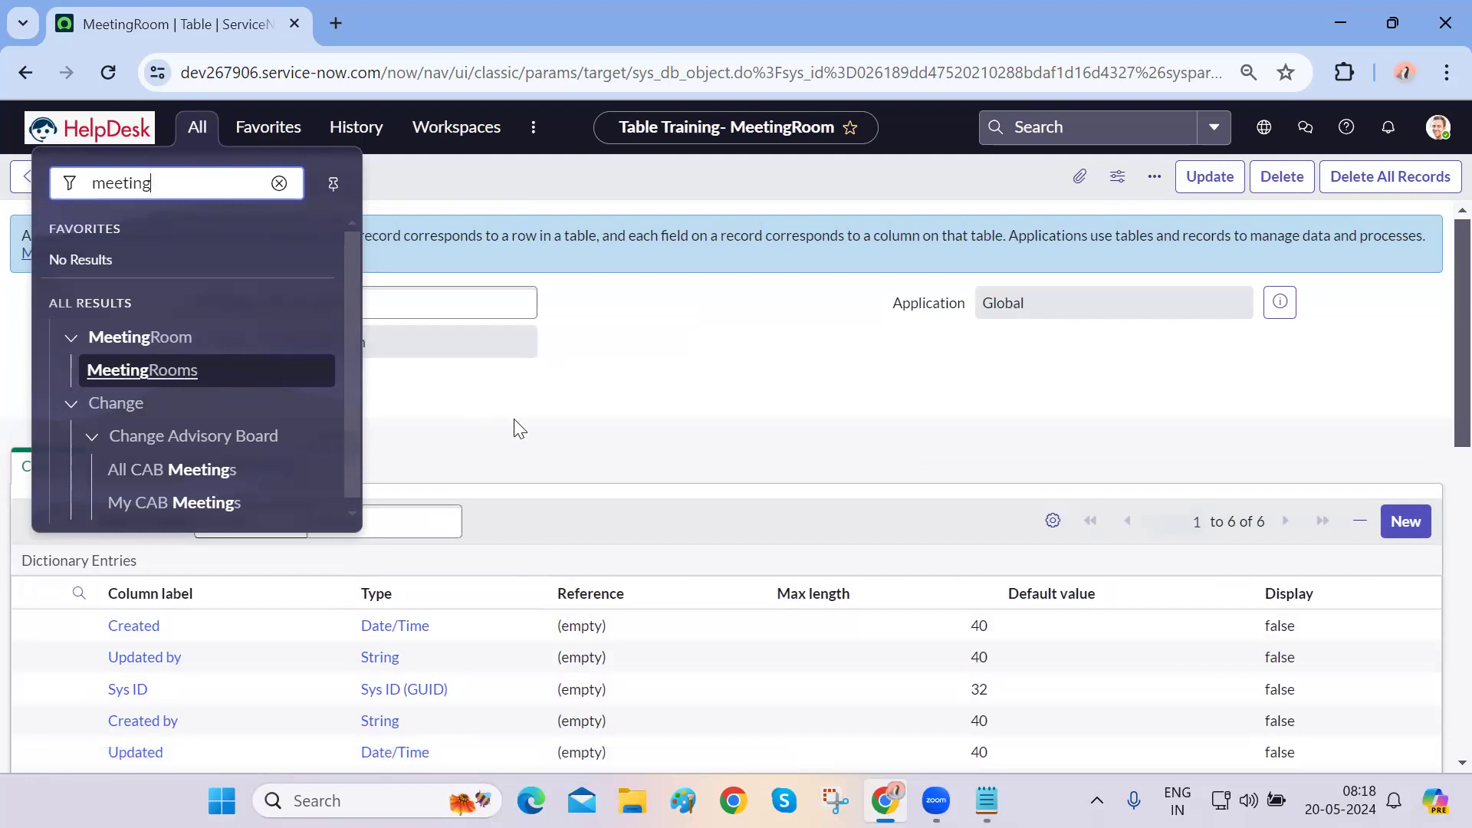
{"action": "left_click", "coordinate": [172, 377], "text": "ctrl"}
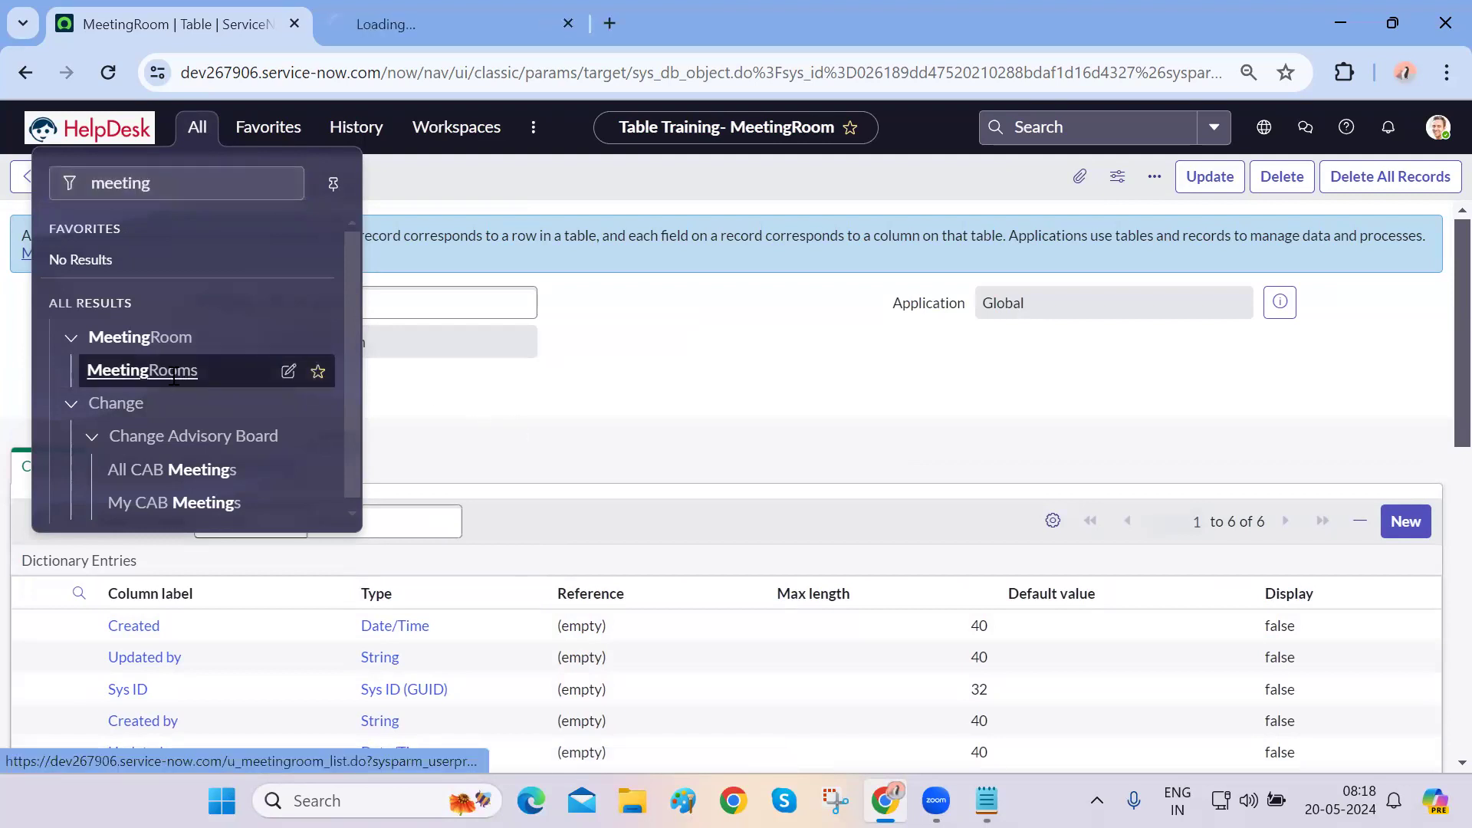
{"action": "key", "text": "ctrl+Tab"}
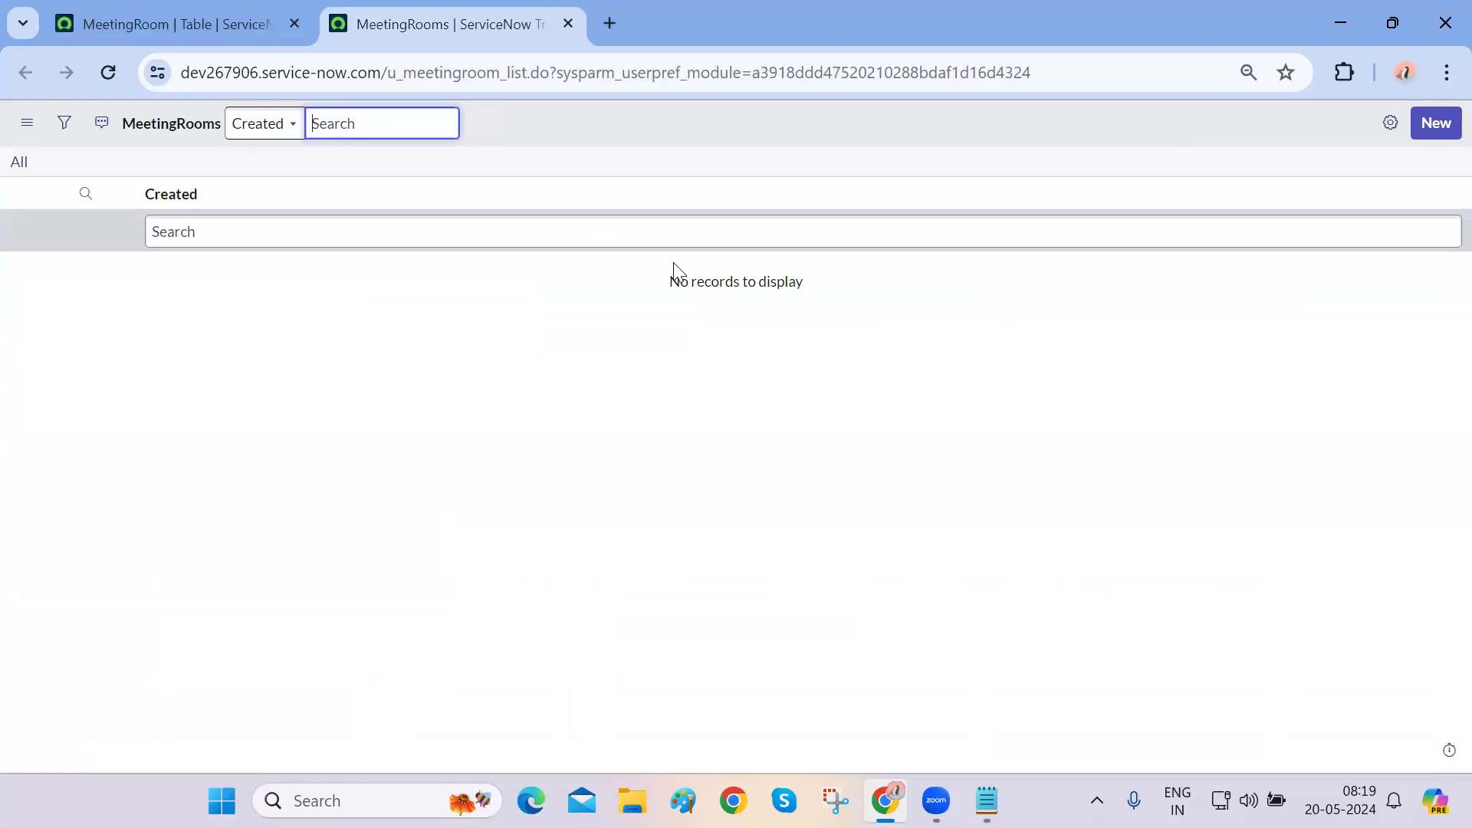
- View the blank form for a new MeetingRoom record, return to the list and close its tab
{"action": "left_click", "coordinate": [1435, 125]}
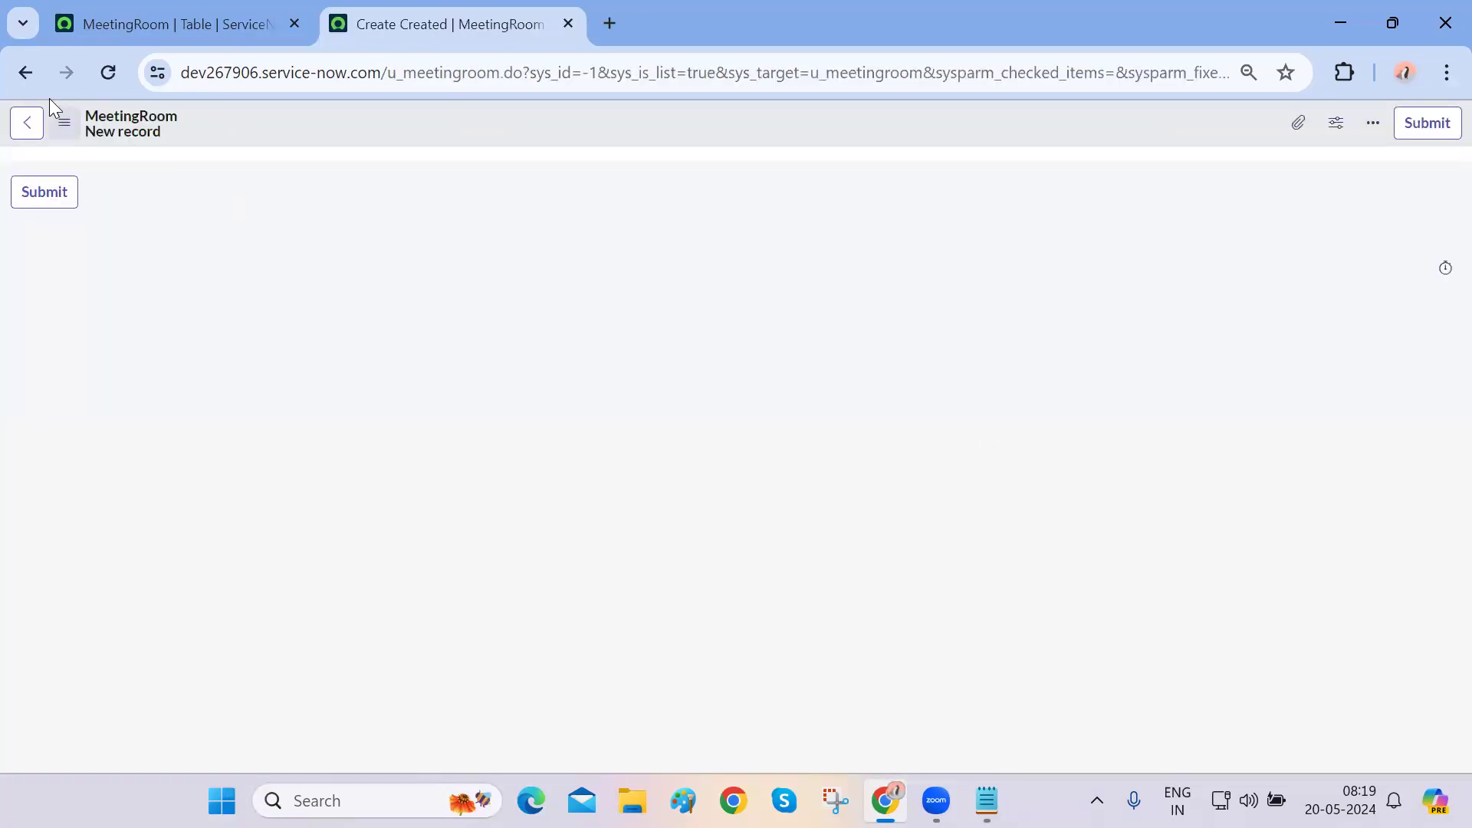
{"action": "left_click", "coordinate": [26, 78]}
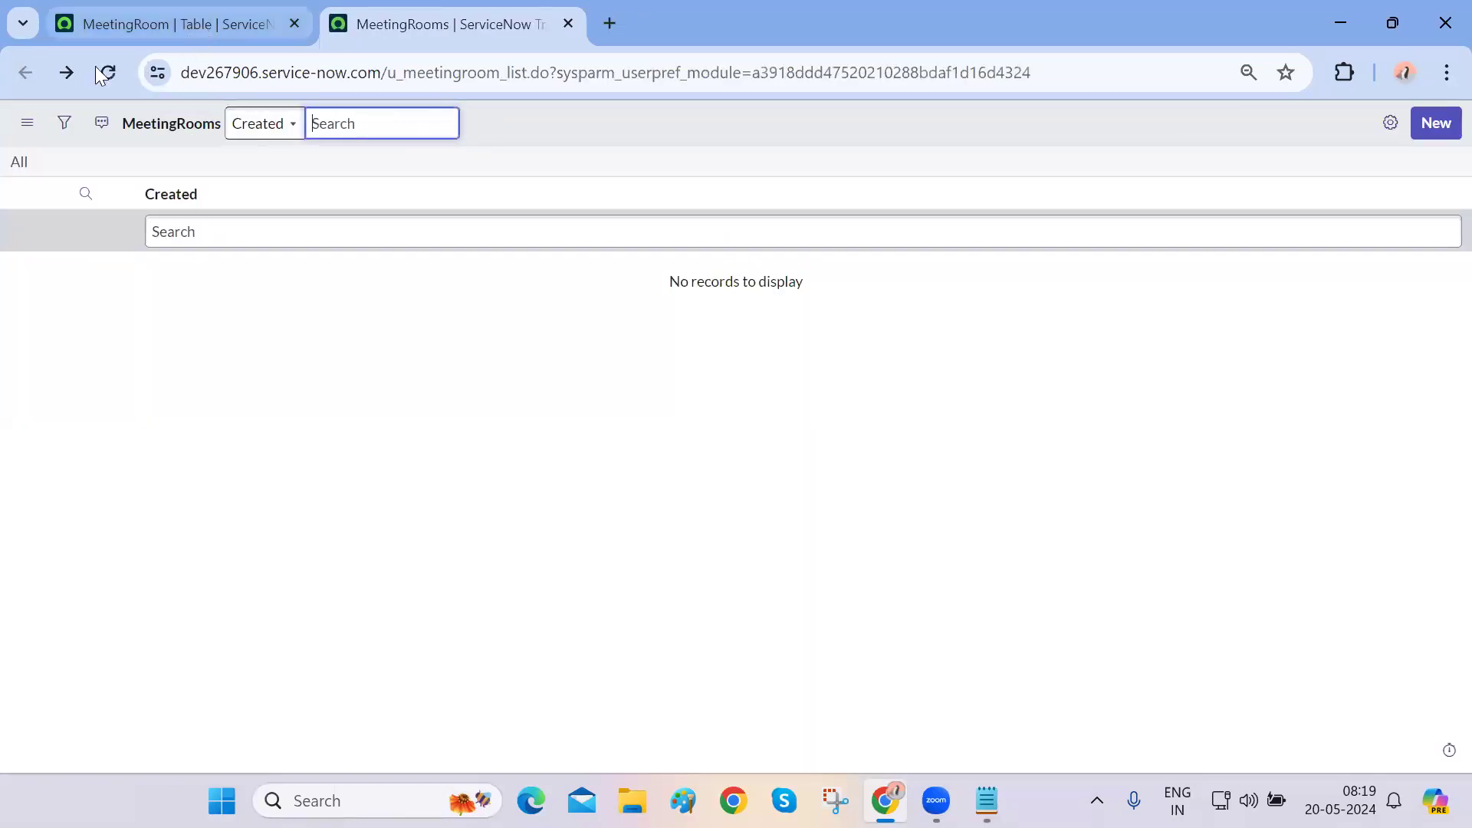
{"action": "key", "text": "ctrl+w"}
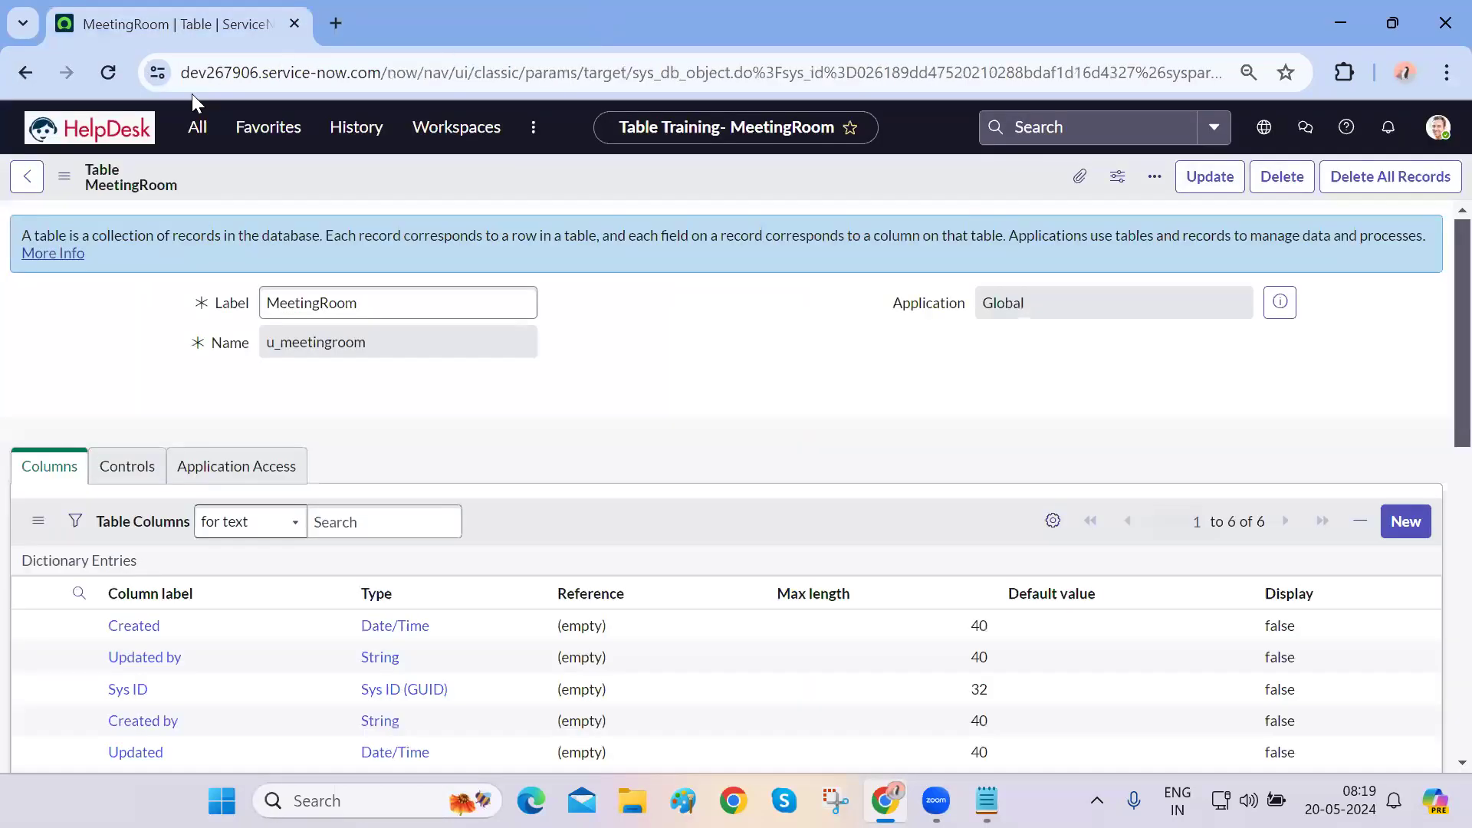
- Clear the navigator filter and search again for "meeting" to locate the MeetingRoom application menu
{"action": "left_click", "coordinate": [206, 143]}
{"action": "double_click", "coordinate": [178, 185]}
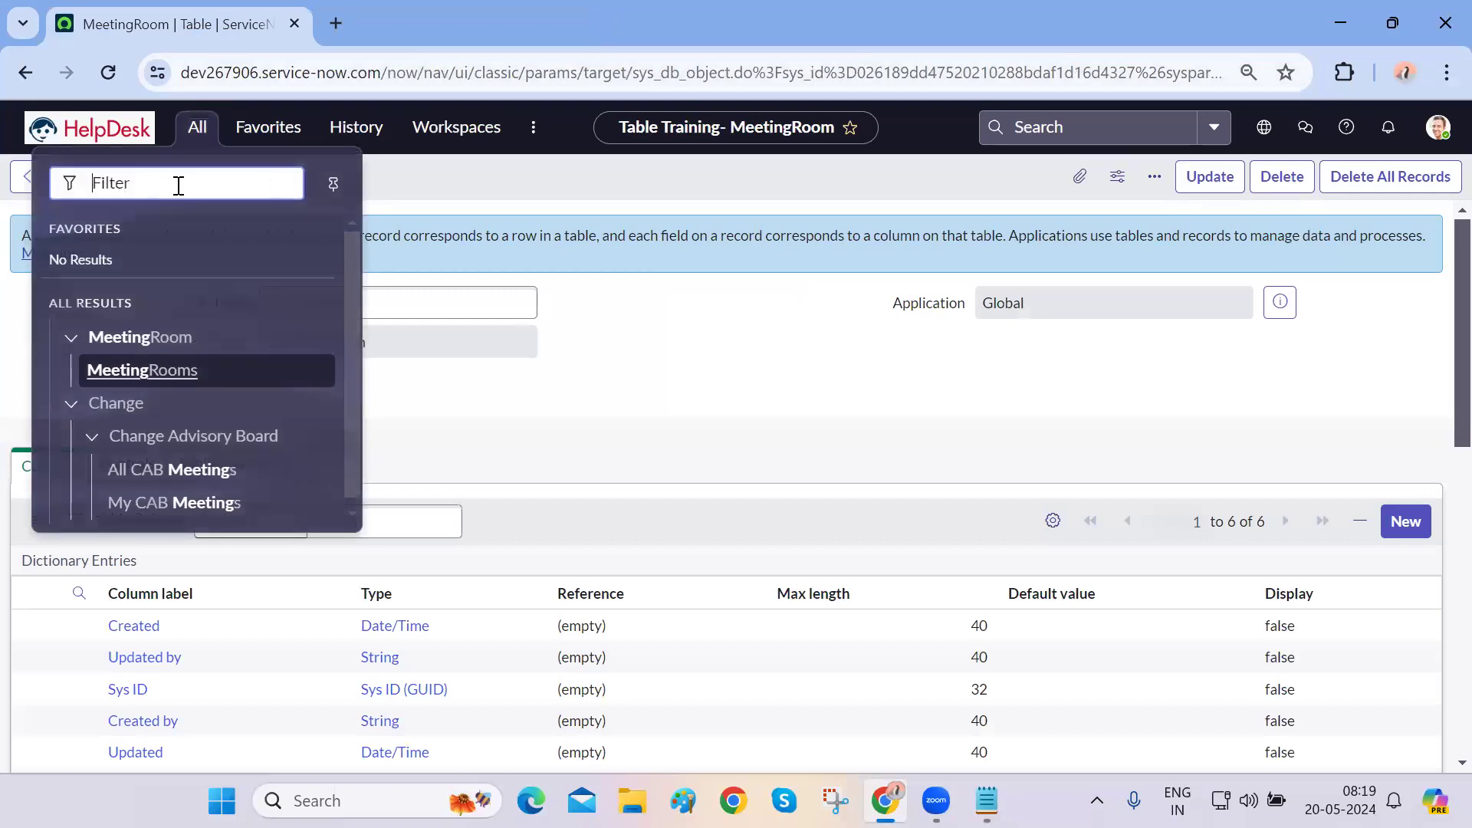
{"action": "key", "text": "BackSpace"}
{"action": "left_click", "coordinate": [590, 311]}
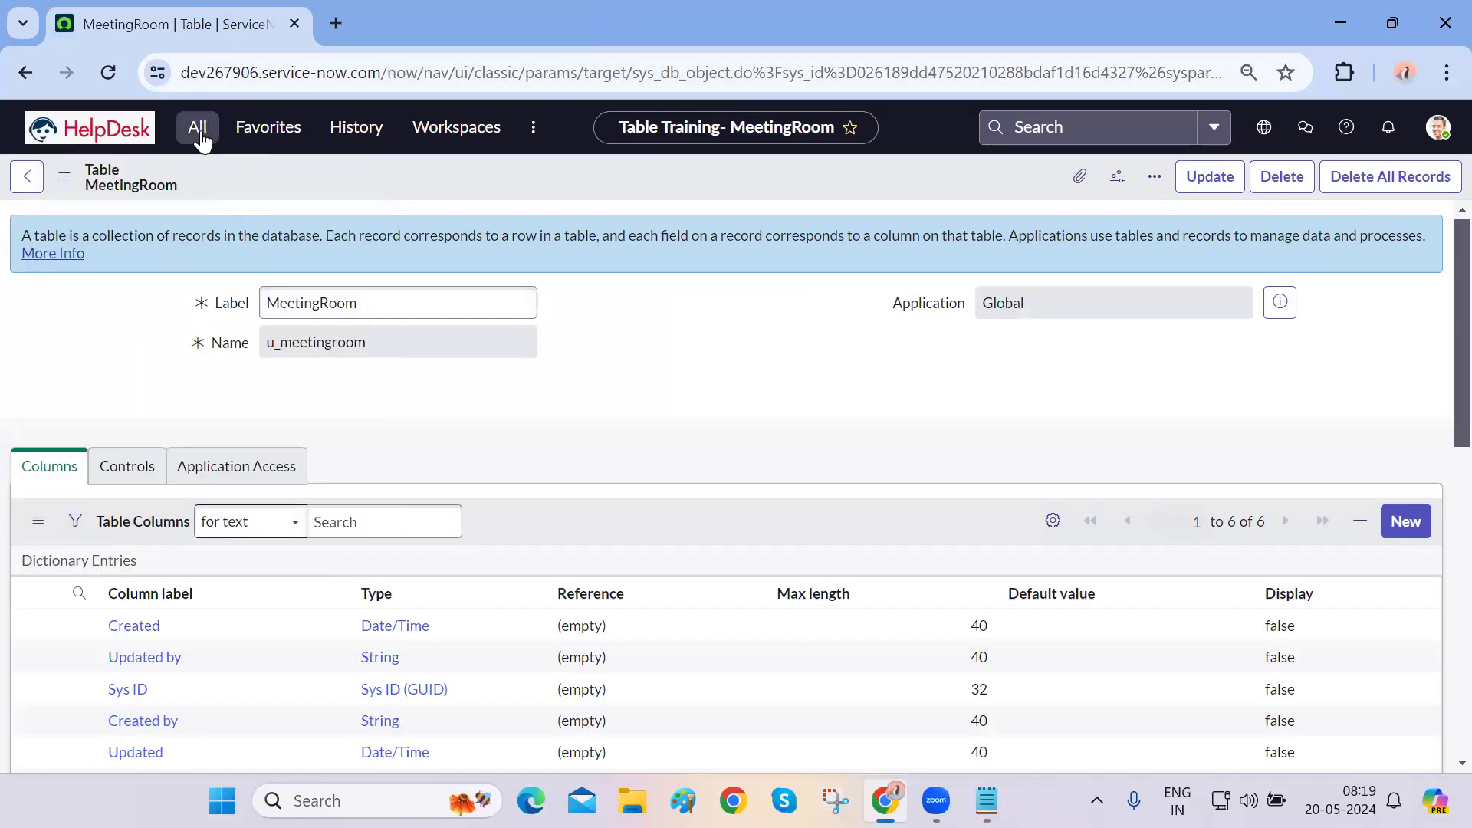
{"action": "left_click", "coordinate": [197, 132]}
{"action": "type", "text": "meeting"}
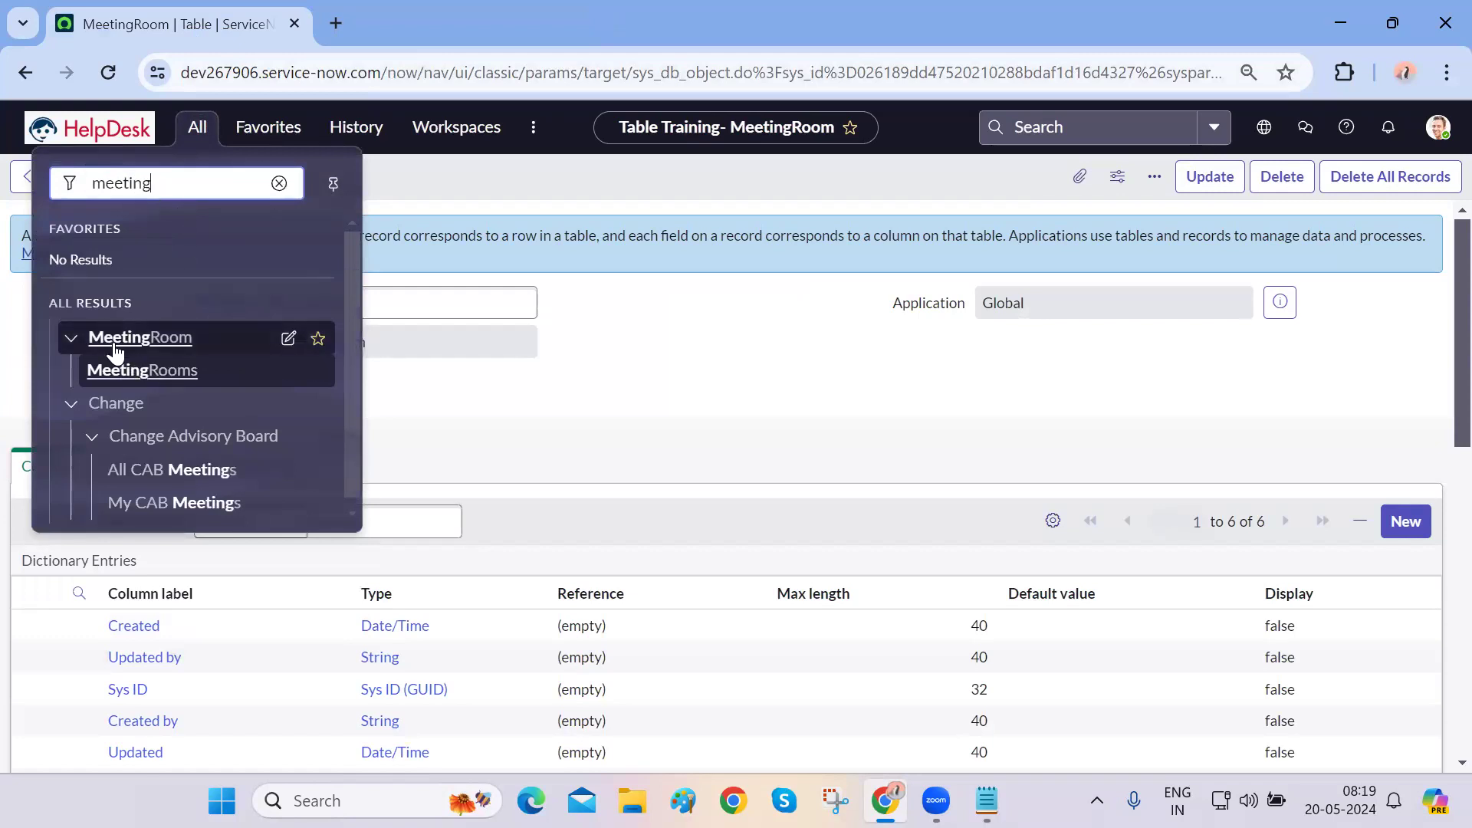
- Open the MeetingRoom application menu record for editing and inspect the link type of its MeetingRooms module
{"action": "left_click", "coordinate": [290, 341]}
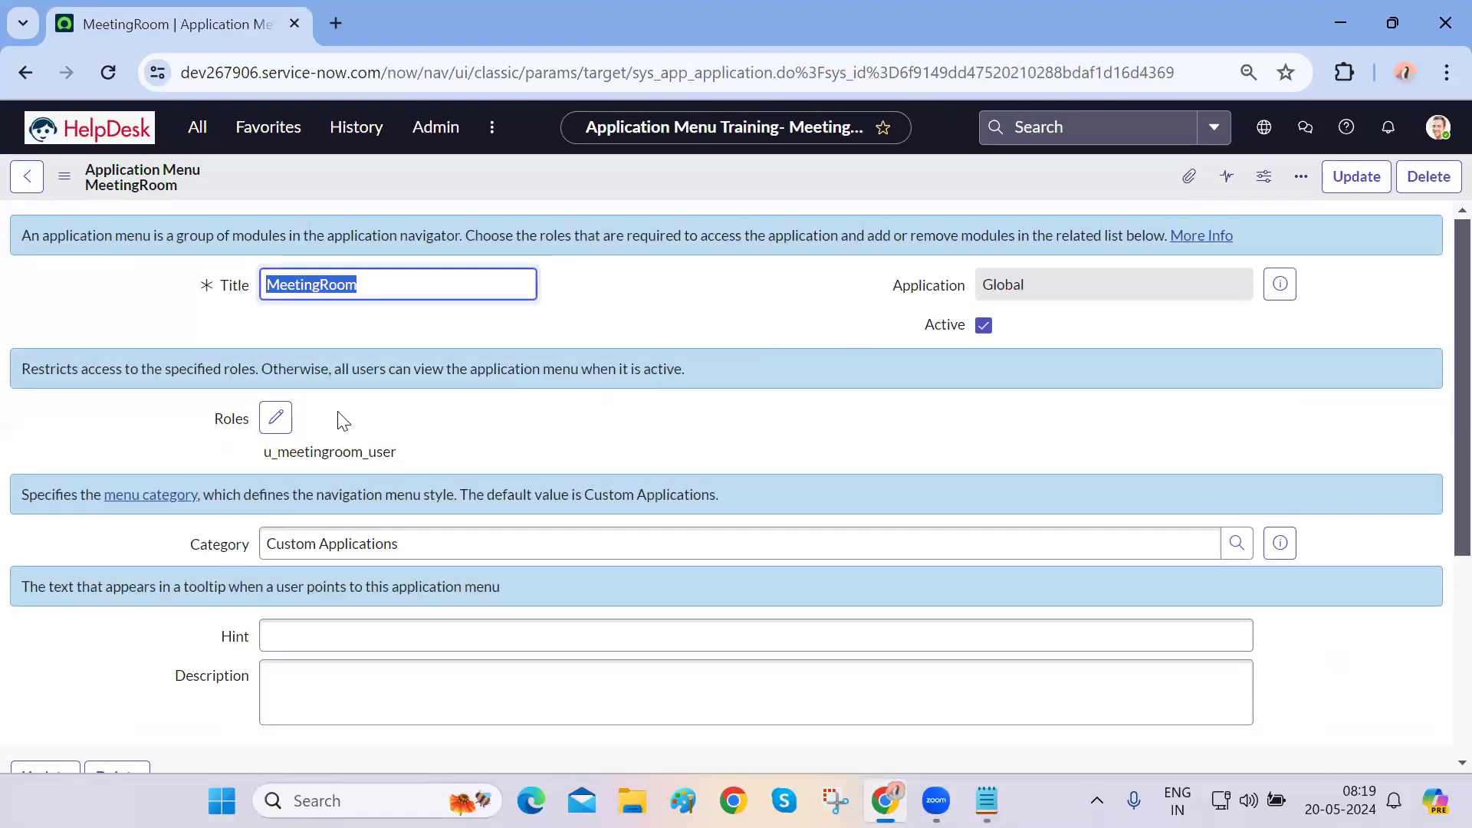
{"action": "scroll", "coordinate": [308, 544], "scroll_direction": "down", "scroll_amount": 5}
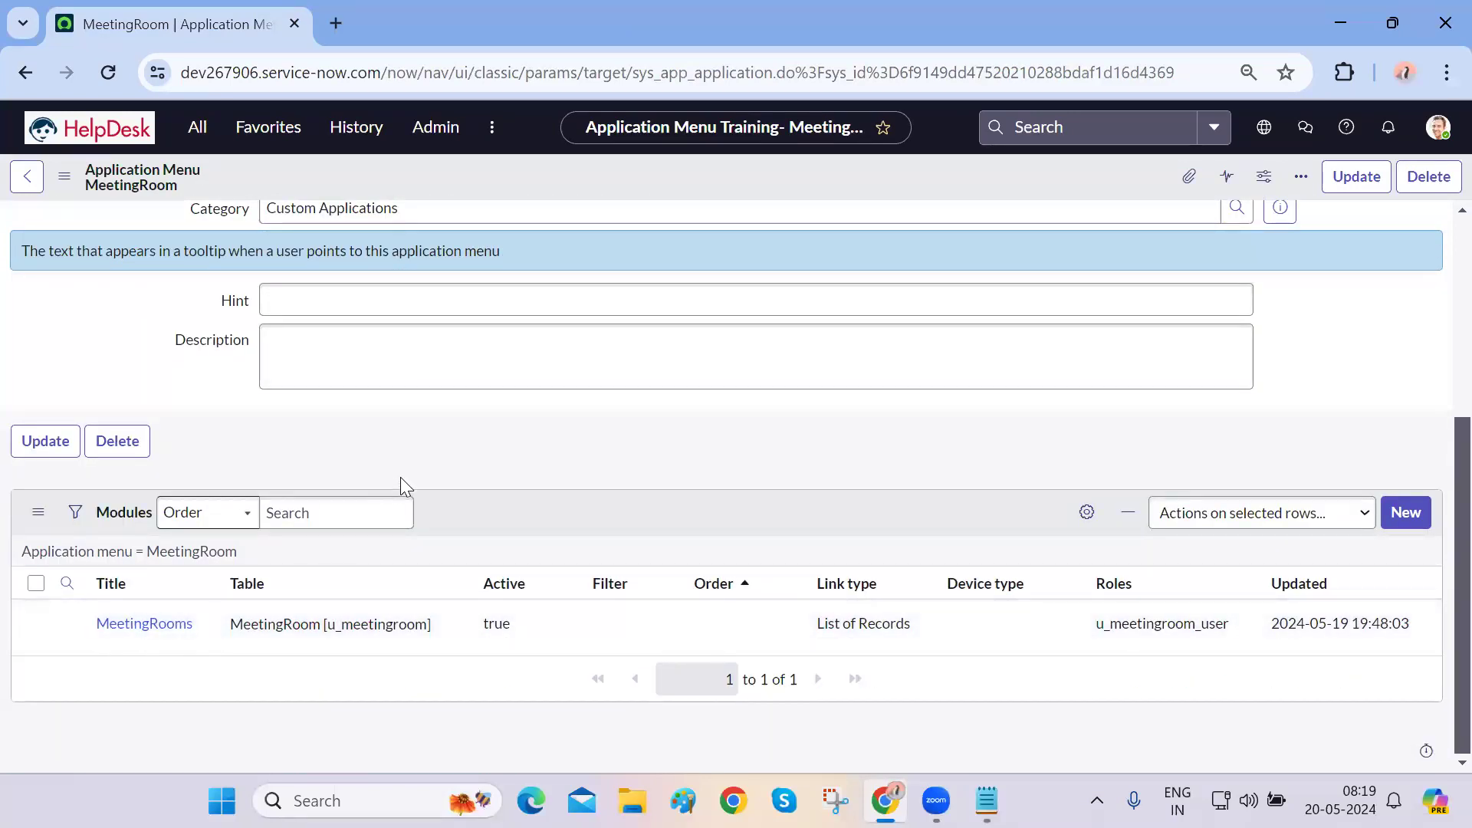
{"action": "mouse_move", "coordinate": [813, 627]}
{"action": "left_mouse_down"}
{"action": "mouse_move", "coordinate": [933, 625]}
{"action": "mouse_move", "coordinate": [788, 616]}
{"action": "left_mouse_up"}
{"action": "left_click", "coordinate": [906, 681]}
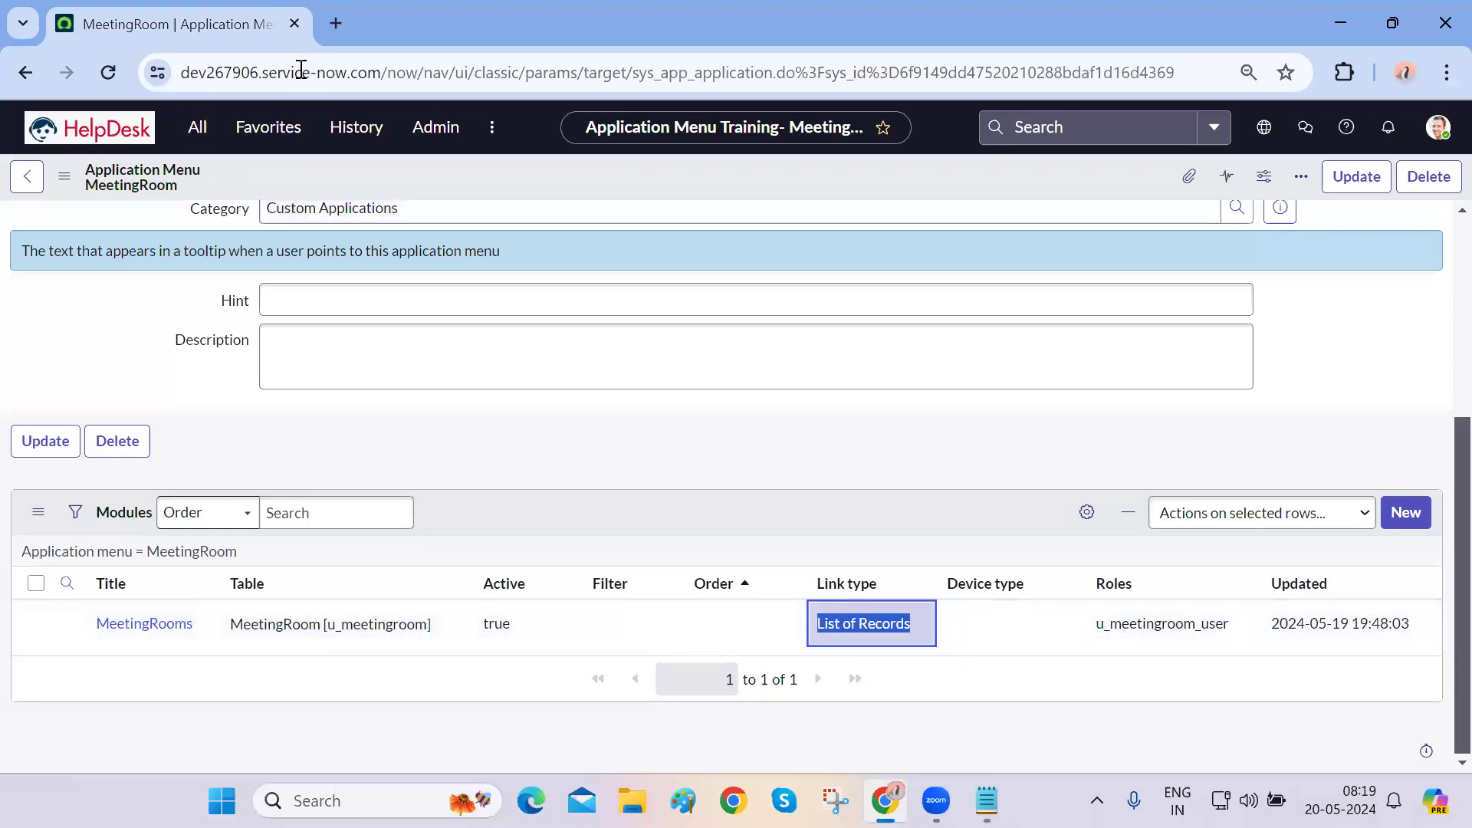
- View the Incident - All list from the favorites as a list-of-records example, and return to the MeetingRoom table record
{"action": "left_click", "coordinate": [285, 127]}
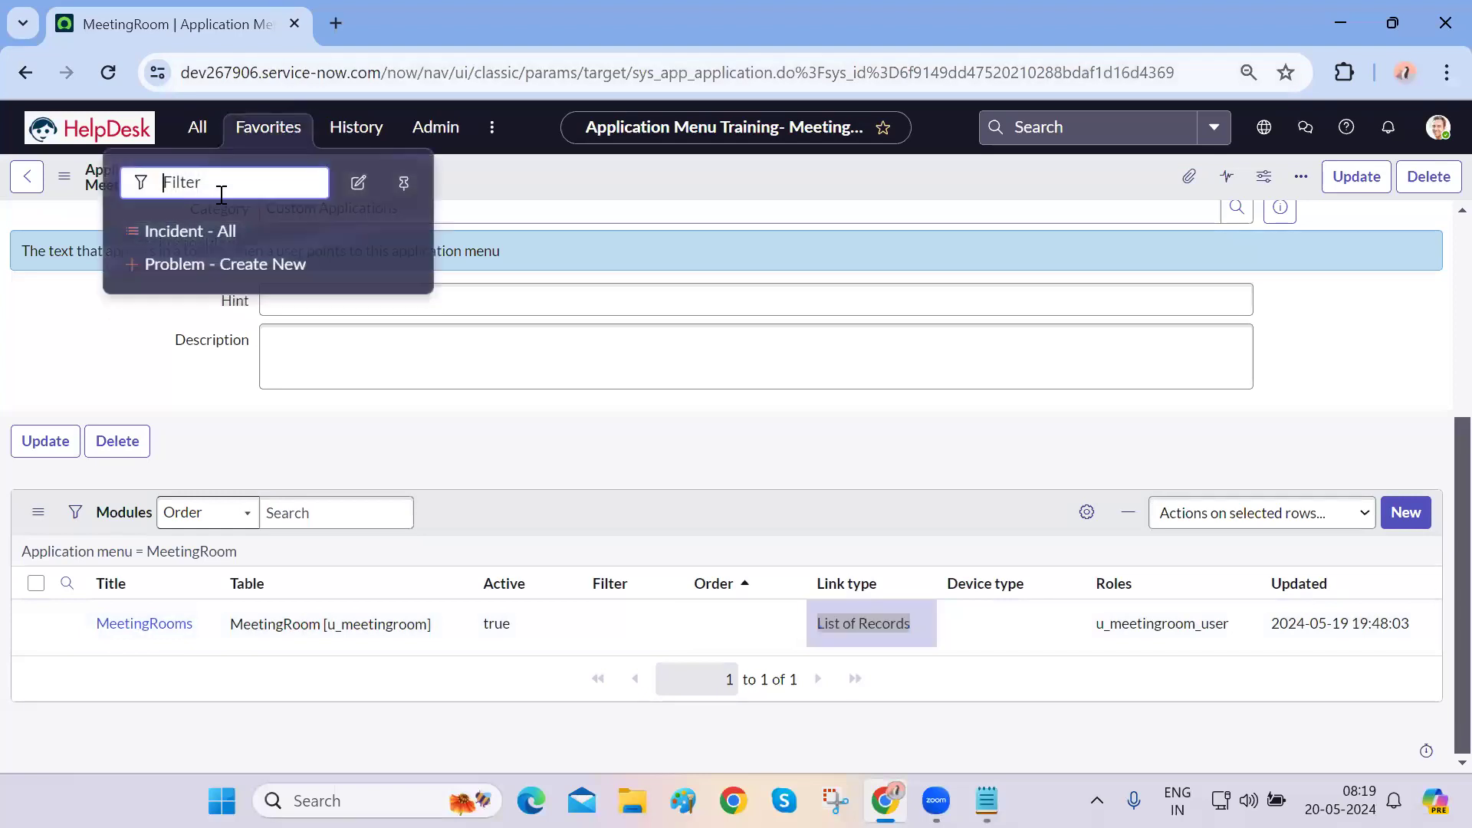
{"action": "left_click", "coordinate": [194, 234]}
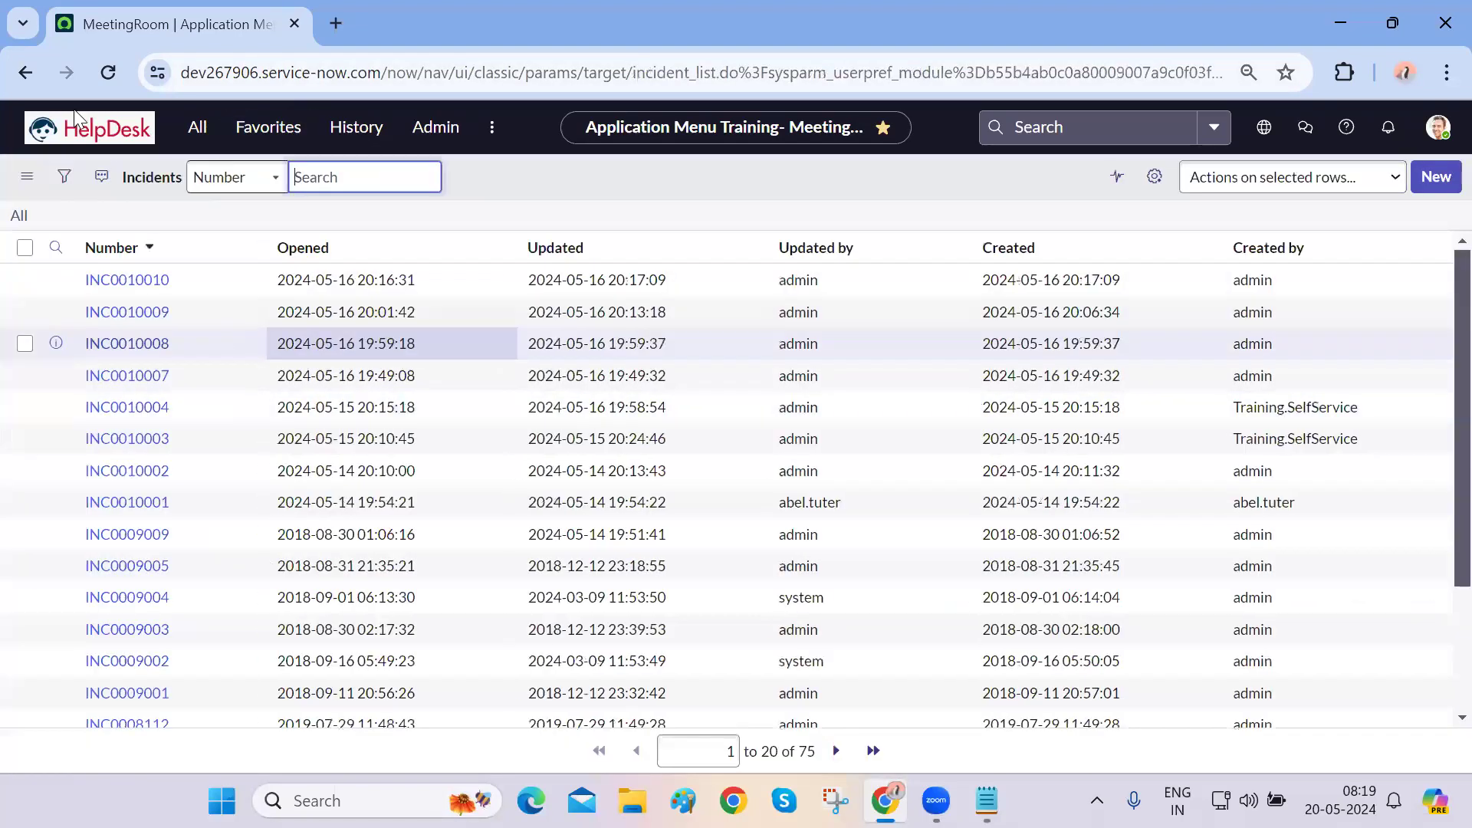
{"action": "left_click", "coordinate": [26, 72]}
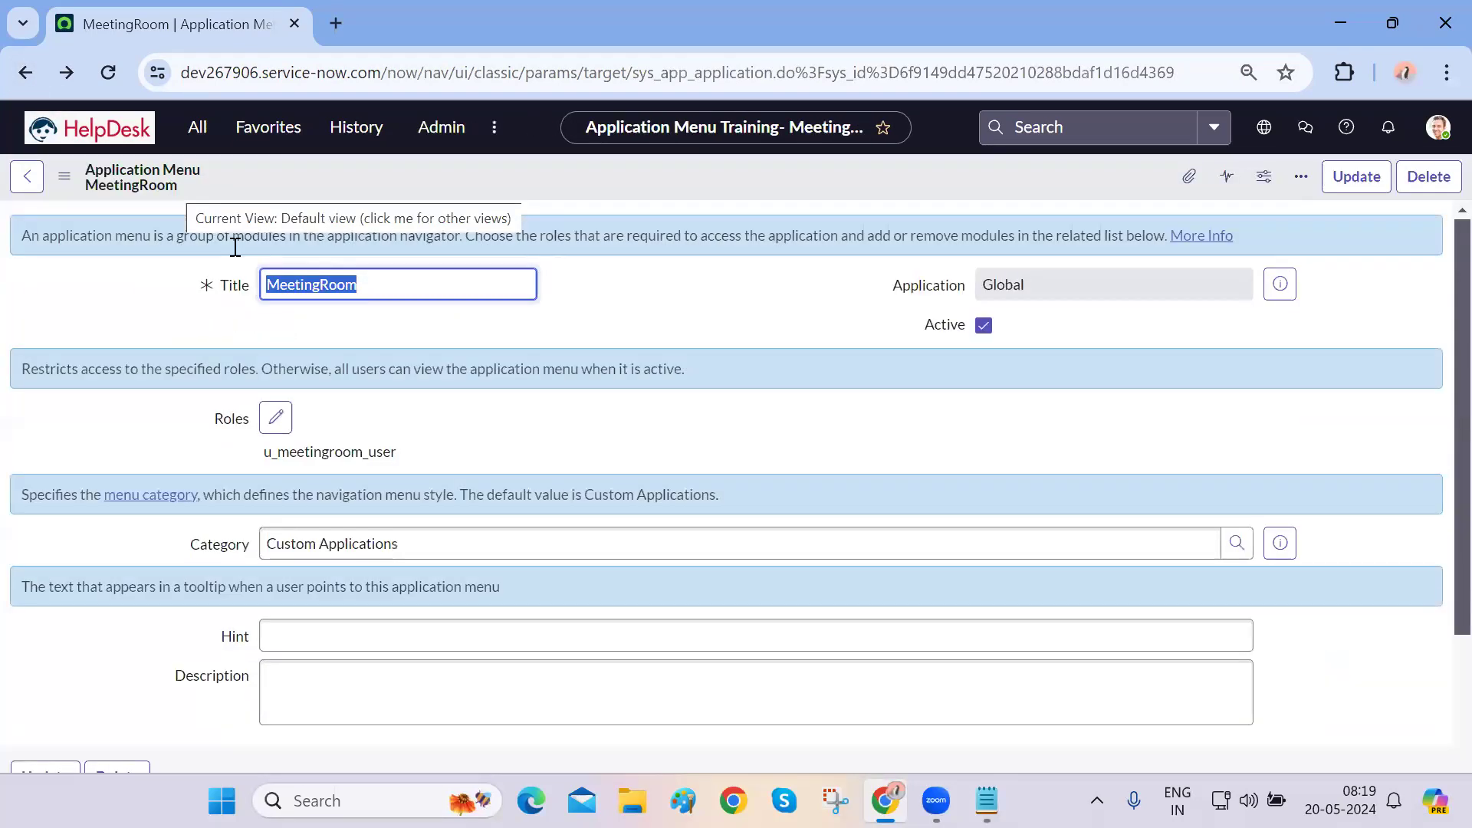
{"action": "left_click", "coordinate": [25, 74]}
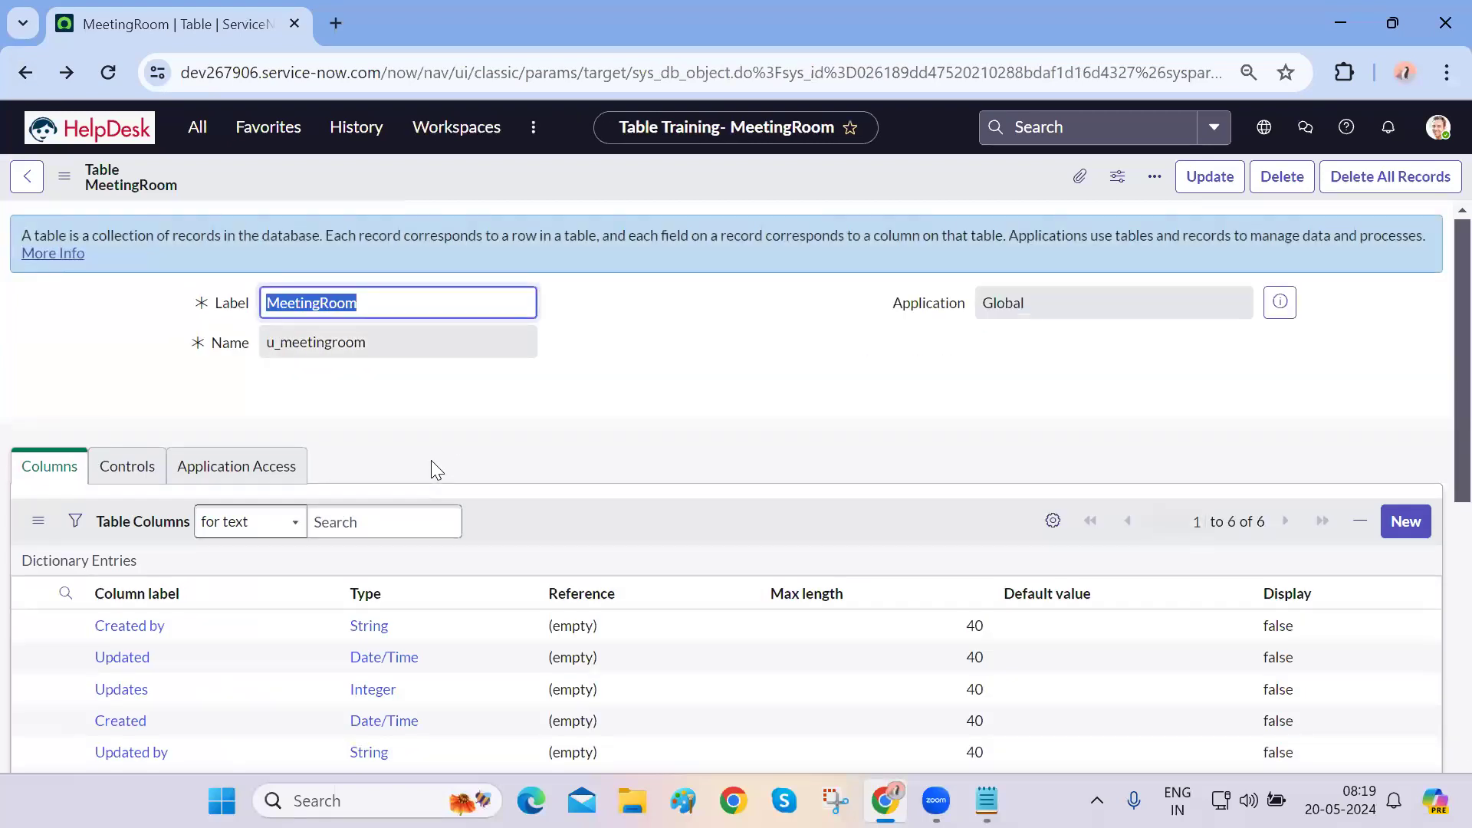
- Start a new column on the MeetingRoom table with type Reference and column label "Requested For"
{"action": "scroll", "coordinate": [430, 467], "scroll_direction": "down", "scroll_amount": 3}
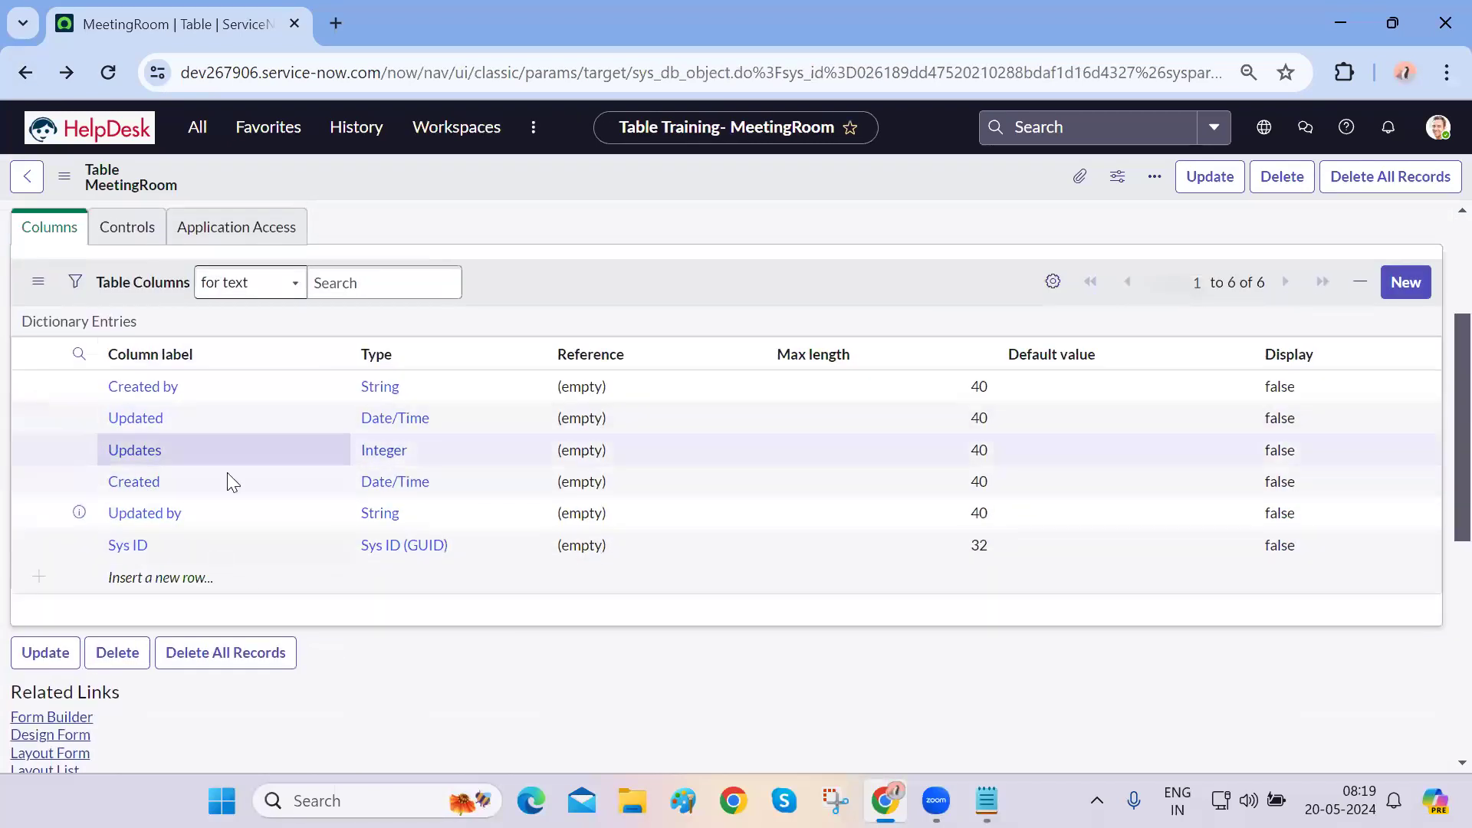
{"action": "left_click", "coordinate": [1409, 288]}
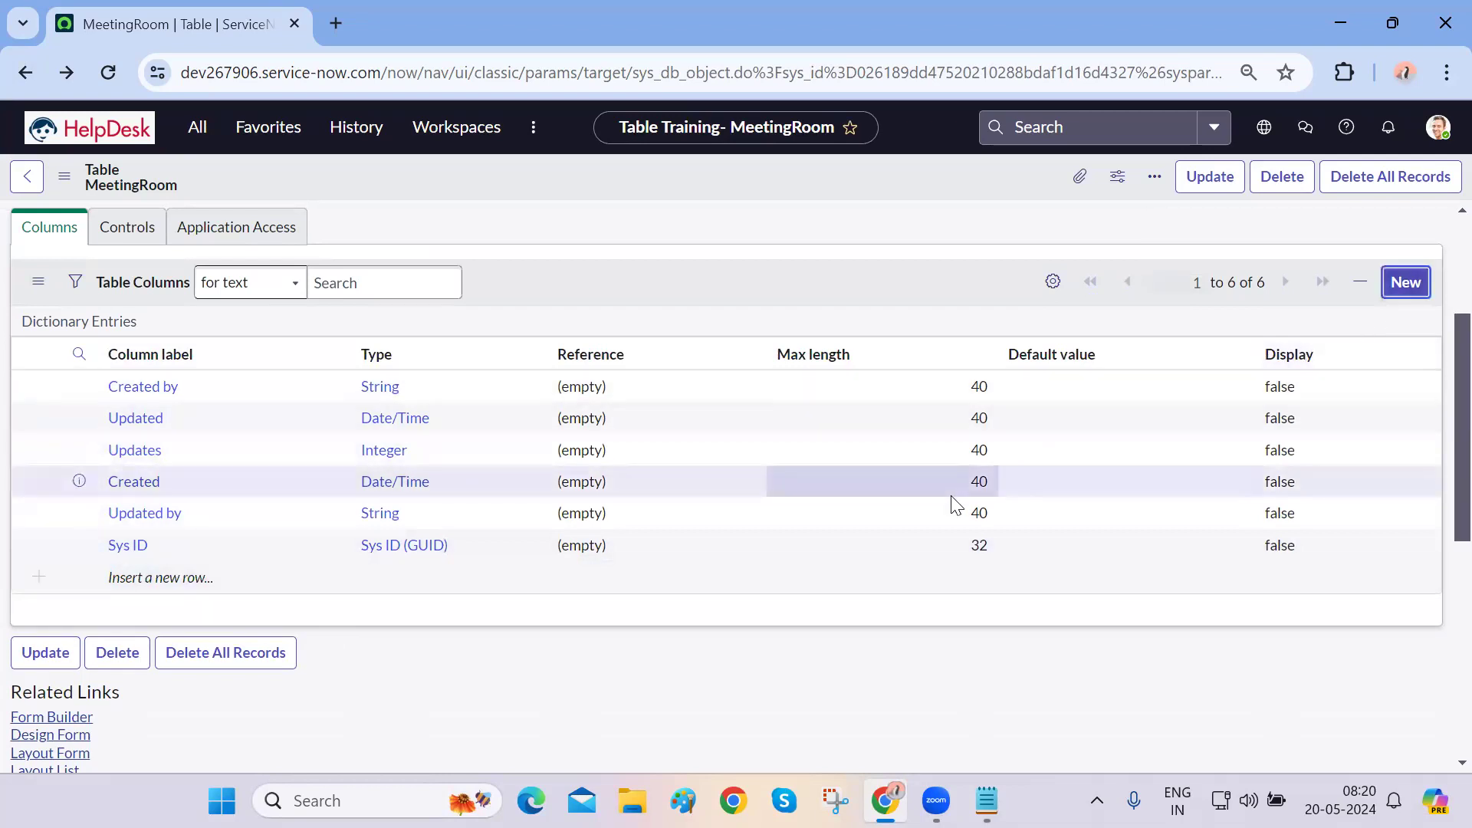
{"action": "left_click", "coordinate": [440, 361]}
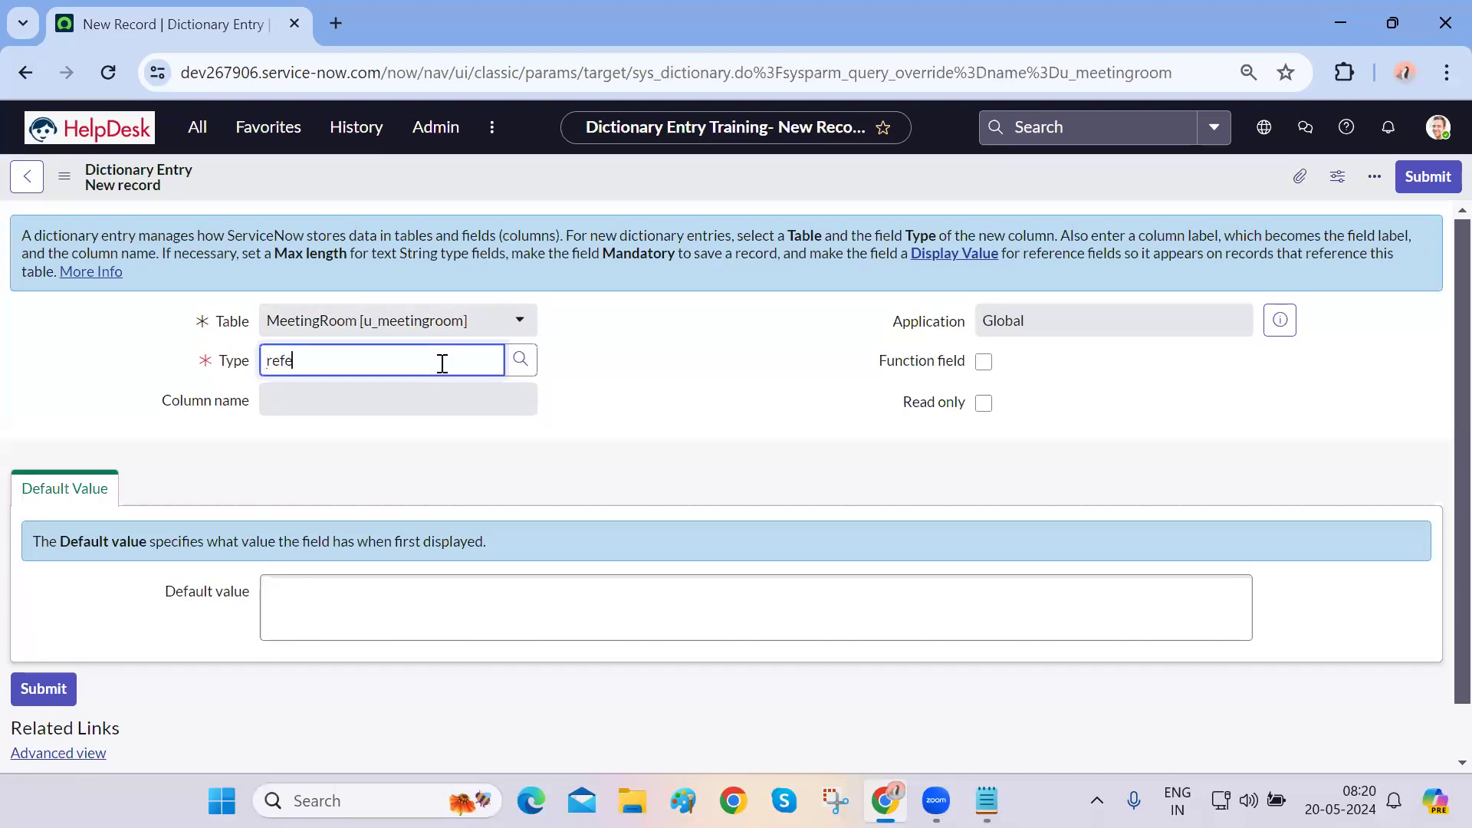
{"action": "left_click", "coordinate": [407, 392]}
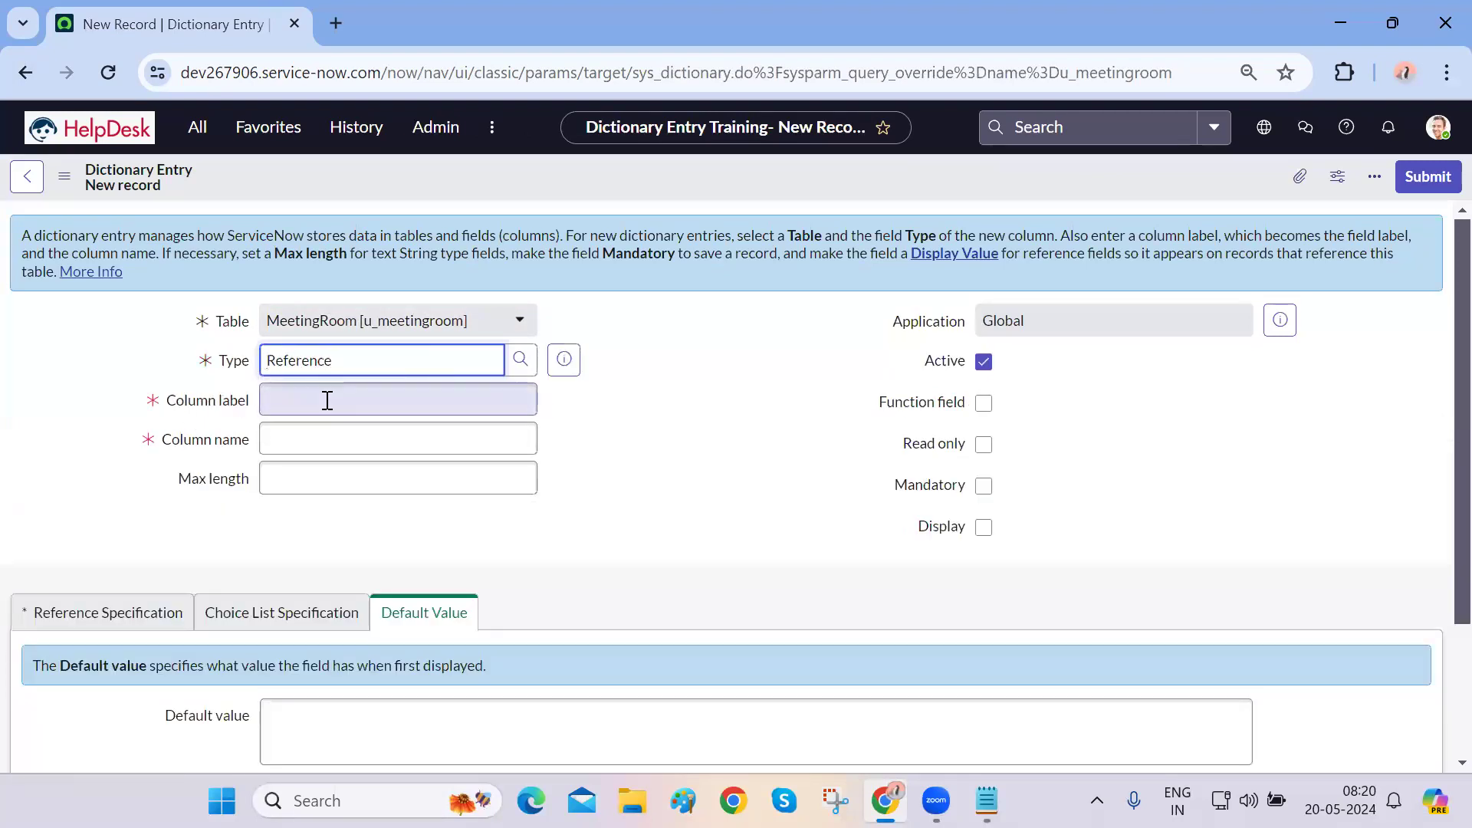
{"action": "left_click", "coordinate": [328, 400]}
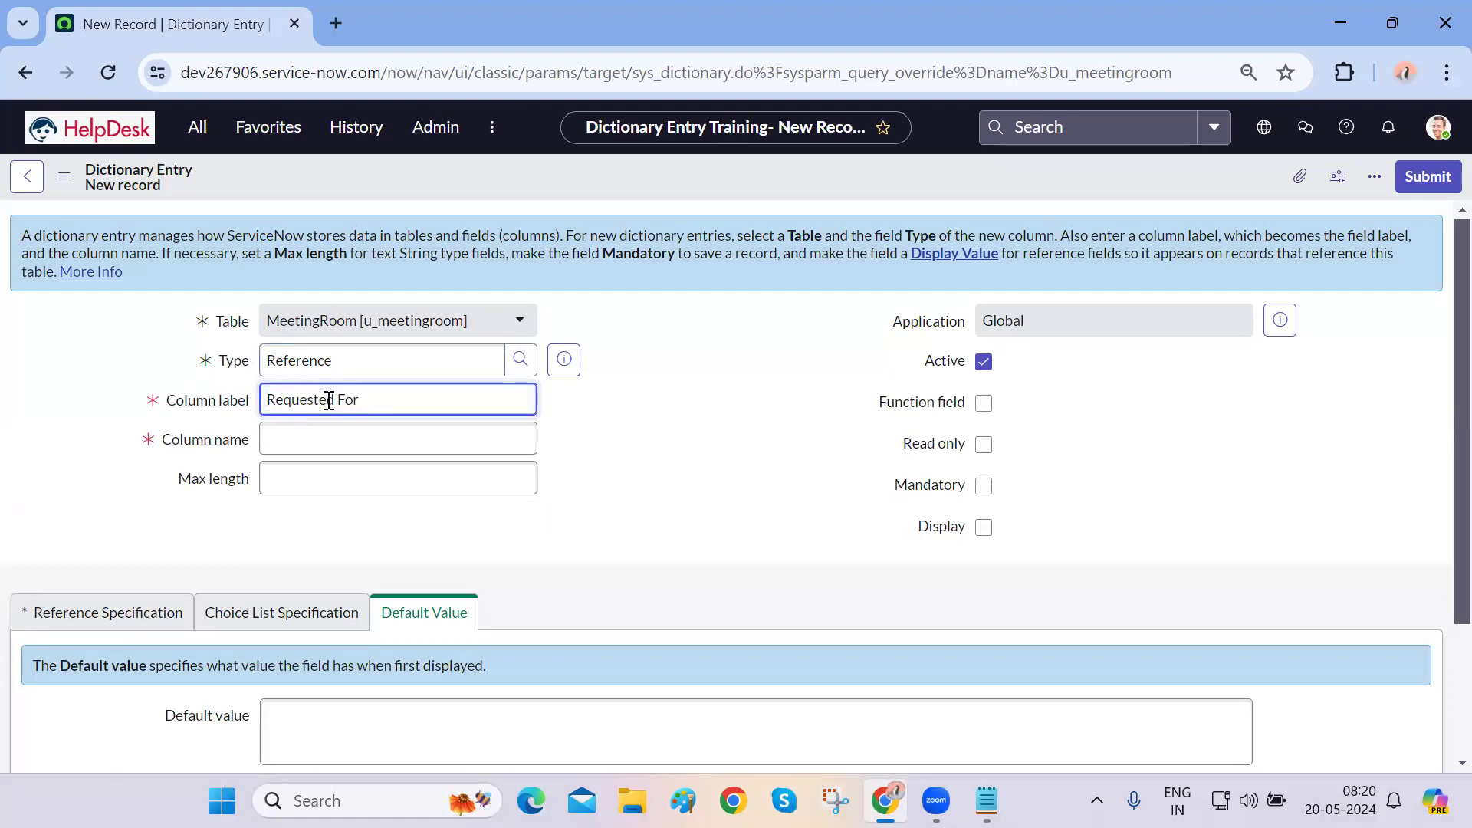
{"action": "left_click", "coordinate": [98, 503]}
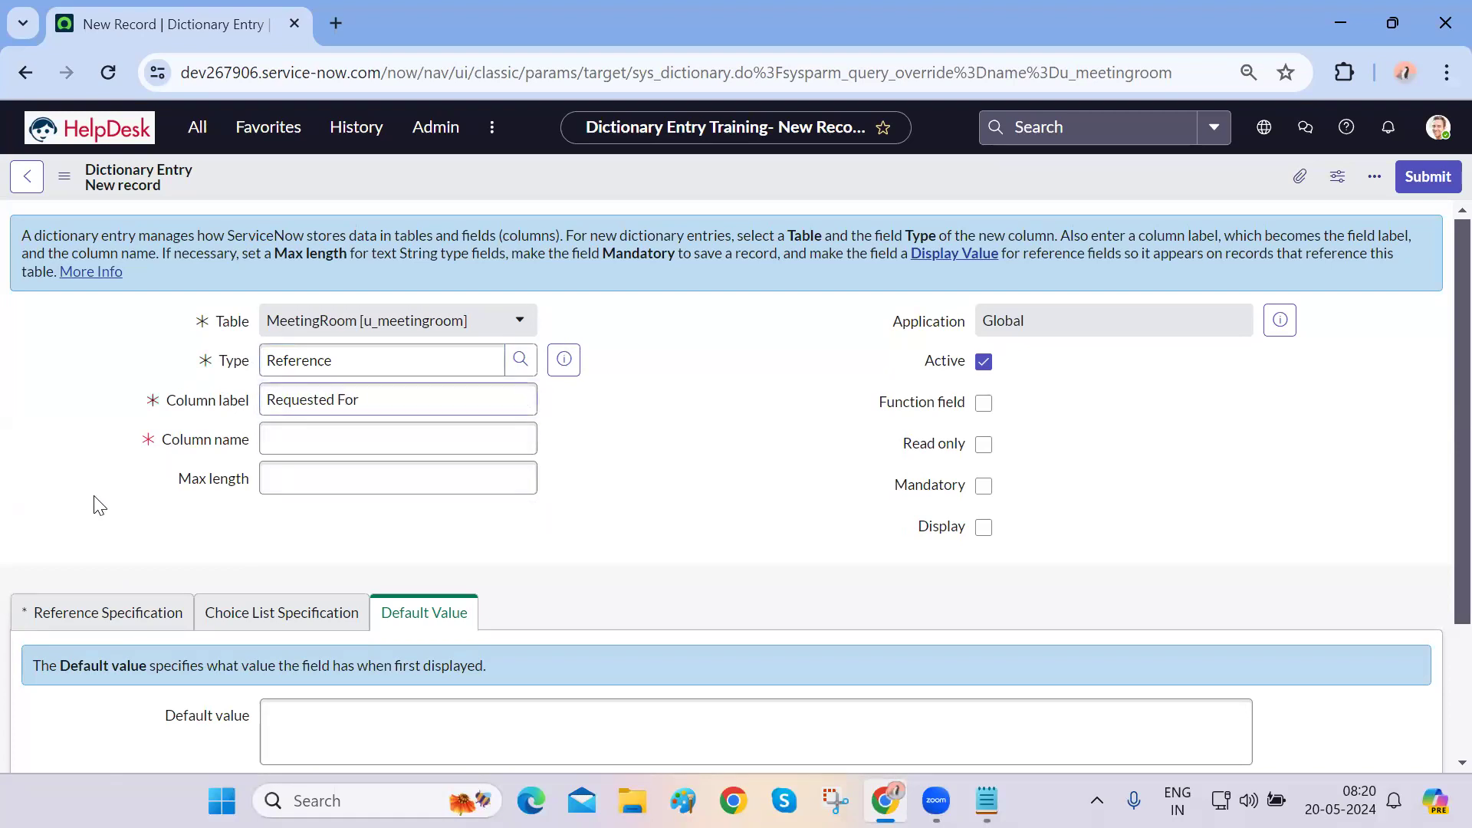
- Set the Requested For column's reference to the User table (sys_user) and save the dictionary entry
{"action": "scroll", "coordinate": [498, 558], "scroll_direction": "down", "scroll_amount": 3}
{"action": "scroll", "coordinate": [502, 558], "scroll_direction": "up", "scroll_amount": 2}
{"action": "left_click", "coordinate": [124, 617]}
{"action": "scroll", "coordinate": [482, 529], "scroll_direction": "down", "scroll_amount": 2}
{"action": "left_click", "coordinate": [483, 529]}
{"action": "type", "text": "sys"}
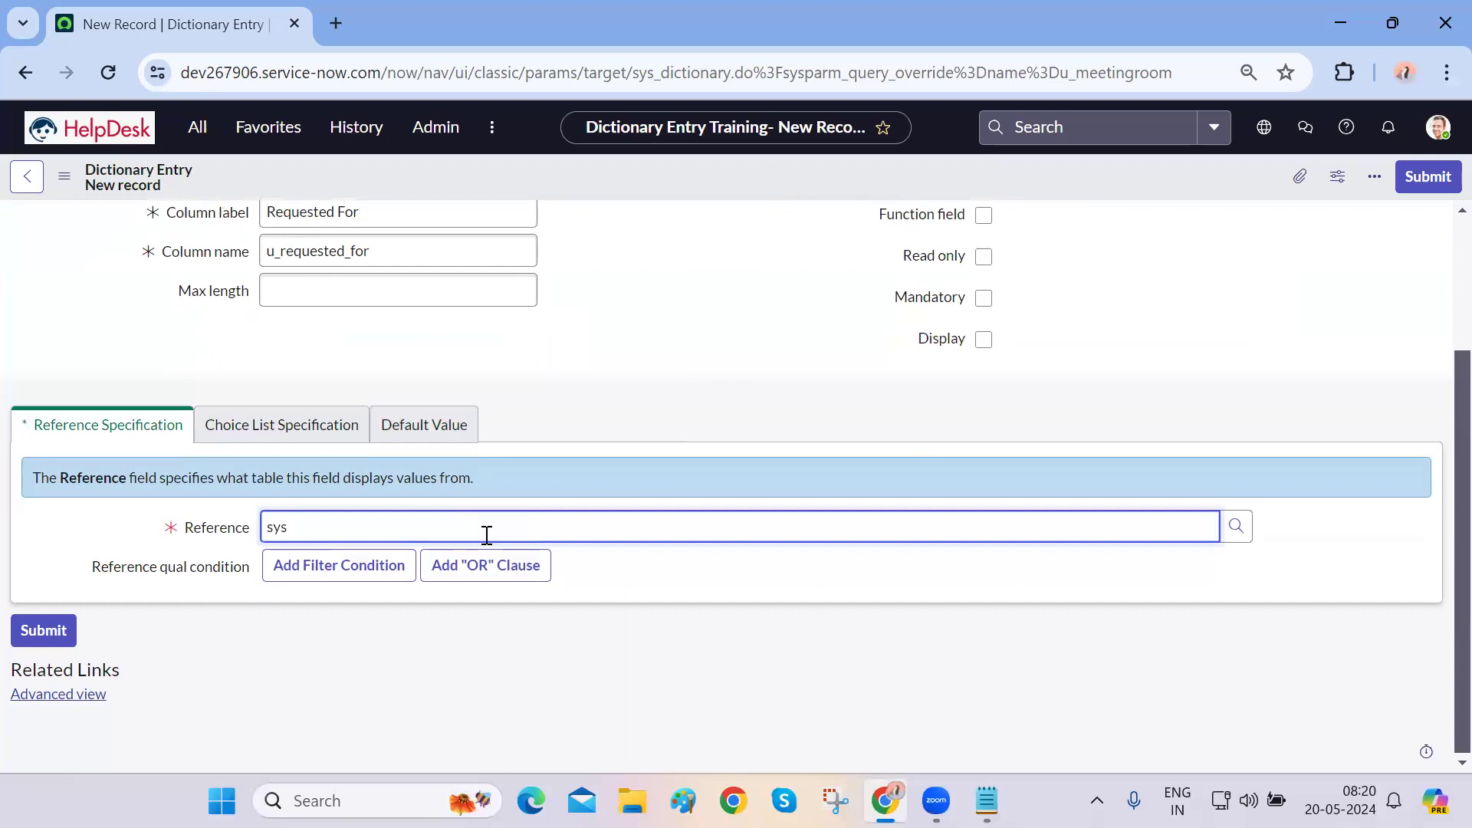
{"action": "type", "text": "_user"}
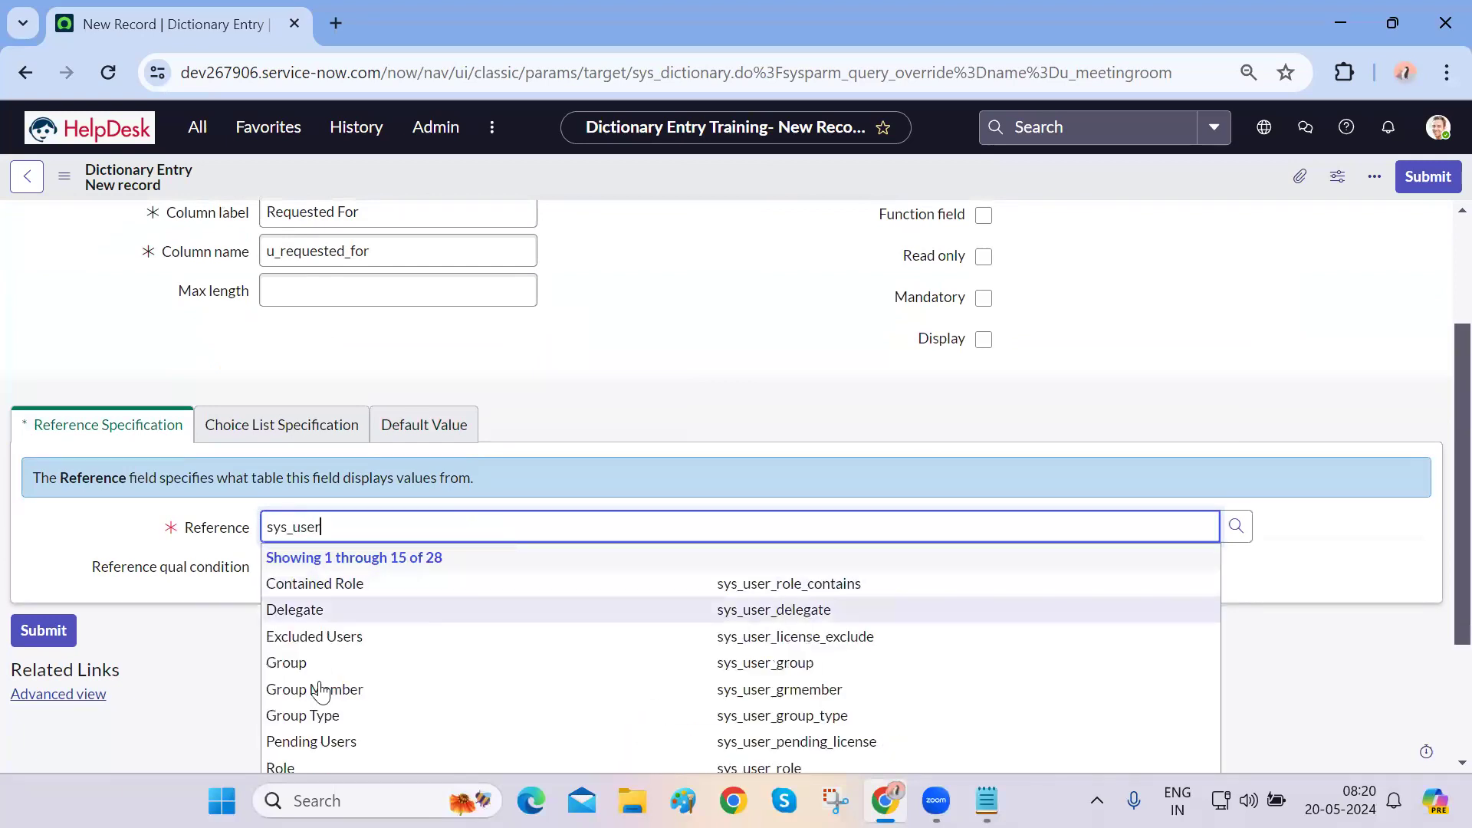
{"action": "scroll", "coordinate": [410, 686], "scroll_direction": "down", "scroll_amount": 2}
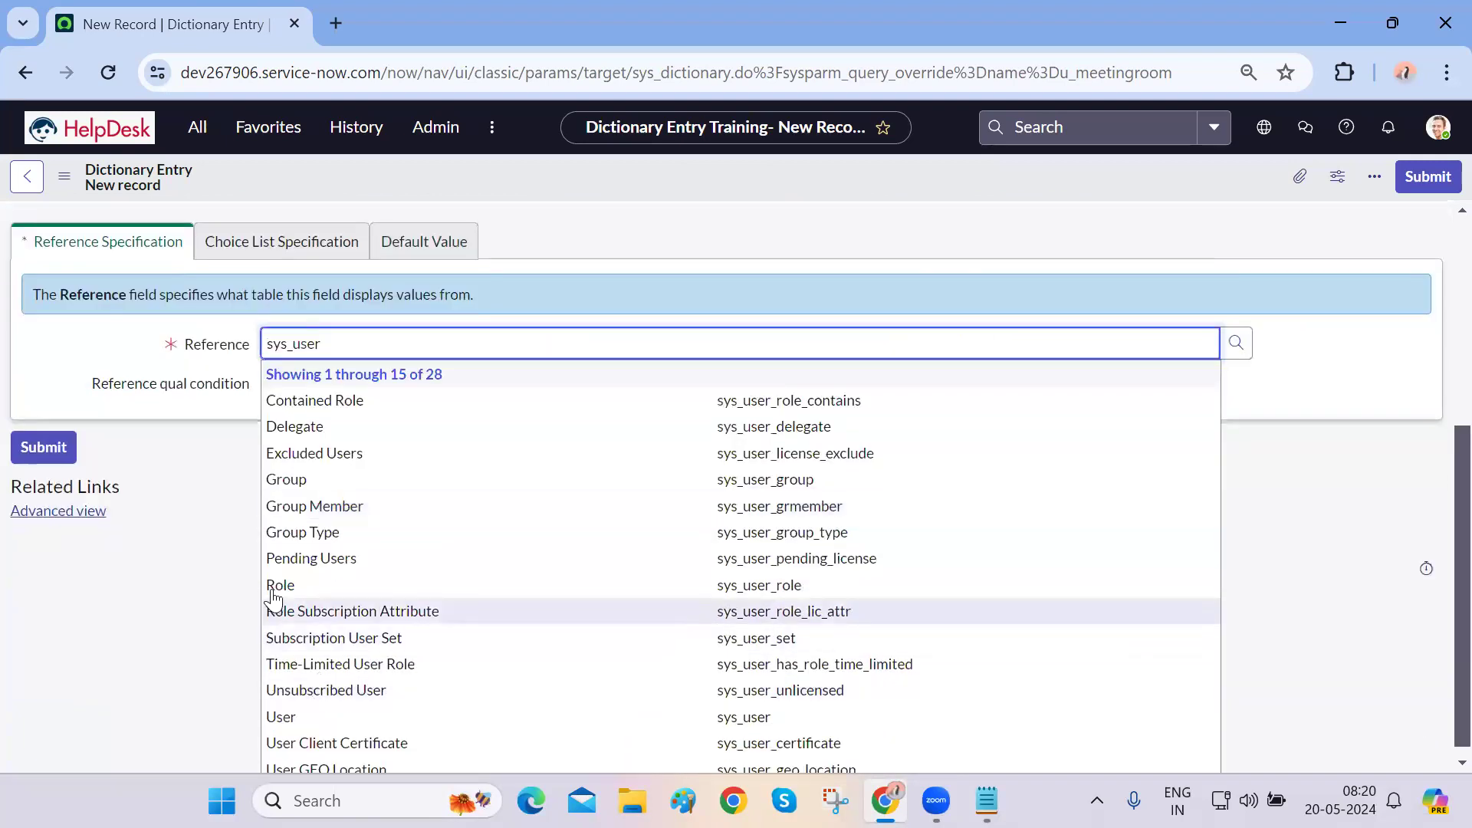
{"action": "left_click", "coordinate": [289, 717]}
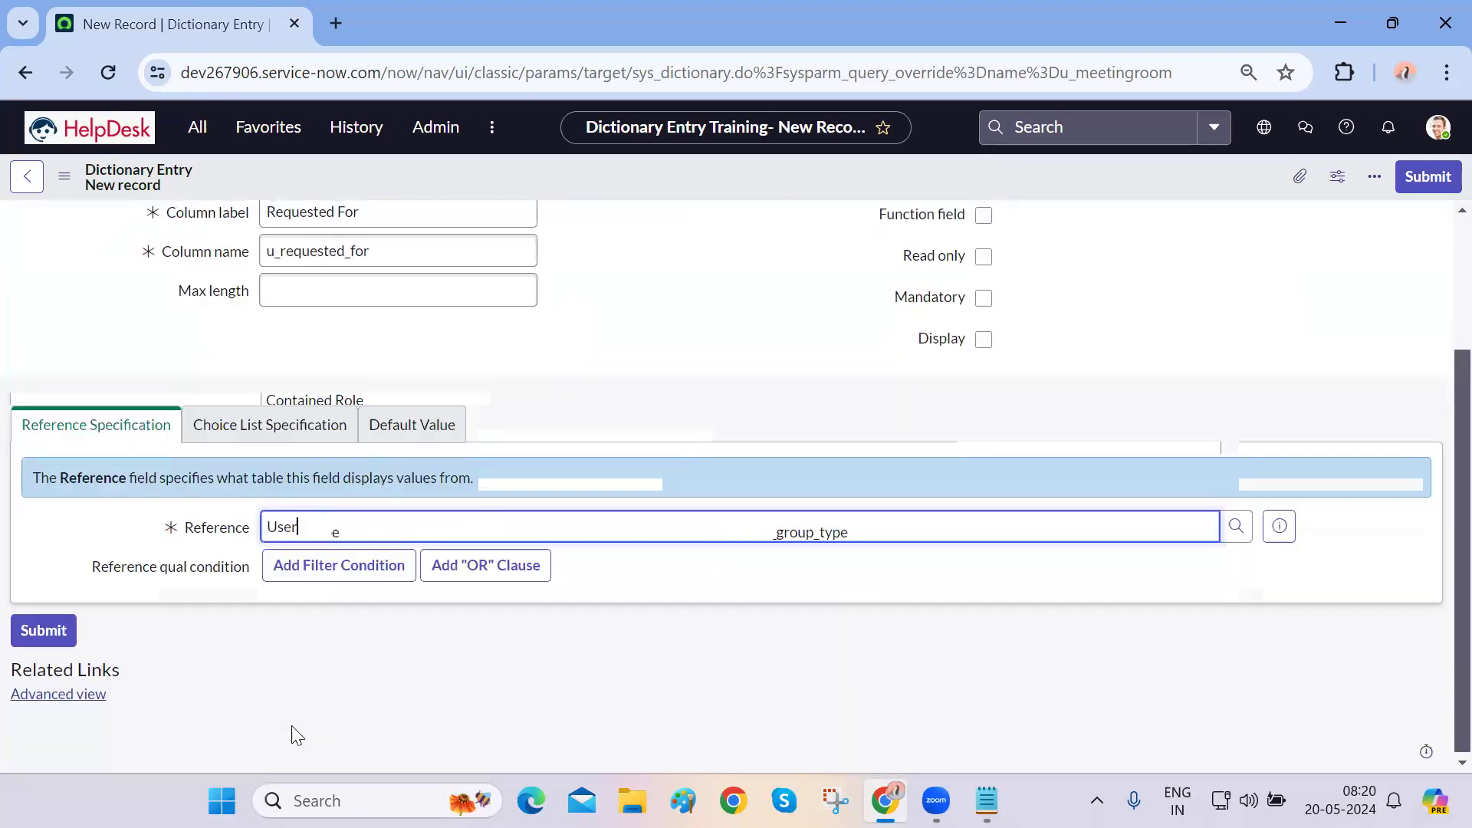
{"action": "right_click", "coordinate": [736, 170]}
{"action": "left_click", "coordinate": [764, 188]}
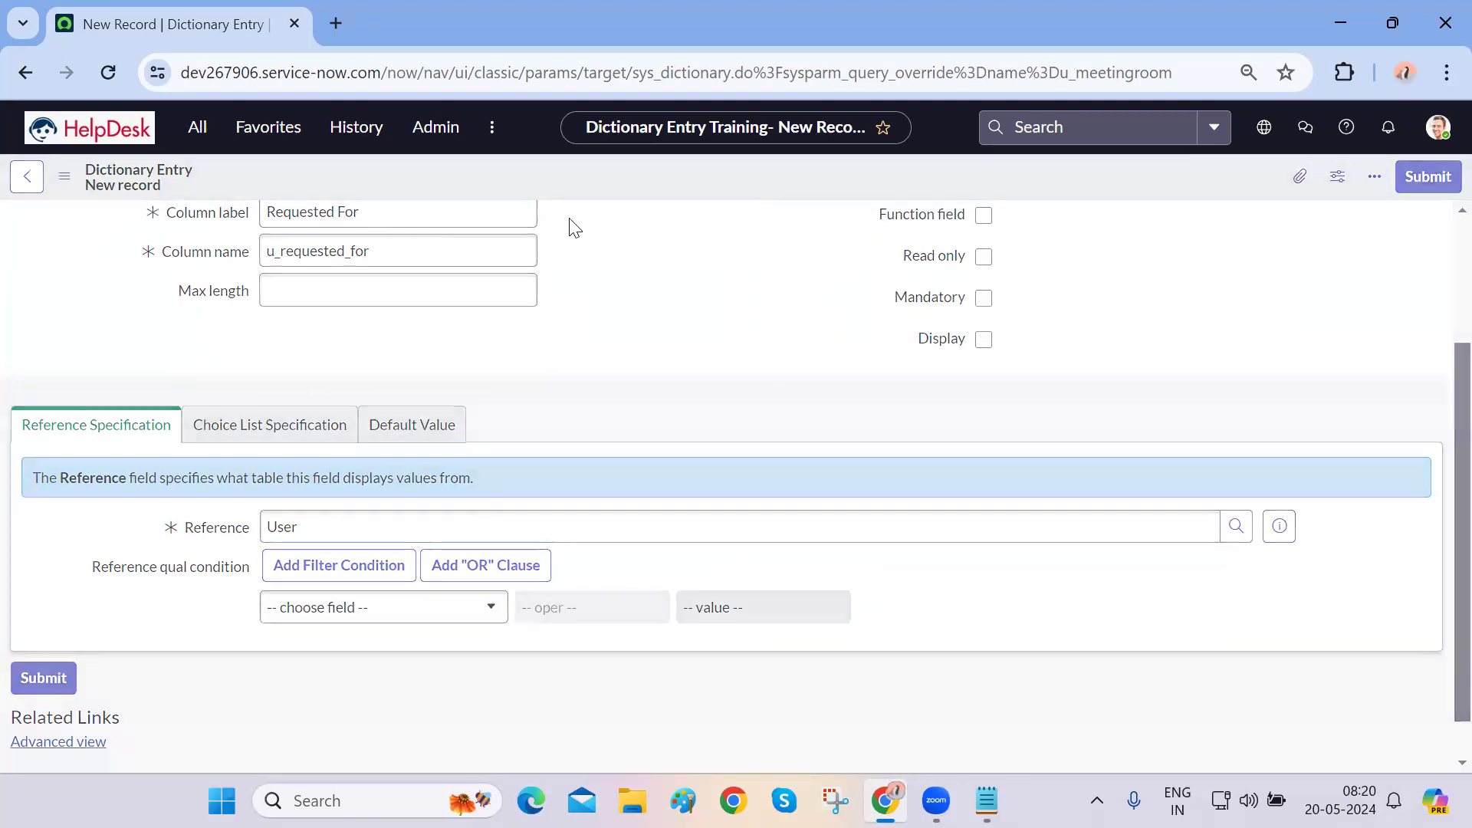
- Open the MeetingRooms module in a new browser tab and check the Requested For field on a new record form
{"action": "left_click", "coordinate": [197, 135]}
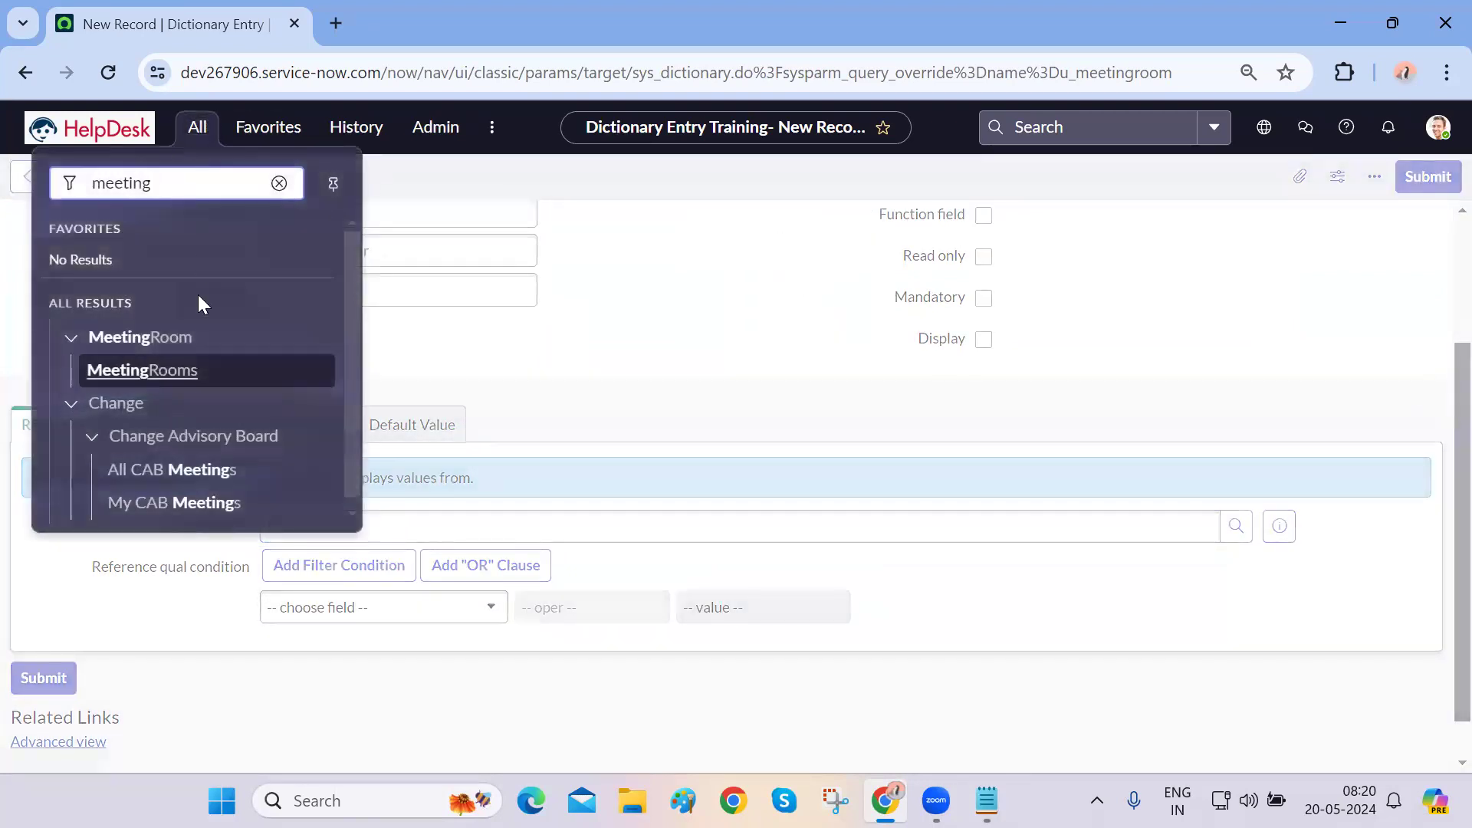
{"action": "middle_click", "coordinate": [181, 379]}
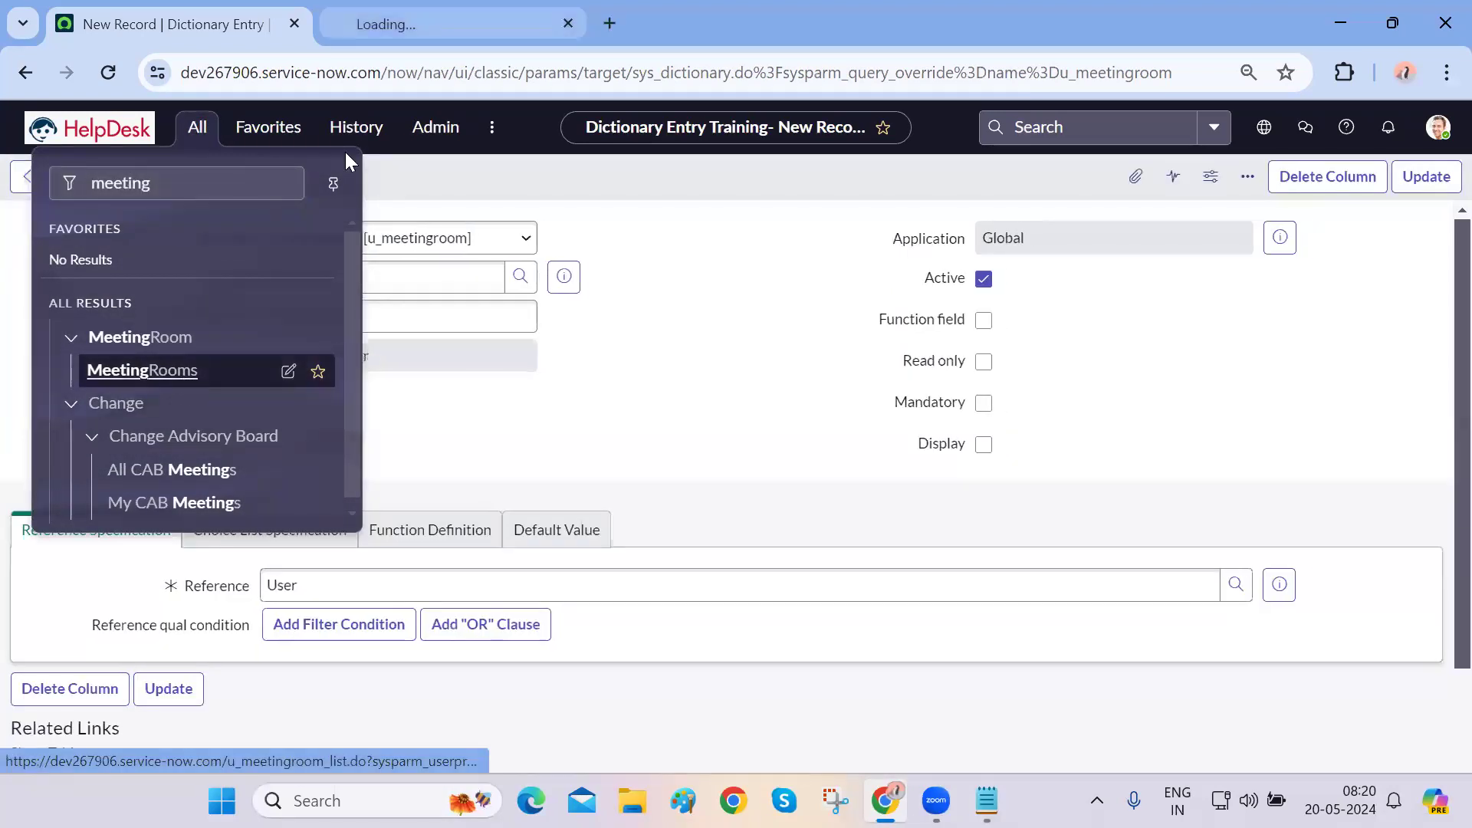
{"action": "left_click", "coordinate": [406, 26]}
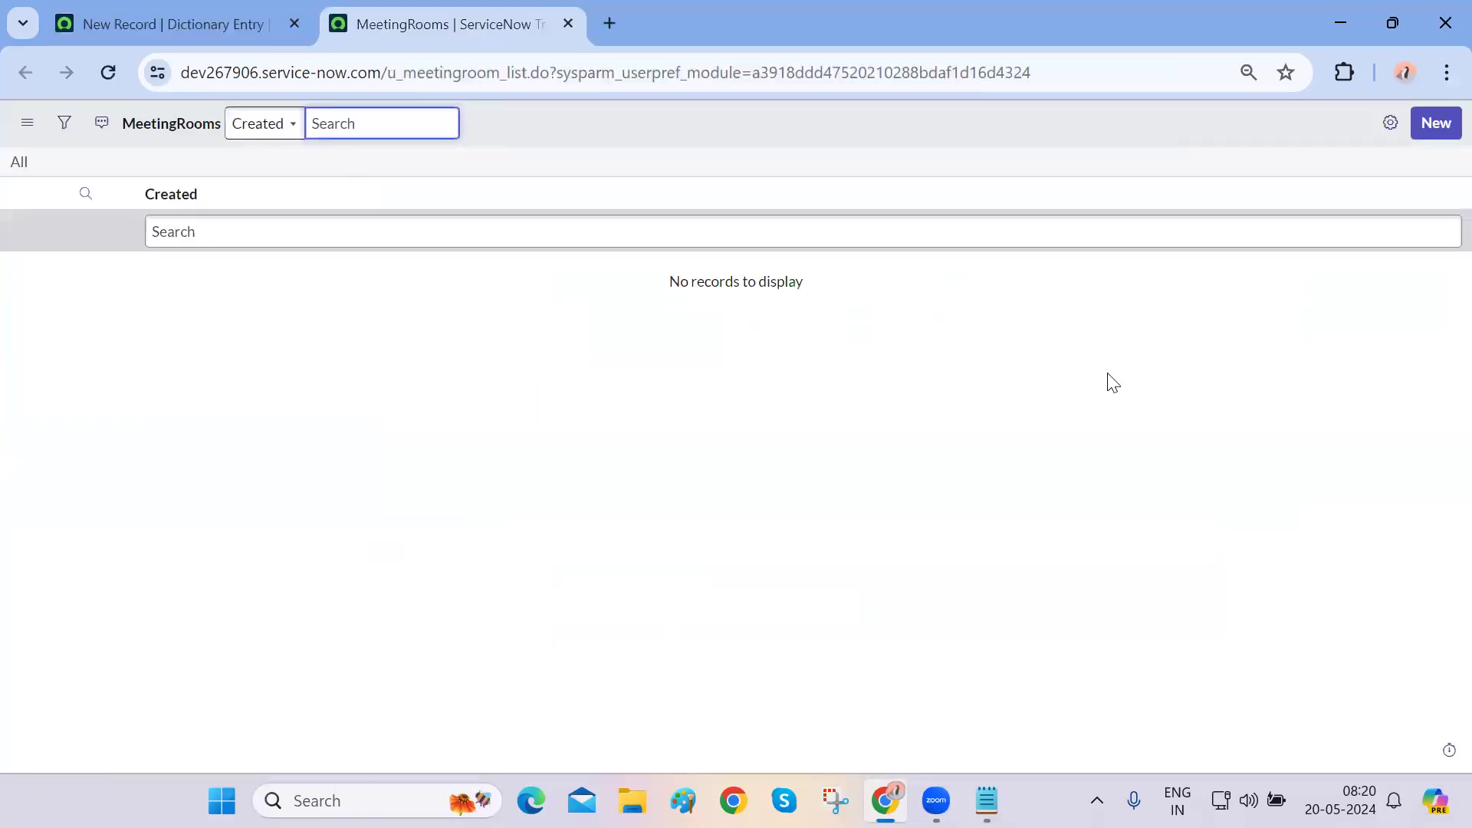
{"action": "left_click", "coordinate": [1424, 135]}
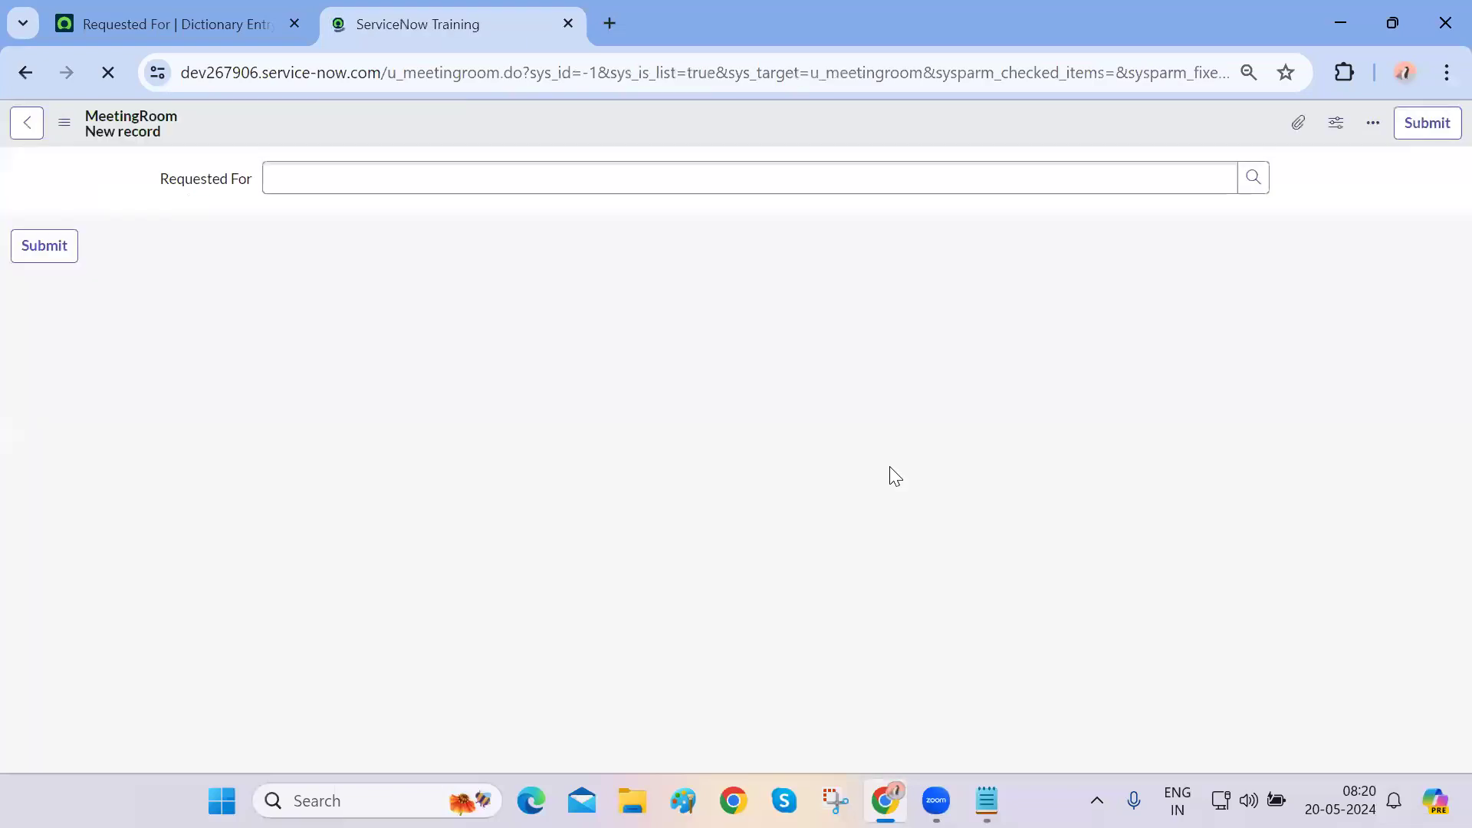
{"action": "left_click_drag", "start_coordinate": [154, 191], "coordinate": [240, 191]}
{"action": "left_click", "coordinate": [240, 191]}
{"action": "left_click", "coordinate": [422, 332]}
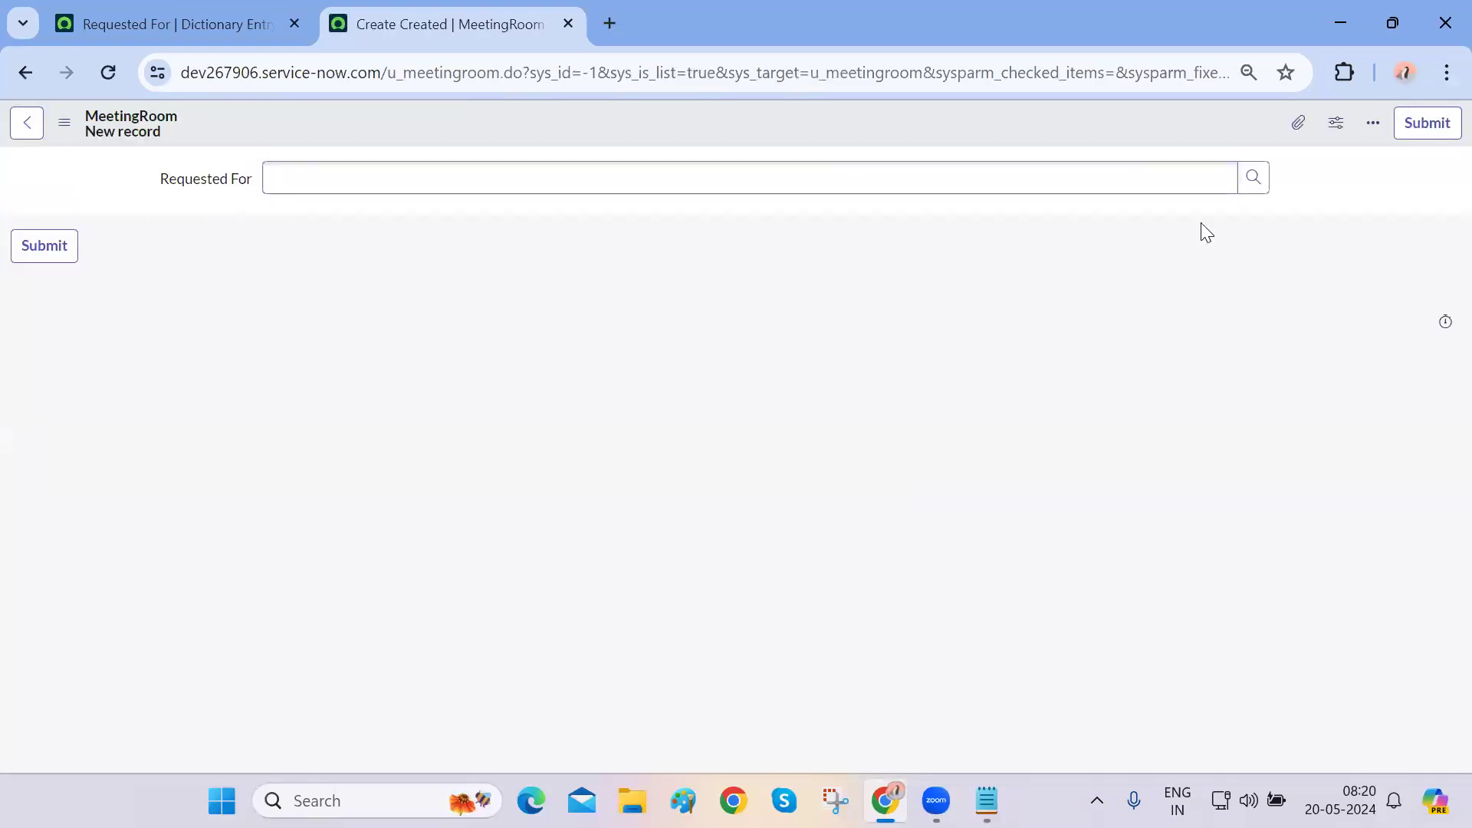
- Try User 6 from the user lookup as the Requested For value, and reload the form without saving
{"action": "left_click", "coordinate": [1253, 179]}
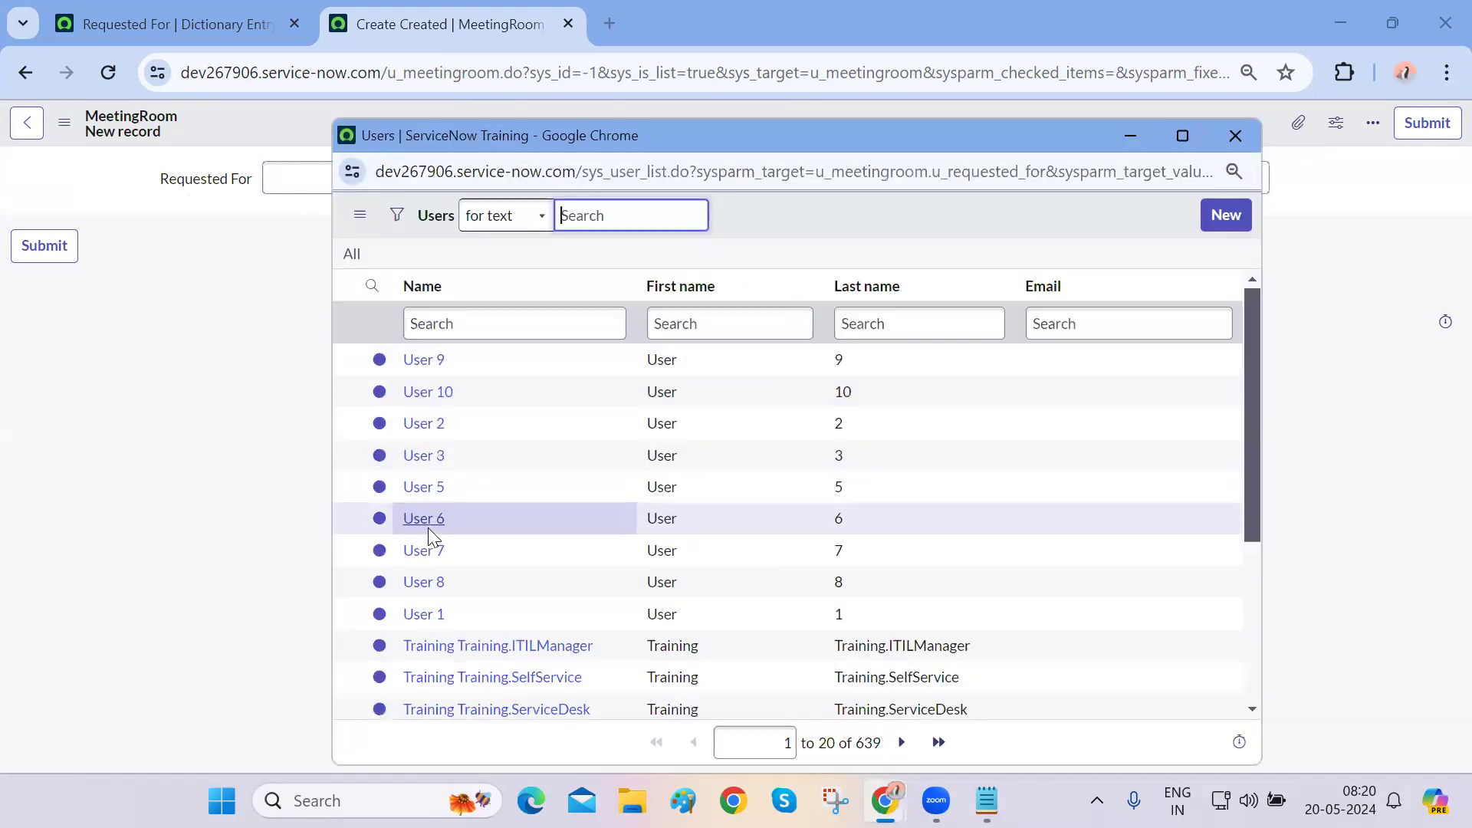
{"action": "left_click", "coordinate": [425, 520]}
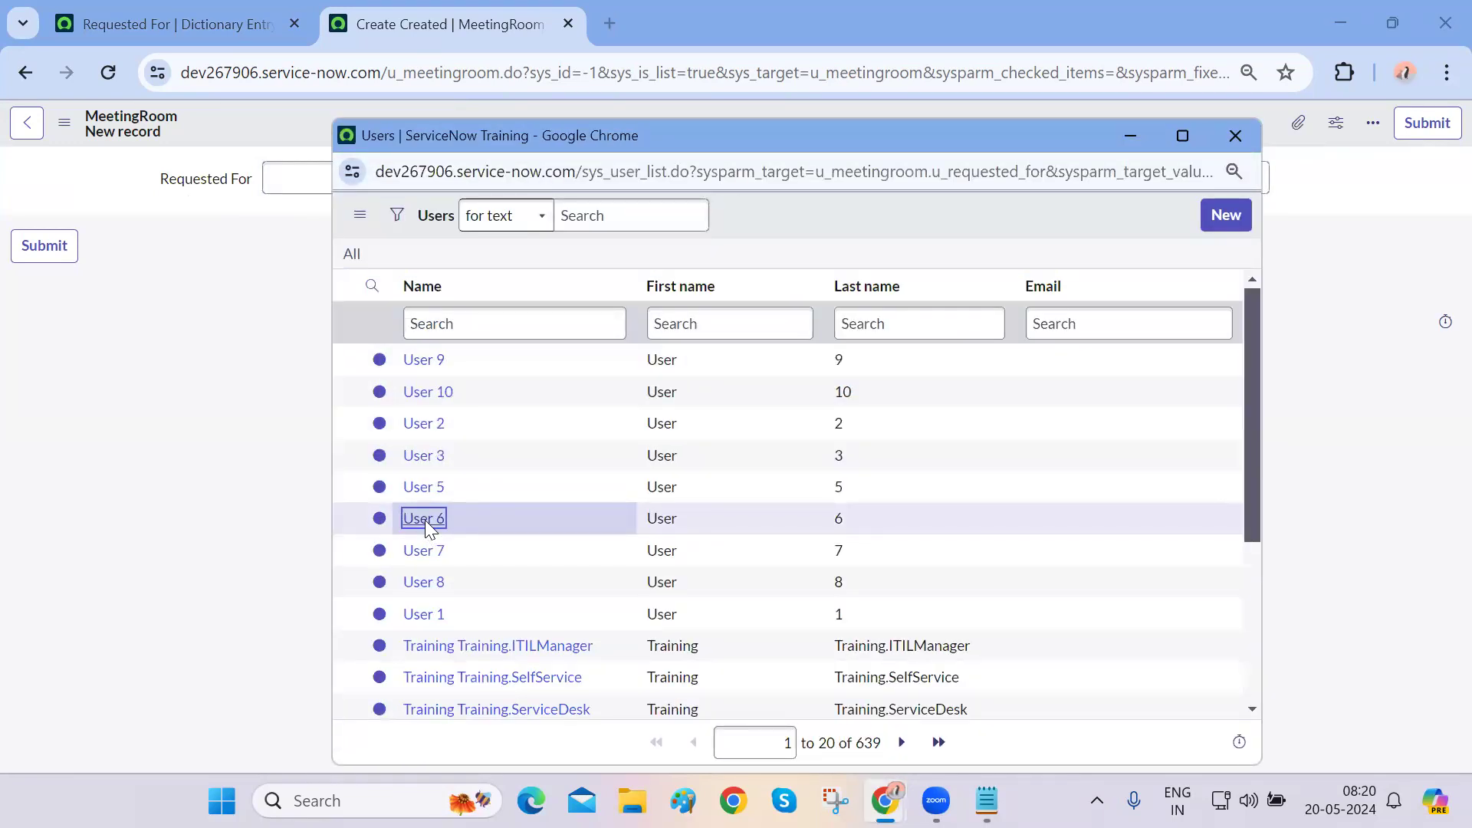
{"action": "left_click", "coordinate": [108, 72]}
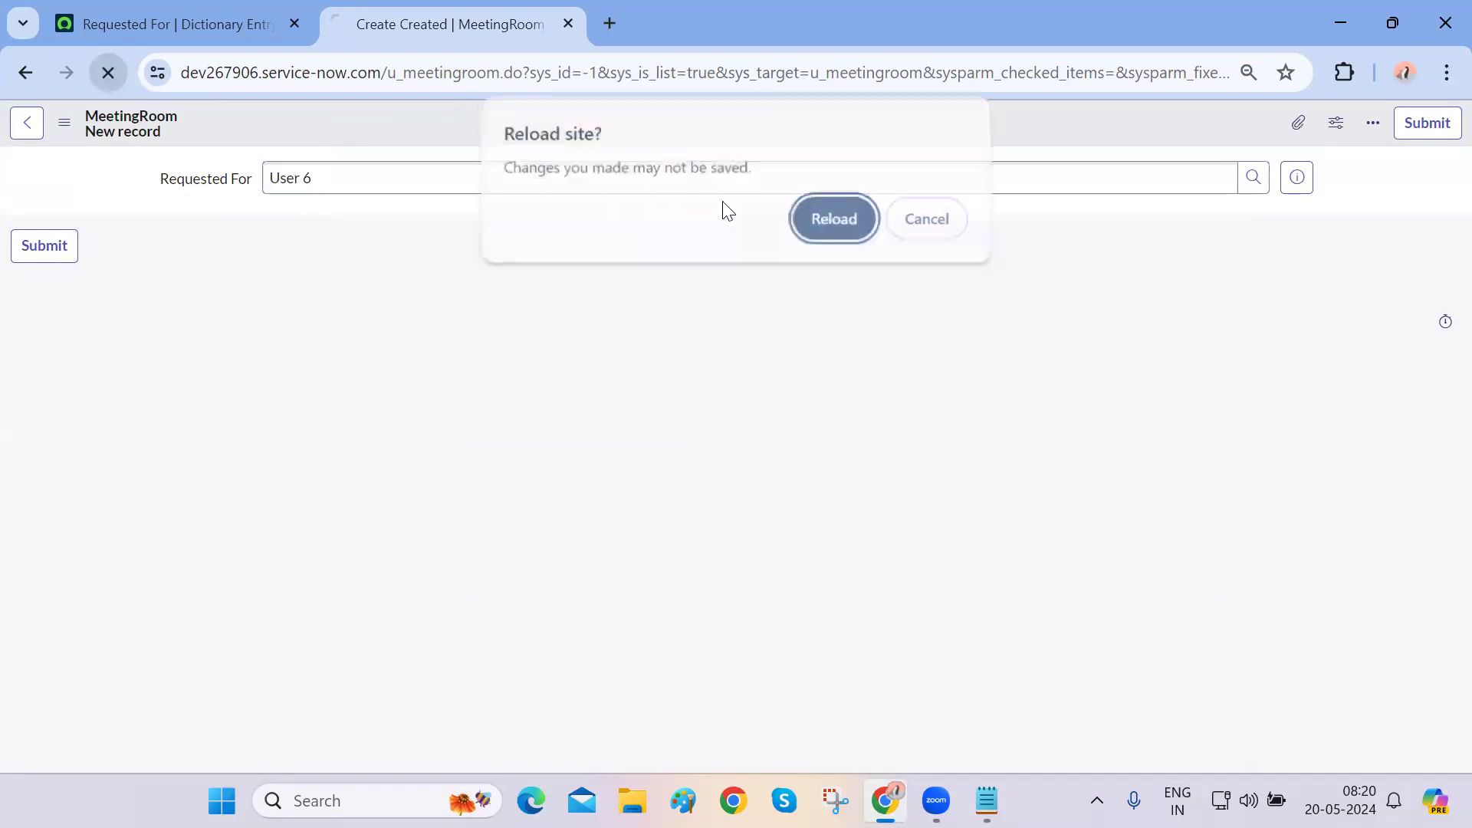
{"action": "left_click", "coordinate": [841, 225]}
- Return from the Requested For dictionary entry to the MeetingRoom table record and review its column list
{"action": "left_click", "coordinate": [152, 8]}
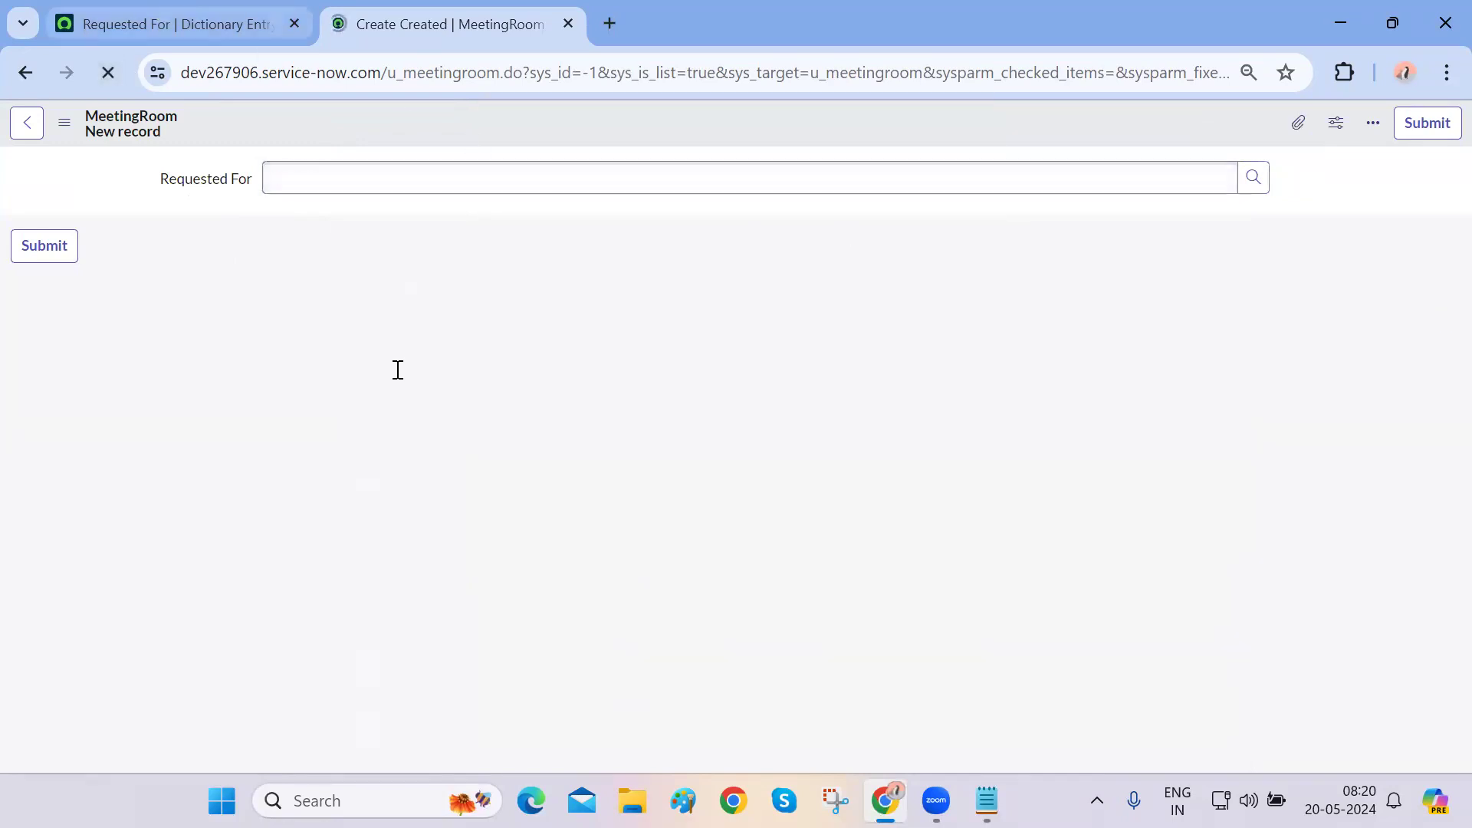
{"action": "scroll", "coordinate": [500, 598], "scroll_direction": "down", "scroll_amount": 5}
{"action": "scroll", "coordinate": [500, 595], "scroll_direction": "up", "scroll_amount": 3}
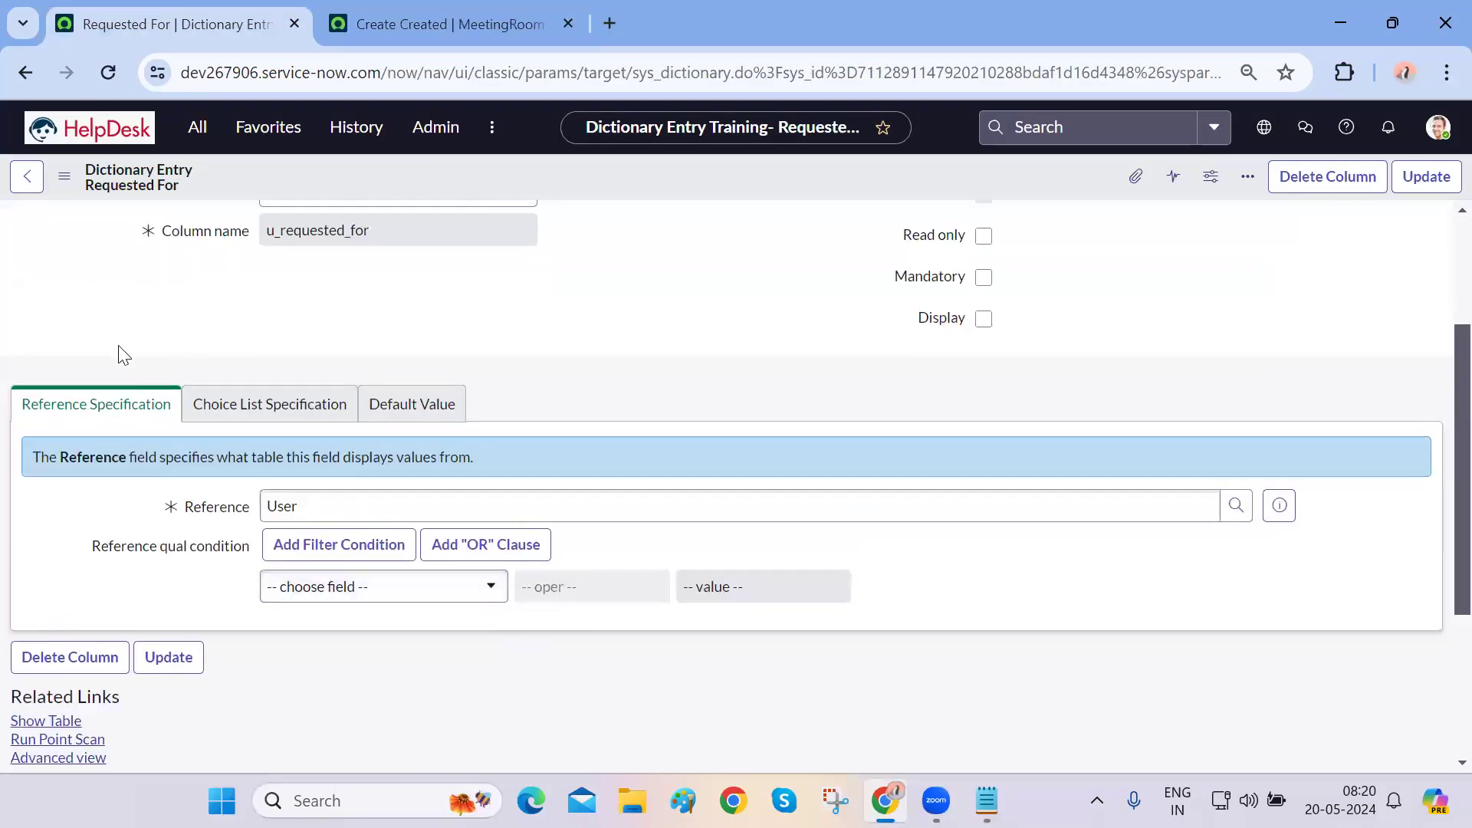
{"action": "scroll", "coordinate": [121, 351], "scroll_direction": "up", "scroll_amount": 3}
{"action": "left_click", "coordinate": [32, 69]}
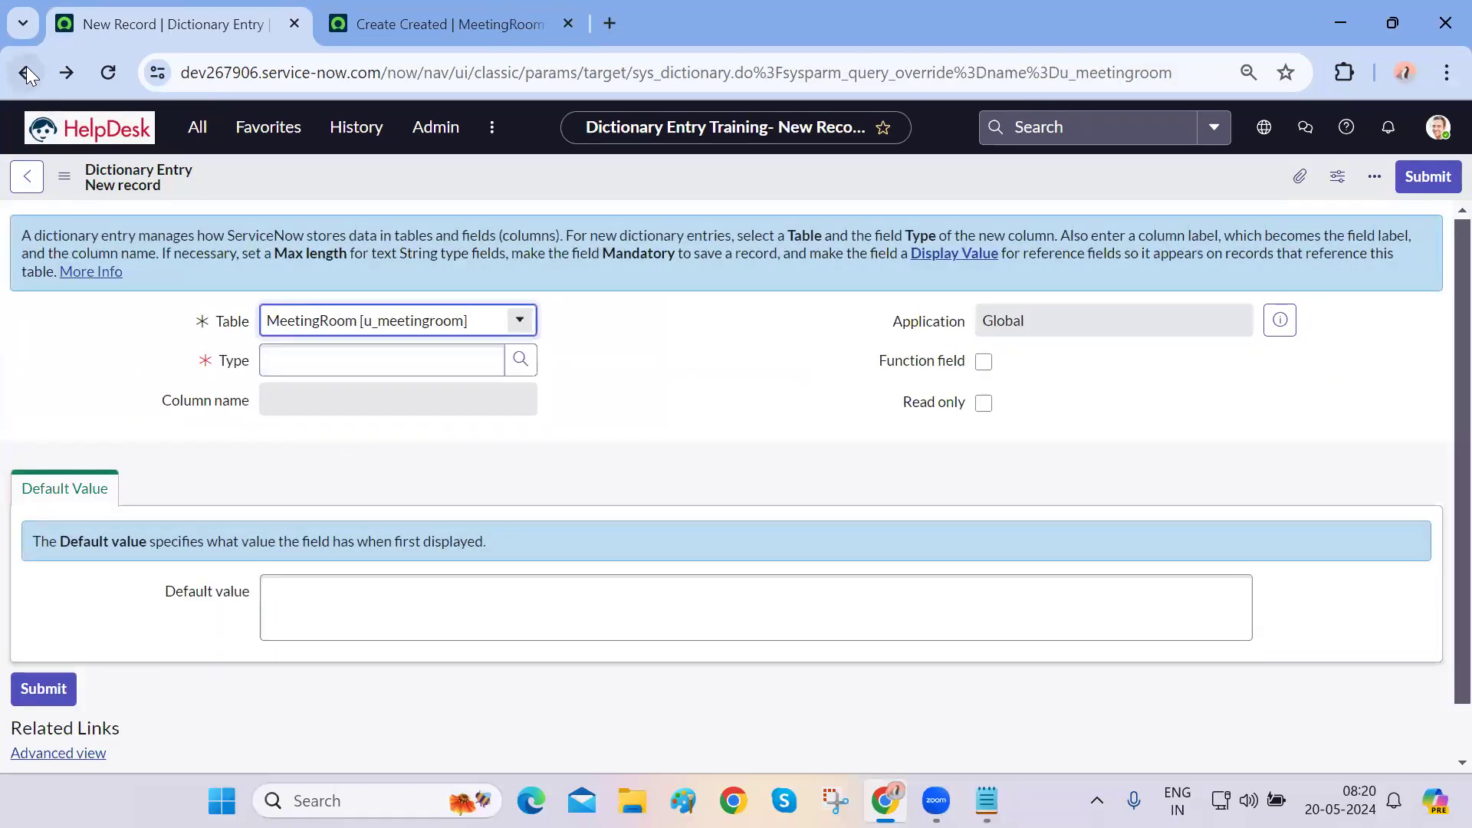
{"action": "left_click", "coordinate": [26, 69]}
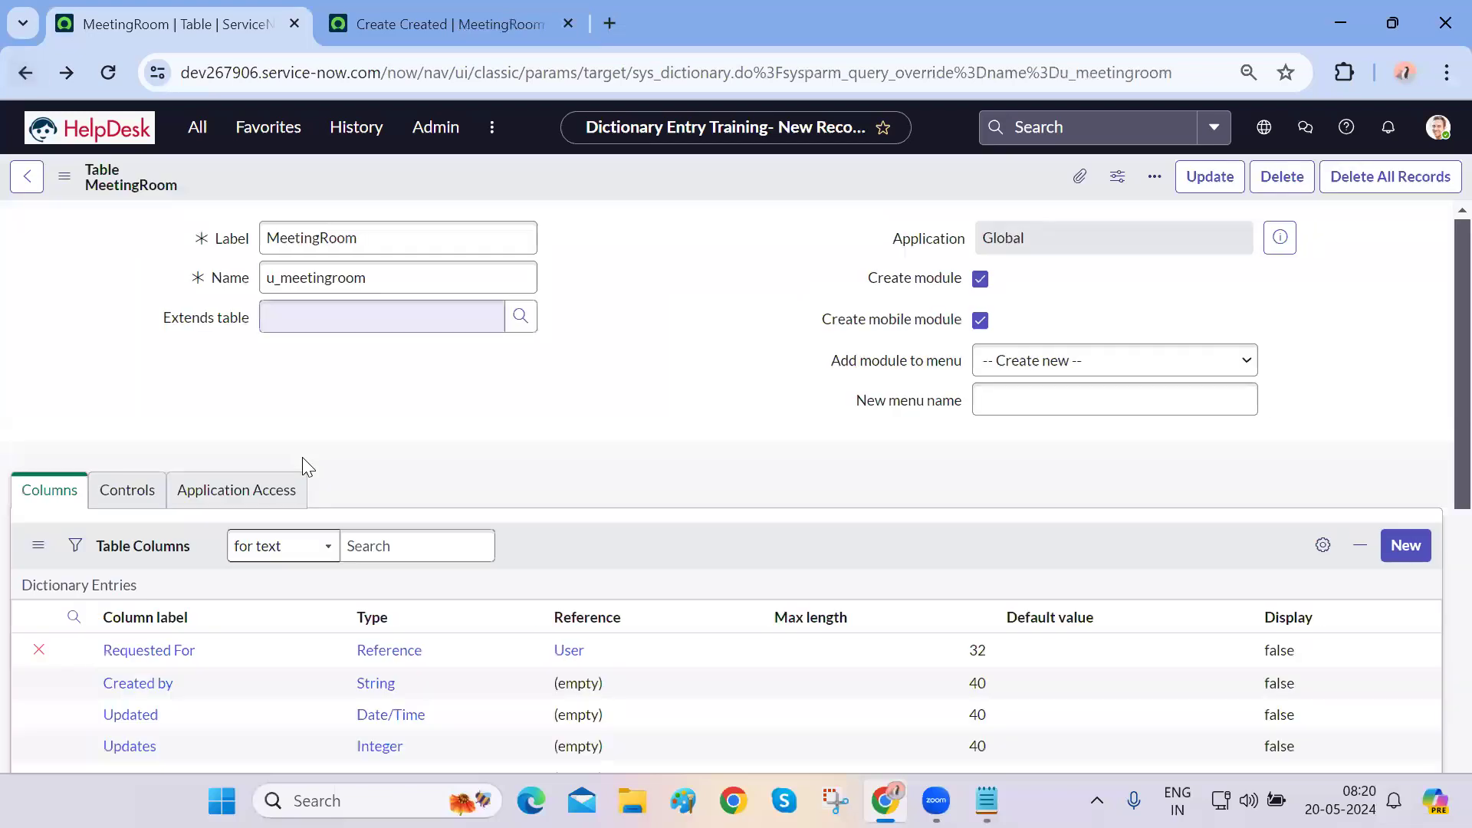
{"action": "scroll", "coordinate": [455, 466], "scroll_direction": "down", "scroll_amount": 2}
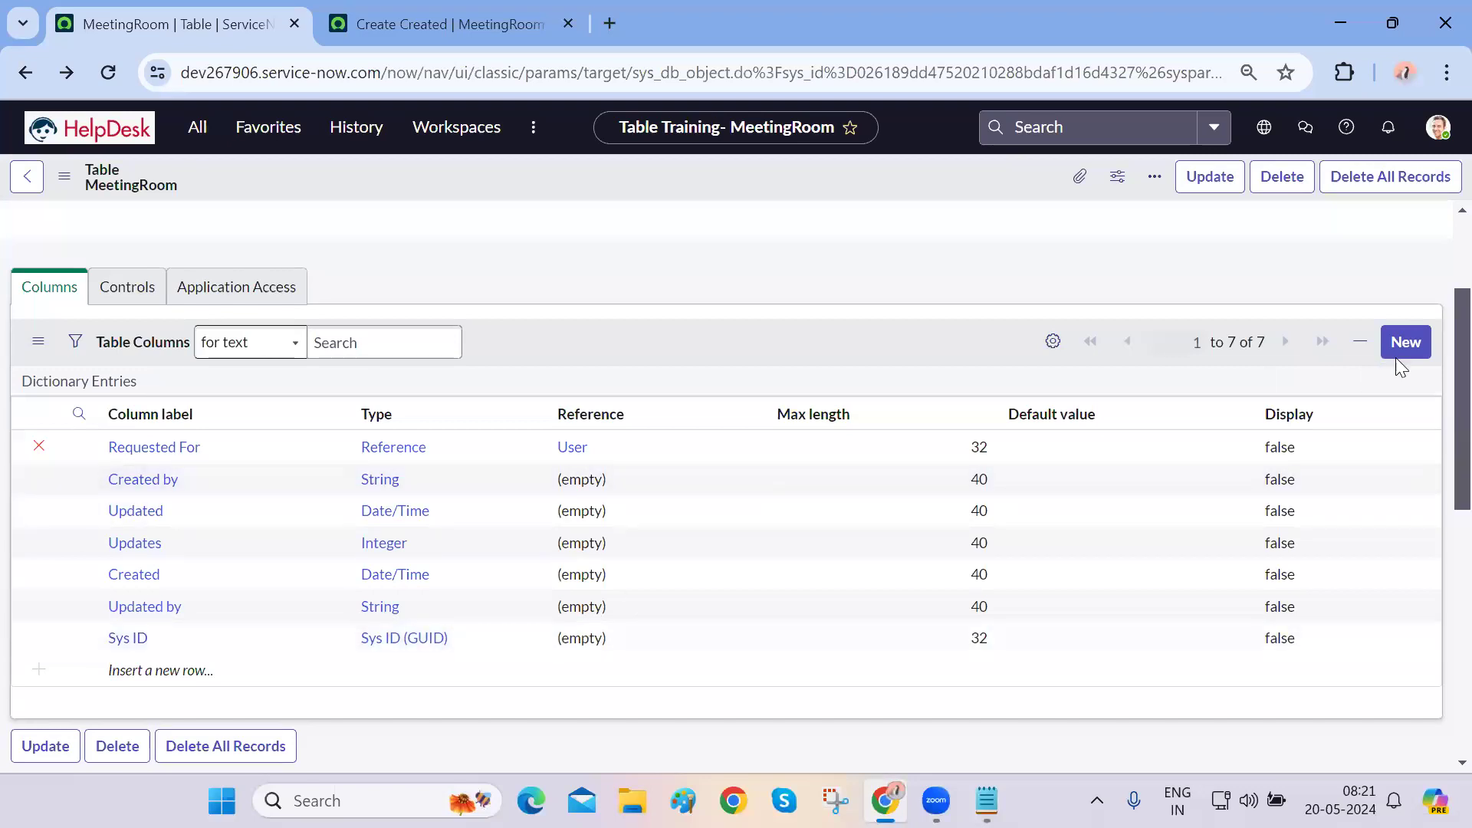
- Start a new column for the MeetingRoom table and set its type to Choice
{"action": "left_click", "coordinate": [1414, 354]}
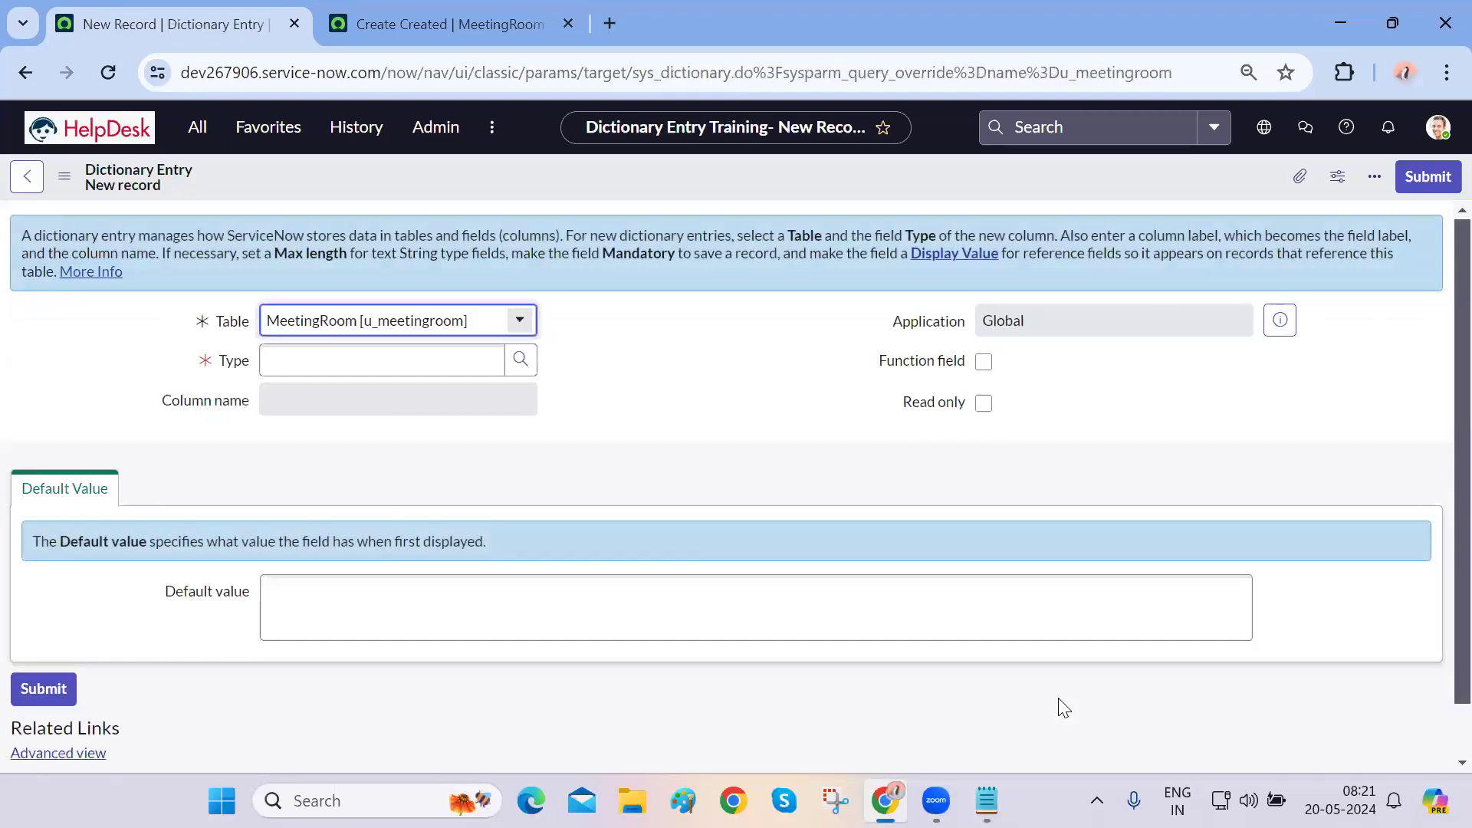
{"action": "left_click", "coordinate": [416, 362]}
{"action": "type", "text": "chou"}
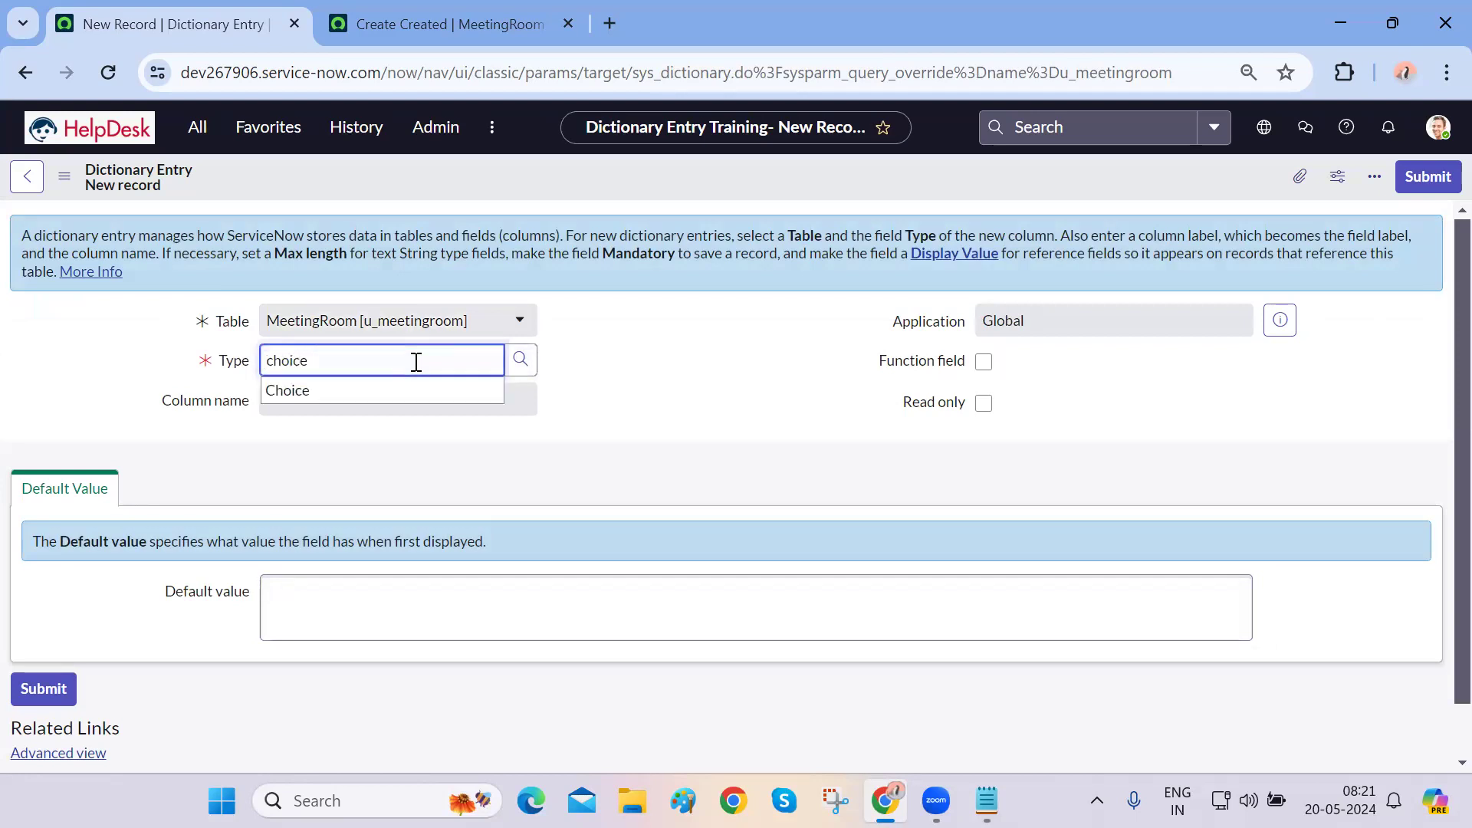
{"action": "left_click", "coordinate": [361, 391]}
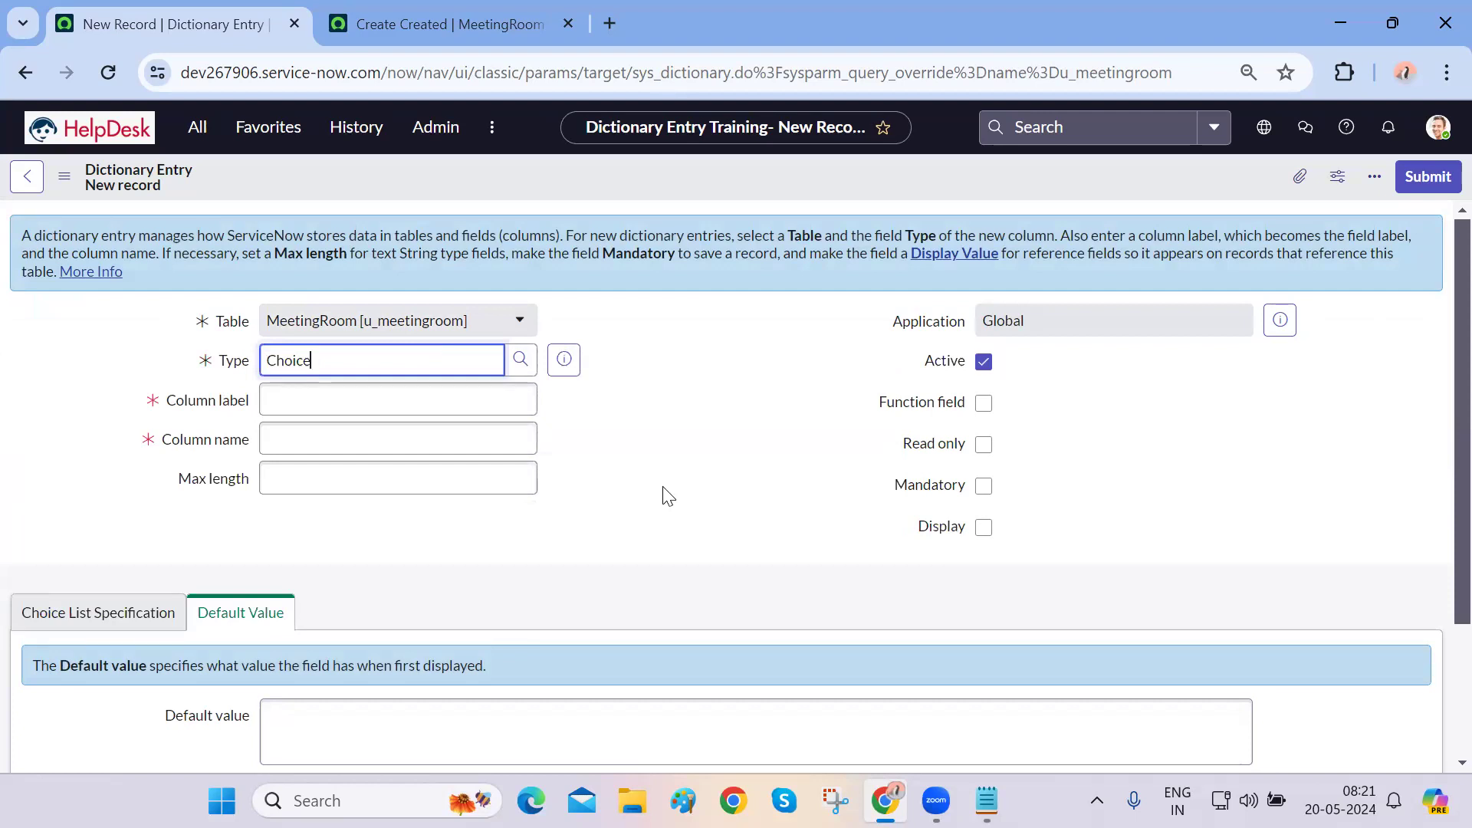
- Set the new column's label to Meeting Room and save the dictionary entry
{"action": "left_click", "coordinate": [363, 405]}
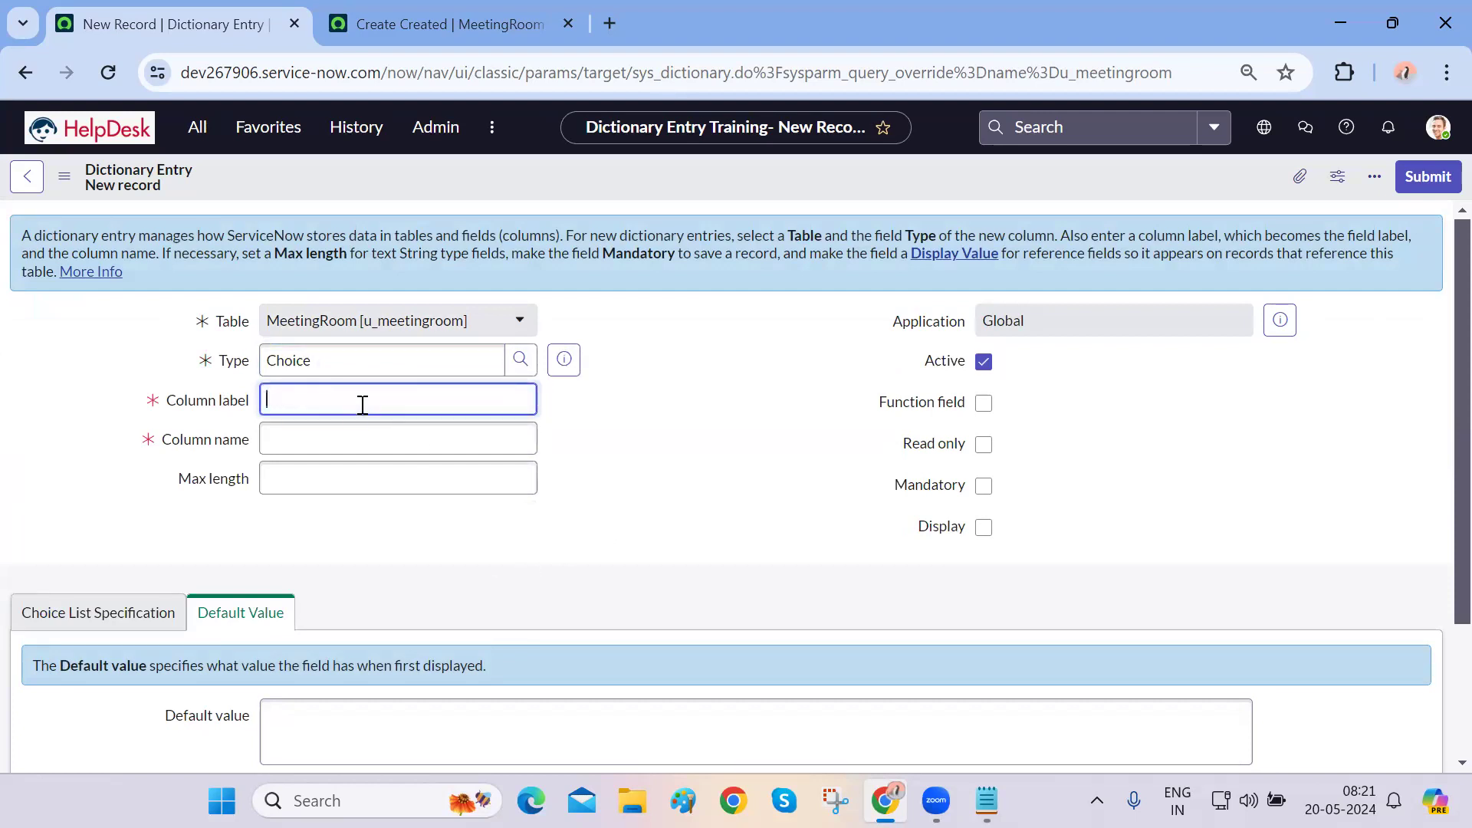
{"action": "type", "text": "Meeting Room"}
{"action": "left_click", "coordinate": [76, 529]}
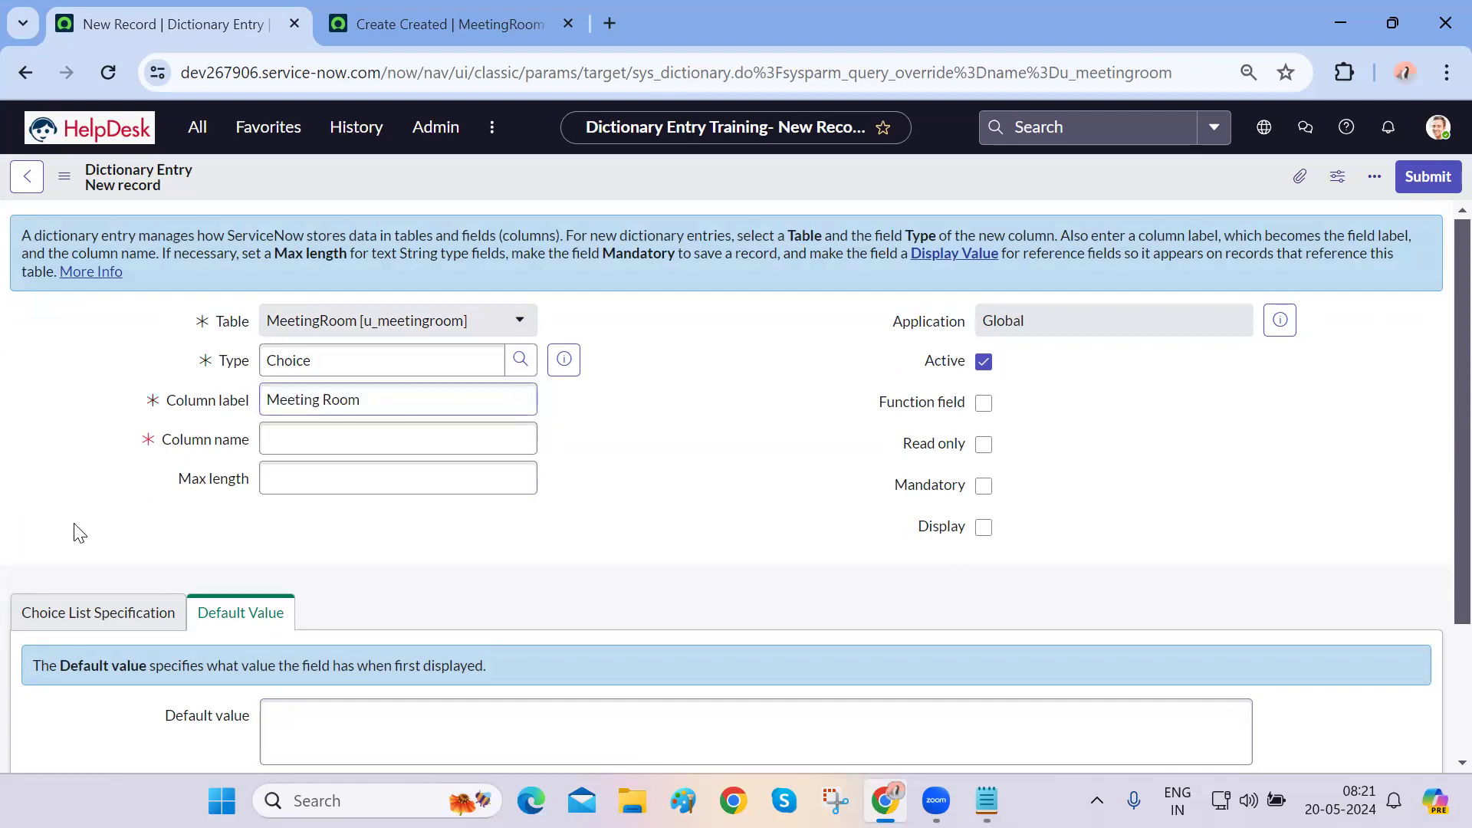
{"action": "scroll", "coordinate": [407, 583], "scroll_direction": "down", "scroll_amount": 3}
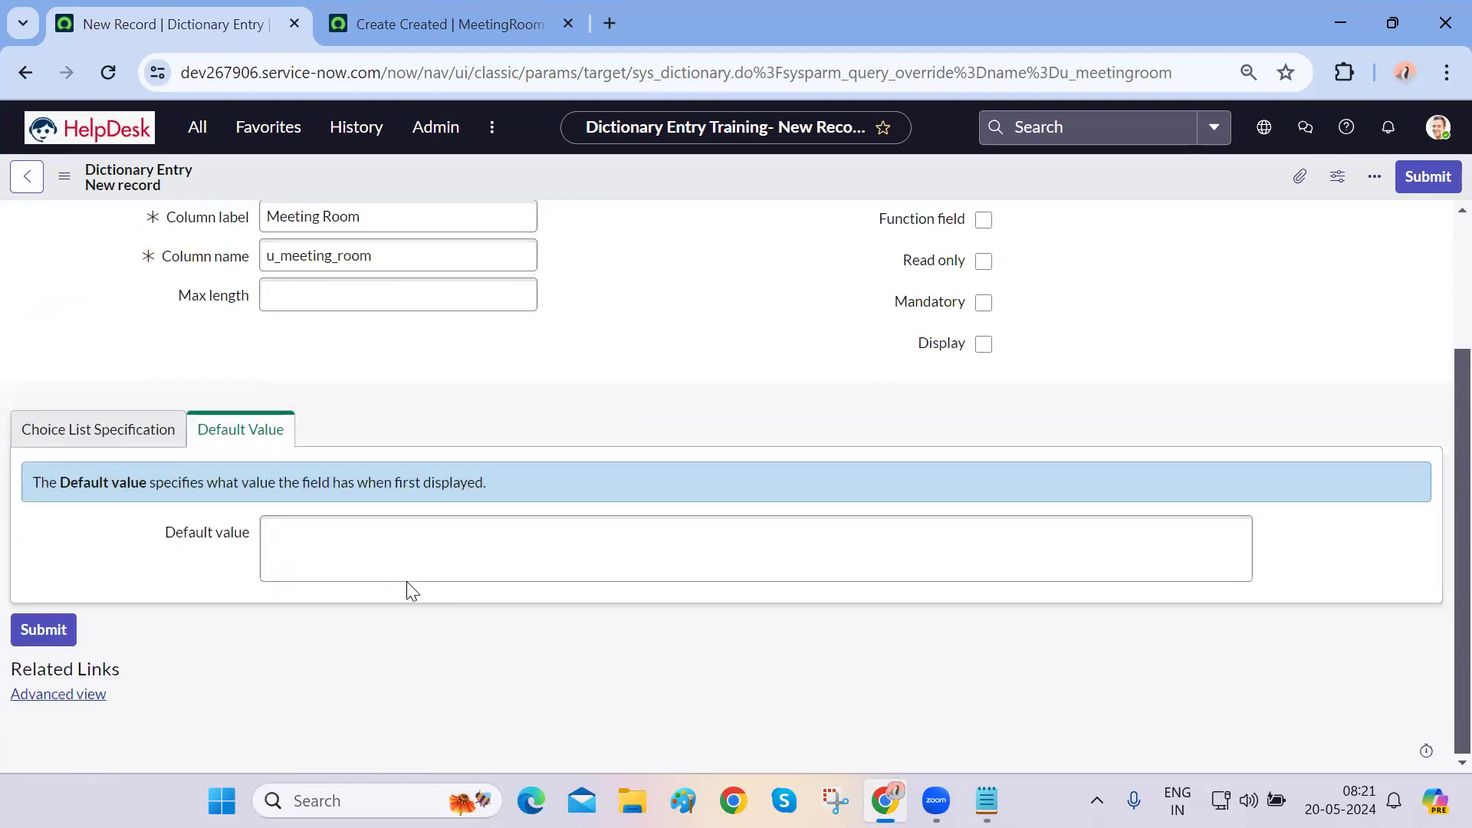
{"action": "right_click", "coordinate": [605, 175]}
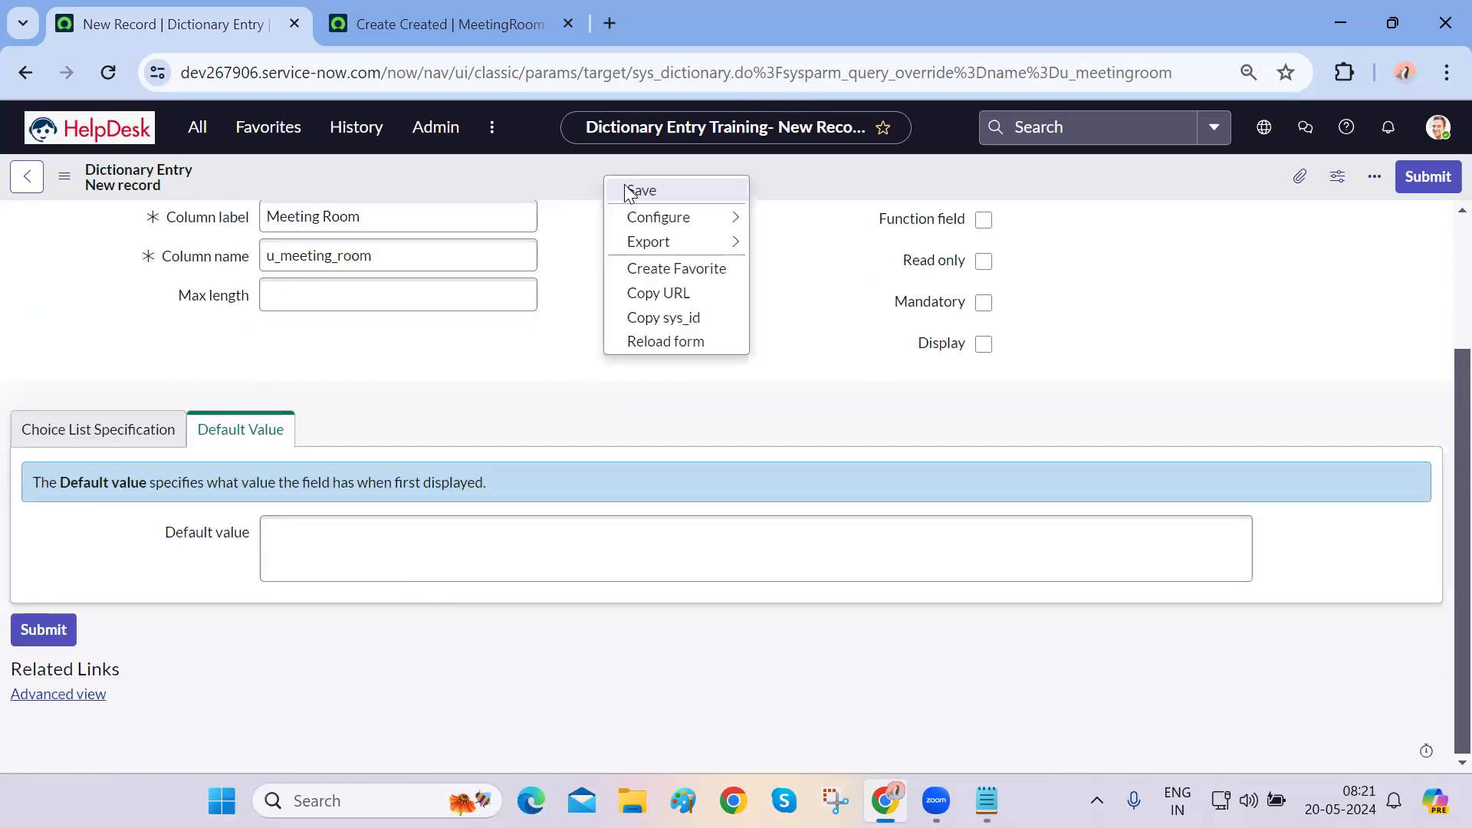
{"action": "left_click", "coordinate": [630, 191]}
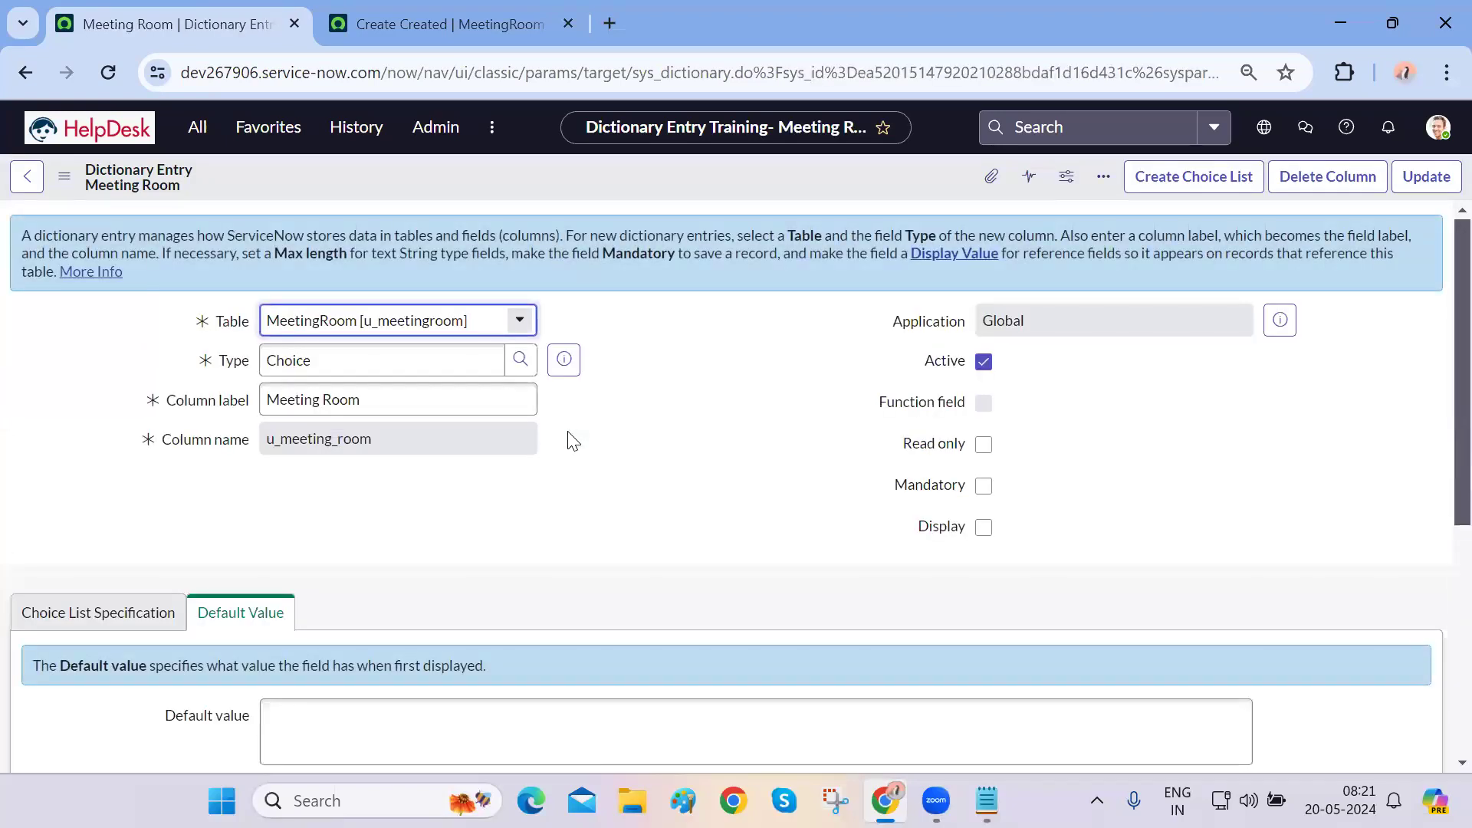
- Start a new choice record for the Meeting Room column
{"action": "scroll", "coordinate": [571, 440], "scroll_direction": "down", "scroll_amount": 5}
{"action": "left_click", "coordinate": [1399, 592]}
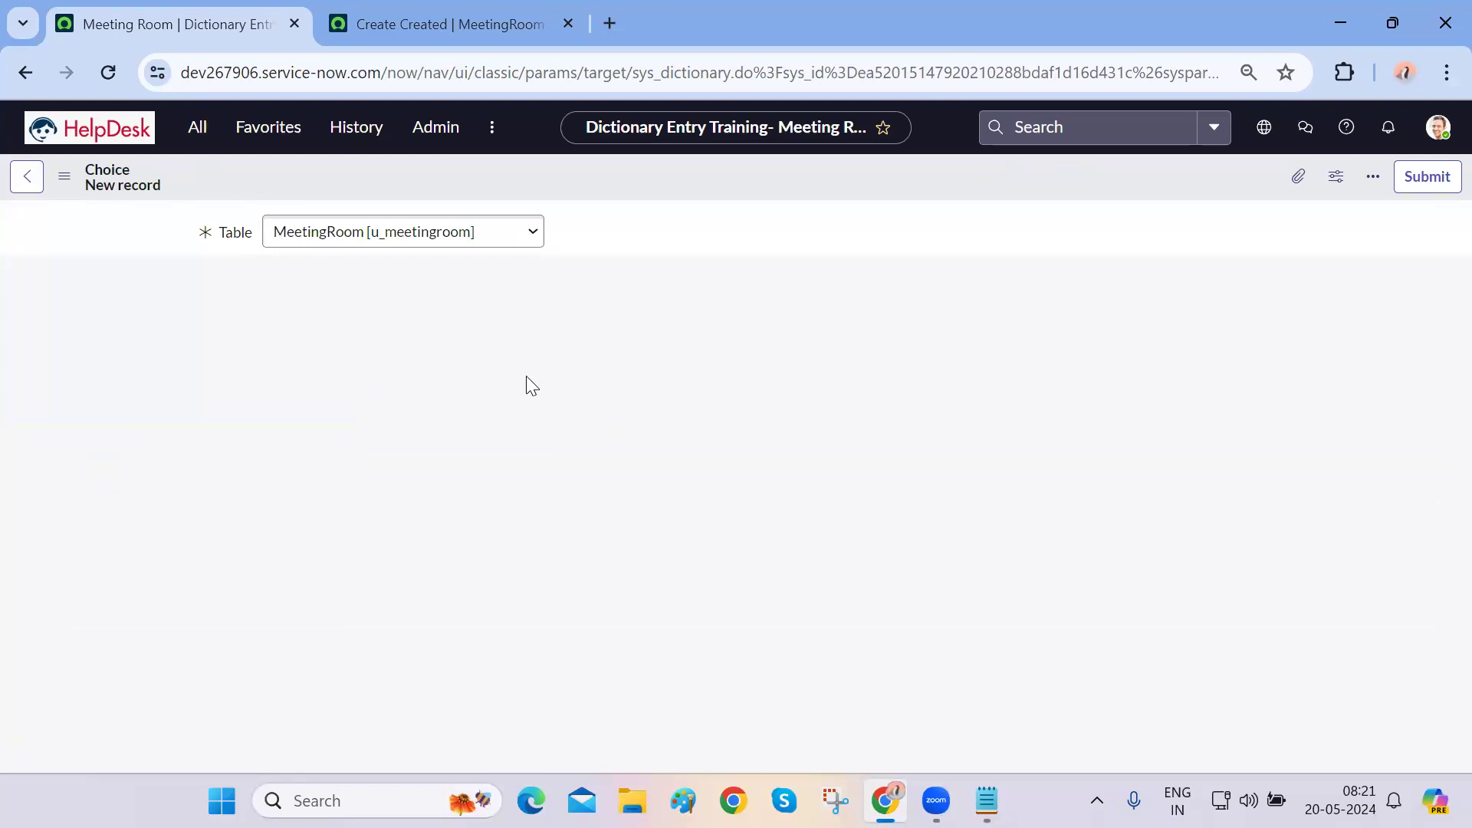
- Reload the new MeetingRoom record form in the other browser tab and check the options of the Meeting Room field
{"action": "left_click", "coordinate": [383, 30]}
{"action": "left_click", "coordinate": [99, 63]}
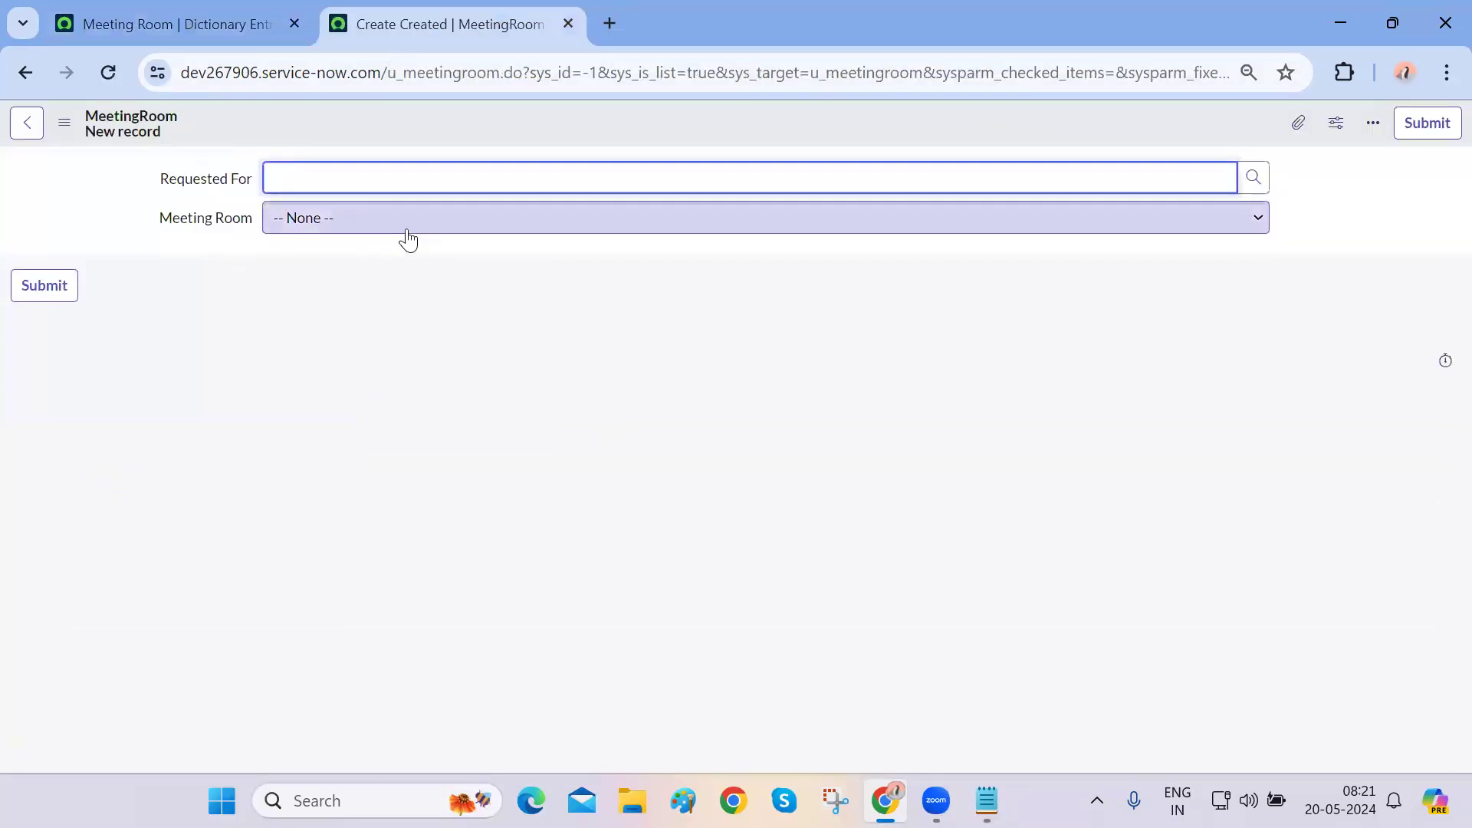
{"action": "left_click", "coordinate": [407, 222]}
{"action": "left_click", "coordinate": [387, 245]}
{"action": "left_click", "coordinate": [357, 310]}
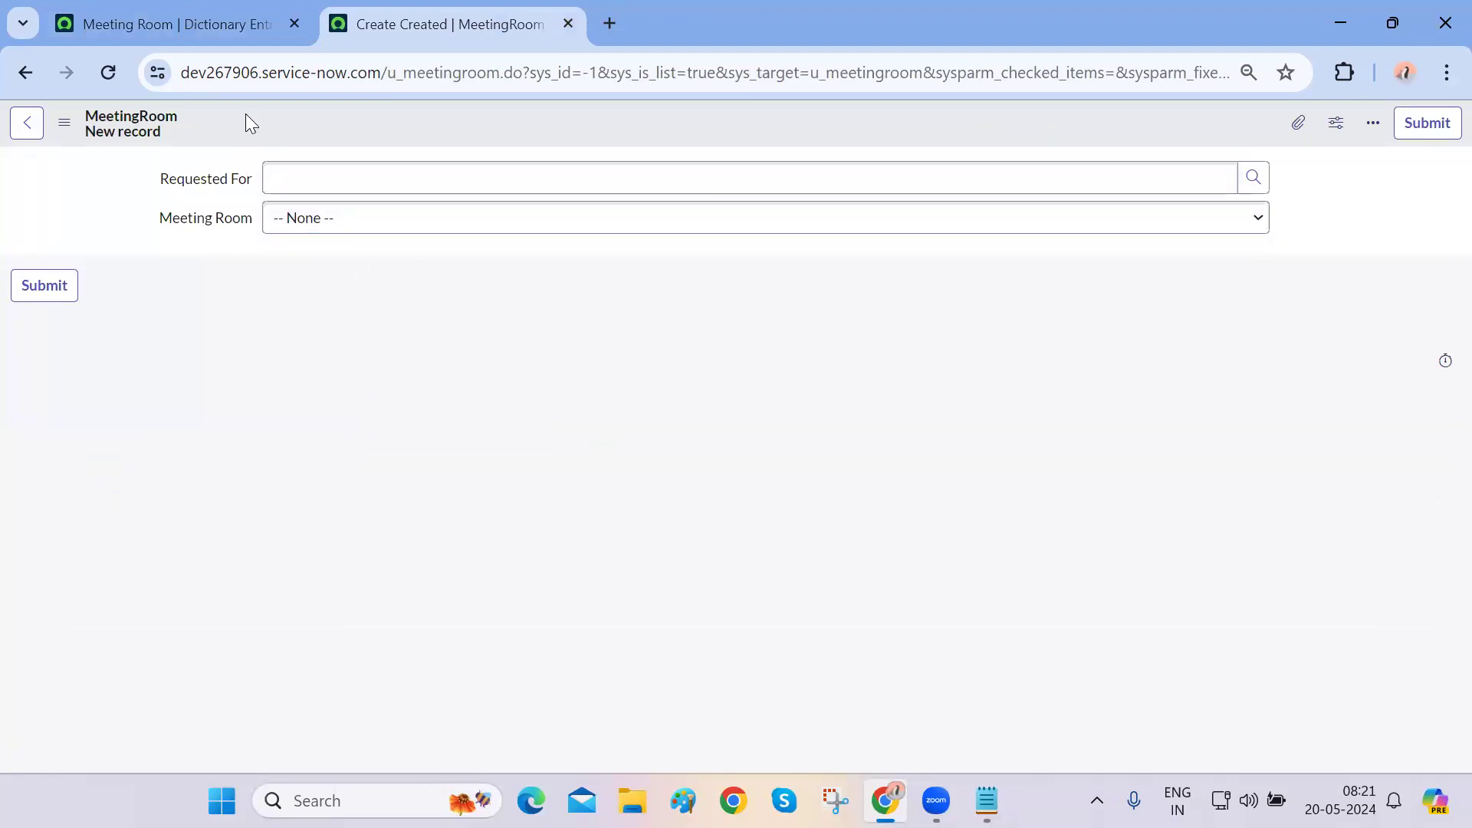
- Back in the new choice record, enter label GF1, value gf1 and sequence 1, and save it
{"action": "left_click", "coordinate": [190, 31]}
{"action": "left_click", "coordinate": [362, 348]}
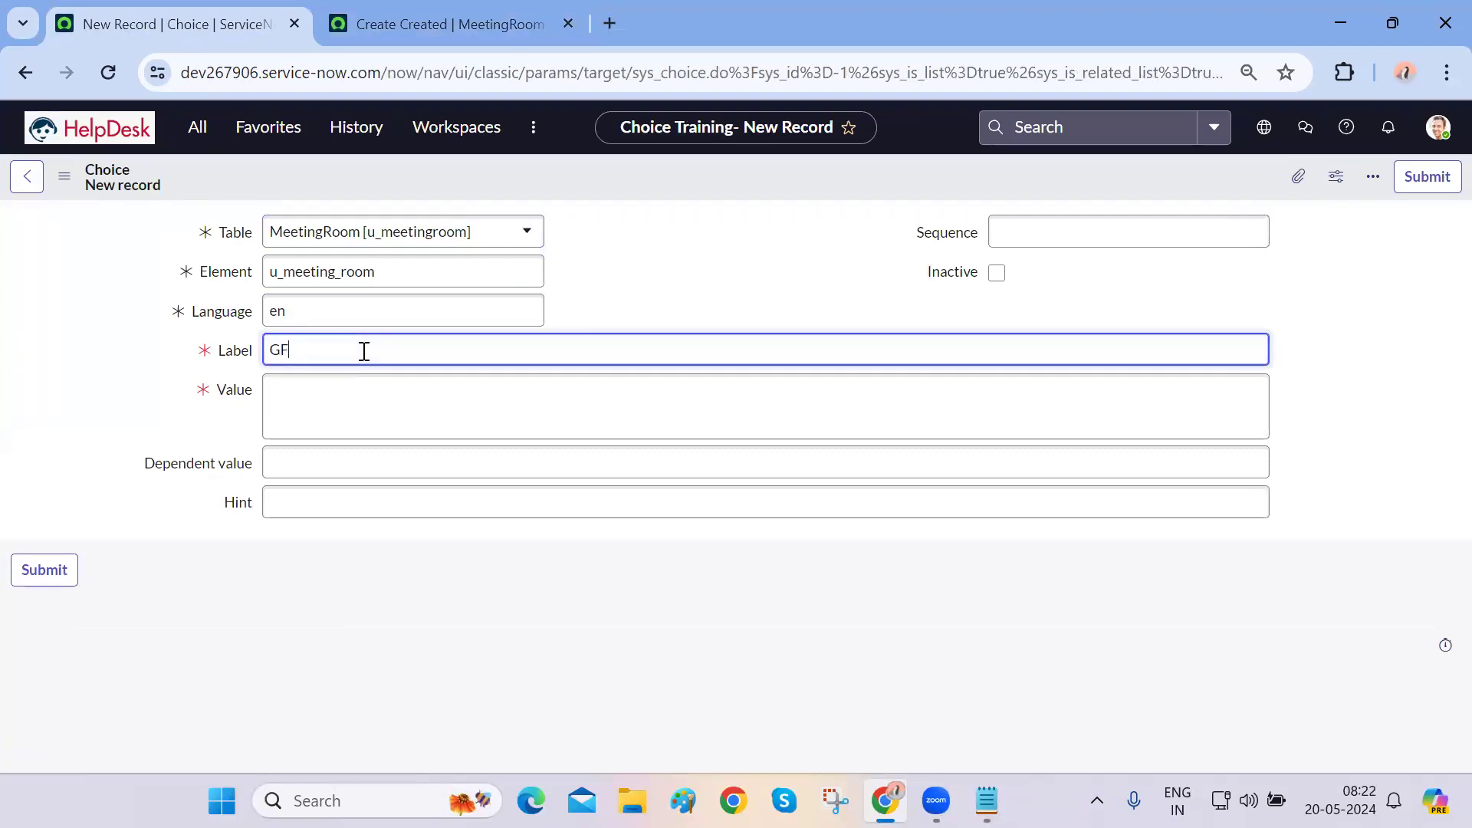
{"action": "left_click", "coordinate": [290, 420]}
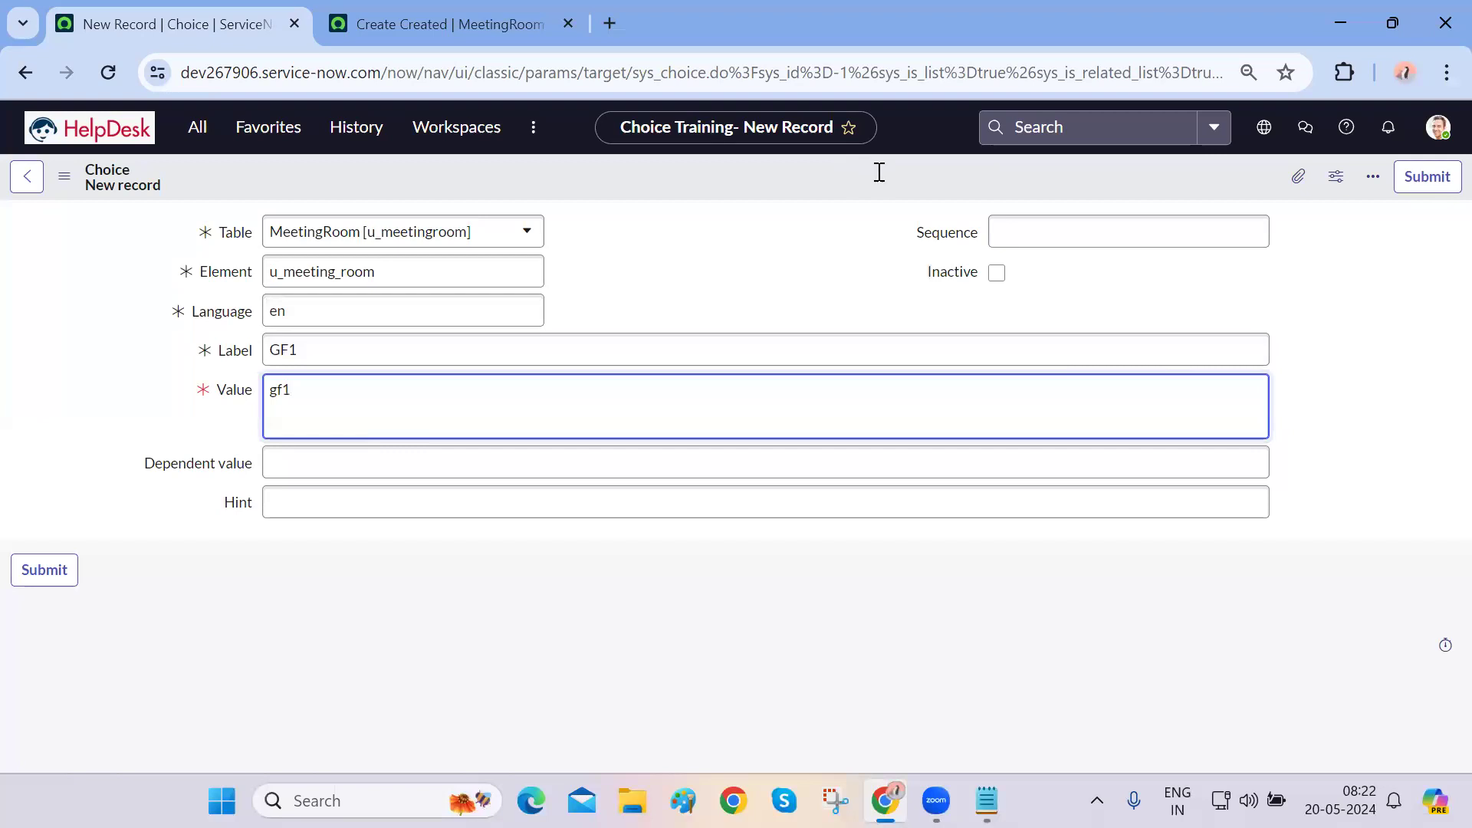
{"action": "left_click", "coordinate": [1053, 233]}
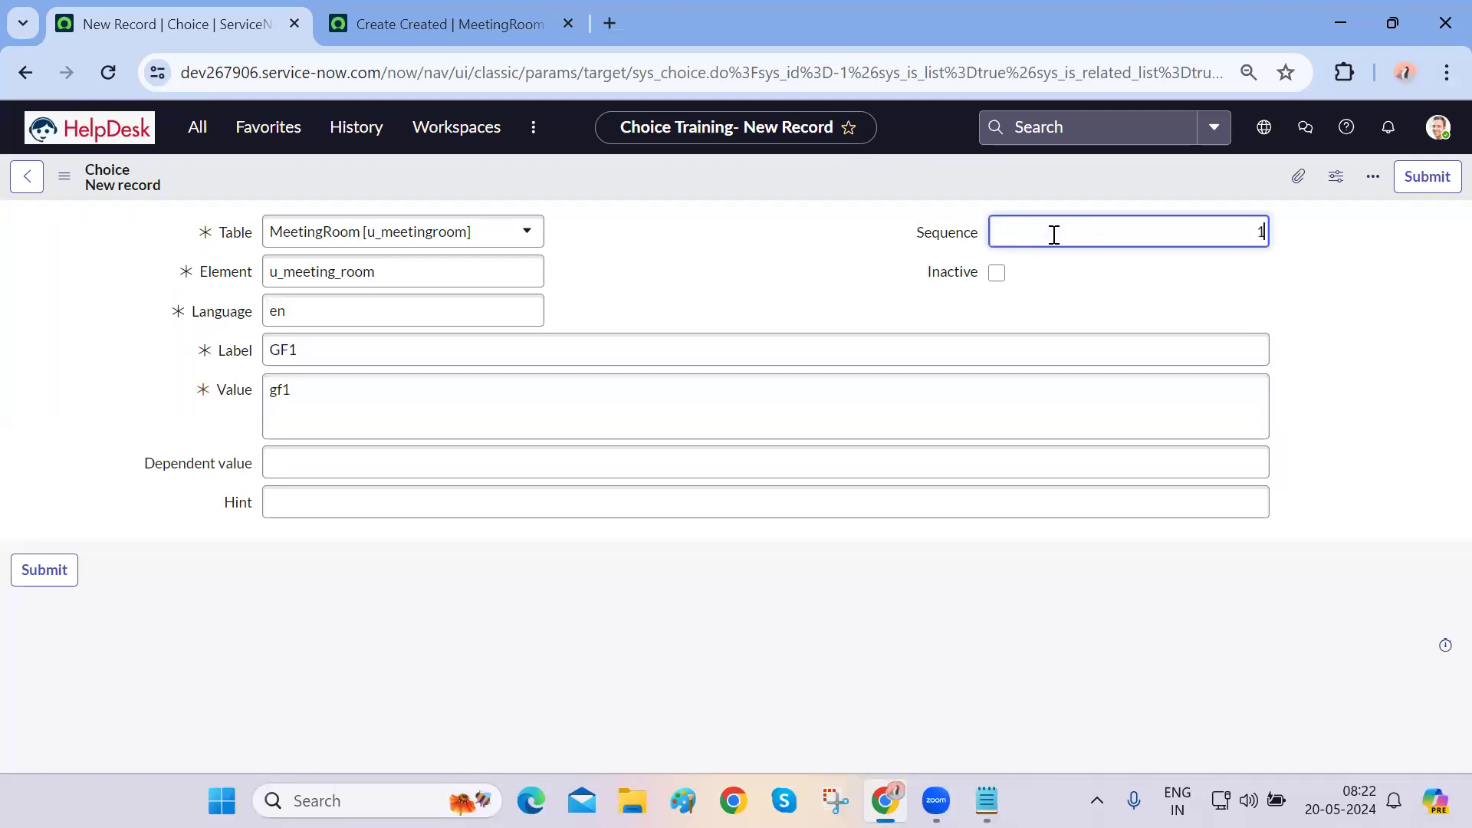
{"action": "right_click", "coordinate": [795, 181]}
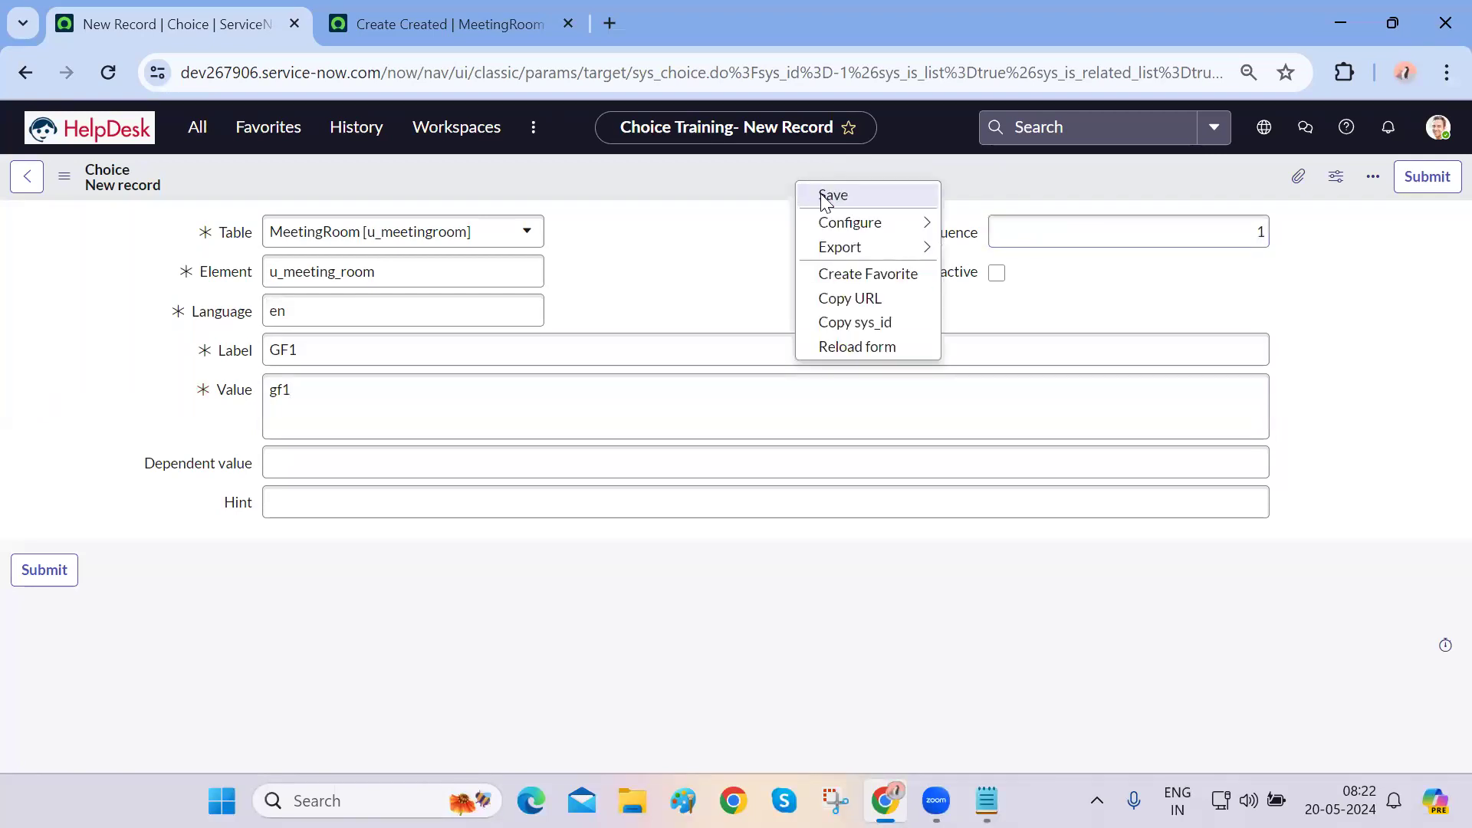
{"action": "left_click", "coordinate": [828, 194]}
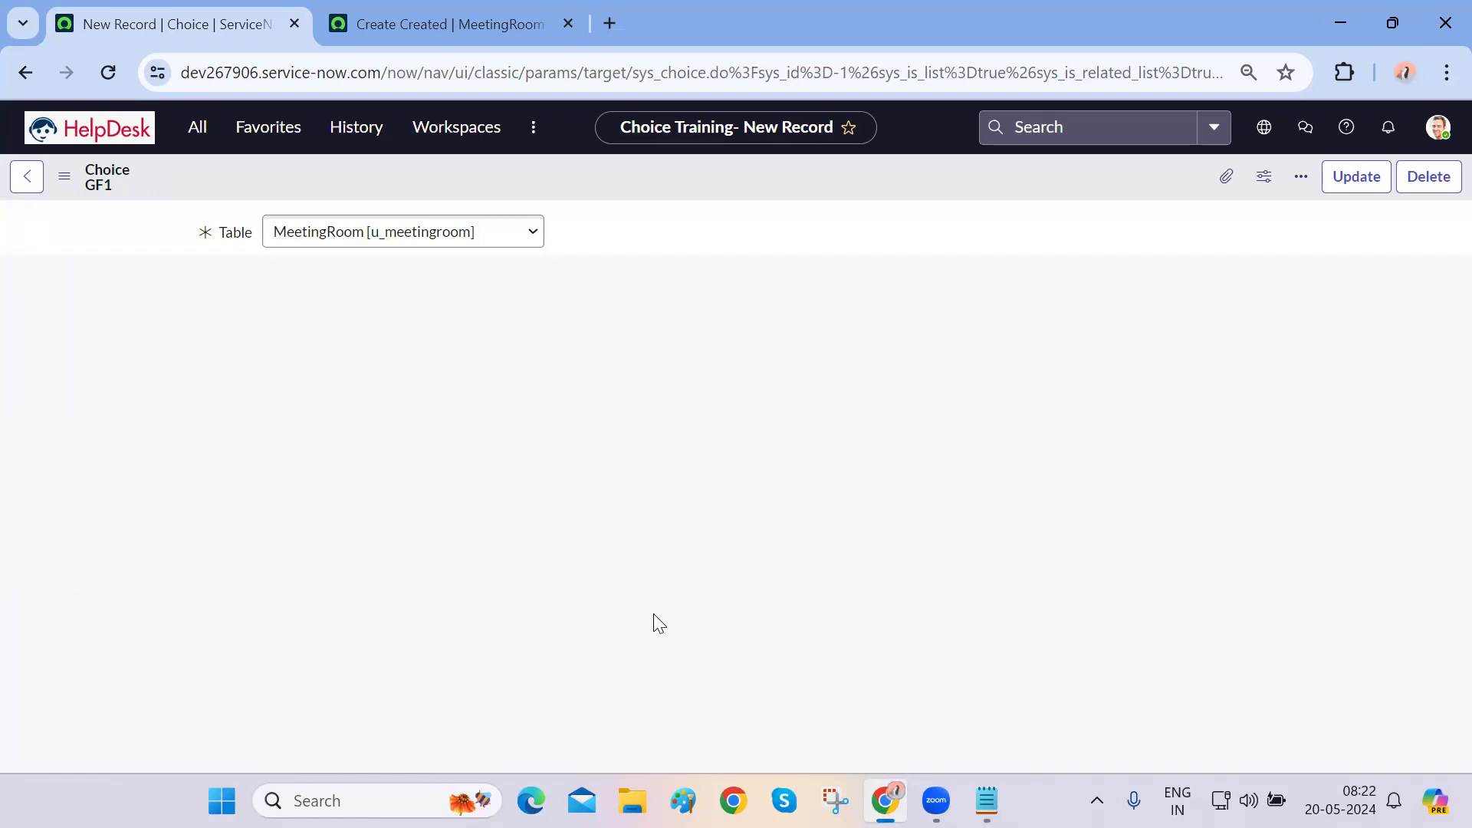
- Change the label to GF2 and the value to gf2, and insert it as another choice while staying on the record
{"action": "left_click", "coordinate": [325, 353]}
{"action": "left_click", "coordinate": [322, 401]}
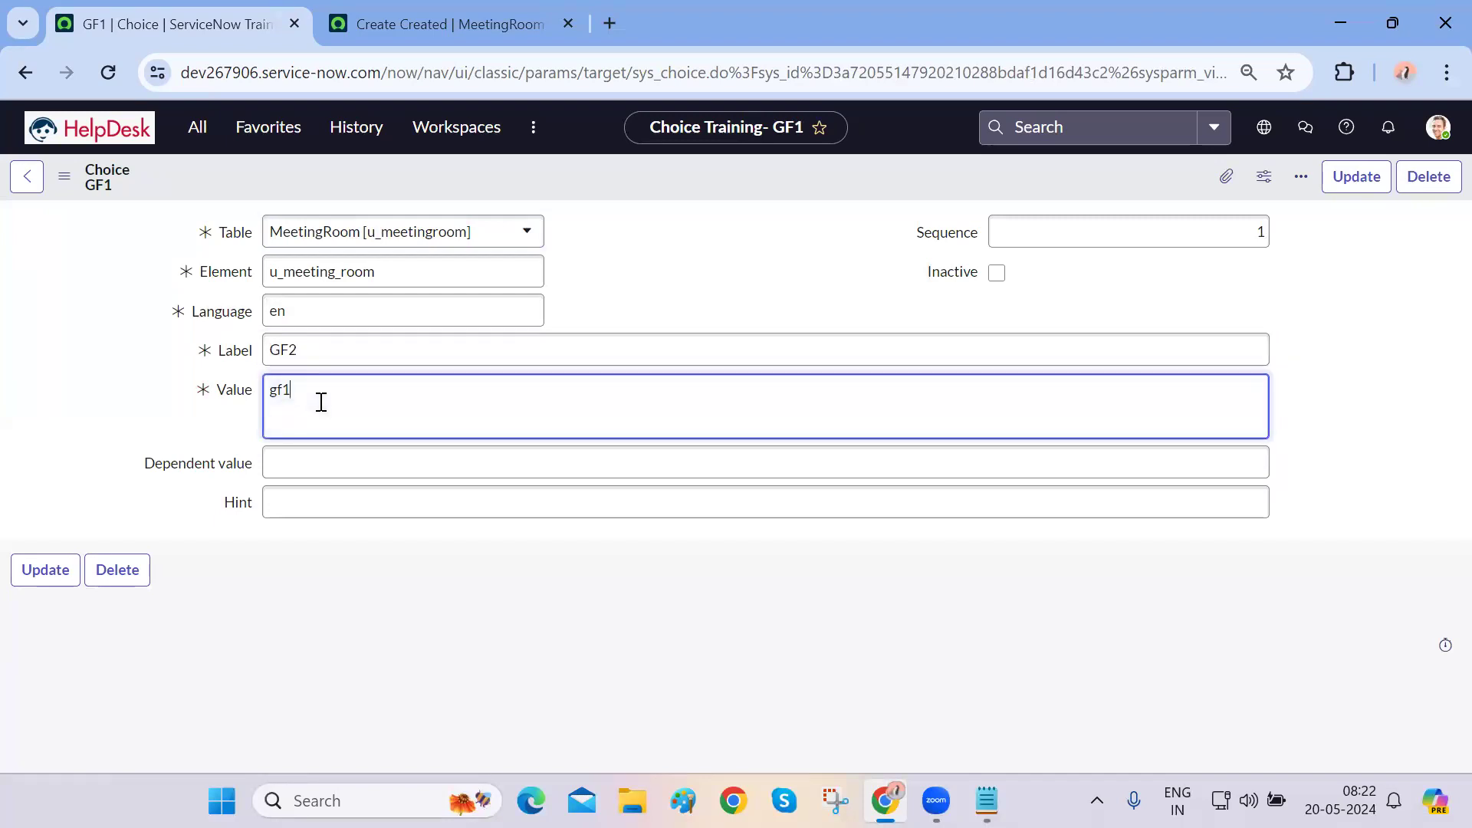
{"action": "left_click", "coordinate": [716, 178]}
{"action": "right_click", "coordinate": [716, 178]}
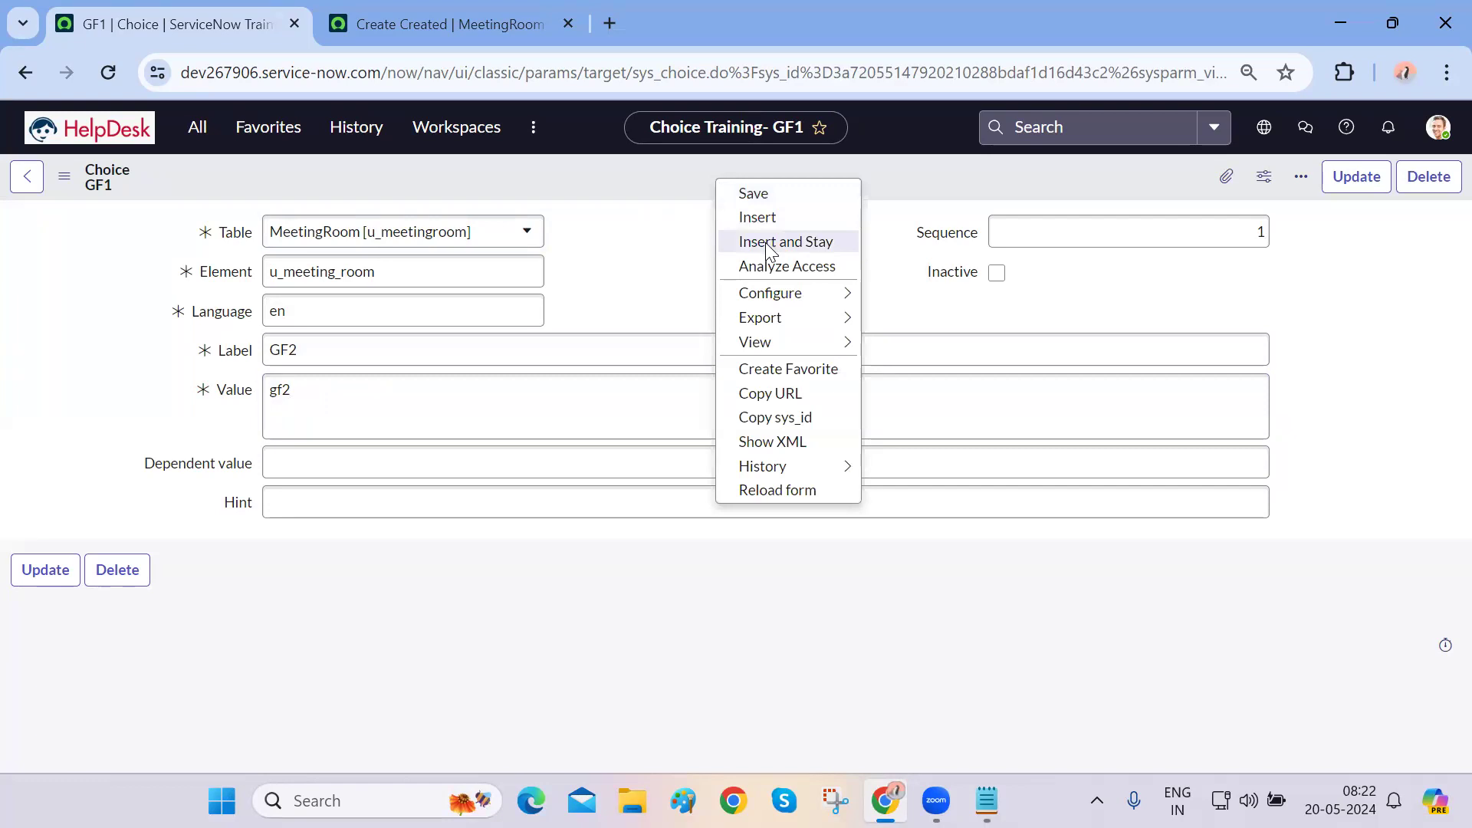
{"action": "left_click", "coordinate": [765, 243]}
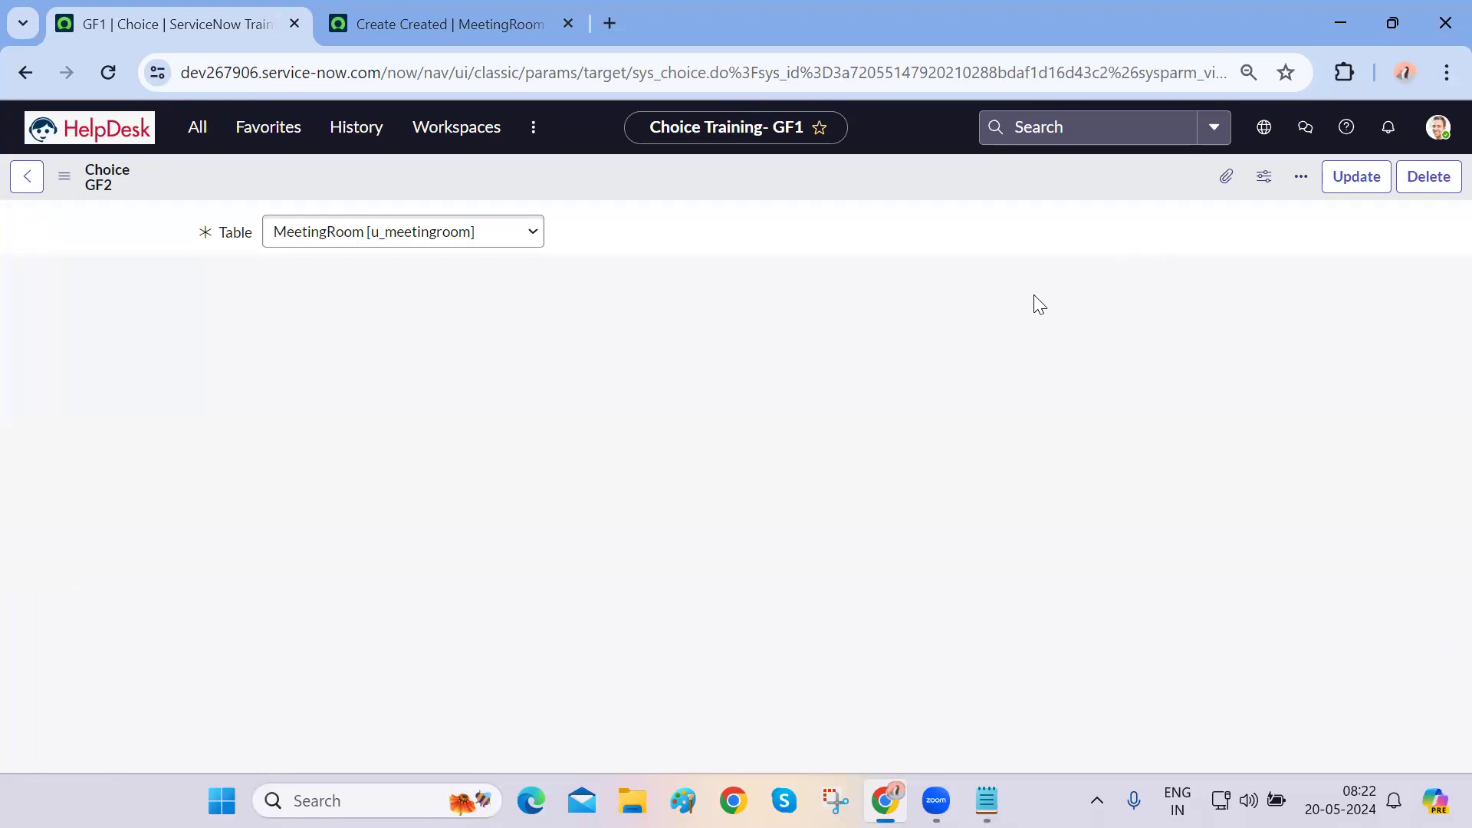
- Reload the MeetingRoom record form and check the Meeting Room field for the GF1 and GF2 choices
{"action": "left_click", "coordinate": [445, 31]}
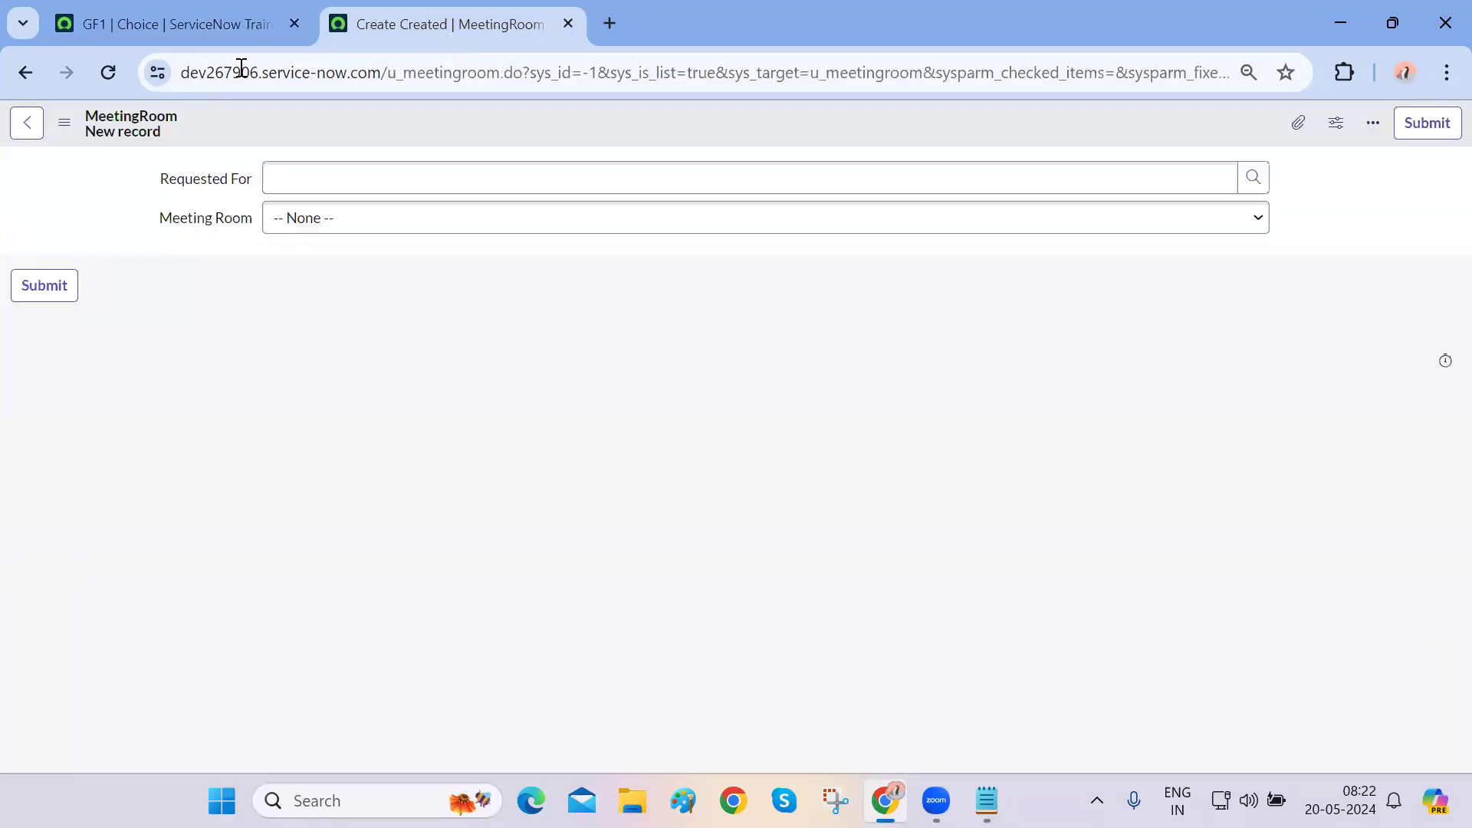
{"action": "left_click", "coordinate": [110, 77]}
{"action": "left_click", "coordinate": [719, 225]}
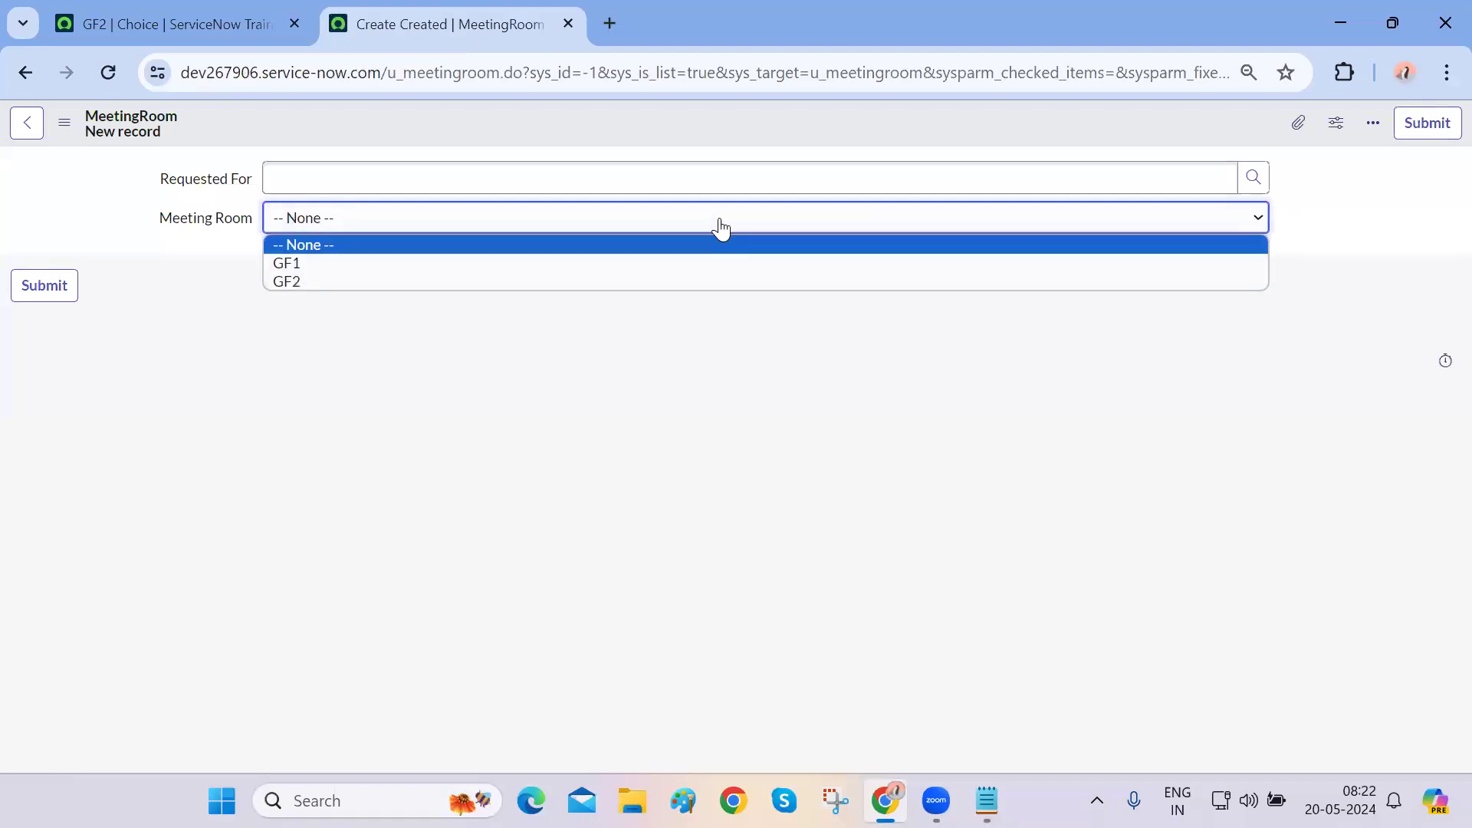
- Insert another choice from the GF2 record with label FF1, value FF2 and sequence 3, staying on the record
{"action": "left_click", "coordinate": [204, 23]}
{"action": "double_click", "coordinate": [377, 351]}
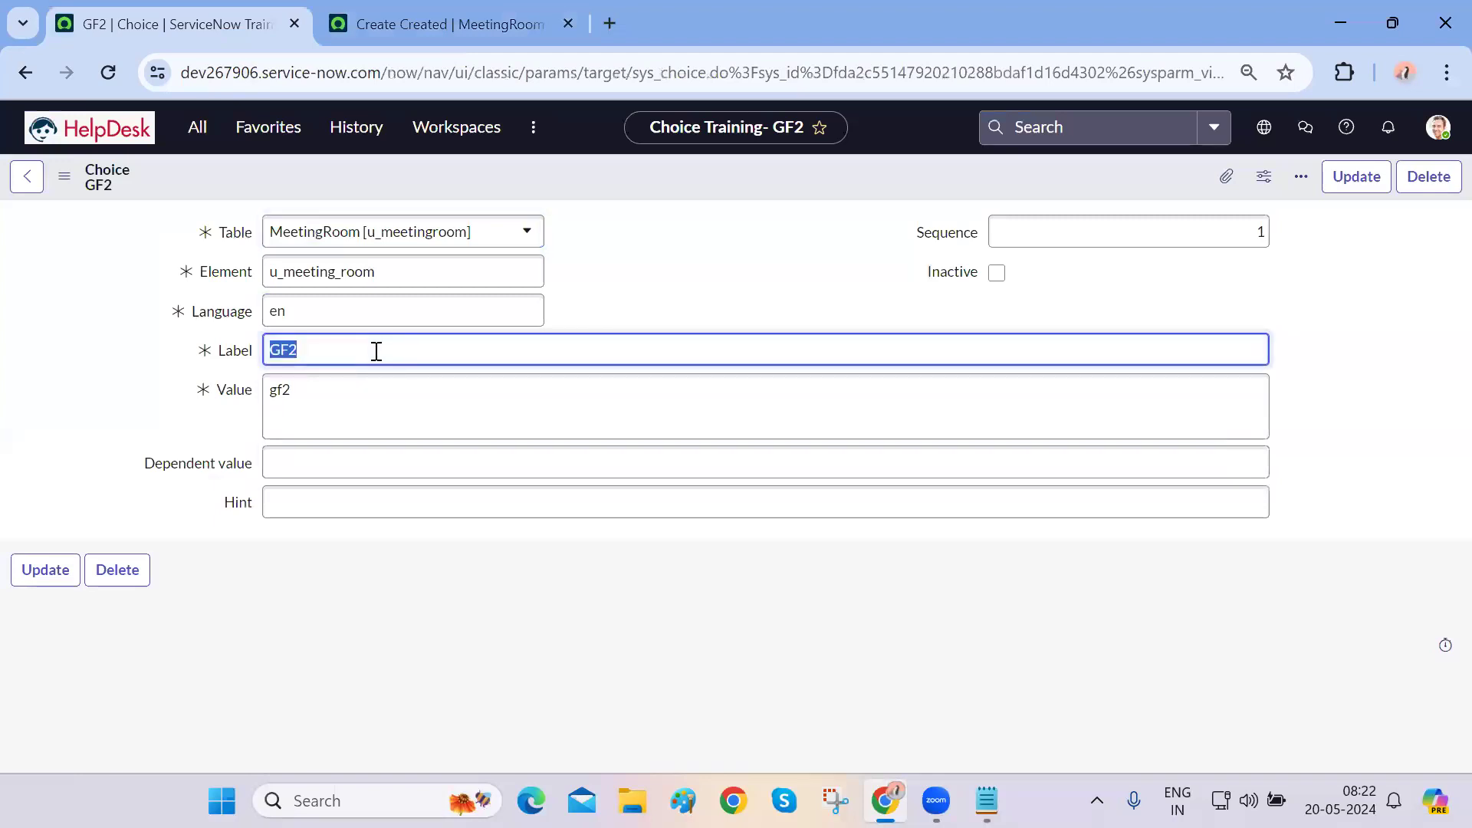
{"action": "type", "text": "FF1"}
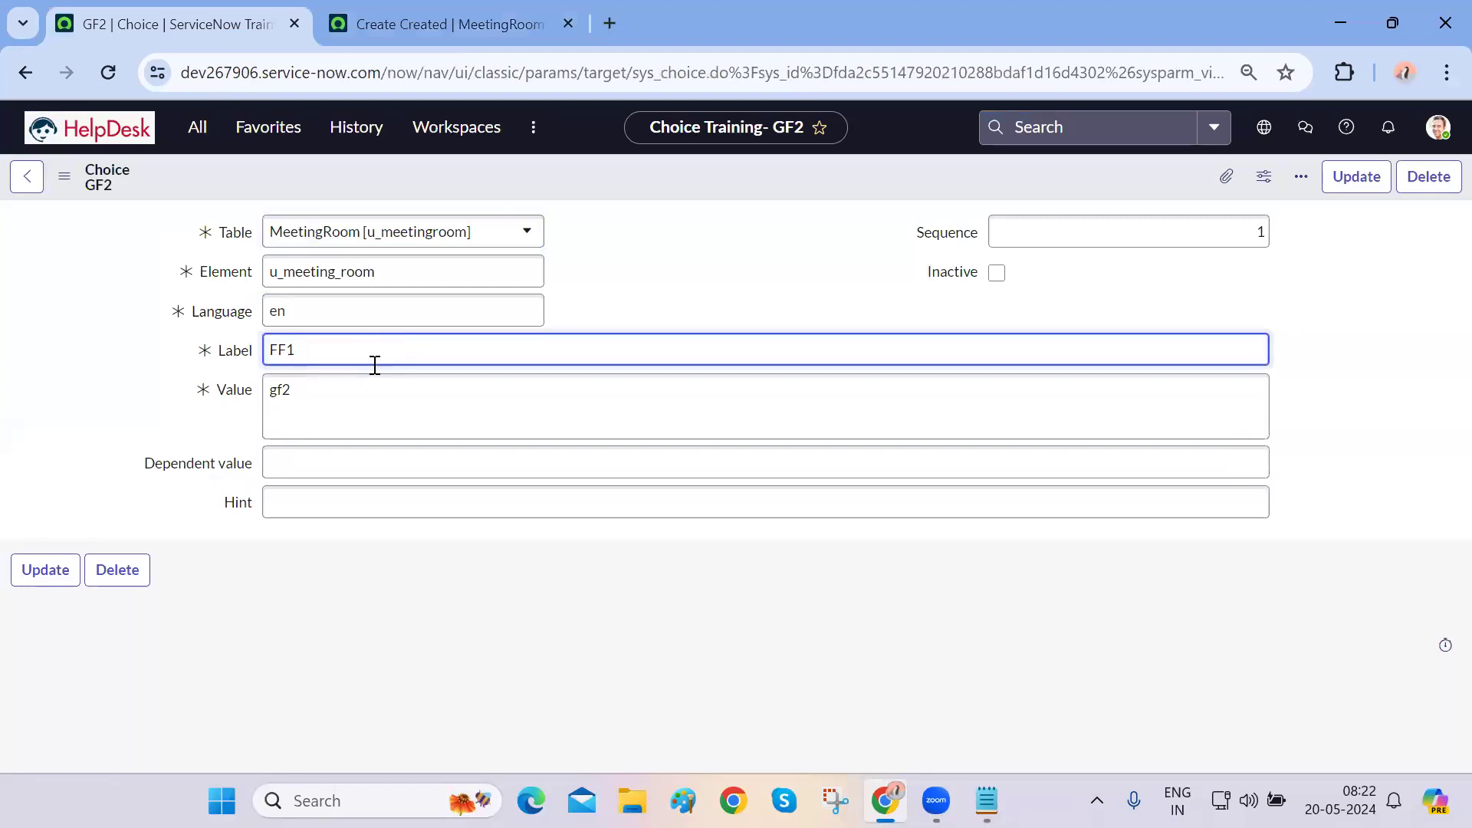
{"action": "double_click", "coordinate": [374, 390]}
{"action": "type", "text": "FF2"}
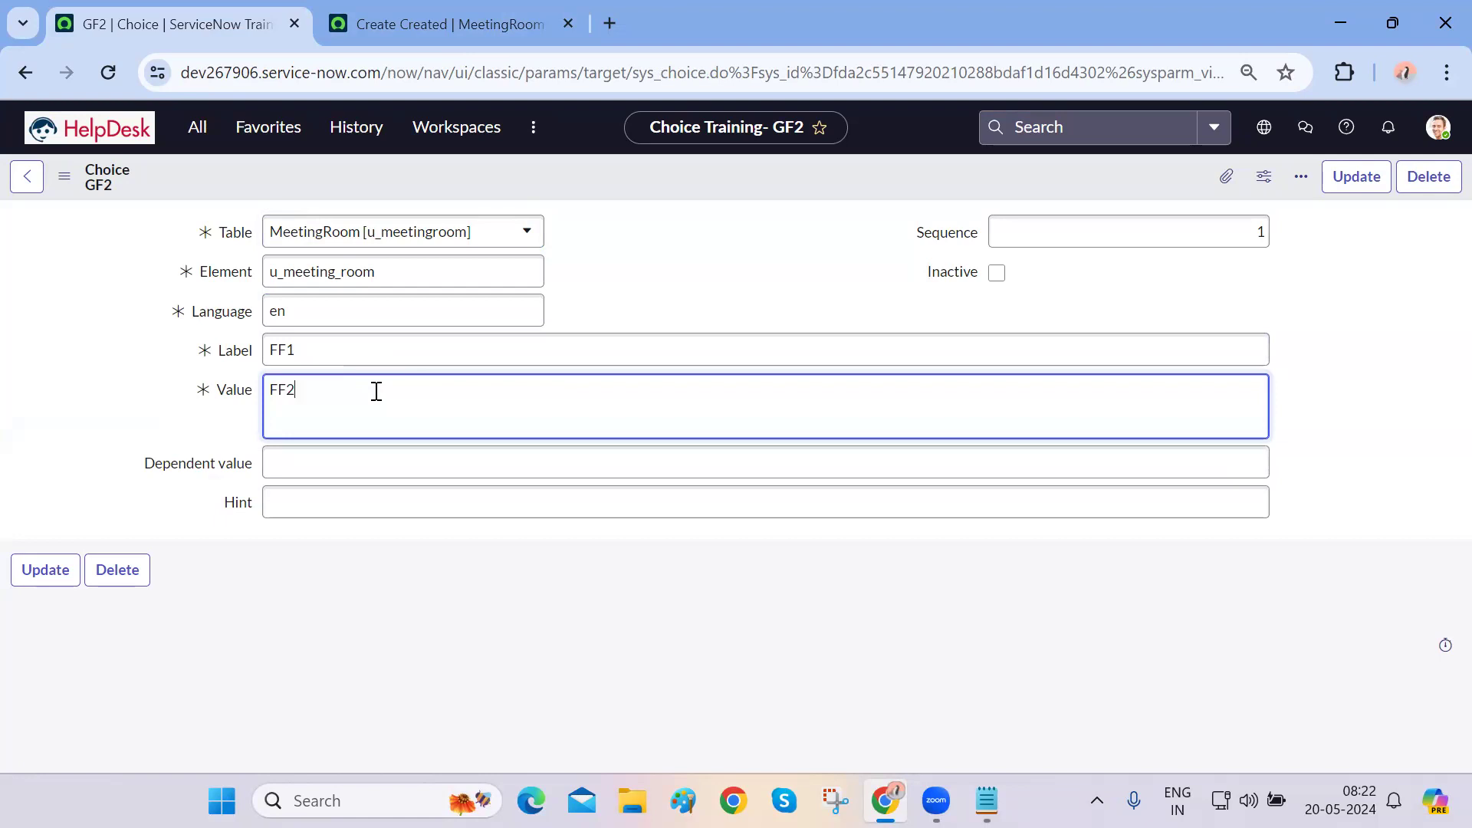
{"action": "double_click", "coordinate": [1245, 225]}
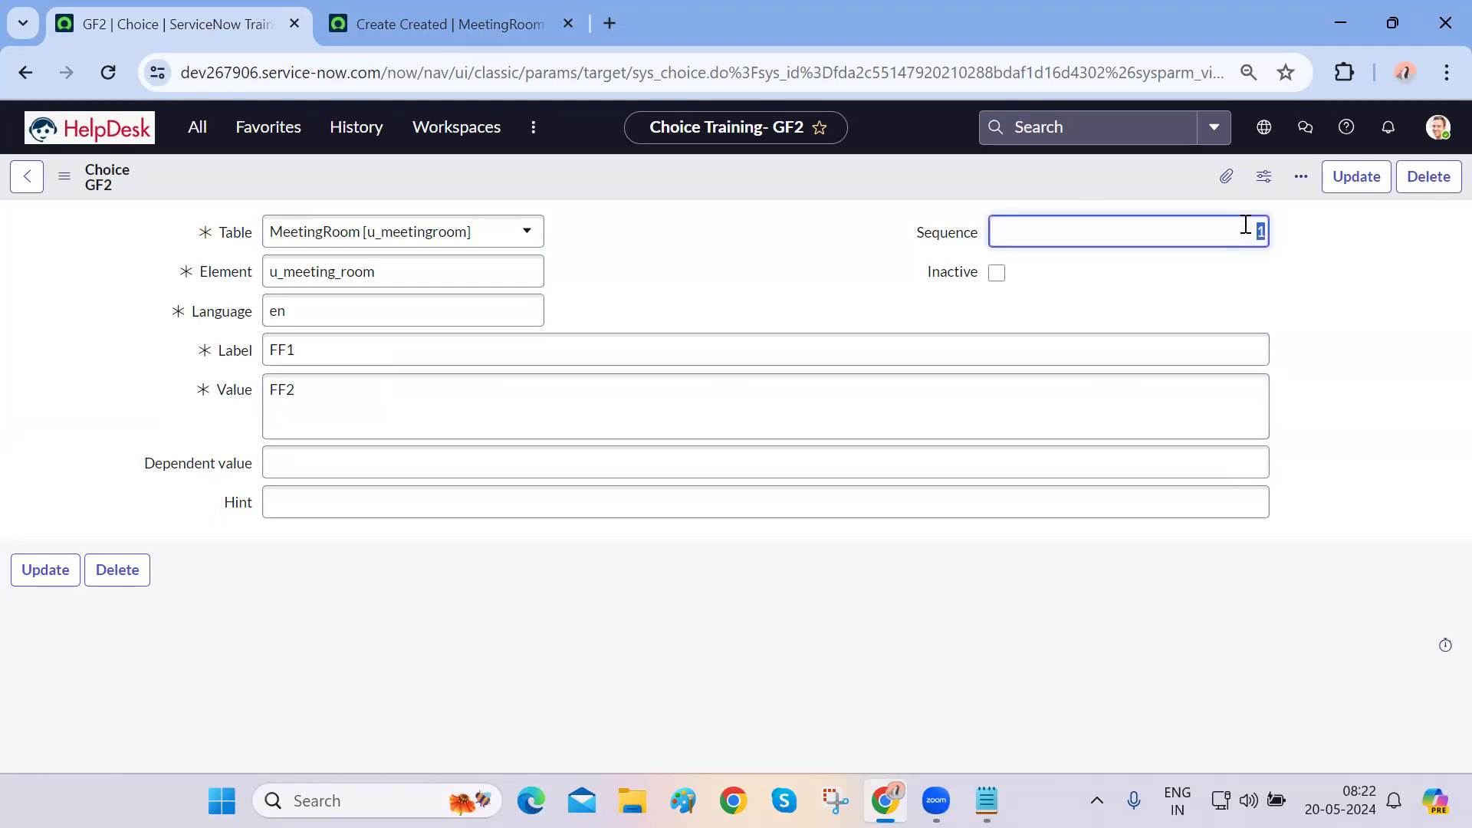
{"action": "right_click", "coordinate": [858, 176]}
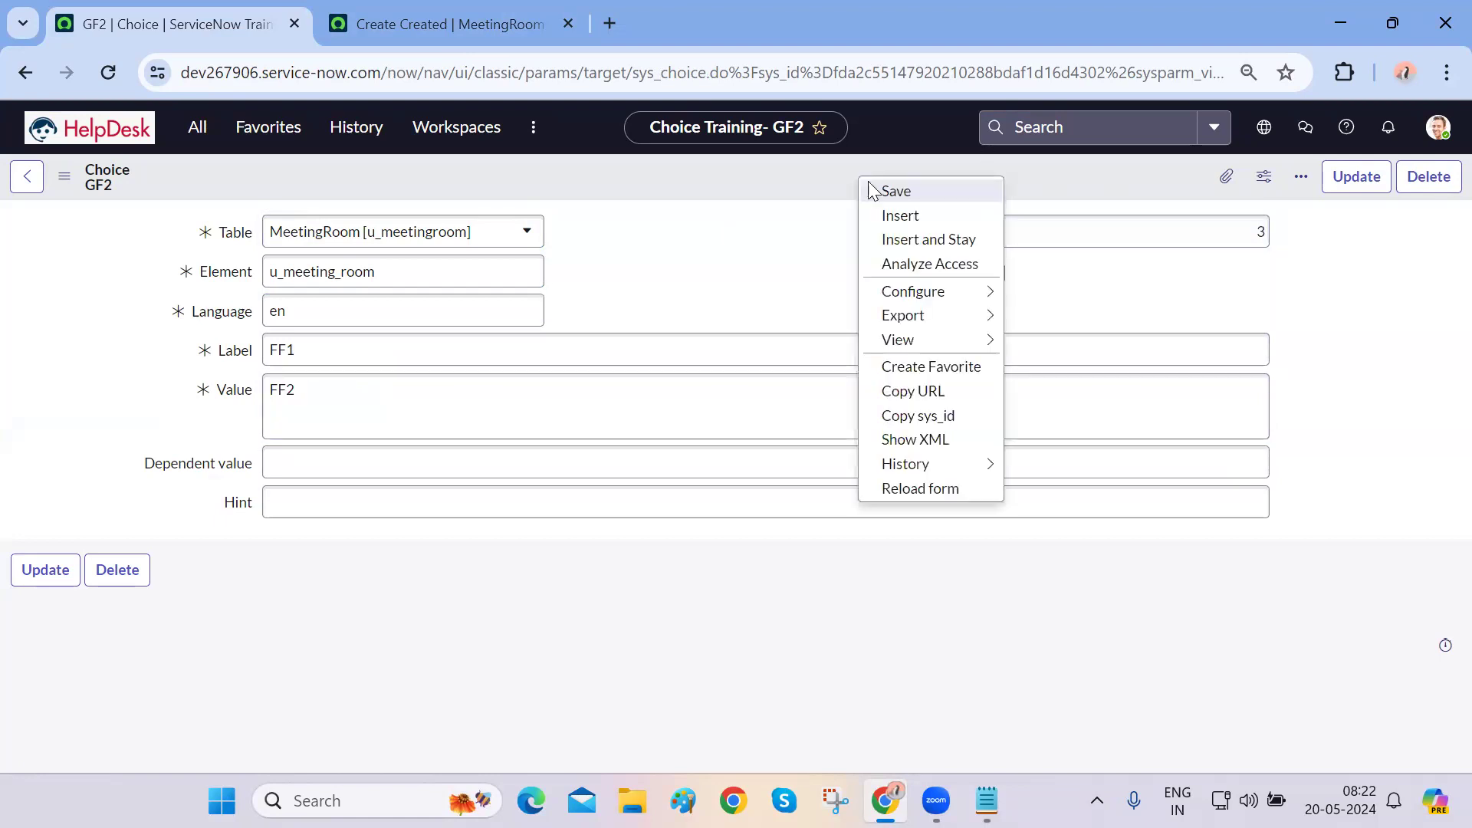
{"action": "left_click", "coordinate": [902, 244]}
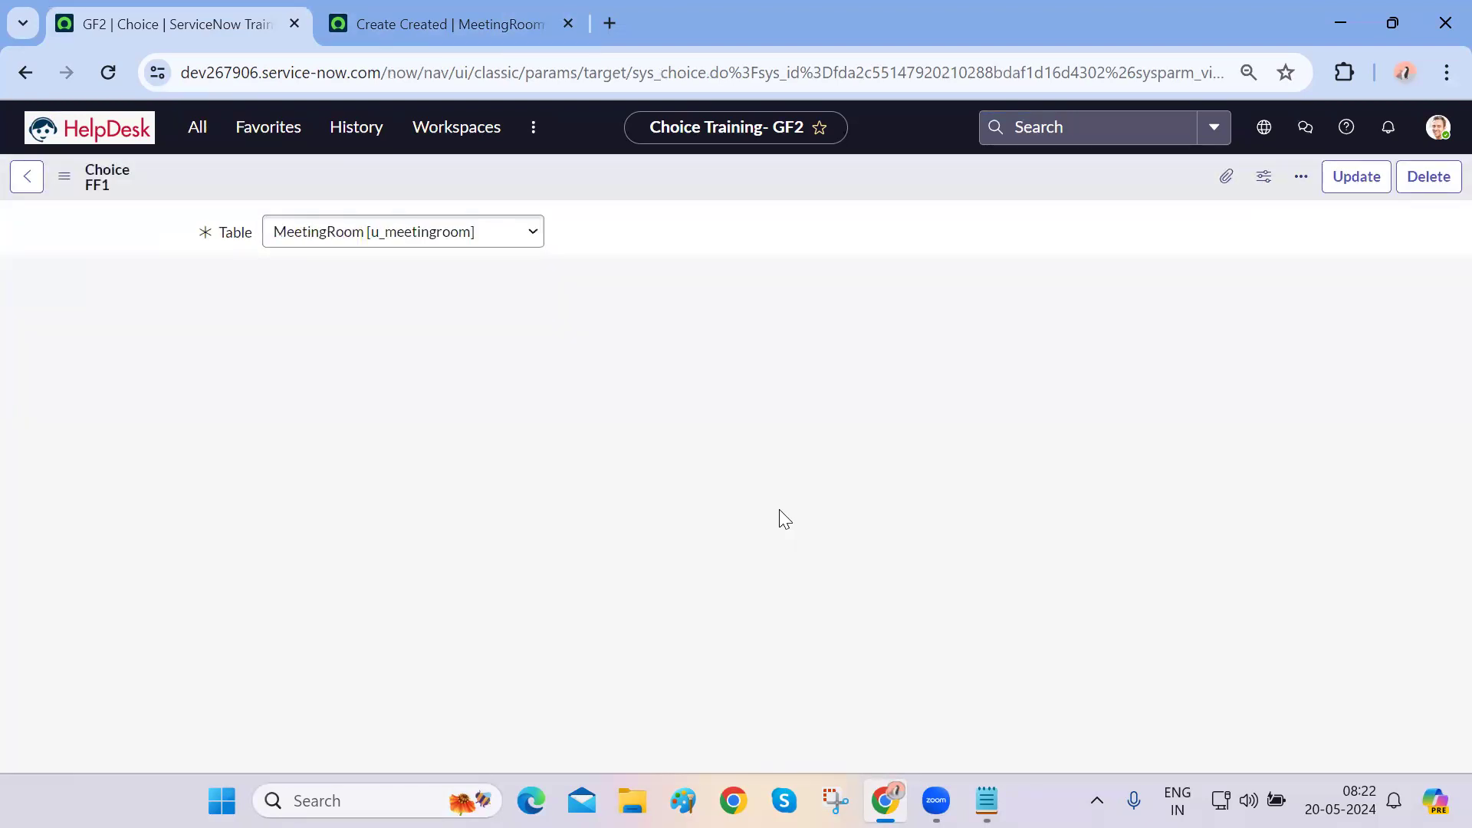
- Reload the MeetingRoom record form and try FF1 as the Meeting Room value
{"action": "left_click", "coordinate": [420, 42]}
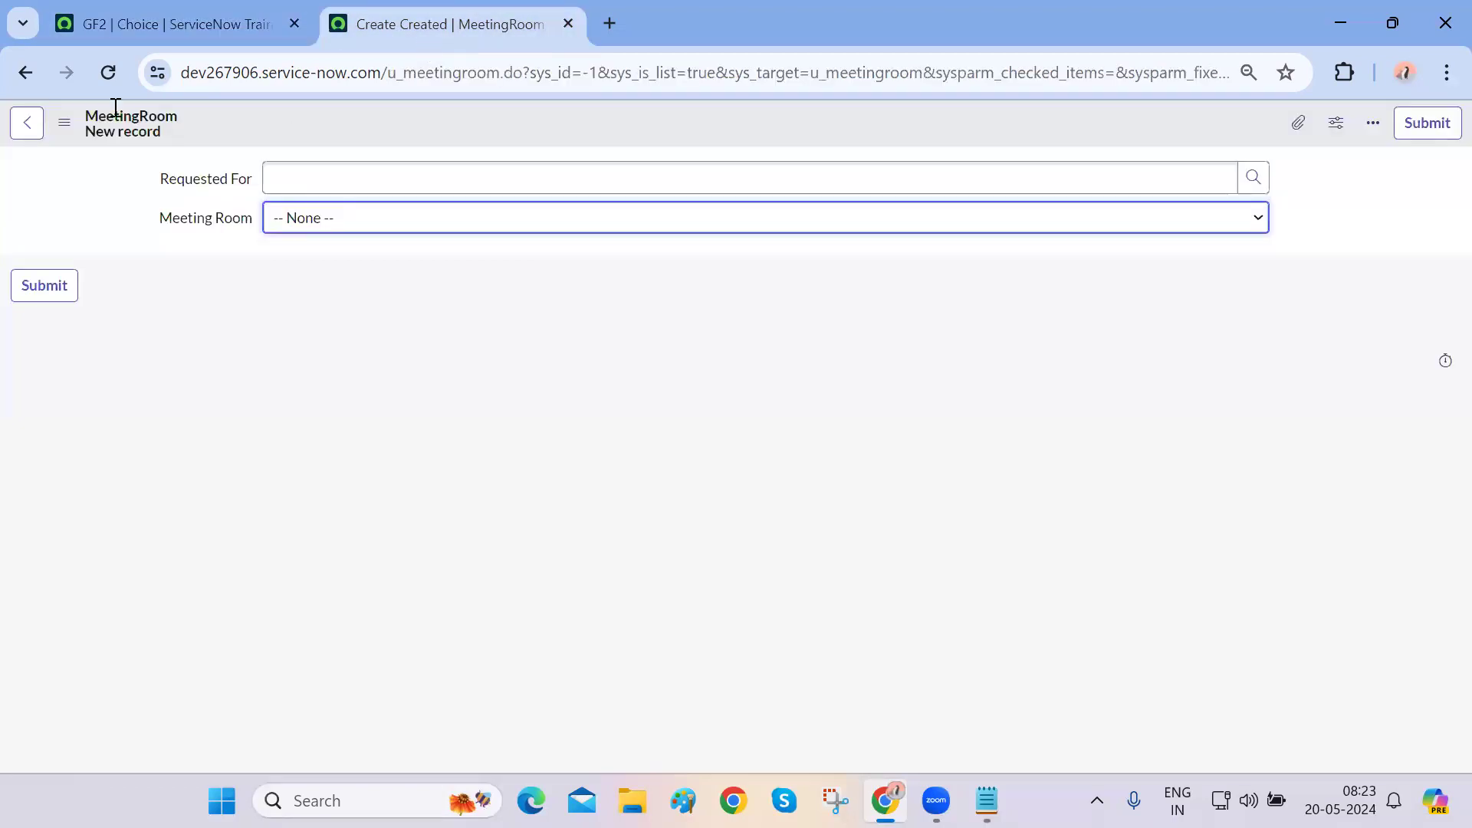
{"action": "left_click", "coordinate": [107, 74]}
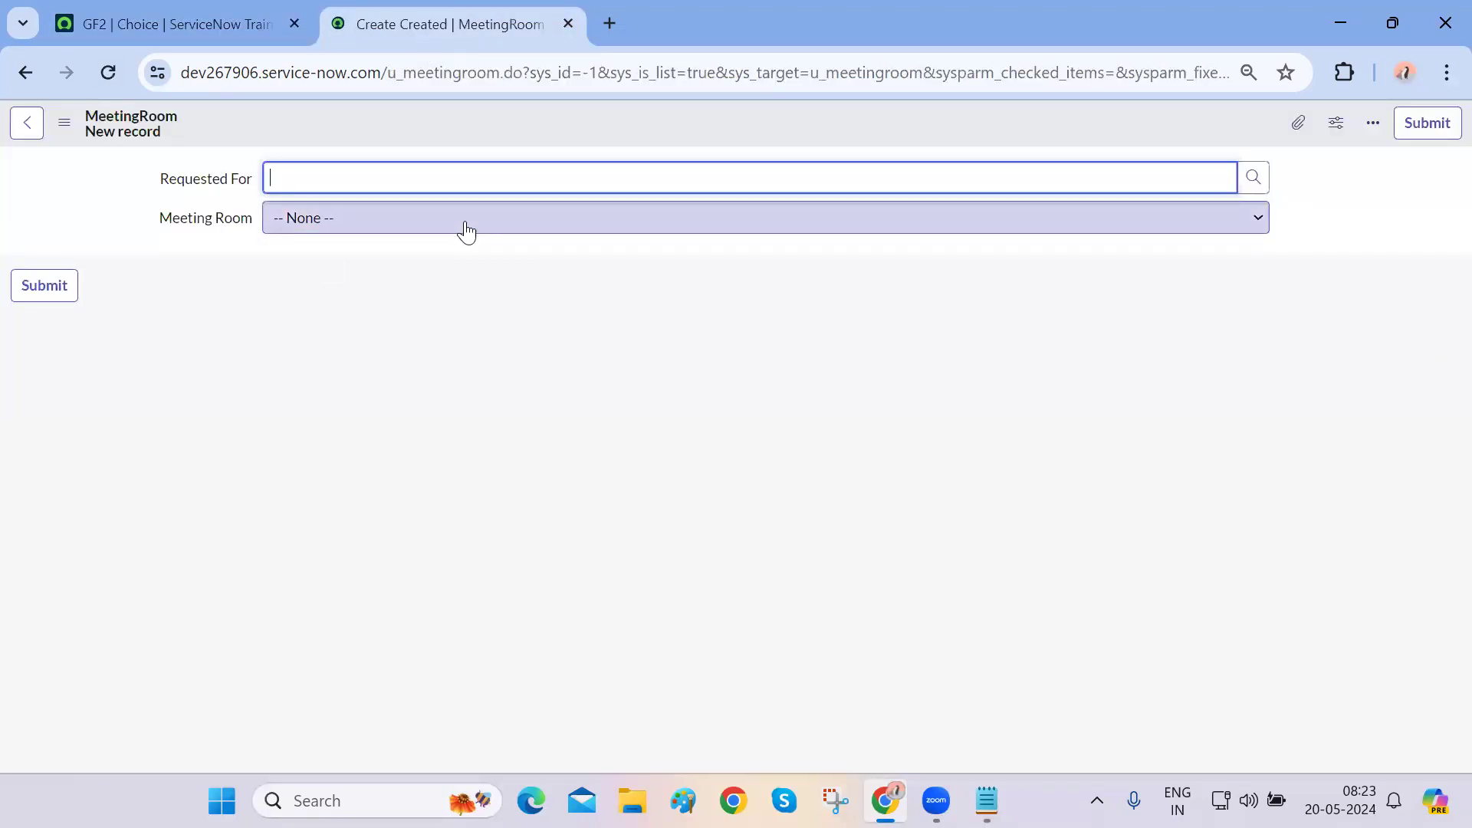
{"action": "left_click", "coordinate": [466, 232]}
{"action": "left_click", "coordinate": [399, 303]}
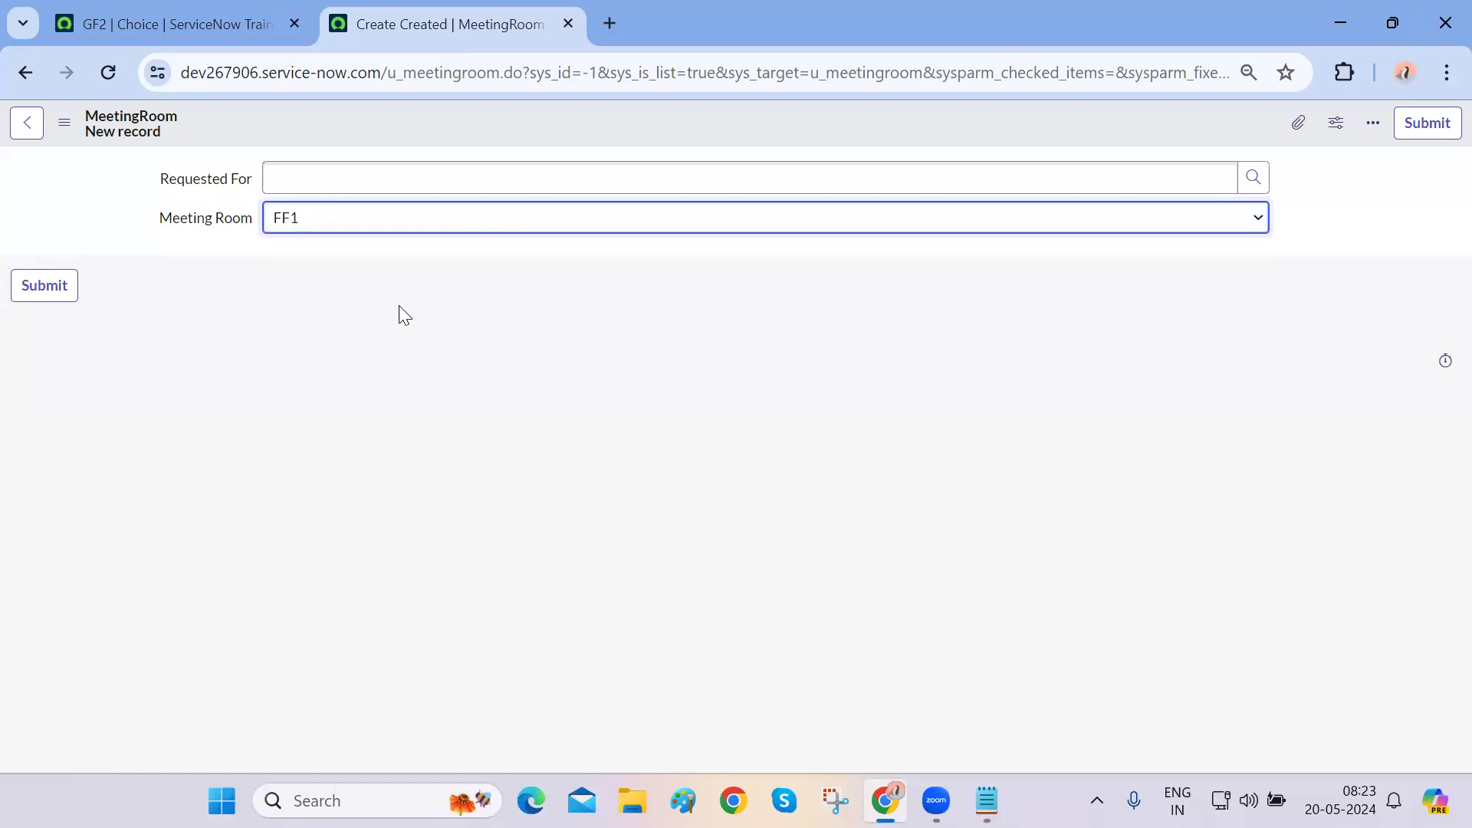
- Insert another choice from the FF1 record with label SF1, value SF1 and sequence 4, staying on the record
{"action": "left_click", "coordinate": [220, 15]}
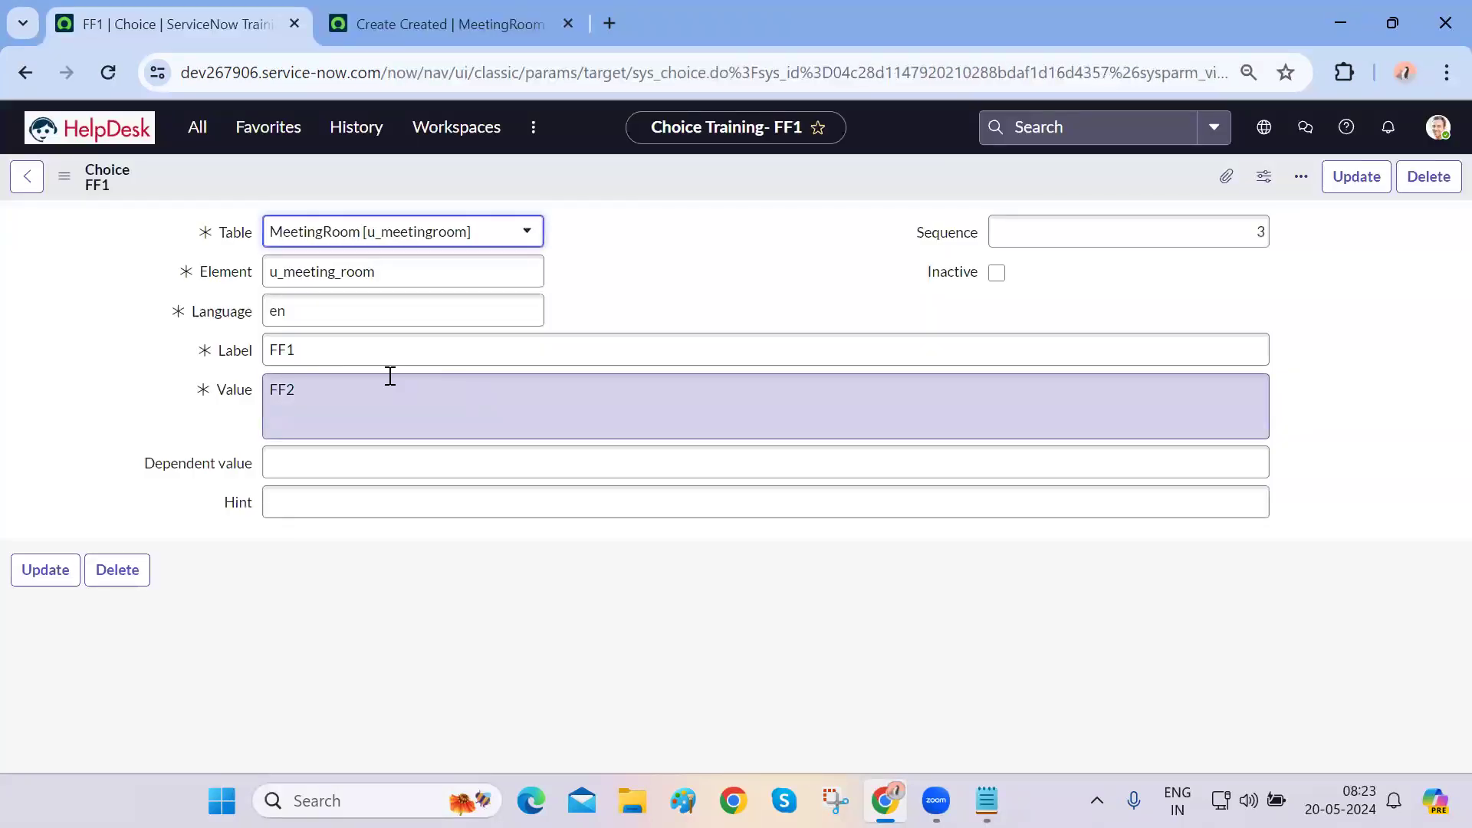
{"action": "key", "text": "BackSpace"}
{"action": "type", "text": "S"}
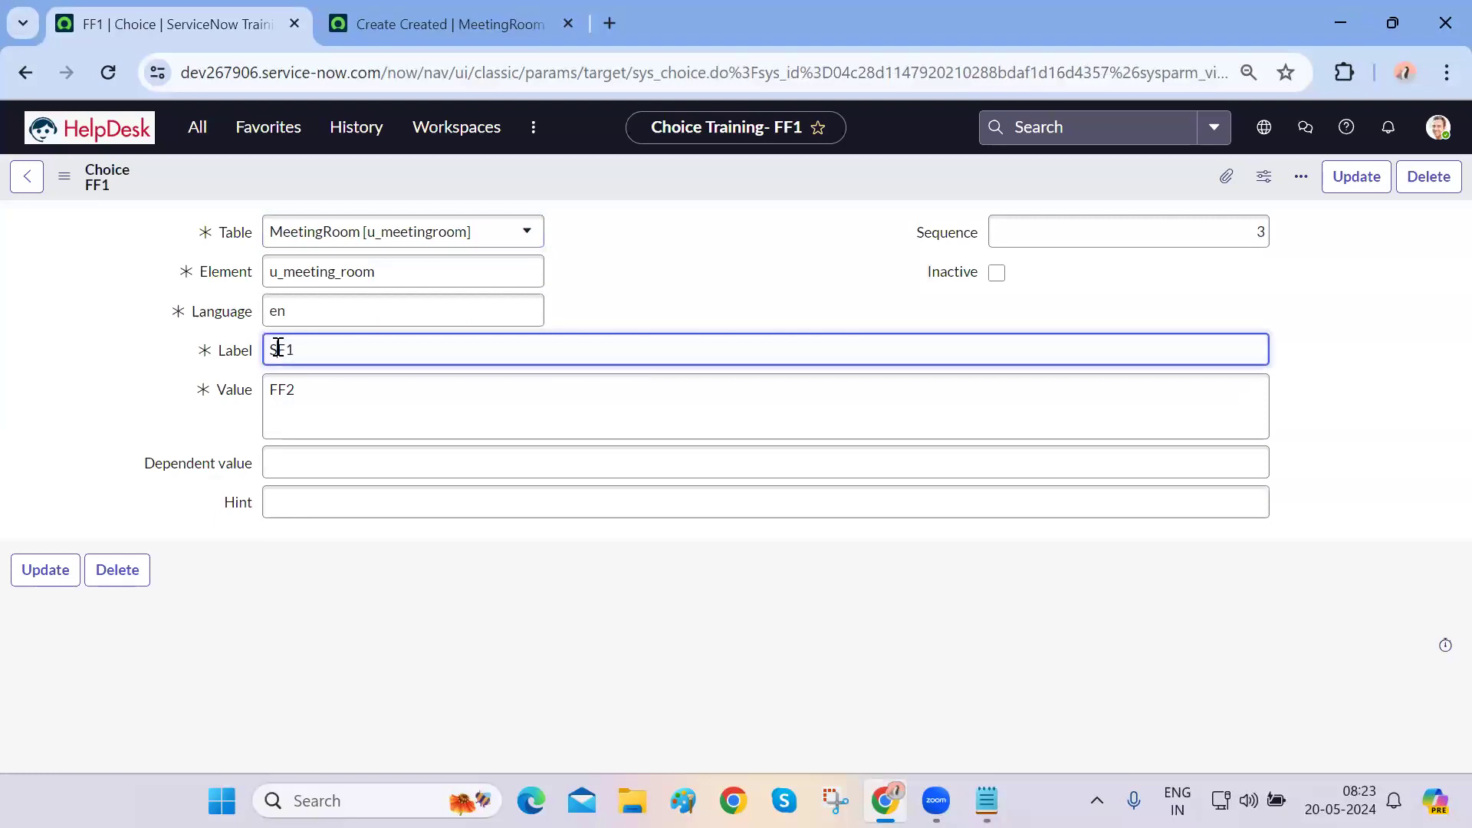
{"action": "left_click", "coordinate": [276, 380]}
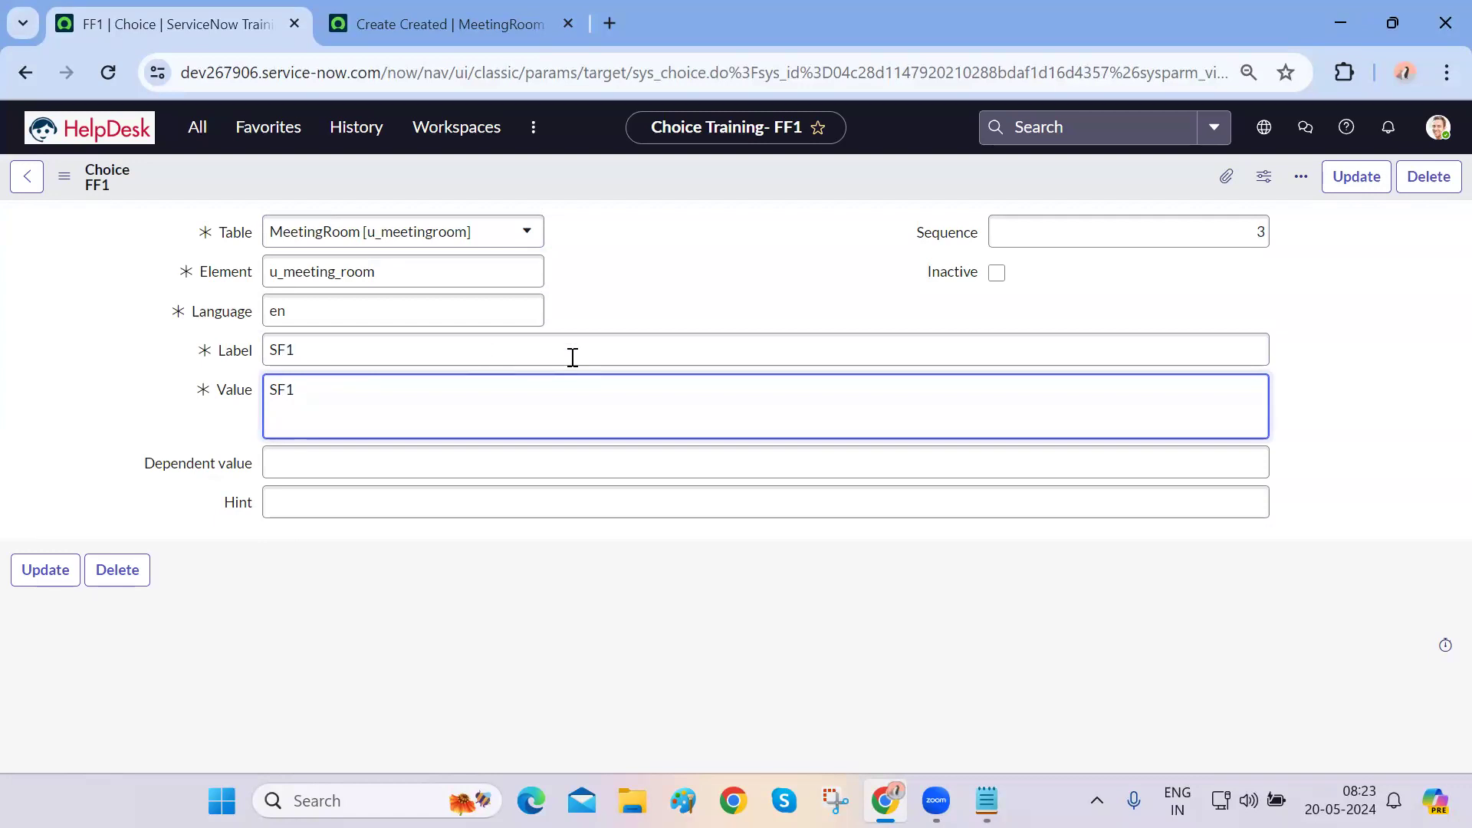
{"action": "double_click", "coordinate": [1217, 230]}
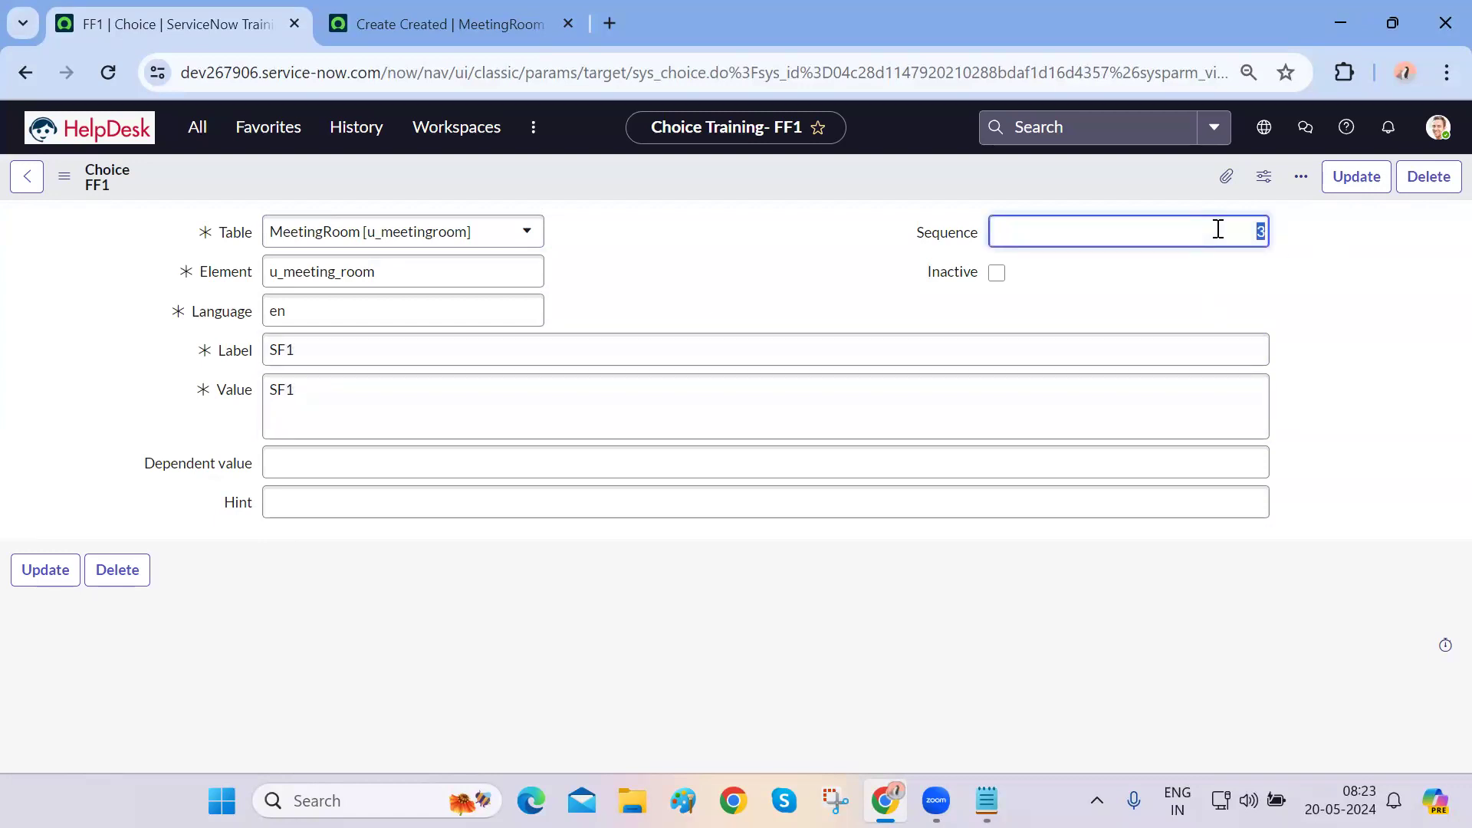
{"action": "right_click", "coordinate": [990, 174]}
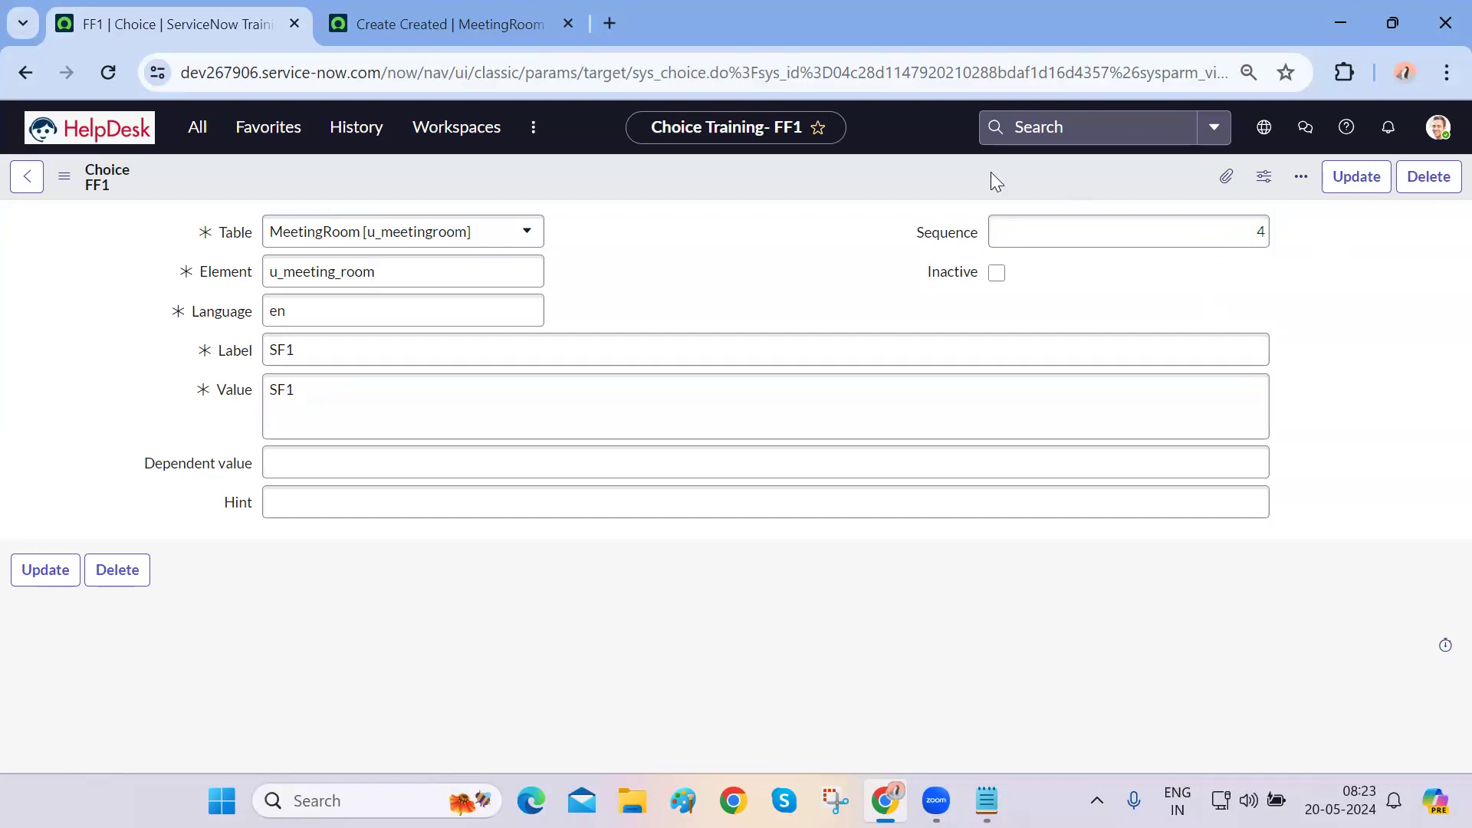
{"action": "left_click", "coordinate": [1047, 239]}
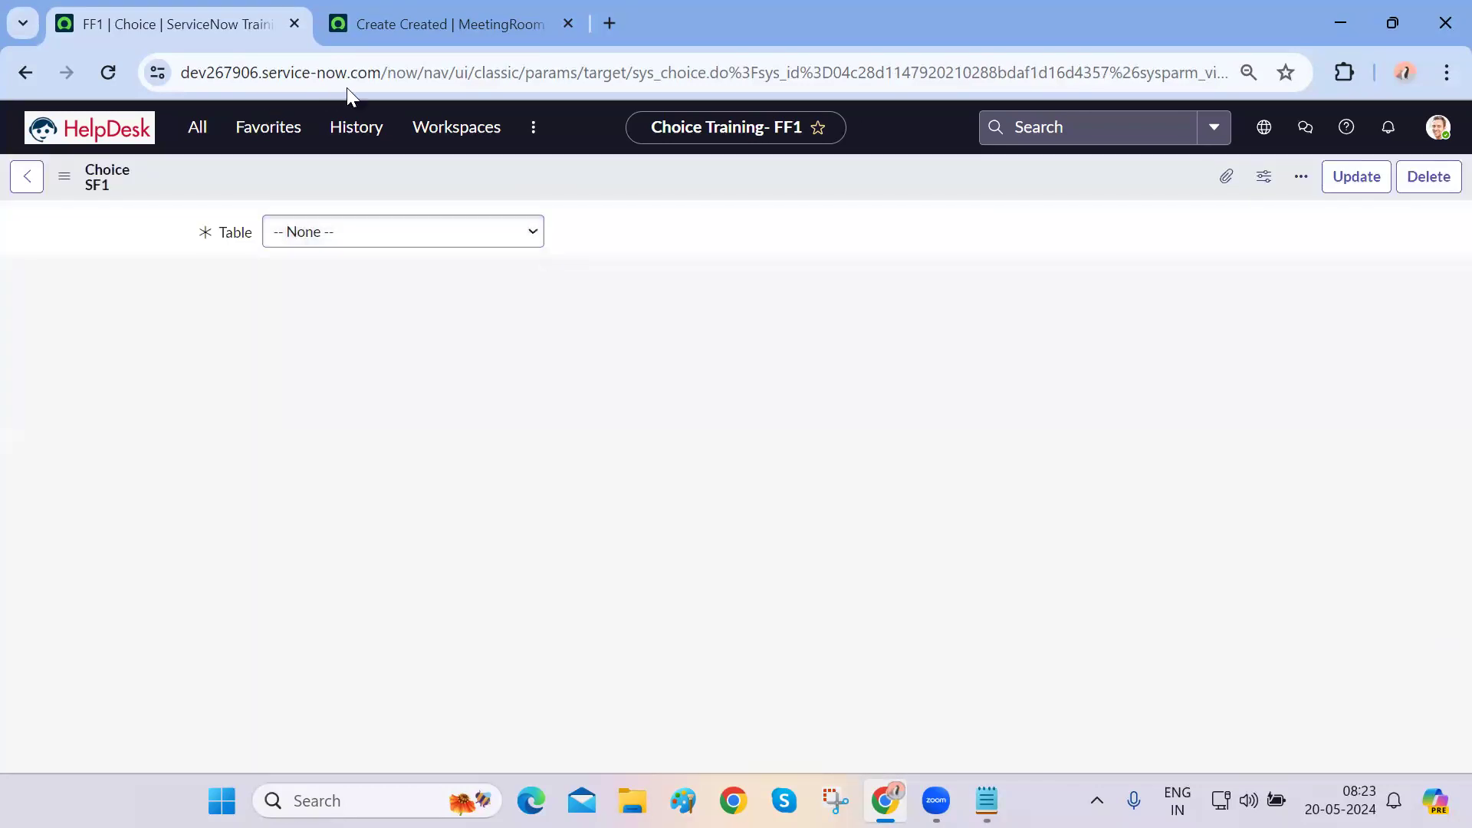
- Reload the MeetingRoom record form and try SF1 as the Meeting Room value
{"action": "left_click", "coordinate": [427, 34]}
{"action": "left_click", "coordinate": [105, 70]}
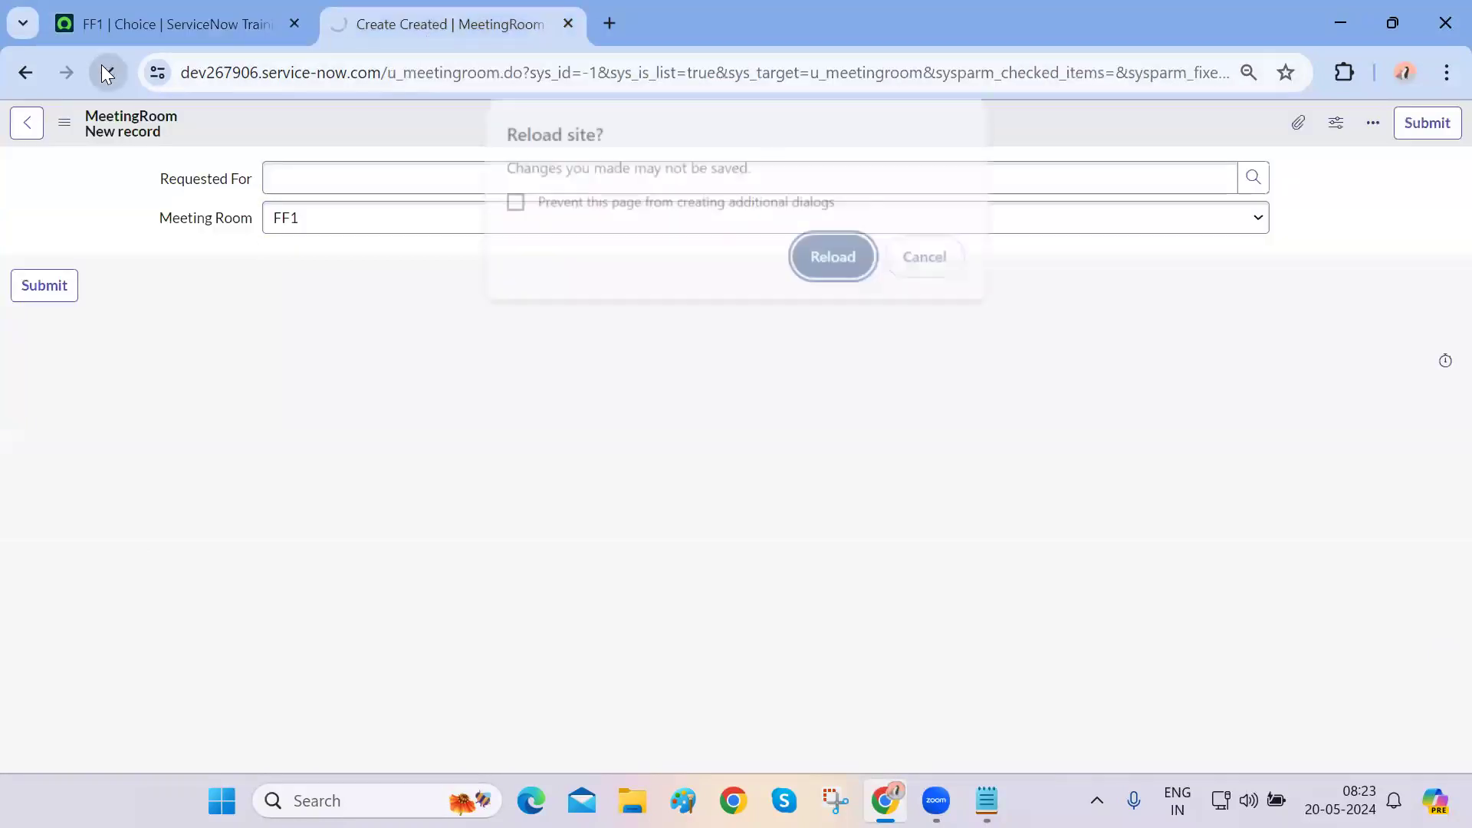
{"action": "left_click", "coordinate": [836, 259]}
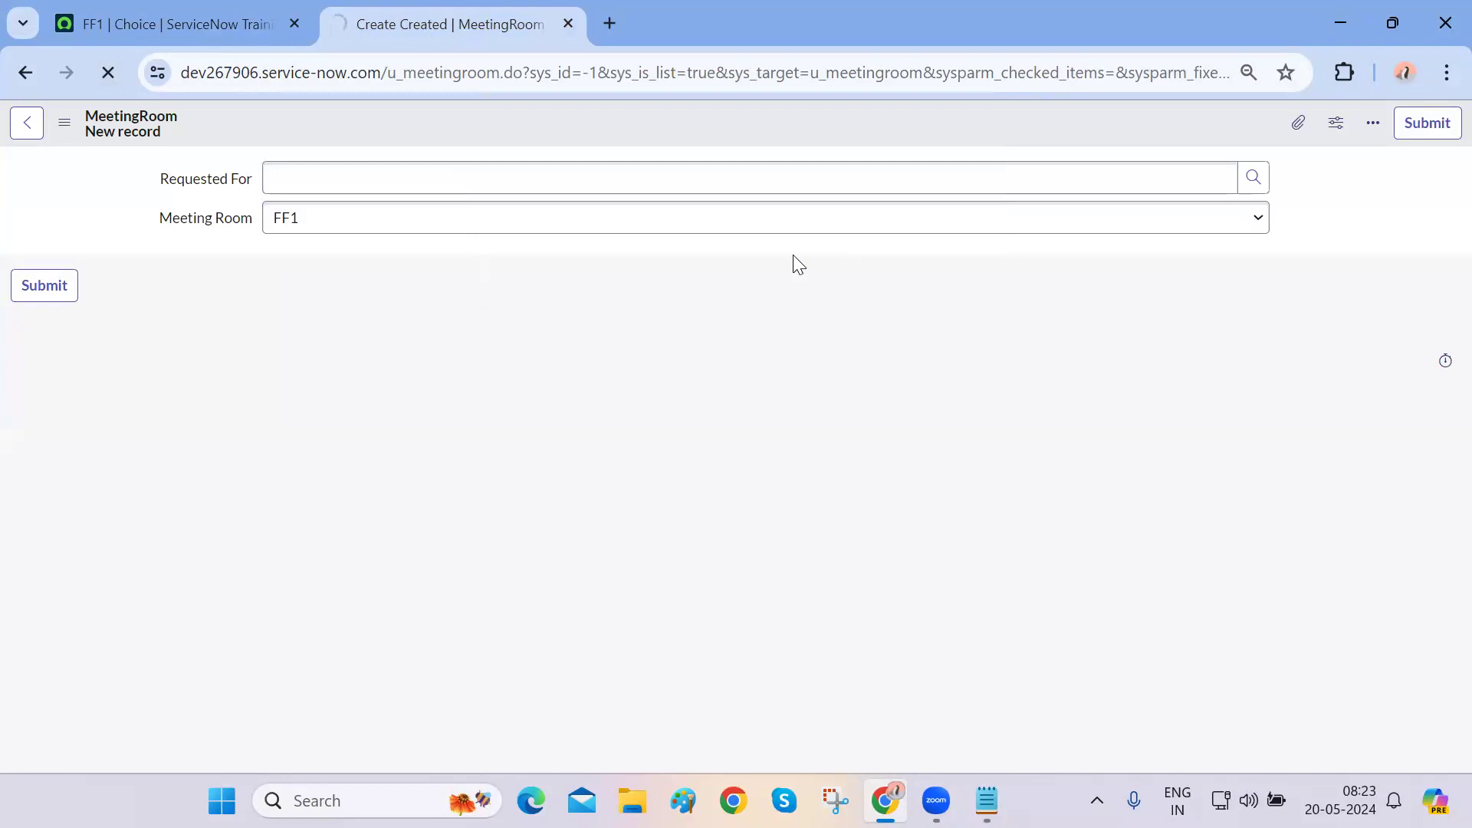
{"action": "left_click", "coordinate": [623, 224]}
{"action": "left_click", "coordinate": [434, 318]}
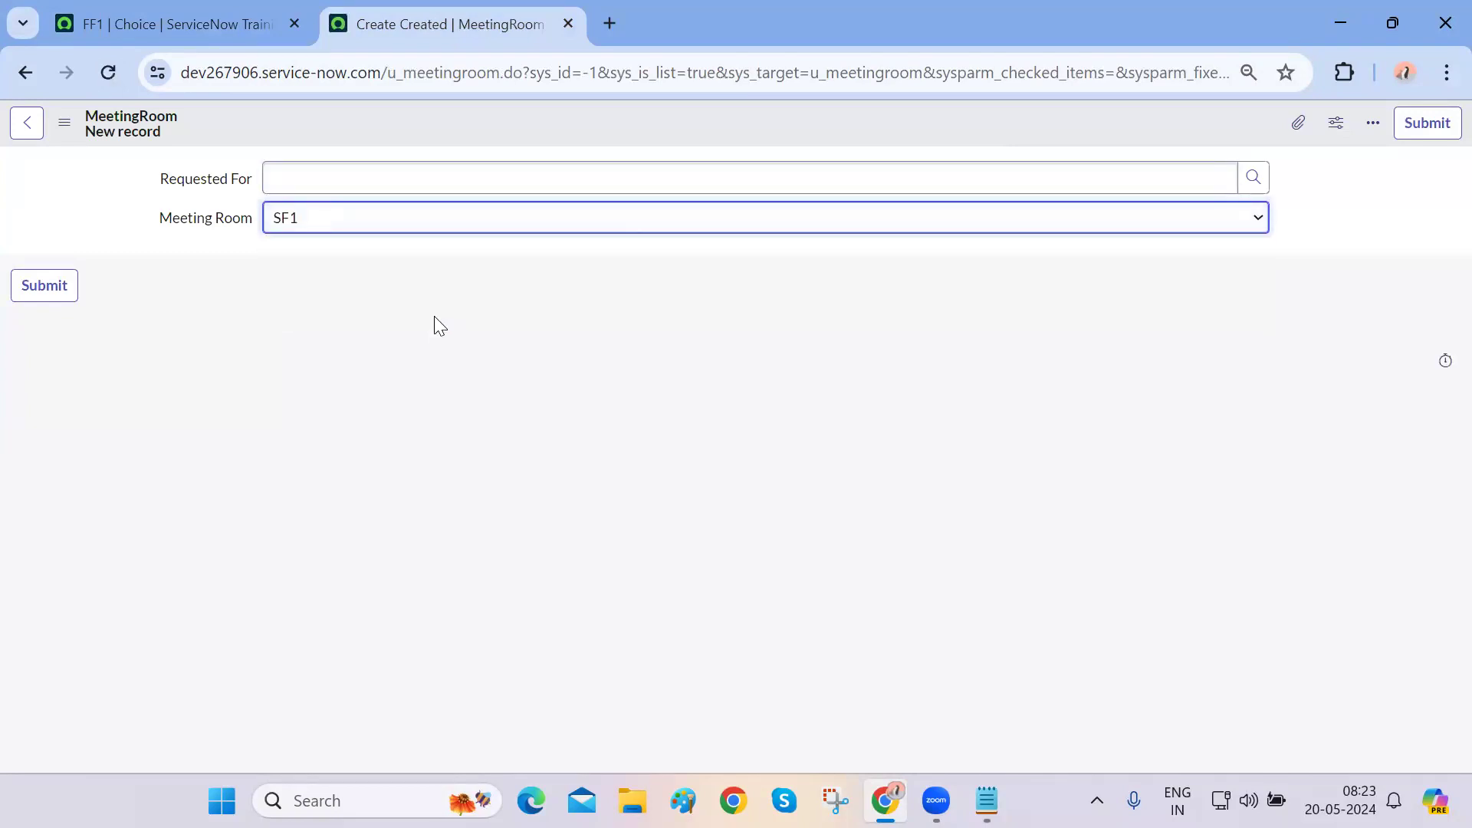
- Return to the Meeting Room dictionary entry and change the value of the FF1 choice to FF1
{"action": "left_click", "coordinate": [188, 9]}
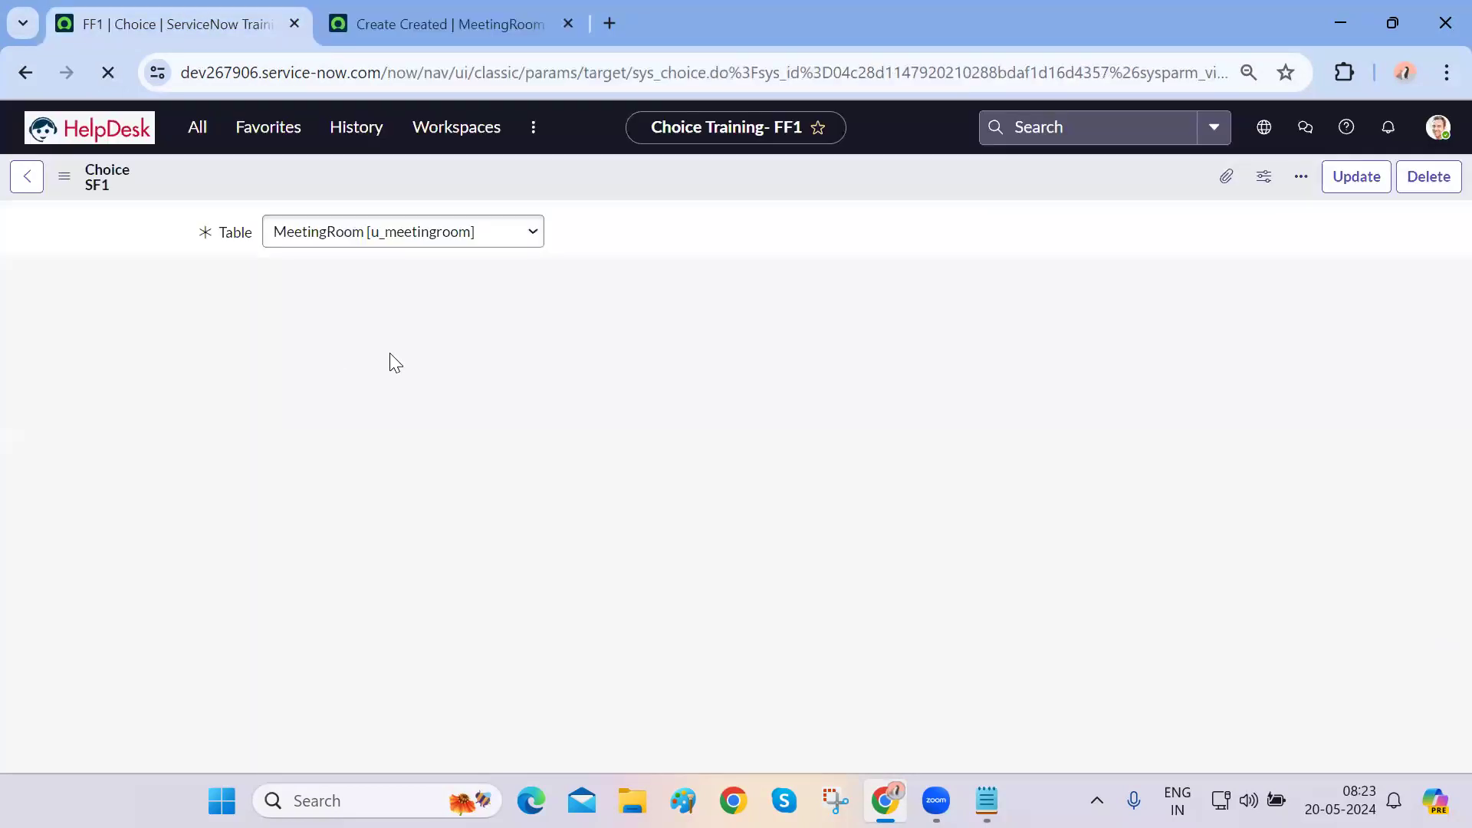
{"action": "left_click", "coordinate": [30, 83]}
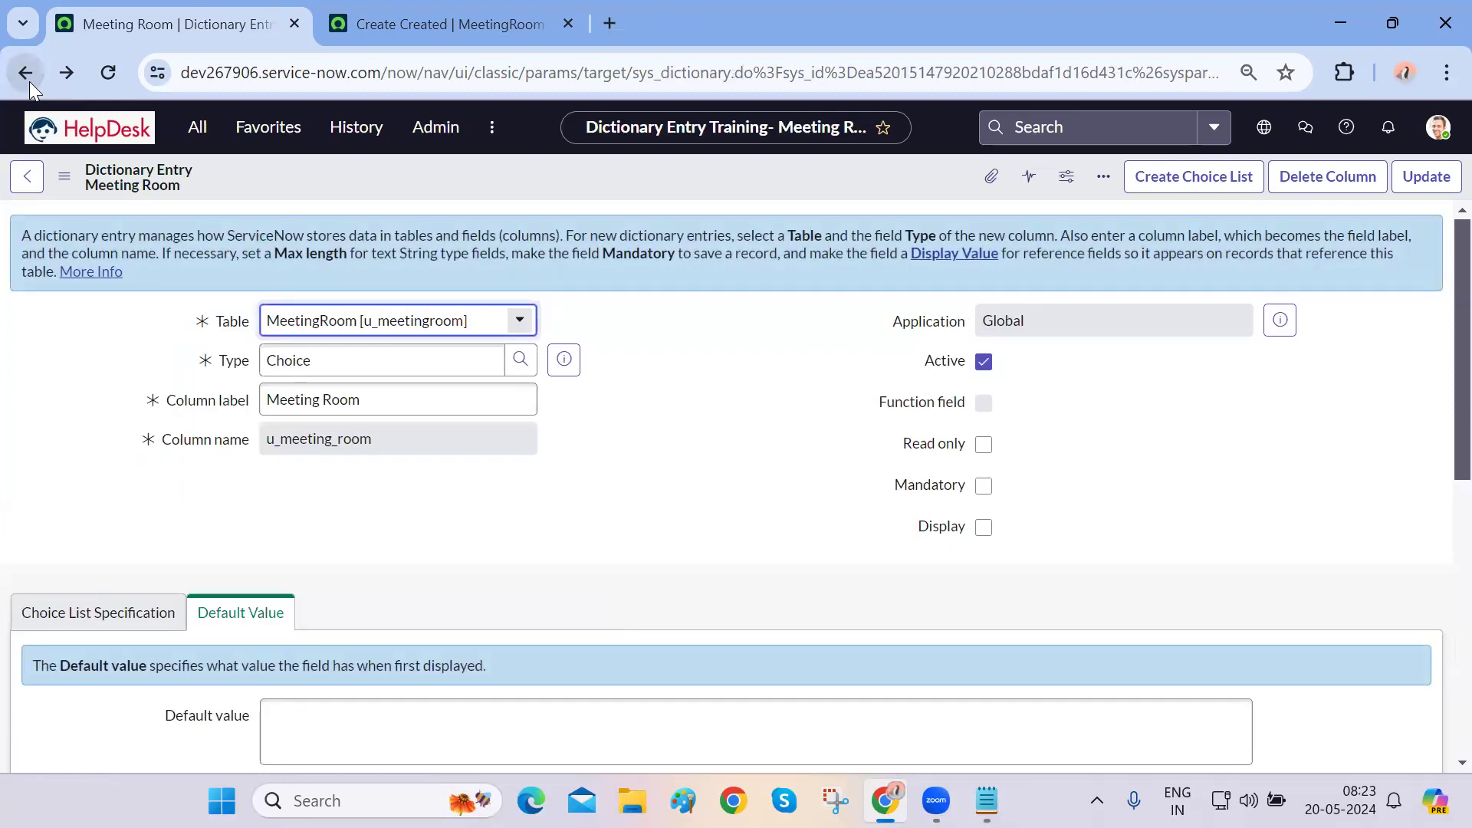
{"action": "left_click", "coordinate": [30, 81]}
{"action": "left_click", "coordinate": [66, 73]}
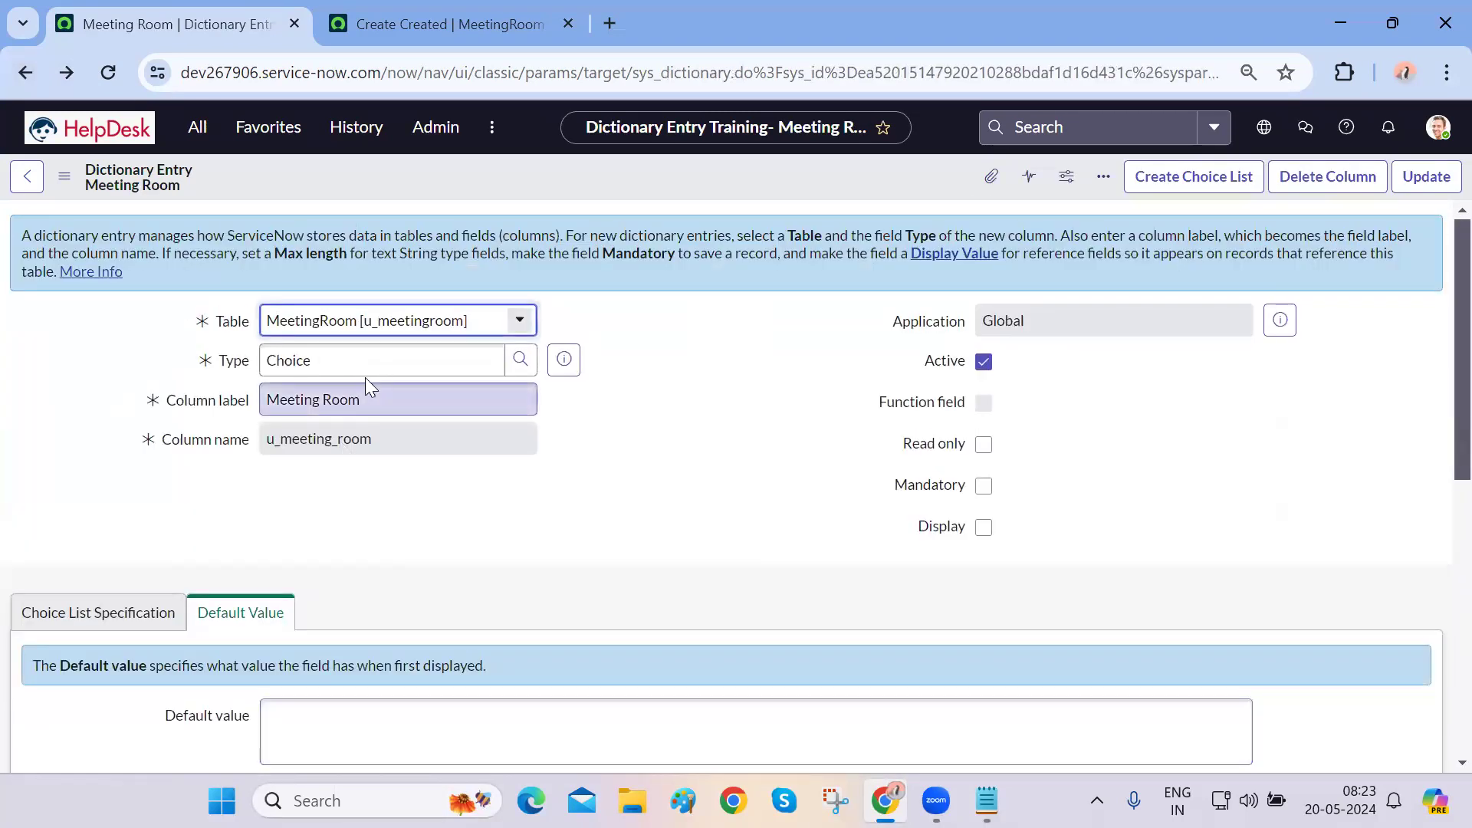
{"action": "scroll", "coordinate": [417, 576], "scroll_direction": "down", "scroll_amount": 10}
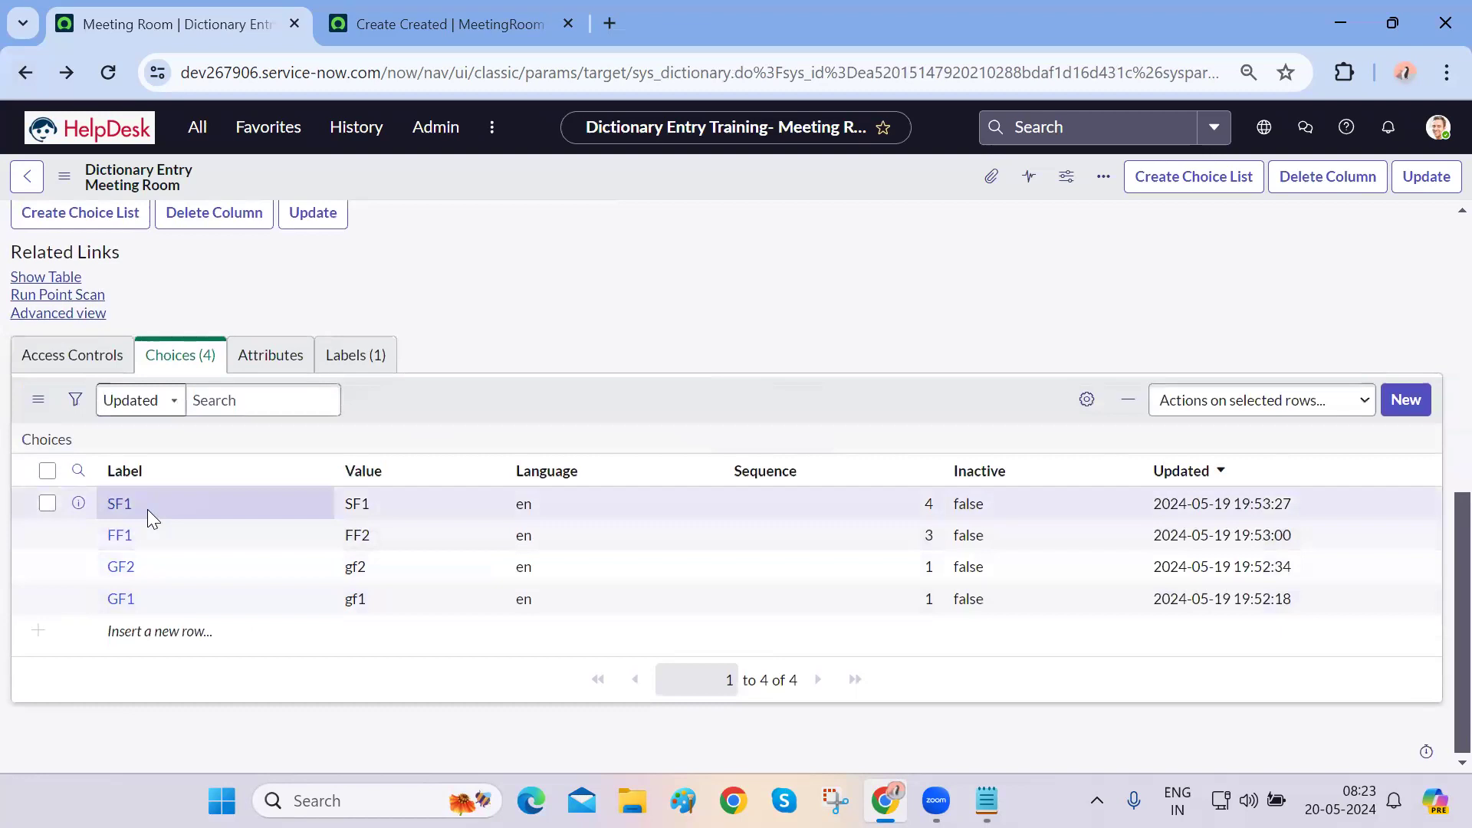
{"action": "double_click", "coordinate": [380, 536]}
{"action": "left_click", "coordinate": [382, 537]}
{"action": "key", "text": "BackSpace"}
{"action": "type", "text": "1"}
{"action": "key", "text": "Return"}
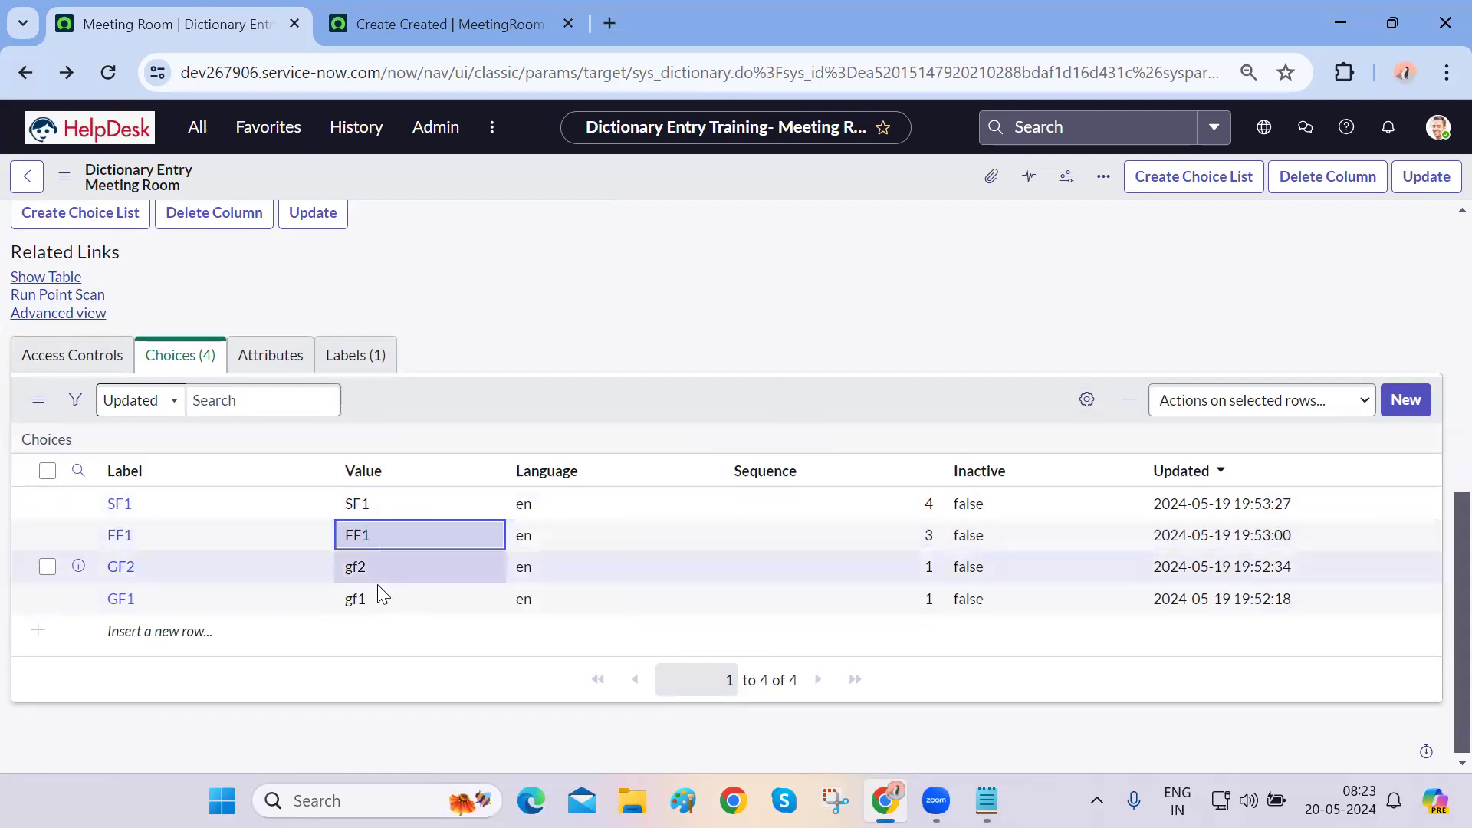
{"action": "left_click", "coordinate": [443, 694]}
{"action": "scroll", "coordinate": [443, 693], "scroll_direction": "up", "scroll_amount": 10}
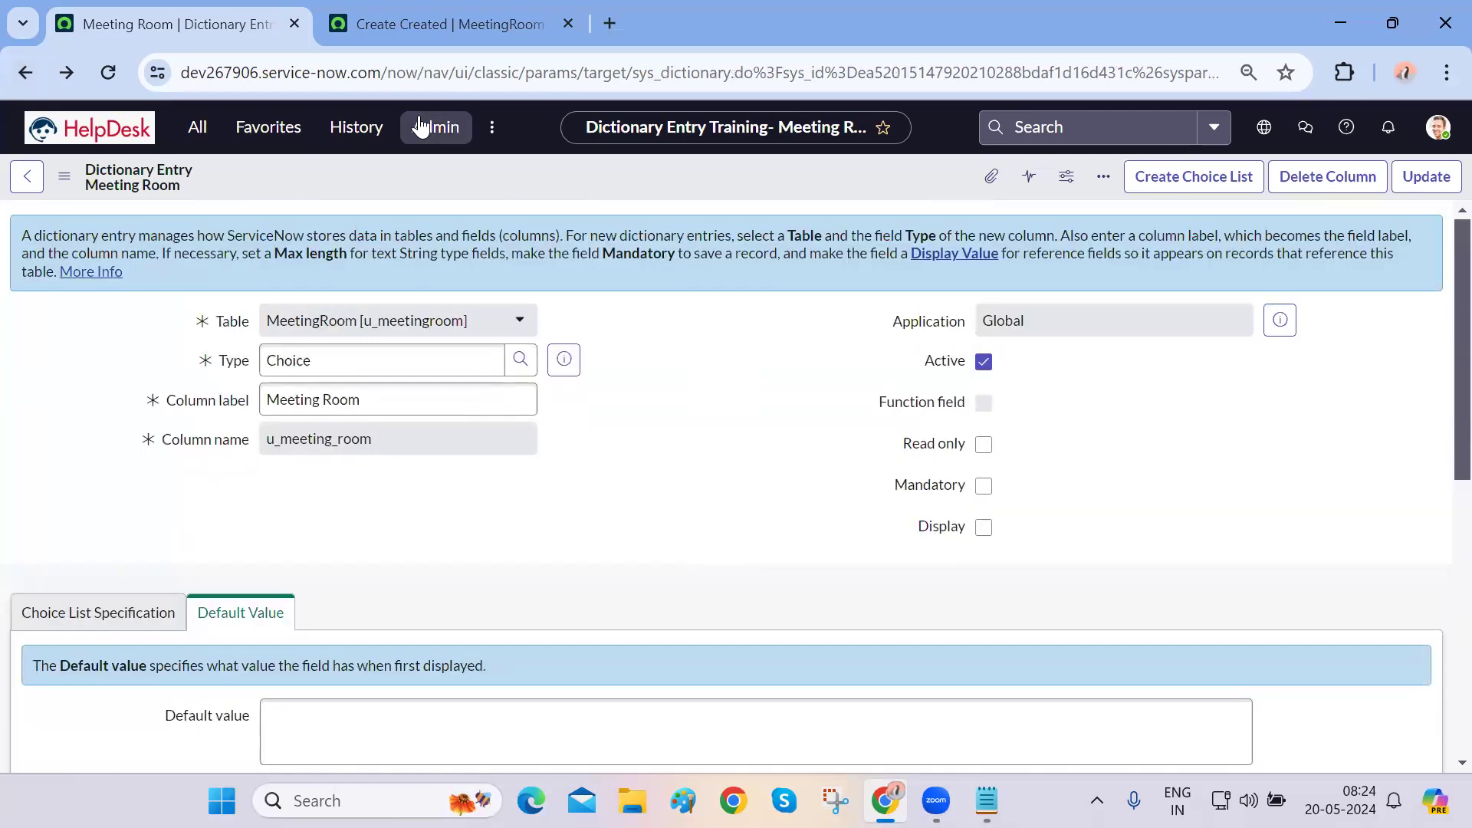
- Reload the new MeetingRoom record form, discarding its unsaved changes
{"action": "left_click", "coordinate": [408, 36]}
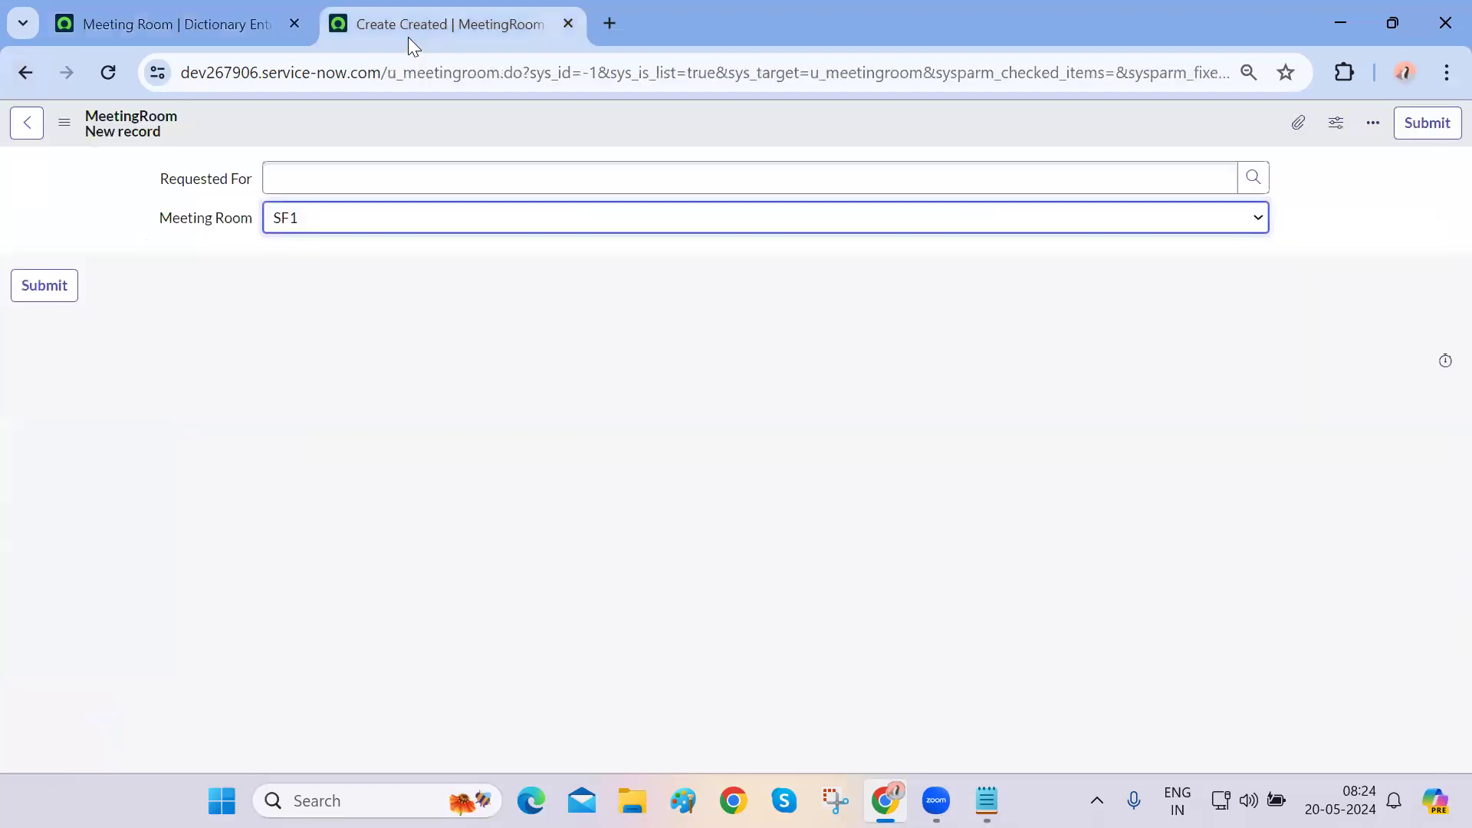
{"action": "left_click", "coordinate": [109, 75]}
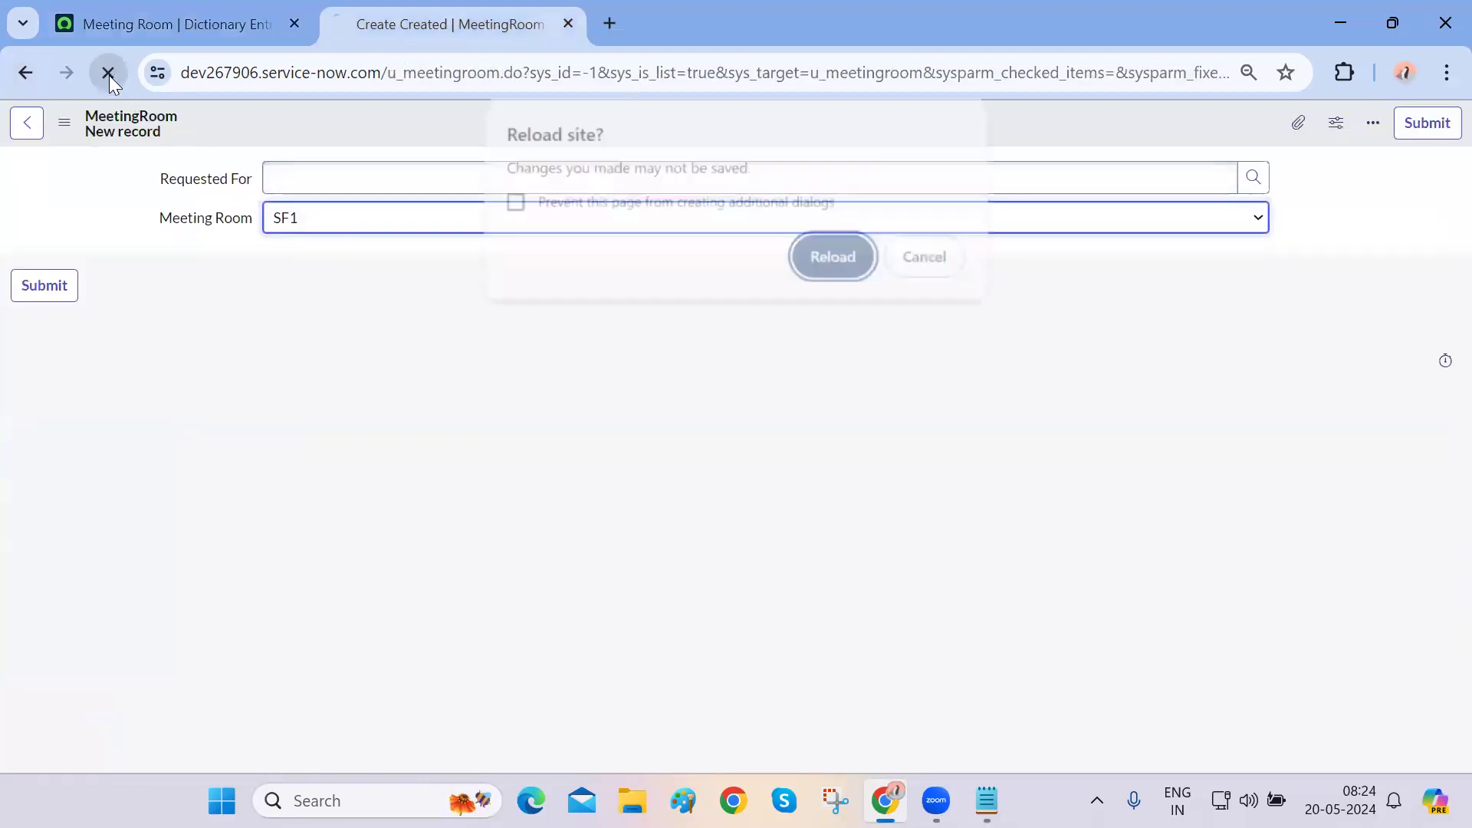
{"action": "left_click", "coordinate": [819, 255]}
- Go back from the Meeting Room dictionary entry to the Tables list and return to the instance home page
{"action": "left_click", "coordinate": [310, 30]}
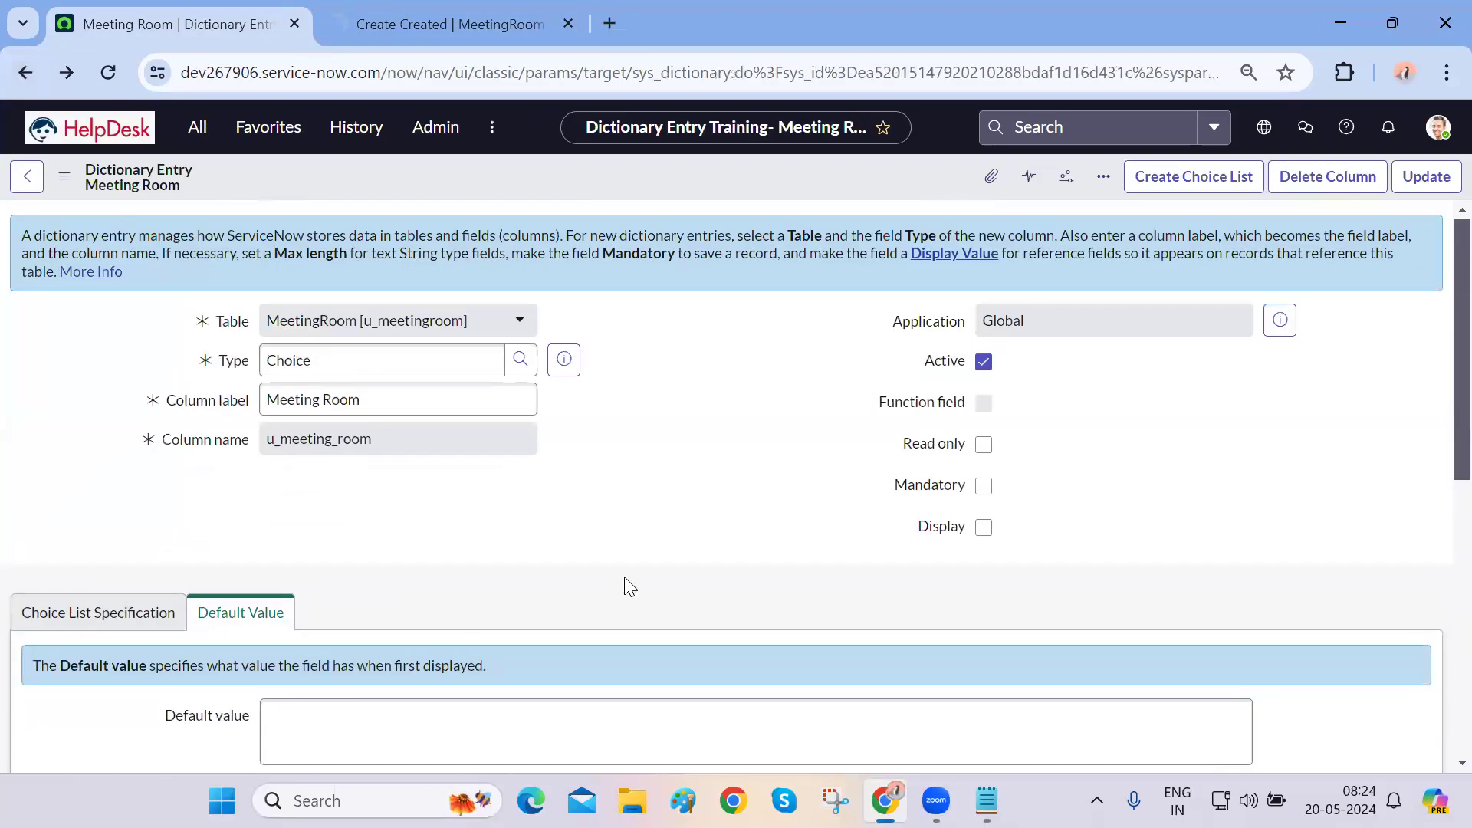
{"action": "left_click", "coordinate": [25, 73]}
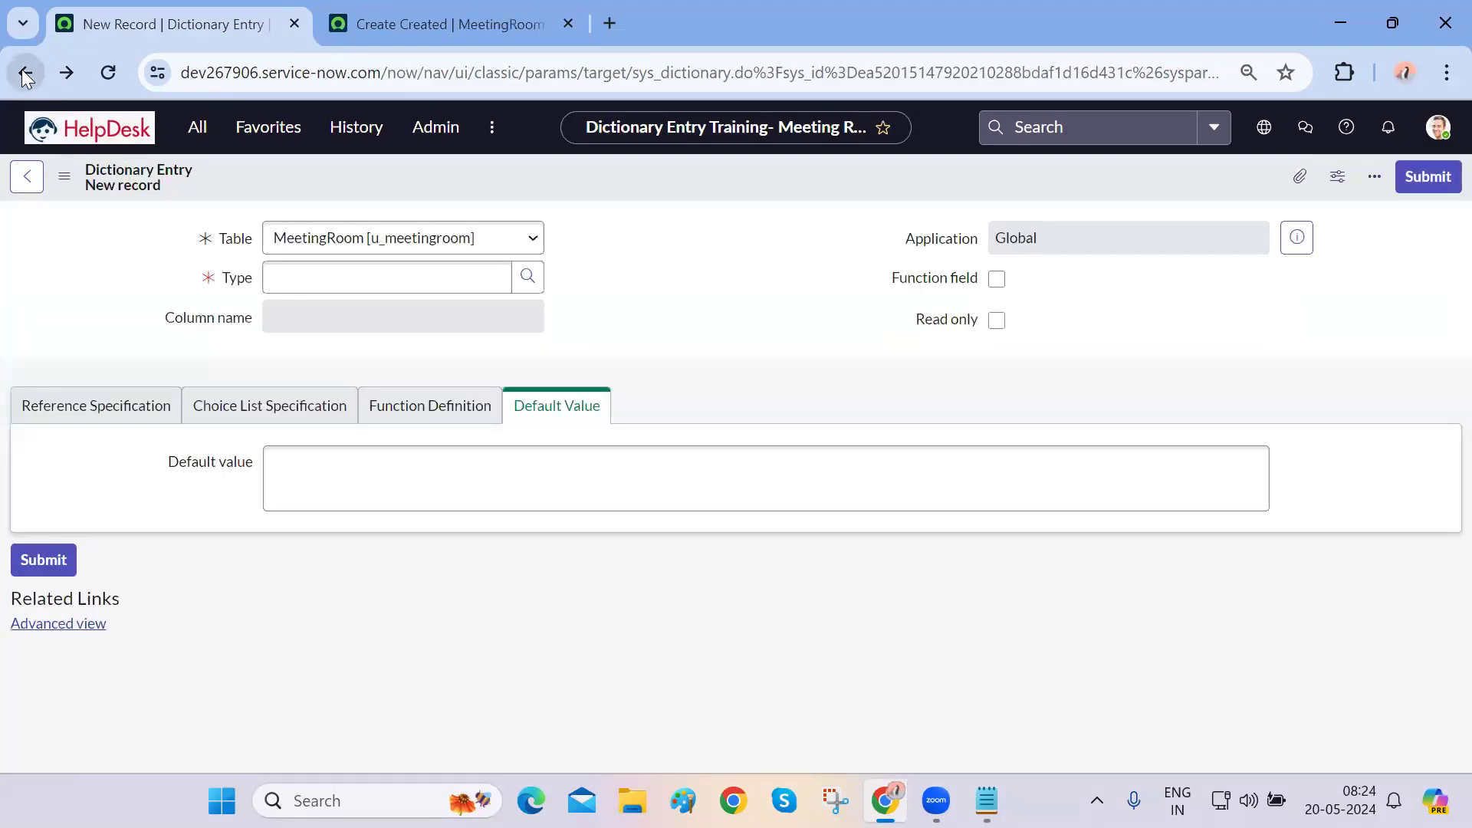
{"action": "left_click", "coordinate": [26, 74]}
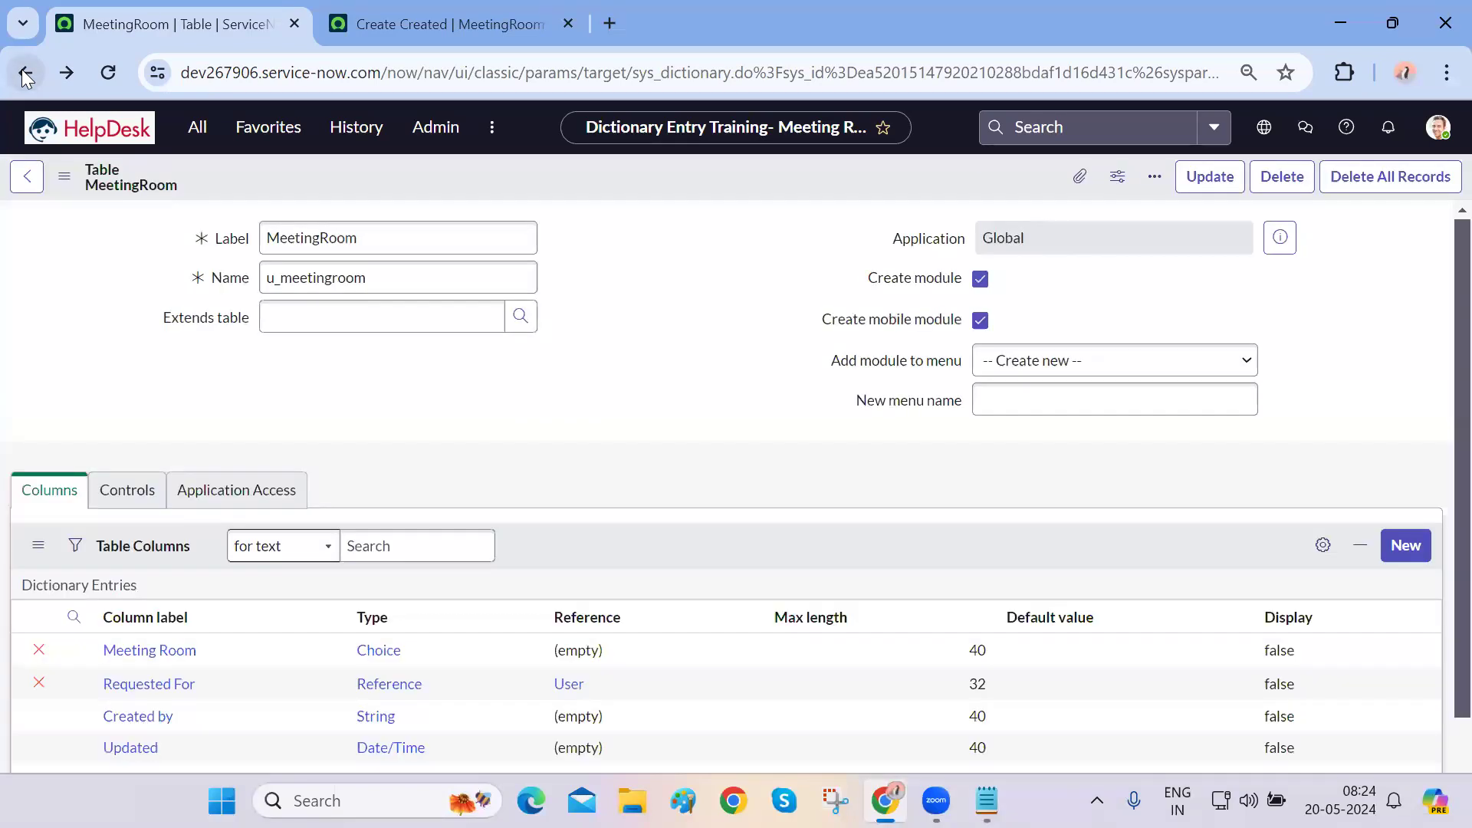
{"action": "left_click", "coordinate": [26, 75]}
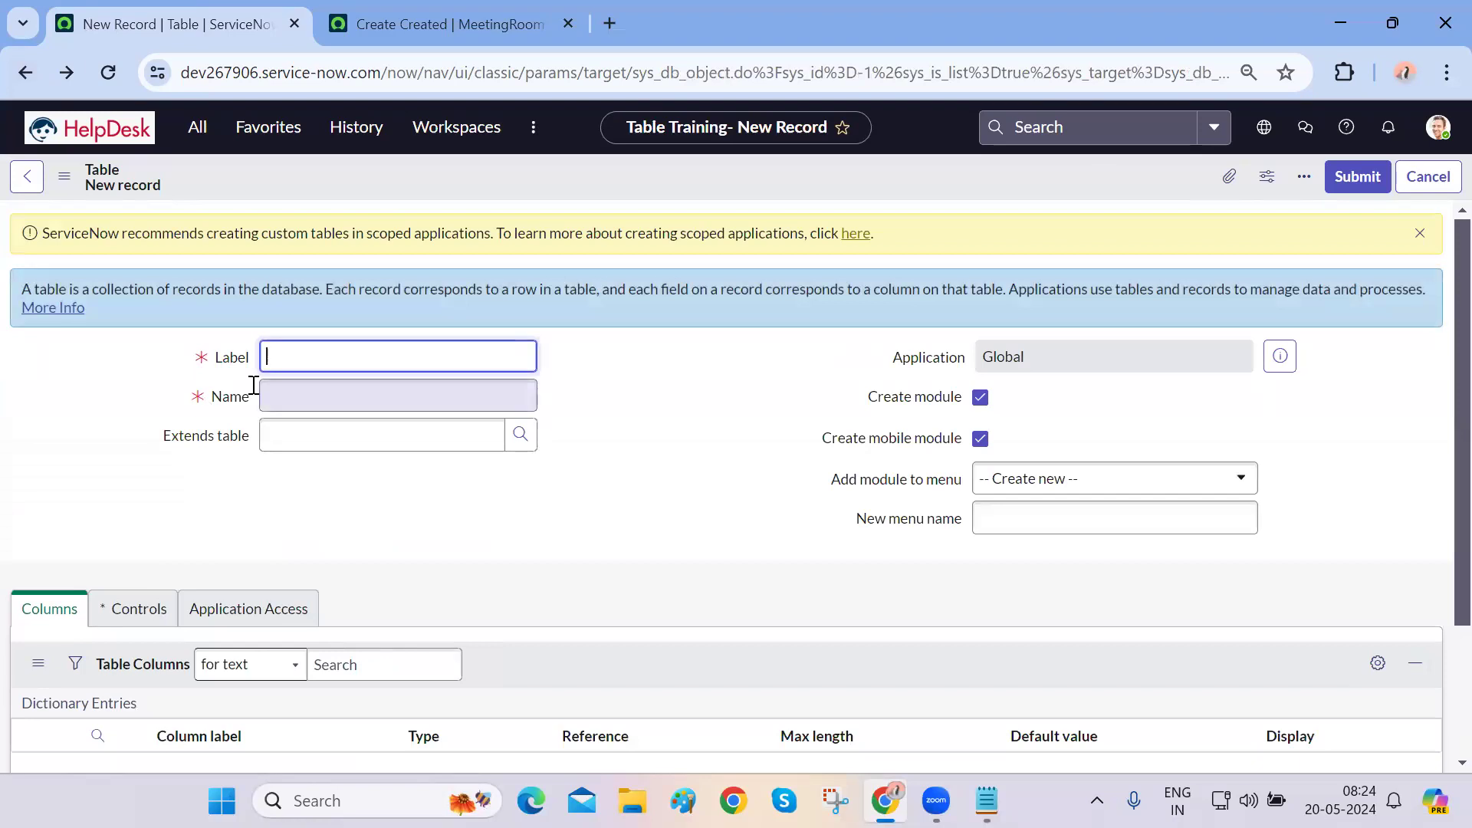
{"action": "scroll", "coordinate": [220, 483], "scroll_direction": "down", "scroll_amount": 3}
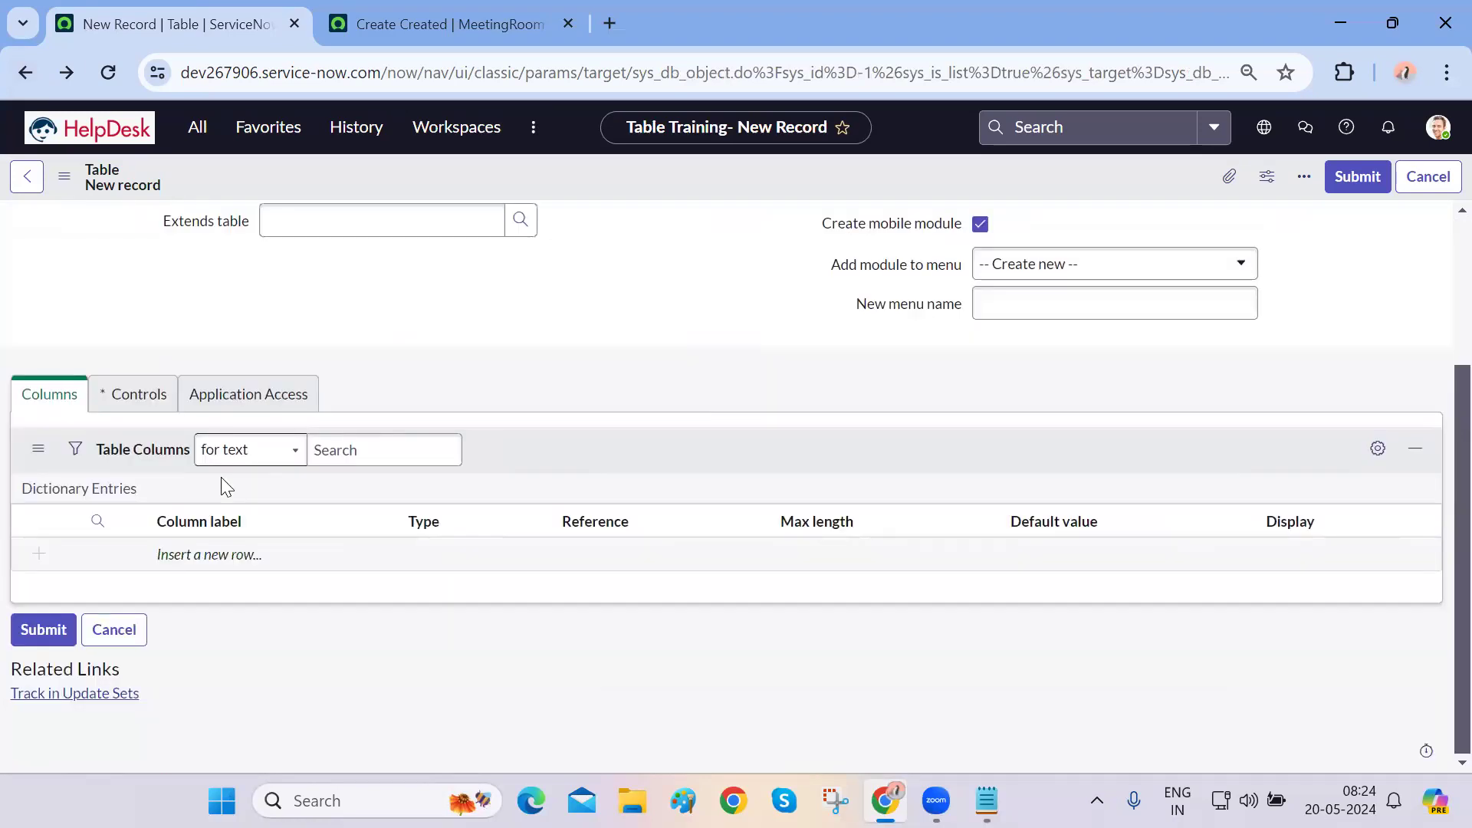
{"action": "scroll", "coordinate": [219, 483], "scroll_direction": "up", "scroll_amount": 3}
{"action": "left_click", "coordinate": [26, 75]}
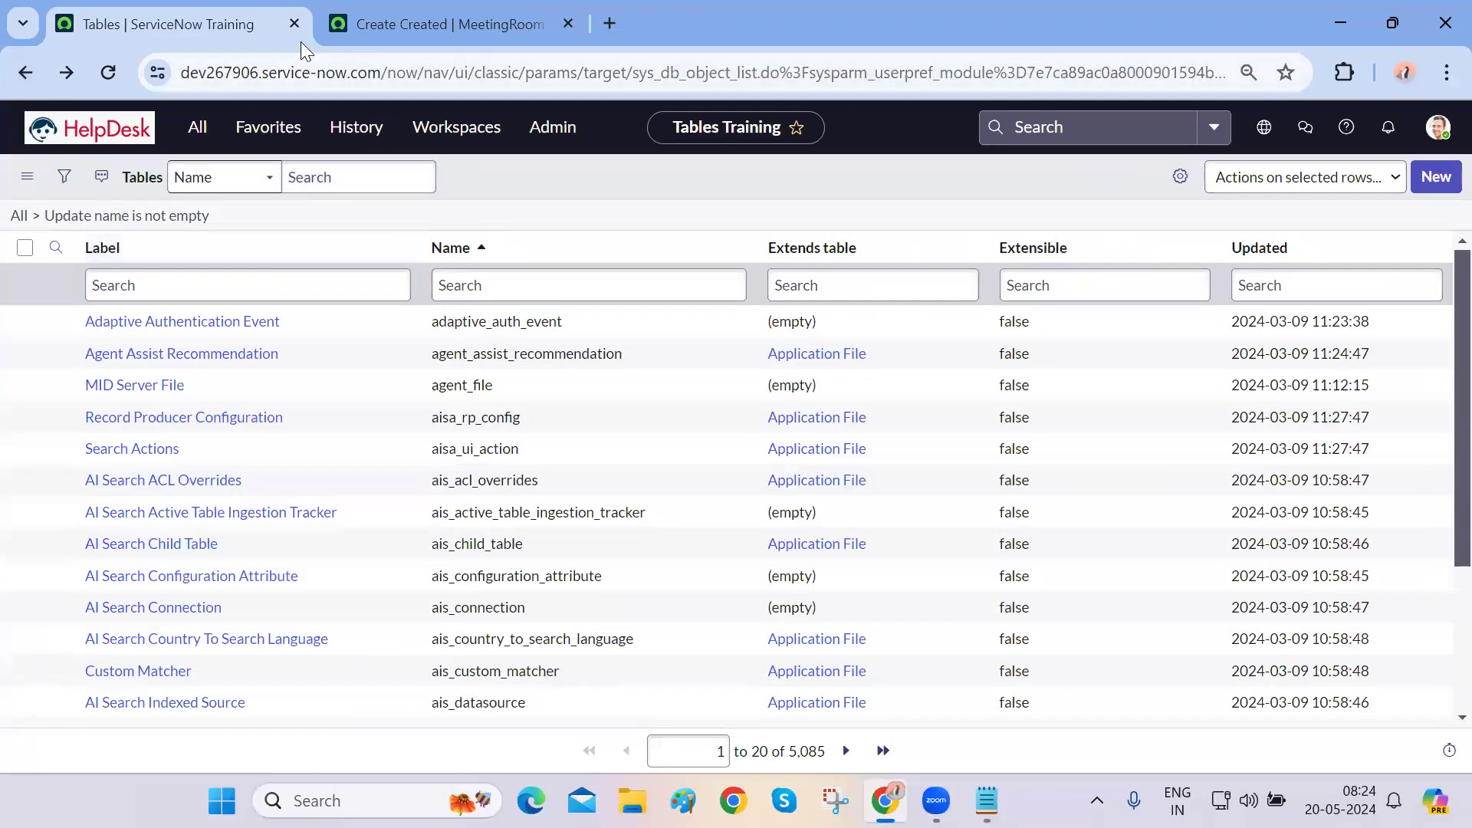
{"action": "left_click", "coordinate": [118, 124]}
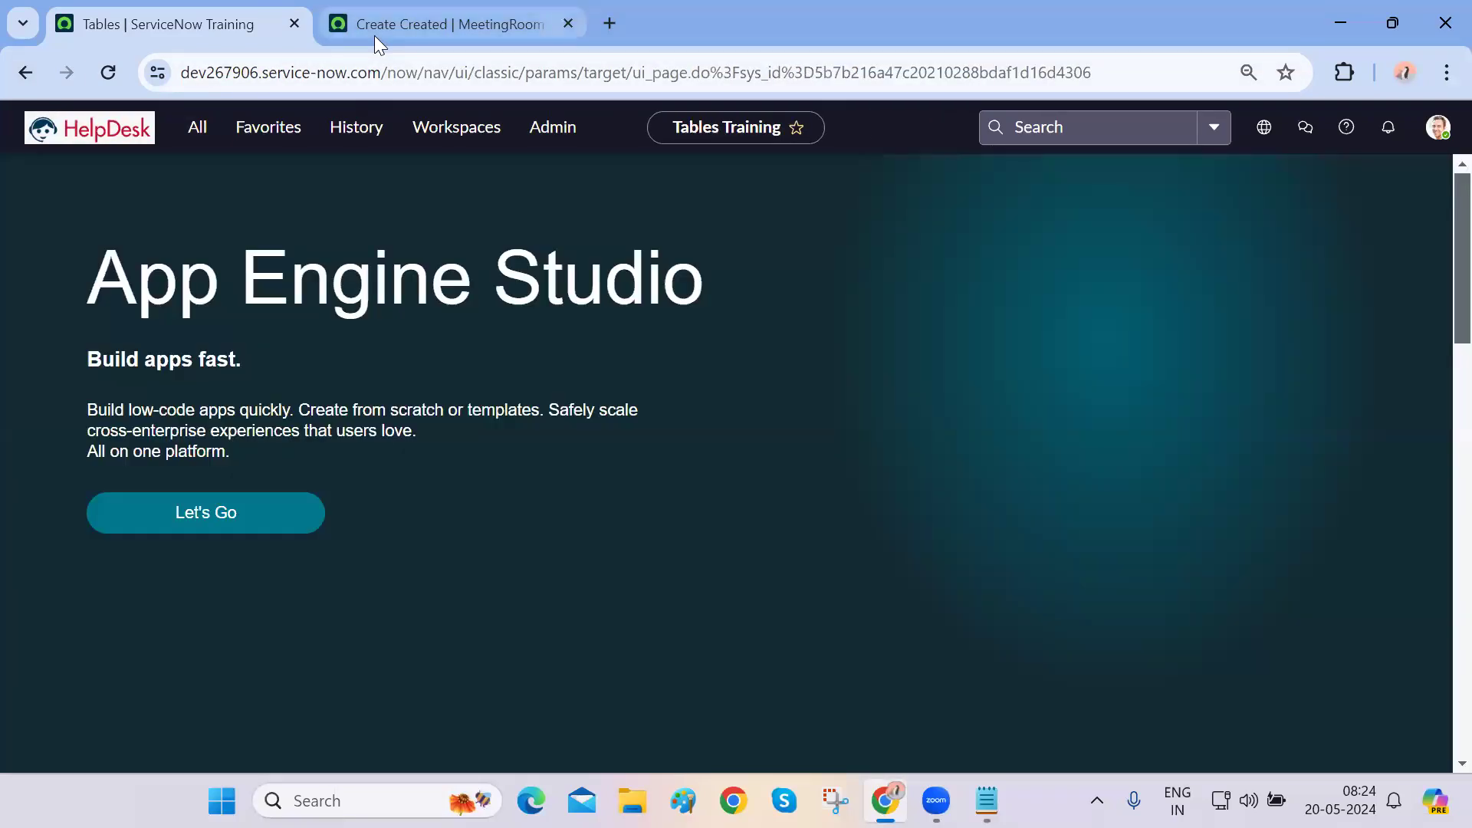
- Open the MeetingRoom table configuration from its record form and start a new column
{"action": "left_click", "coordinate": [374, 36]}
{"action": "left_click", "coordinate": [64, 122]}
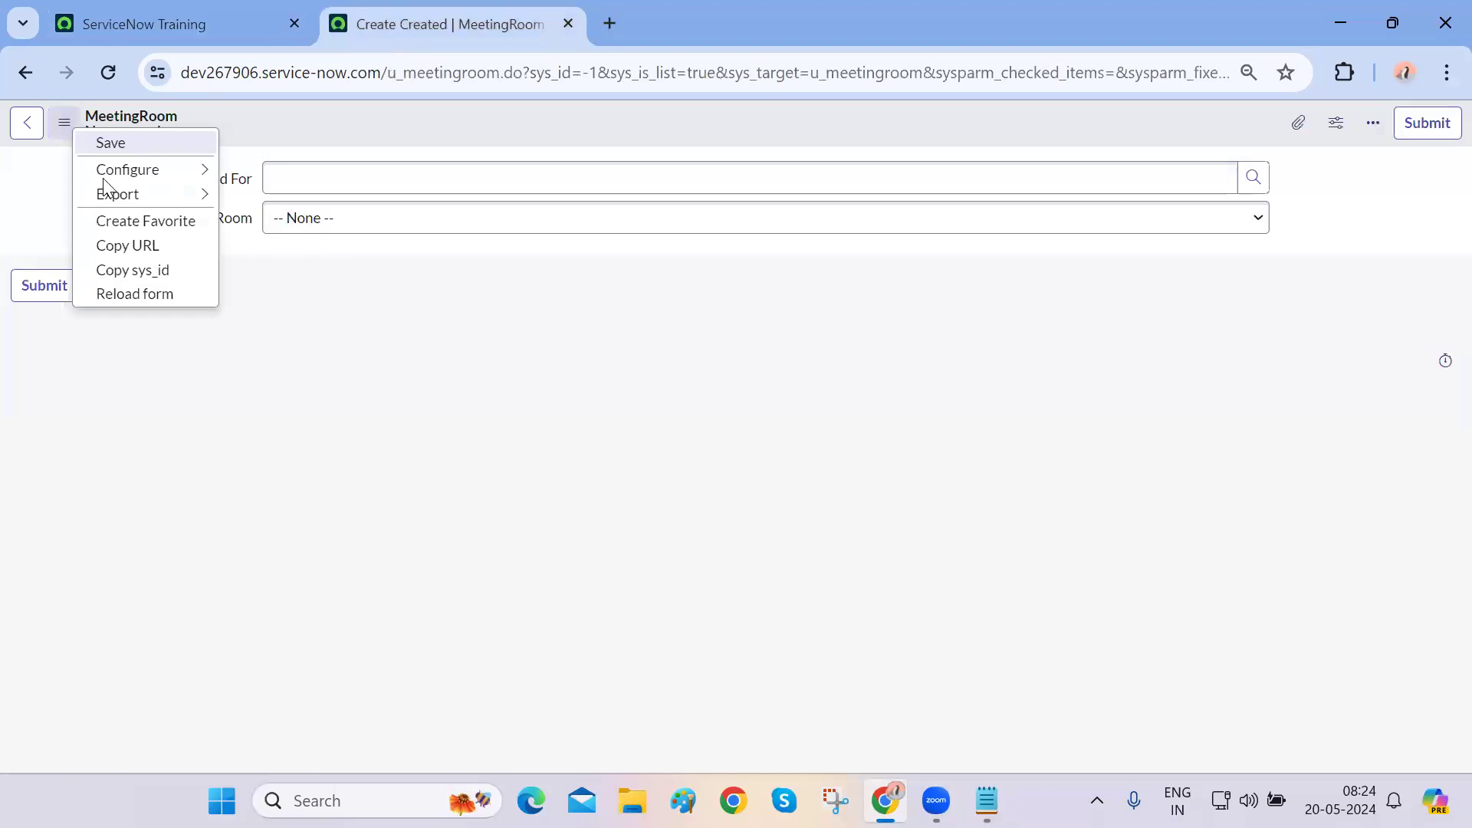
{"action": "mouse_move", "coordinate": [191, 170]}
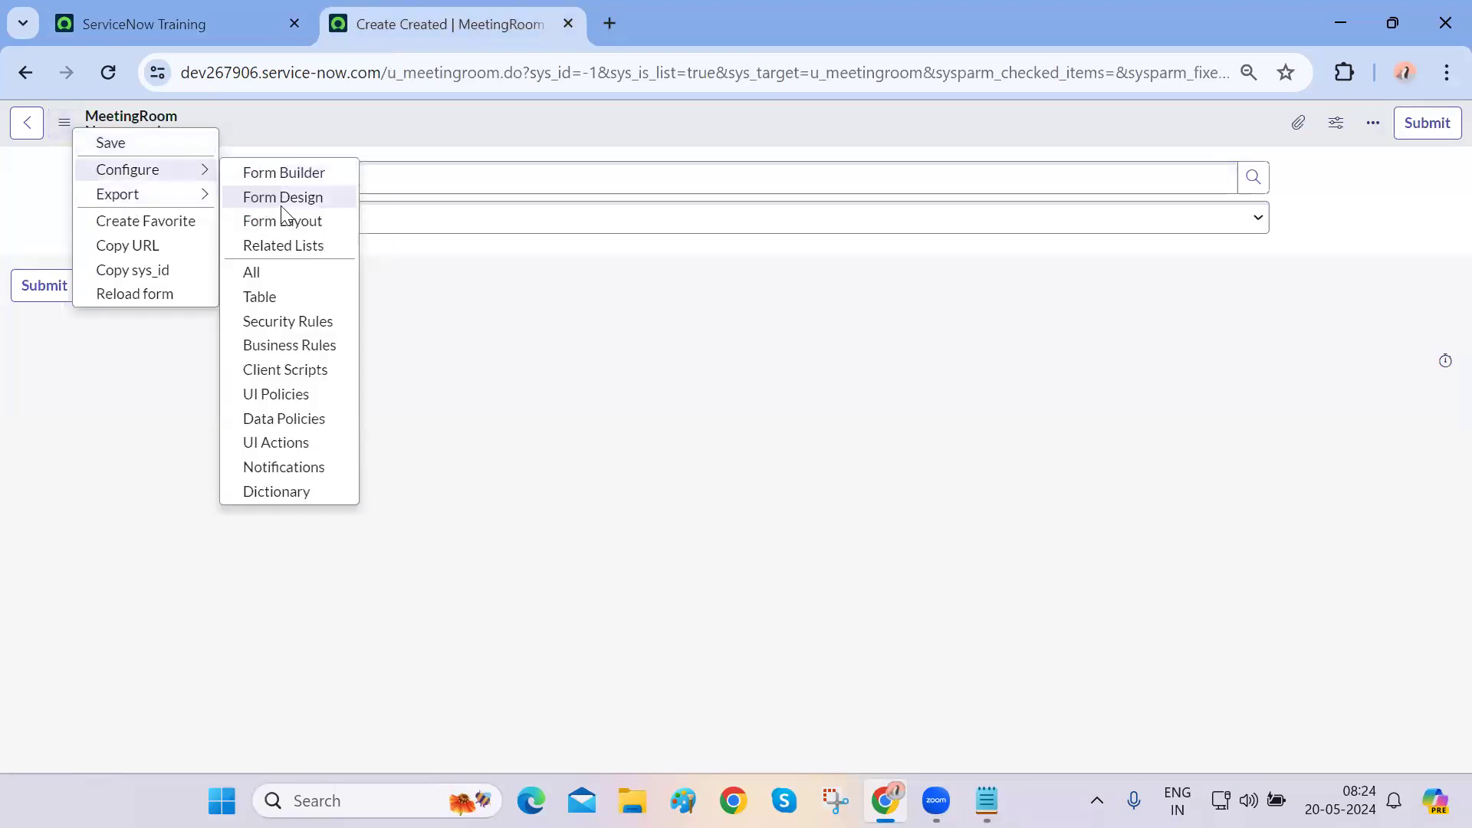
{"action": "left_click", "coordinate": [296, 299]}
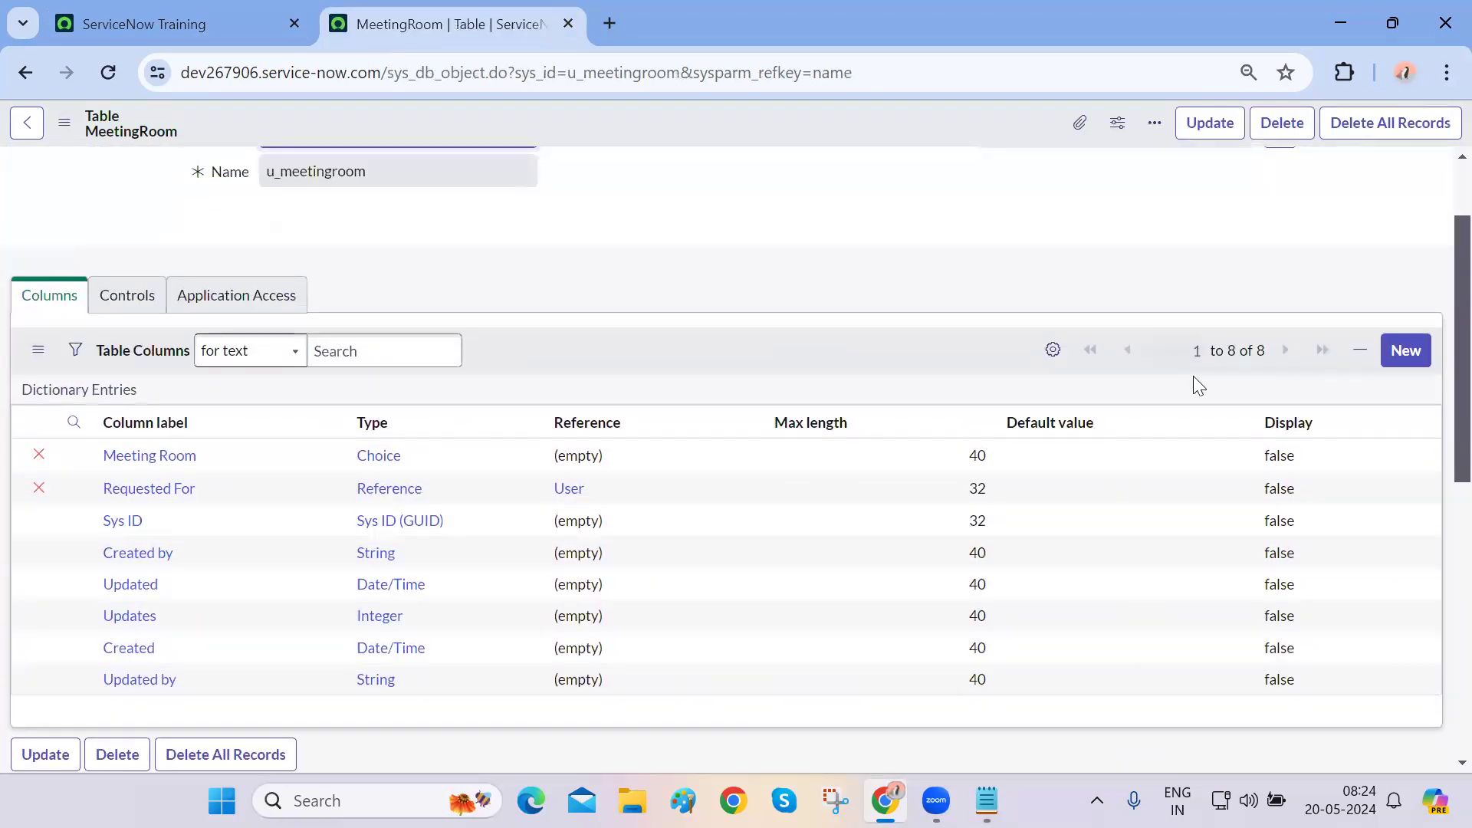
{"action": "left_click", "coordinate": [1403, 357]}
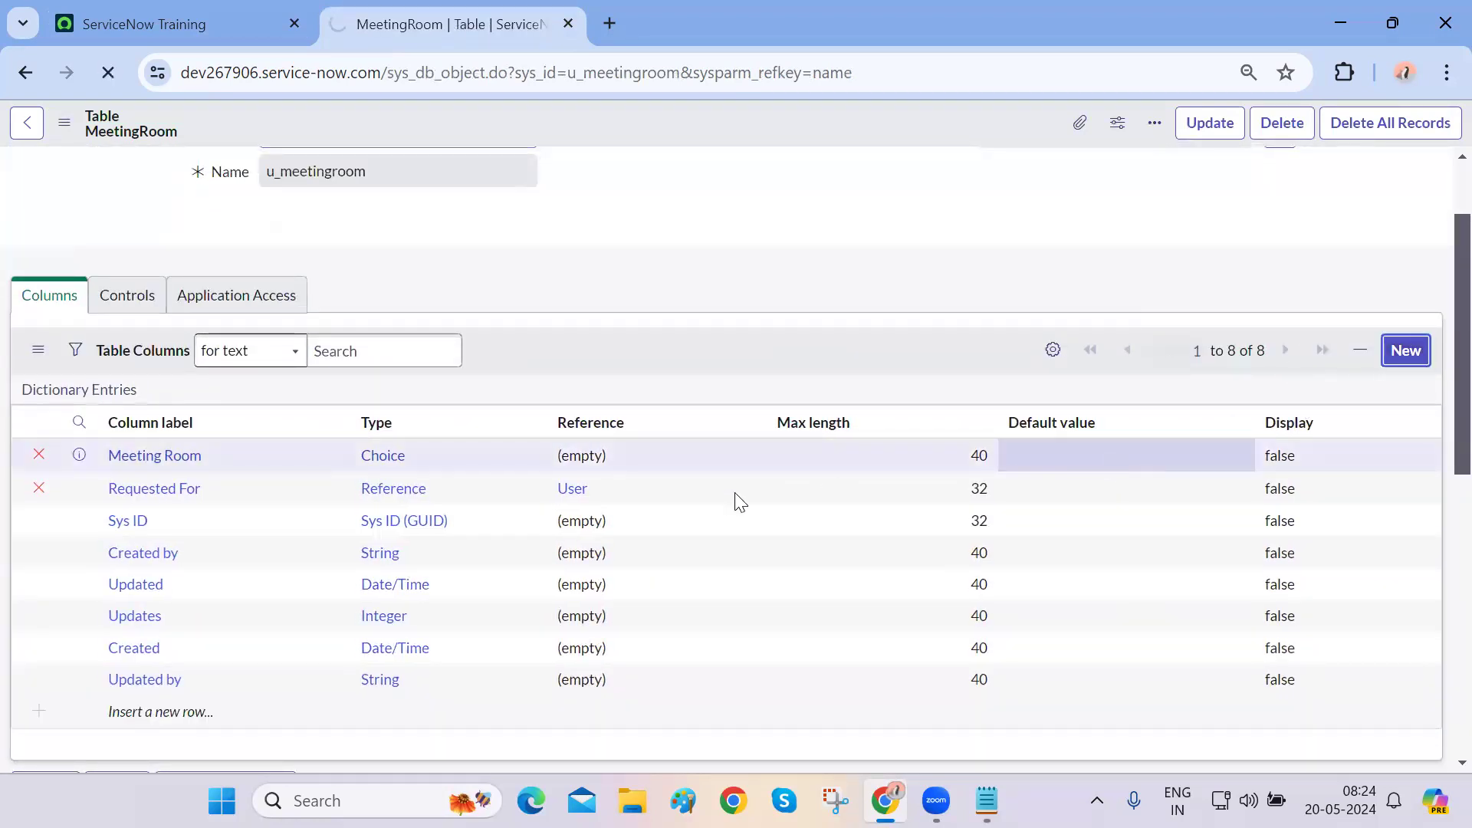
- Open the Type lookup for the new column, browse the field classes and filter their labels by "multi"
{"action": "left_click", "coordinate": [318, 306]}
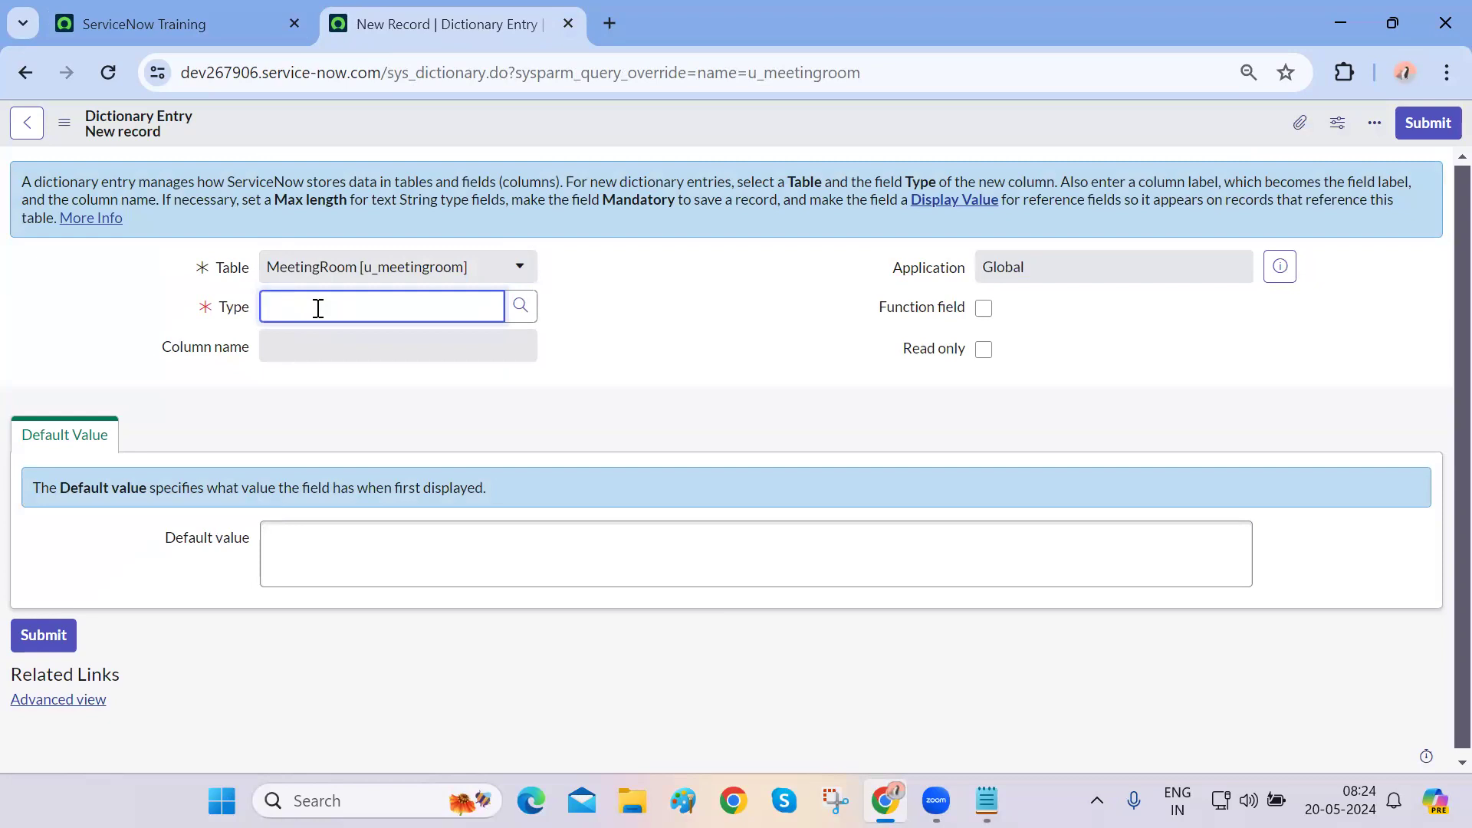
{"action": "left_click", "coordinate": [519, 313]}
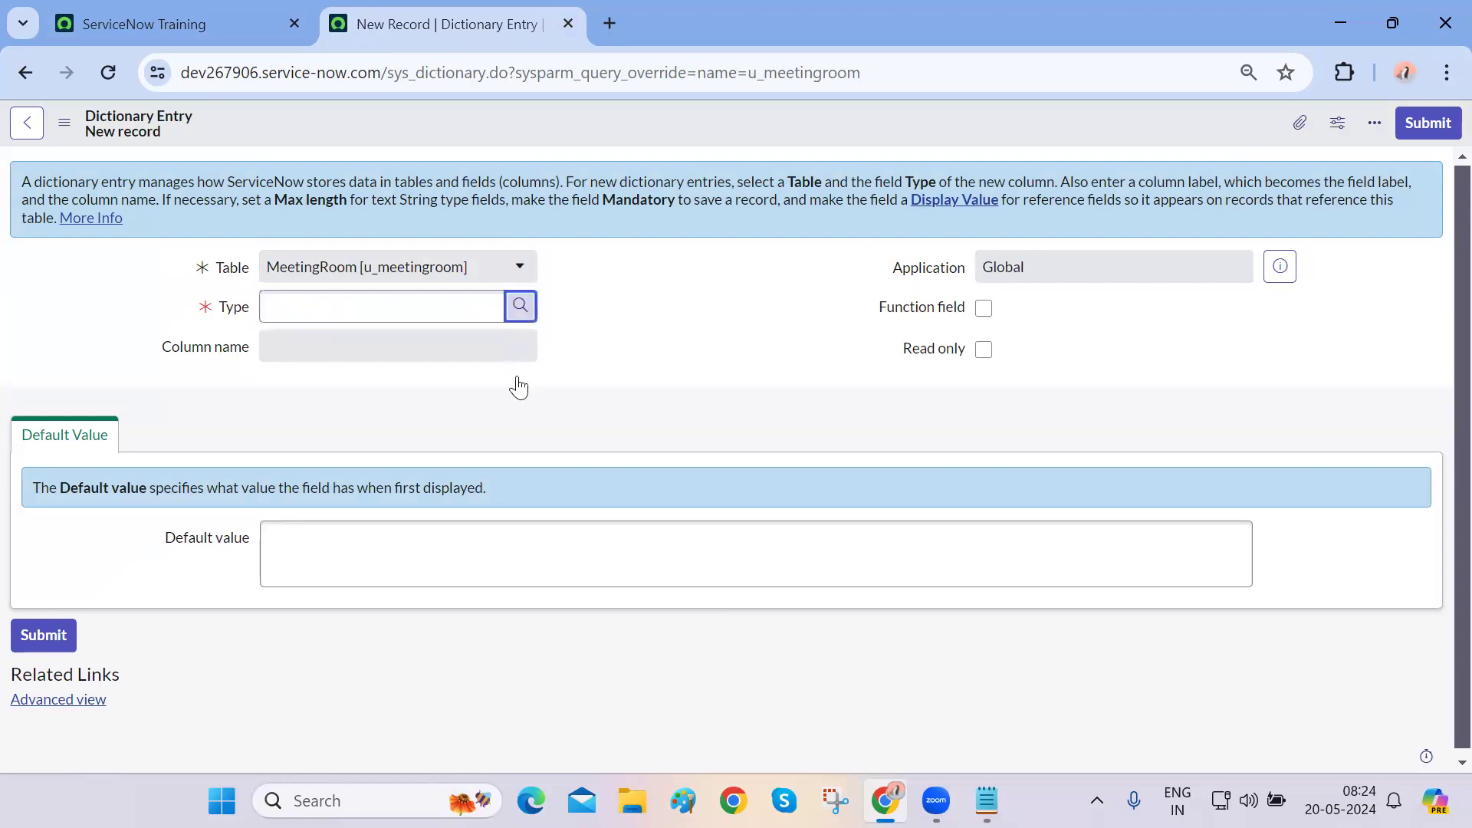
{"action": "scroll", "coordinate": [312, 477], "scroll_direction": "down", "scroll_amount": 1}
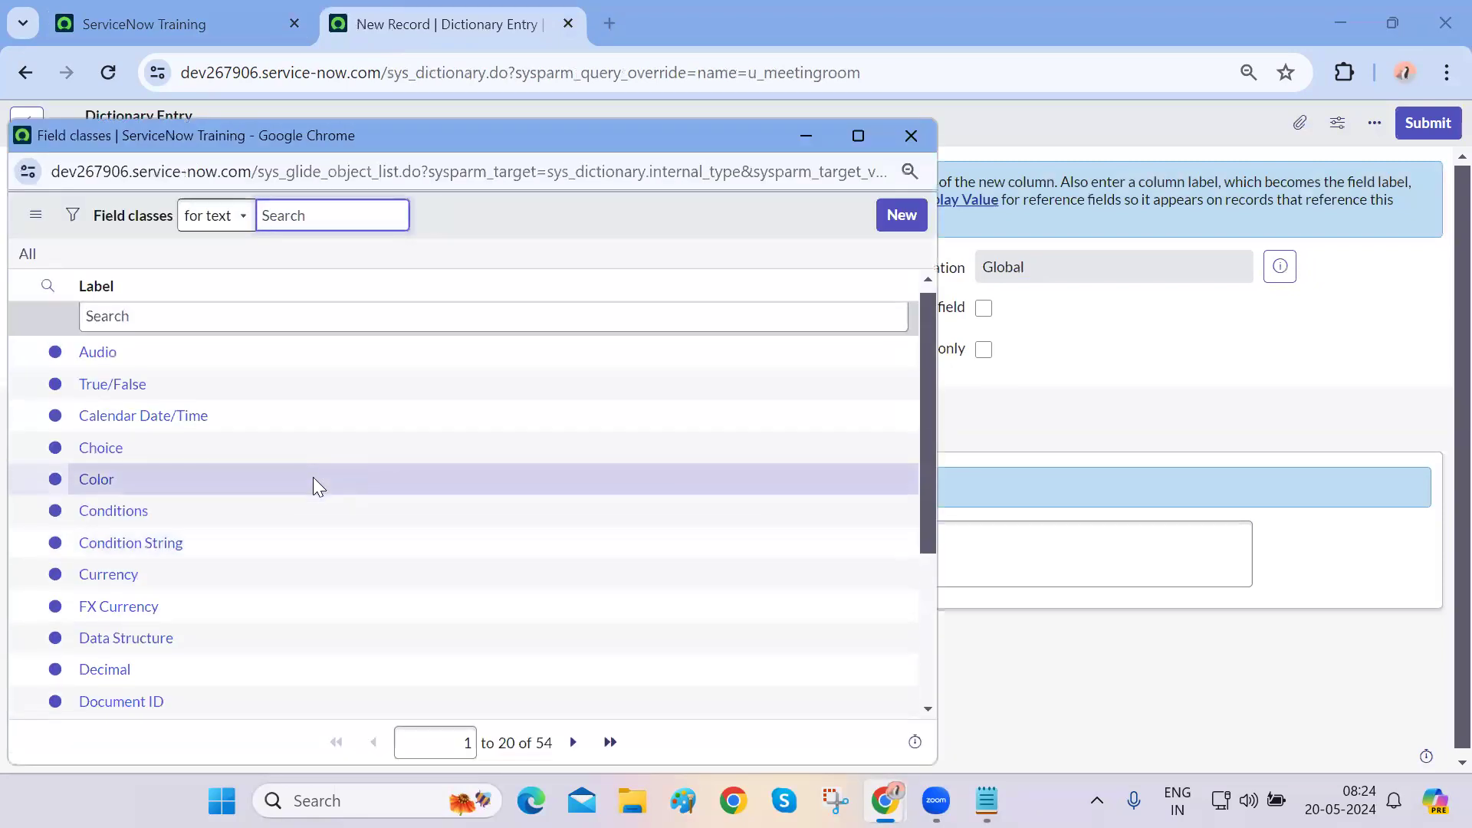
{"action": "scroll", "coordinate": [315, 483], "scroll_direction": "down", "scroll_amount": 2}
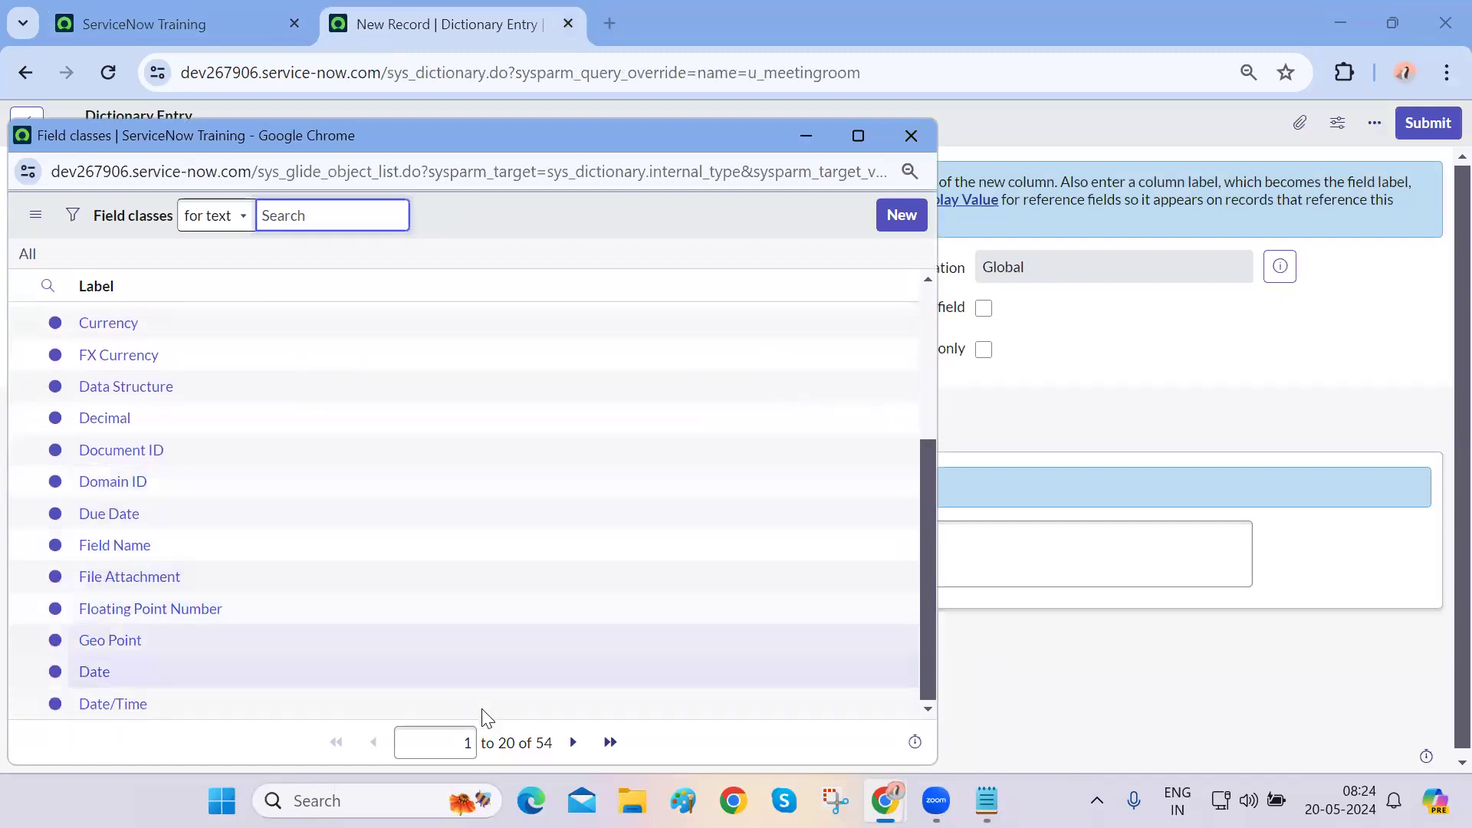
{"action": "scroll", "coordinate": [410, 588], "scroll_direction": "up", "scroll_amount": 3}
{"action": "left_click", "coordinate": [185, 328]}
{"action": "type", "text": "multi"}
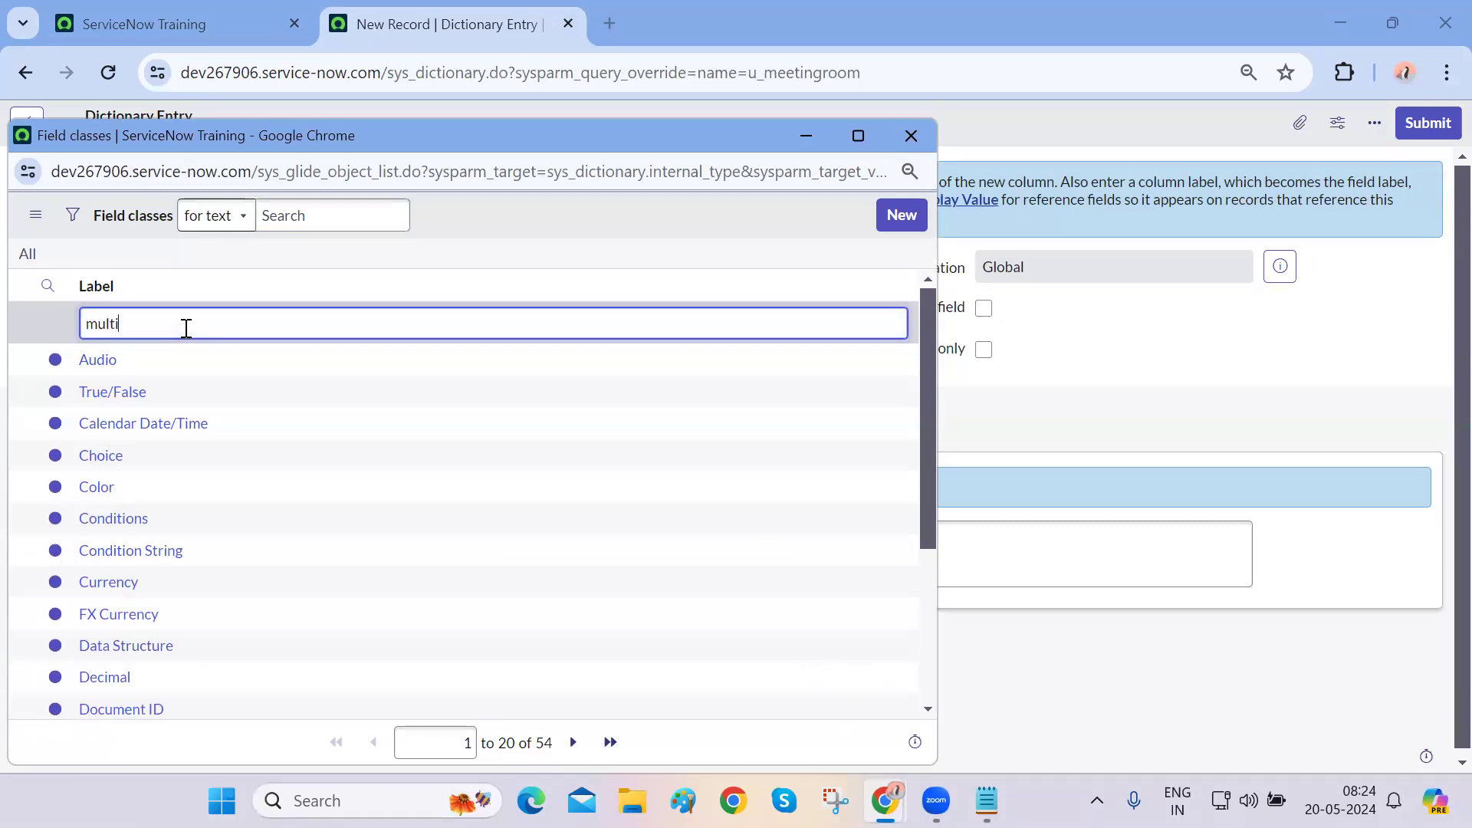
{"action": "key", "text": "Return"}
- Clear the label filter, browse the field classes and choose List as the new column's type
{"action": "left_click", "coordinate": [27, 259]}
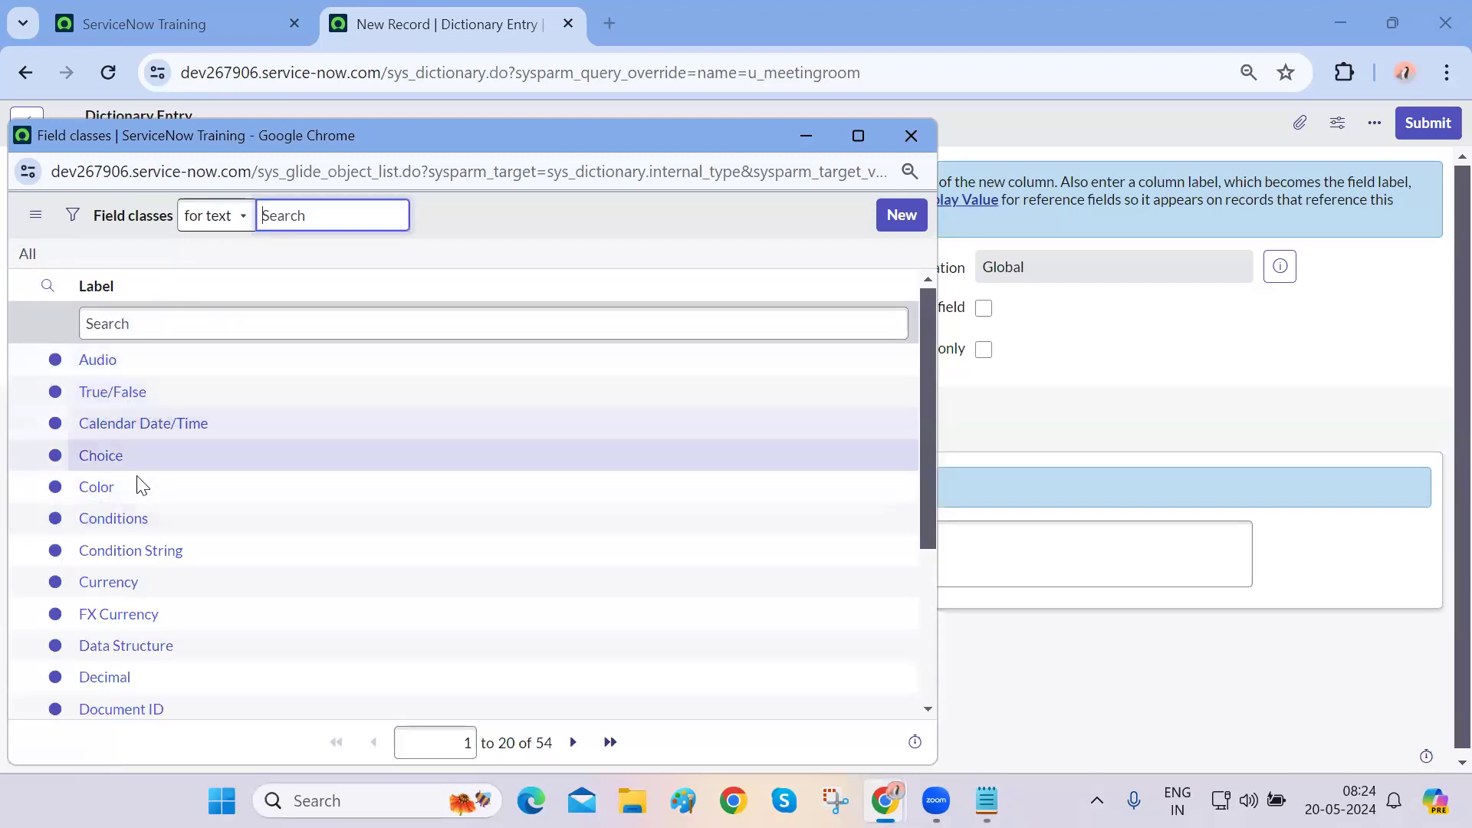
{"action": "scroll", "coordinate": [164, 551], "scroll_direction": "down", "scroll_amount": 2}
{"action": "scroll", "coordinate": [164, 550], "scroll_direction": "down", "scroll_amount": 3}
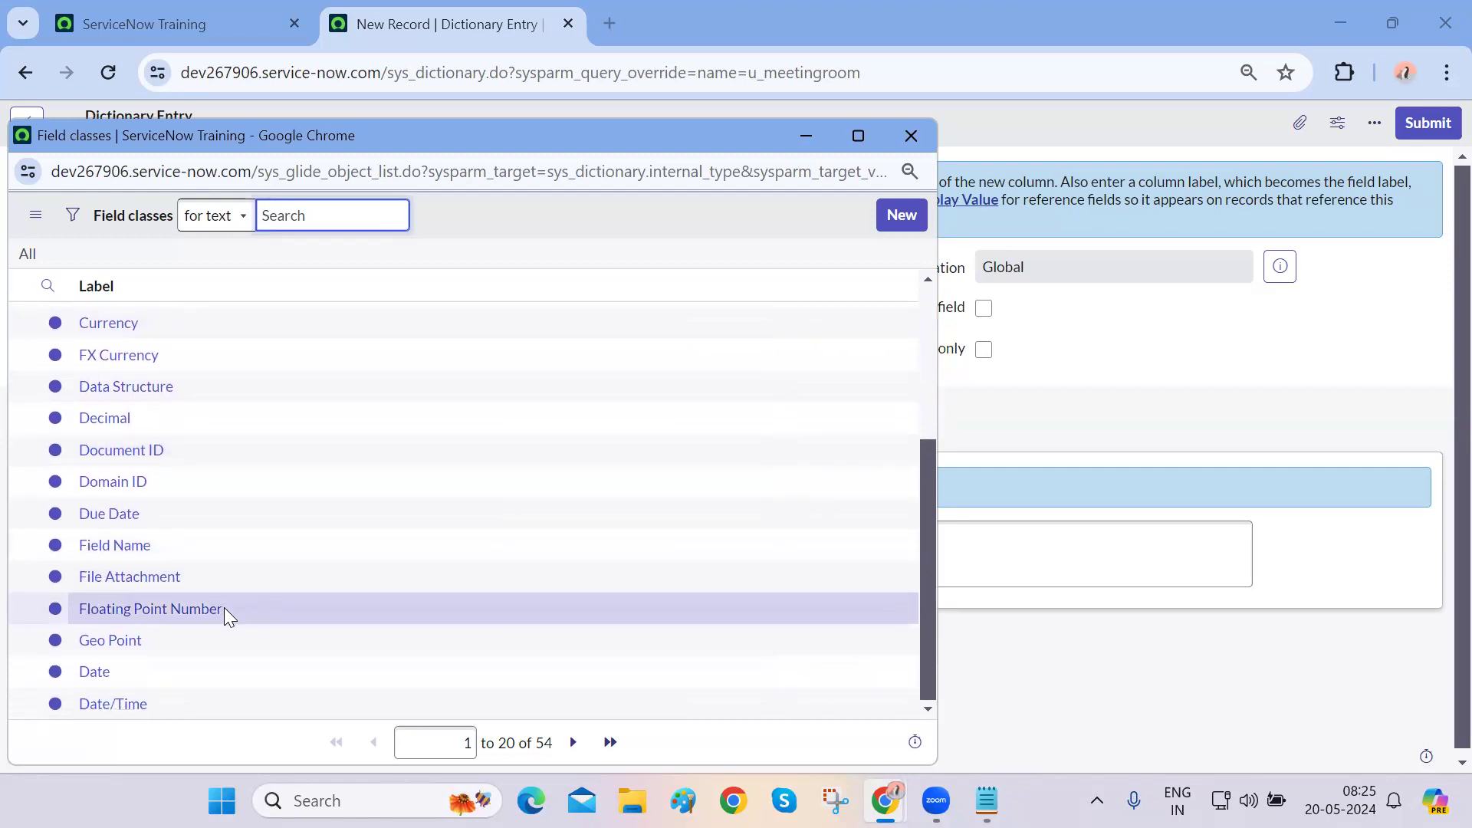
{"action": "left_click", "coordinate": [571, 749]}
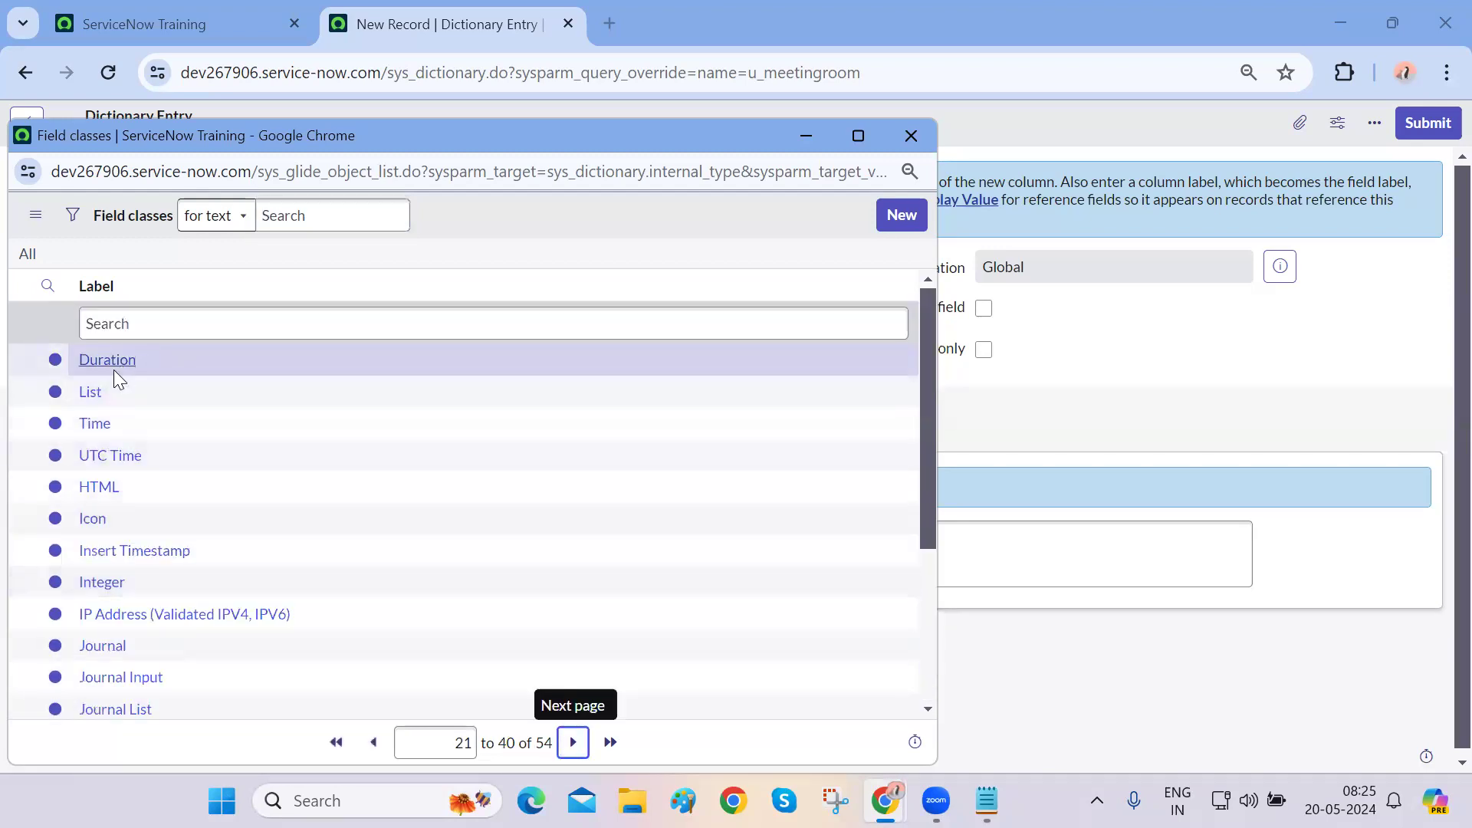
{"action": "left_click", "coordinate": [86, 391]}
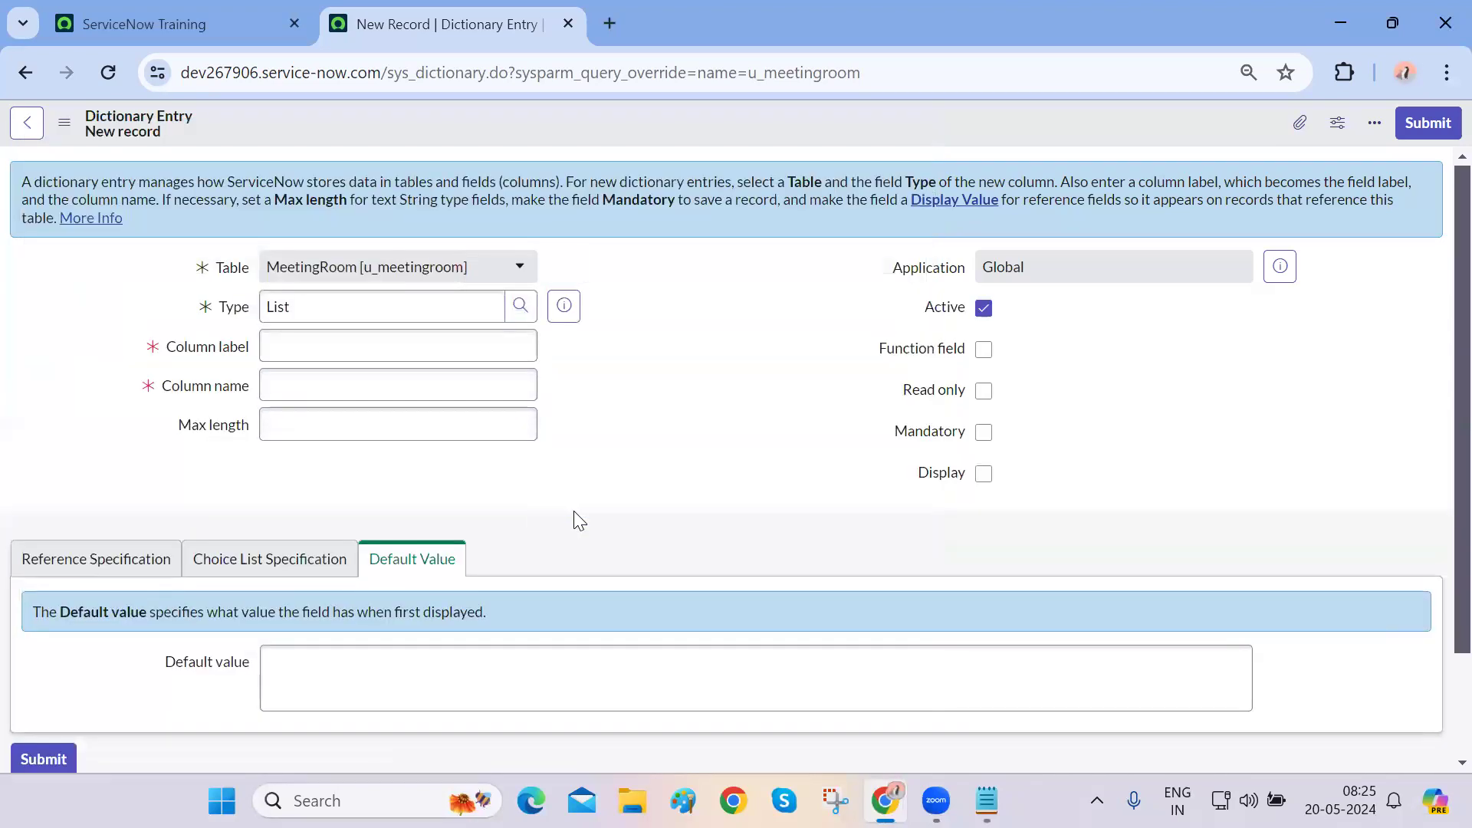
- Label the new List column "Participants" and save its dictionary entry
{"action": "left_click", "coordinate": [349, 349]}
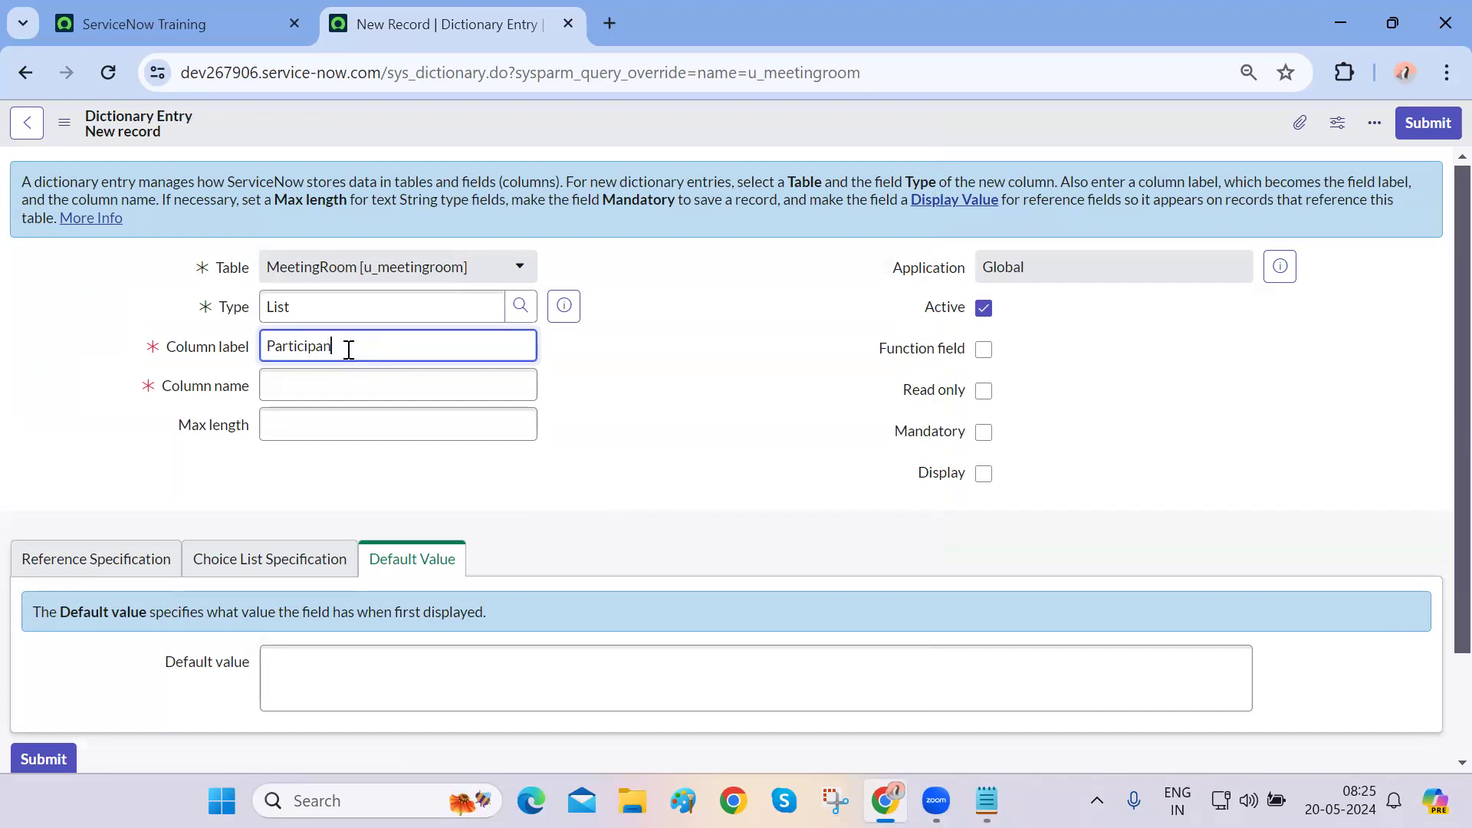
{"action": "left_click", "coordinate": [108, 446]}
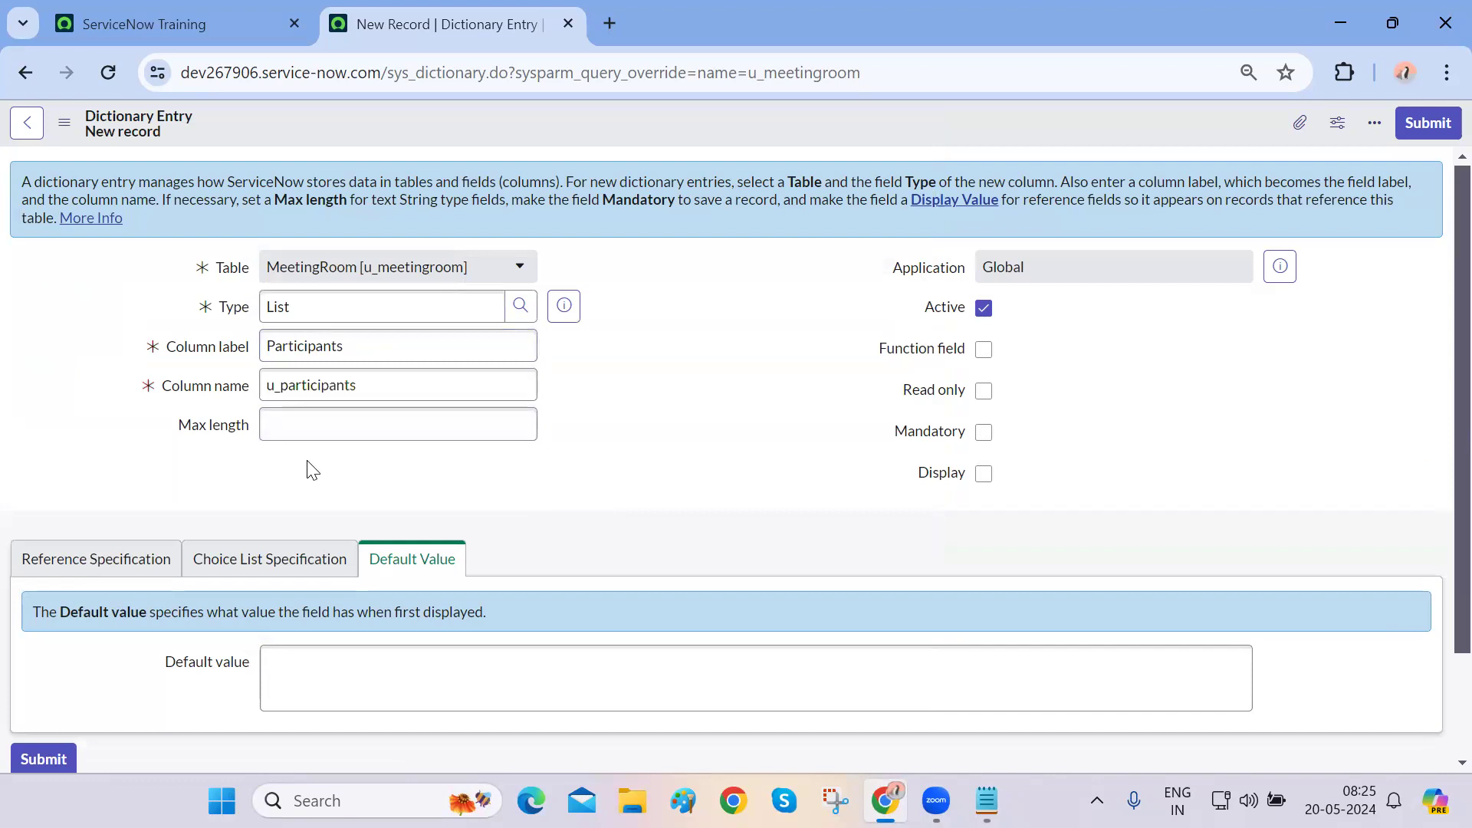
{"action": "scroll", "coordinate": [332, 480], "scroll_direction": "down", "scroll_amount": 2}
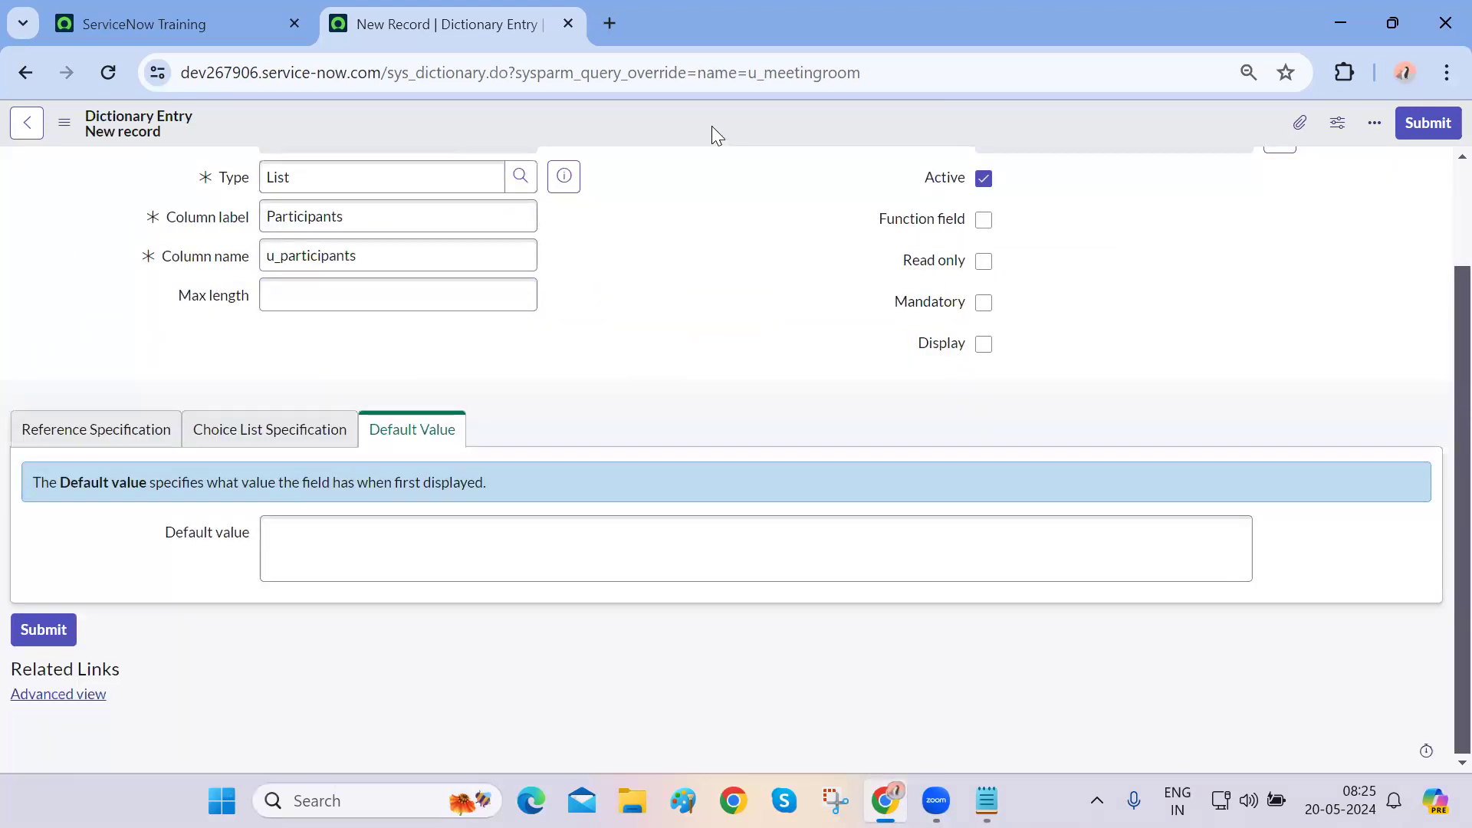
{"action": "right_click", "coordinate": [712, 125]}
{"action": "left_click", "coordinate": [747, 143]}
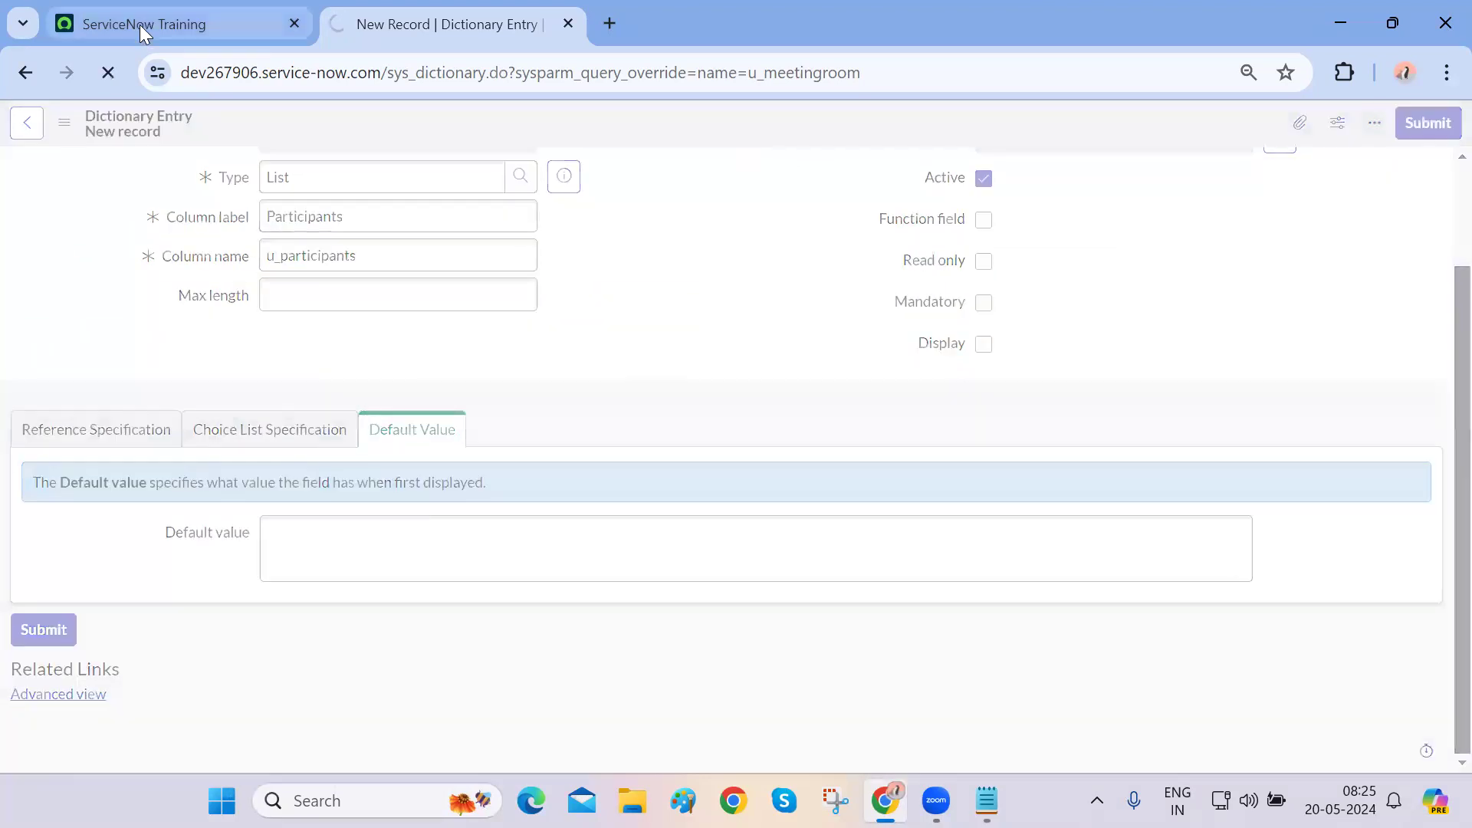
- Find the MeetingRooms module by filtering for "meeting", start a new record and unlock its Participants field
{"action": "left_click", "coordinate": [140, 24]}
{"action": "left_click", "coordinate": [197, 132]}
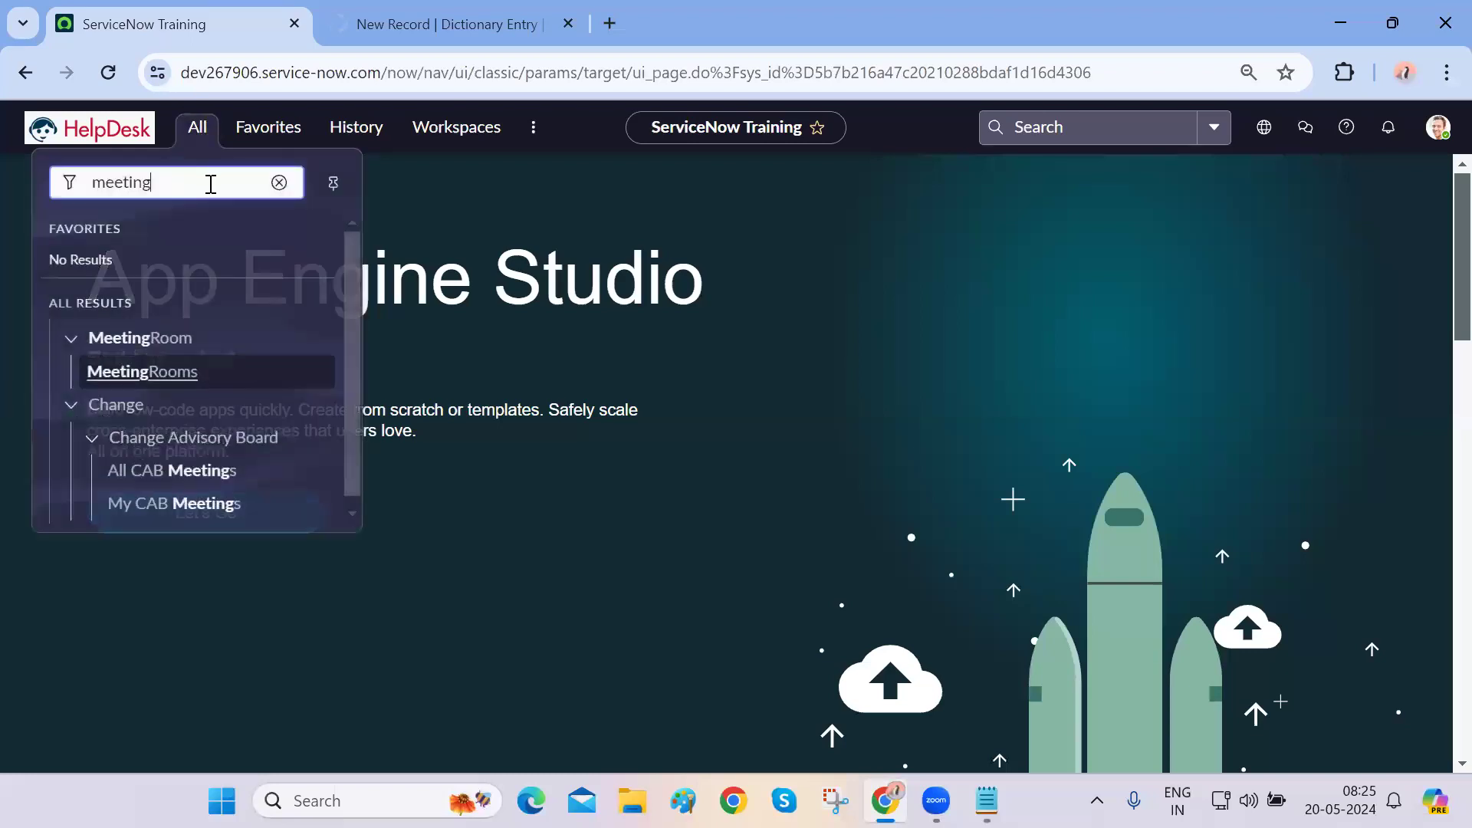
{"action": "left_click", "coordinate": [141, 374]}
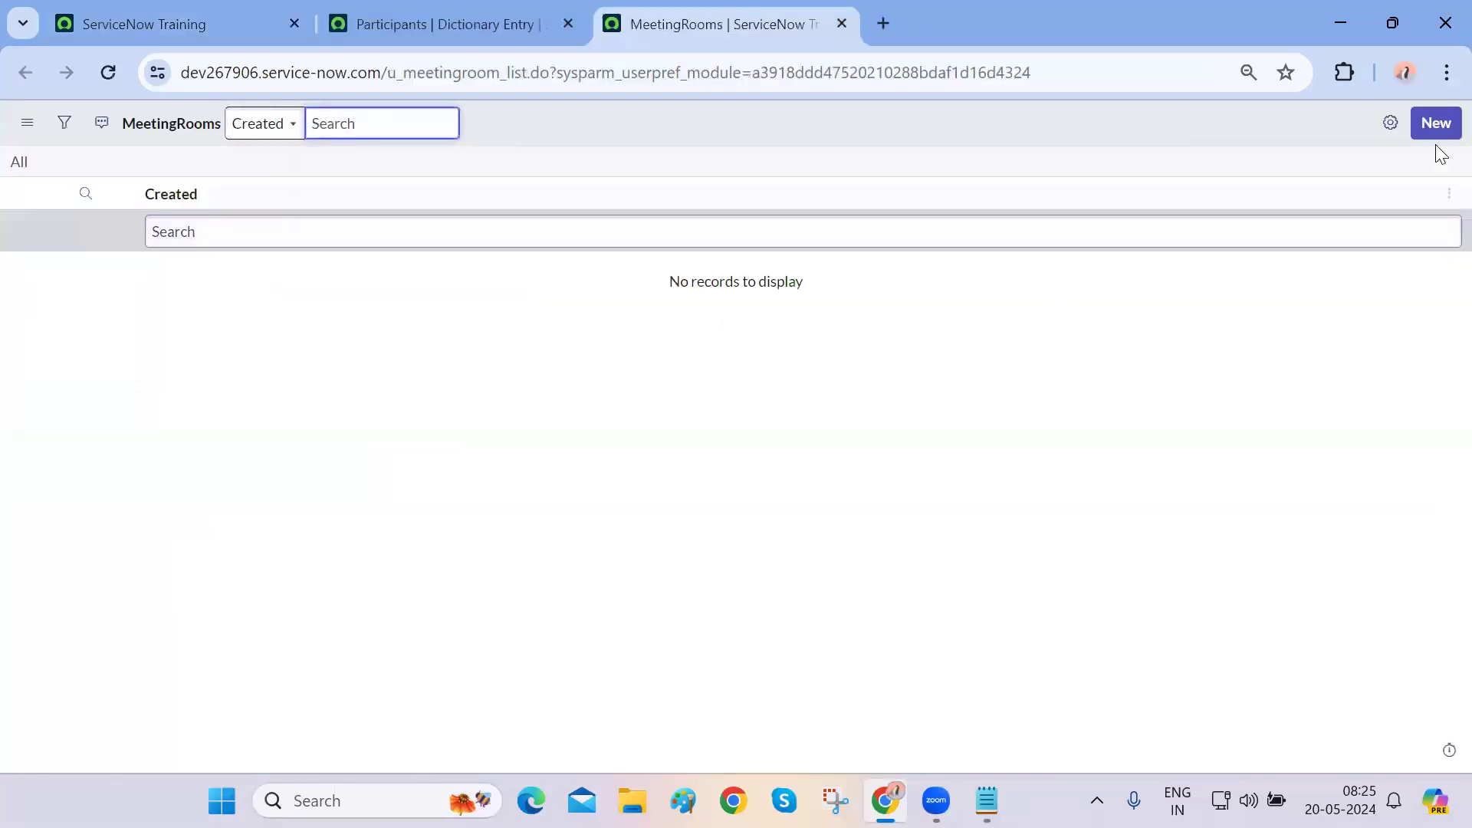
{"action": "left_click", "coordinate": [1436, 124]}
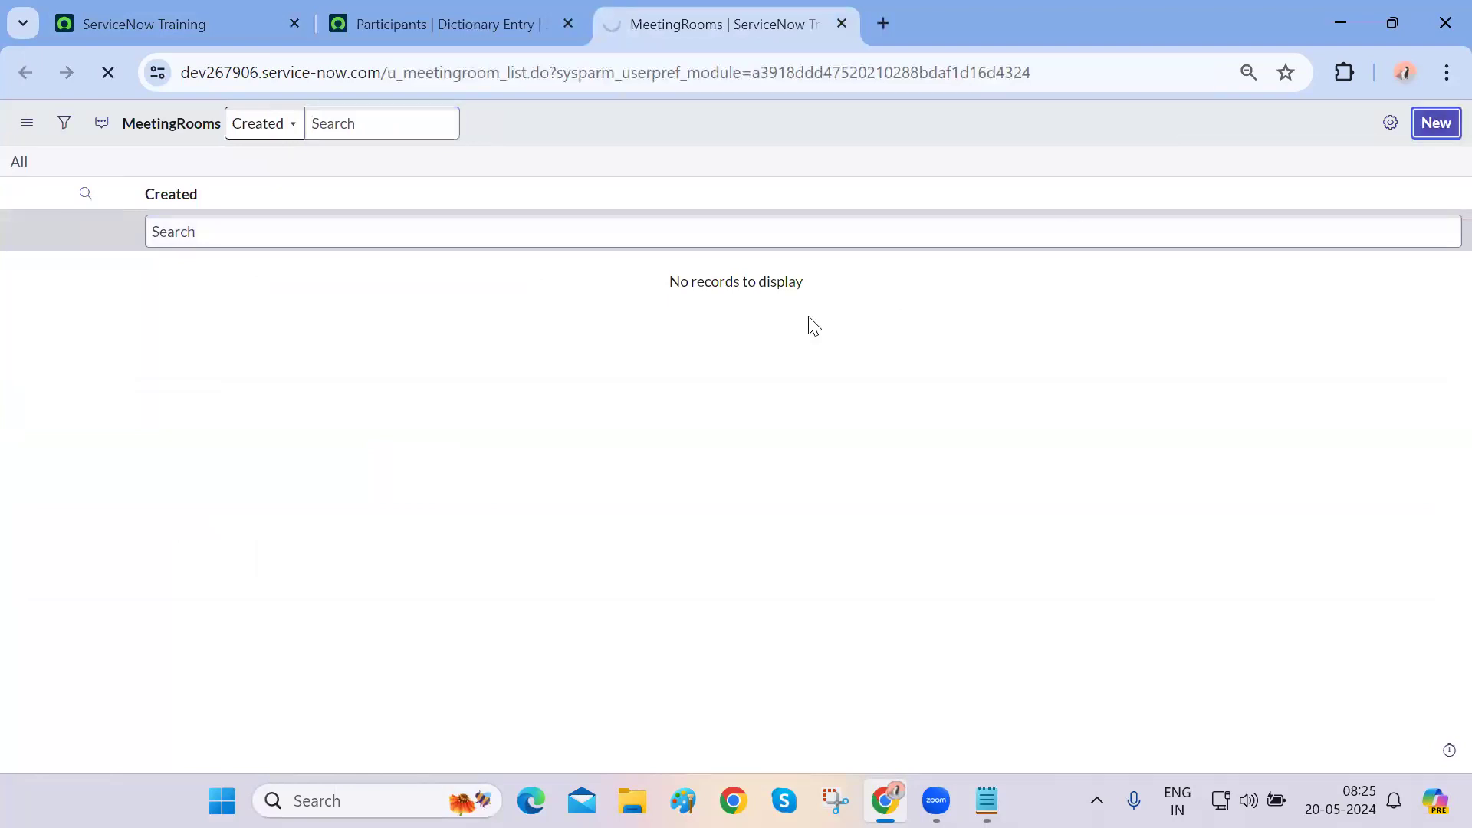
{"action": "left_click", "coordinate": [279, 257]}
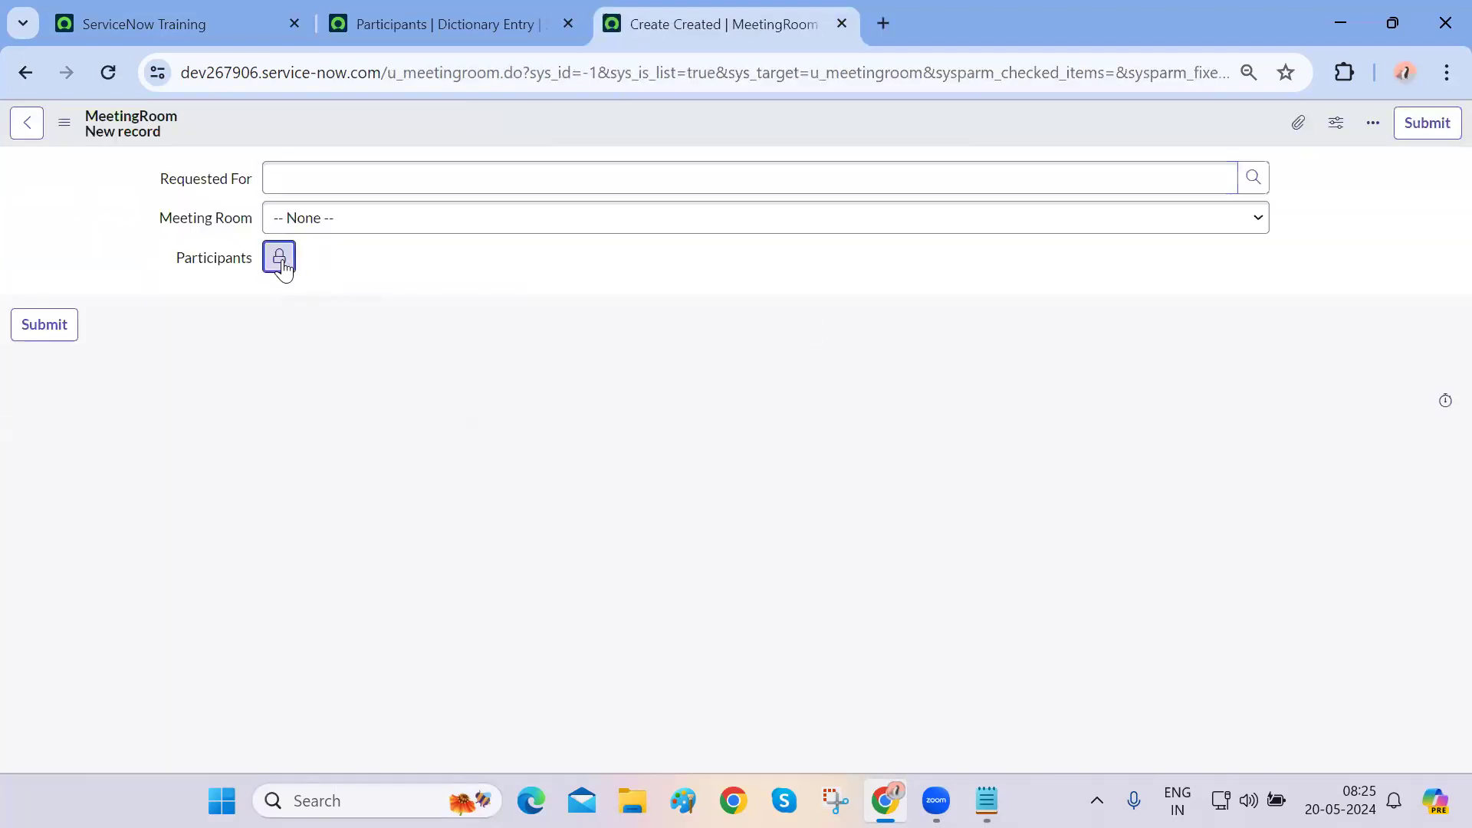
{"action": "left_click", "coordinate": [536, 454]}
{"action": "left_click", "coordinate": [448, 580]}
- In the Participants dictionary entry, set the reference table to User (sys_user) and save the change
{"action": "key", "text": "ctrl+shift+Tab"}
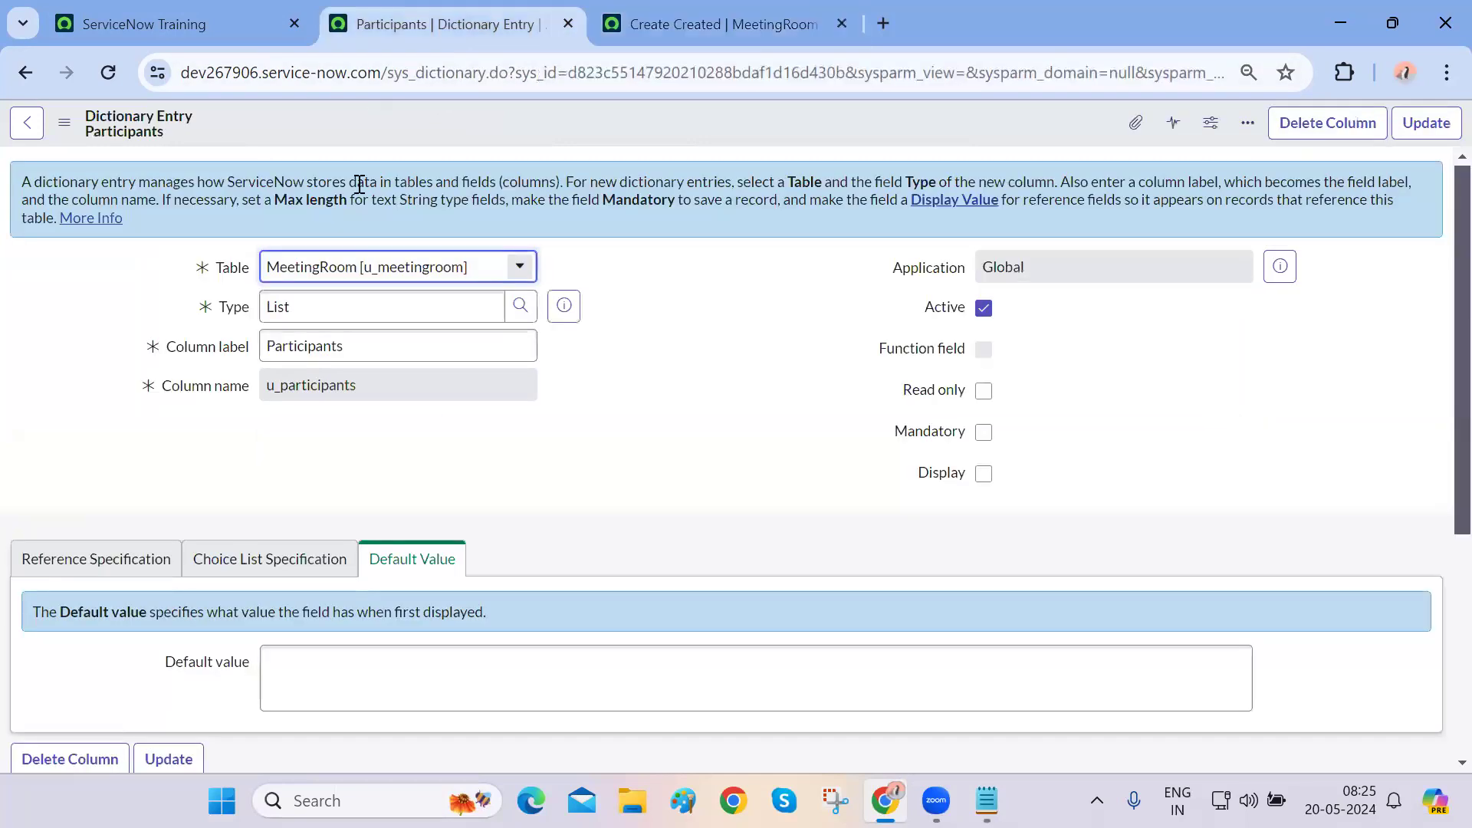
{"action": "scroll", "coordinate": [412, 470], "scroll_direction": "down", "scroll_amount": 1}
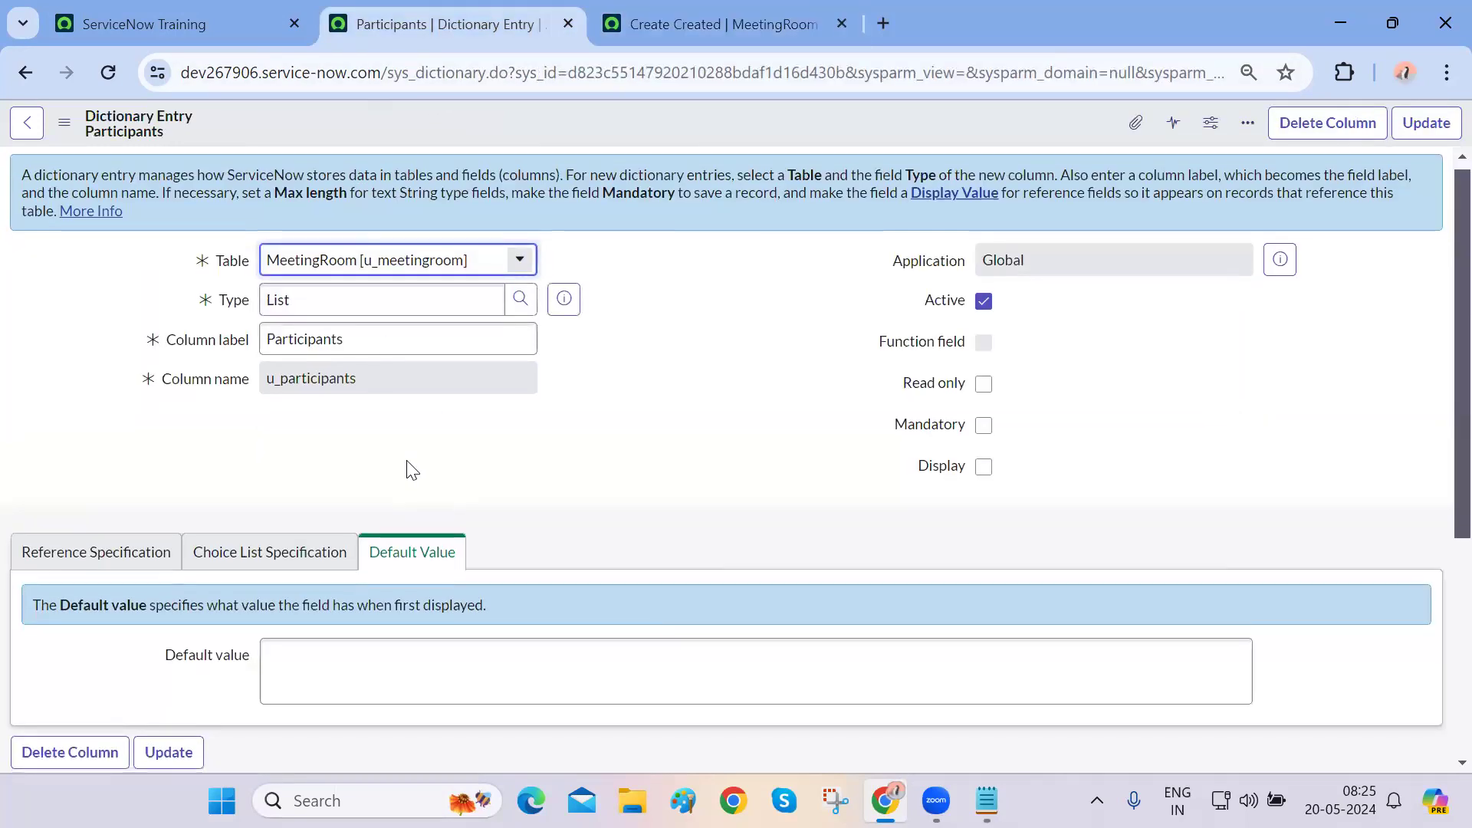
{"action": "scroll", "coordinate": [412, 470], "scroll_direction": "down", "scroll_amount": 4}
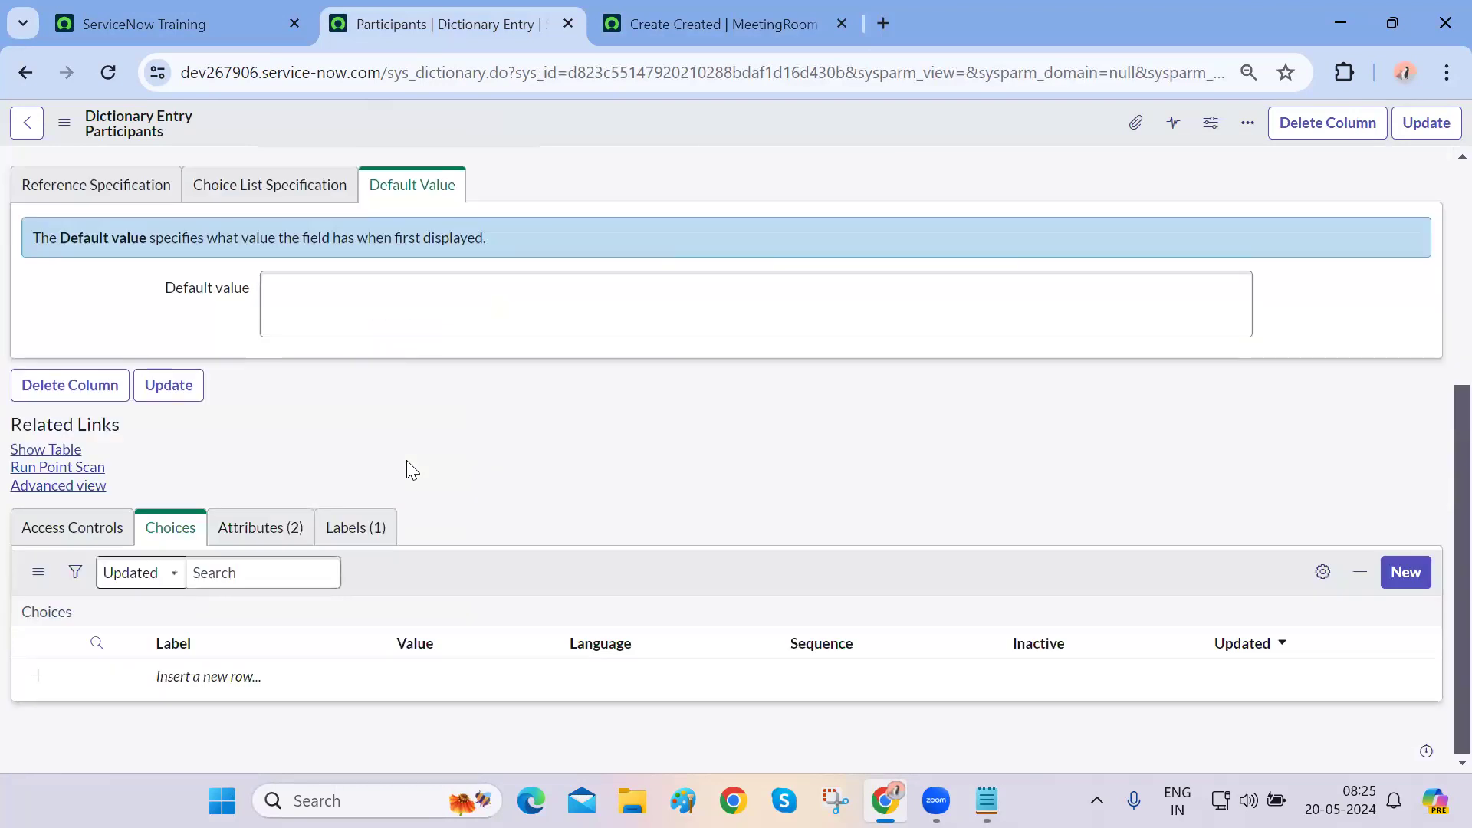
{"action": "scroll", "coordinate": [408, 467], "scroll_direction": "up", "scroll_amount": 3}
{"action": "left_click", "coordinate": [150, 406]}
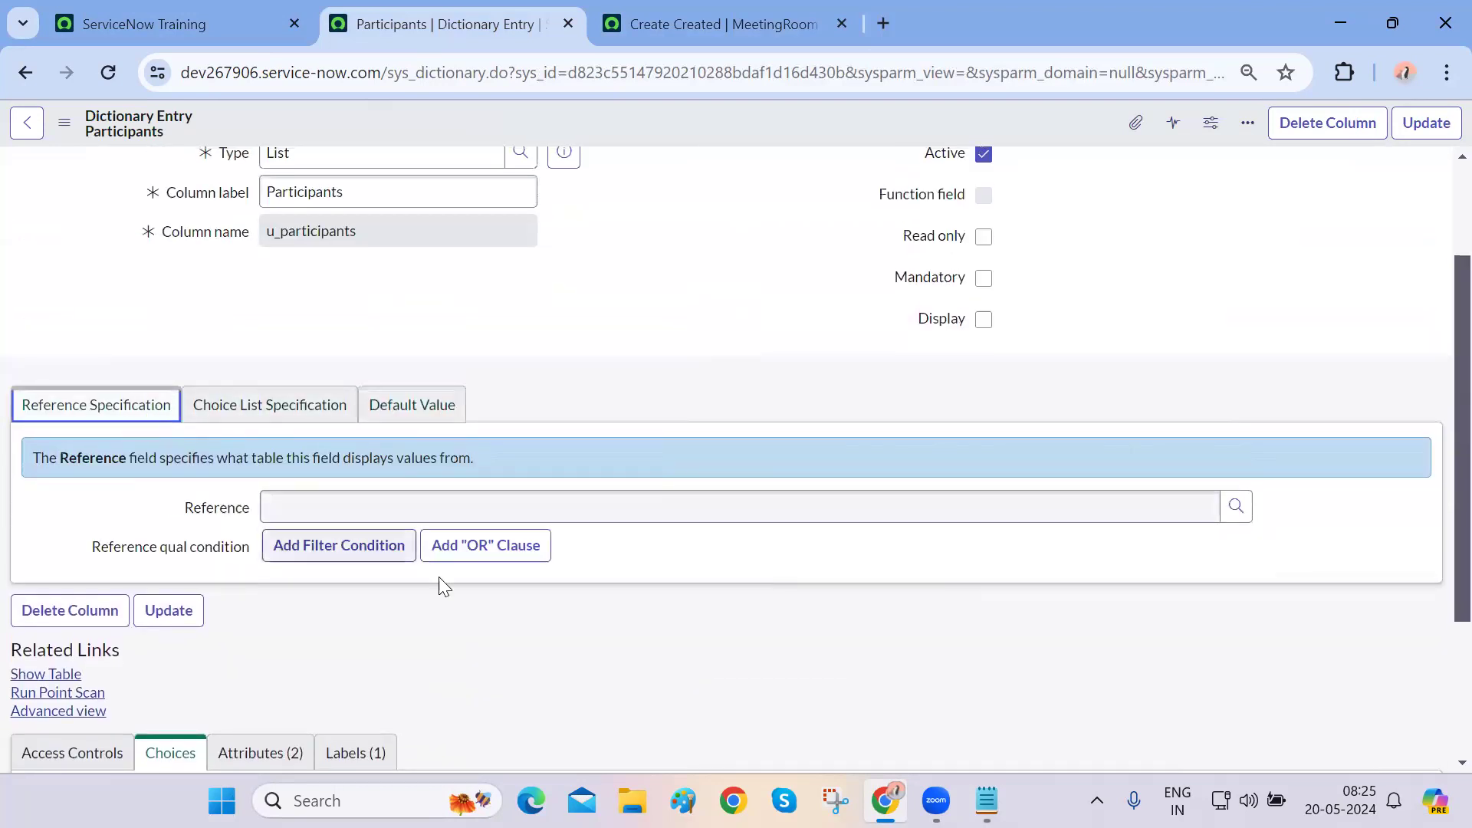
{"action": "left_click", "coordinate": [742, 508]}
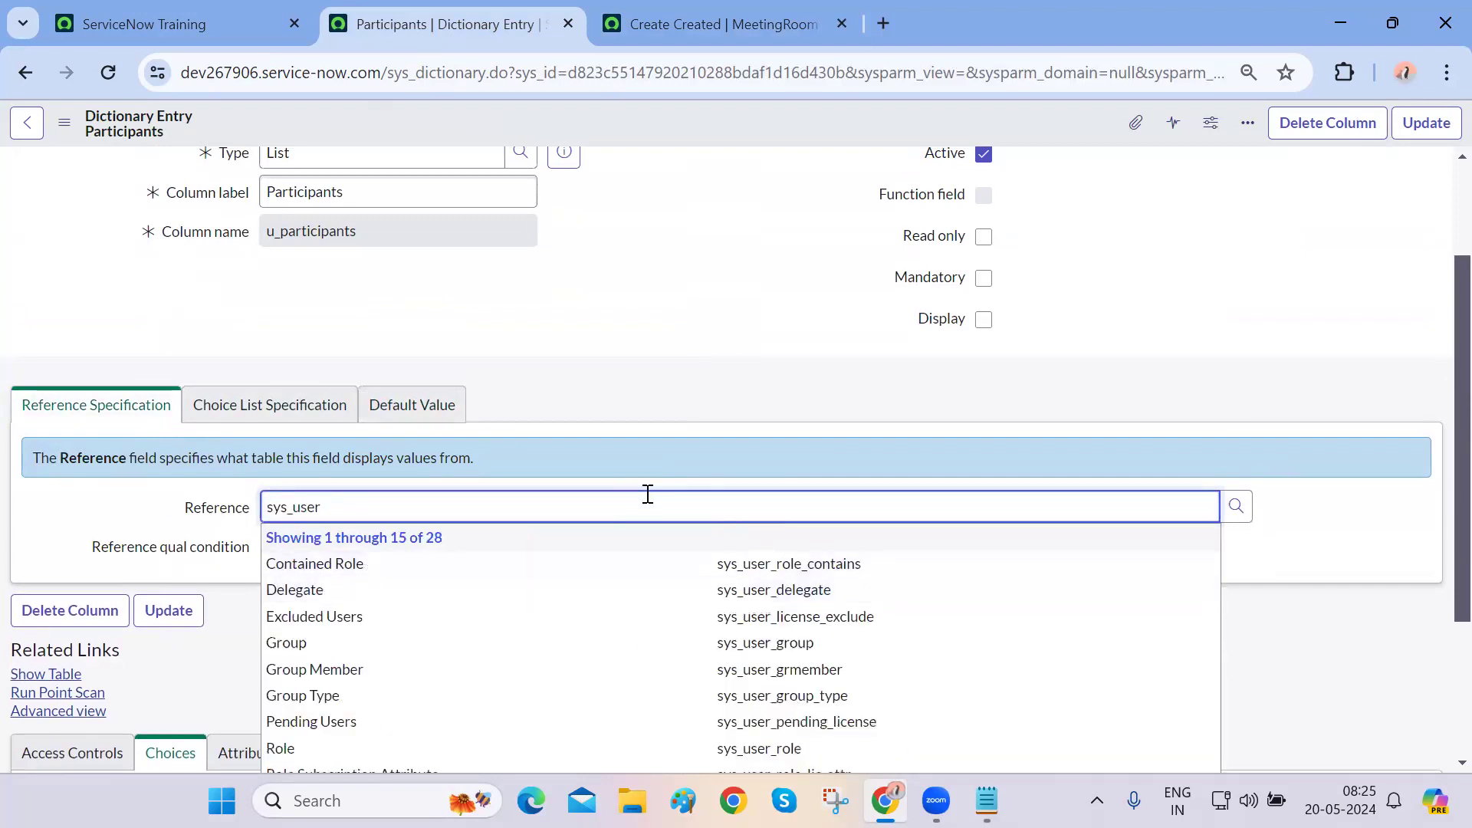
{"action": "scroll", "coordinate": [647, 493], "scroll_direction": "down", "scroll_amount": 2}
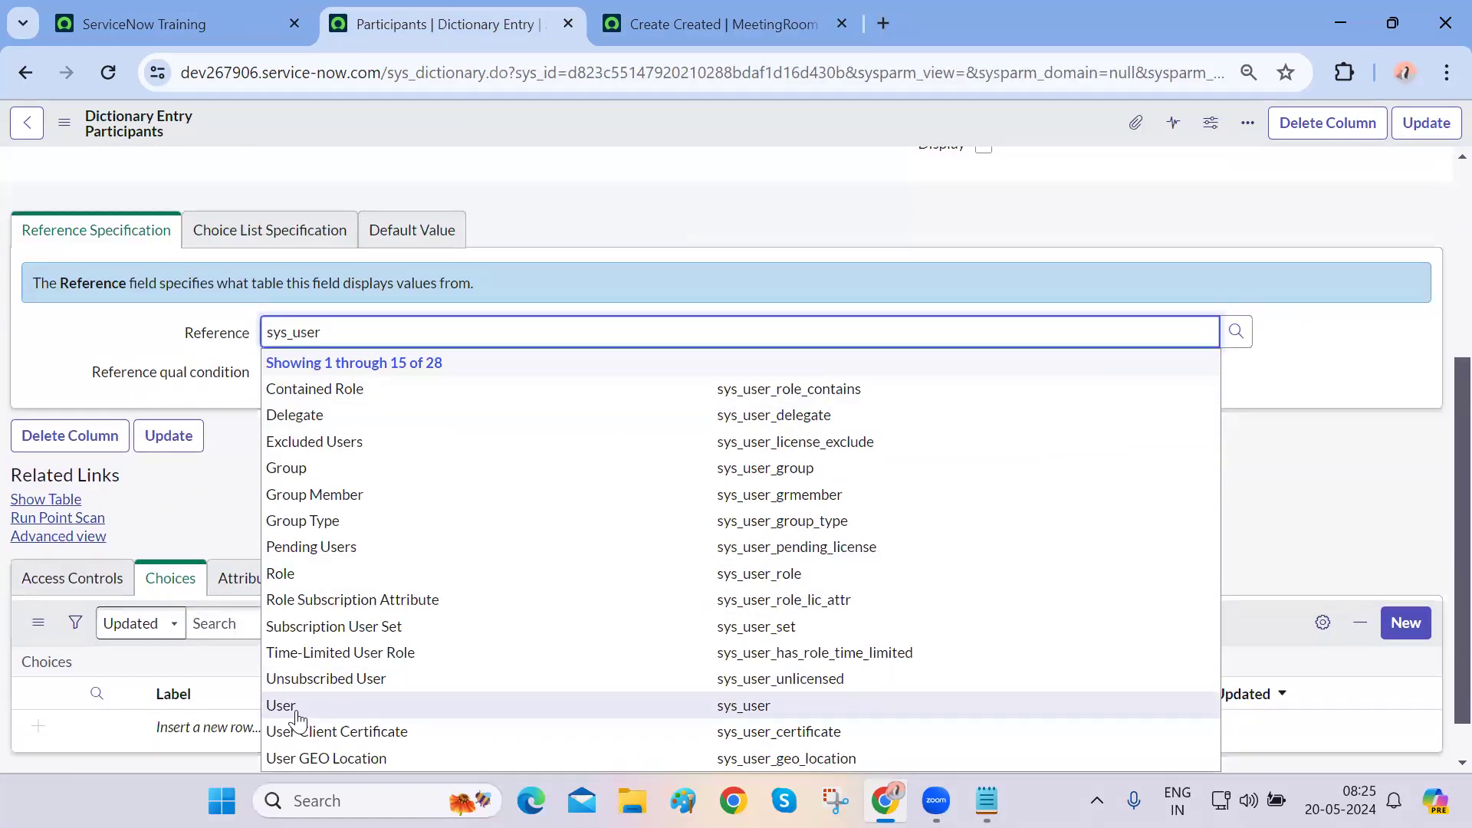
{"action": "left_click", "coordinate": [283, 703]}
{"action": "scroll", "coordinate": [622, 493], "scroll_direction": "up", "scroll_amount": 4}
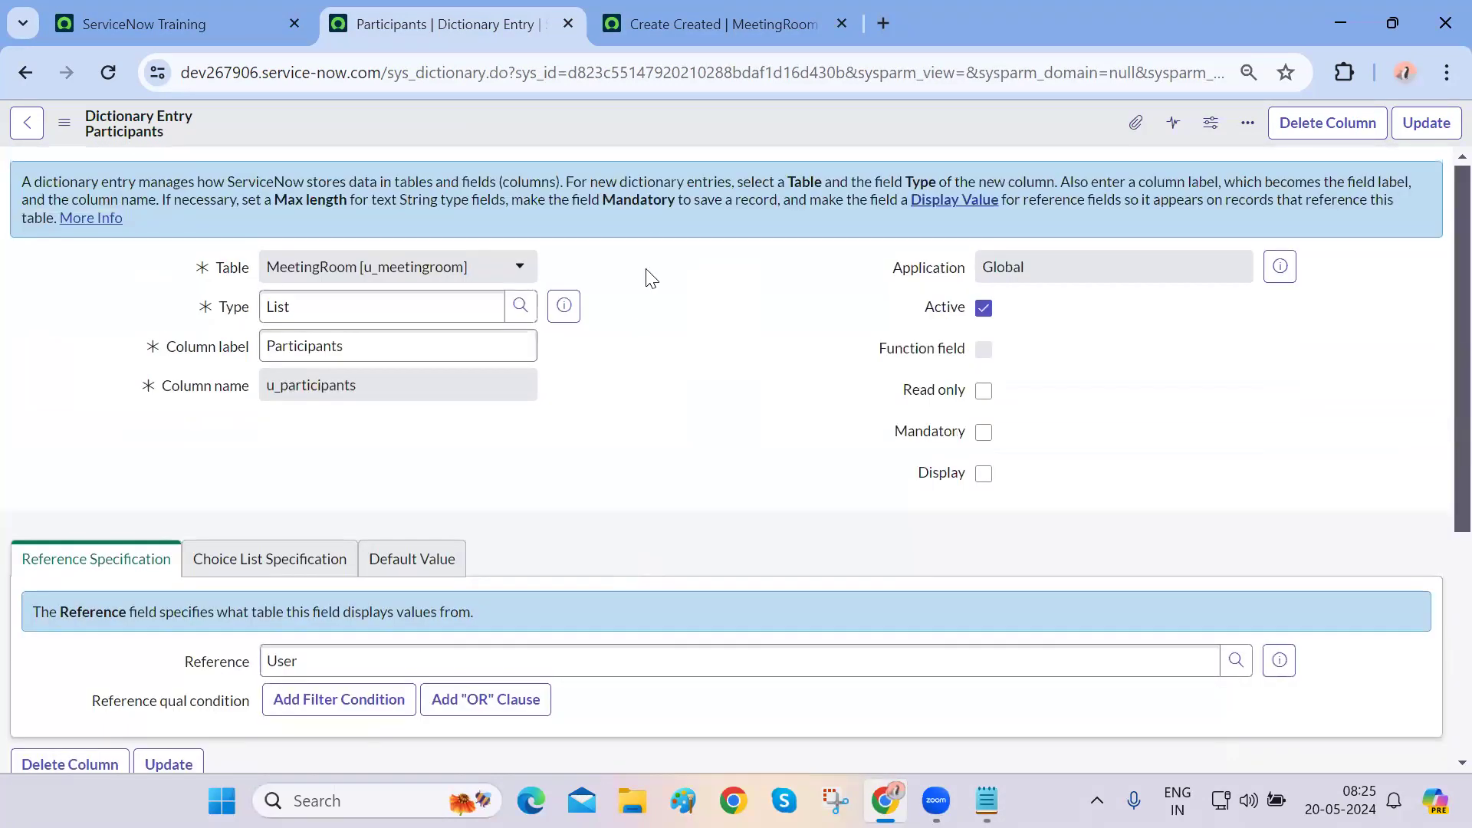
{"action": "right_click", "coordinate": [607, 124]}
{"action": "left_click", "coordinate": [630, 137]}
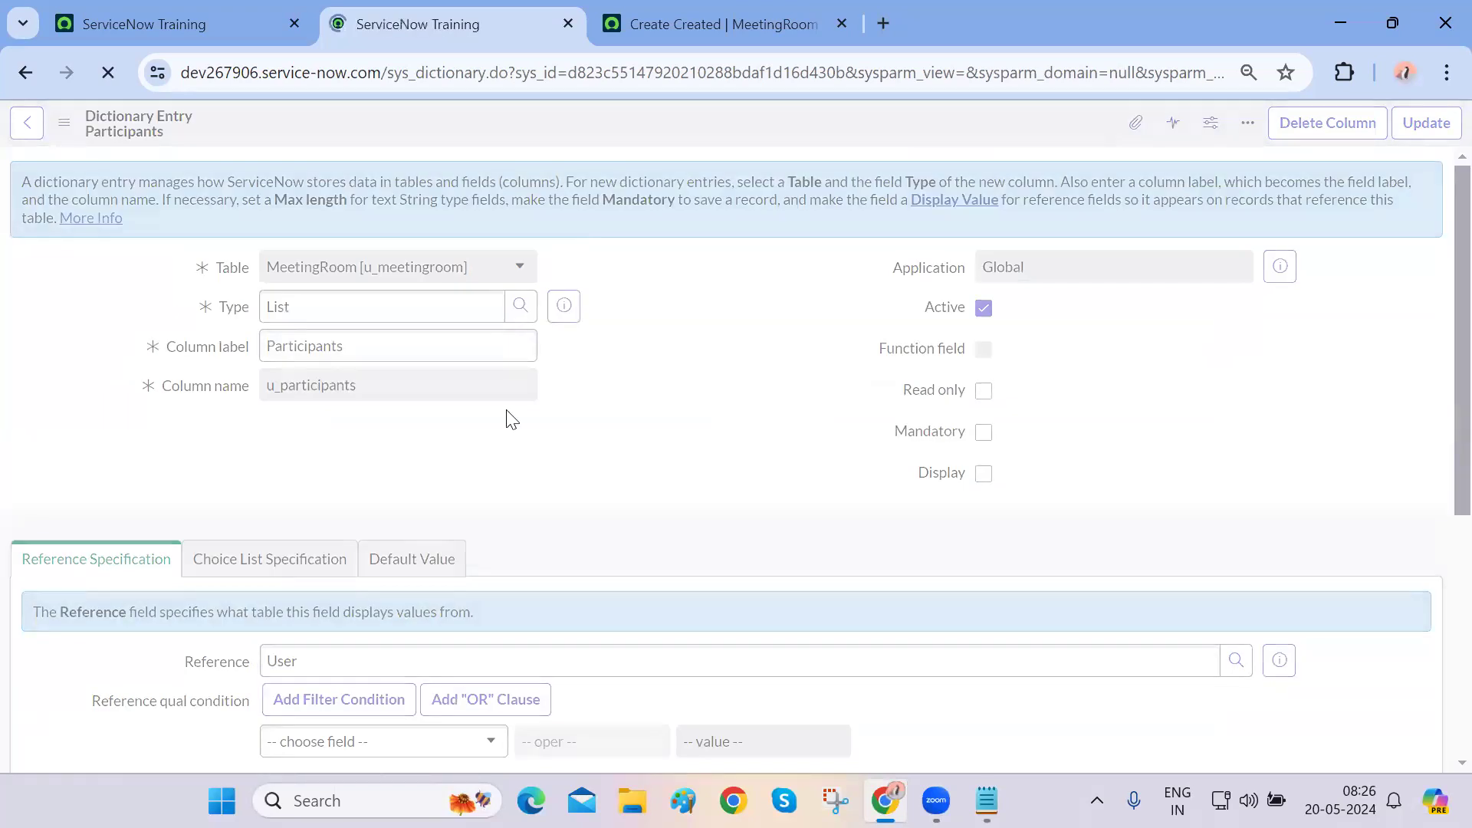
- Reload the new MeetingRoom record form and check the type in the Participants field's dictionary info
{"action": "key", "text": "ctrl+Tab"}
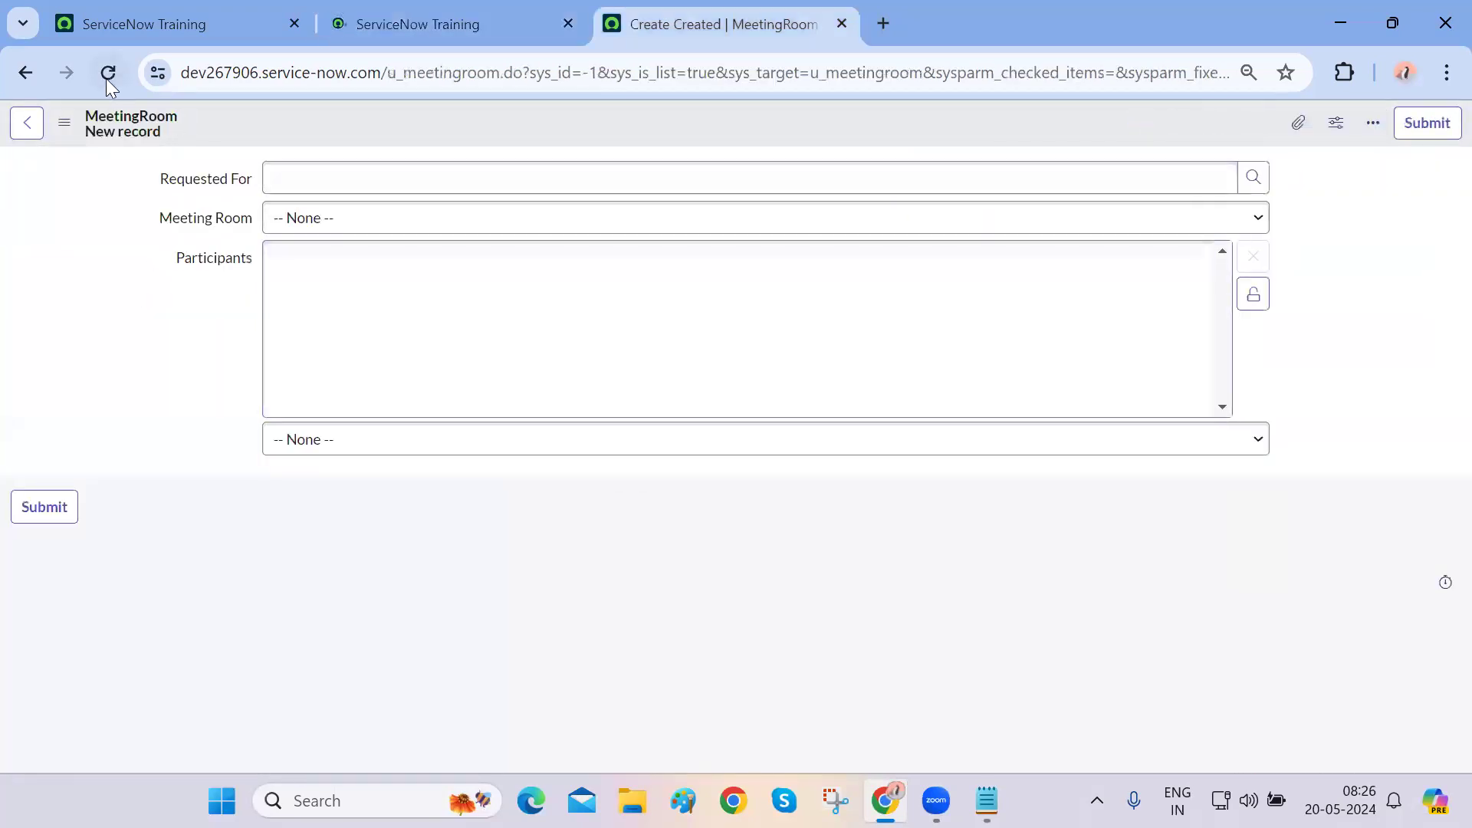
{"action": "left_click", "coordinate": [106, 75]}
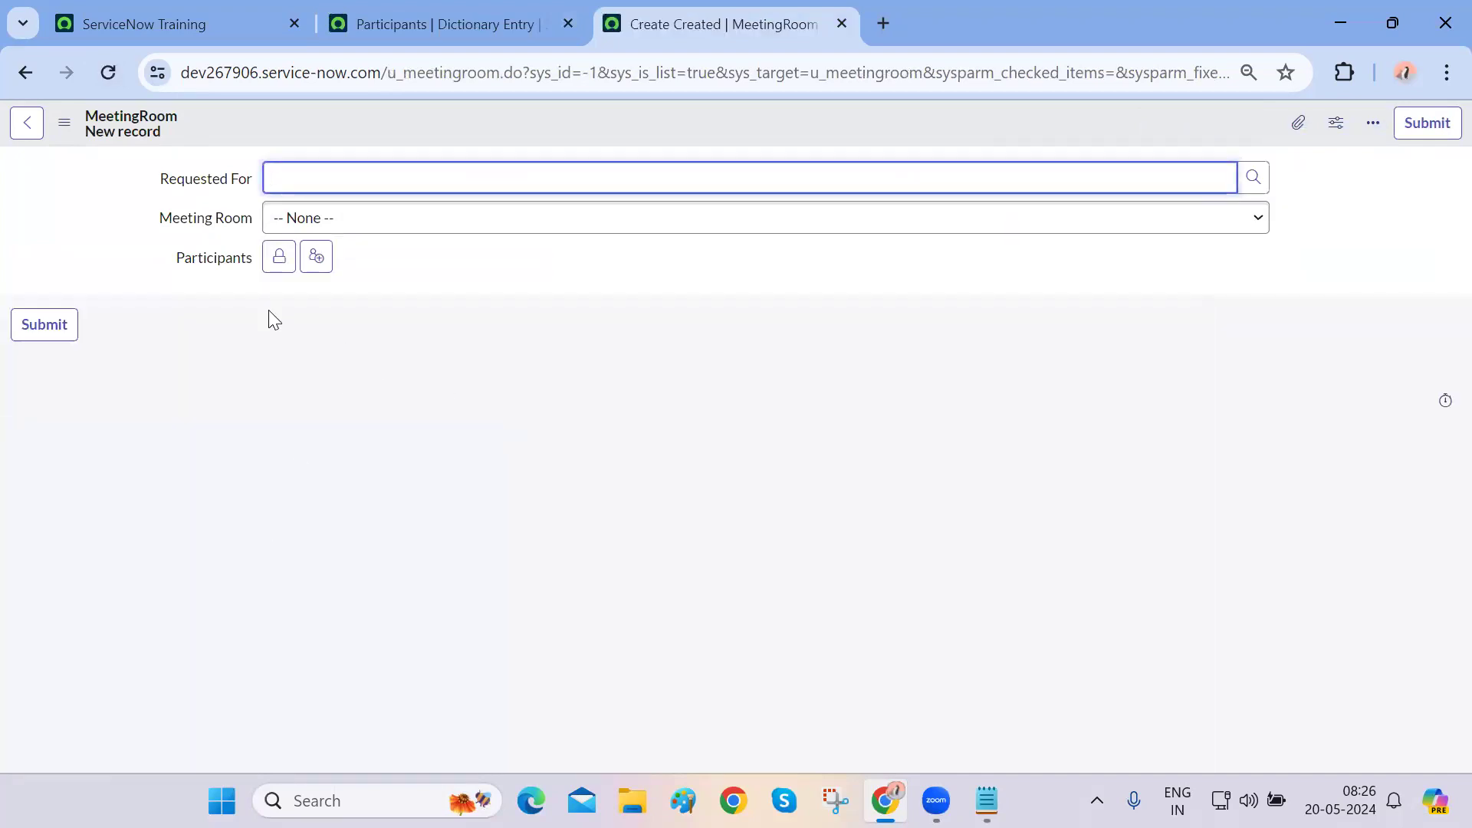
{"action": "right_click", "coordinate": [202, 260]}
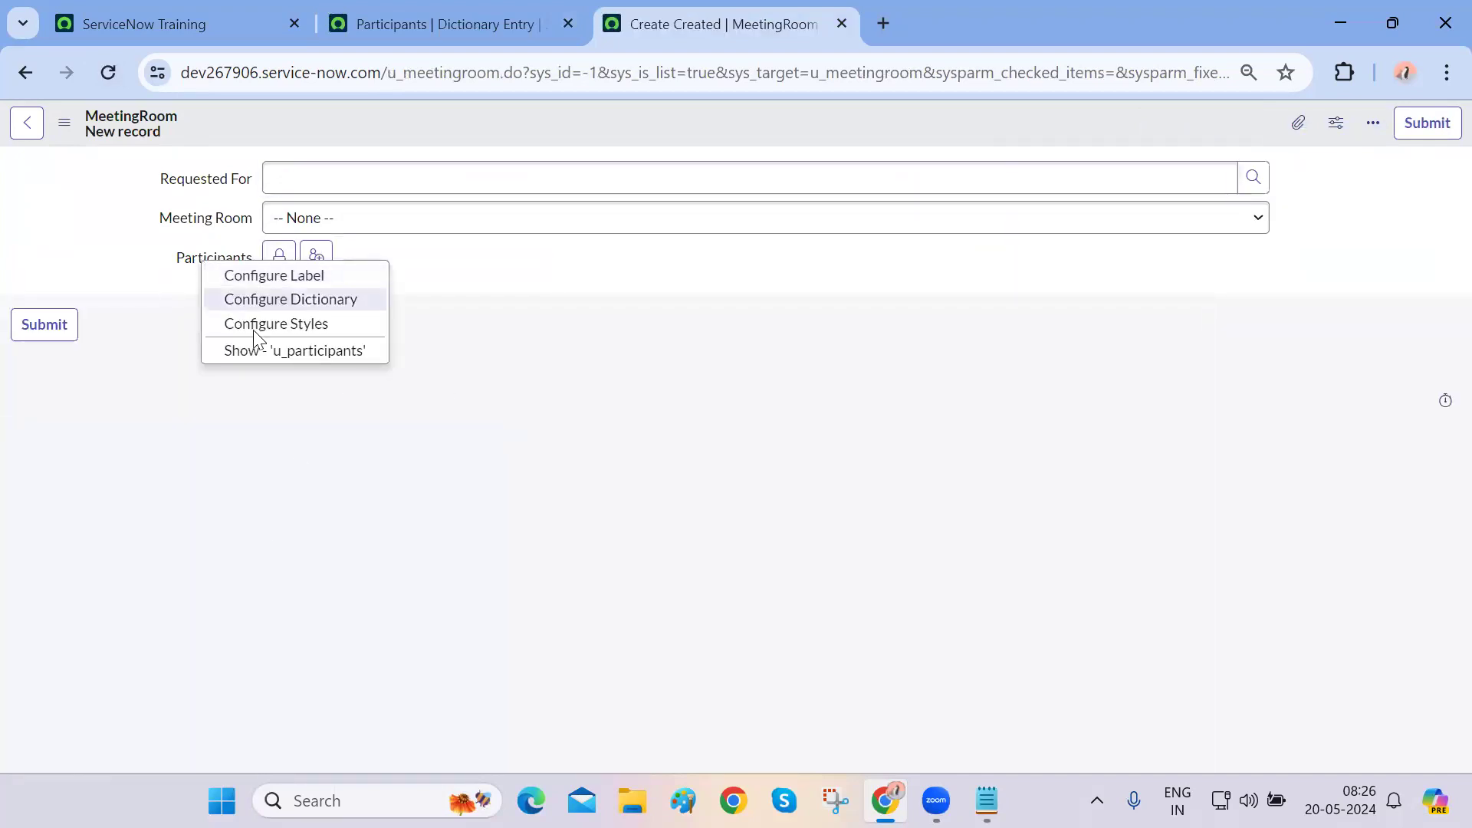
{"action": "left_click", "coordinate": [265, 351]}
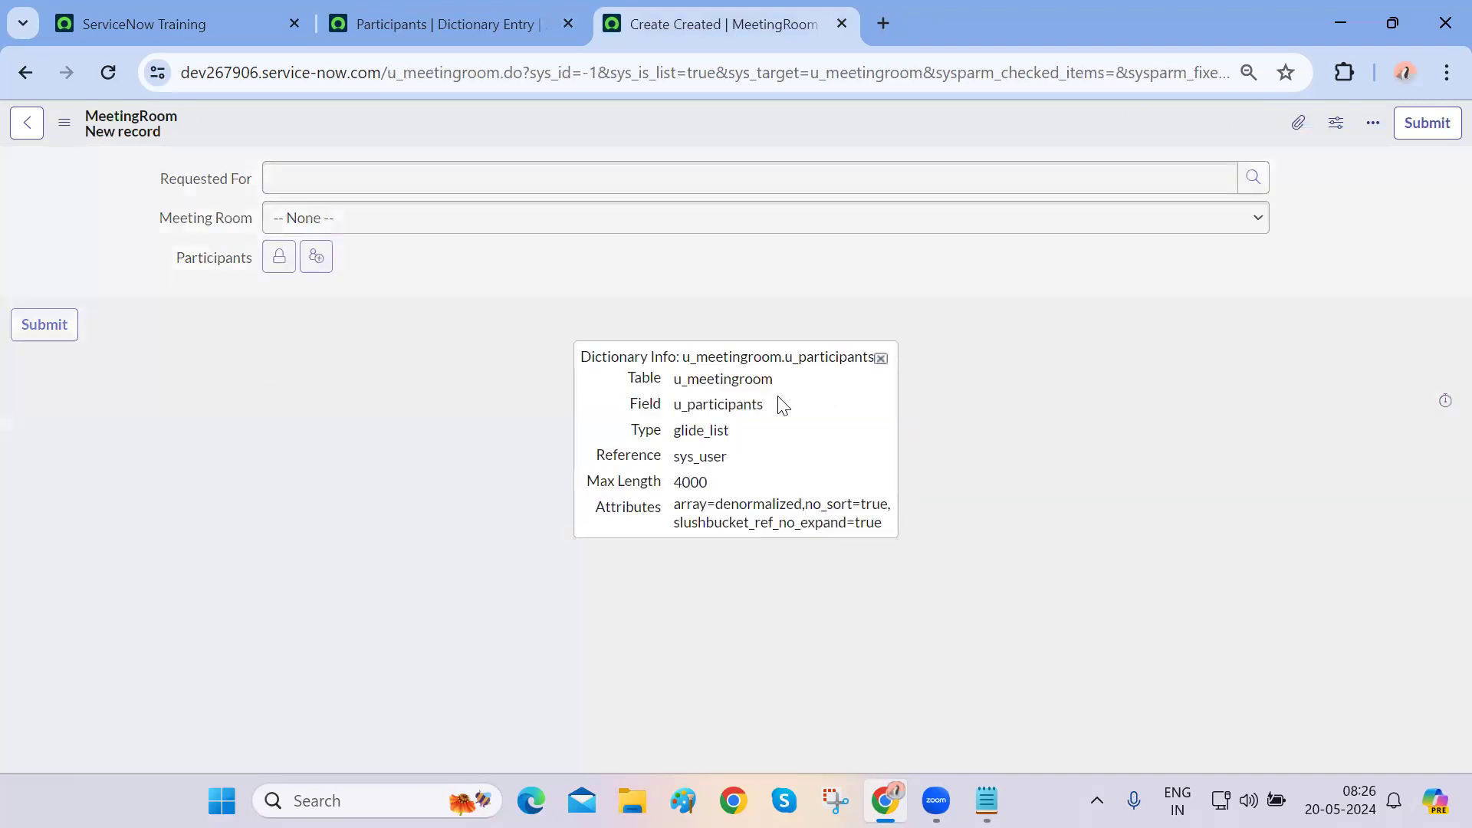
{"action": "double_click", "coordinate": [715, 430]}
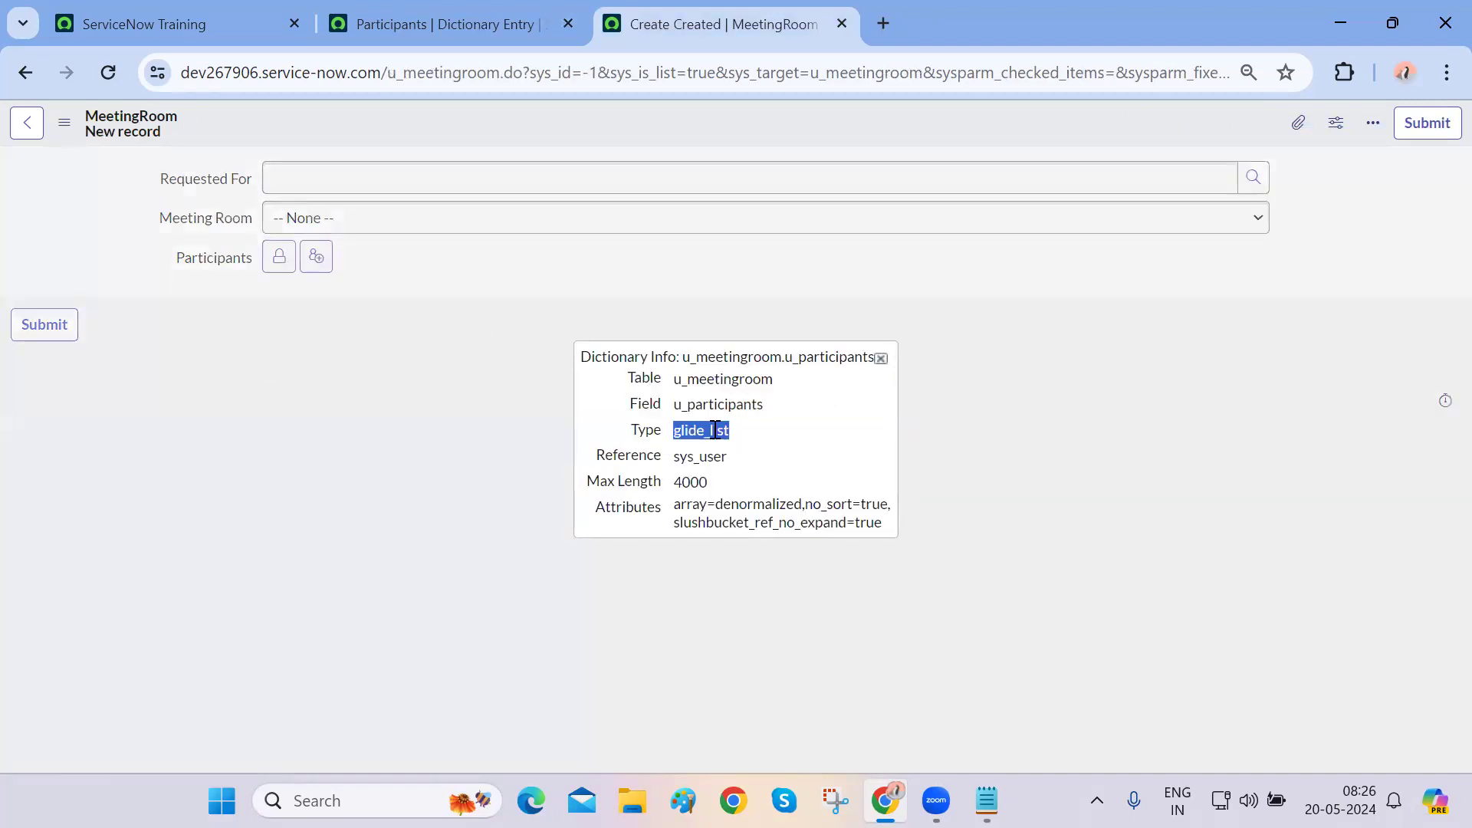
{"action": "left_click", "coordinate": [882, 358]}
- Set Requested For to User 2 and Meeting Room to FF1 in the new record
{"action": "left_click", "coordinate": [1170, 177]}
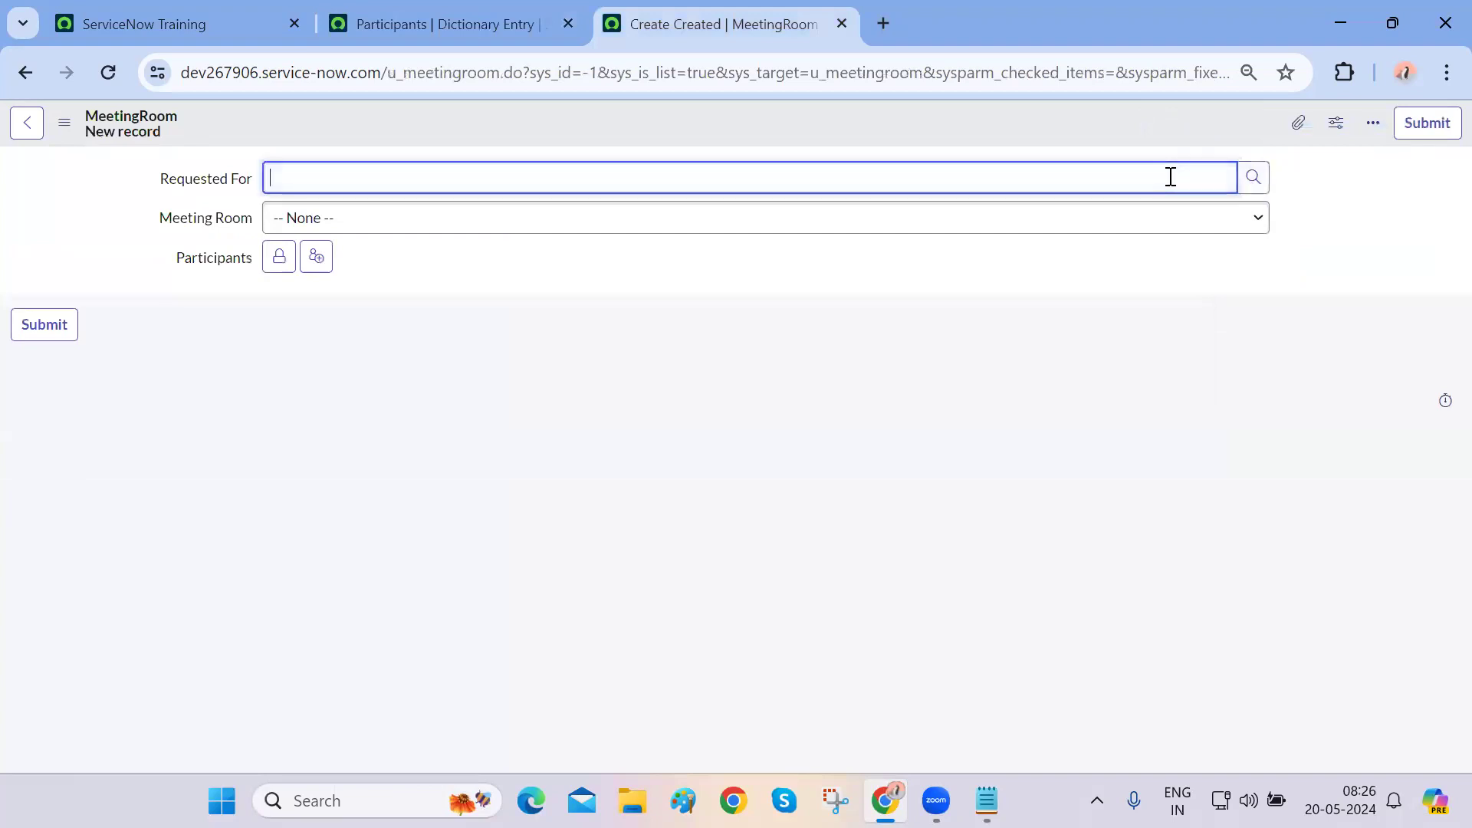
{"action": "type", "text": "user"}
{"action": "left_click", "coordinate": [391, 313]}
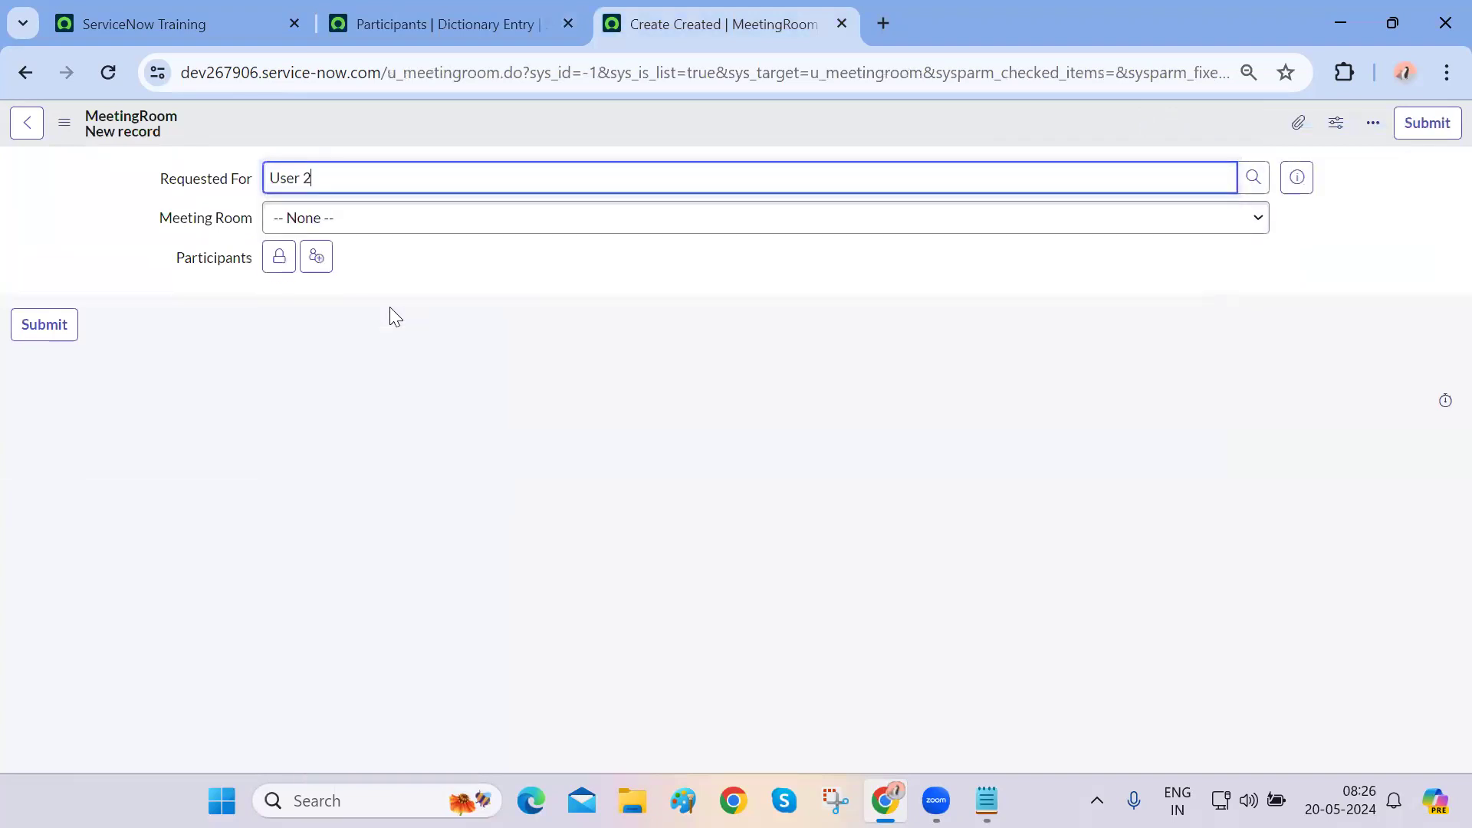
{"action": "left_click", "coordinate": [551, 229]}
{"action": "left_click", "coordinate": [441, 299]}
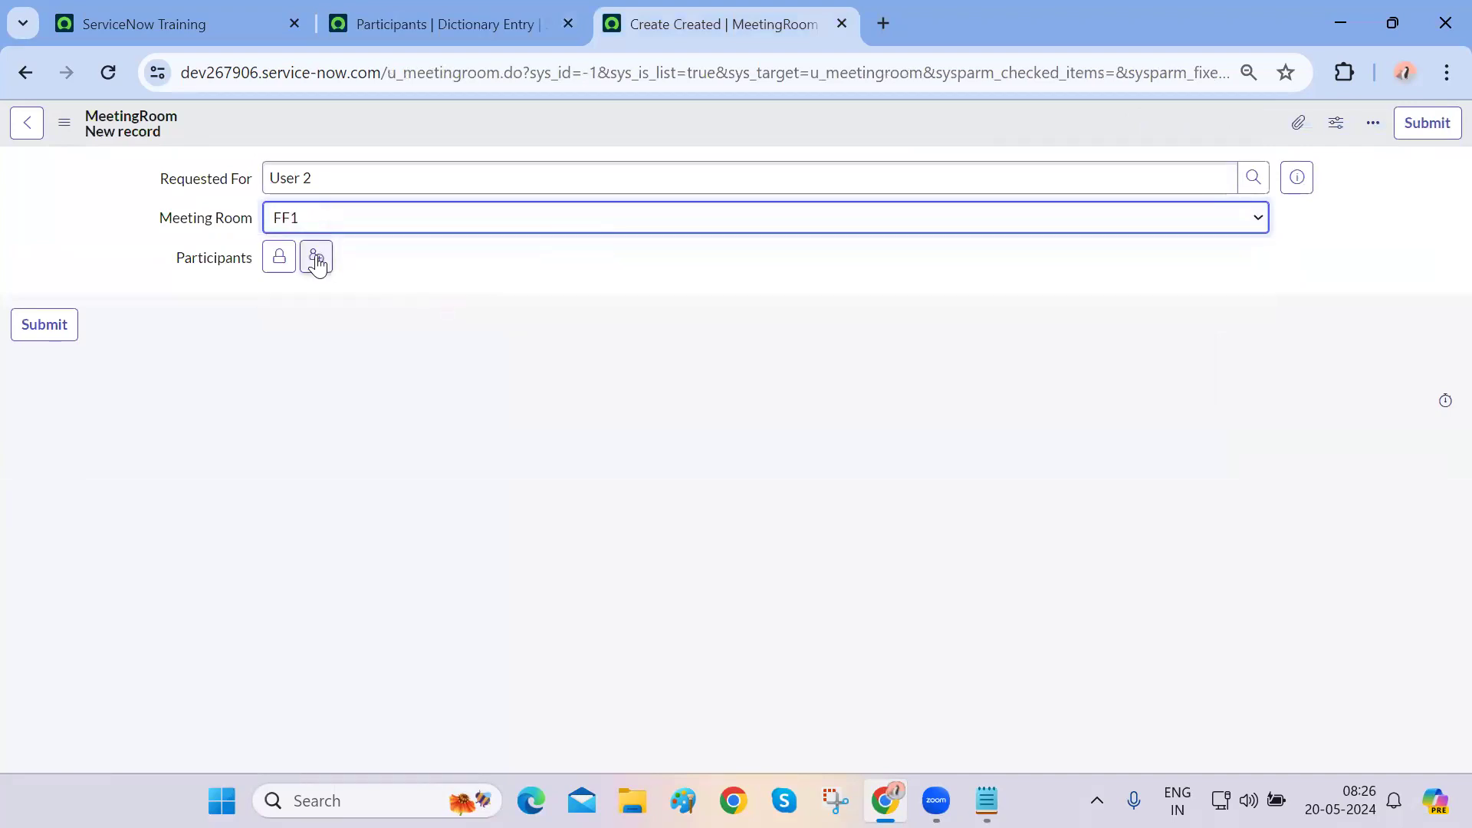
- Unlock Participants and add three people from the "**" wildcard suggestions plus User 9 from the user lookup
{"action": "left_click", "coordinate": [279, 256]}
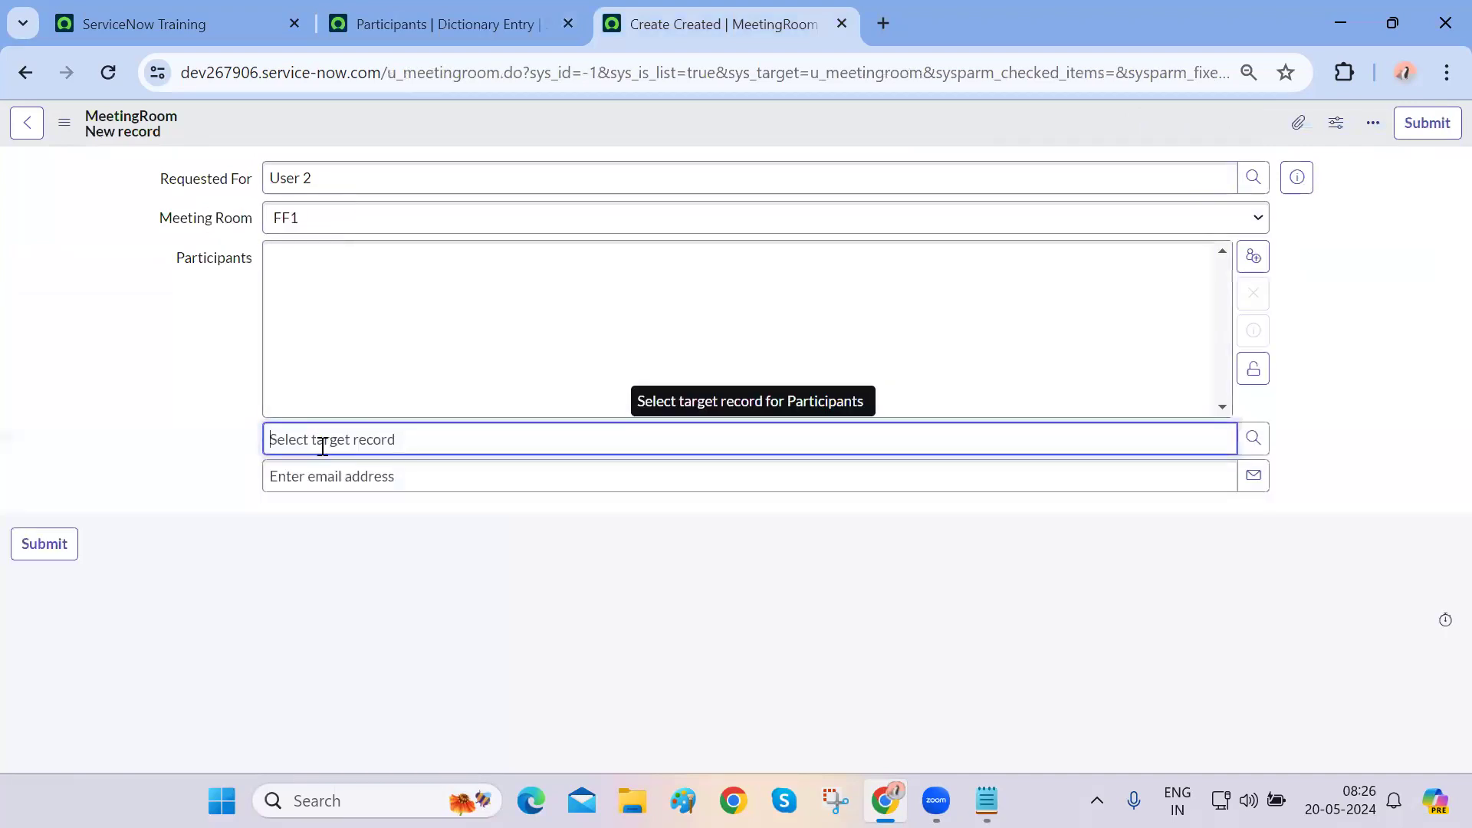
{"action": "type", "text": "**"}
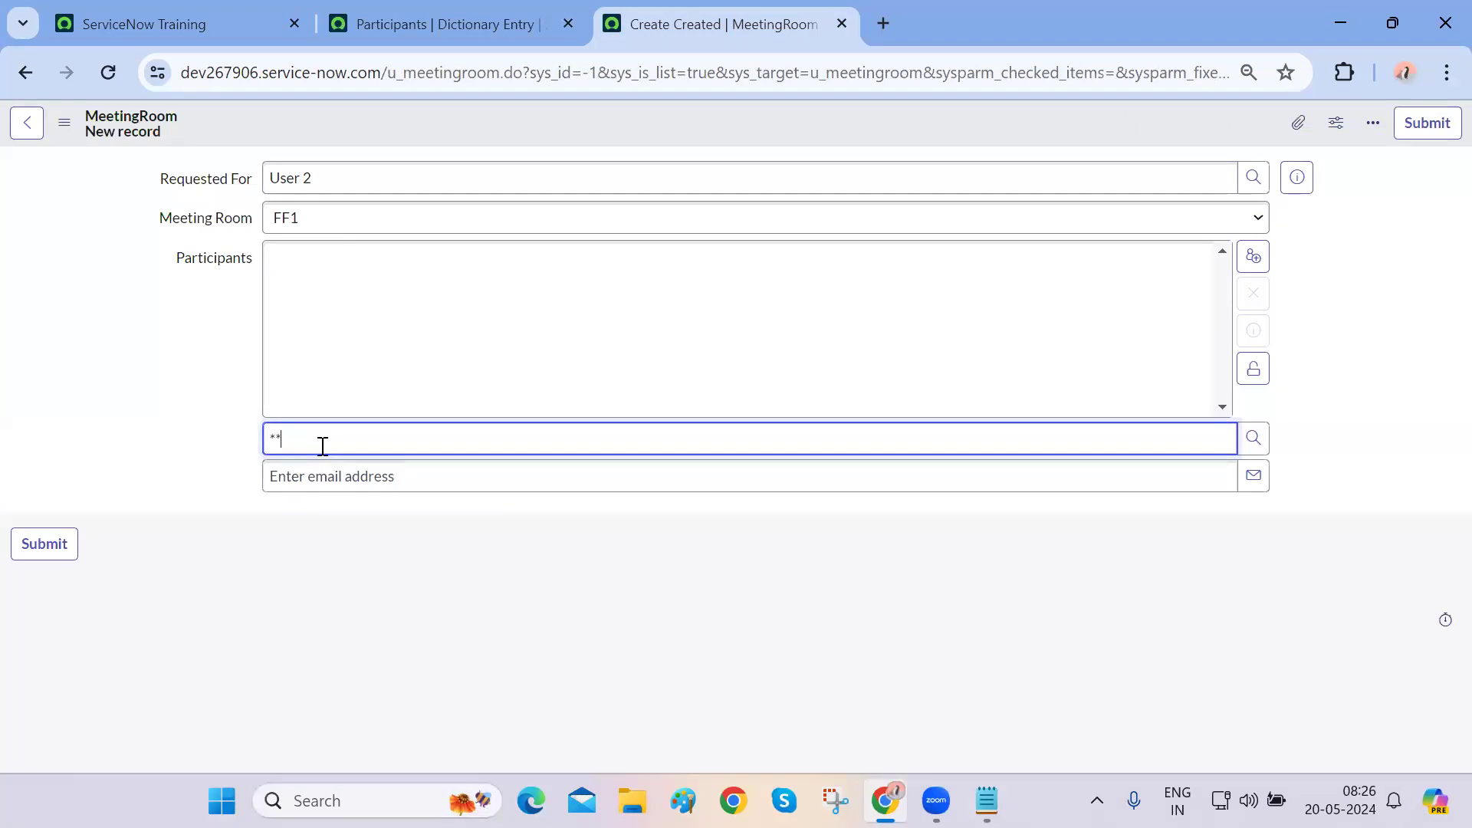
{"action": "left_click", "coordinate": [325, 517]}
{"action": "type", "text": "**"}
{"action": "left_click", "coordinate": [379, 601]}
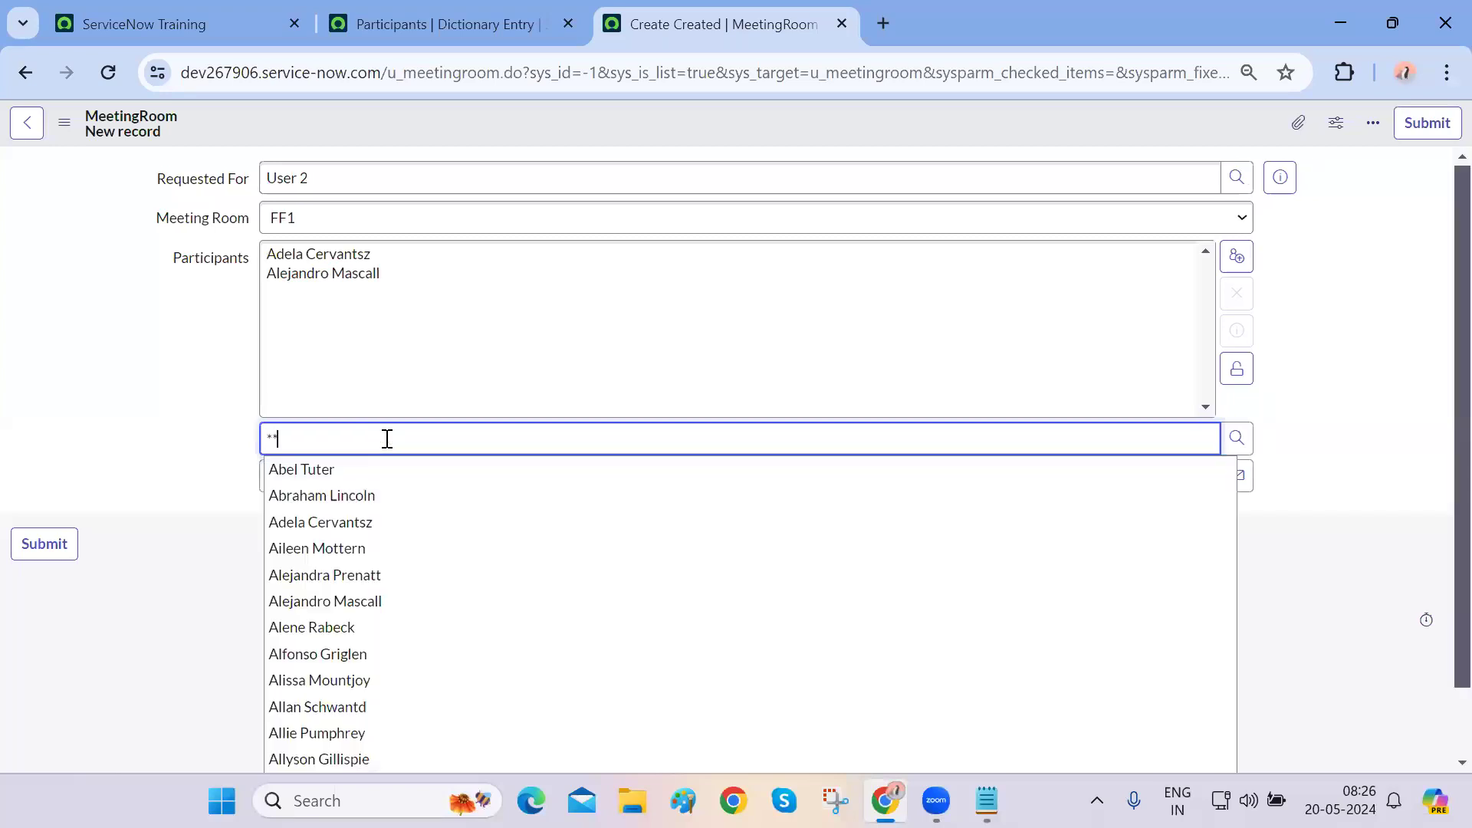
{"action": "left_click", "coordinate": [388, 734]}
{"action": "left_click", "coordinate": [1254, 448]}
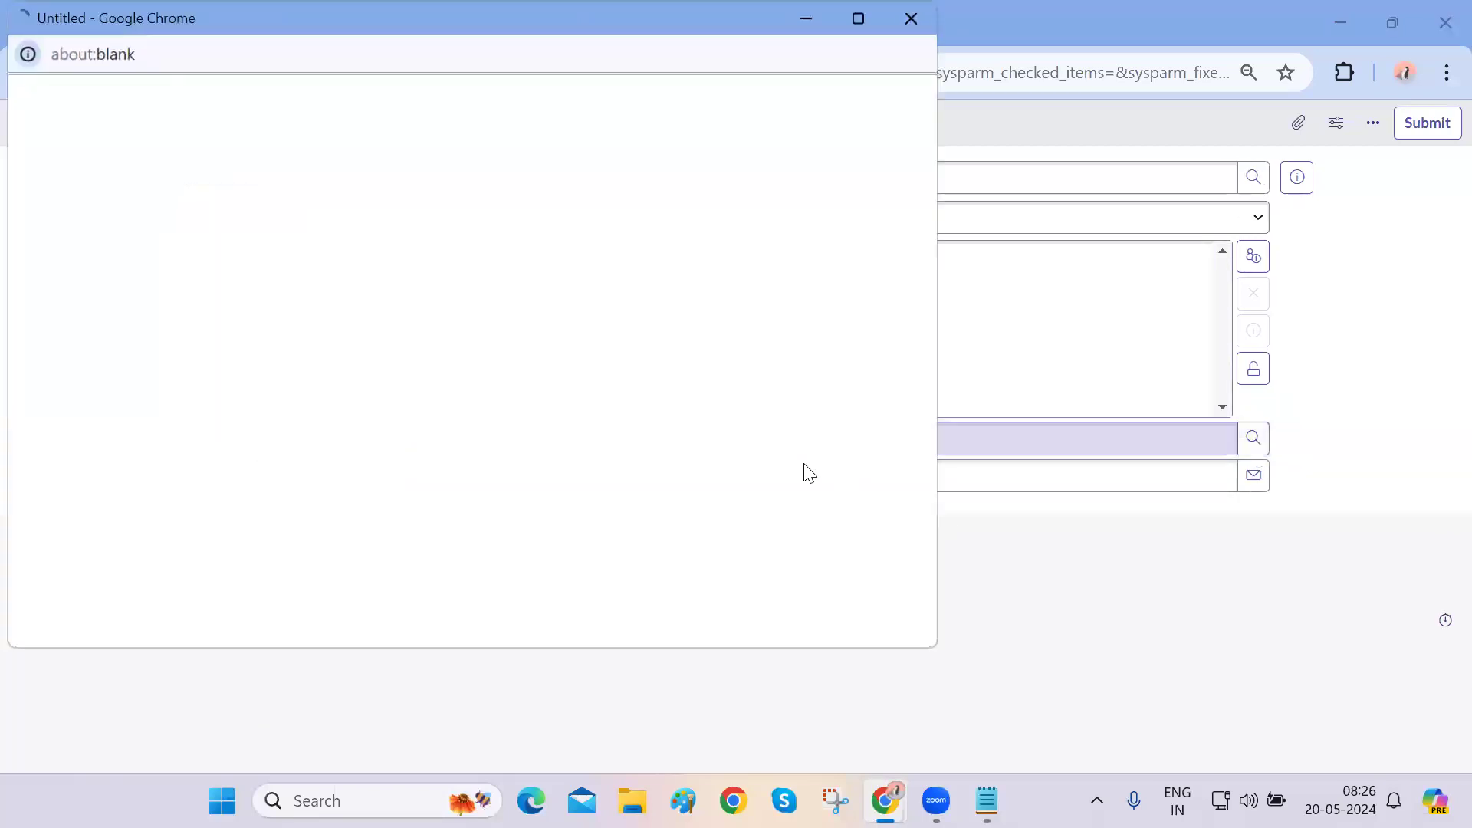
{"action": "left_click", "coordinate": [100, 247]}
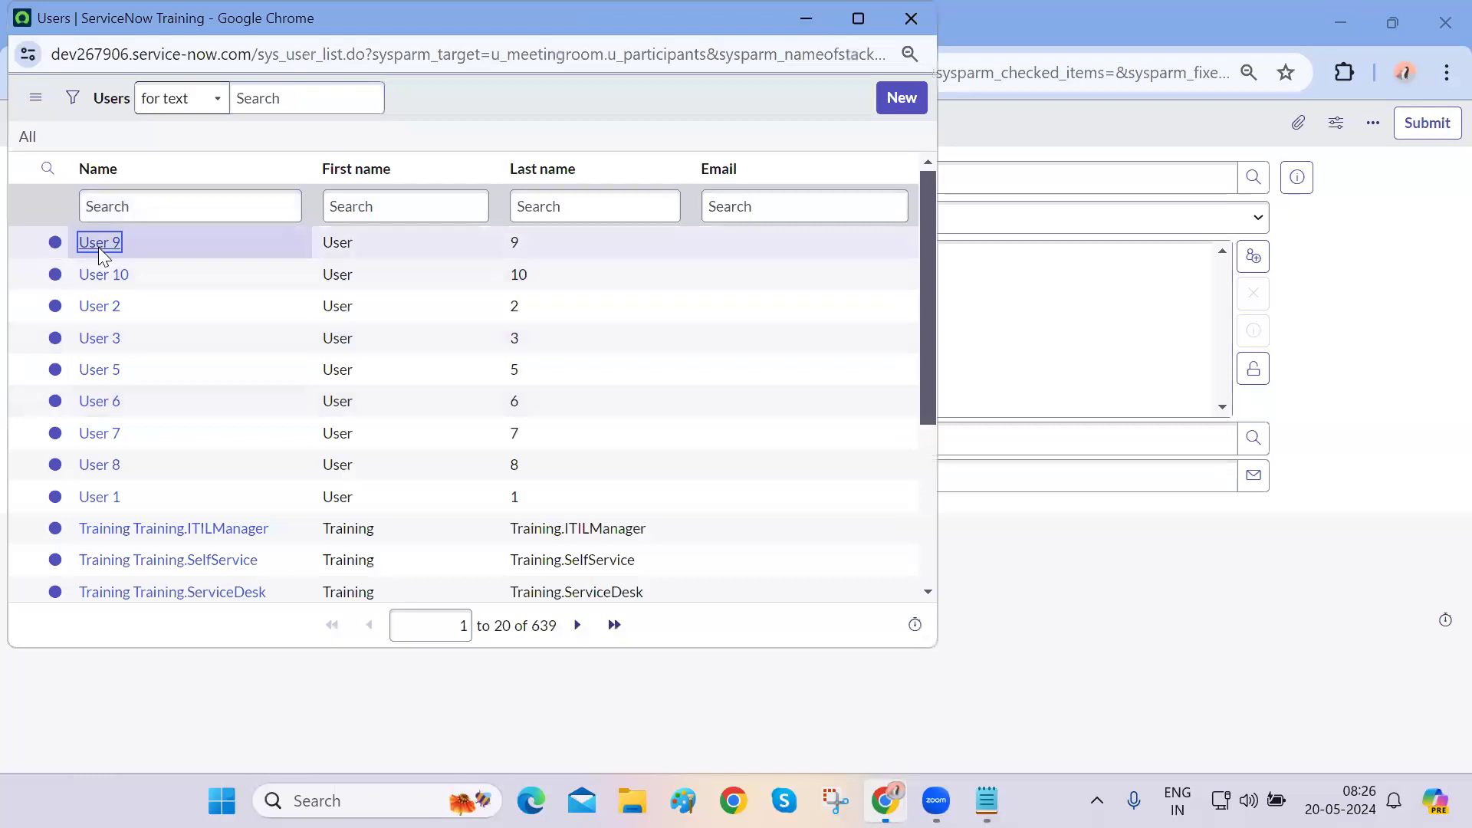
- Lock the Participants list and save the new MeetingRoom record
{"action": "left_click", "coordinate": [1253, 369]}
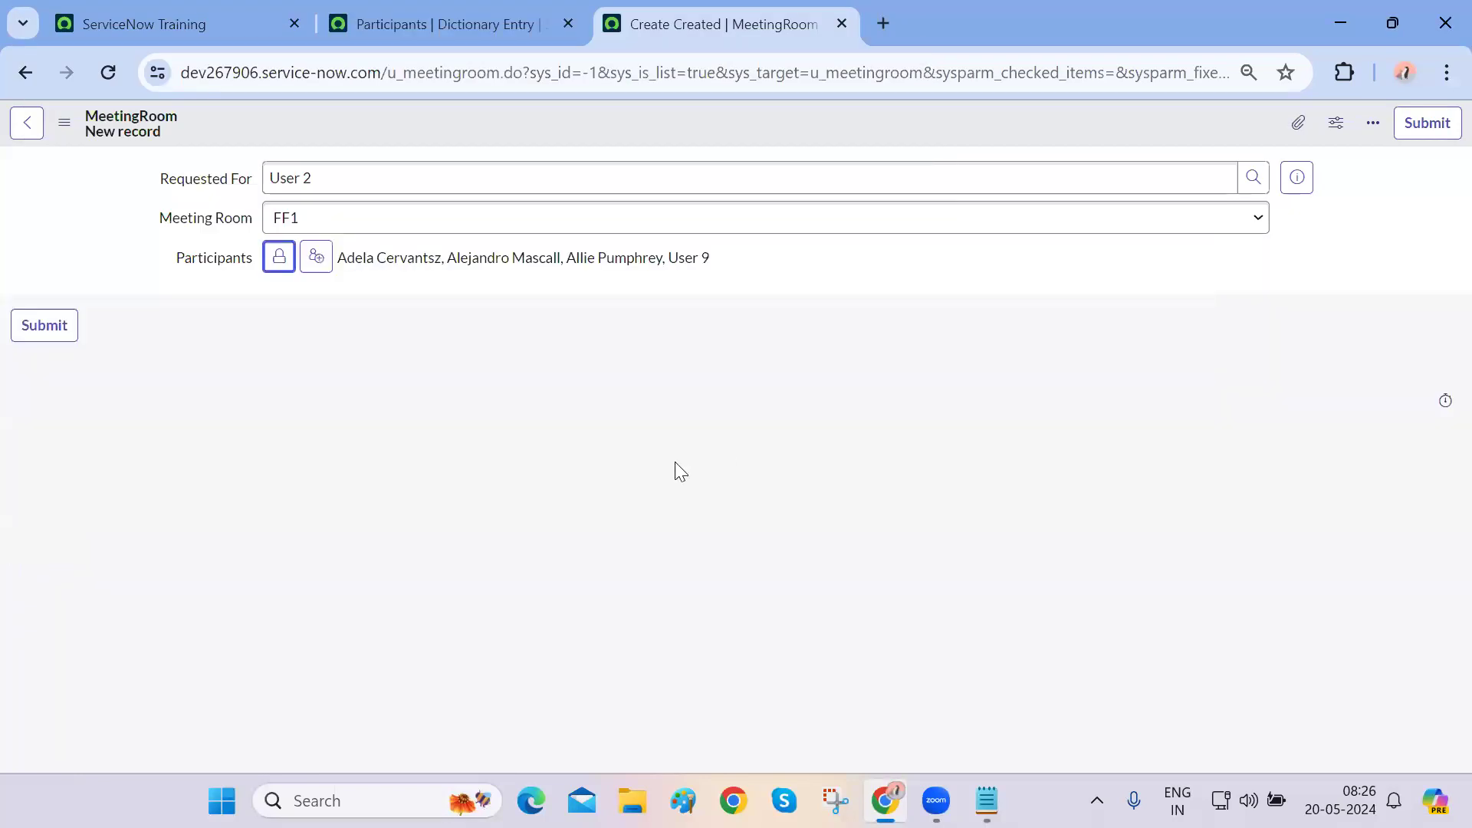
{"action": "right_click", "coordinate": [480, 123]}
{"action": "left_click", "coordinate": [499, 139]}
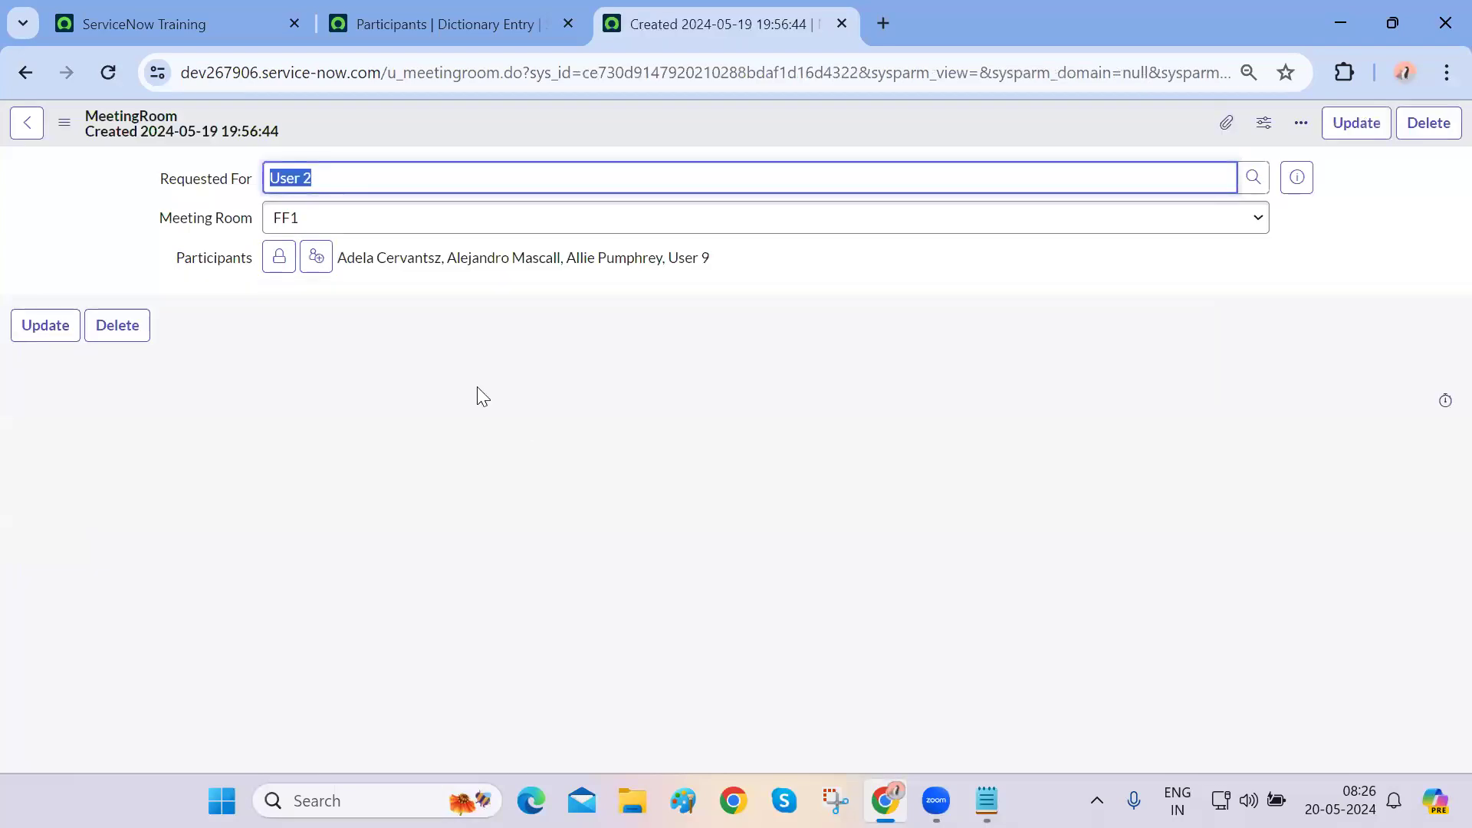
{"action": "triple_click", "coordinate": [194, 180]}
{"action": "left_click", "coordinate": [193, 180]}
{"action": "left_click", "coordinate": [180, 222]}
{"action": "triple_click", "coordinate": [182, 224]}
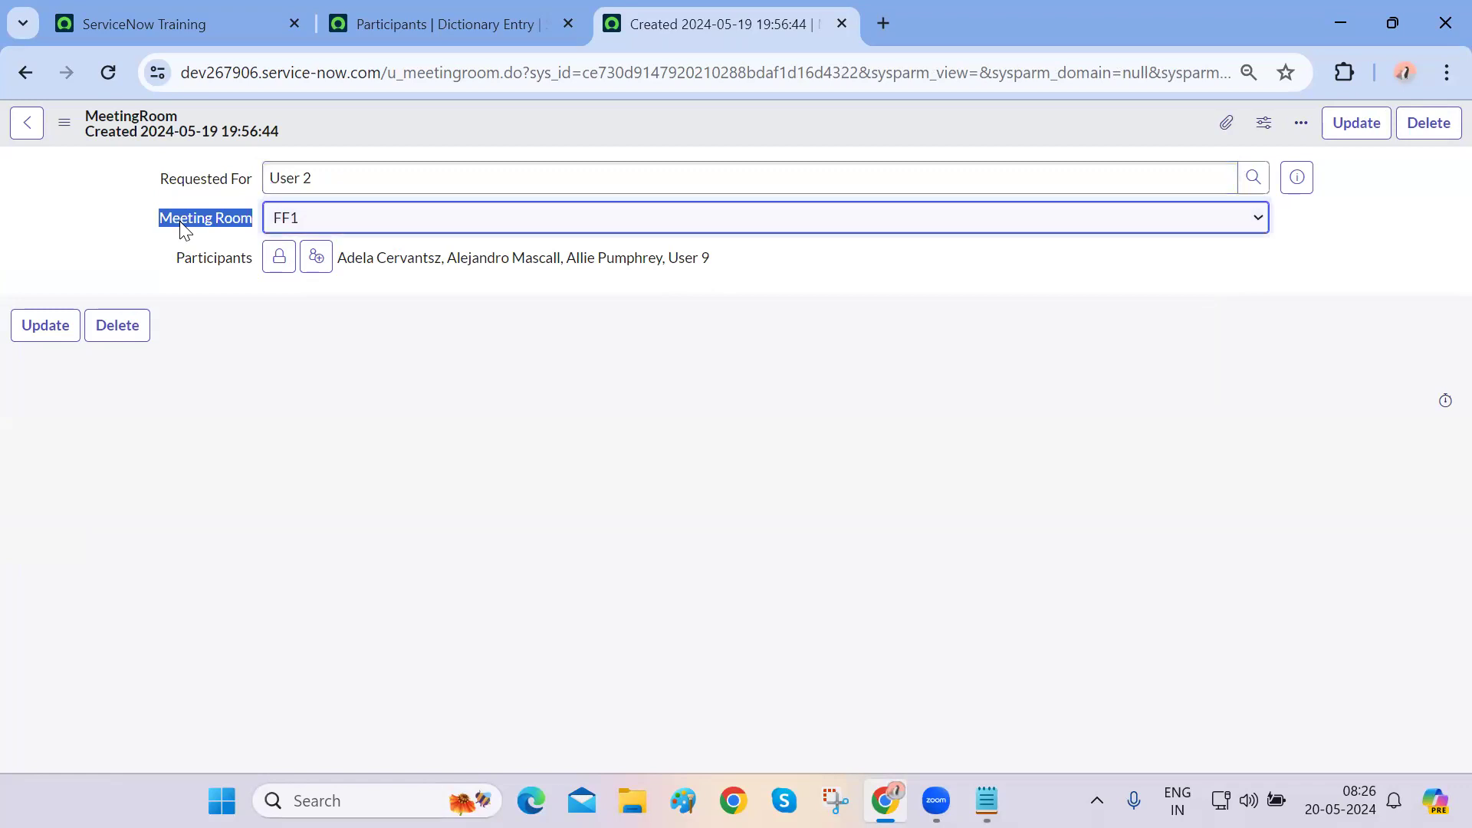
{"action": "triple_click", "coordinate": [192, 261]}
{"action": "left_click", "coordinate": [277, 371]}
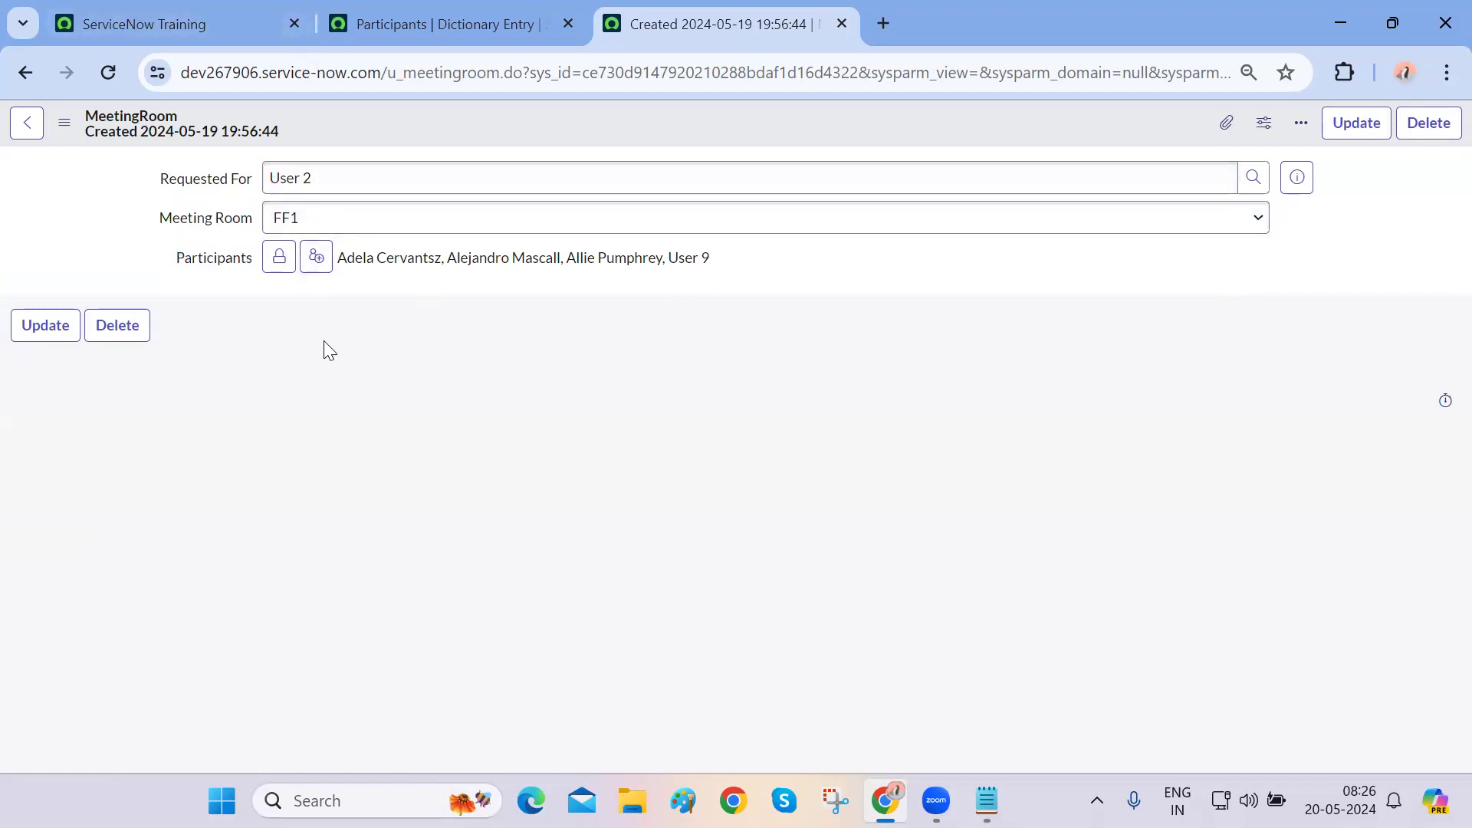
- Open the MeetingRoom table definition from the record form and start a new column of type Date/Time
{"action": "left_click", "coordinate": [64, 122]}
{"action": "mouse_move", "coordinate": [154, 244]}
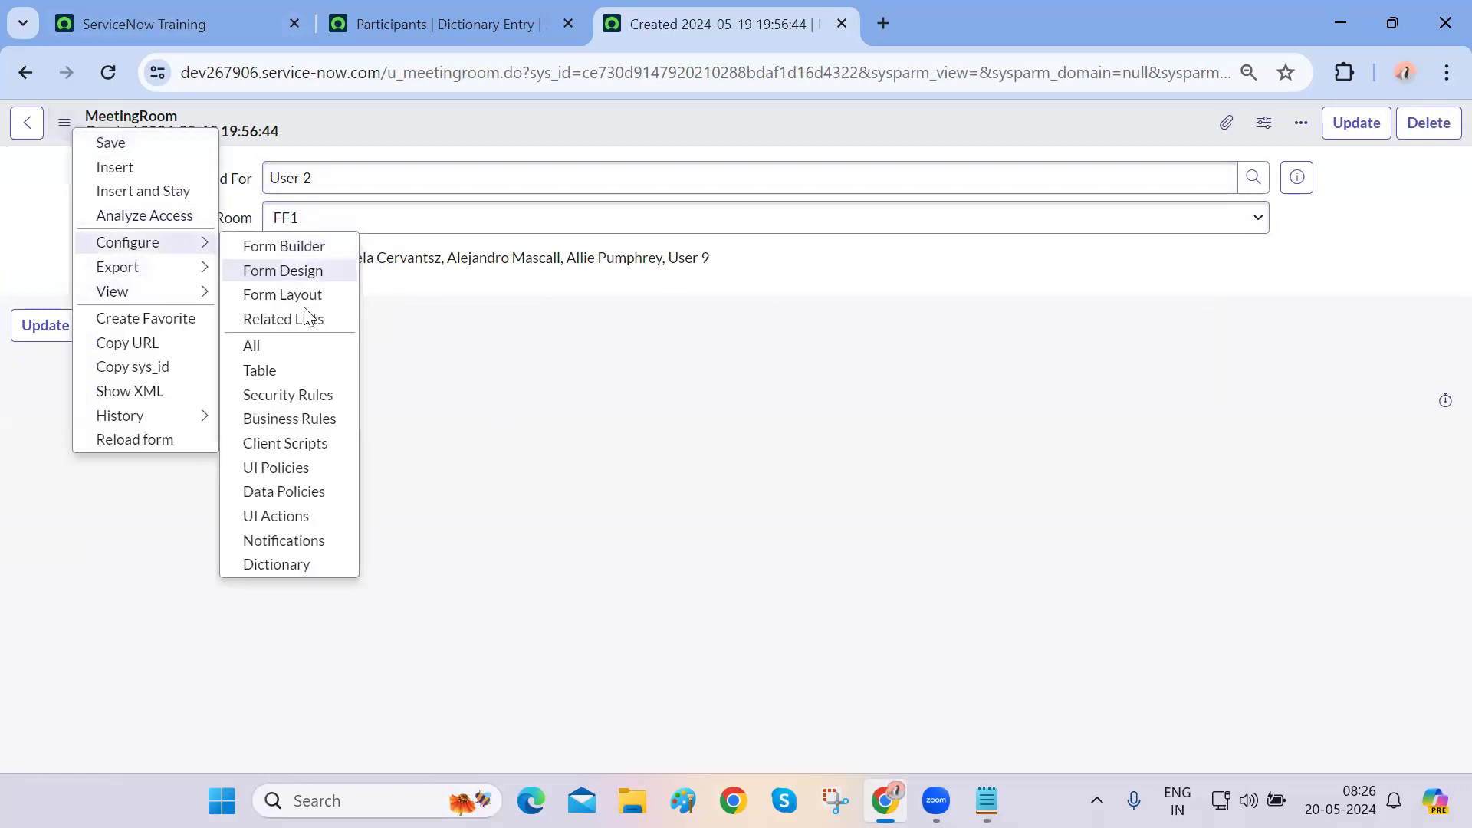
{"action": "left_click", "coordinate": [304, 372]}
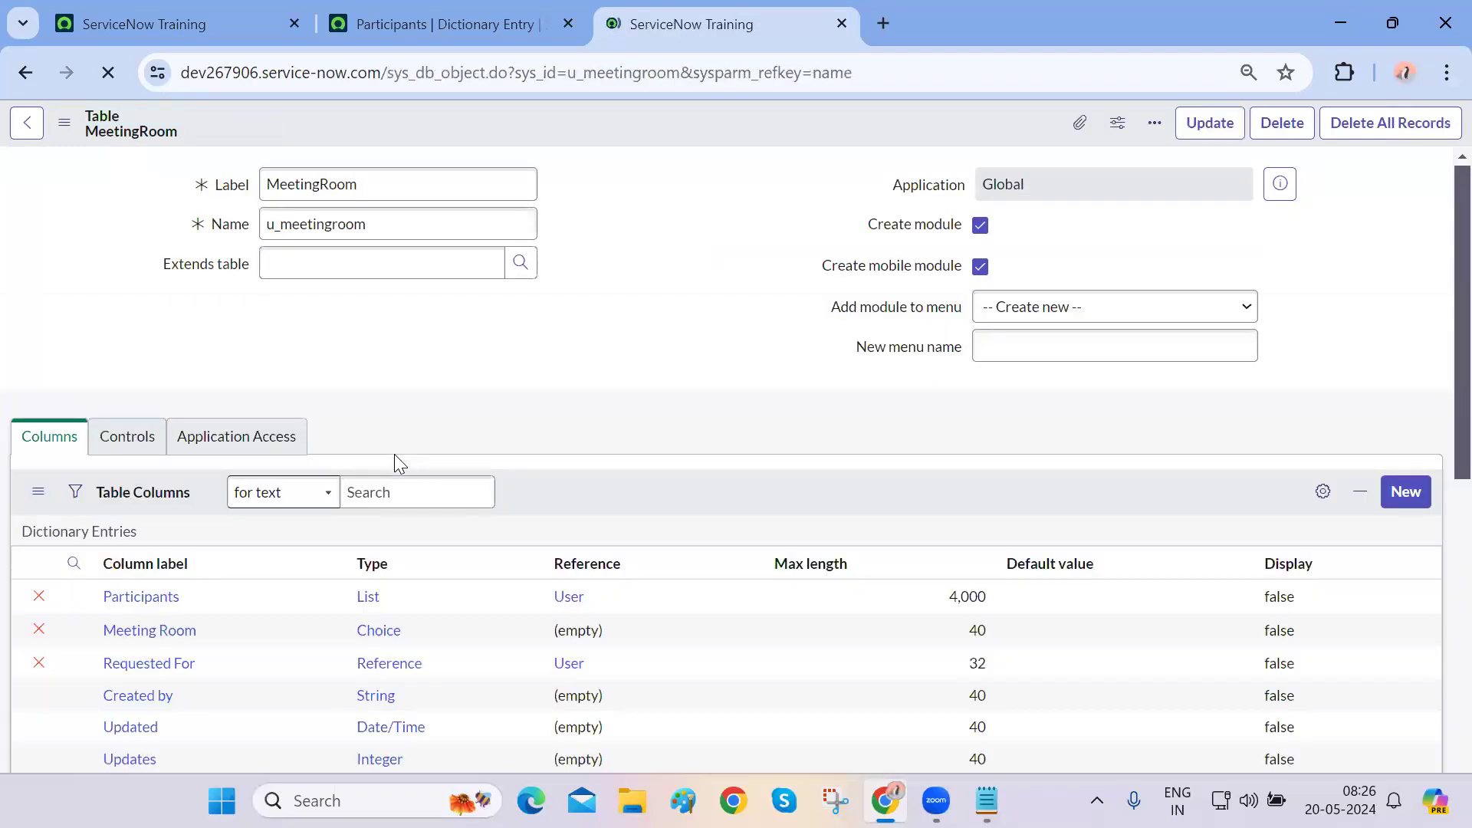
{"action": "left_click", "coordinate": [1417, 487]}
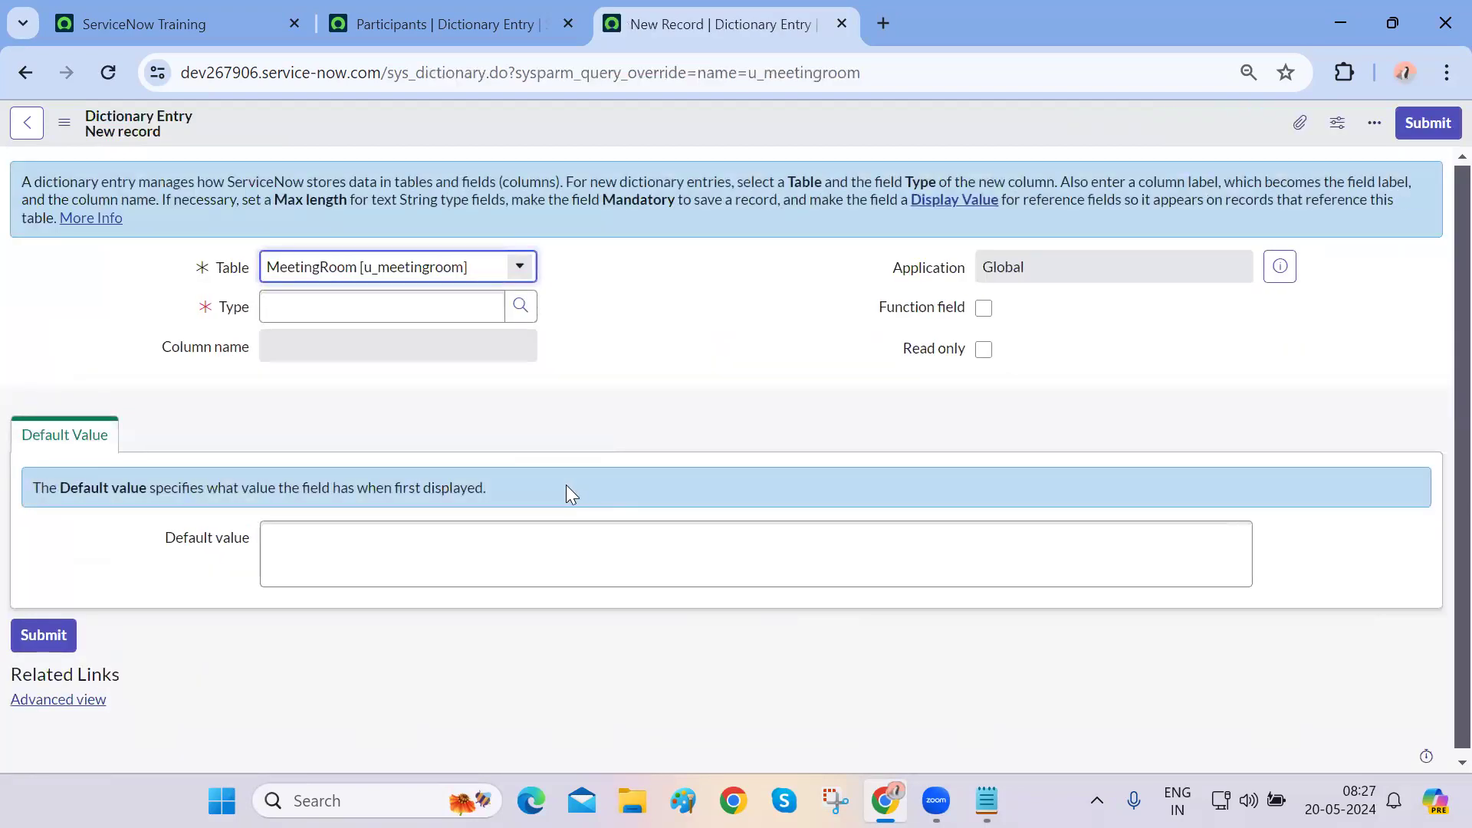
{"action": "left_click", "coordinate": [382, 301]}
{"action": "type", "text": "date"}
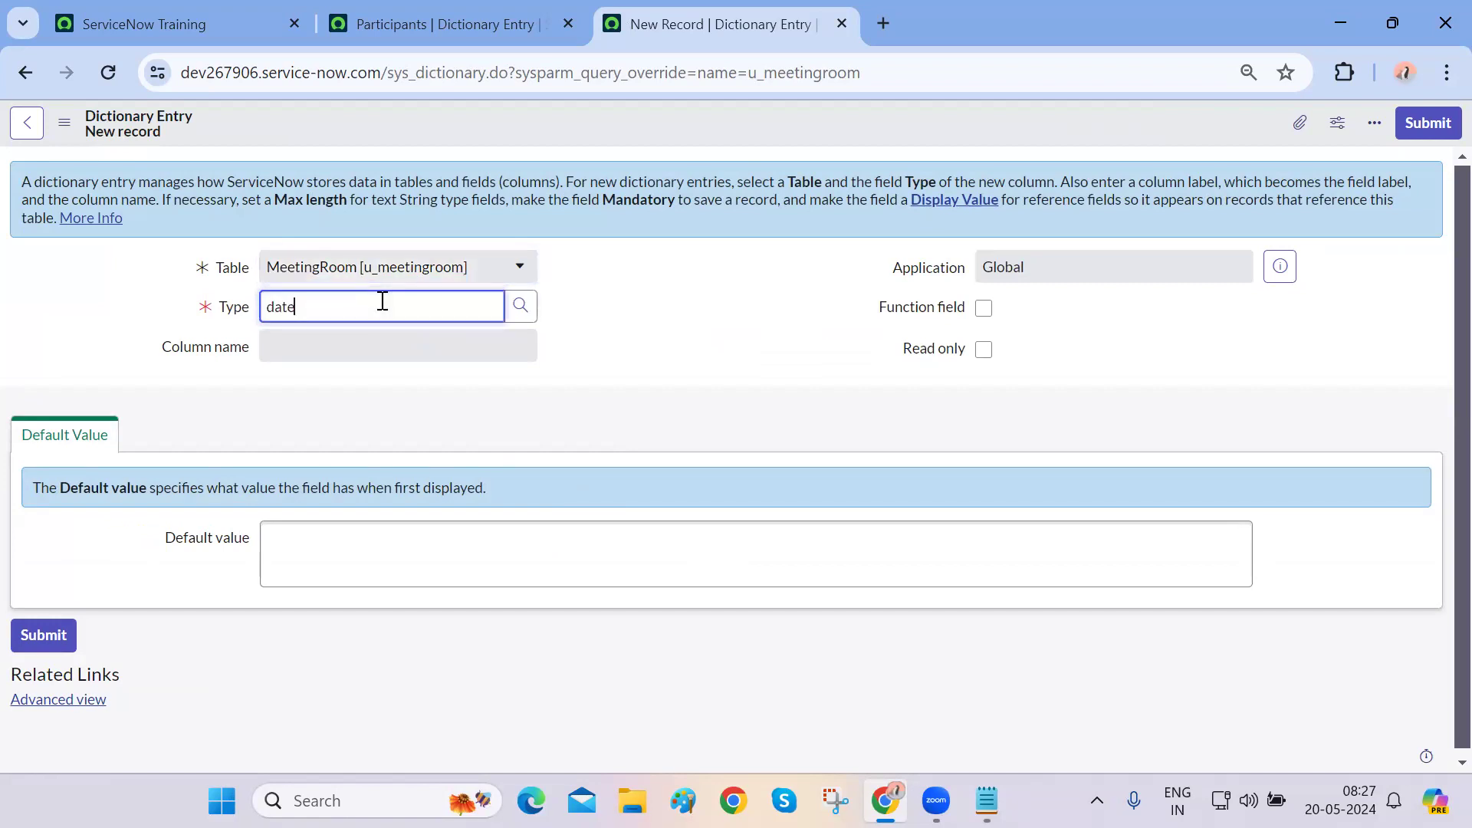
{"action": "left_click", "coordinate": [352, 361]}
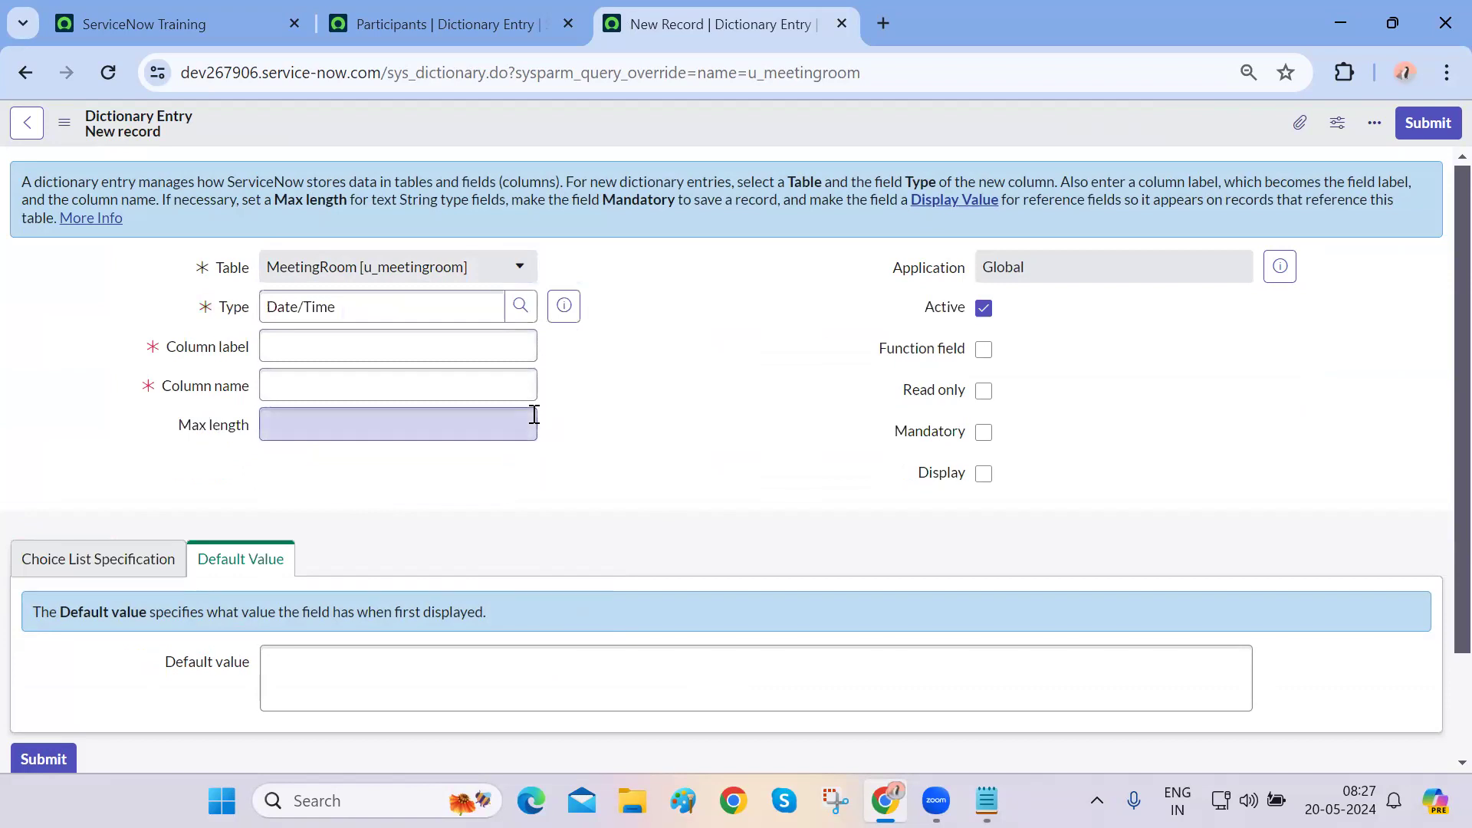
- Label the new Date/Time column Start Date and save the dictionary entry
{"action": "left_click", "coordinate": [387, 354]}
{"action": "type", "text": "Start Date"}
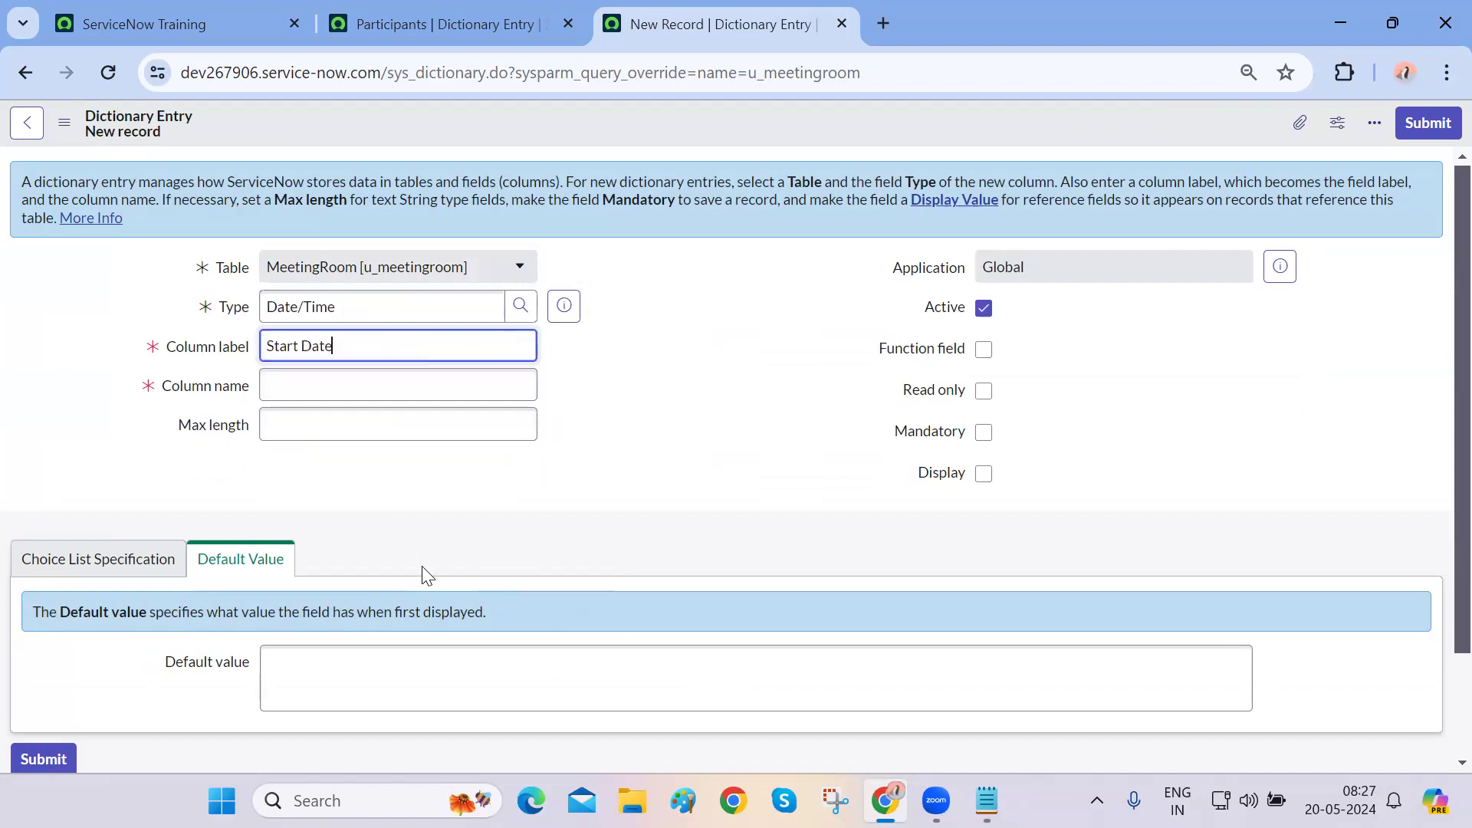
{"action": "left_click", "coordinate": [529, 522]}
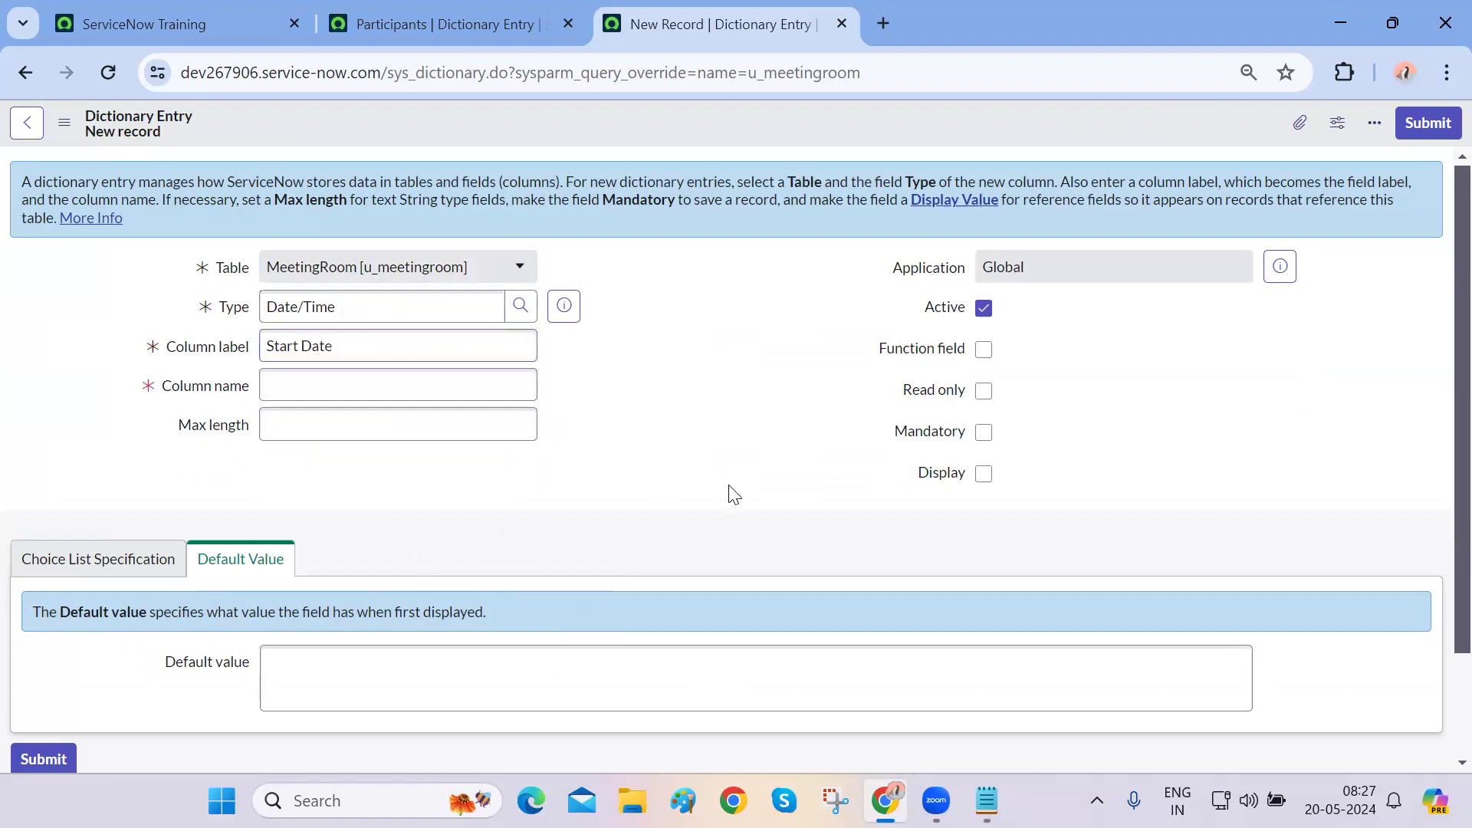
{"action": "right_click", "coordinate": [714, 115]}
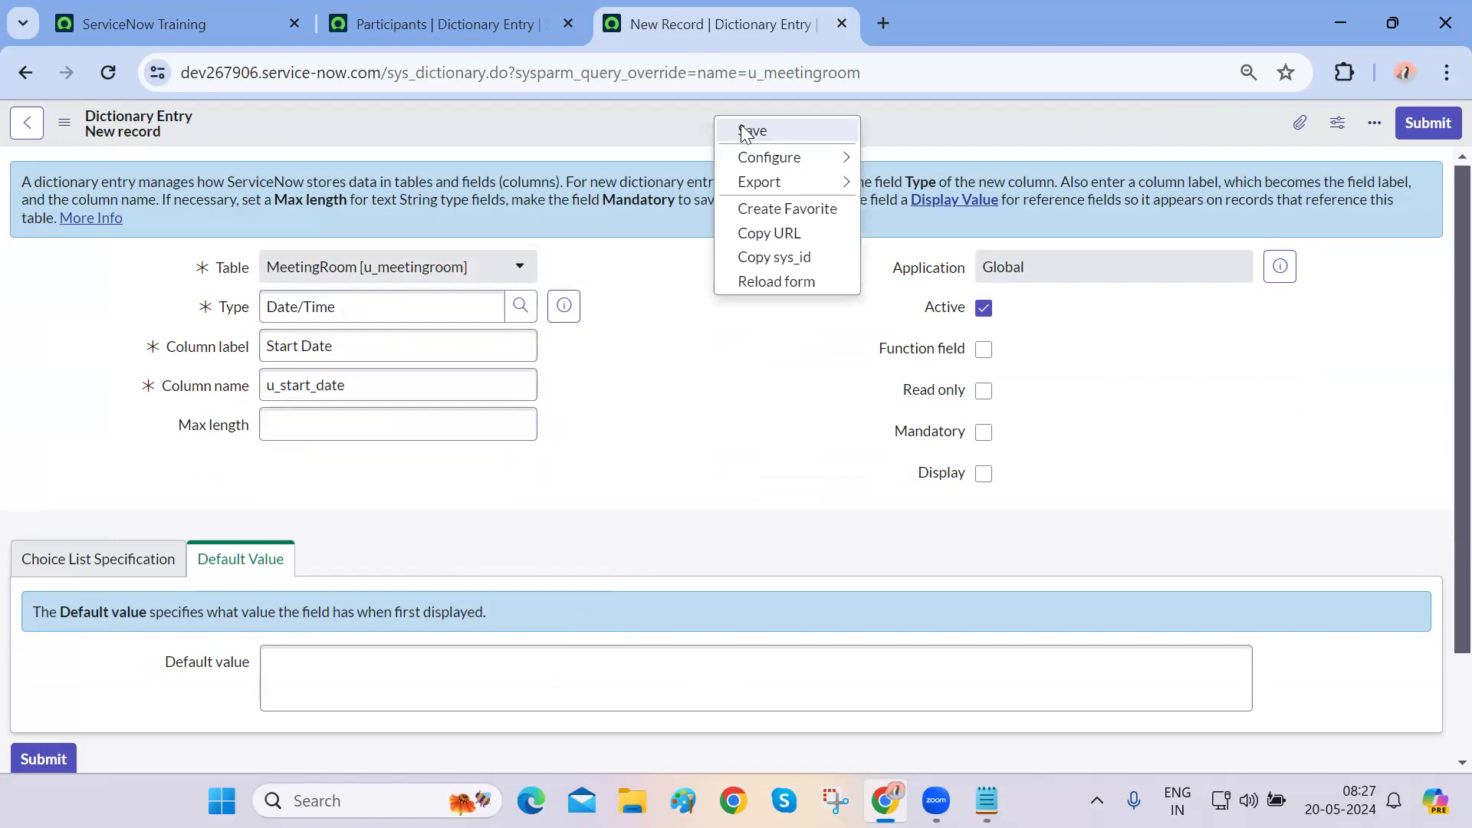
{"action": "left_click", "coordinate": [750, 131]}
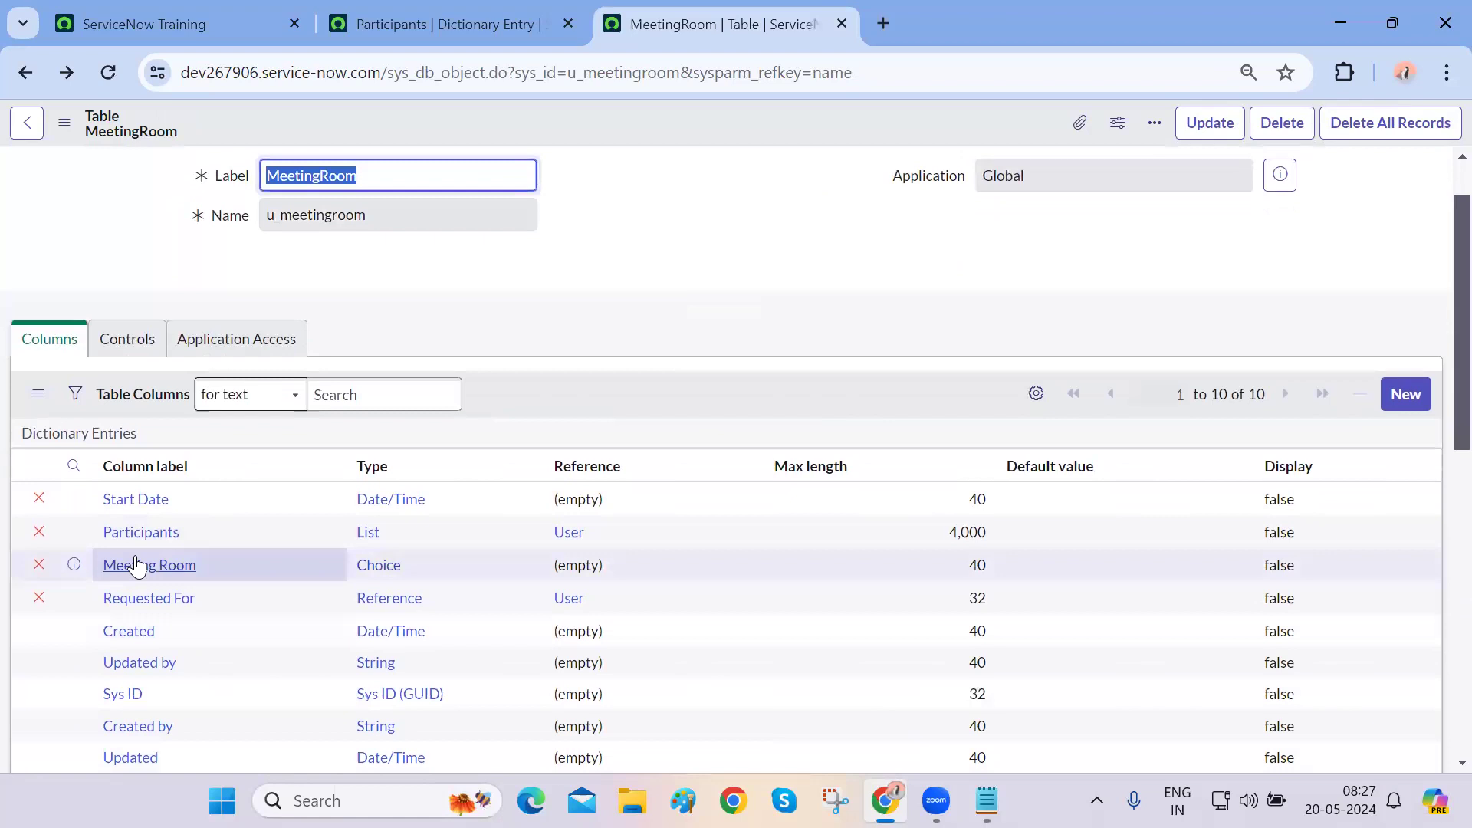
- Start another new column in the MeetingRoom table and set its type to Date/Time
{"action": "left_click", "coordinate": [1405, 394]}
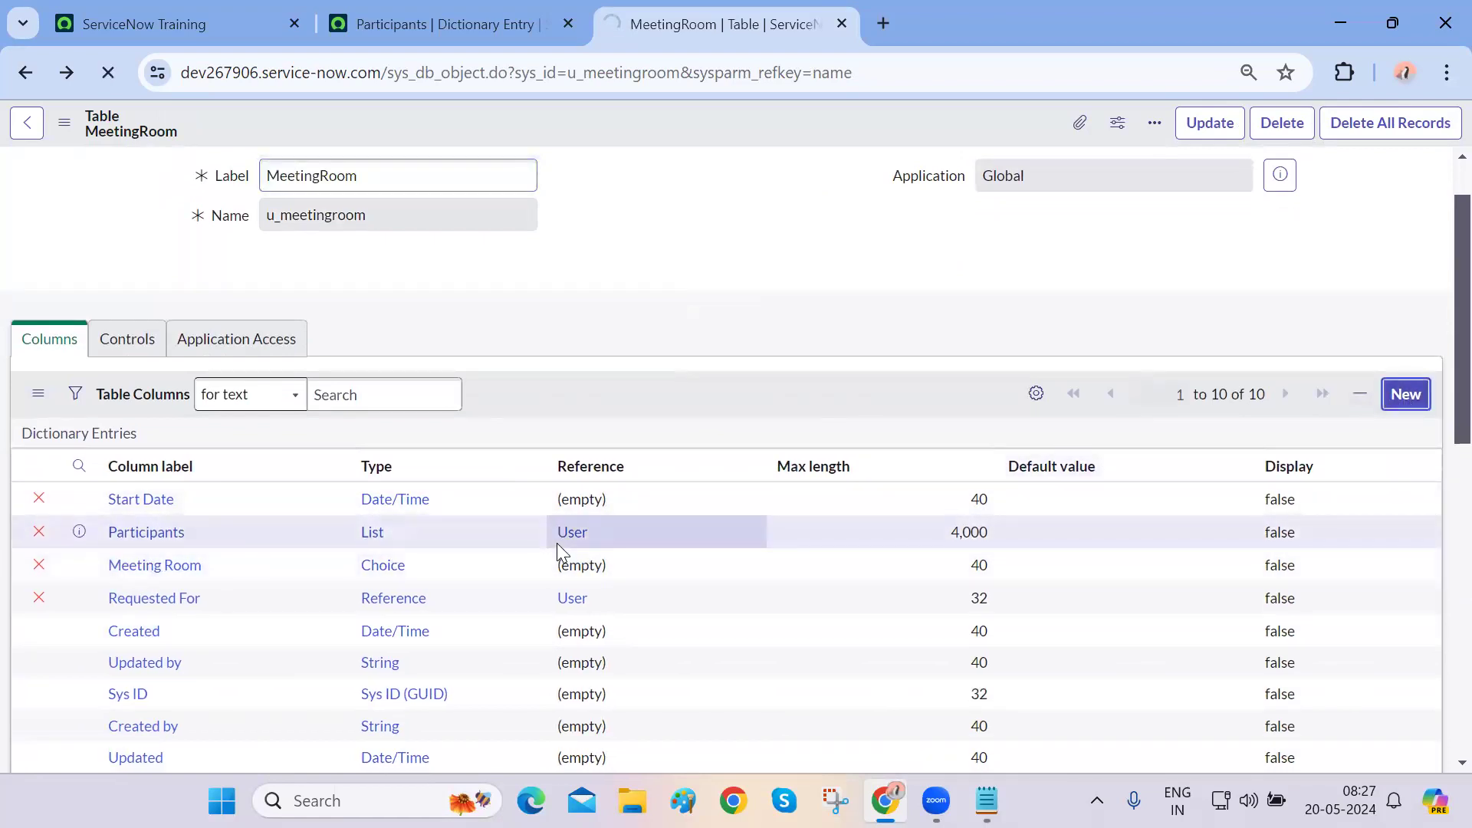
{"action": "left_click", "coordinate": [376, 320]}
{"action": "type", "text": "dage"}
{"action": "type", "text": "te"}
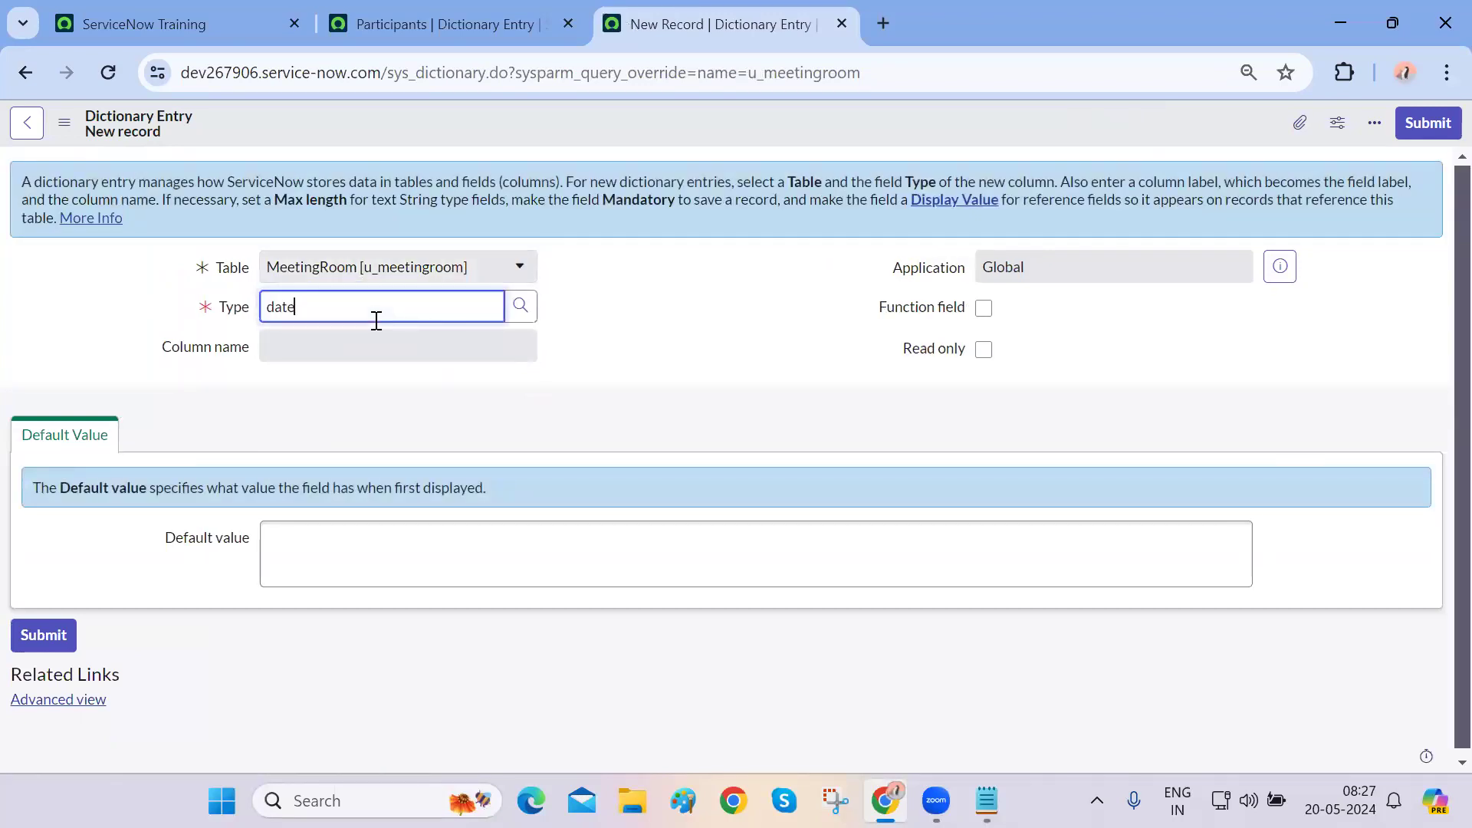
{"action": "left_click", "coordinate": [359, 360]}
- Label the second Date/Time column End Date and save its dictionary entry
{"action": "left_click", "coordinate": [331, 354]}
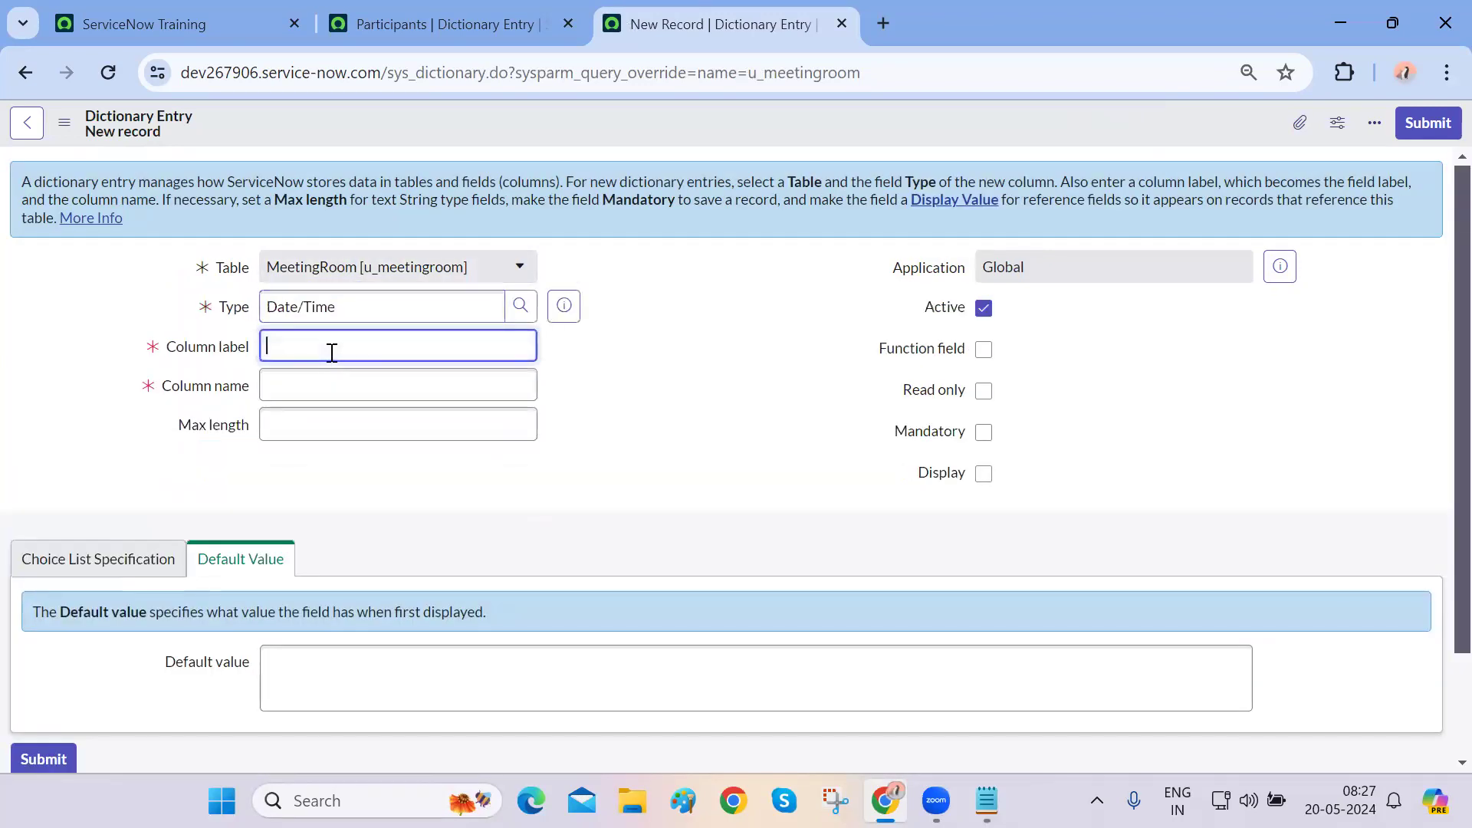
{"action": "type", "text": "END Date"}
{"action": "left_click", "coordinate": [299, 347]}
{"action": "key", "text": "BackSpace"}
{"action": "key", "text": "BackSpace"}
{"action": "key", "text": "BackSpace"}
{"action": "type", "text": "nd"}
{"action": "left_click", "coordinate": [129, 460]}
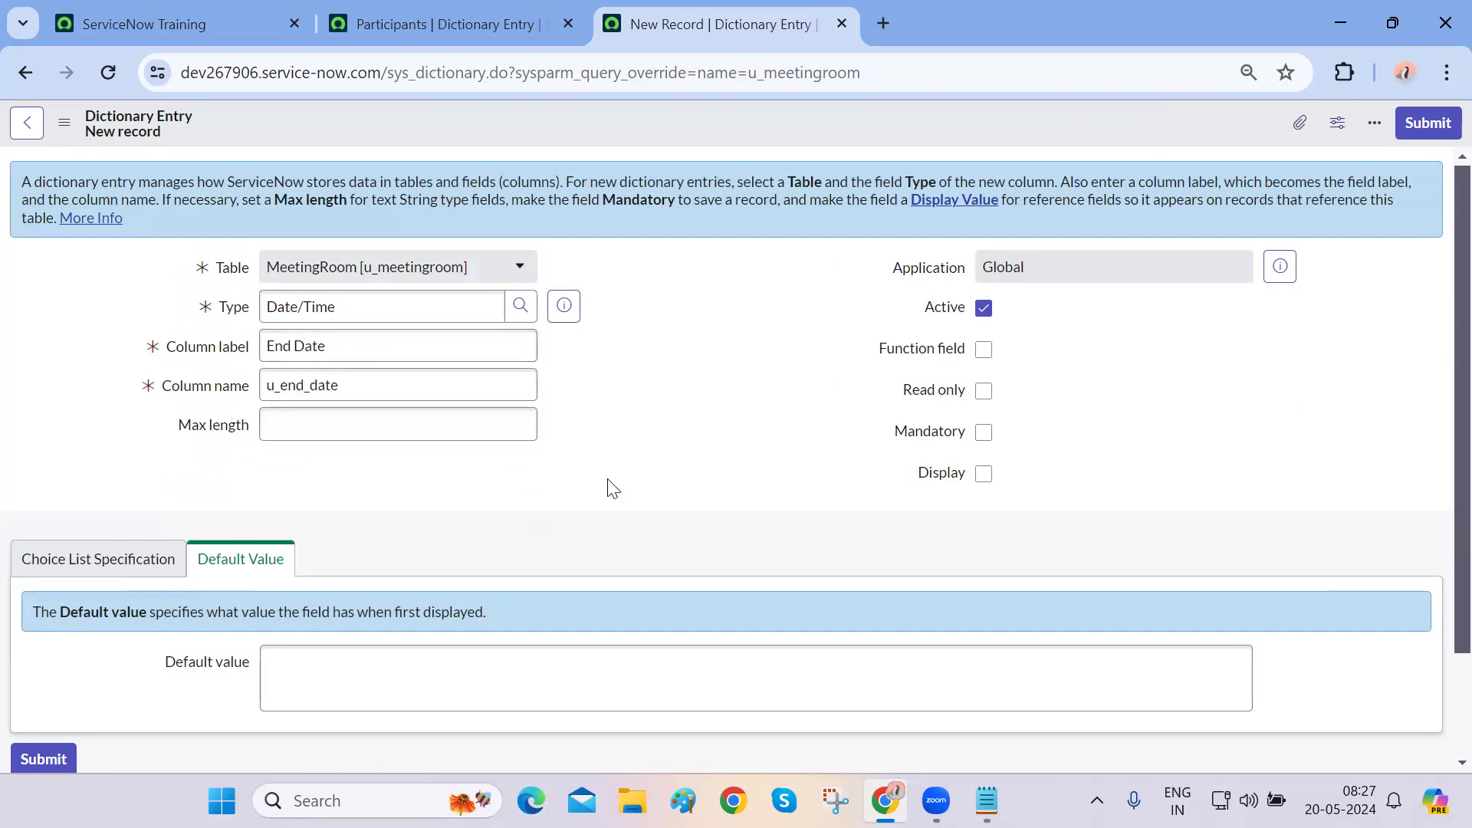
{"action": "right_click", "coordinate": [1001, 121]}
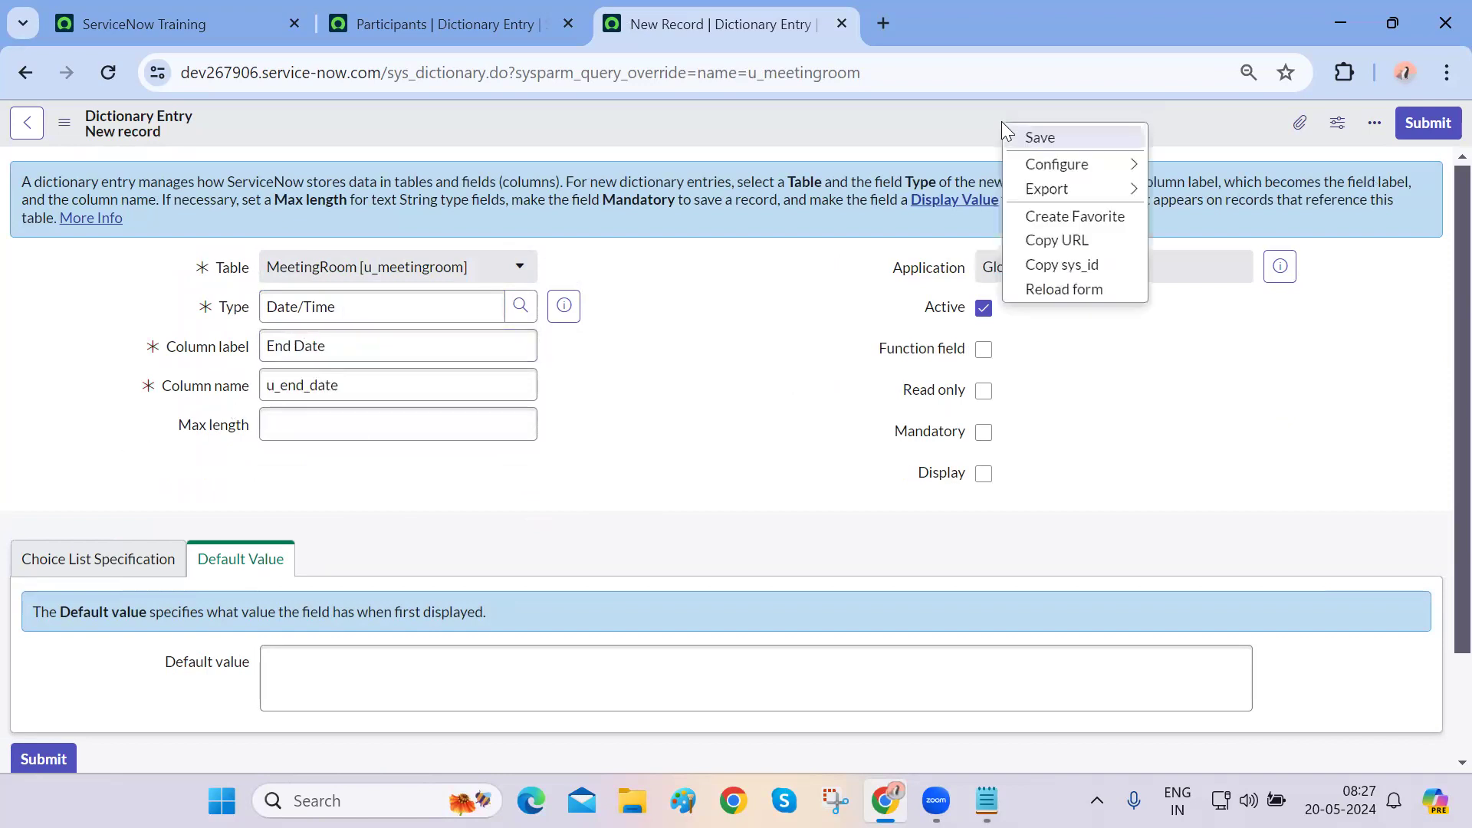
{"action": "left_click", "coordinate": [1039, 138]}
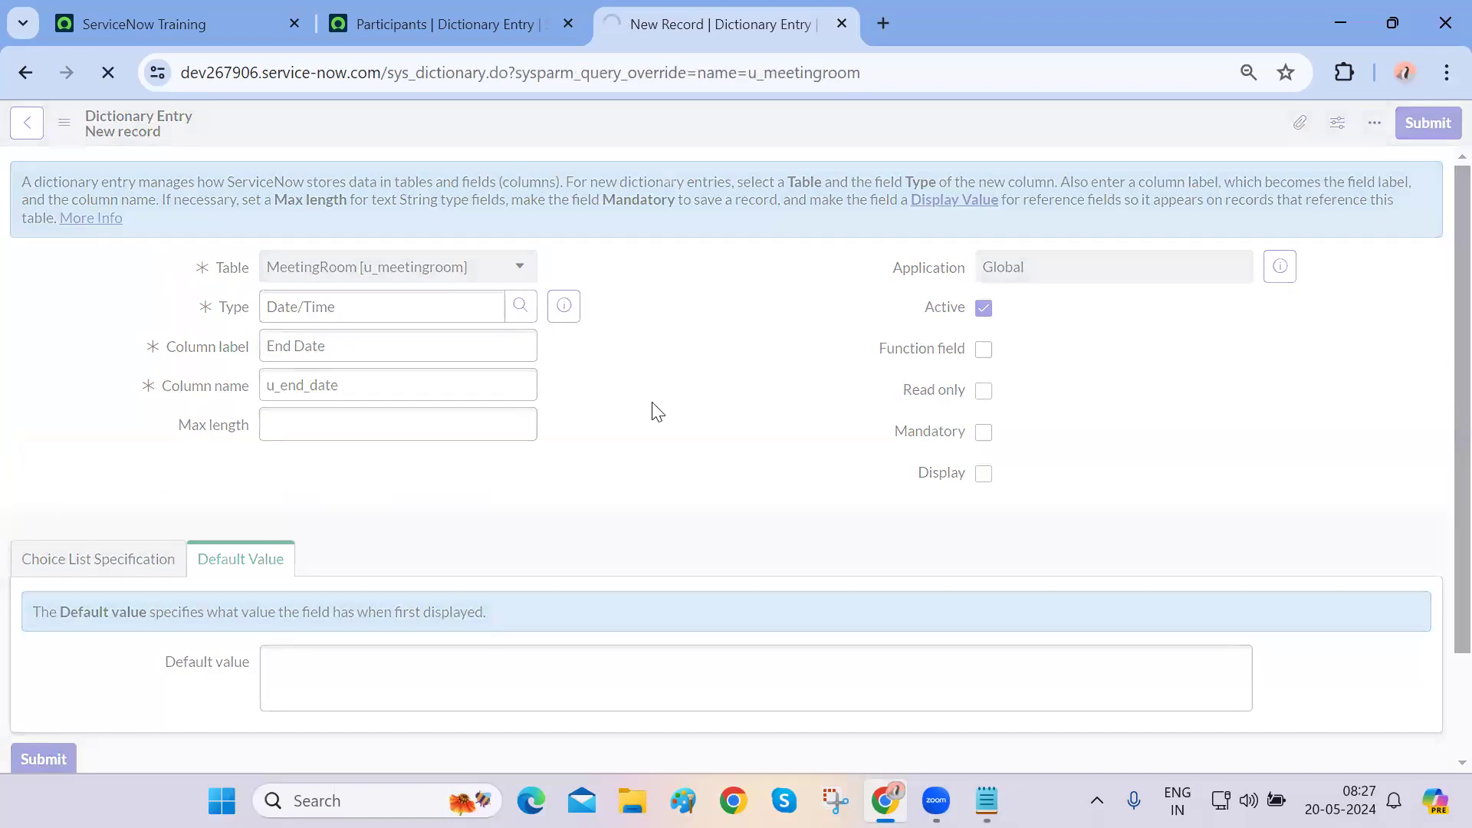
- Return to the main ServiceNow page, open the MeetingRooms list and start a new record
{"action": "left_click", "coordinate": [188, 23]}
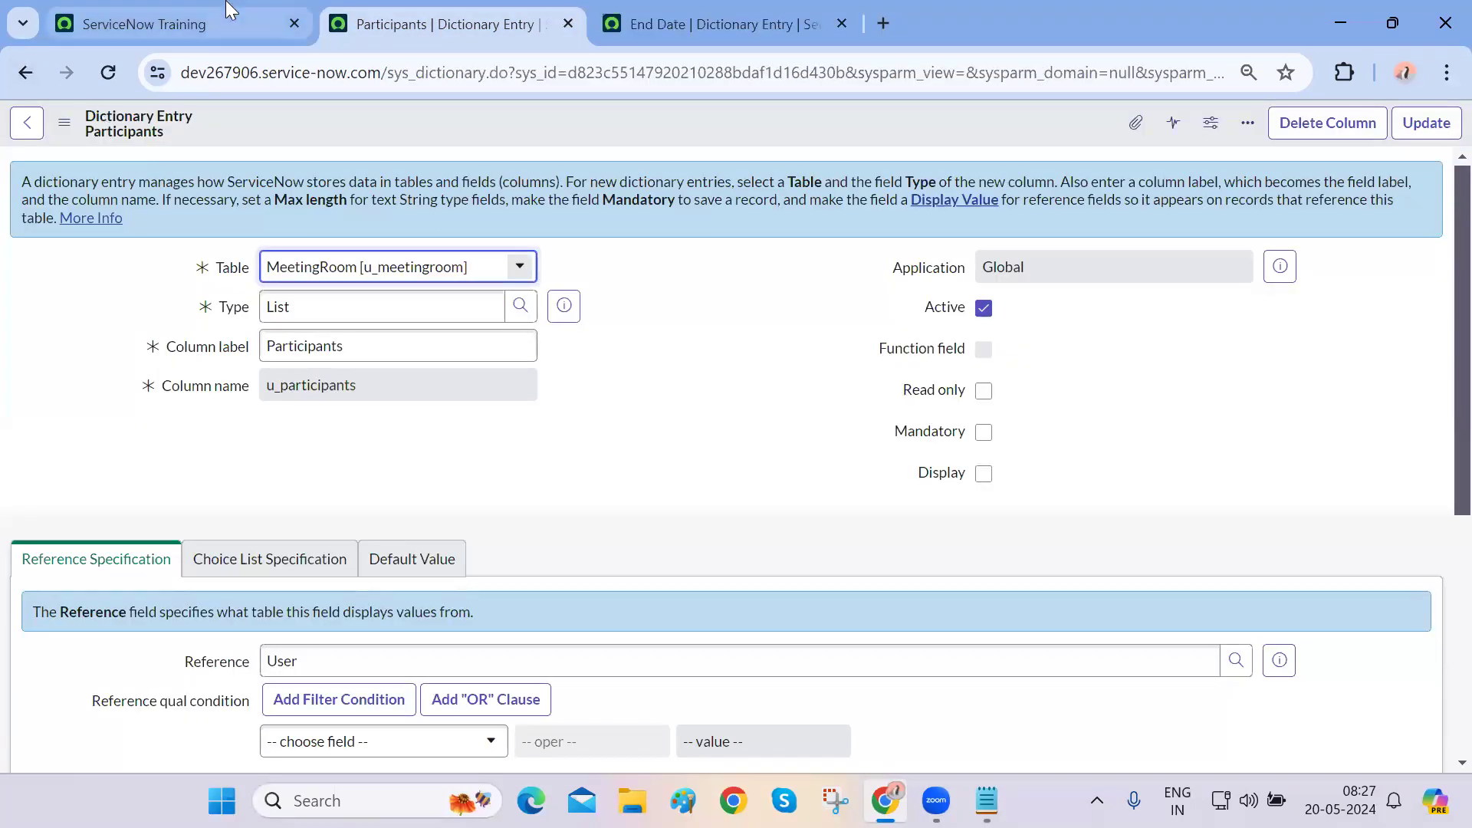
{"action": "left_click", "coordinate": [222, 17]}
{"action": "left_click", "coordinate": [197, 131]}
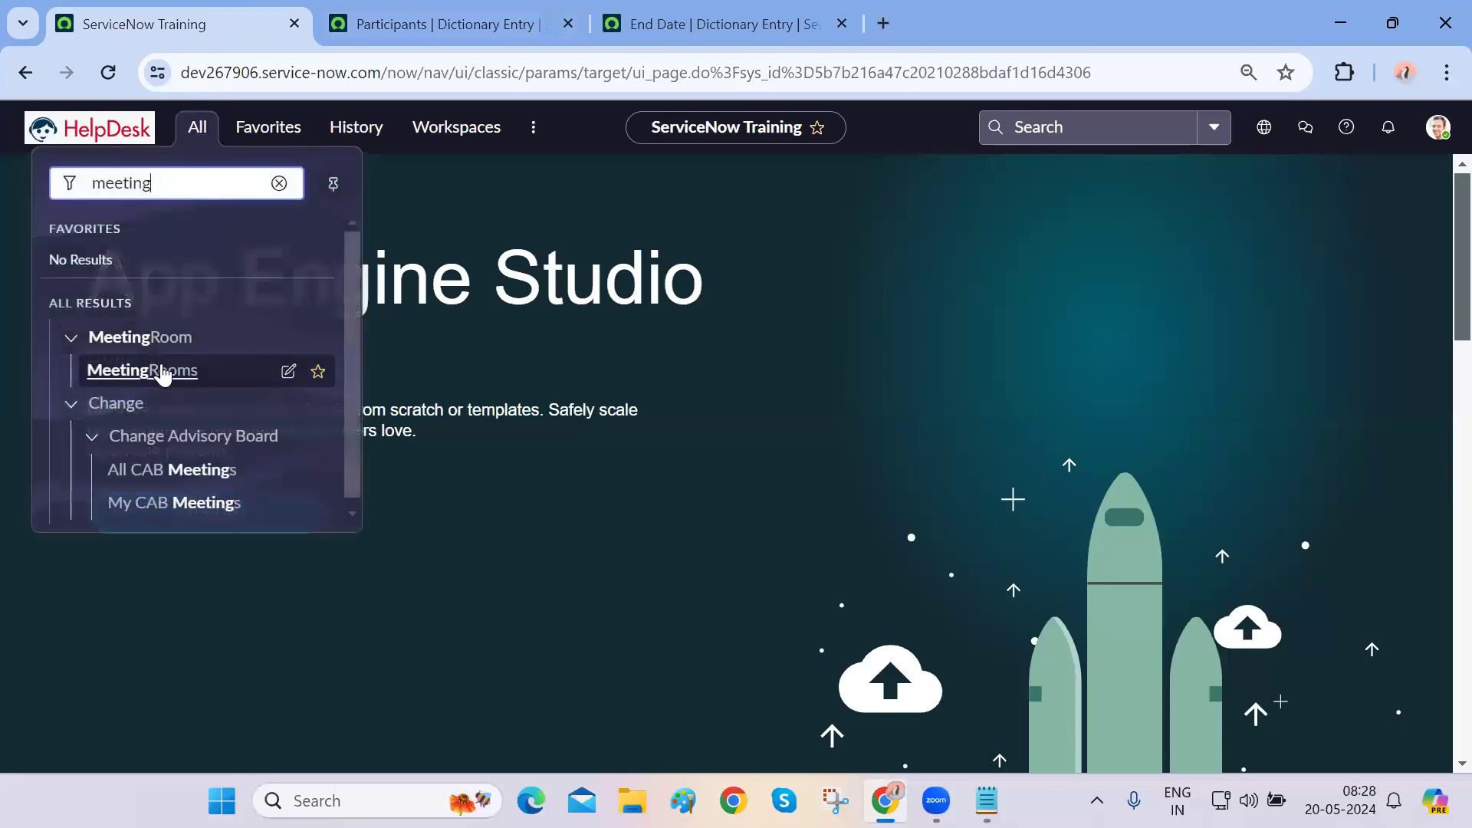
{"action": "left_click", "coordinate": [162, 371]}
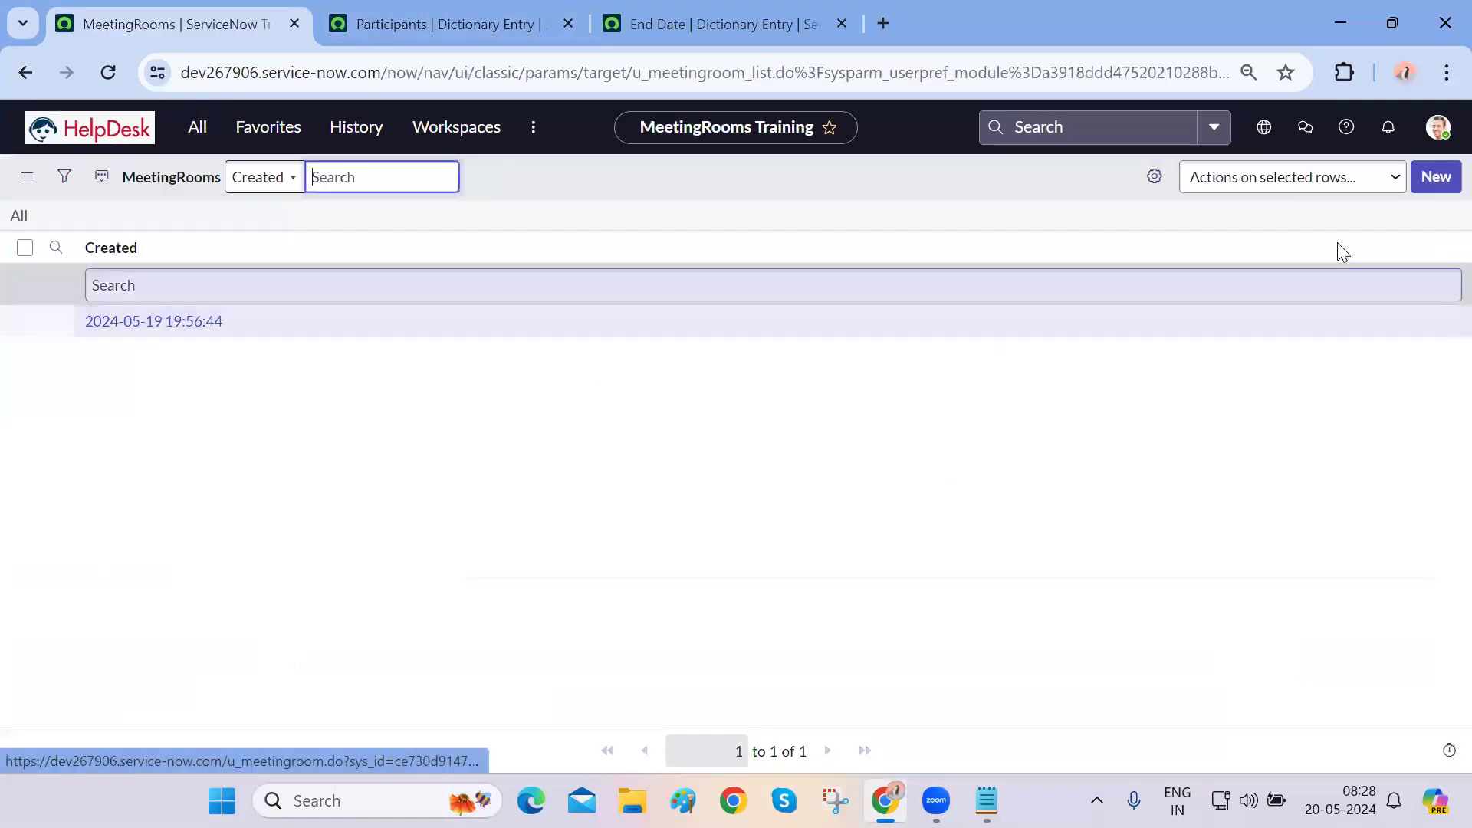
{"action": "left_click", "coordinate": [1428, 183]}
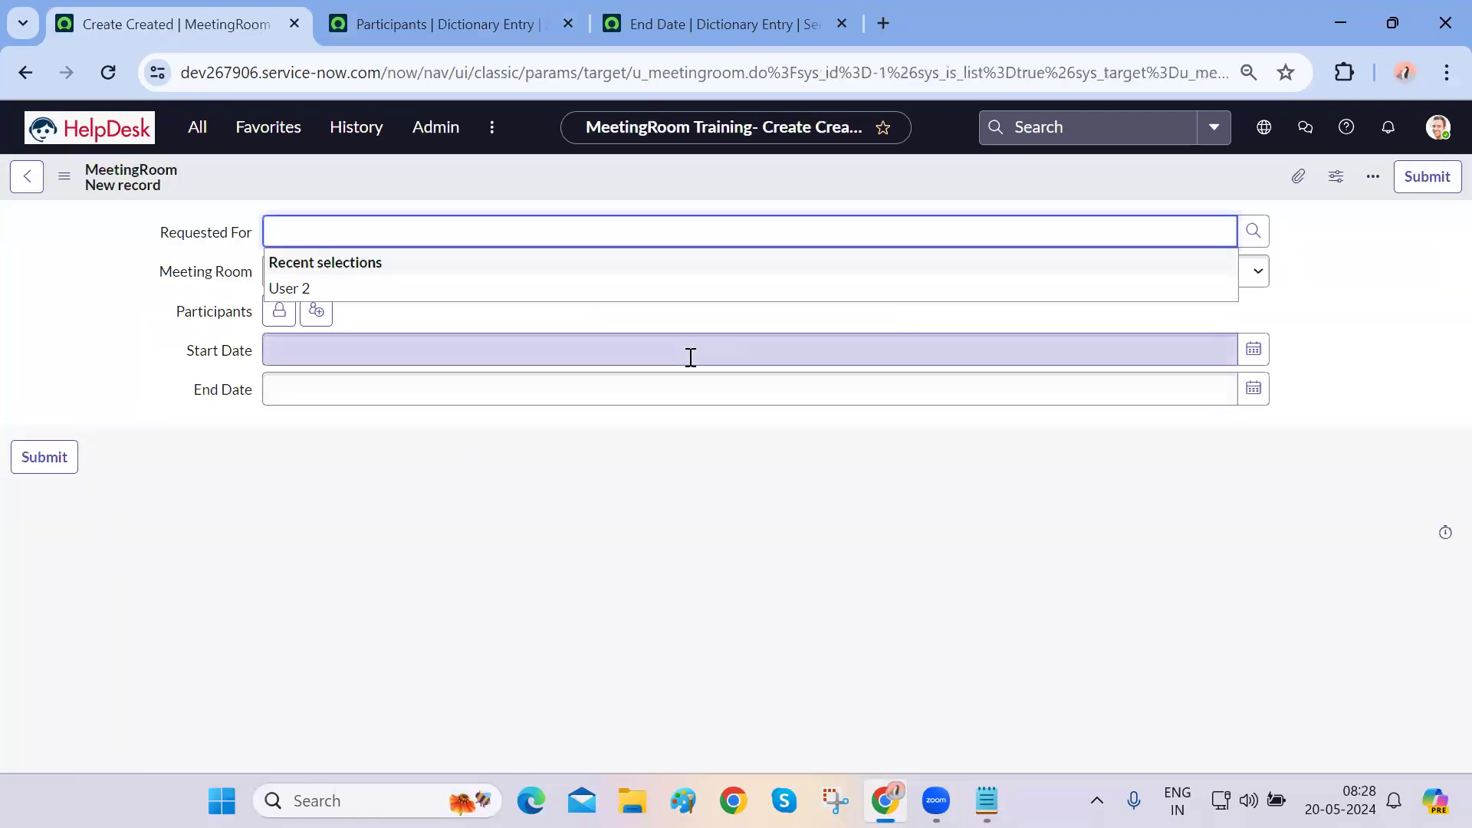
{"action": "left_click", "coordinate": [1253, 349]}
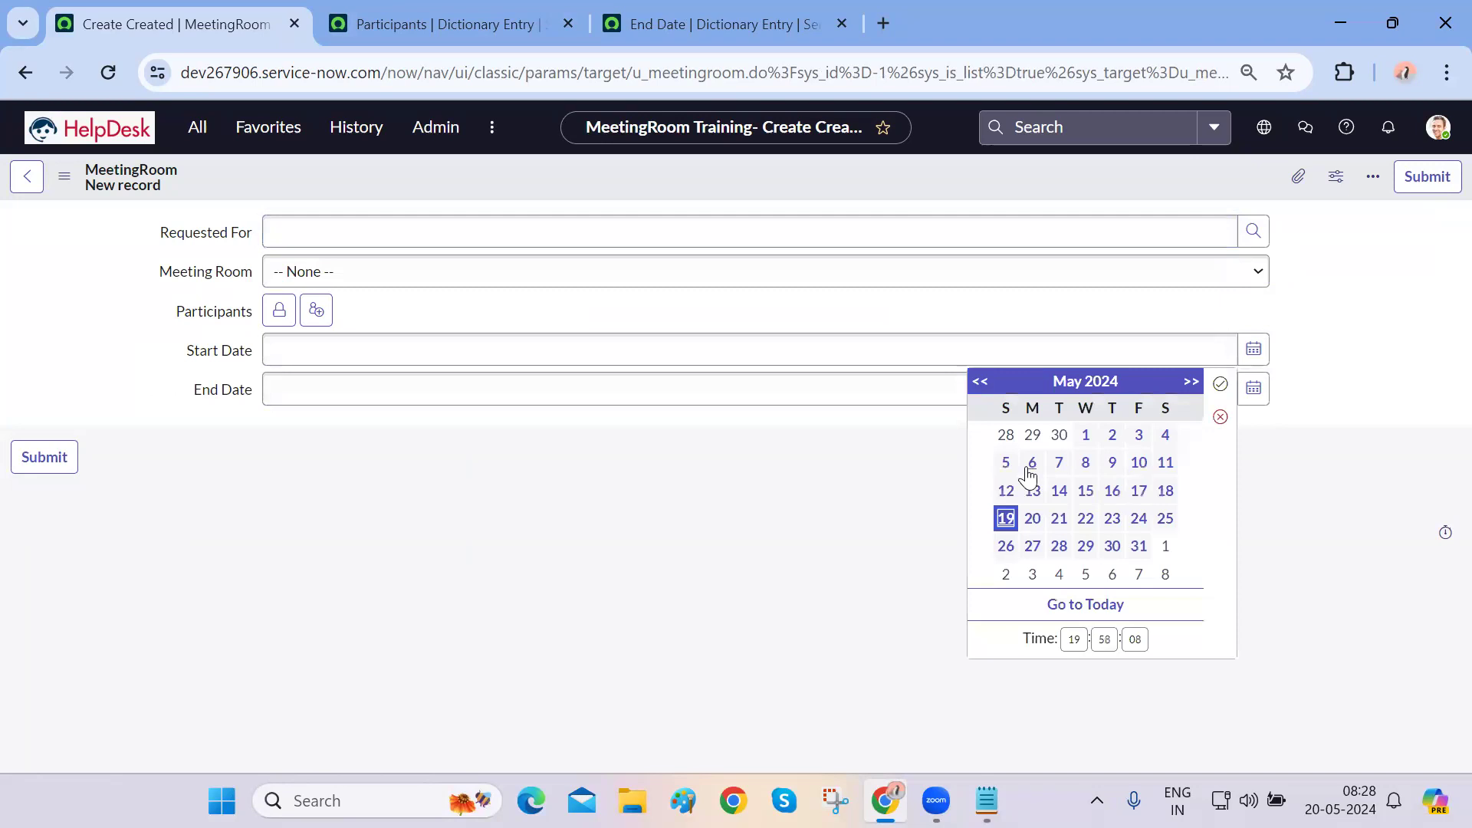
{"action": "left_click", "coordinate": [1219, 383]}
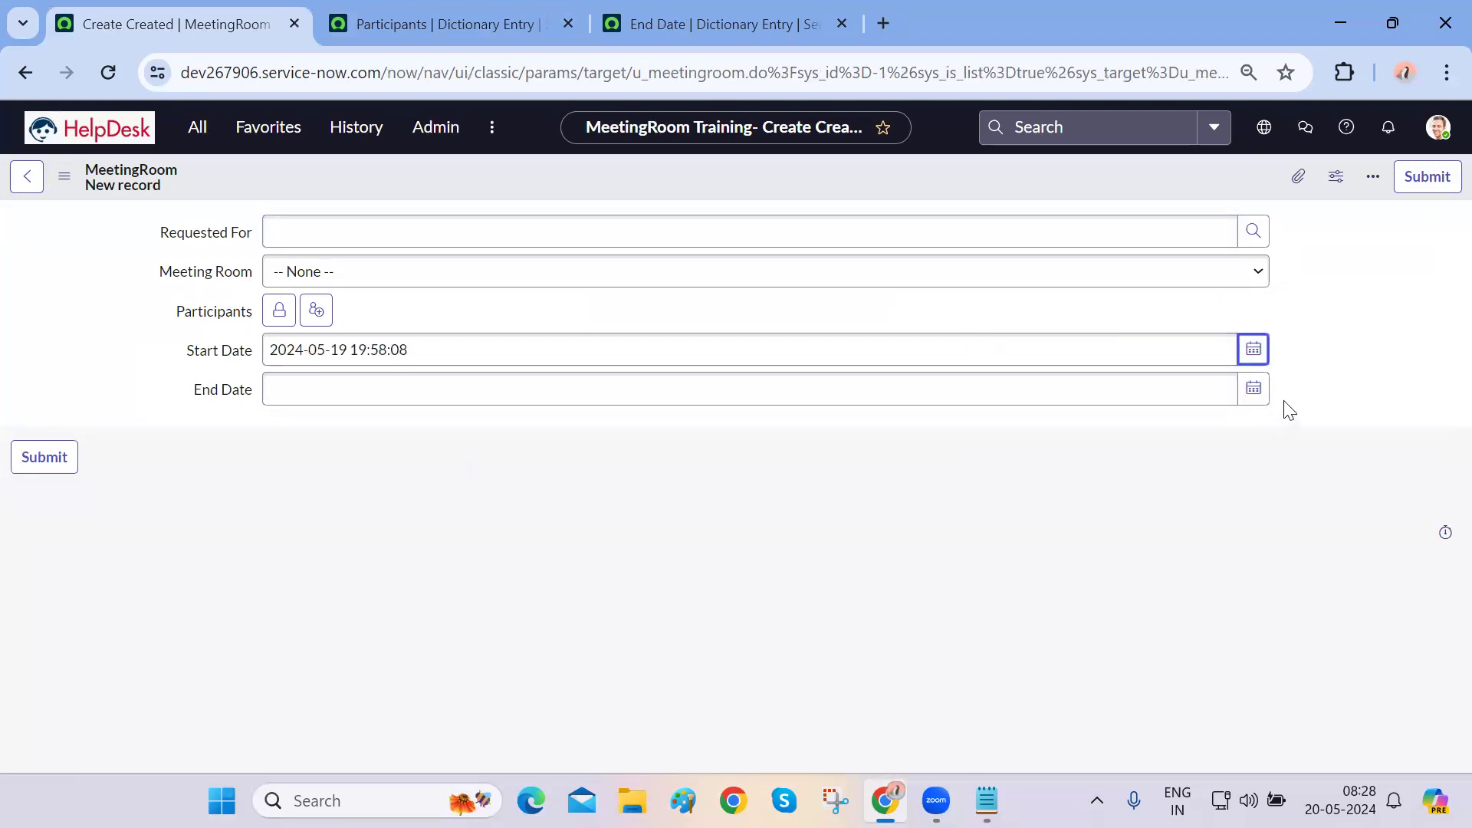
{"action": "left_click", "coordinate": [1253, 388]}
{"action": "left_click", "coordinate": [1138, 557]}
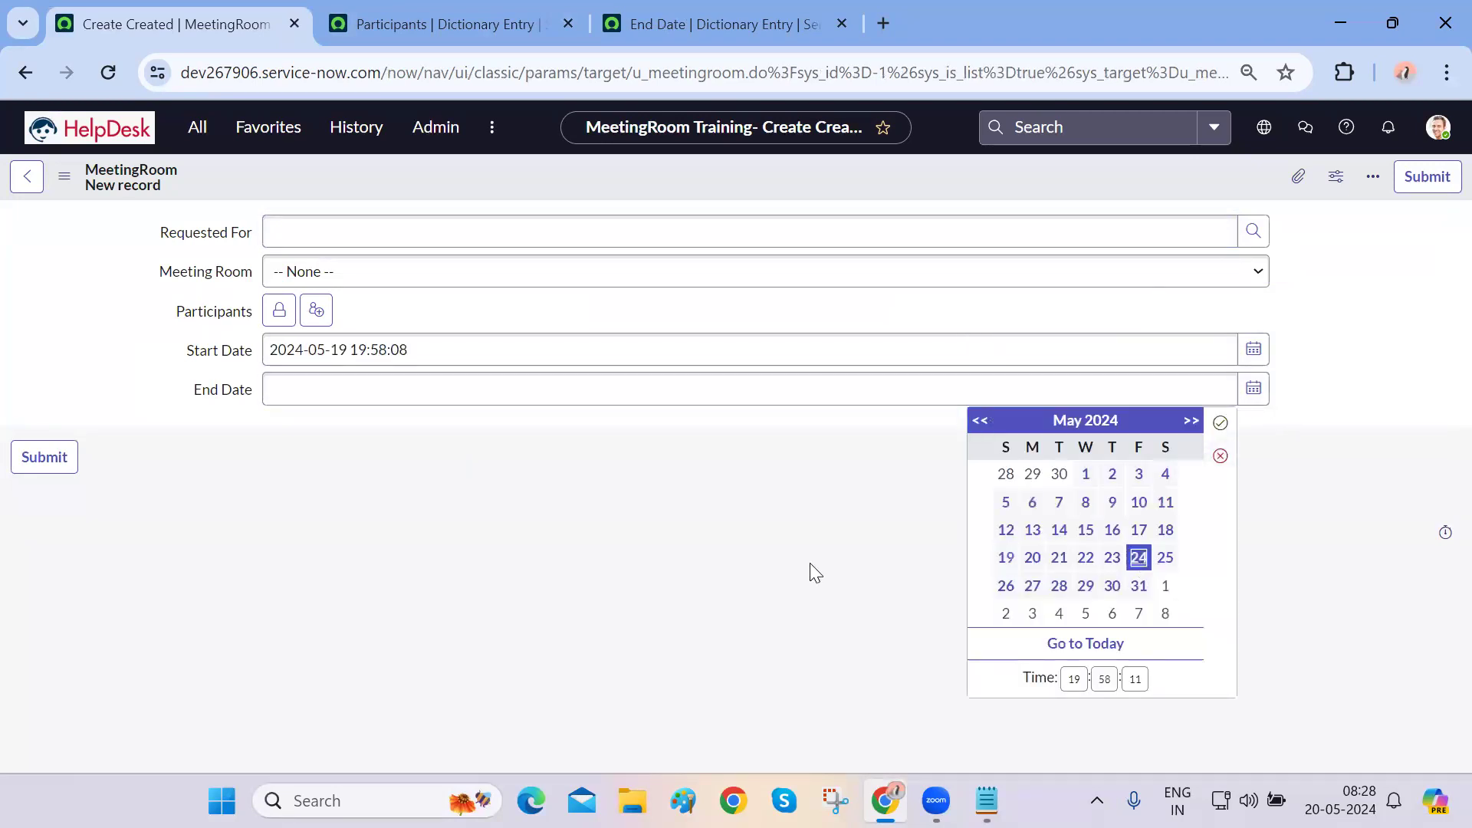
{"action": "left_click", "coordinate": [1219, 423]}
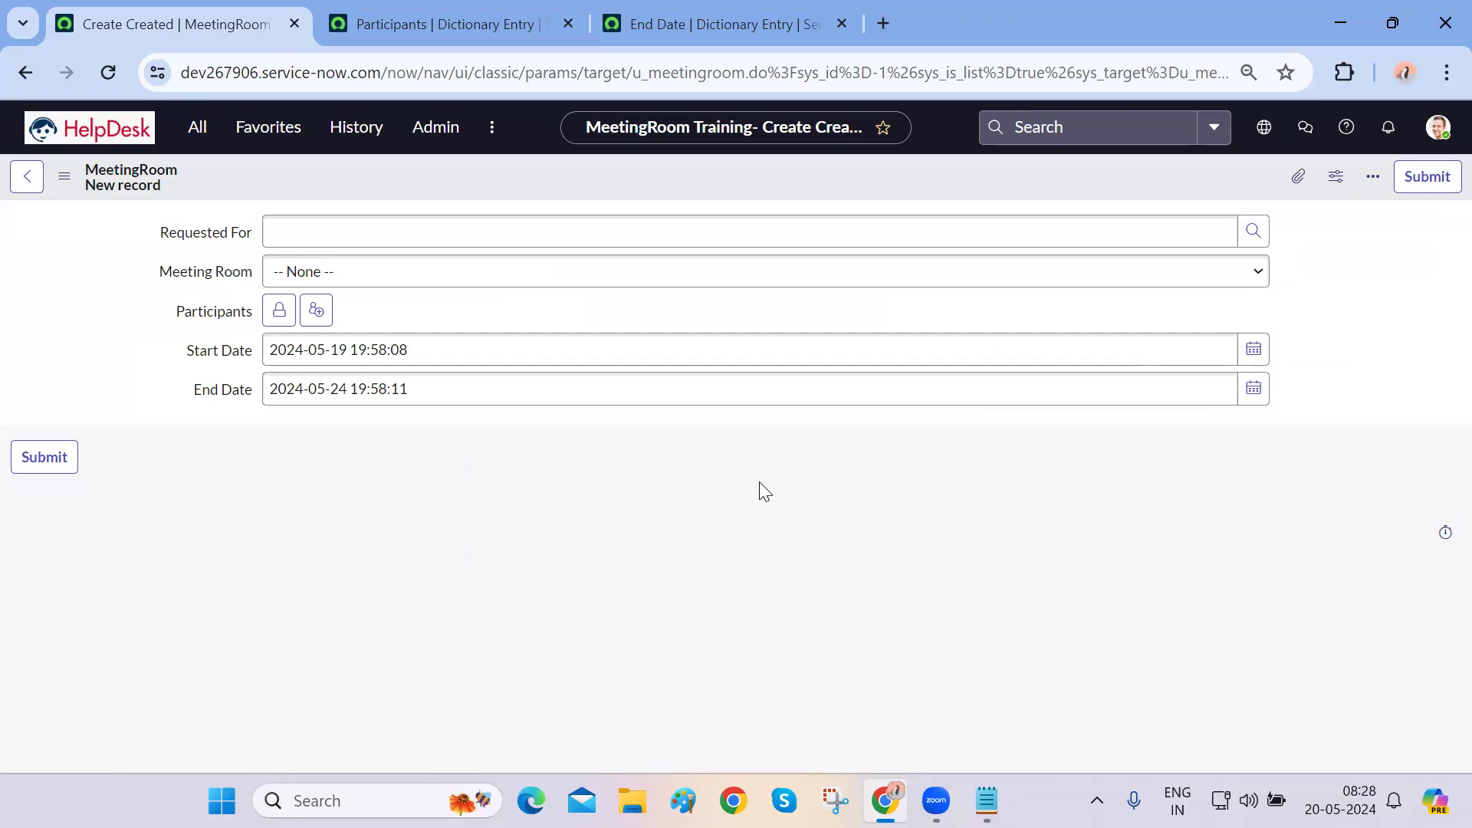
{"action": "left_click", "coordinate": [527, 232]}
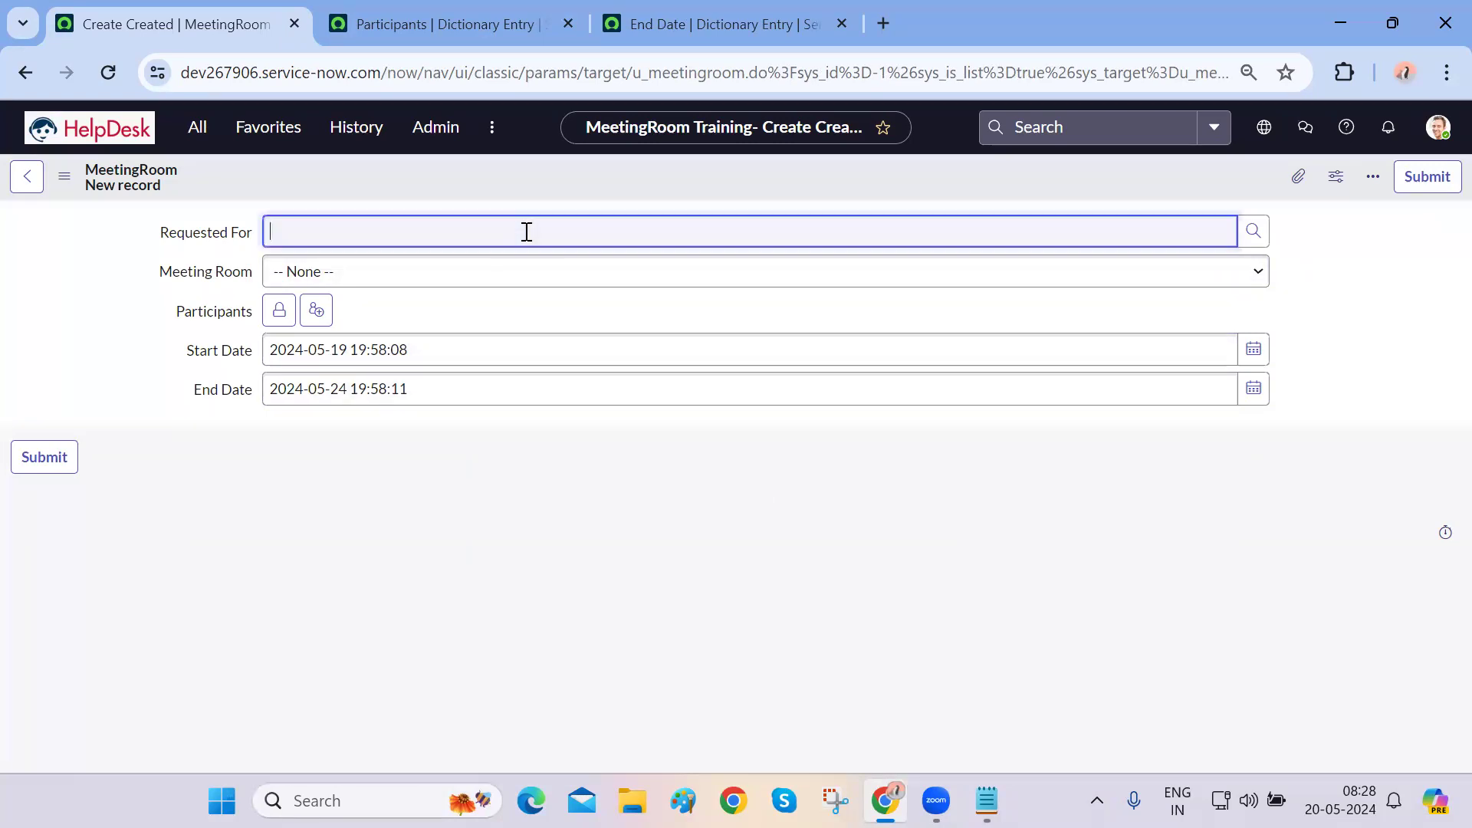
{"action": "left_click", "coordinate": [421, 483]}
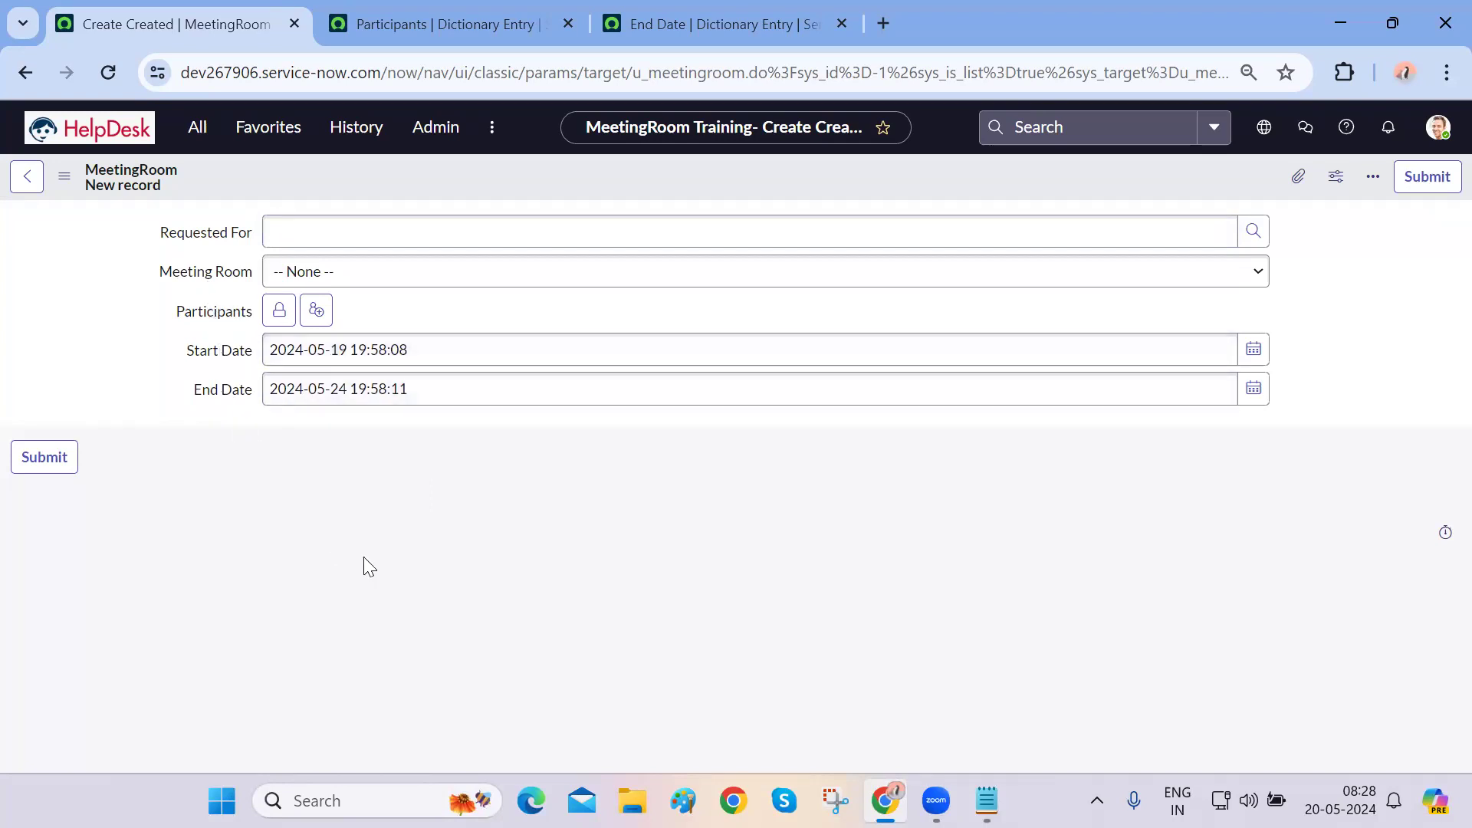
{"action": "left_click_drag", "start_coordinate": [145, 230], "coordinate": [258, 418]}
{"action": "left_click", "coordinate": [292, 509]}
{"action": "left_click", "coordinate": [289, 236]}
{"action": "left_click", "coordinate": [250, 501]}
{"action": "triple_click", "coordinate": [429, 344]}
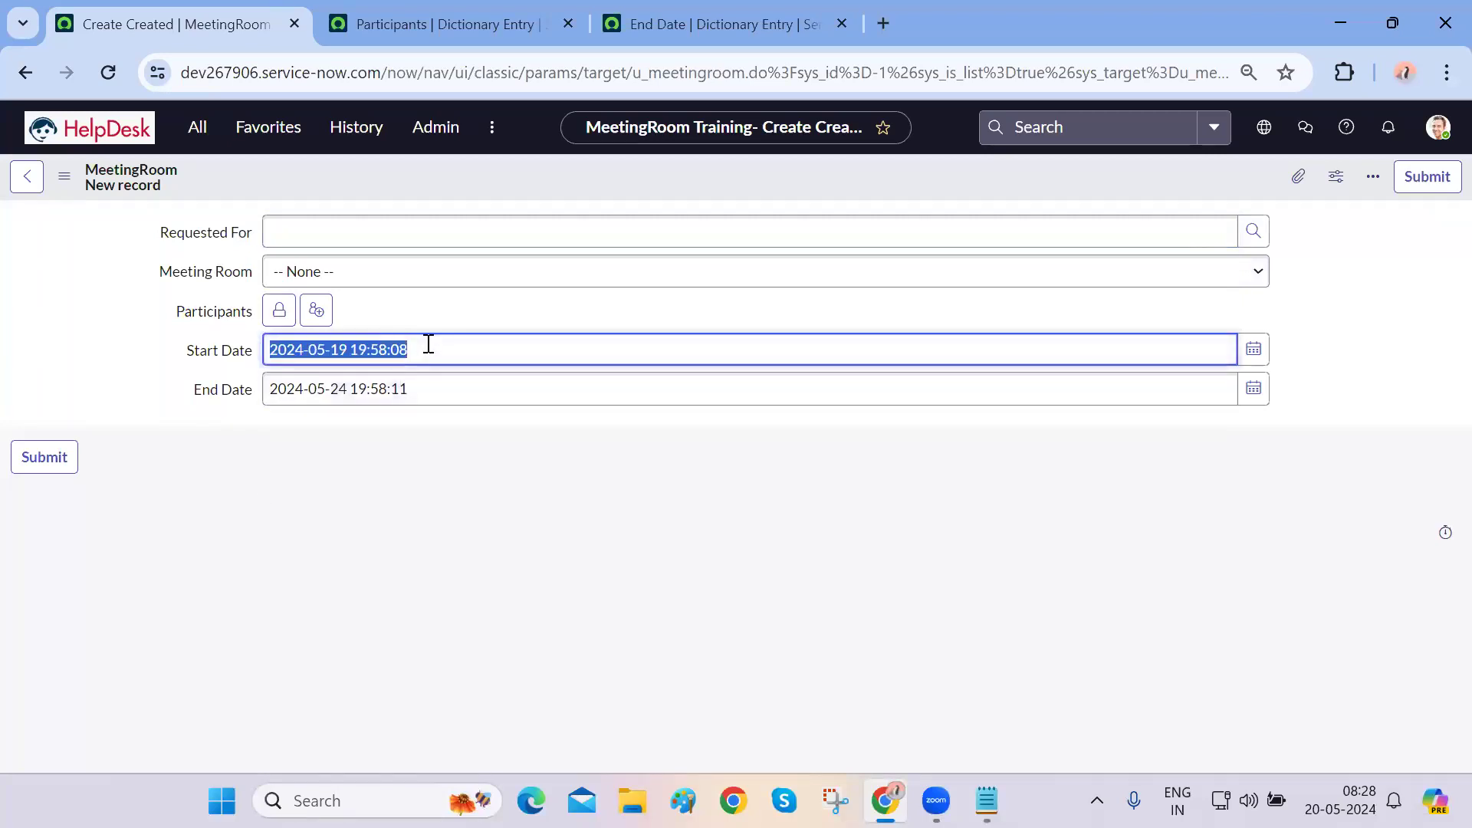
{"action": "triple_click", "coordinate": [449, 388]}
{"action": "left_click", "coordinate": [477, 511]}
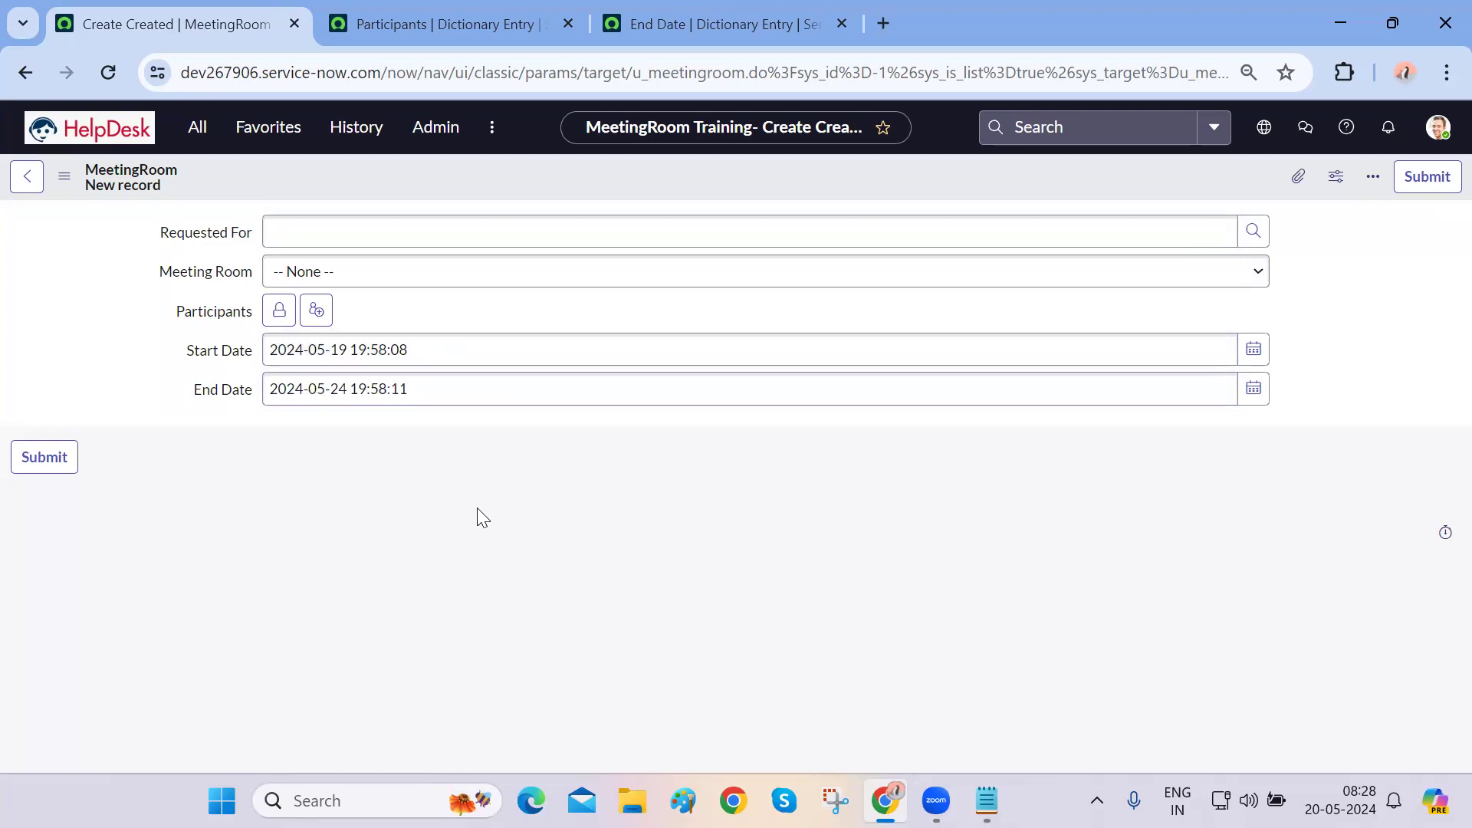
- Unlock Participants, add User 2 from the user lookup, and lock the list again
{"action": "left_click", "coordinate": [279, 309]}
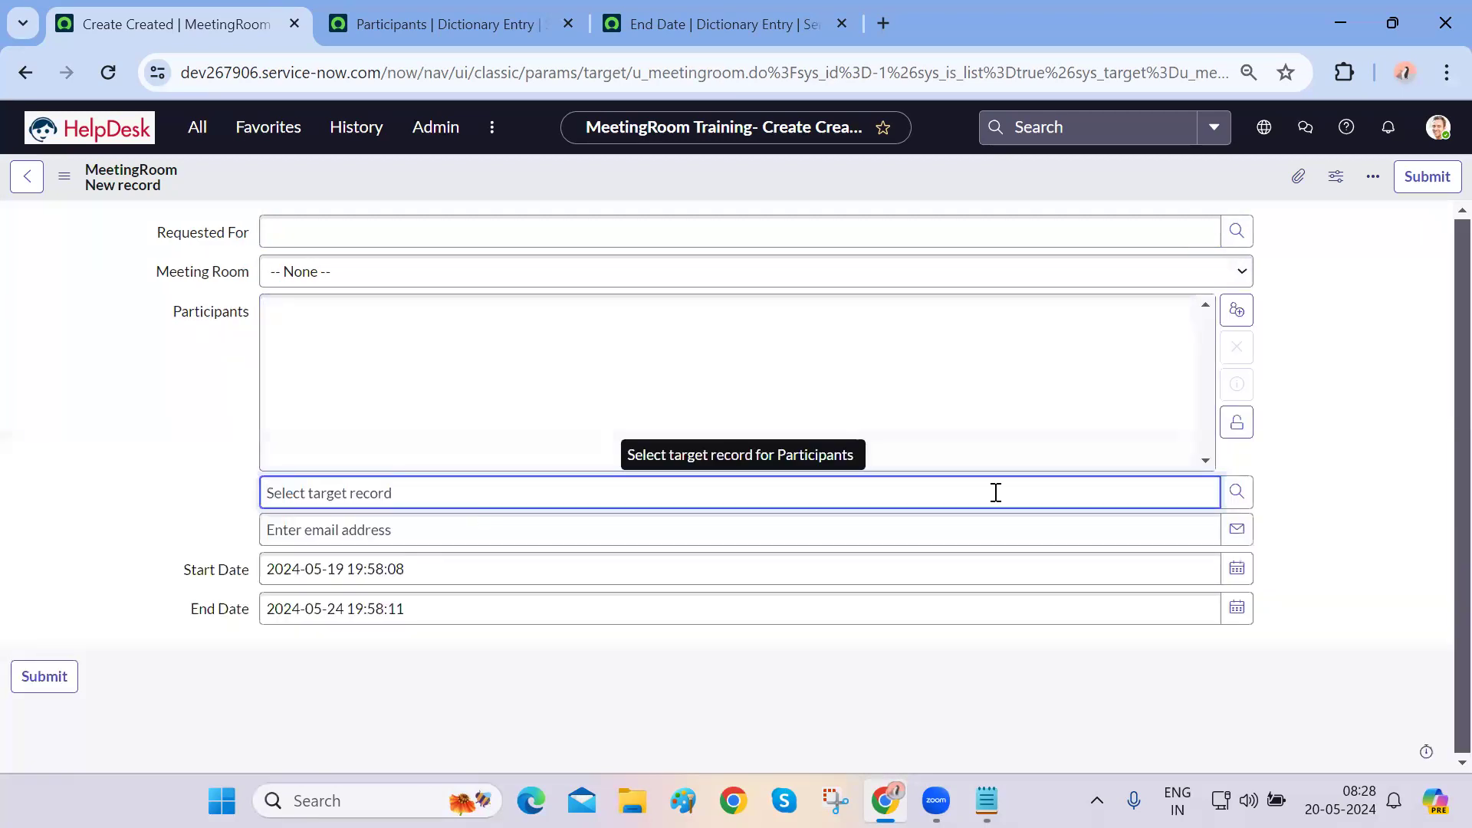
{"action": "left_click", "coordinate": [1237, 491]}
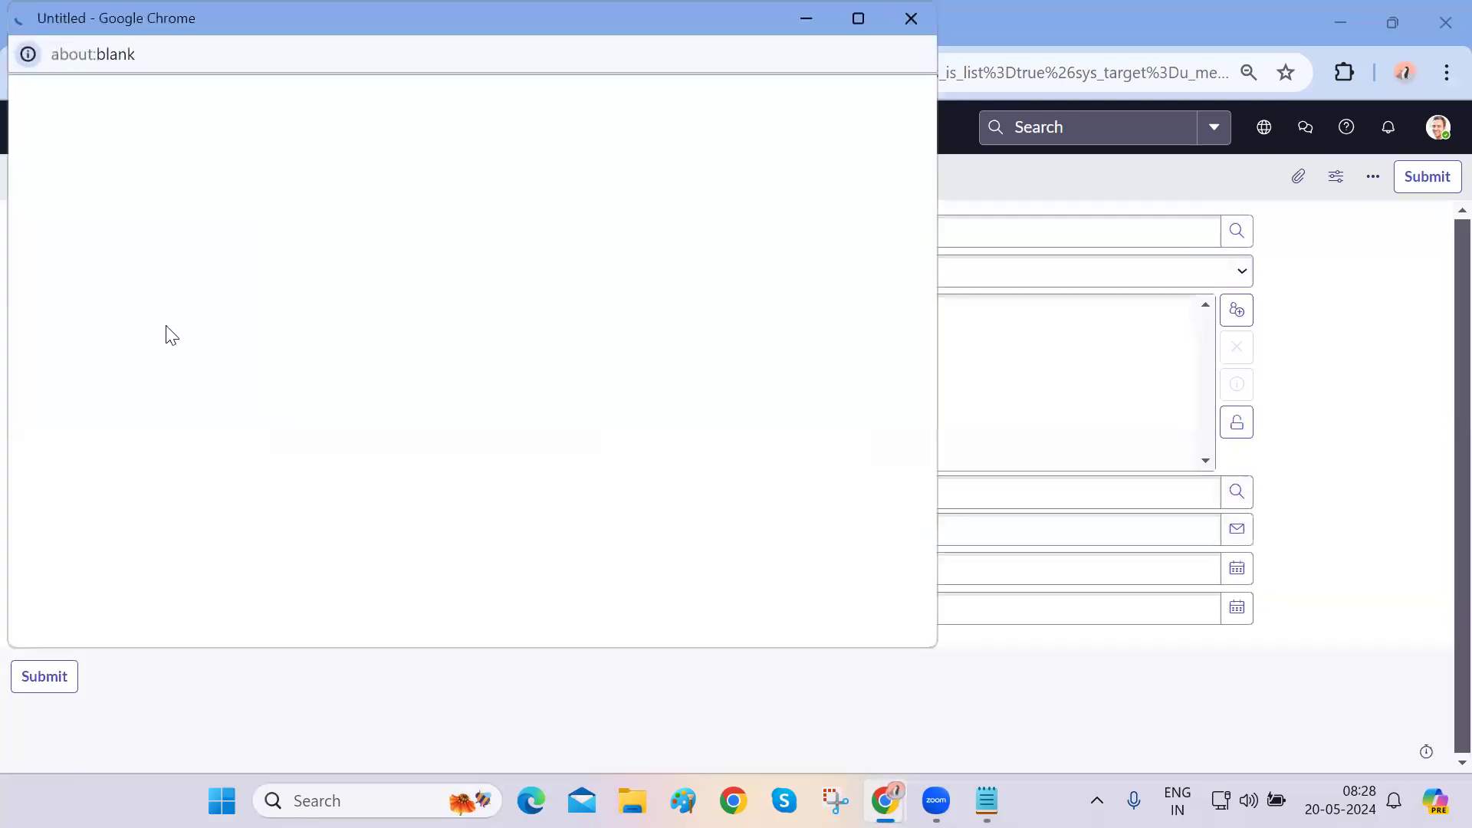
{"action": "left_click", "coordinate": [100, 307]}
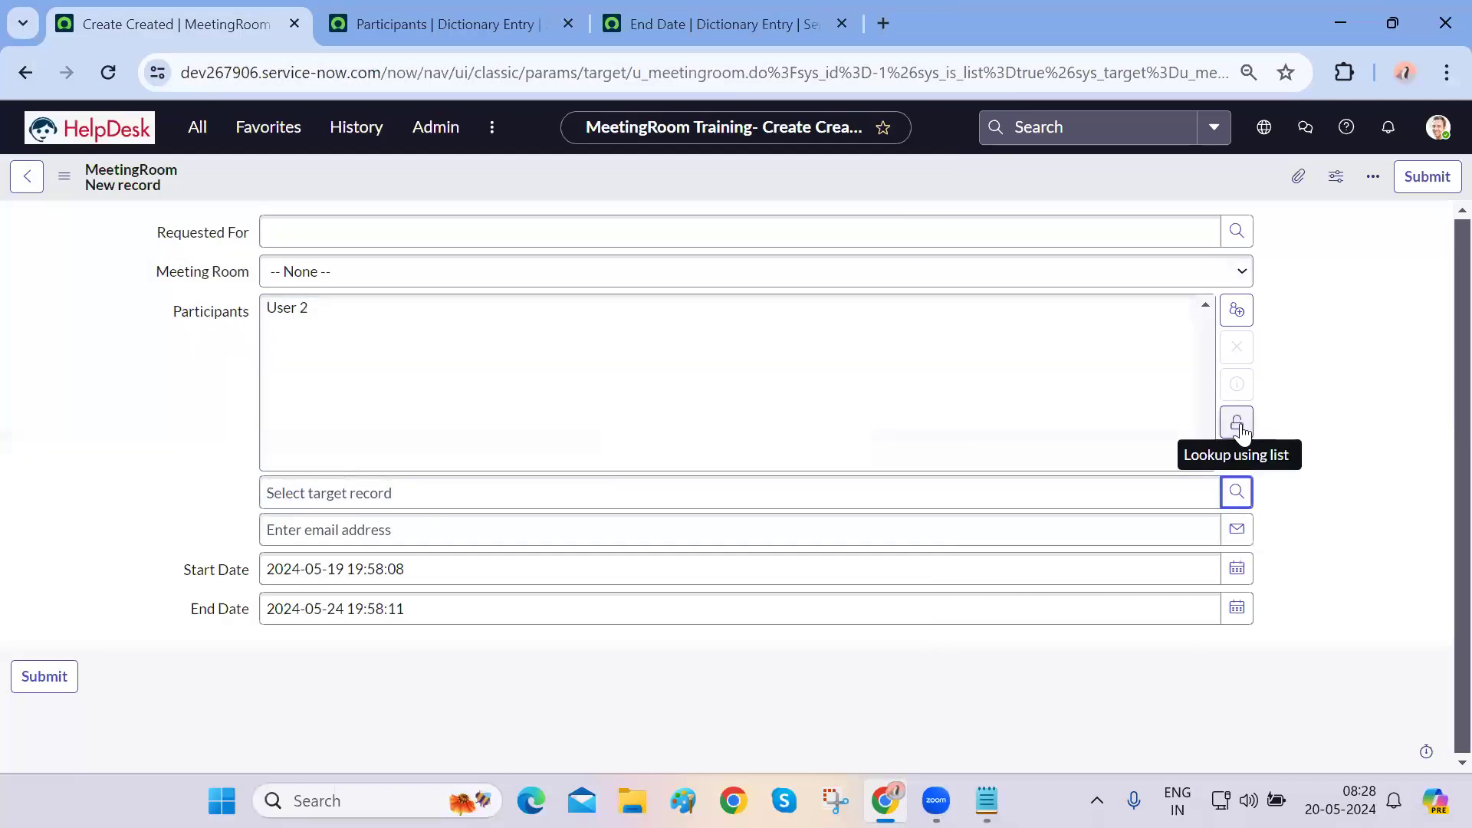
{"action": "left_click", "coordinate": [1239, 427]}
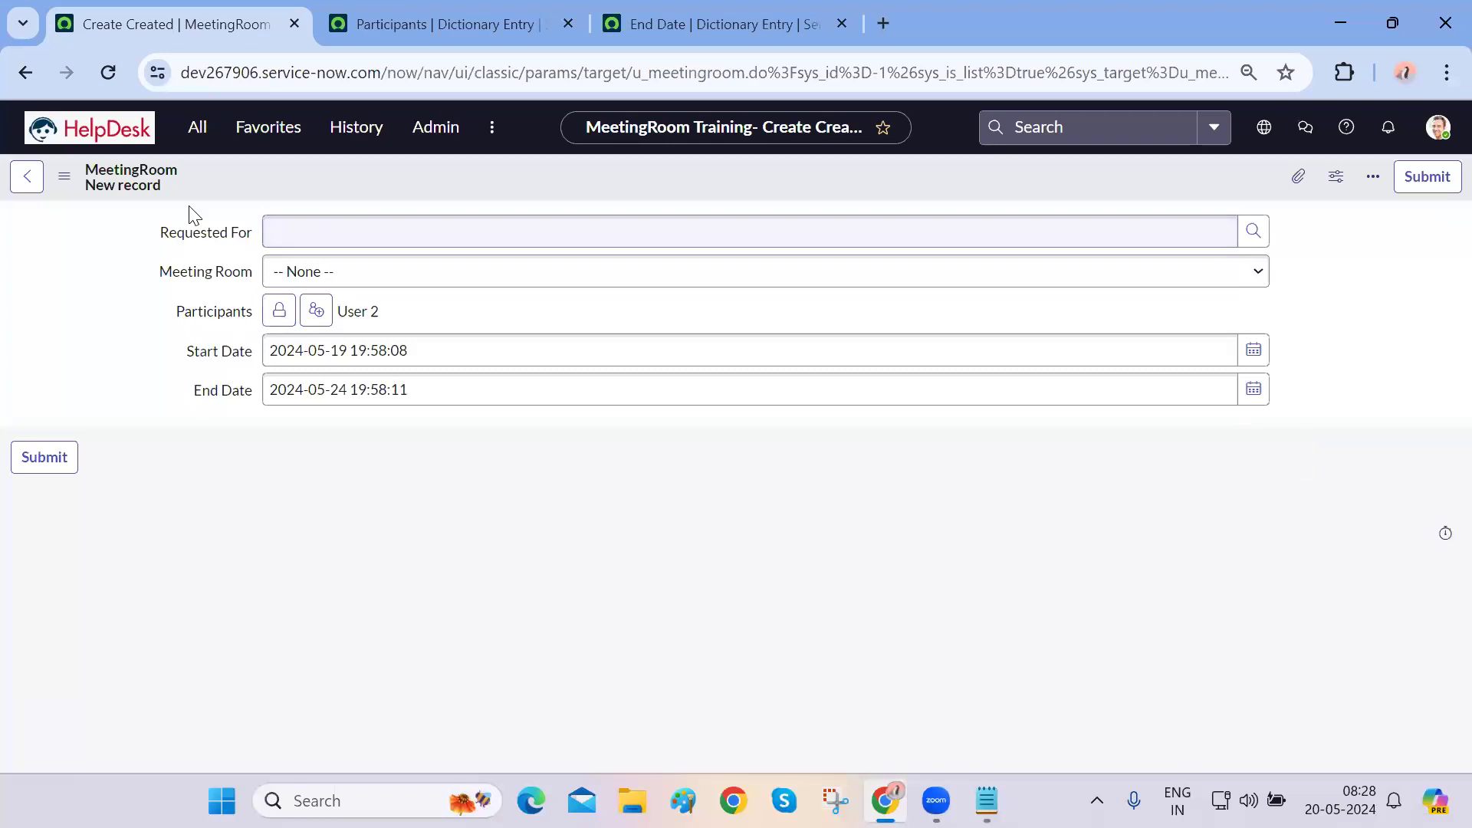
{"action": "left_click_drag", "start_coordinate": [155, 231], "coordinate": [325, 526]}
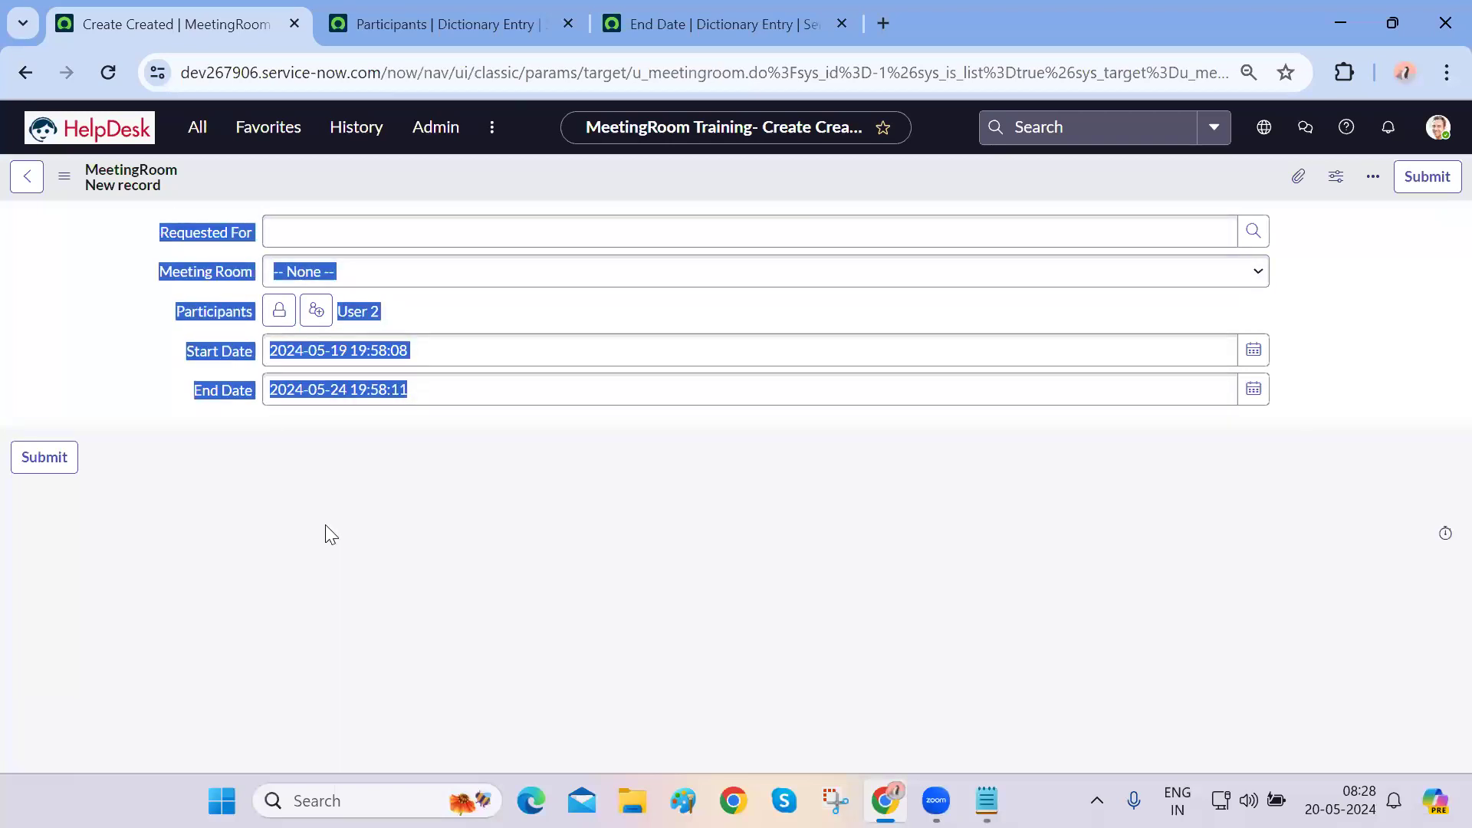
{"action": "left_click", "coordinate": [325, 526]}
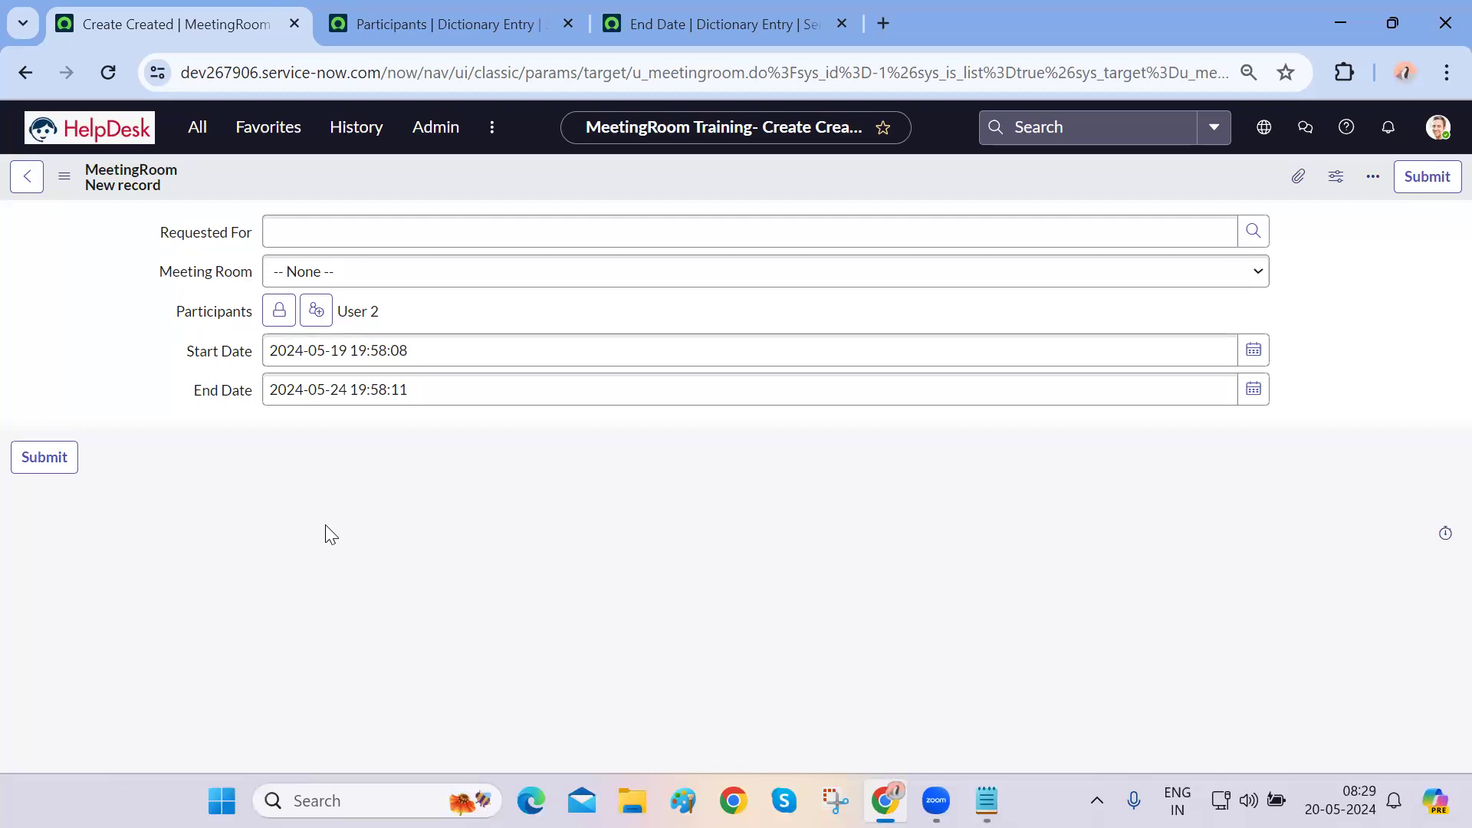
- Choose GF2 as the Meeting Room in the new record and review the available room choices
{"action": "left_click", "coordinate": [460, 269]}
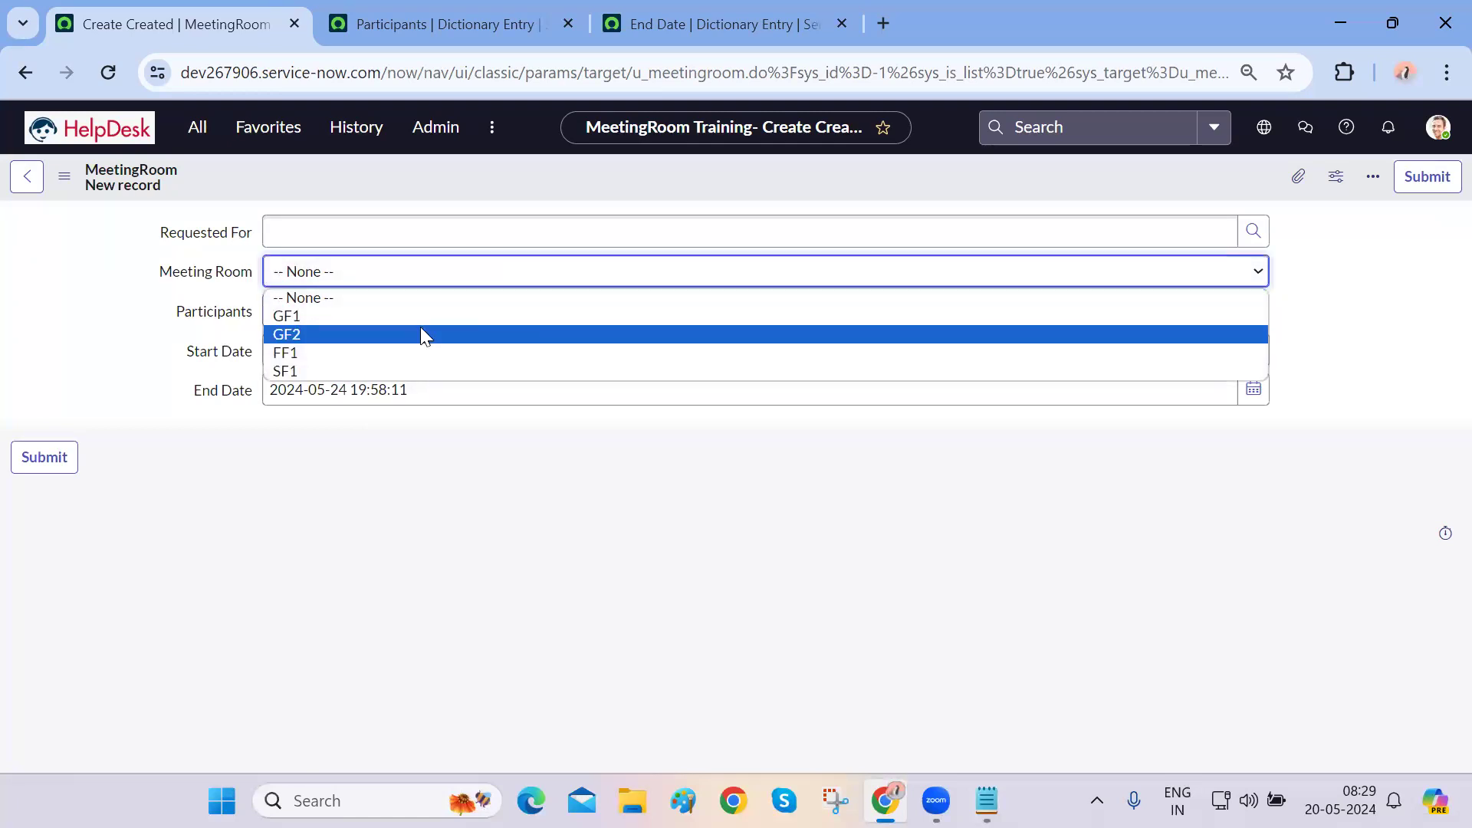
{"action": "left_click", "coordinate": [420, 332]}
{"action": "left_click", "coordinate": [492, 279]}
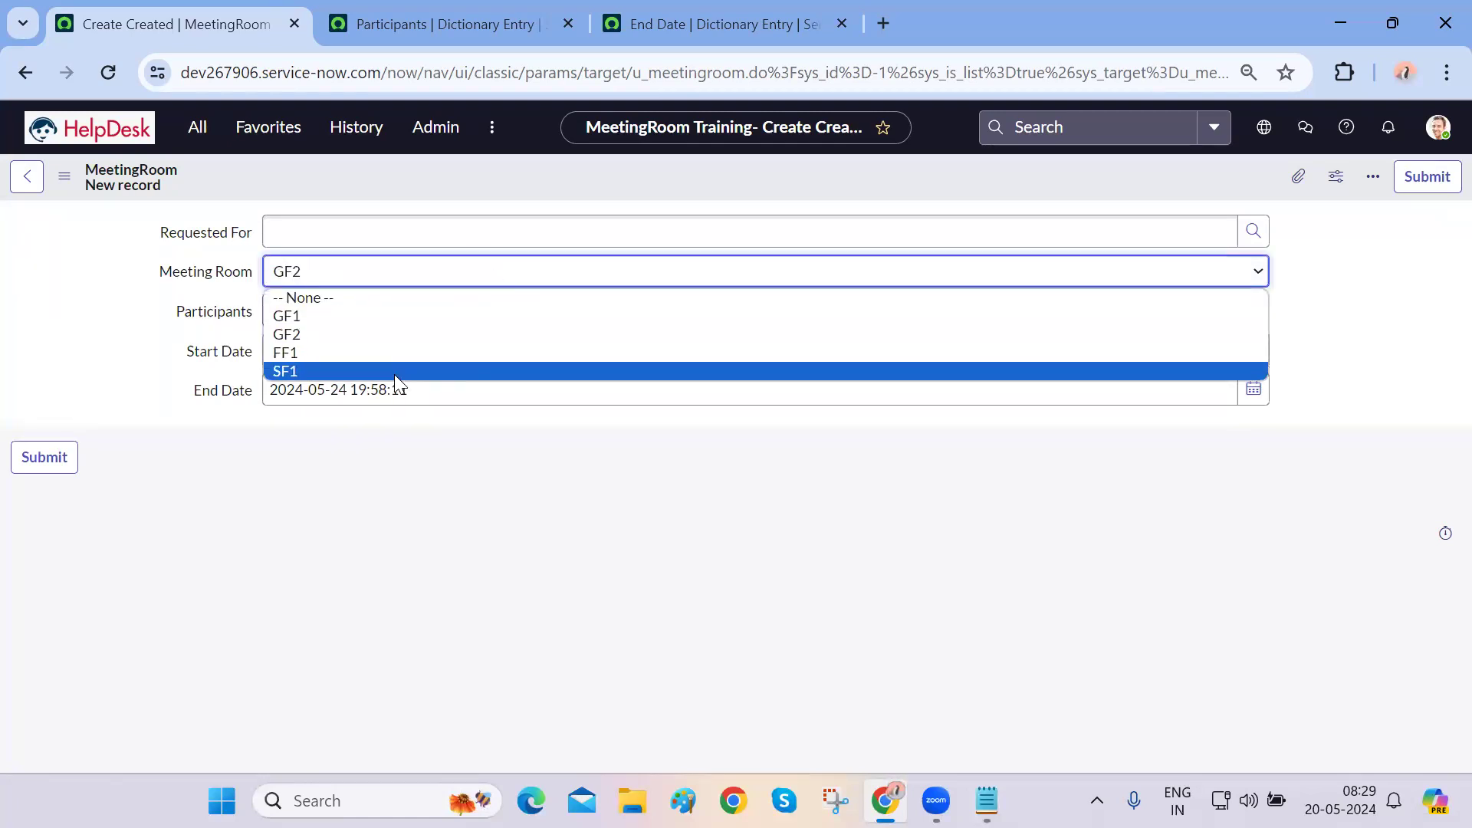
{"action": "left_click", "coordinate": [370, 605]}
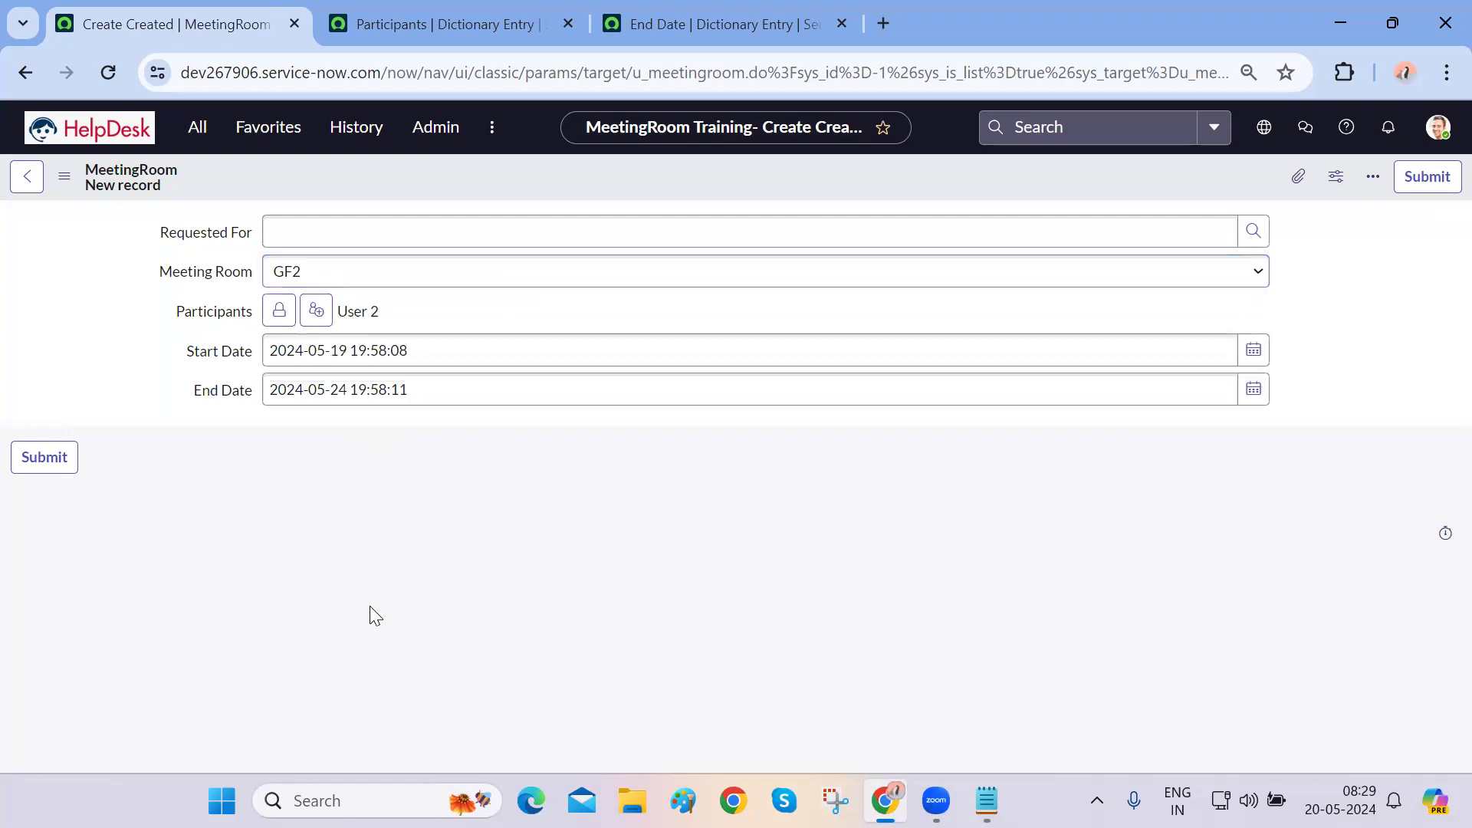
- Open the dictionary entry of the Meeting Room field, leaving the unsaved record
{"action": "right_click", "coordinate": [183, 282]}
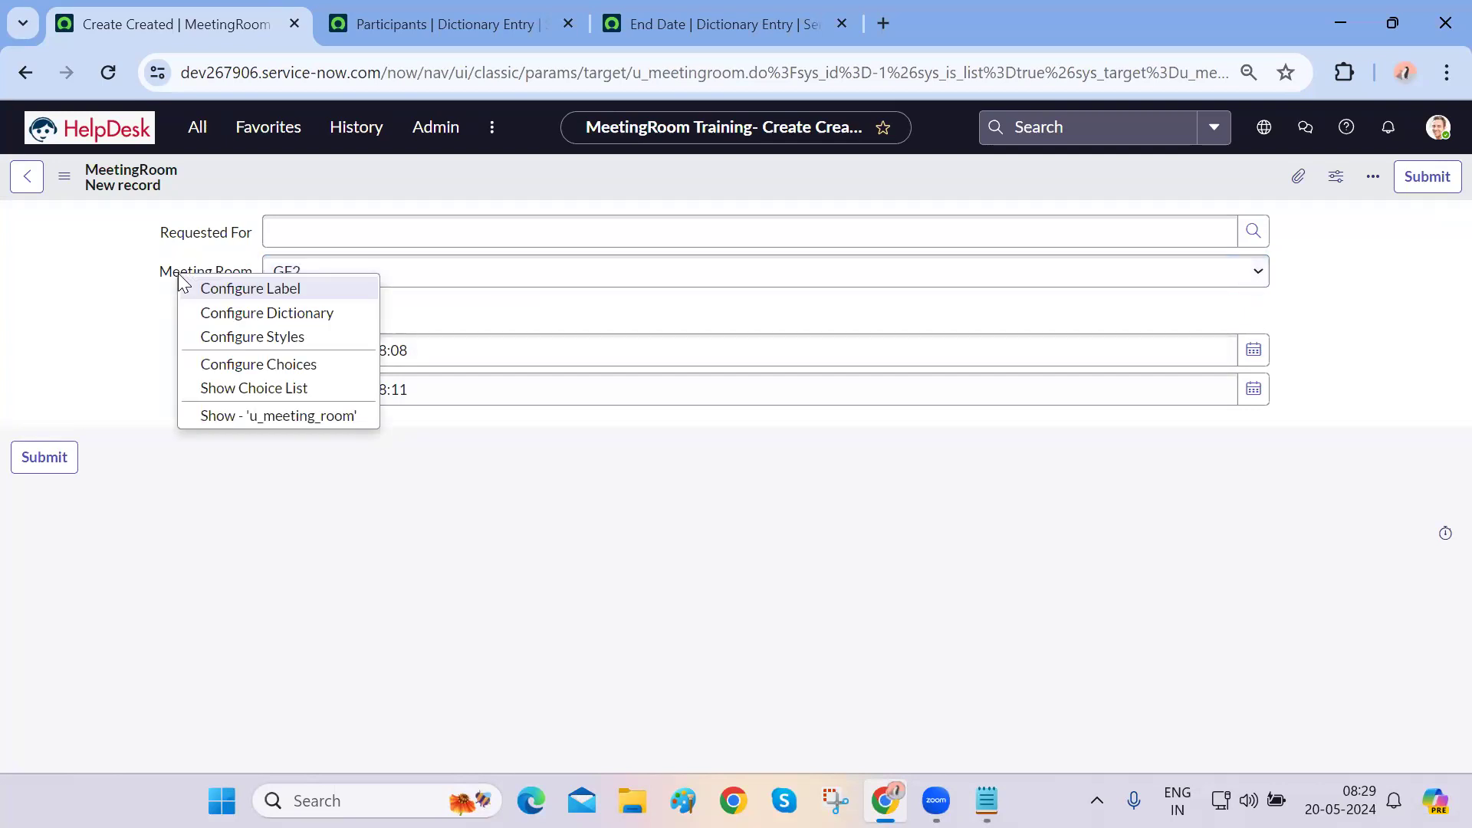
{"action": "left_click", "coordinate": [202, 540]}
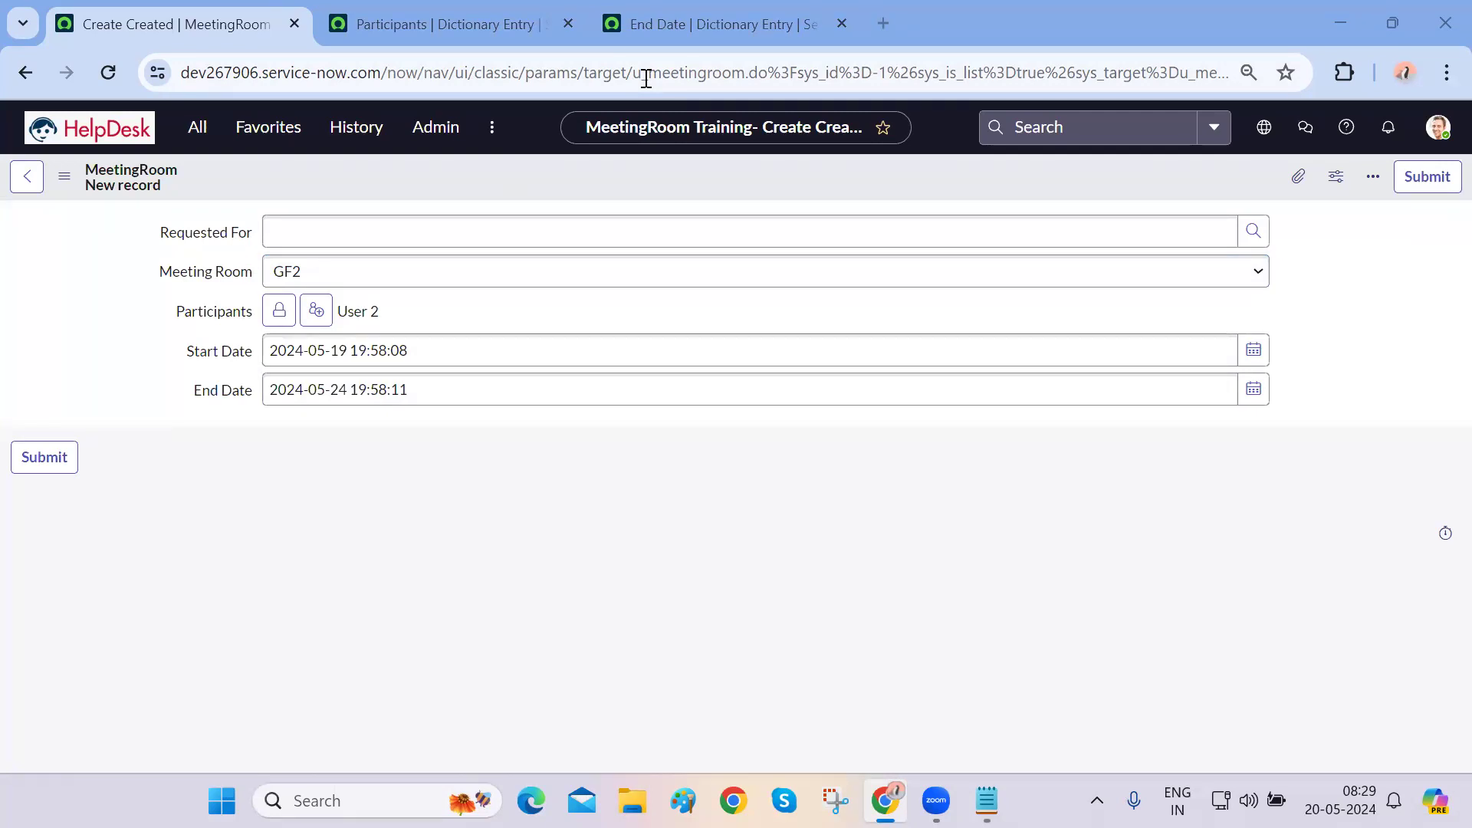
{"action": "right_click", "coordinate": [195, 274]}
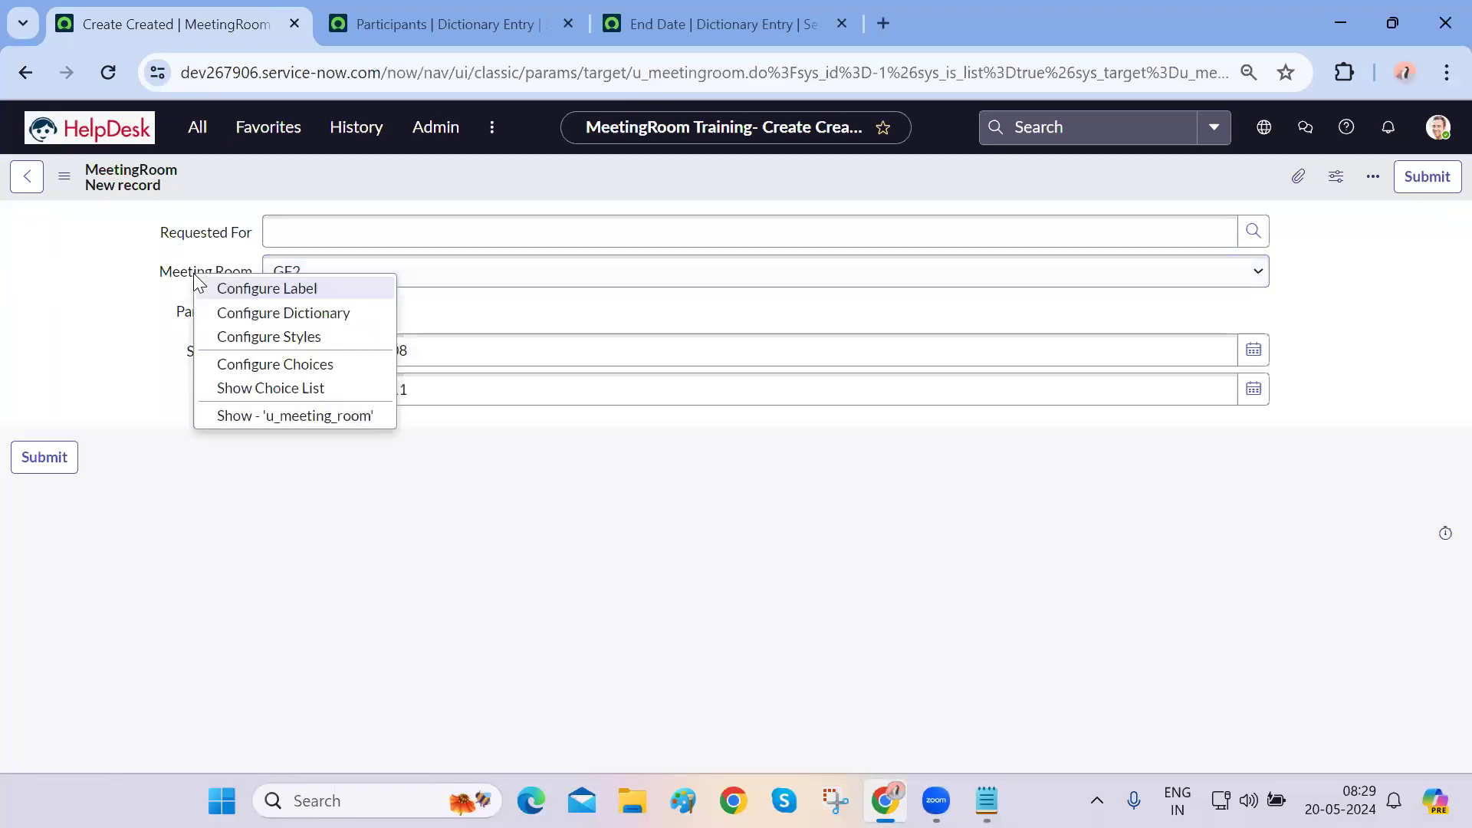
{"action": "left_click", "coordinate": [328, 320]}
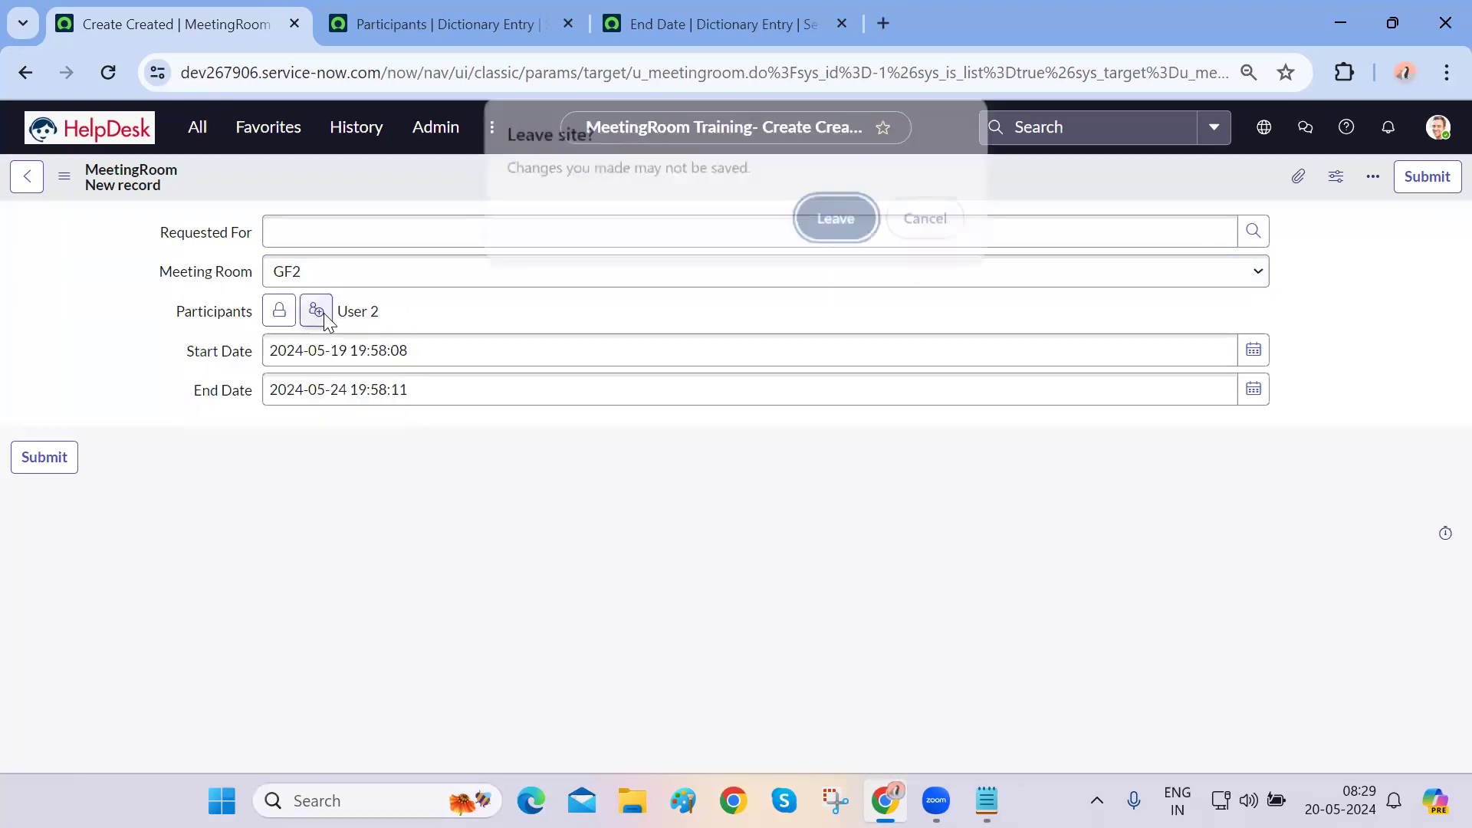
{"action": "left_click", "coordinate": [825, 219]}
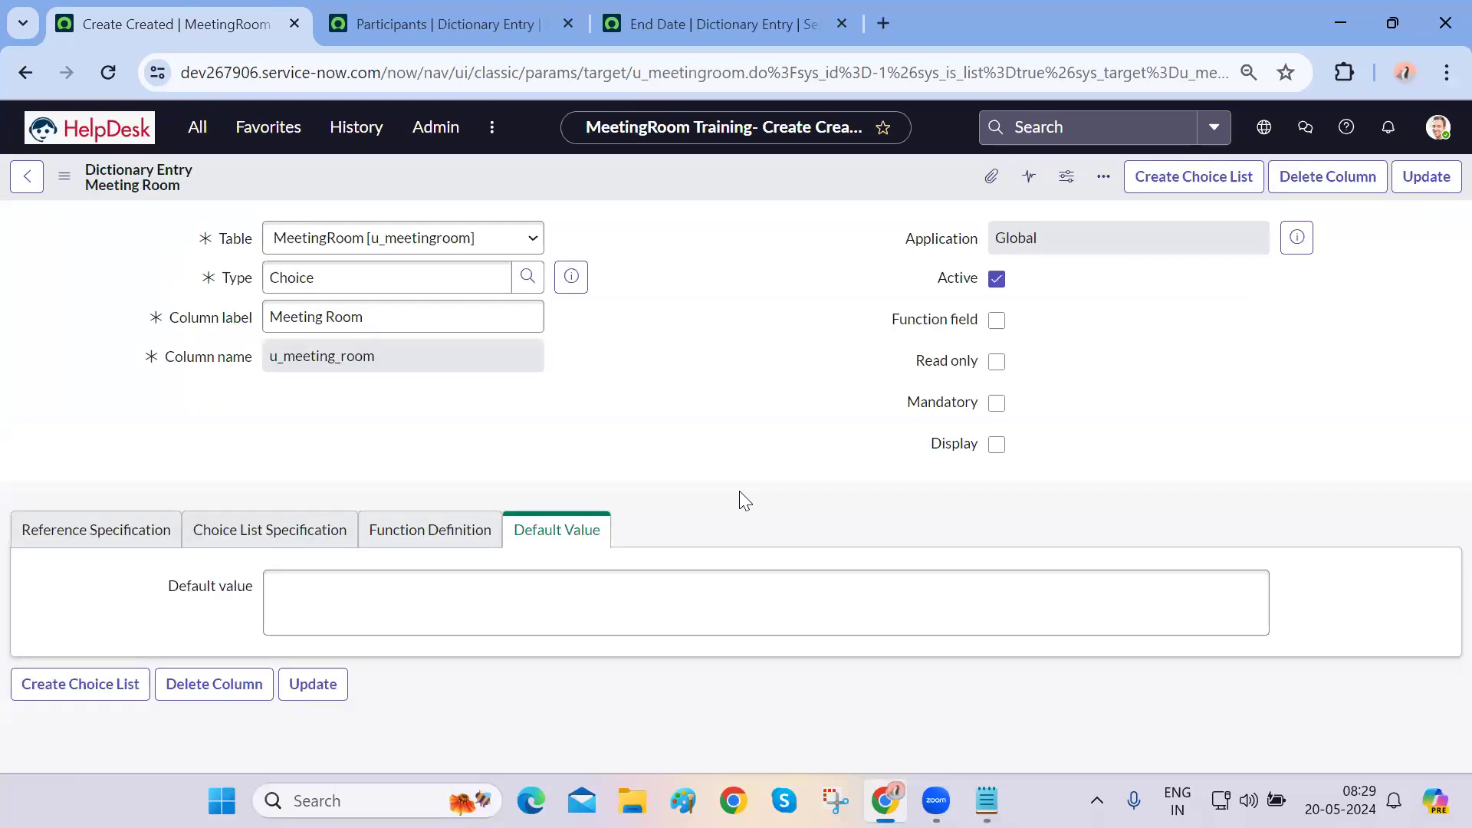
- Examine the Meeting Room column's dictionary settings and its list of choices with their labels, values and sequence
{"action": "scroll", "coordinate": [739, 500], "scroll_direction": "down", "scroll_amount": 6}
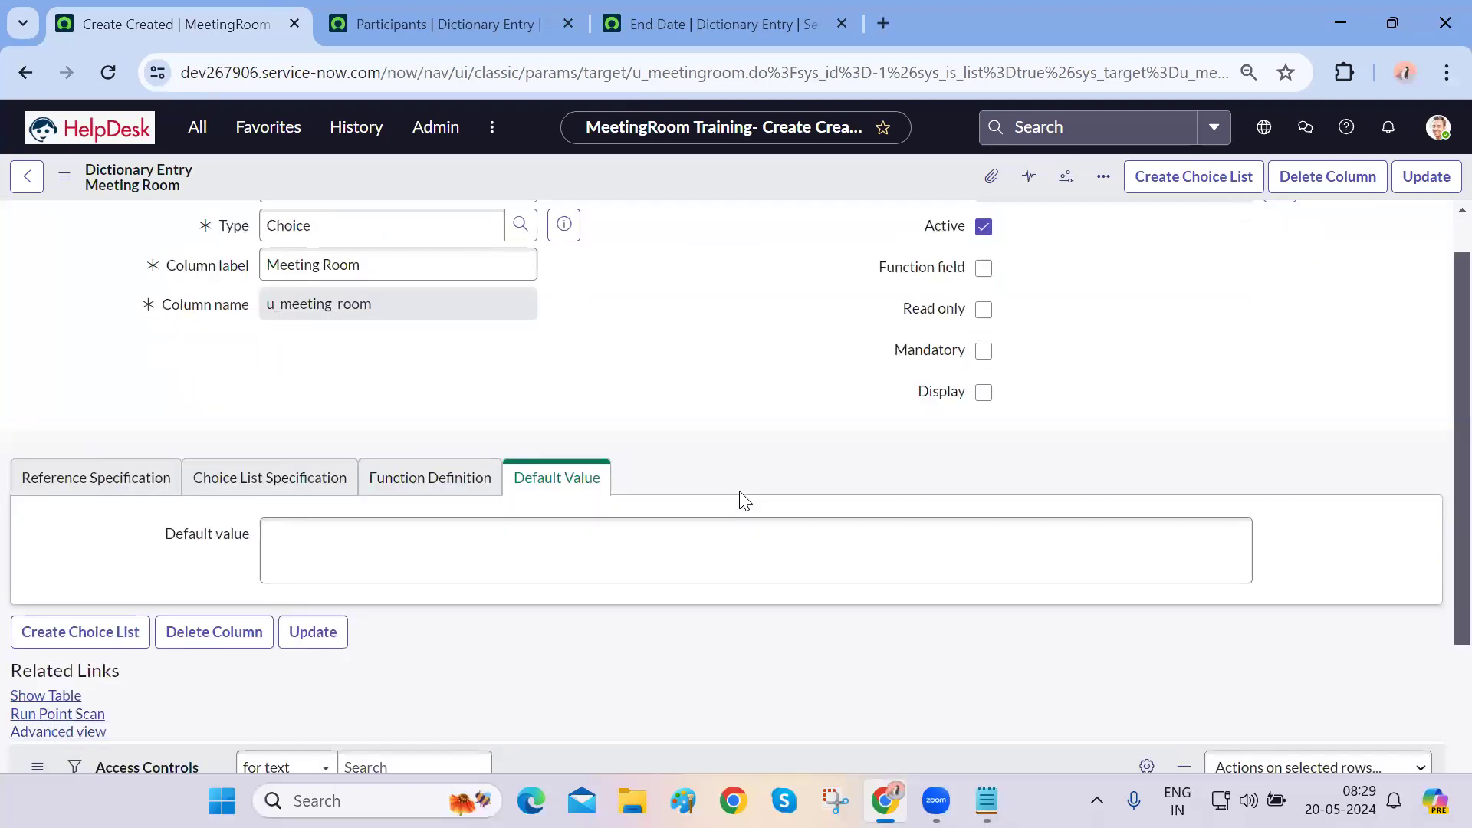
{"action": "scroll", "coordinate": [741, 494], "scroll_direction": "down", "scroll_amount": 2}
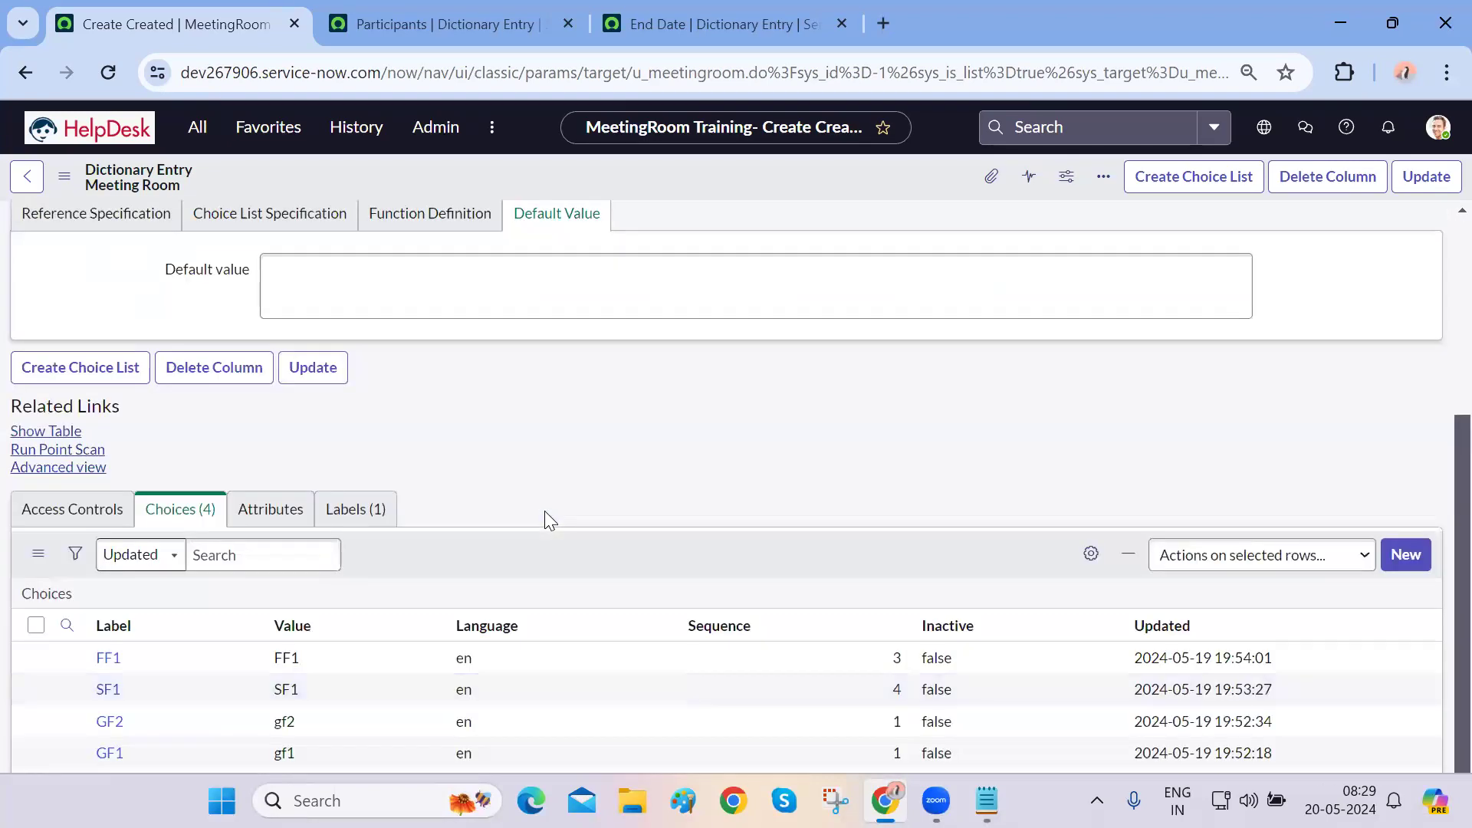
{"action": "scroll", "coordinate": [546, 520], "scroll_direction": "up", "scroll_amount": 7}
{"action": "scroll", "coordinate": [546, 520], "scroll_direction": "down", "scroll_amount": 7}
{"action": "scroll", "coordinate": [545, 520], "scroll_direction": "up", "scroll_amount": 7}
{"action": "scroll", "coordinate": [545, 520], "scroll_direction": "down", "scroll_amount": 7}
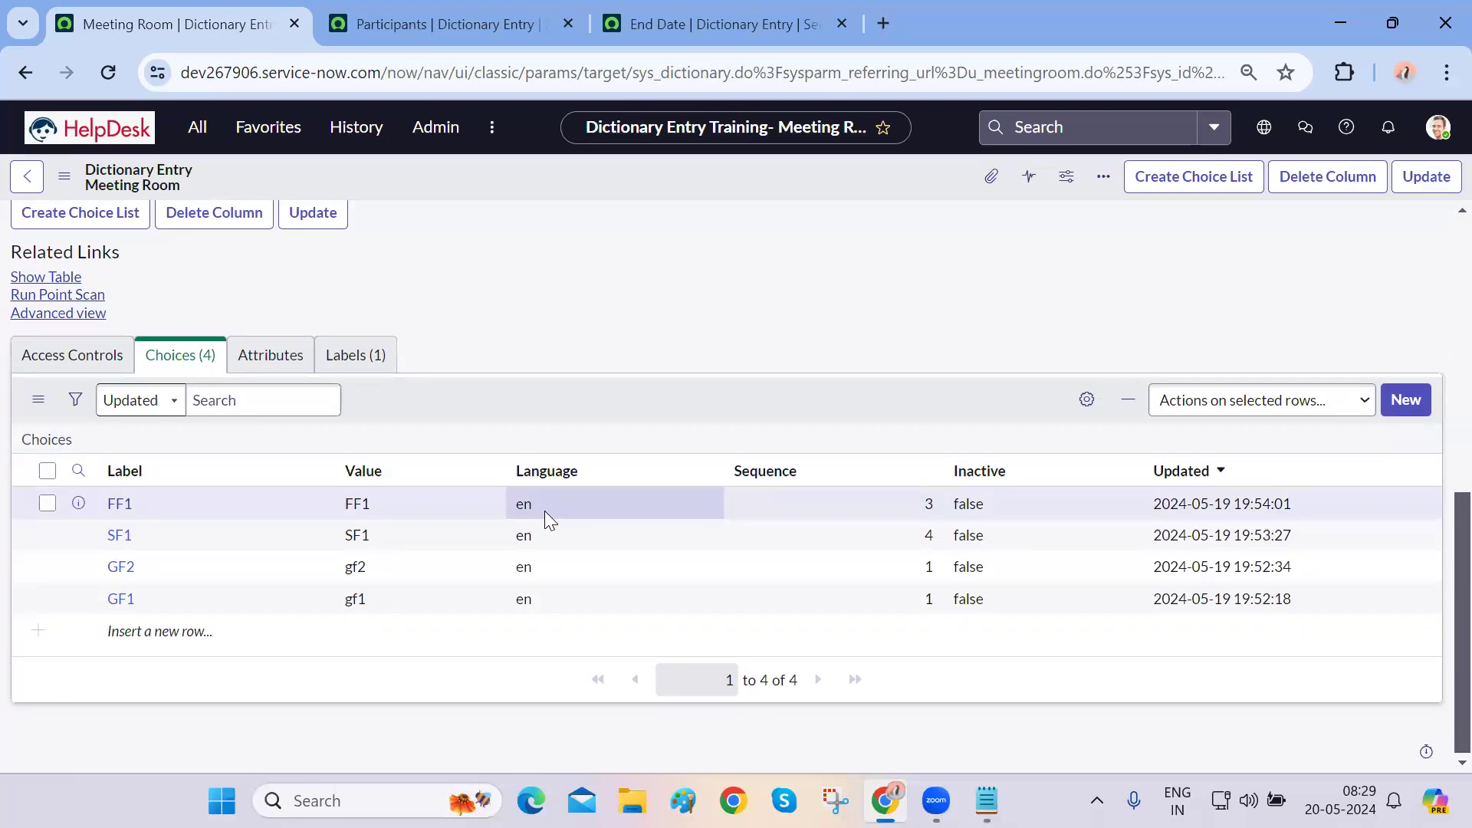
{"action": "scroll", "coordinate": [545, 511], "scroll_direction": "up", "scroll_amount": 7}
{"action": "scroll", "coordinate": [545, 511], "scroll_direction": "down", "scroll_amount": 7}
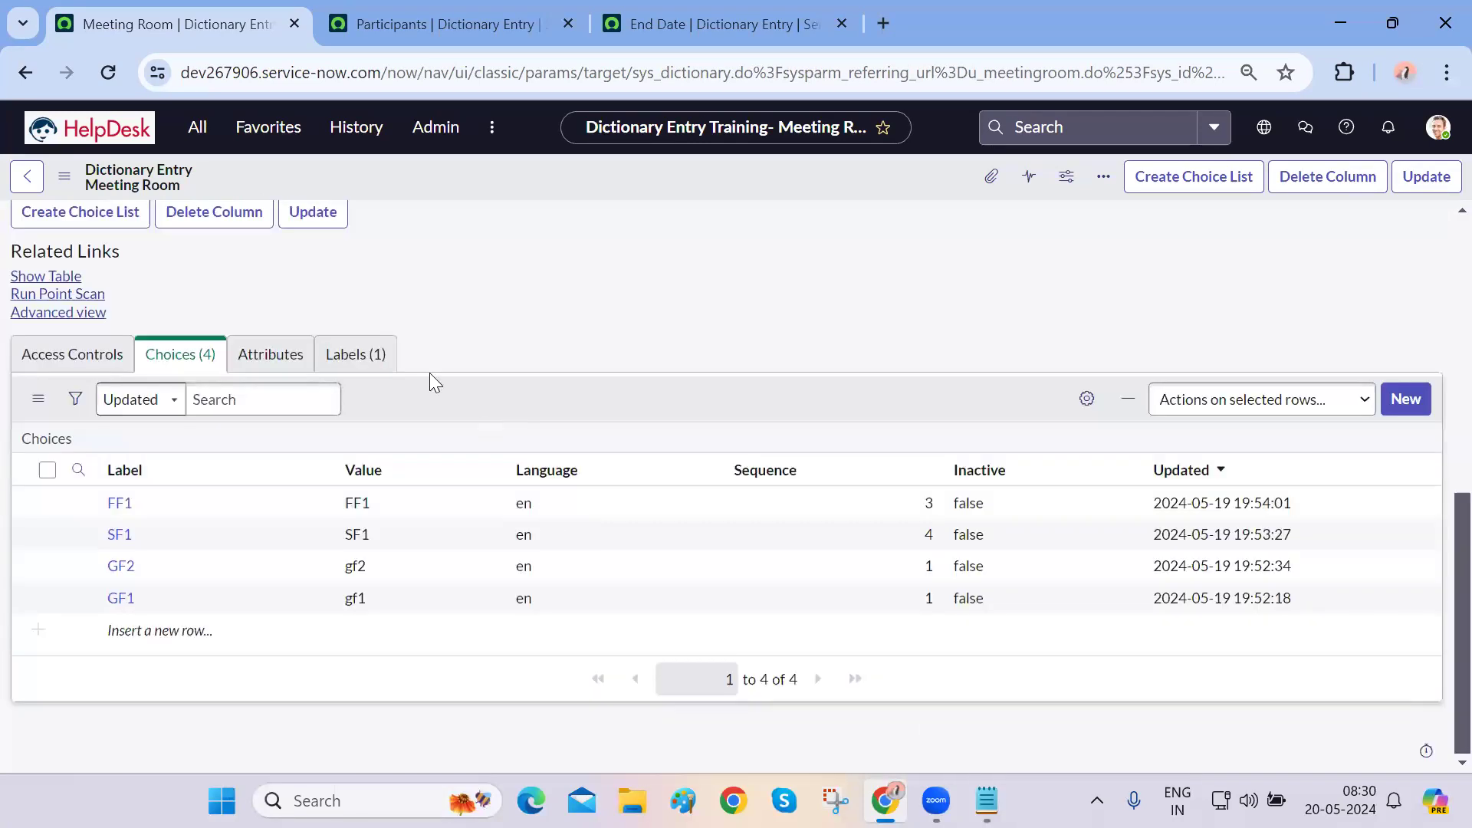
- Go back to the MeetingRooms list and start a fresh record
{"action": "left_click", "coordinate": [27, 72]}
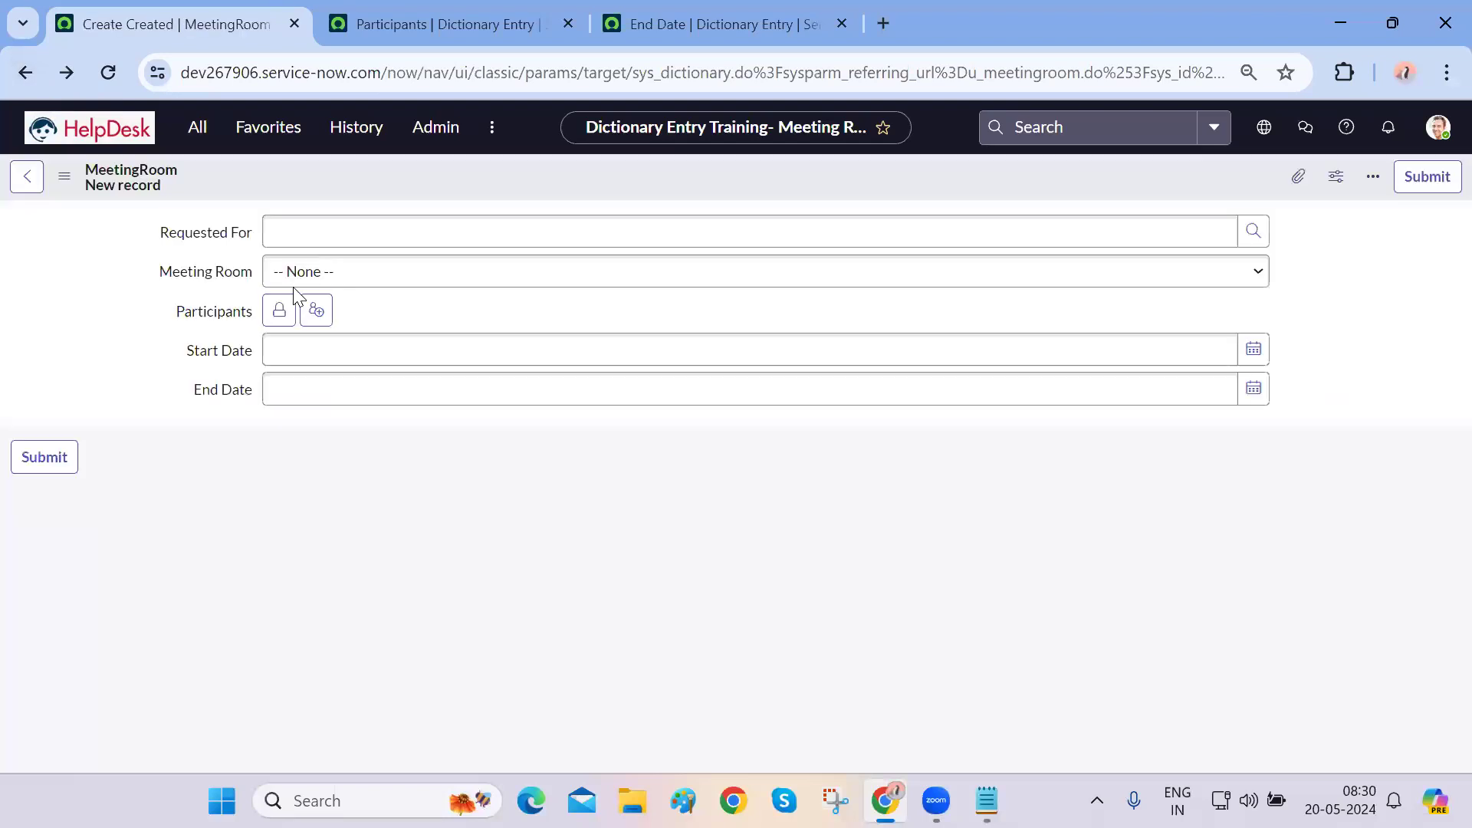
{"action": "left_click", "coordinate": [320, 519]}
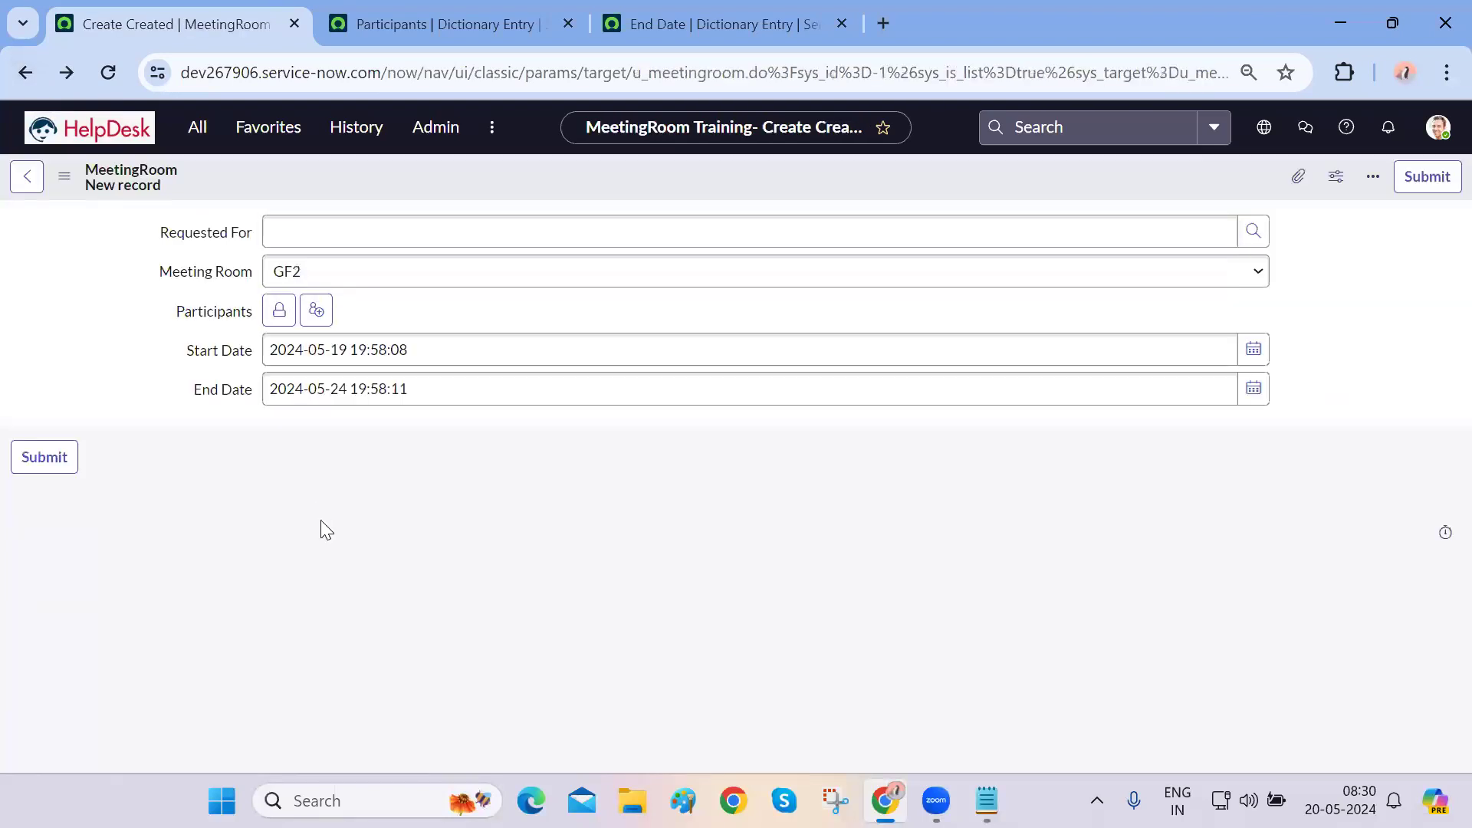
{"action": "left_click", "coordinate": [25, 73]}
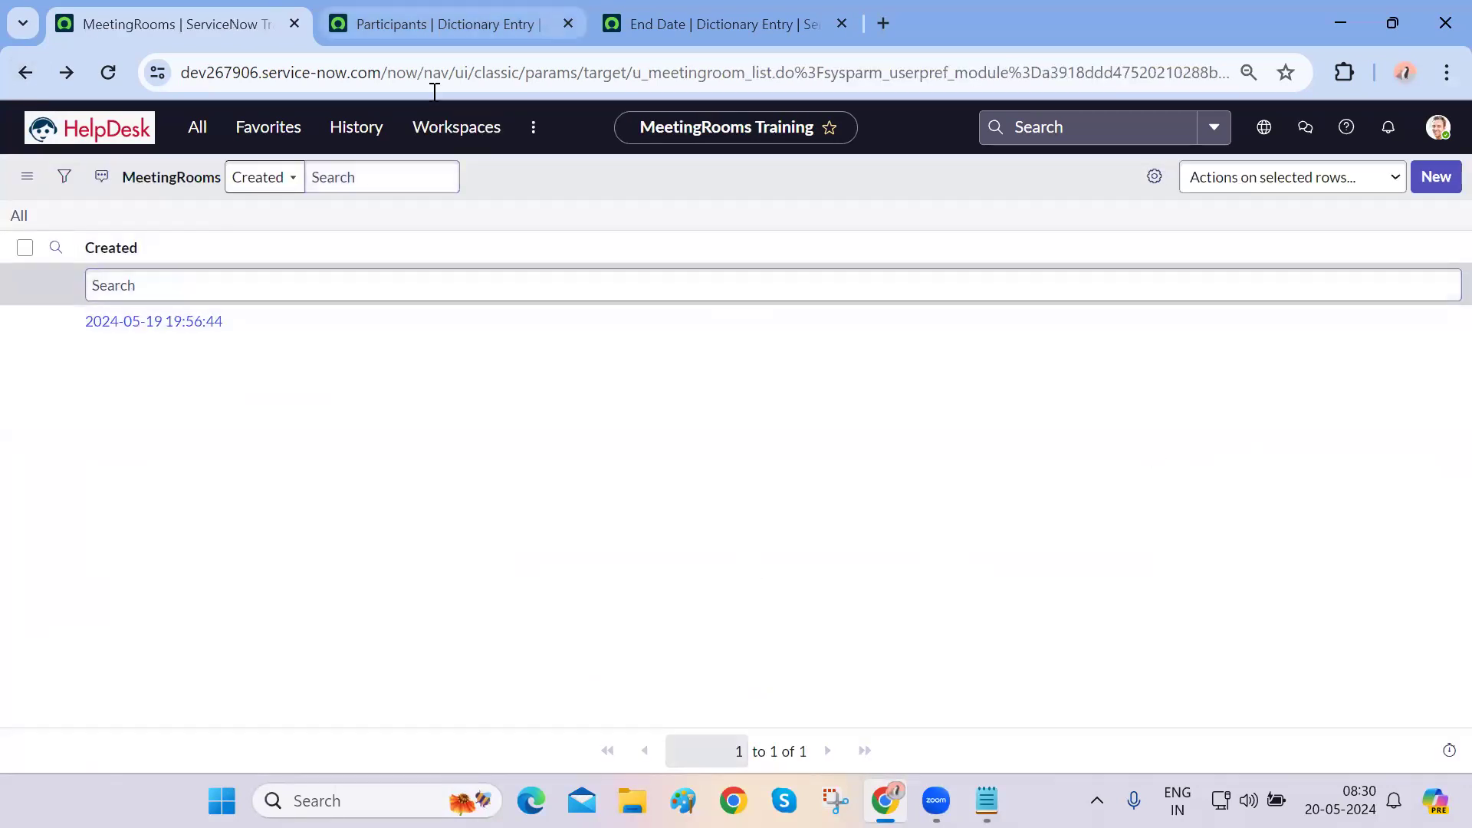
{"action": "left_click", "coordinate": [1433, 178]}
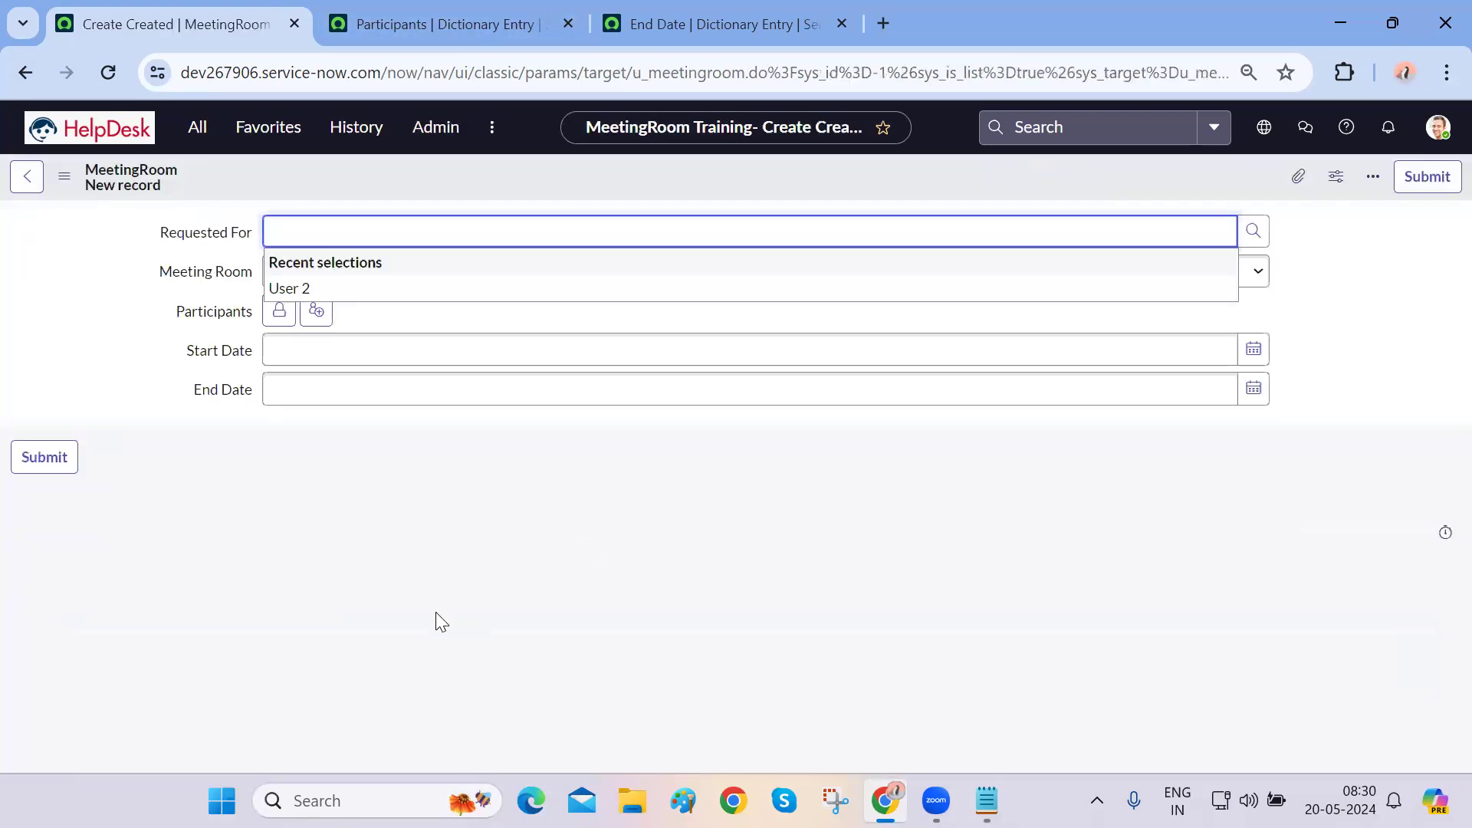
- Set Requested For to User 2 and Meeting Room to FF1 in the new record
{"action": "left_click", "coordinate": [386, 289]}
{"action": "left_click", "coordinate": [421, 288]}
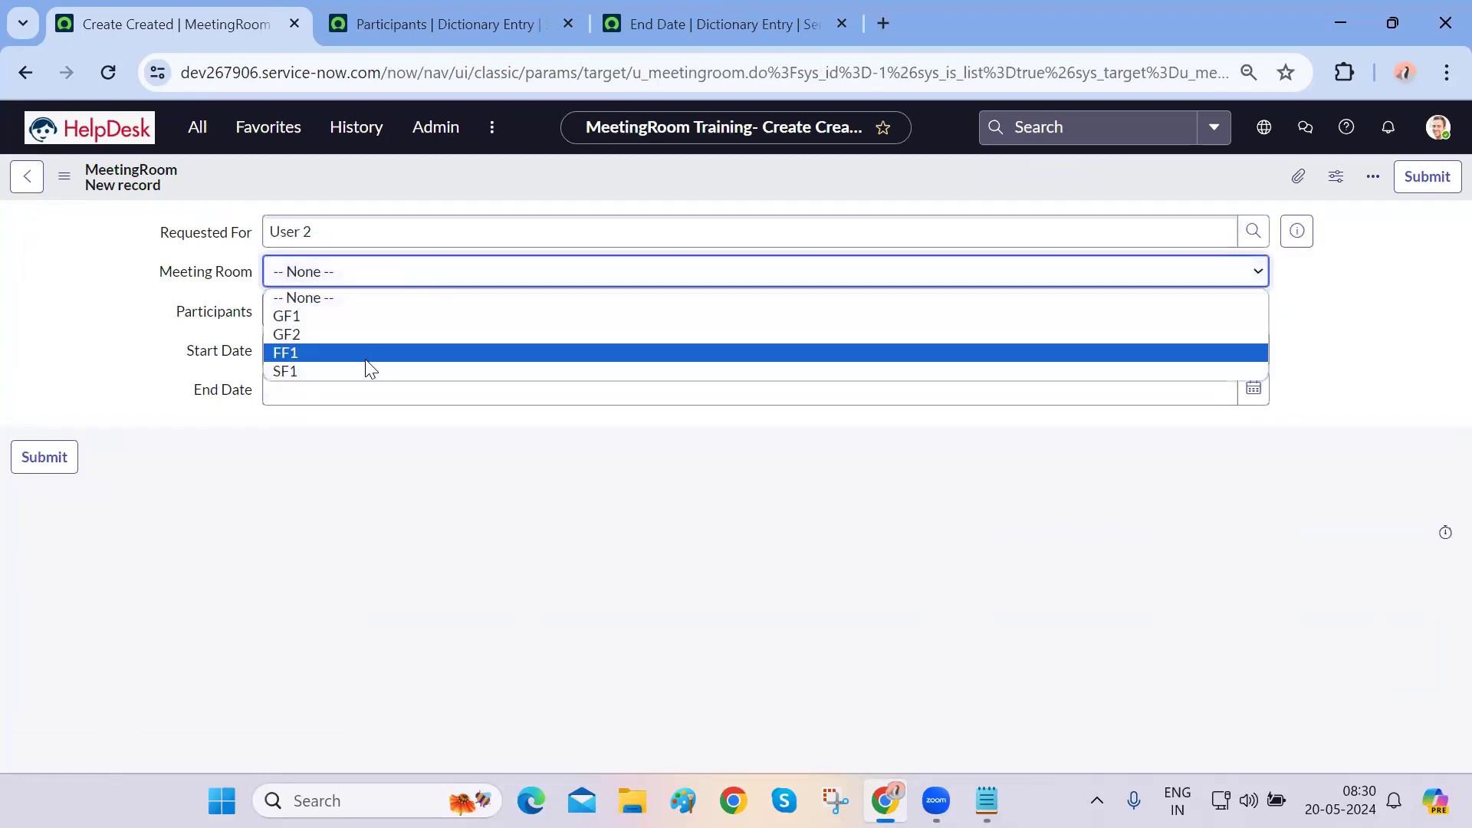
{"action": "left_click", "coordinate": [365, 354]}
{"action": "left_click", "coordinate": [422, 352]}
{"action": "left_click", "coordinate": [367, 512]}
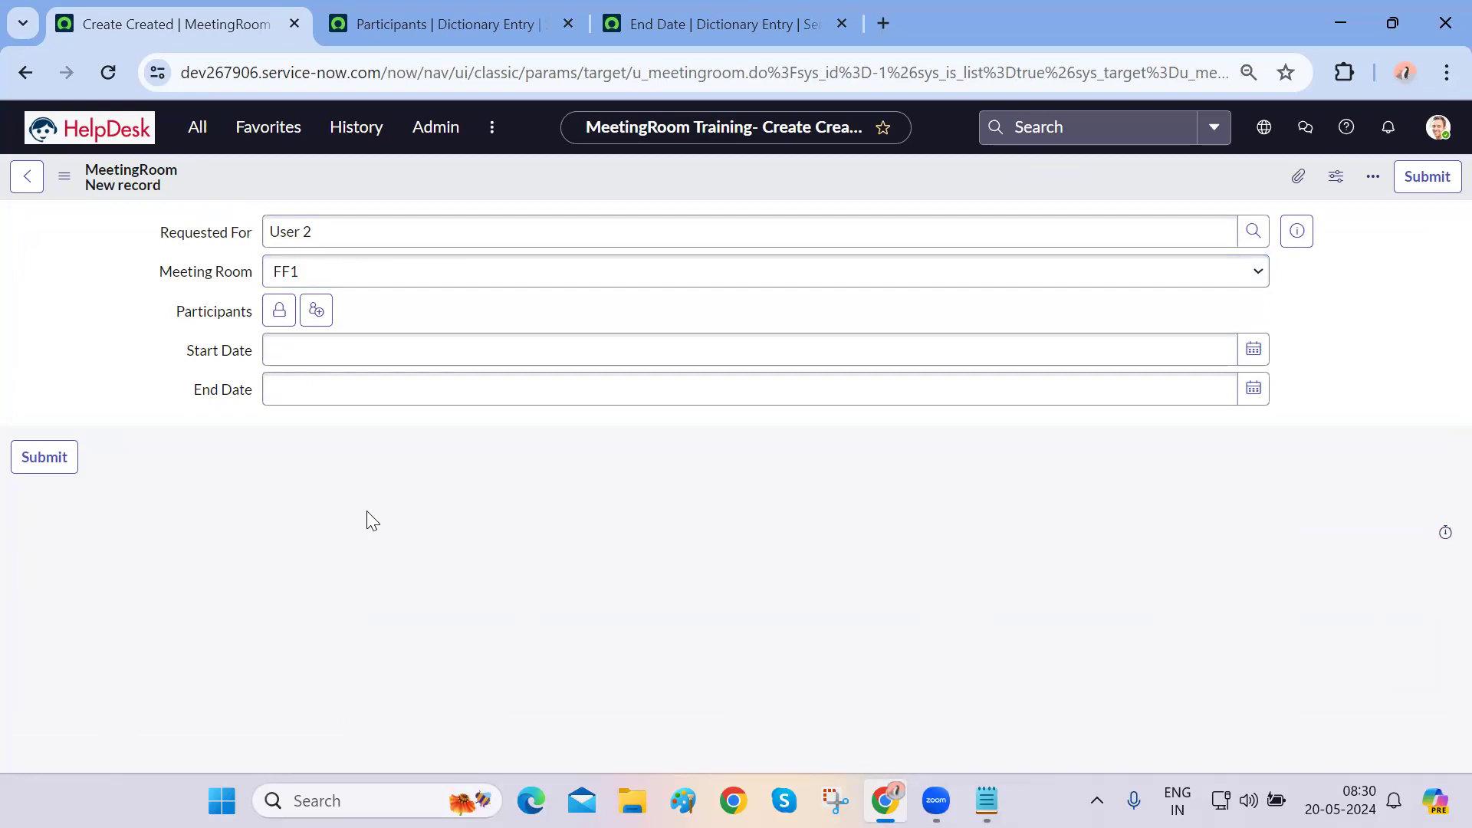
{"action": "left_click", "coordinate": [201, 133]}
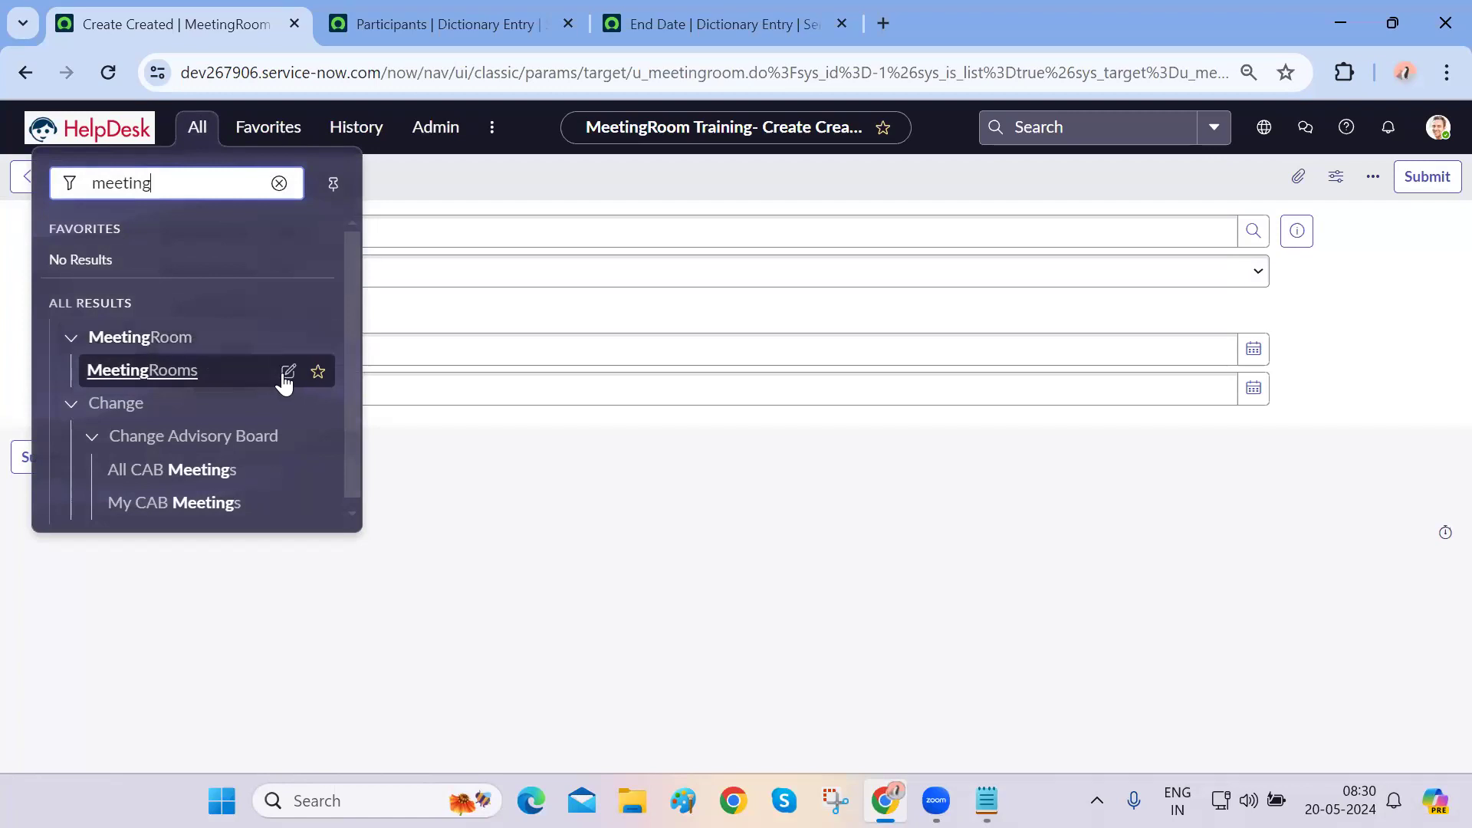
{"action": "left_click", "coordinate": [463, 544]}
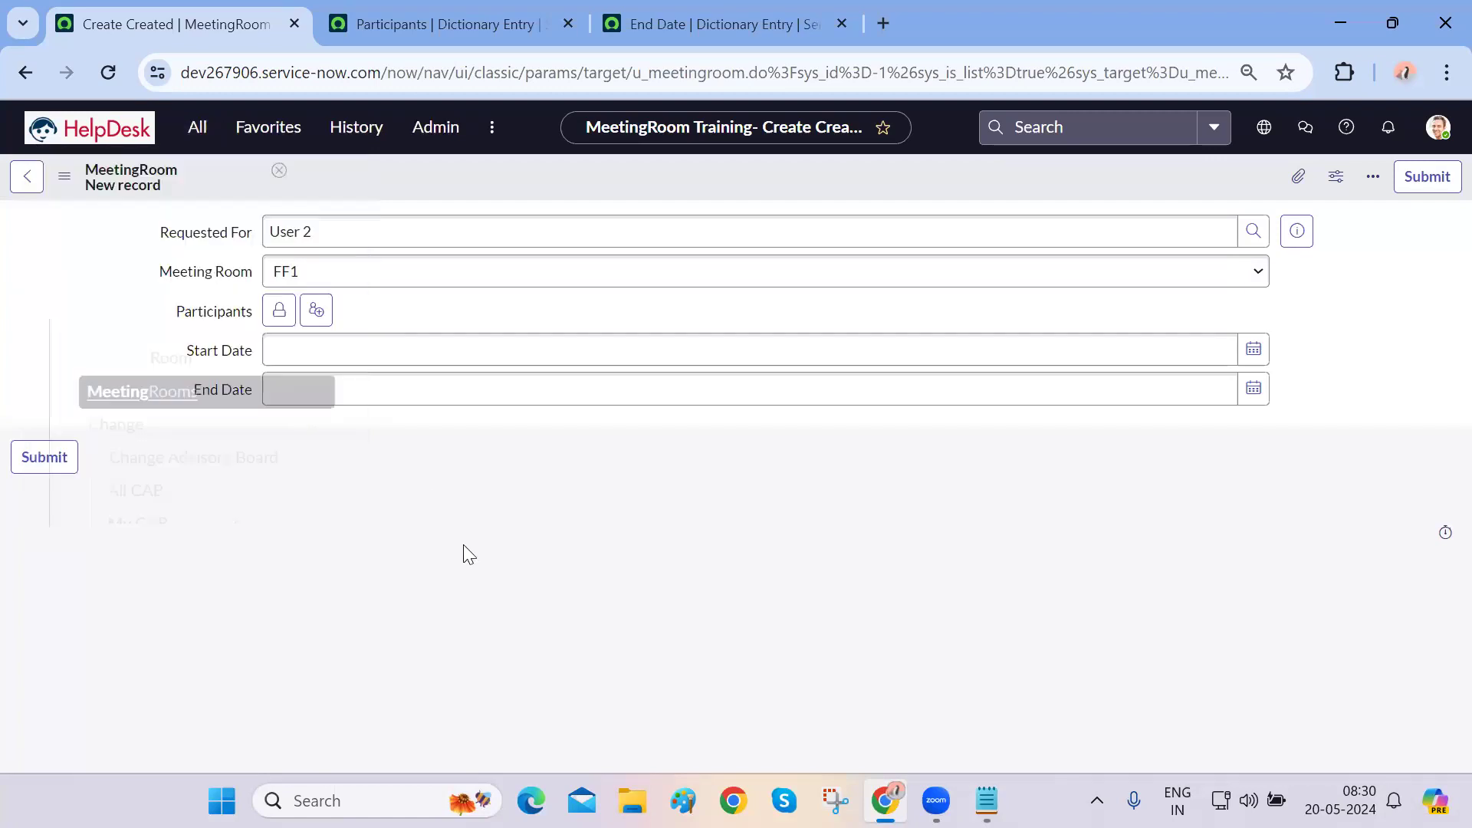
{"action": "left_click", "coordinate": [197, 129]}
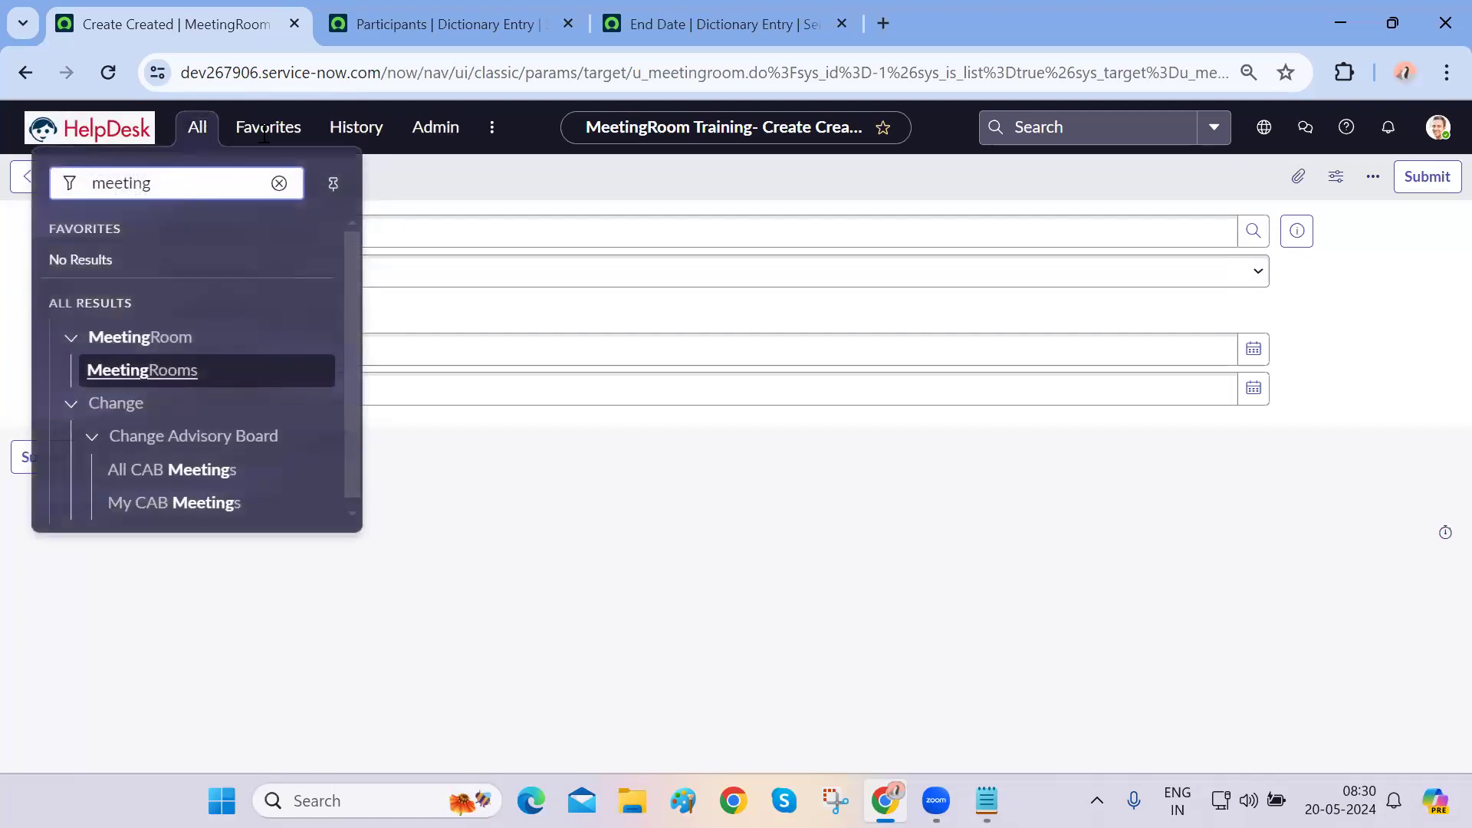
{"action": "left_click", "coordinate": [526, 542]}
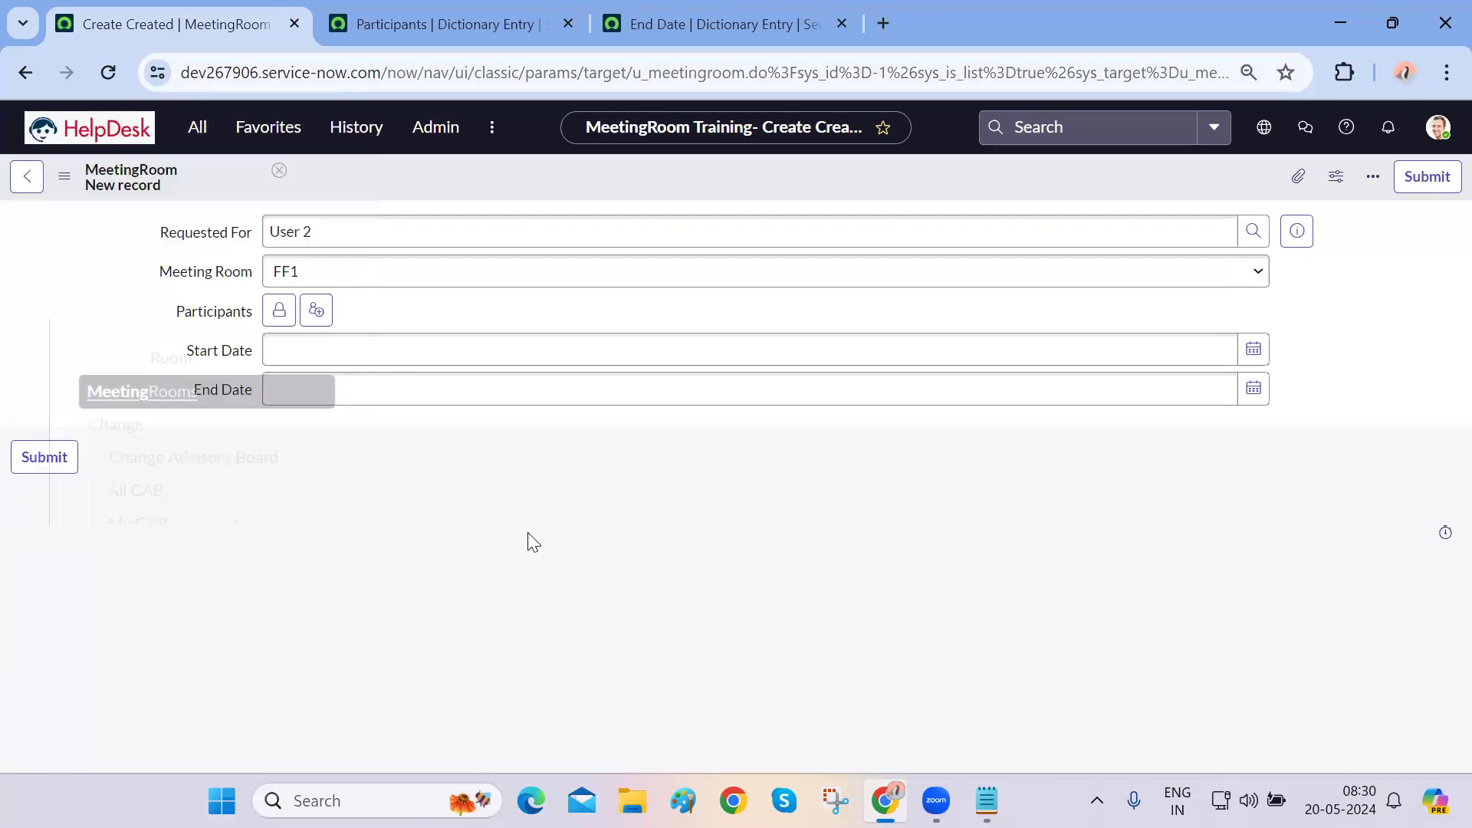
- Open the table configuration of MeetingRoom, discarding the unsaved record, and review its columns
{"action": "left_click", "coordinate": [68, 174]}
{"action": "mouse_move", "coordinate": [184, 223]}
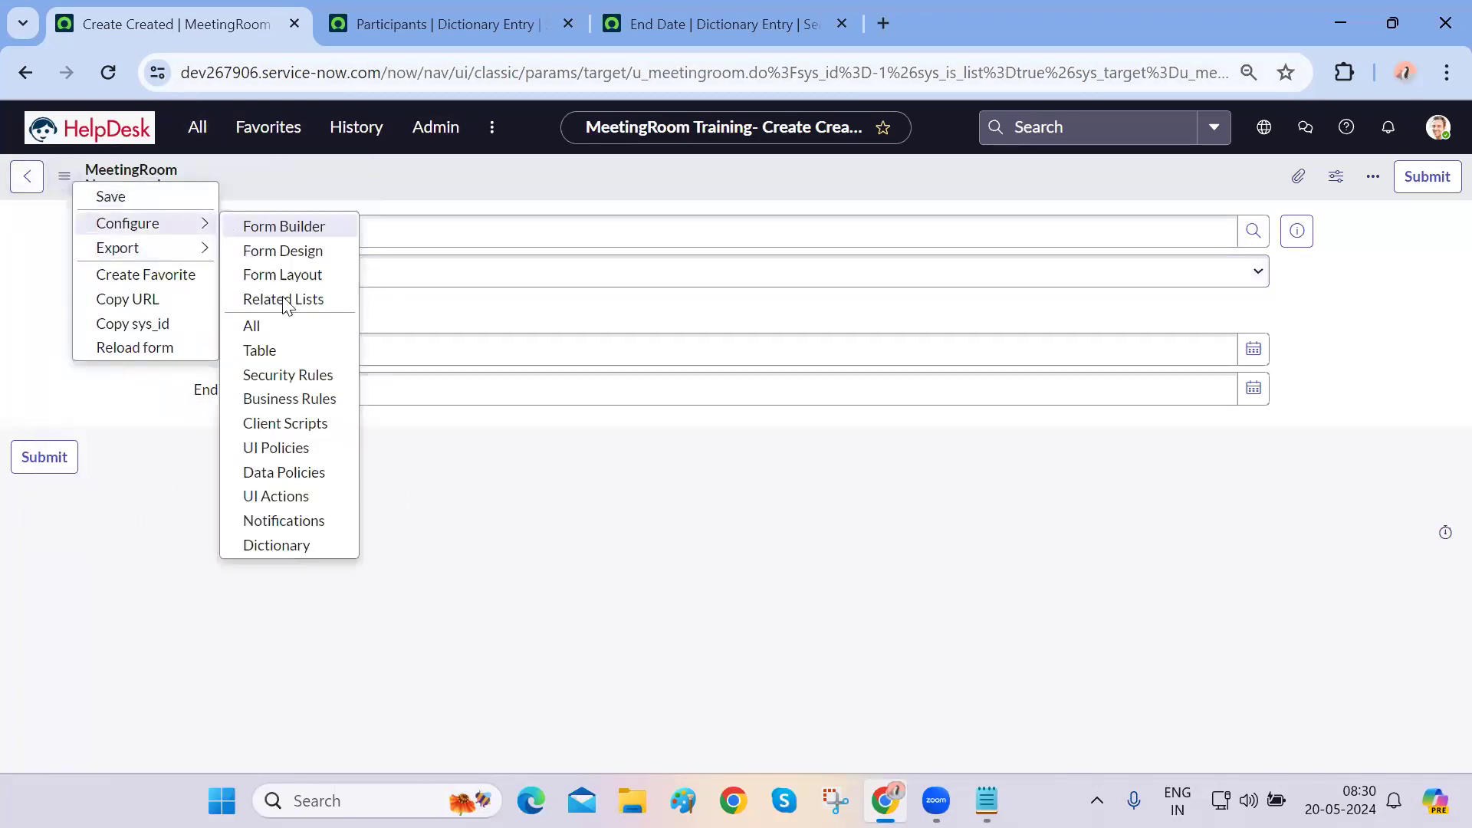
{"action": "left_click", "coordinate": [281, 350]}
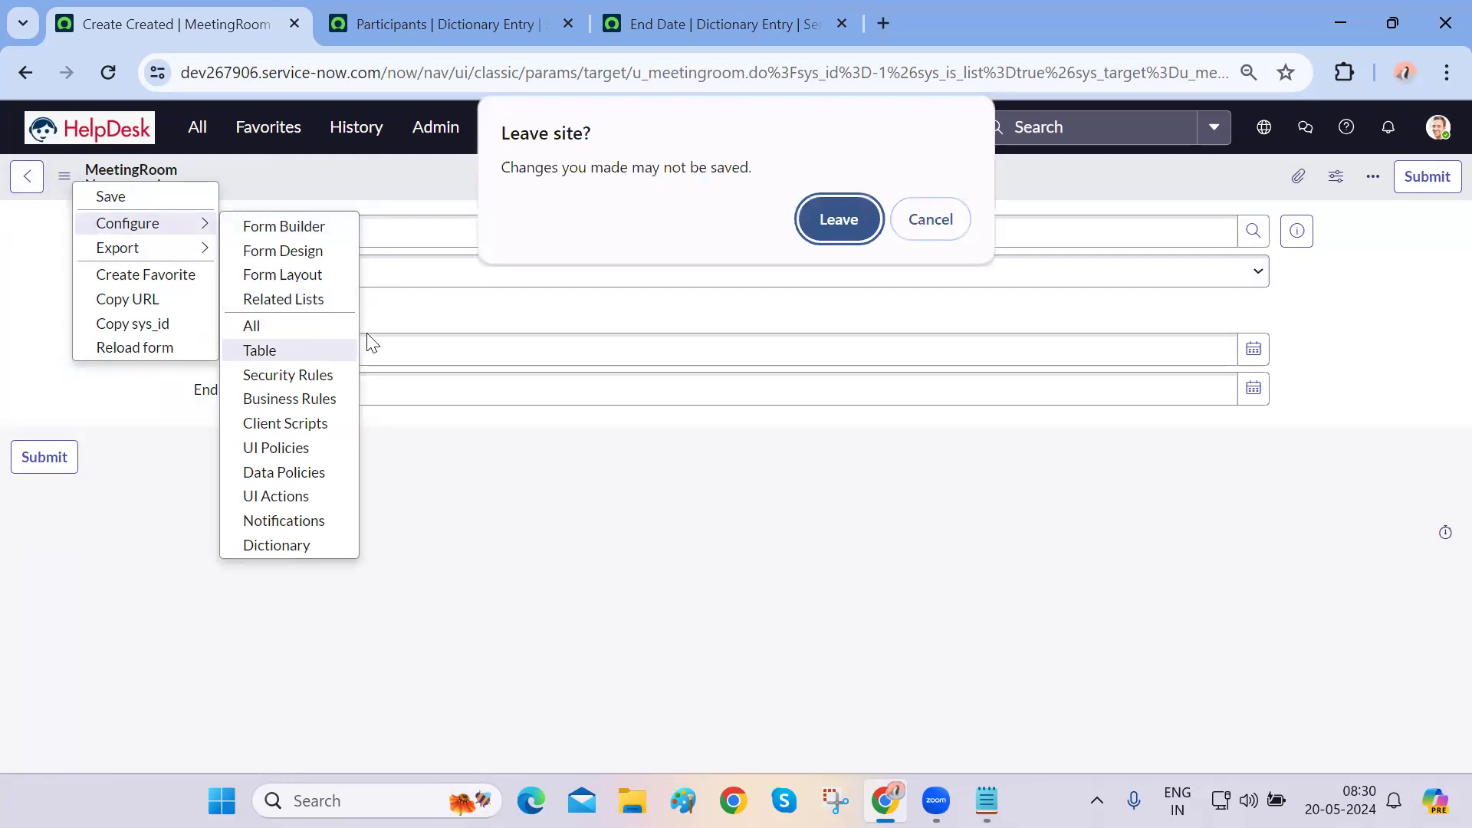
{"action": "left_click", "coordinate": [842, 219]}
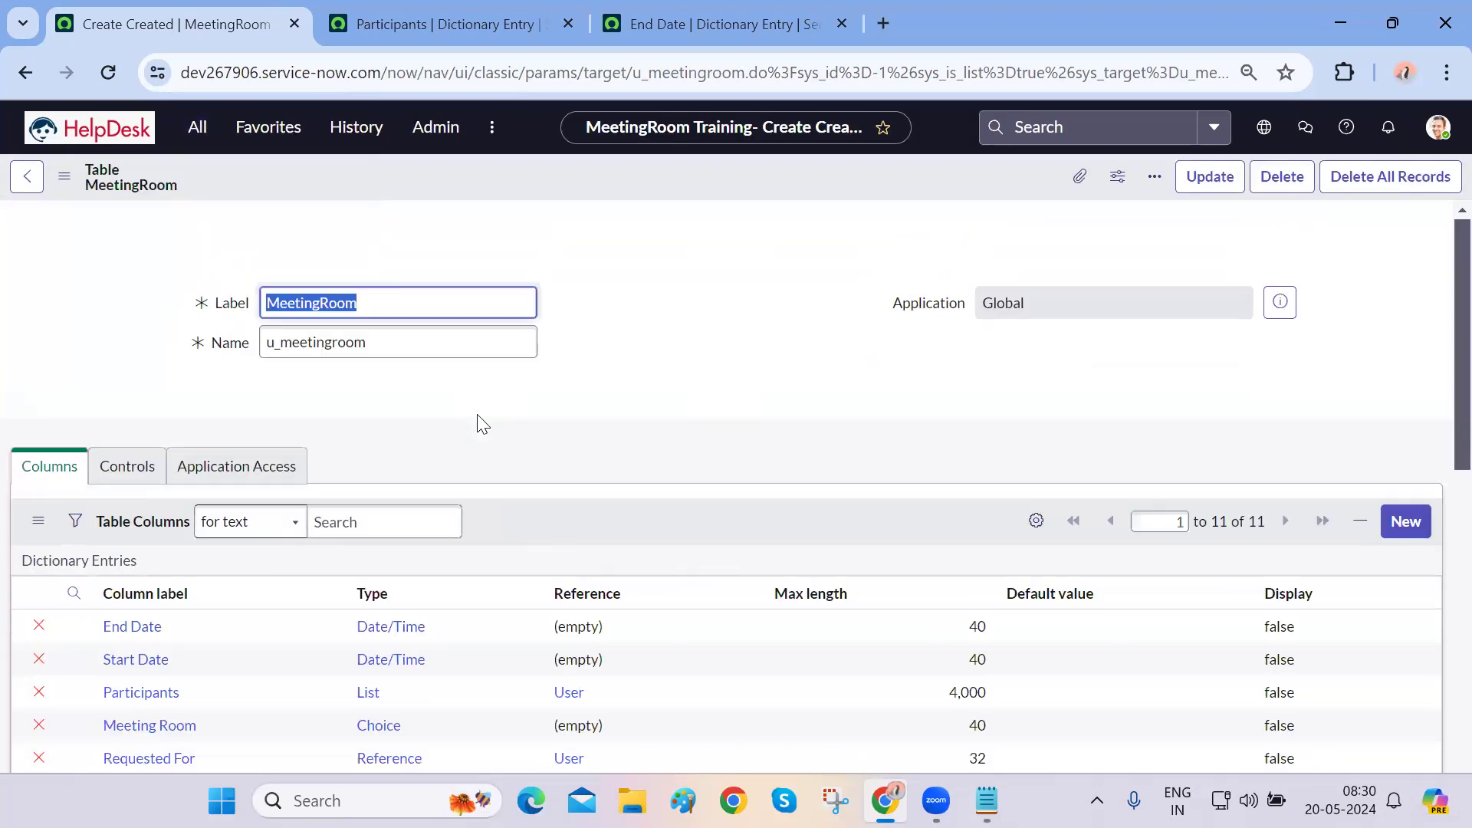
{"action": "scroll", "coordinate": [482, 423], "scroll_direction": "down", "scroll_amount": 15}
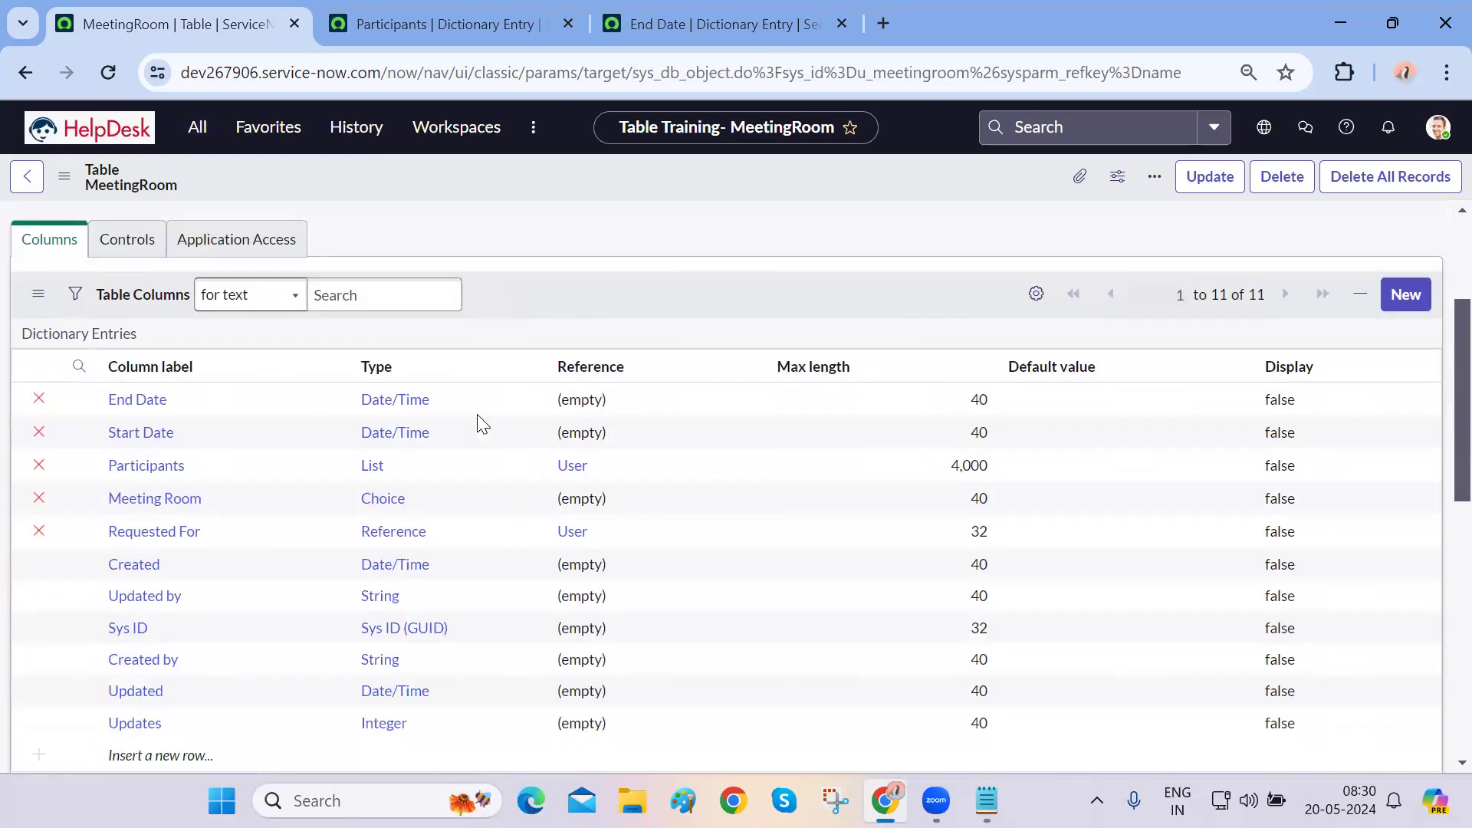
{"action": "scroll", "coordinate": [482, 424], "scroll_direction": "up", "scroll_amount": 15}
- Enable auto-numbering in the MeetingRoom table's controls
{"action": "left_click", "coordinate": [141, 473]}
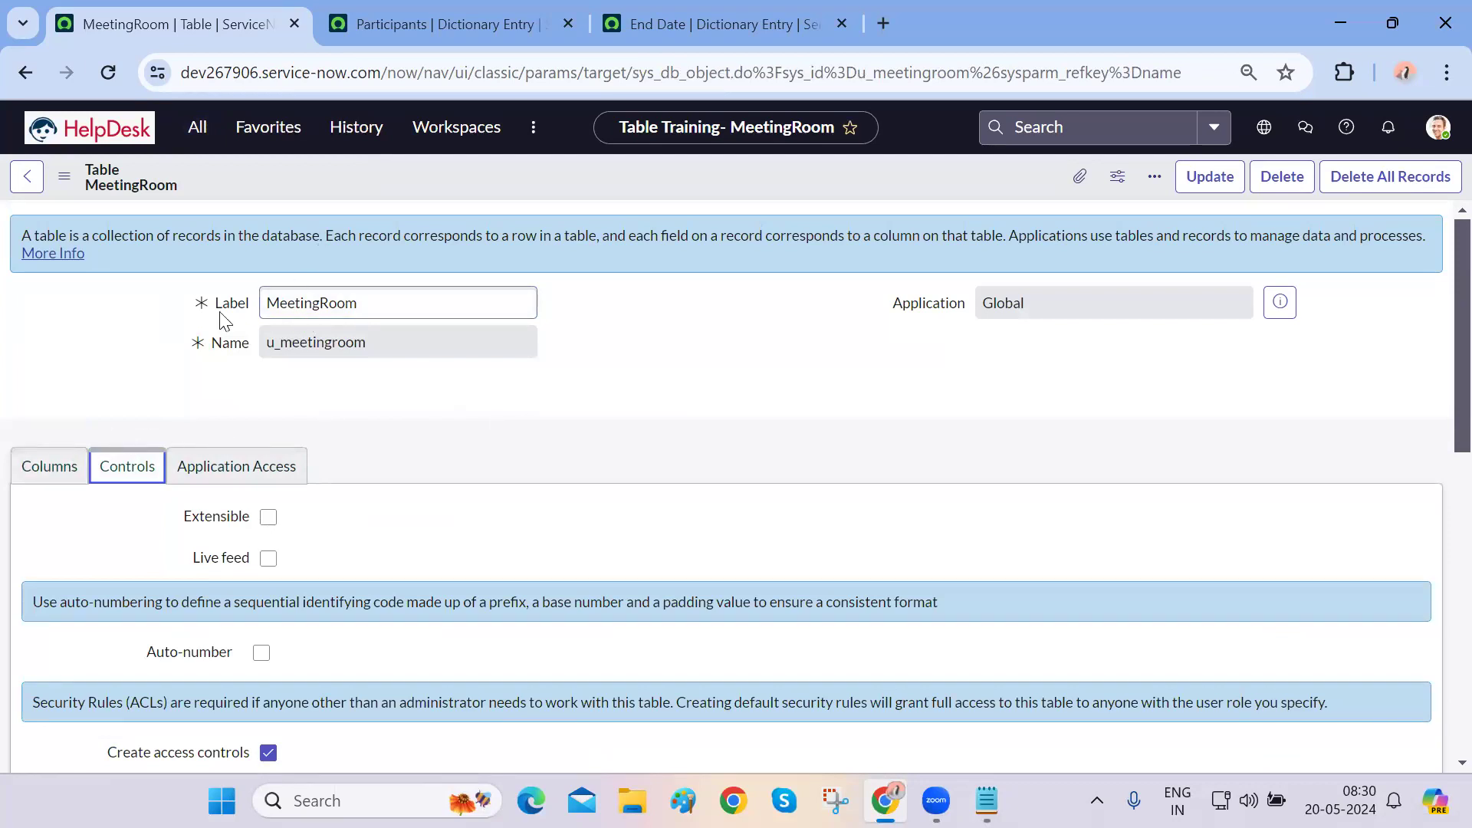
{"action": "scroll", "coordinate": [136, 445], "scroll_direction": "down", "scroll_amount": 2}
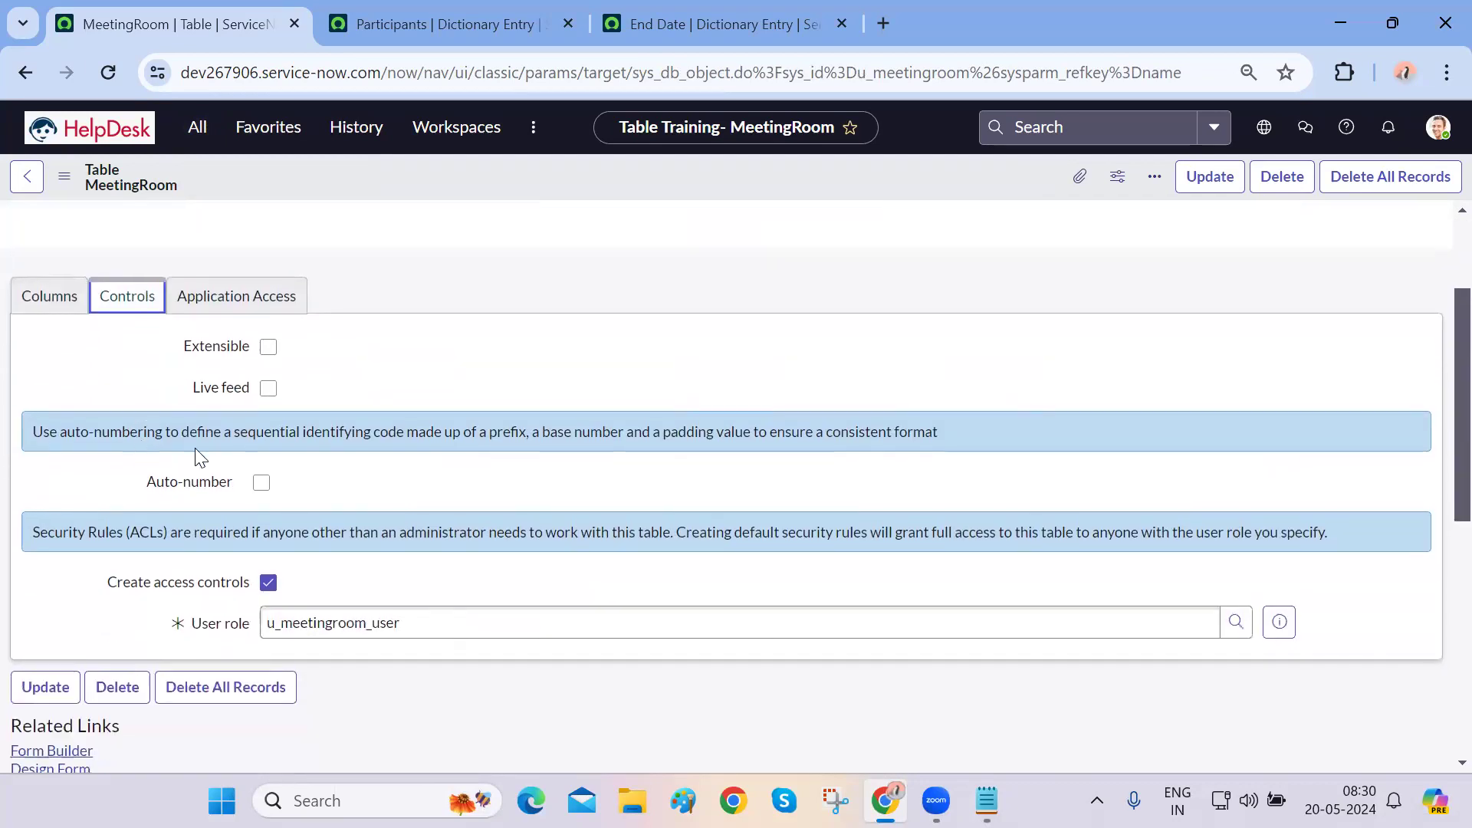
{"action": "left_click_drag", "start_coordinate": [60, 432], "coordinate": [375, 433]}
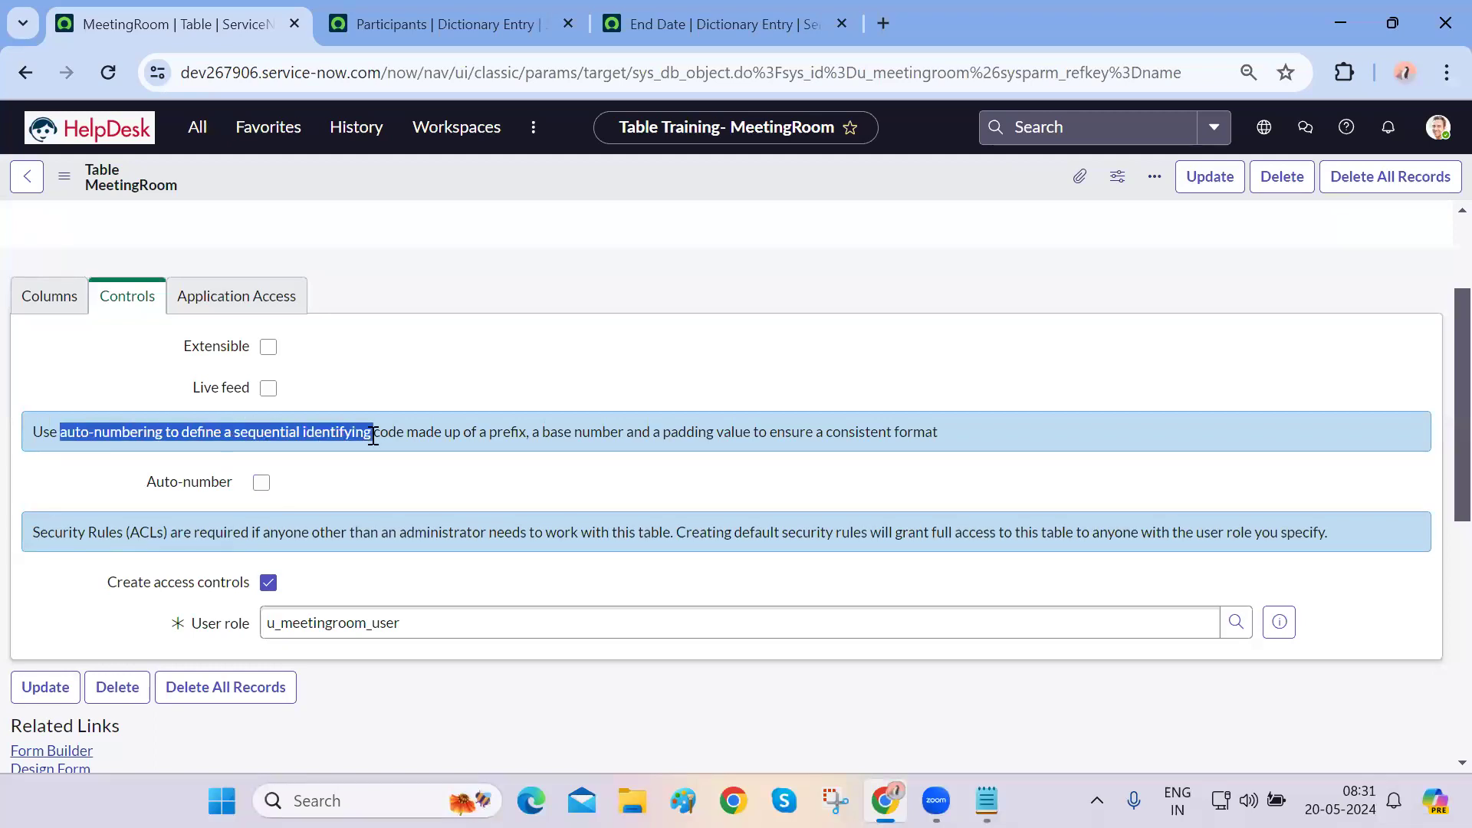
{"action": "left_click", "coordinate": [357, 434]}
{"action": "left_click", "coordinate": [263, 482]}
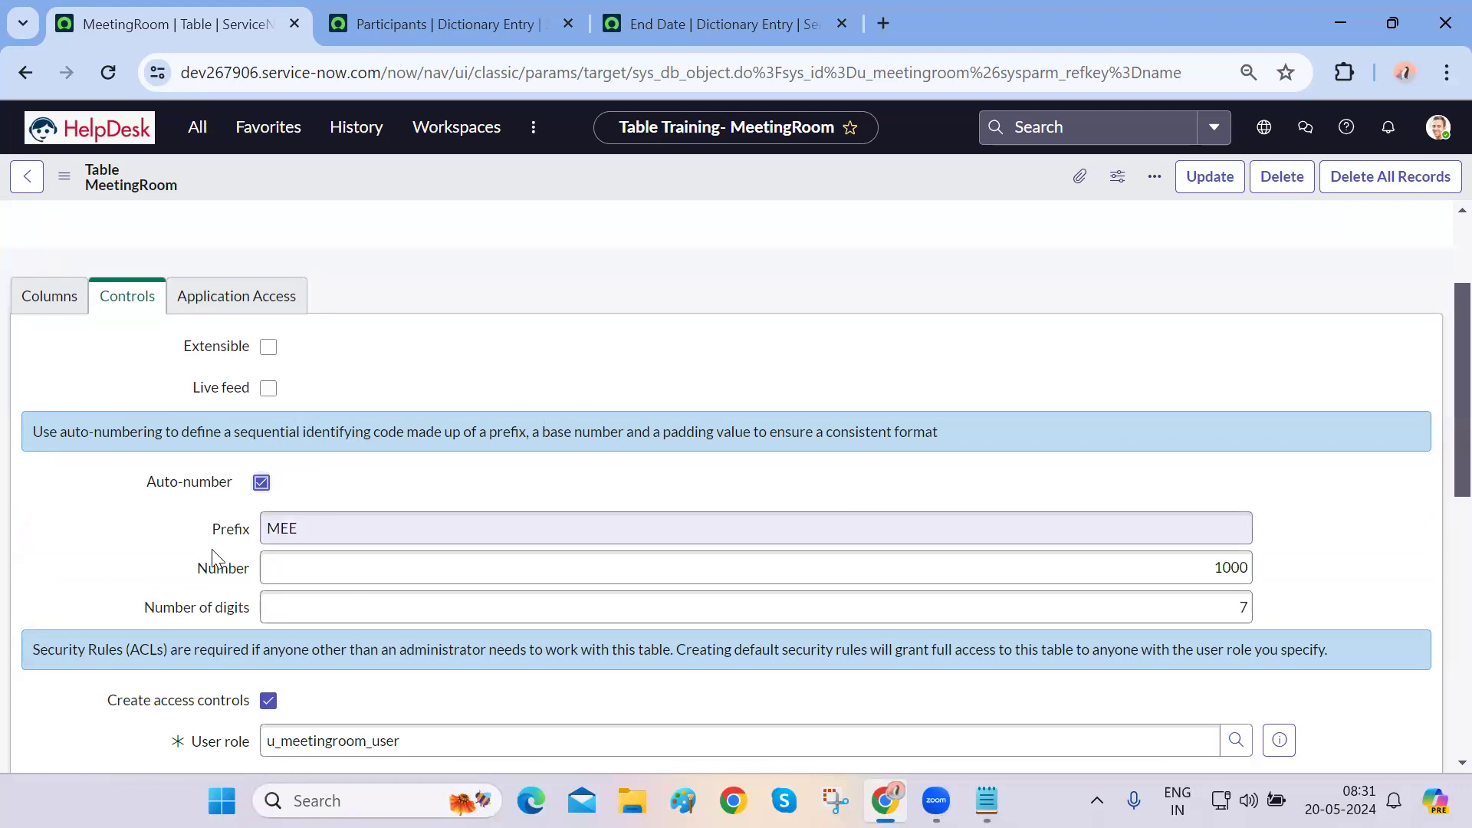
- Set the auto-number prefix to MEET
{"action": "double_click", "coordinate": [371, 529]}
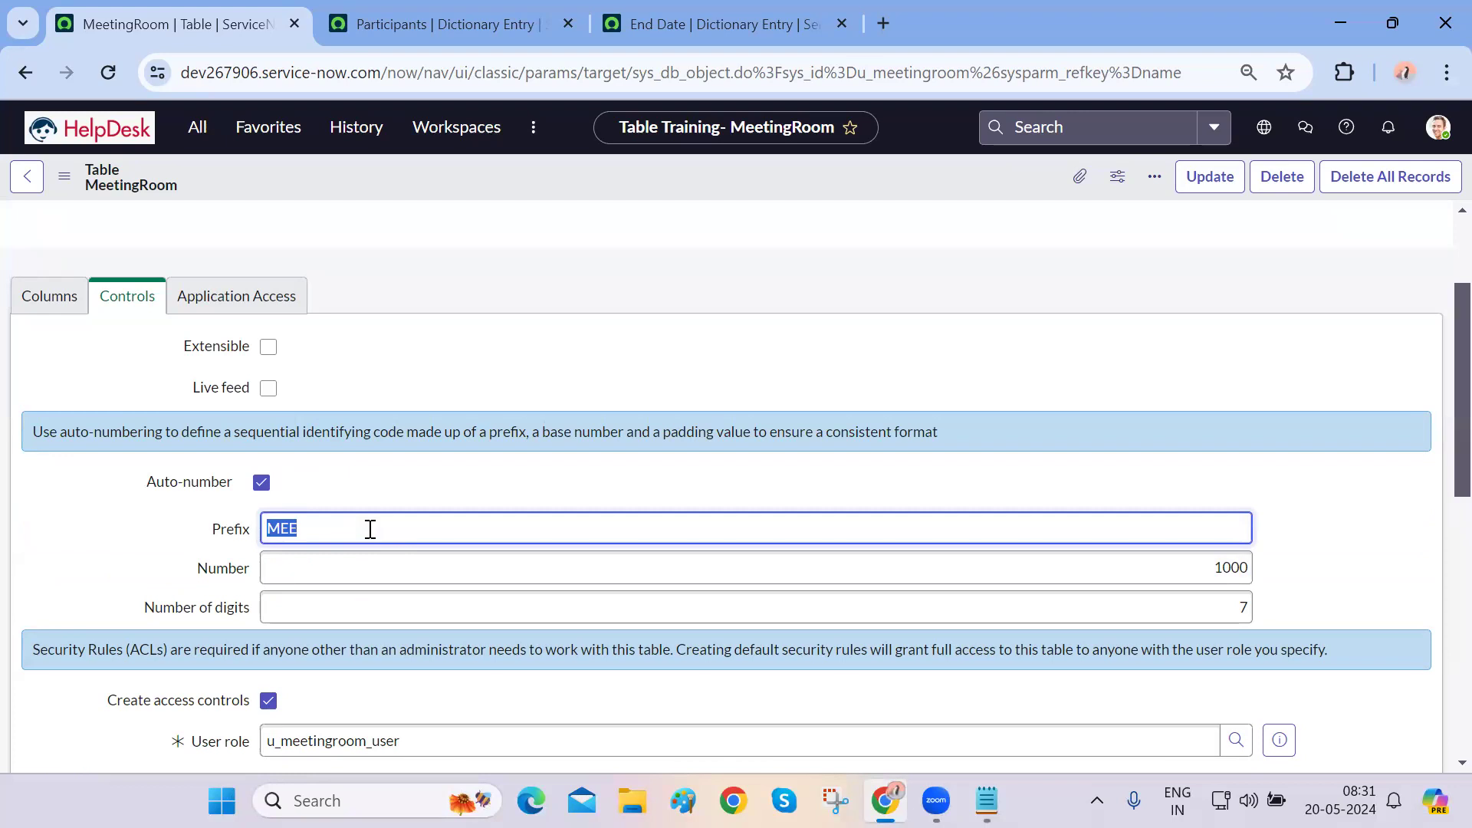
{"action": "type", "text": "MEET"}
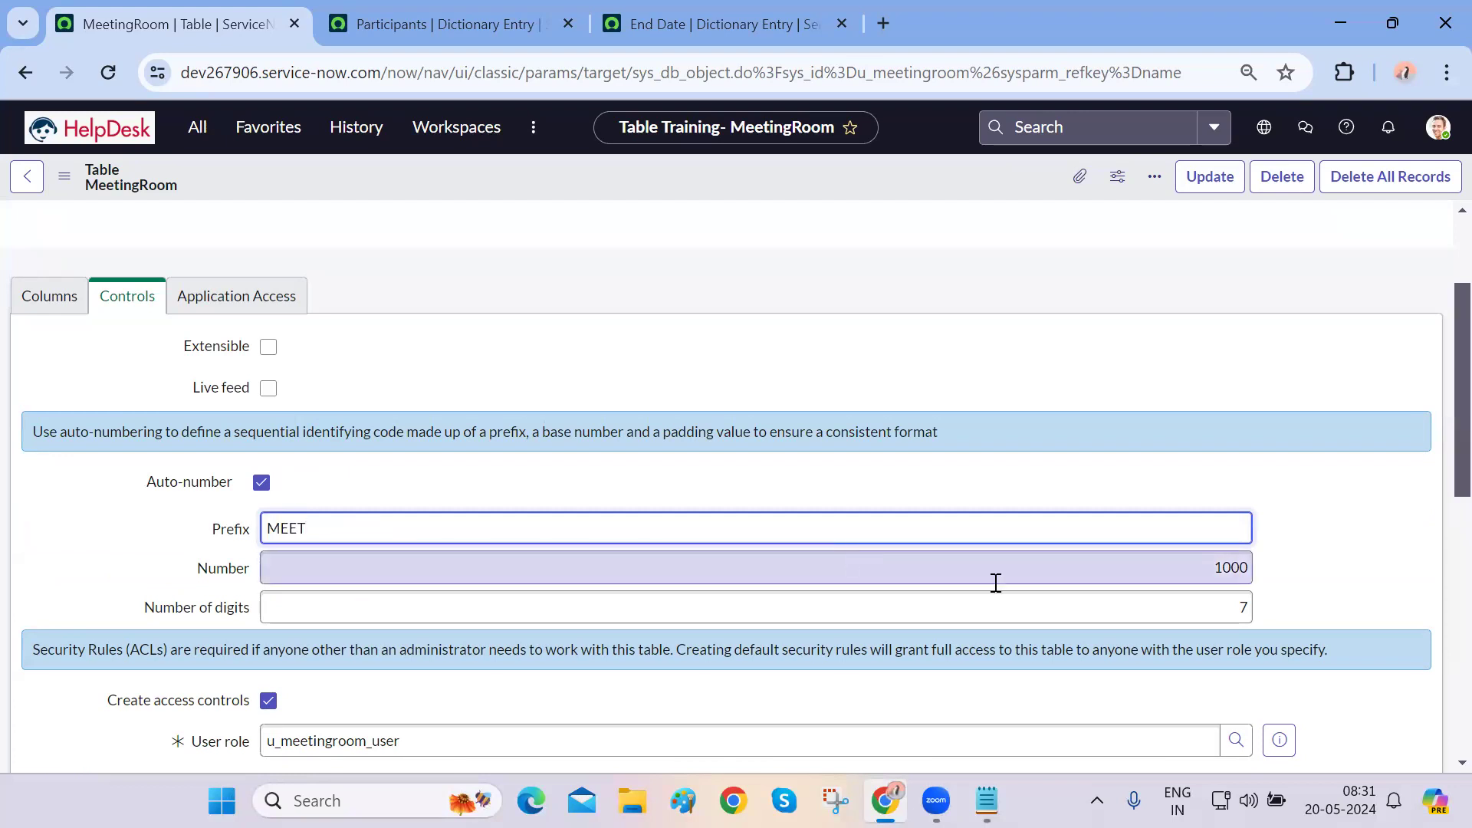
{"action": "left_click", "coordinate": [1316, 583]}
- Set the starting number of the MeetingRoom table's auto-numbering to 100
{"action": "double_click", "coordinate": [1234, 567]}
{"action": "double_click", "coordinate": [1233, 613]}
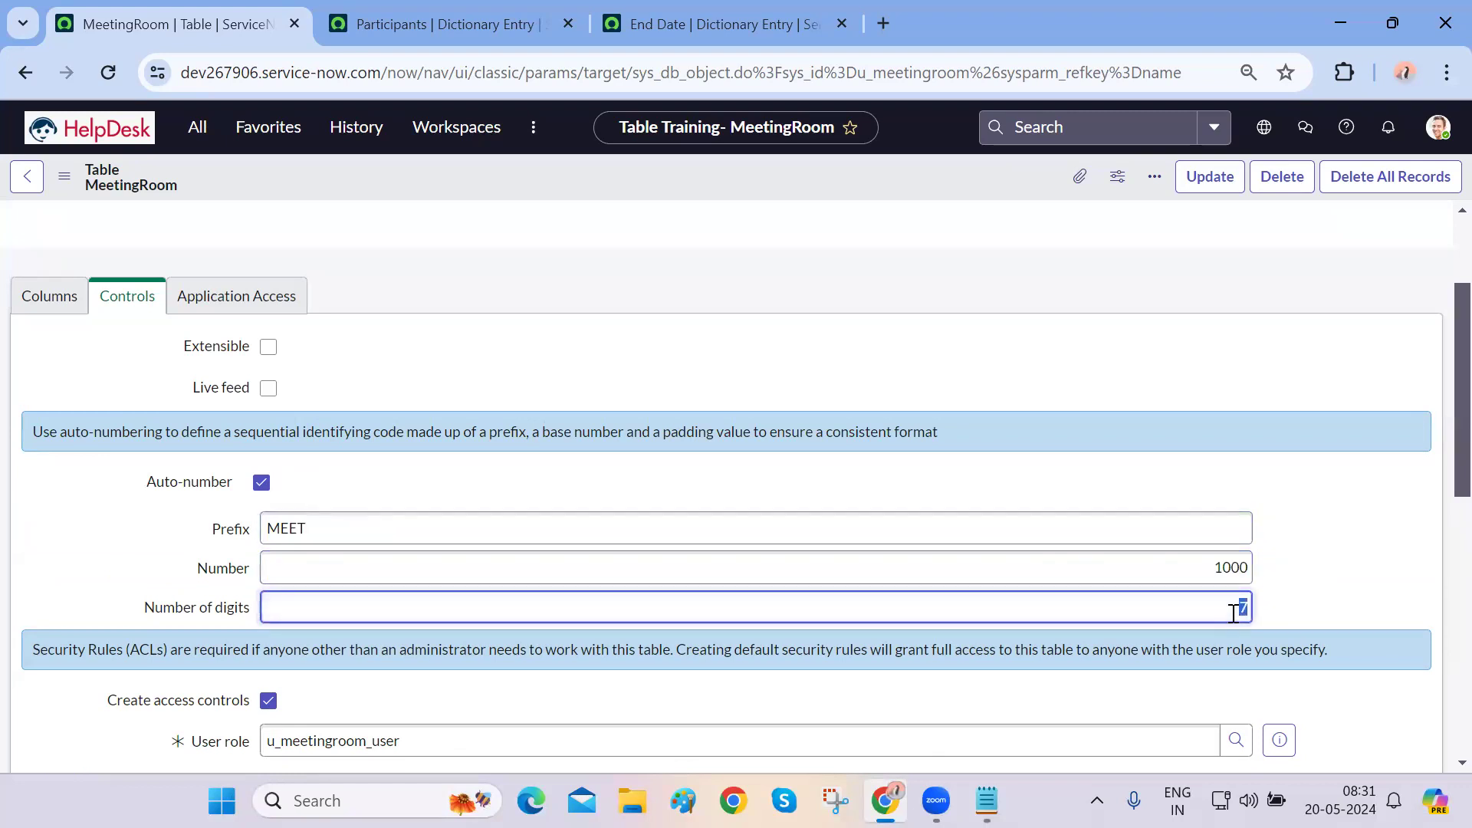
{"action": "left_click", "coordinate": [1289, 612]}
{"action": "double_click", "coordinate": [1229, 568]}
{"action": "key", "text": "Right"}
{"action": "key", "text": "BackSpace"}
{"action": "key", "text": "BackSpace"}
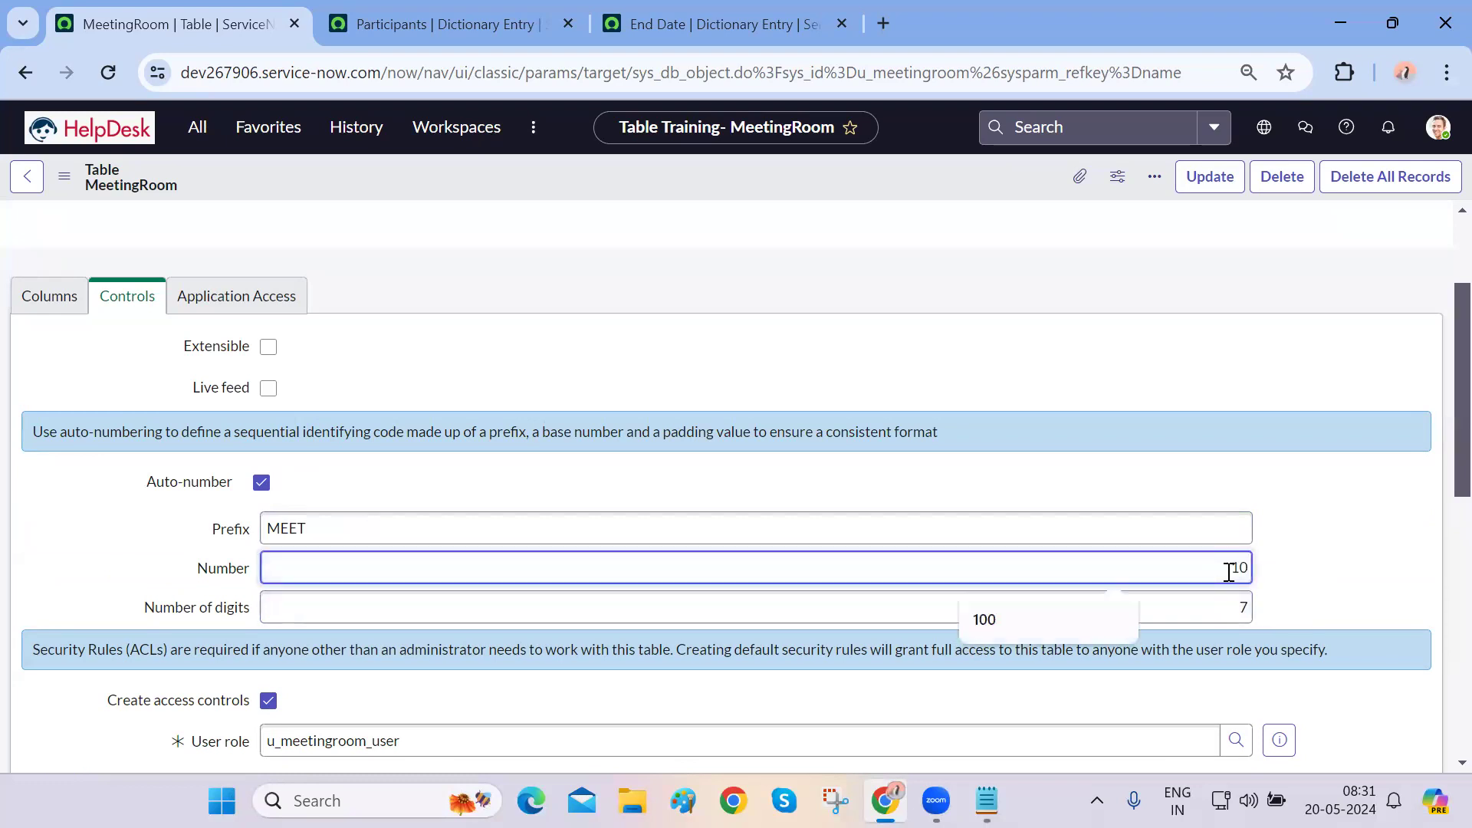
{"action": "type", "text": "0"}
- Set the auto-number's number of digits to 4 and save the MeetingRoom table
{"action": "double_click", "coordinate": [1242, 607]}
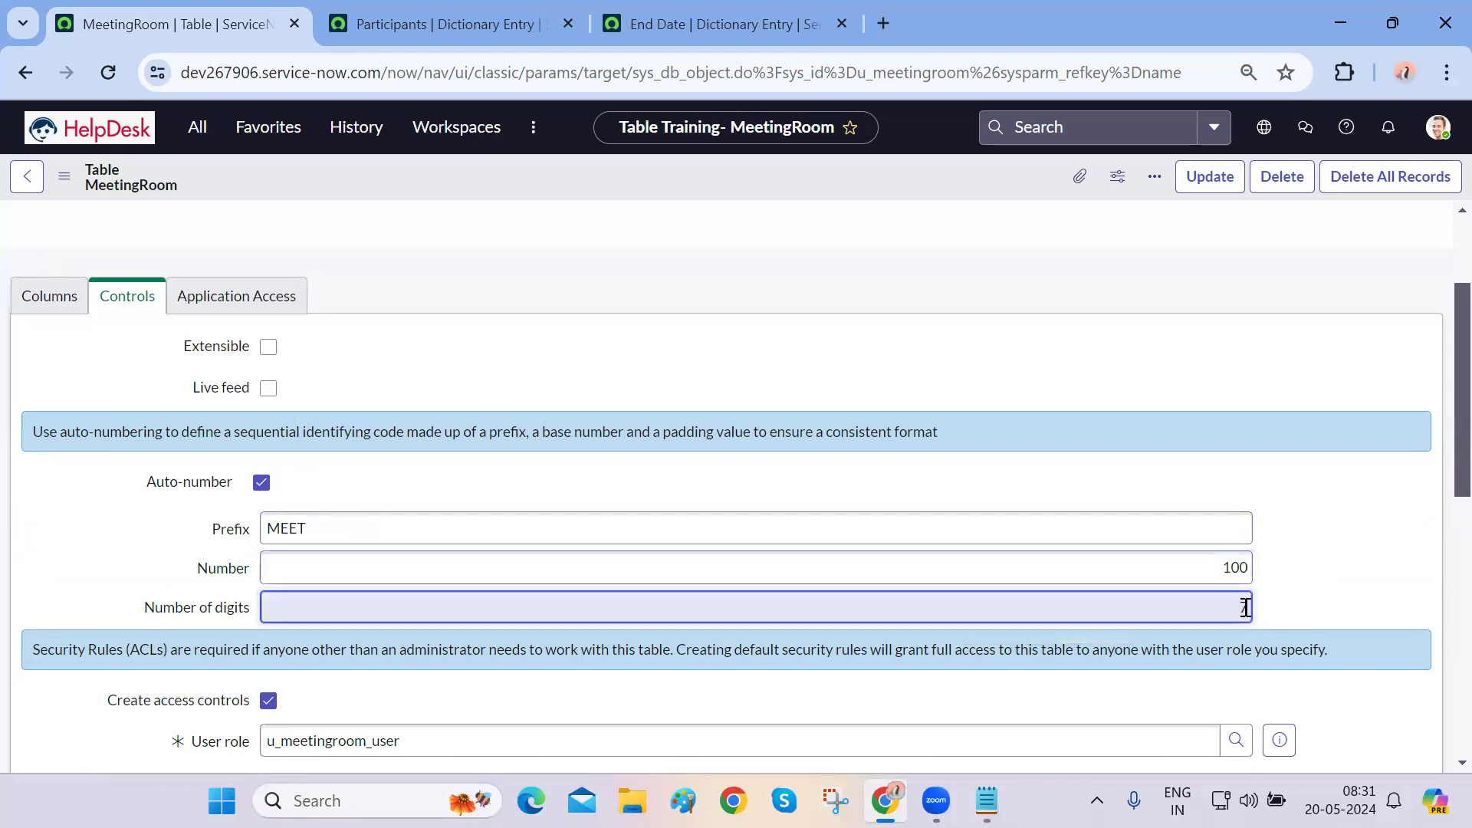
{"action": "type", "text": "3"}
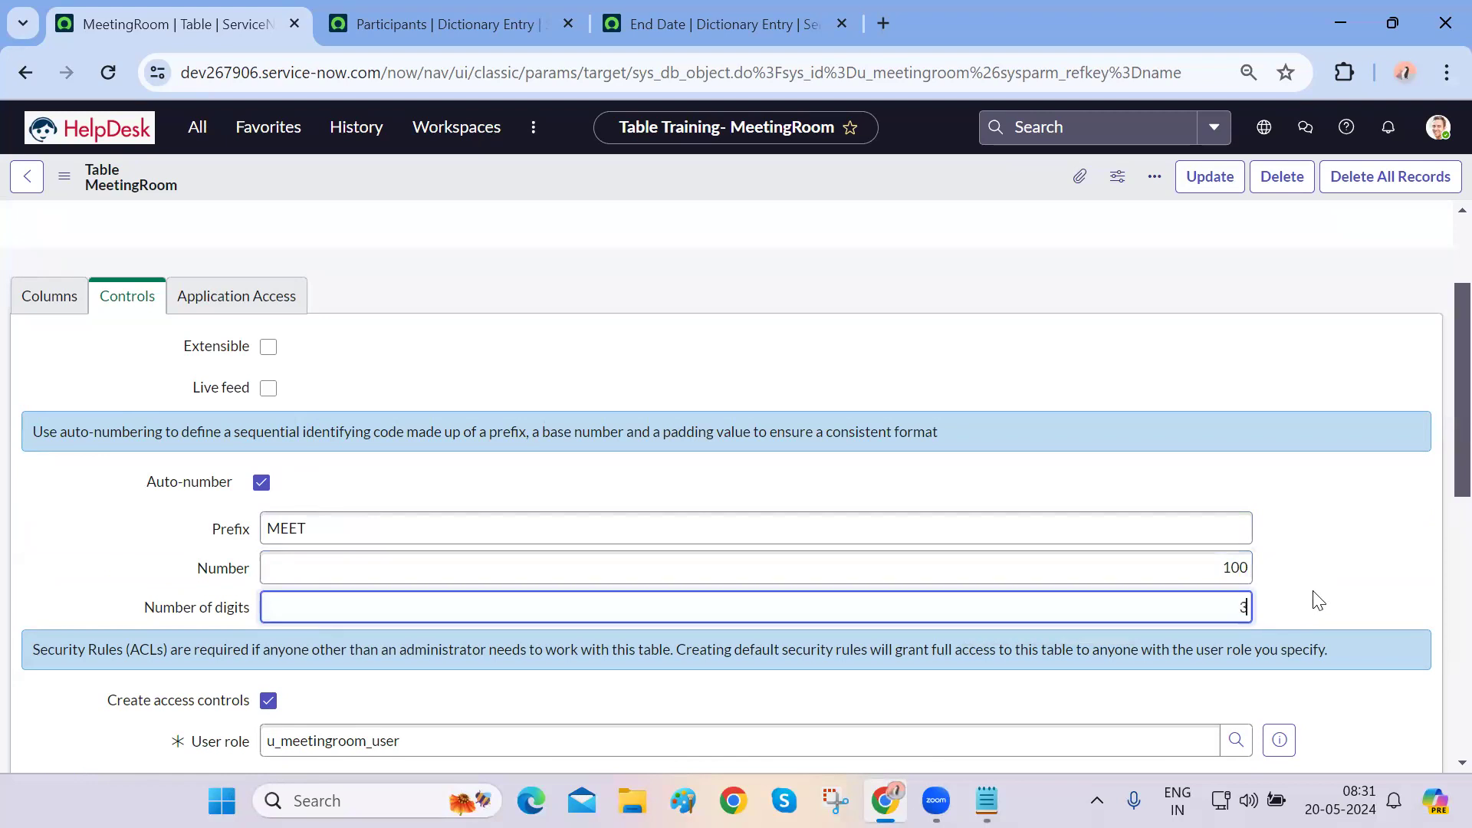
{"action": "type", "text": "4"}
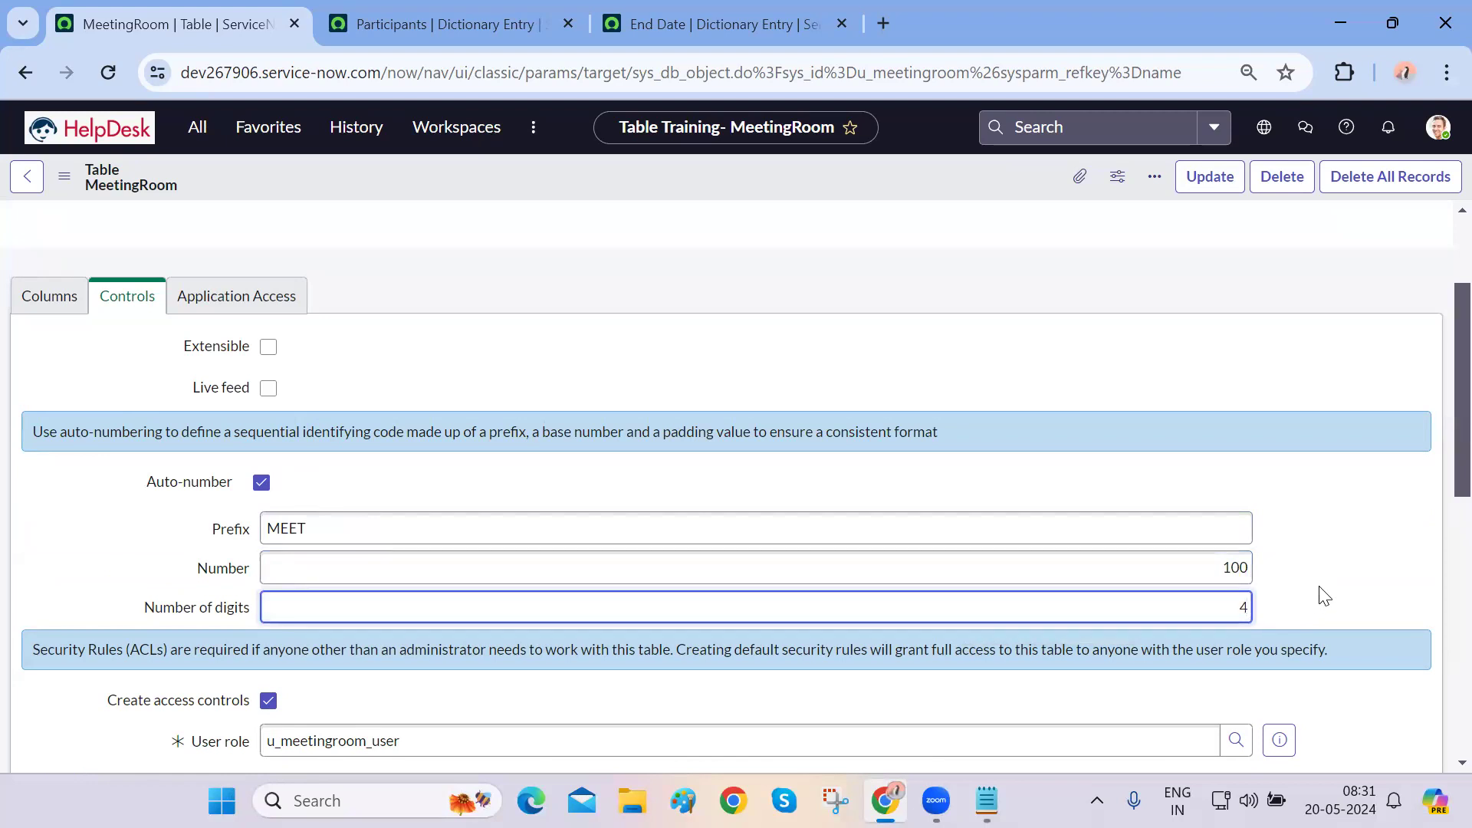
{"action": "scroll", "coordinate": [586, 637], "scroll_direction": "up", "scroll_amount": 2}
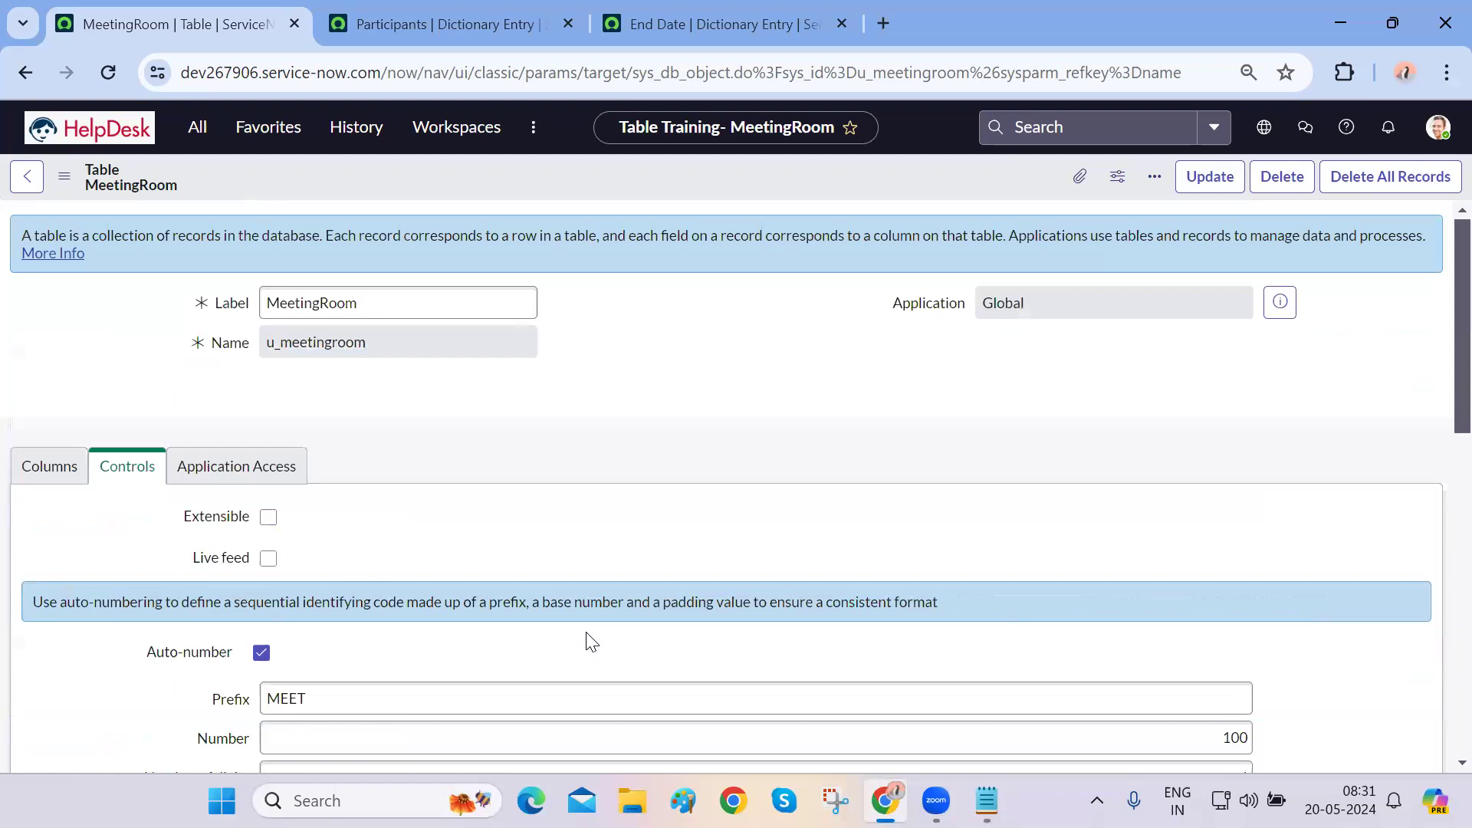
{"action": "right_click", "coordinate": [614, 176]}
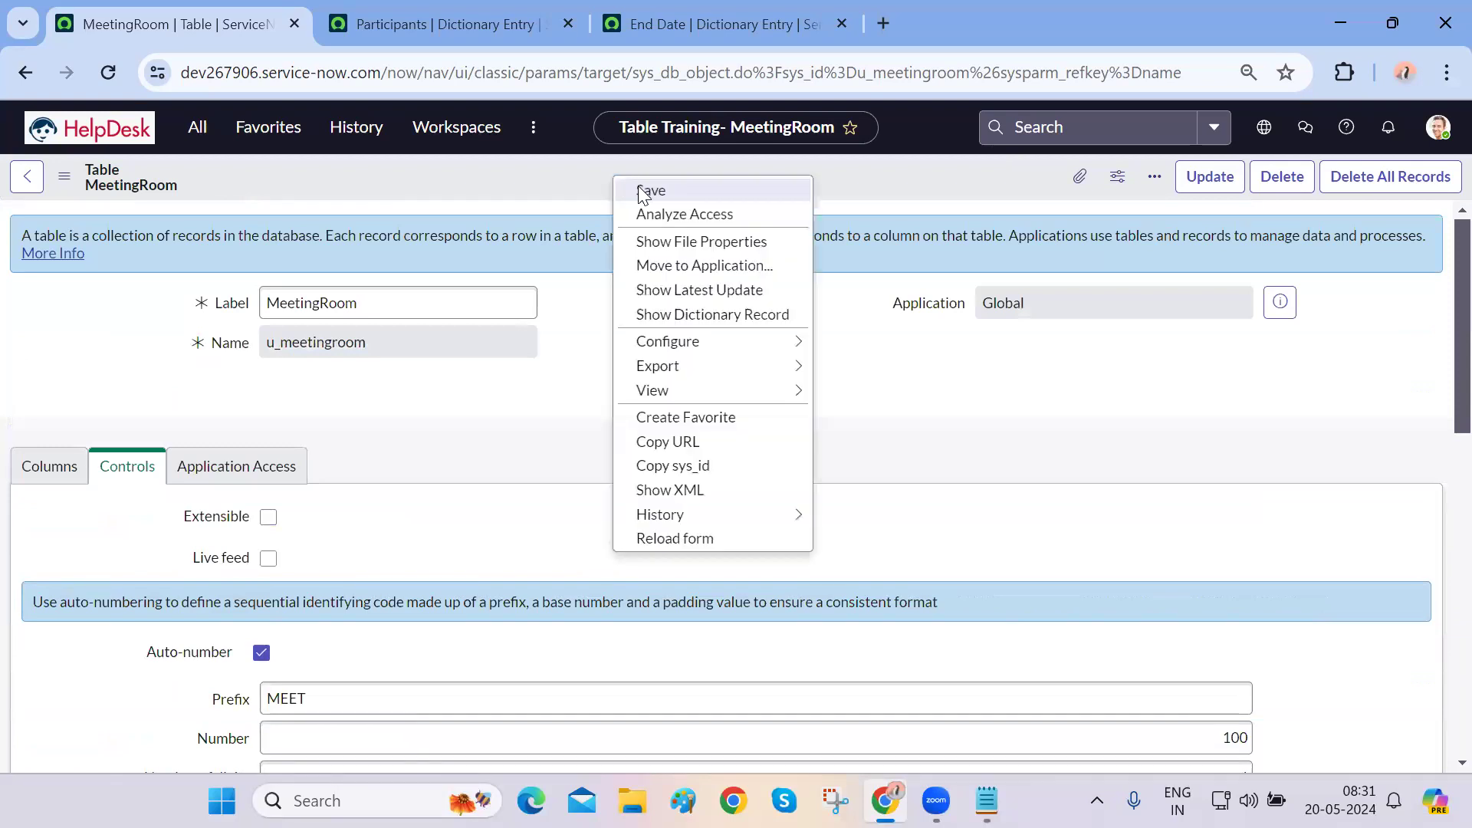
{"action": "left_click", "coordinate": [650, 191]}
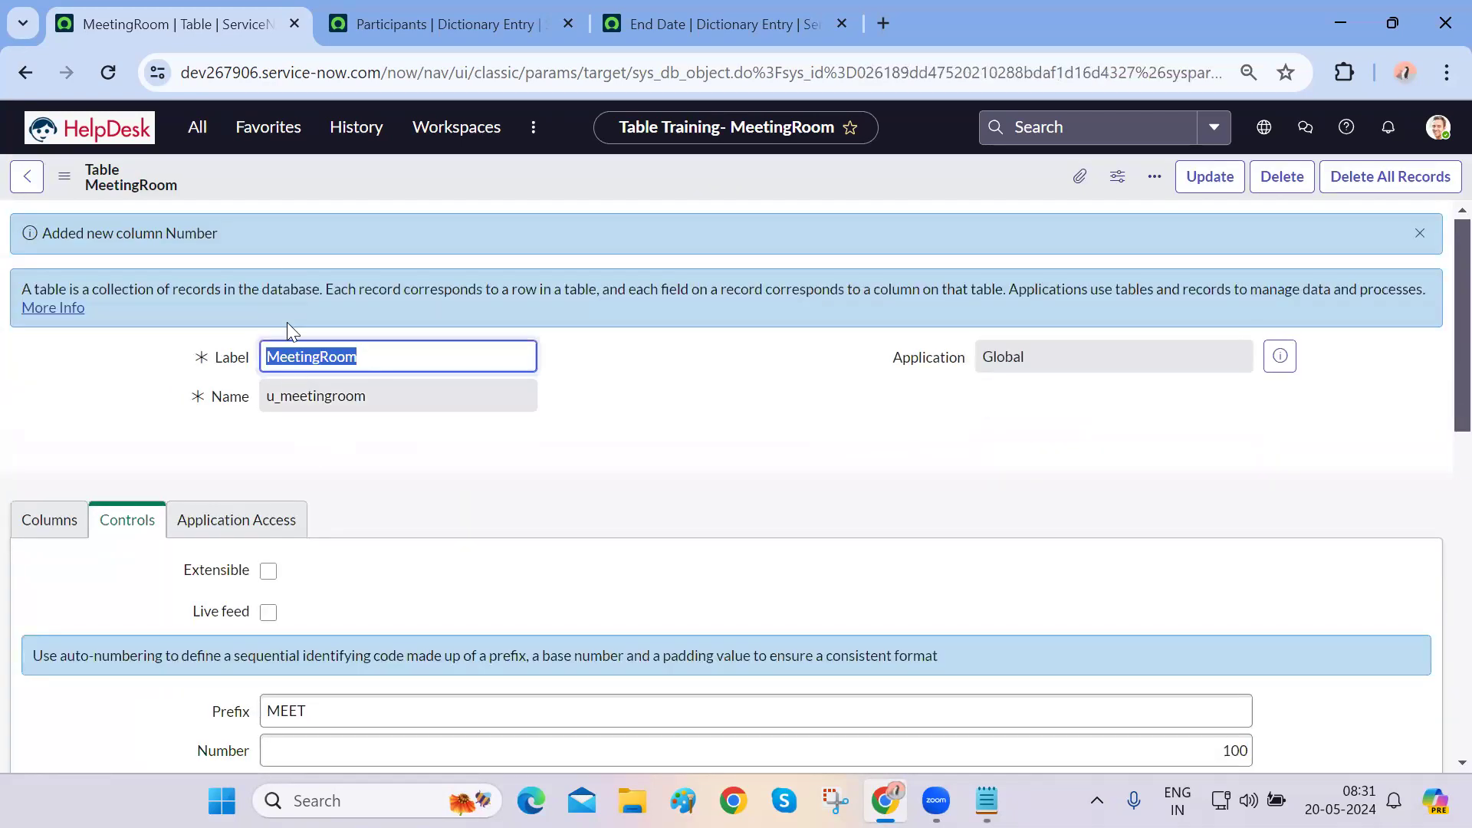
- Create a new record in the MeetingRooms list, check its generated number, and submit it with the other fields empty
{"action": "left_click", "coordinate": [197, 128]}
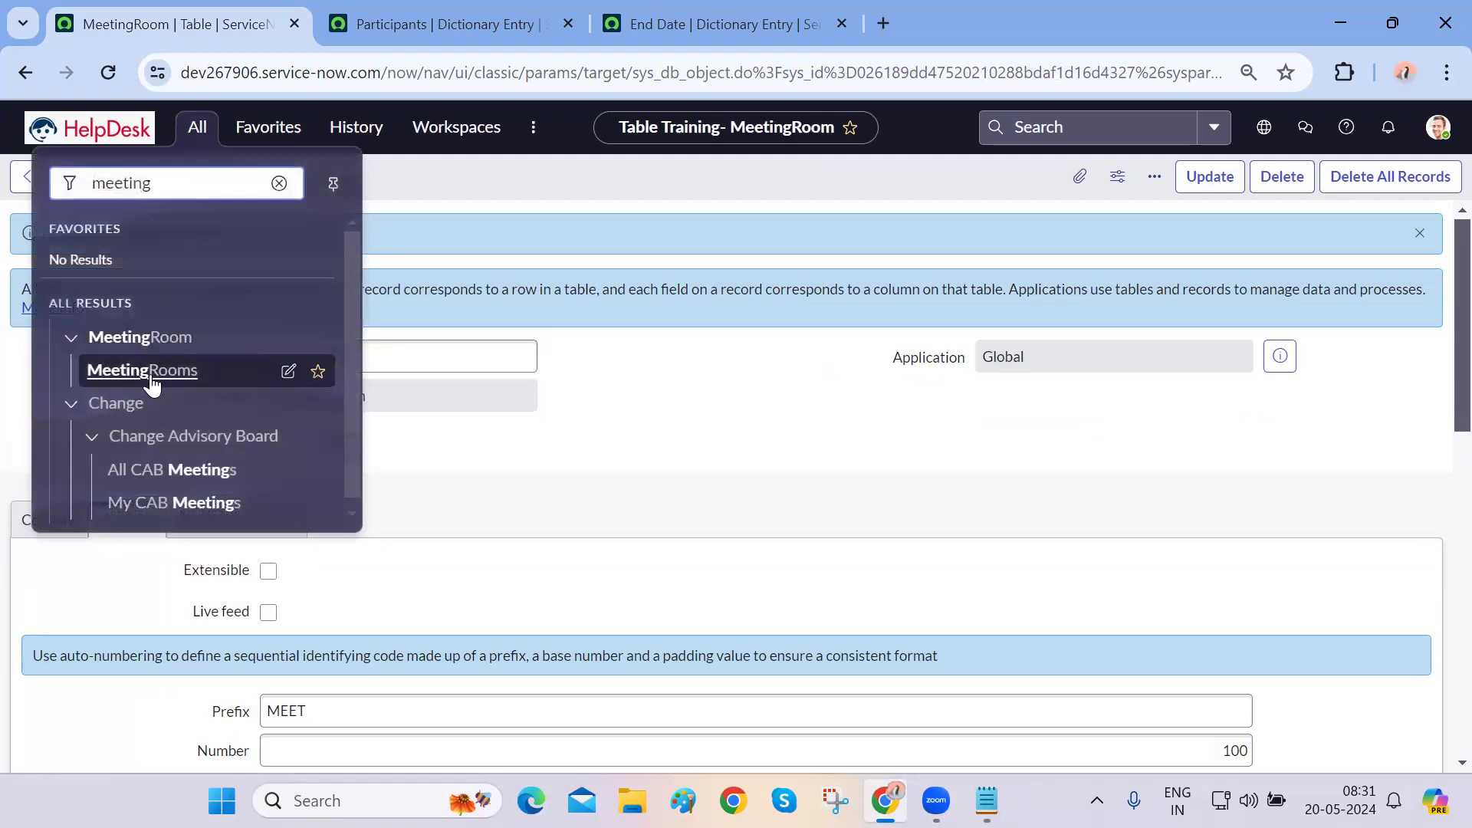
{"action": "left_click", "coordinate": [151, 373]}
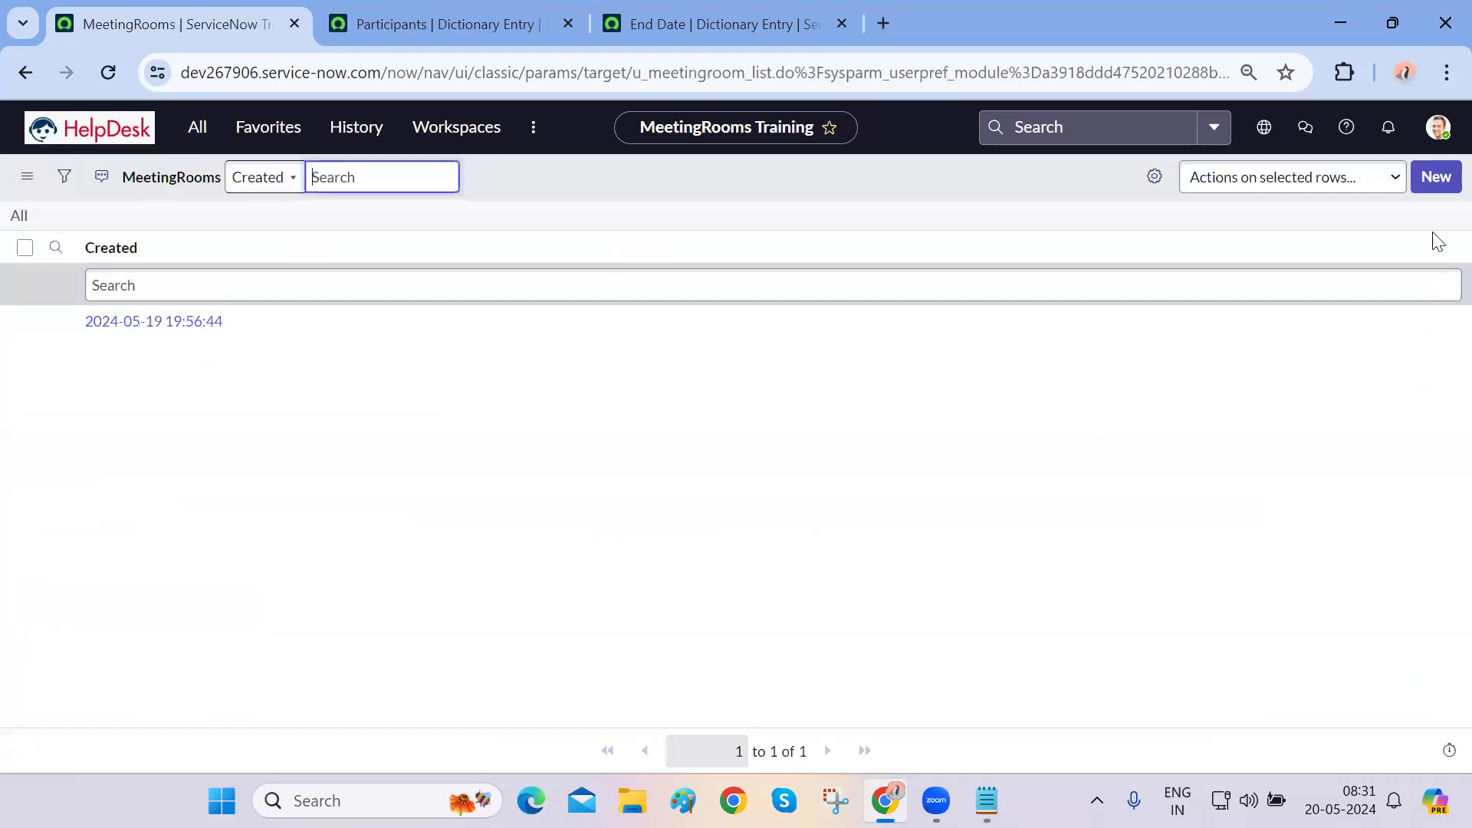
{"action": "left_click", "coordinate": [1432, 184]}
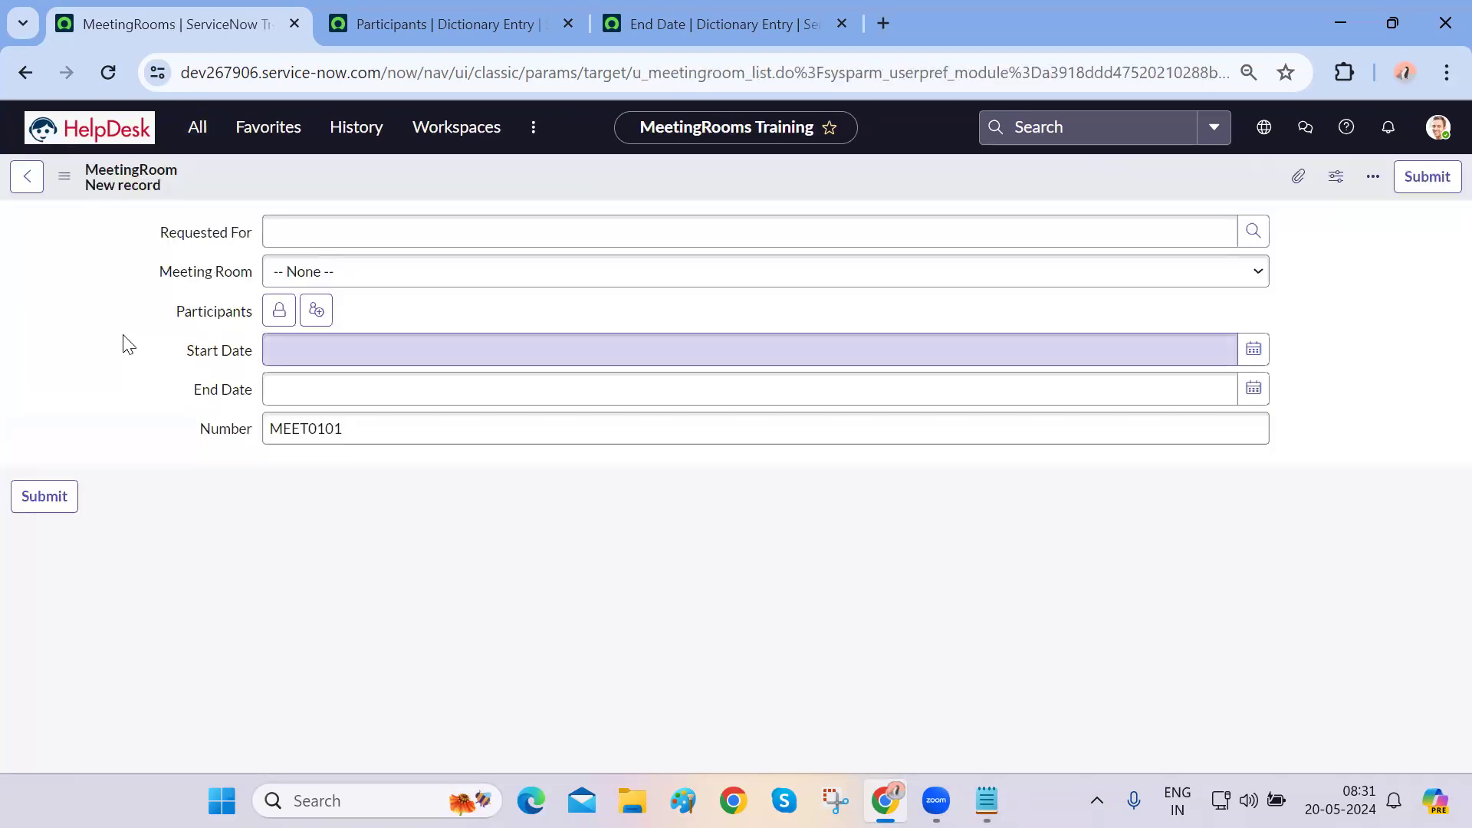
{"action": "double_click", "coordinate": [207, 436]}
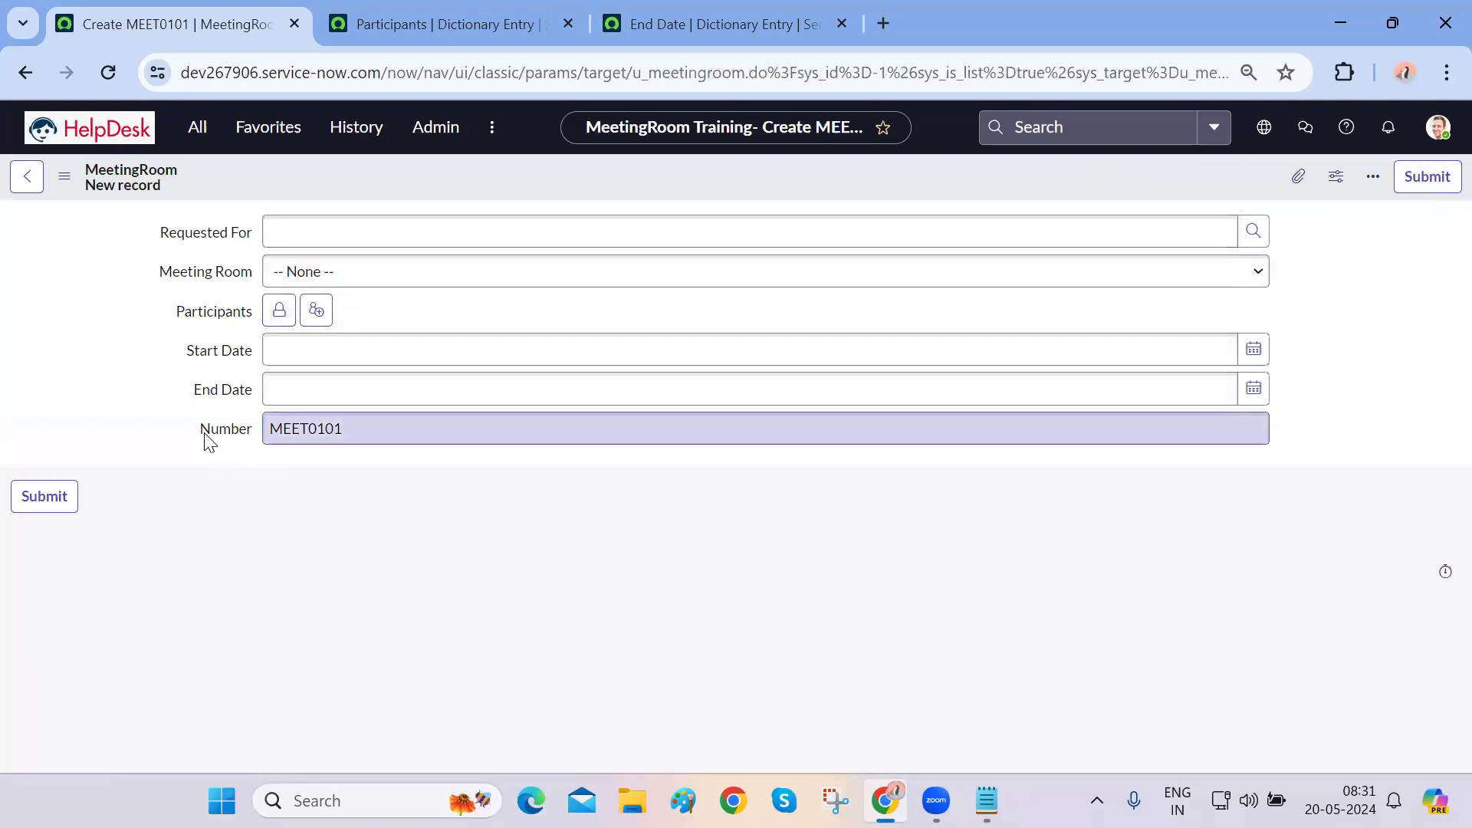
{"action": "left_click", "coordinate": [284, 552]}
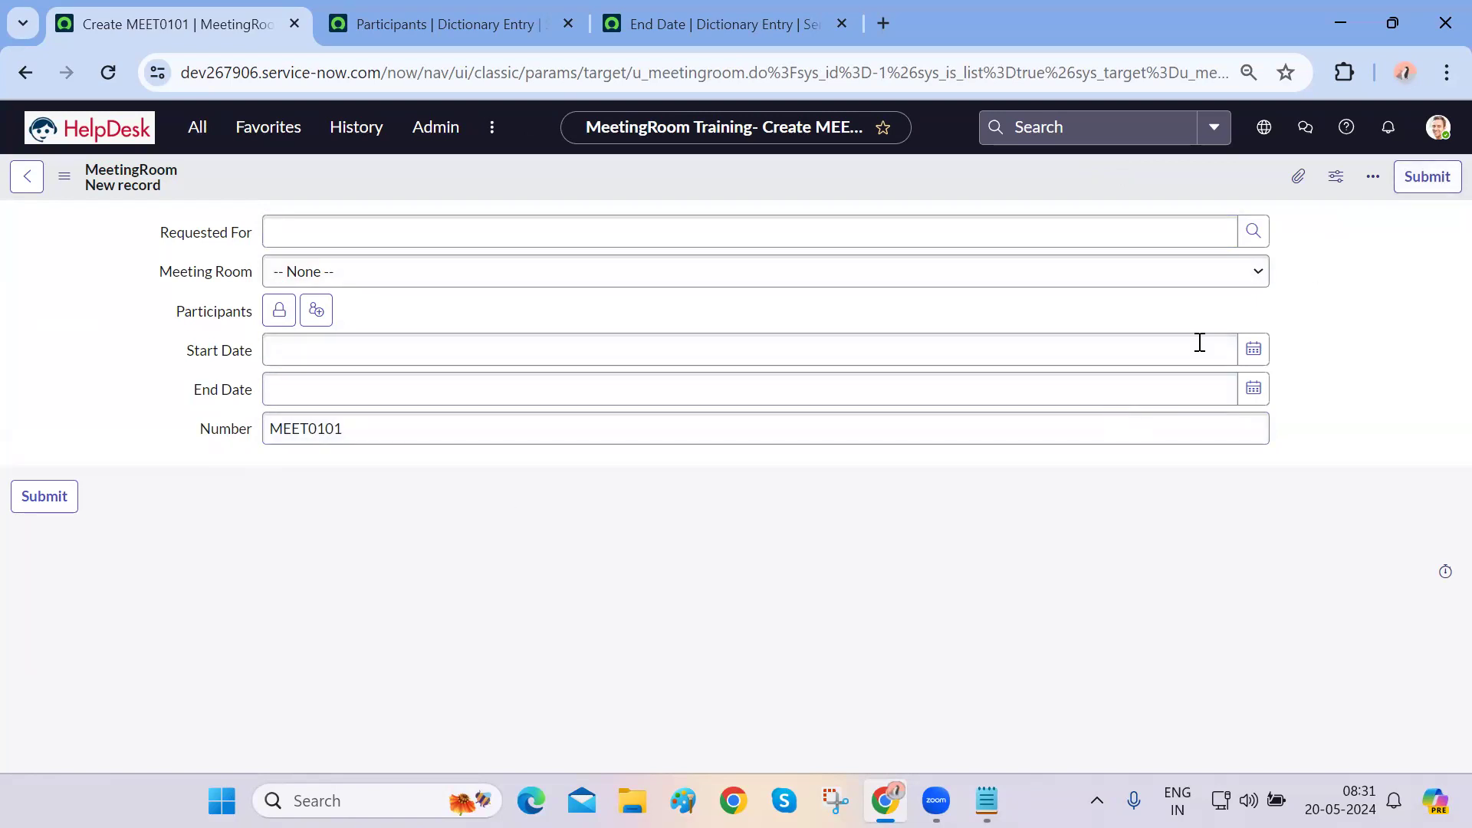
{"action": "left_click", "coordinate": [1426, 176]}
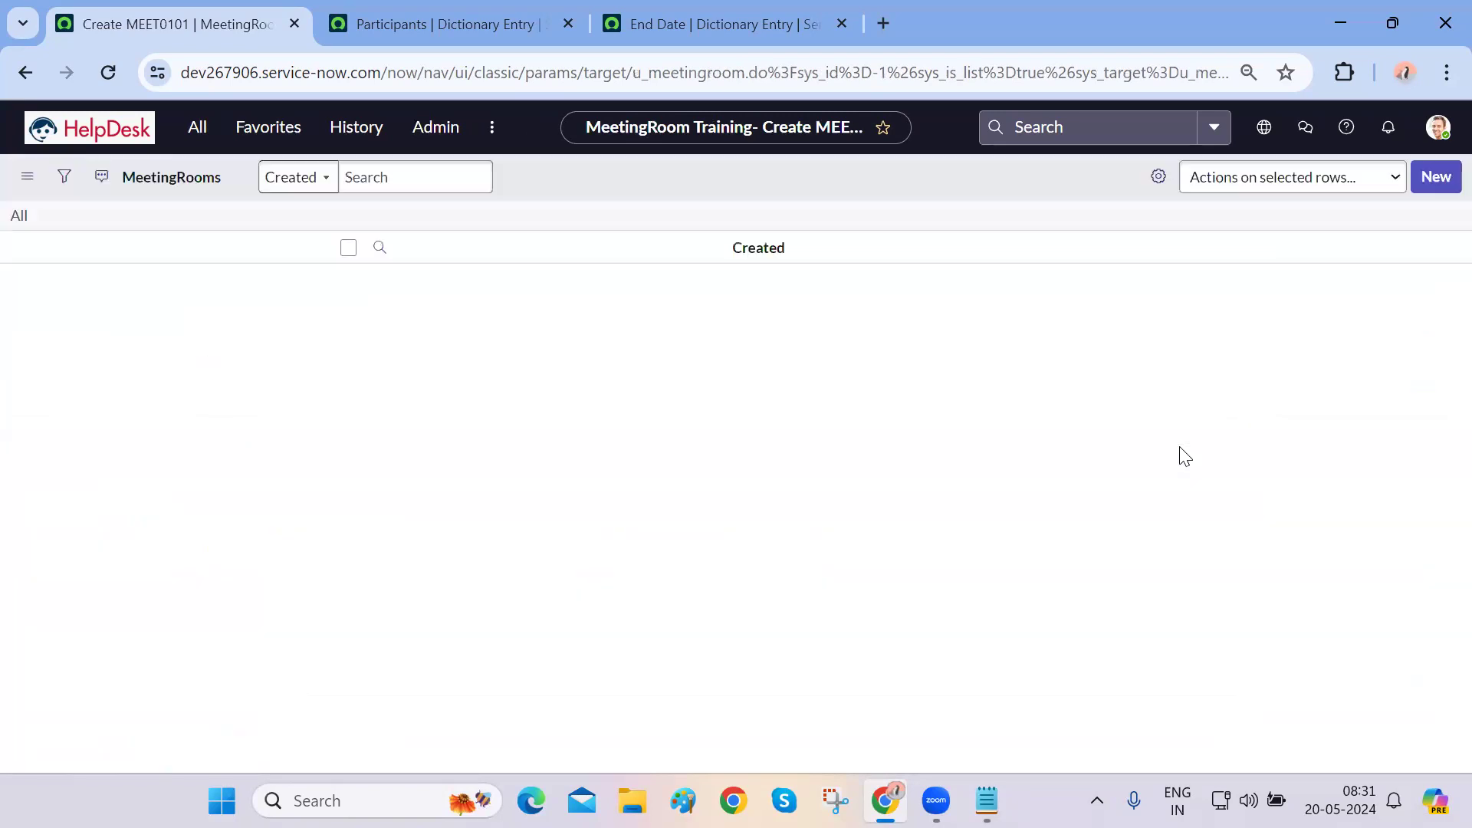
- Start another MeetingRoom record and examine its generated number and the form's requester, room, participants and date fields
{"action": "left_click", "coordinate": [1420, 193]}
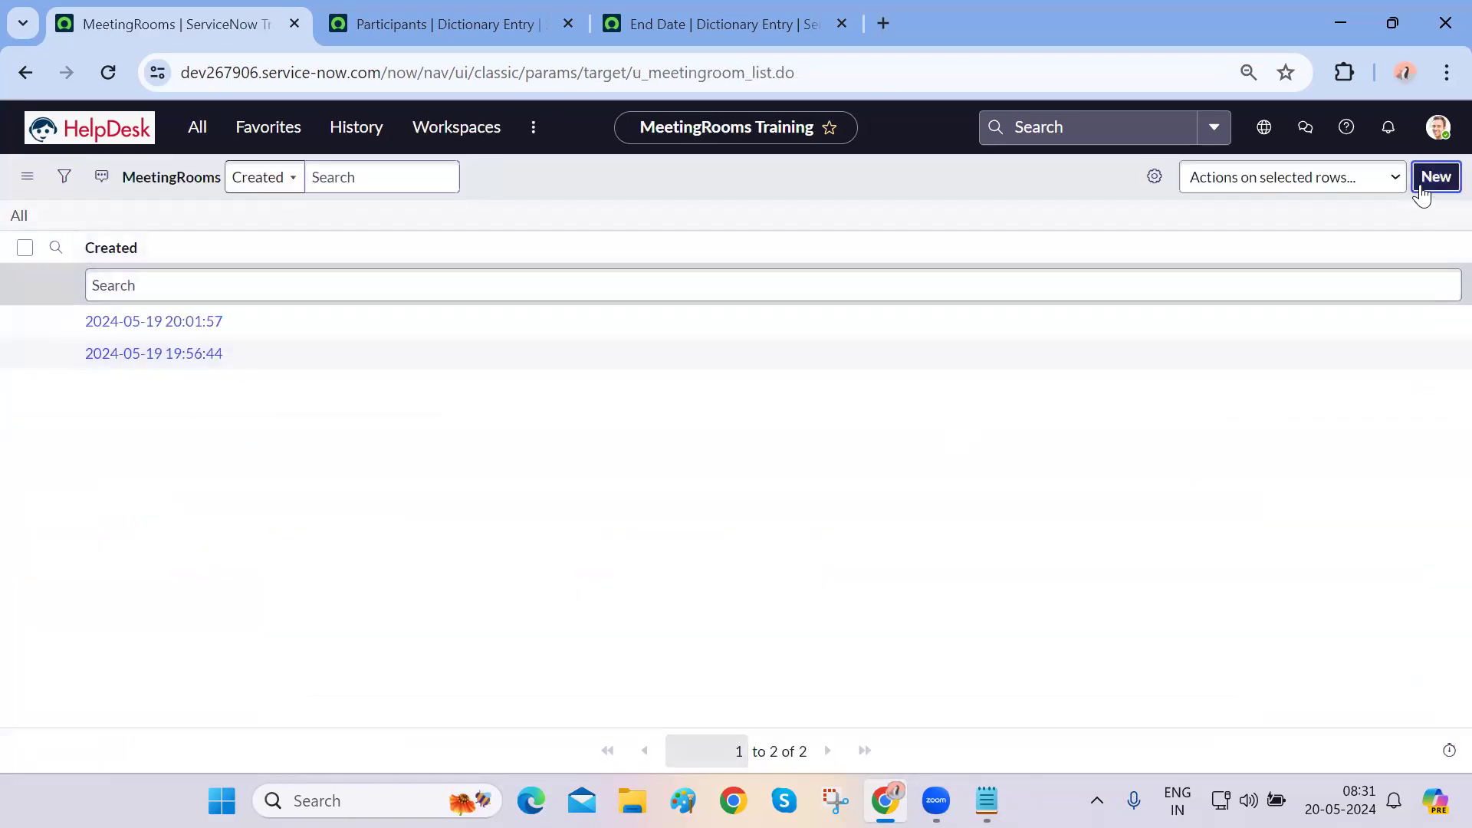
{"action": "left_click", "coordinate": [410, 441]}
{"action": "double_click", "coordinate": [411, 440]}
{"action": "left_click", "coordinate": [473, 557]}
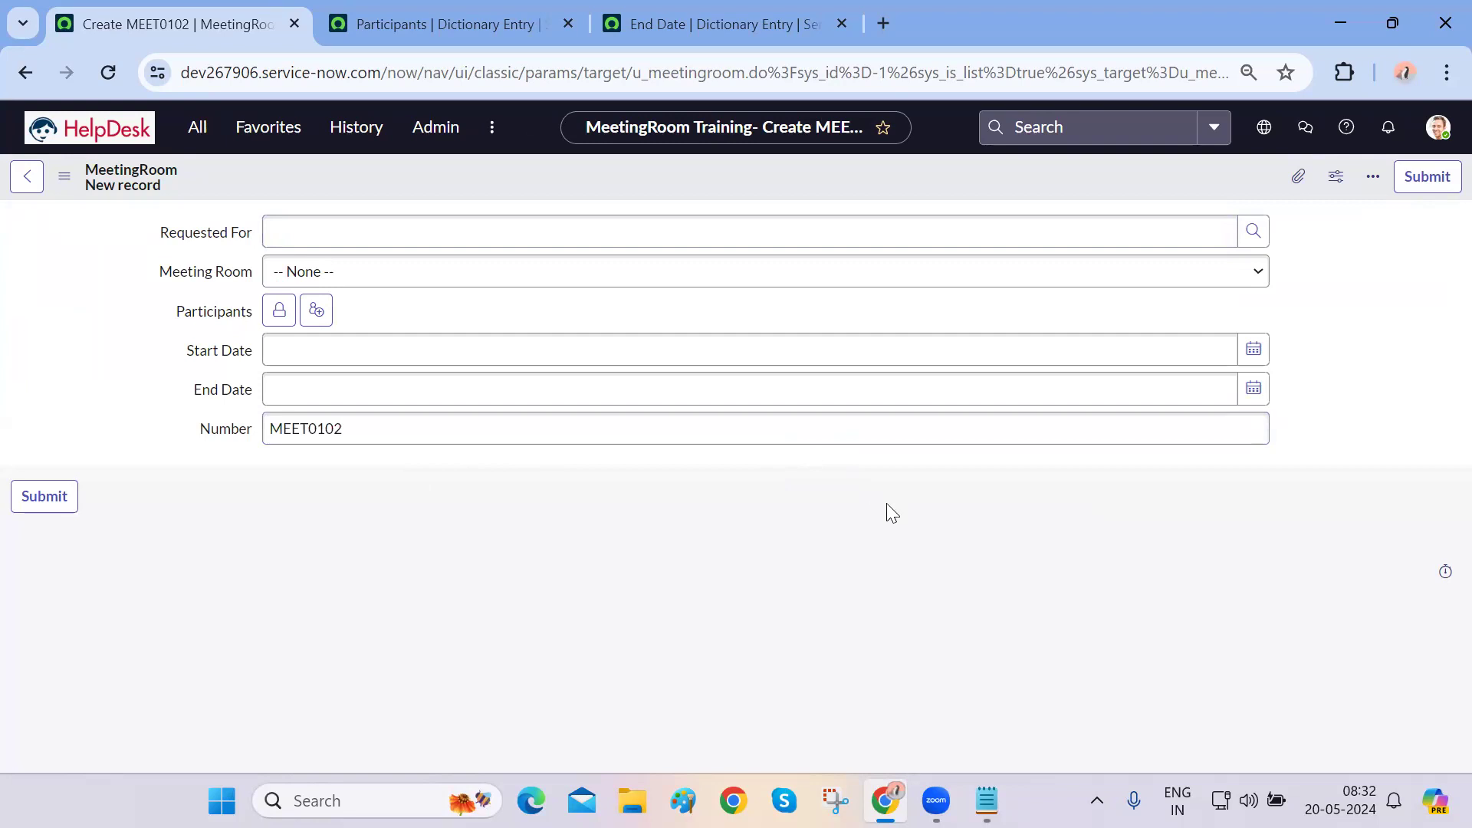
{"action": "left_click", "coordinate": [394, 230]}
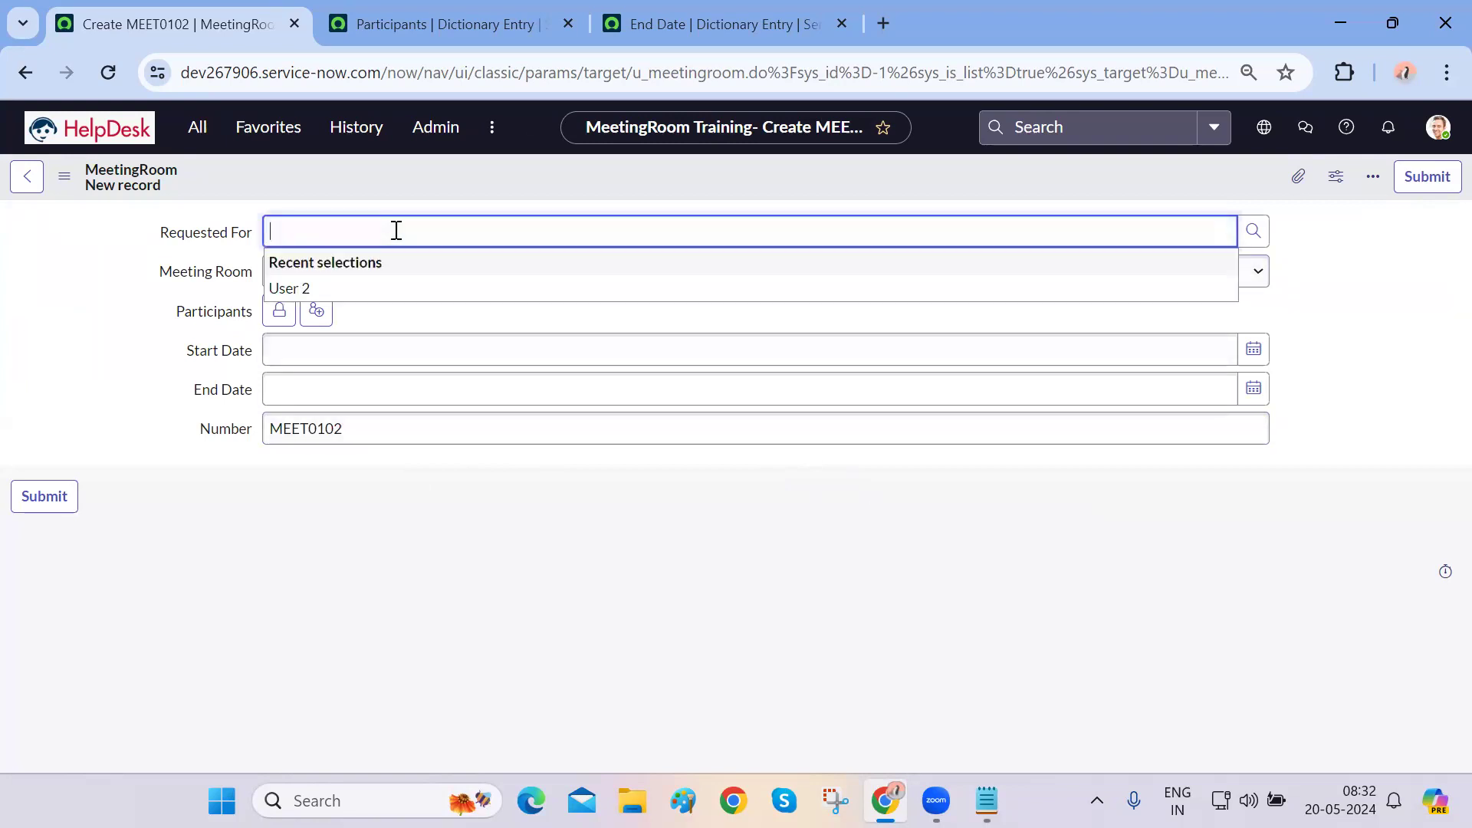
{"action": "double_click", "coordinate": [188, 316]}
{"action": "left_click", "coordinate": [182, 282]}
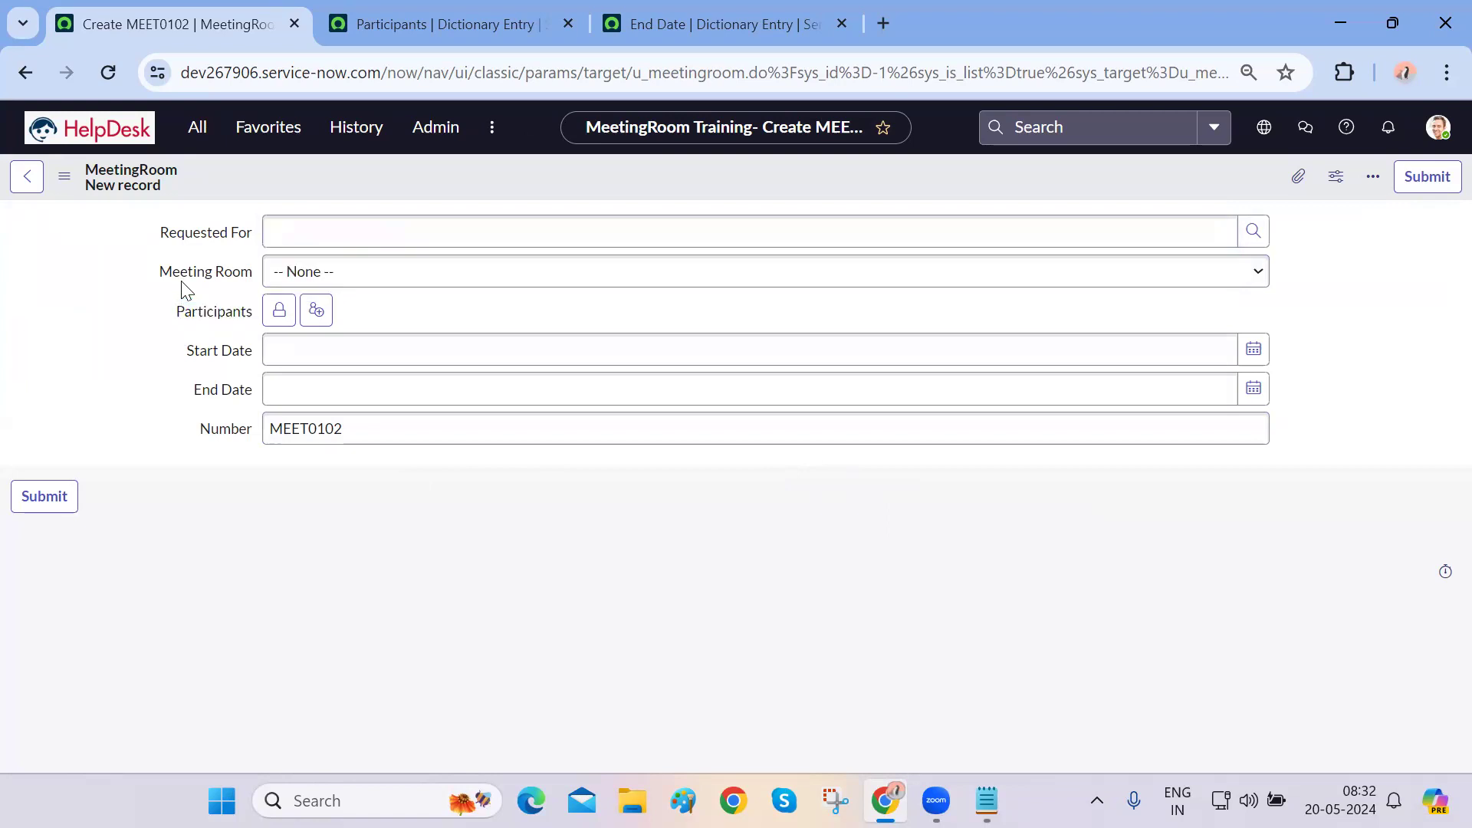
{"action": "left_click_drag", "start_coordinate": [197, 361], "coordinate": [302, 430]}
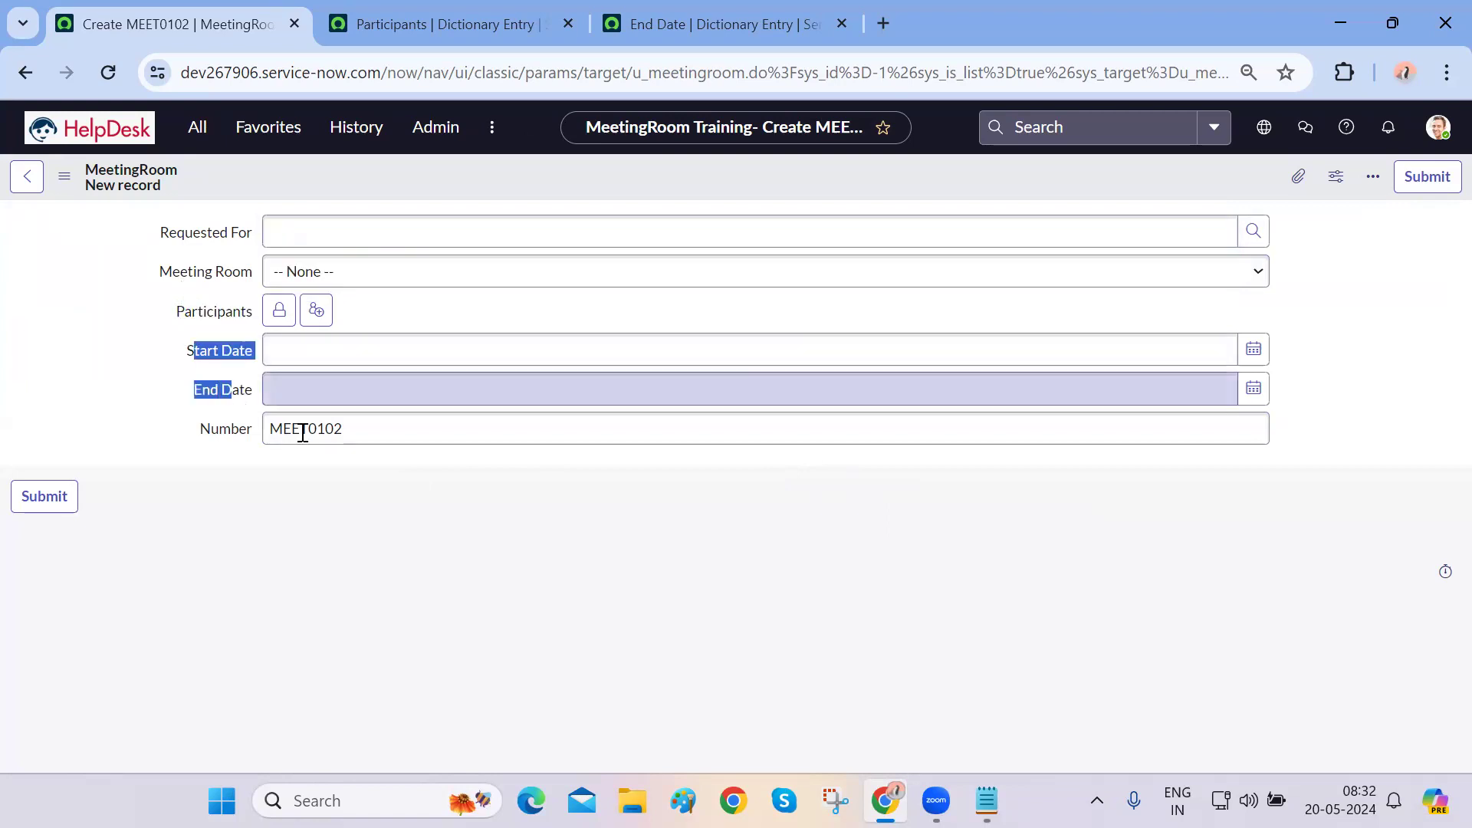
{"action": "left_click", "coordinate": [423, 549]}
{"action": "left_click", "coordinate": [390, 439]}
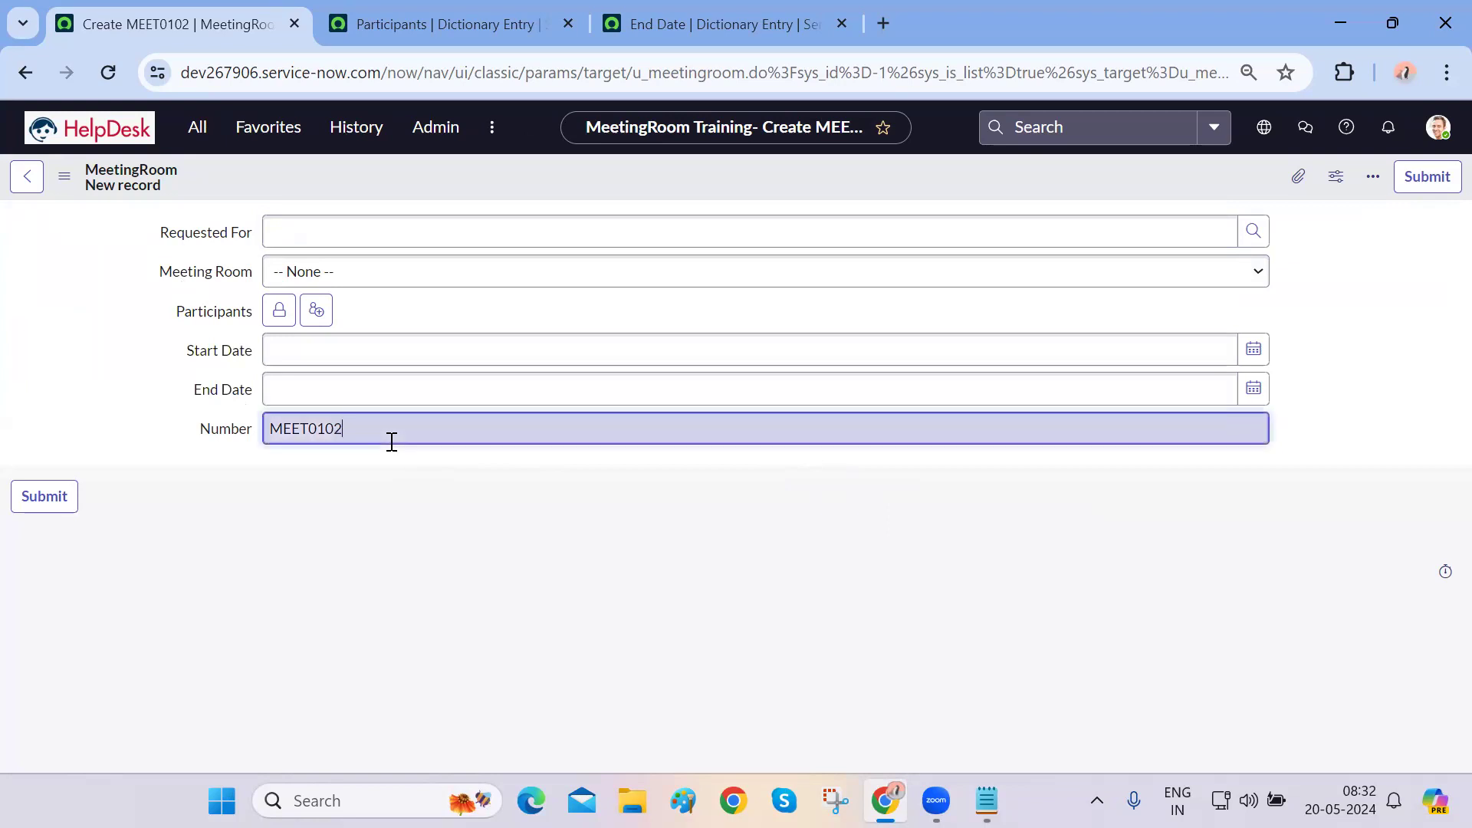
{"action": "left_click", "coordinate": [459, 604]}
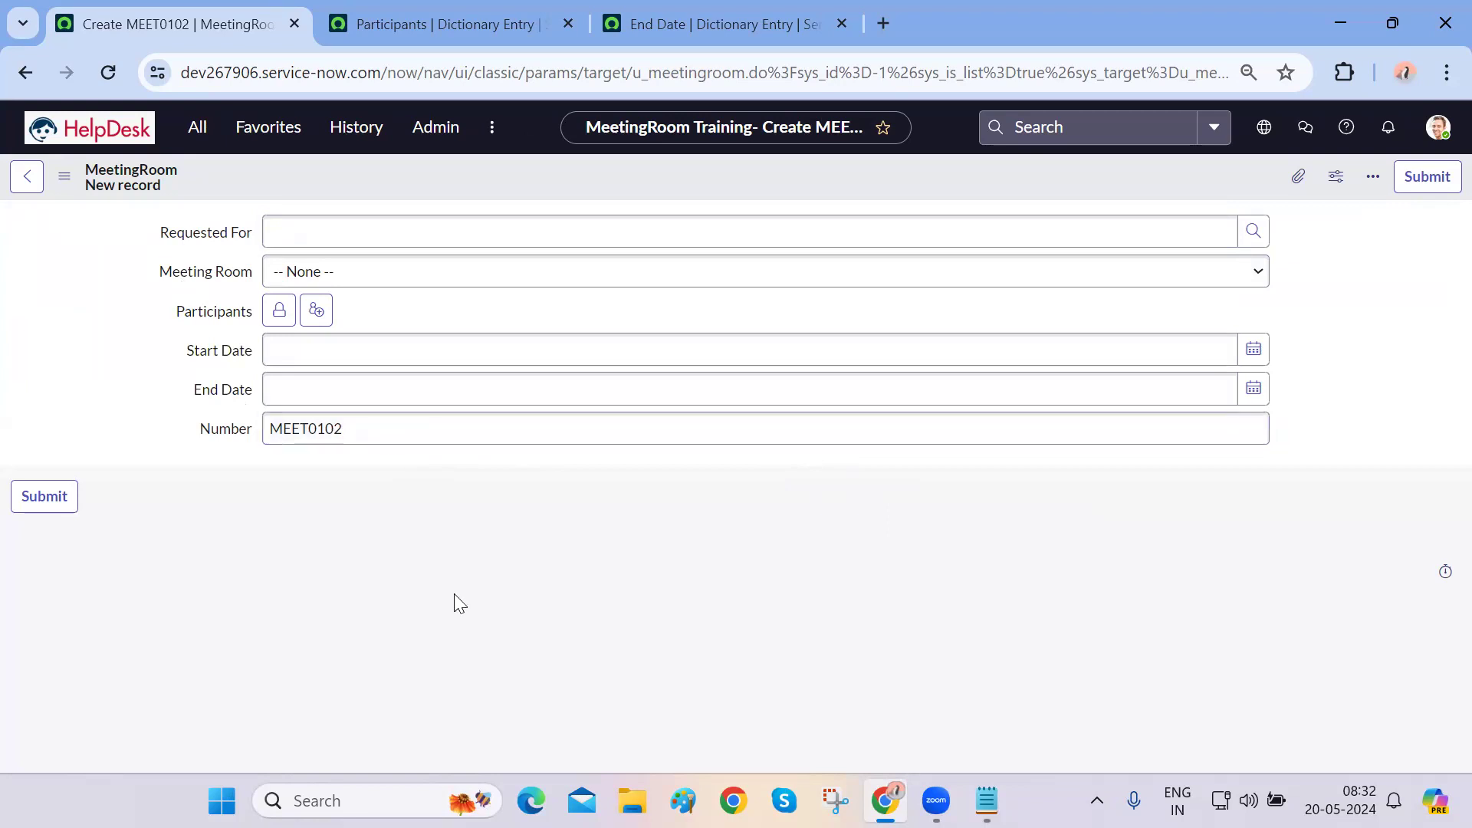
- Close the browser tabs showing the End Date and Participants dictionary entries
{"action": "key", "text": "ctrl+3"}
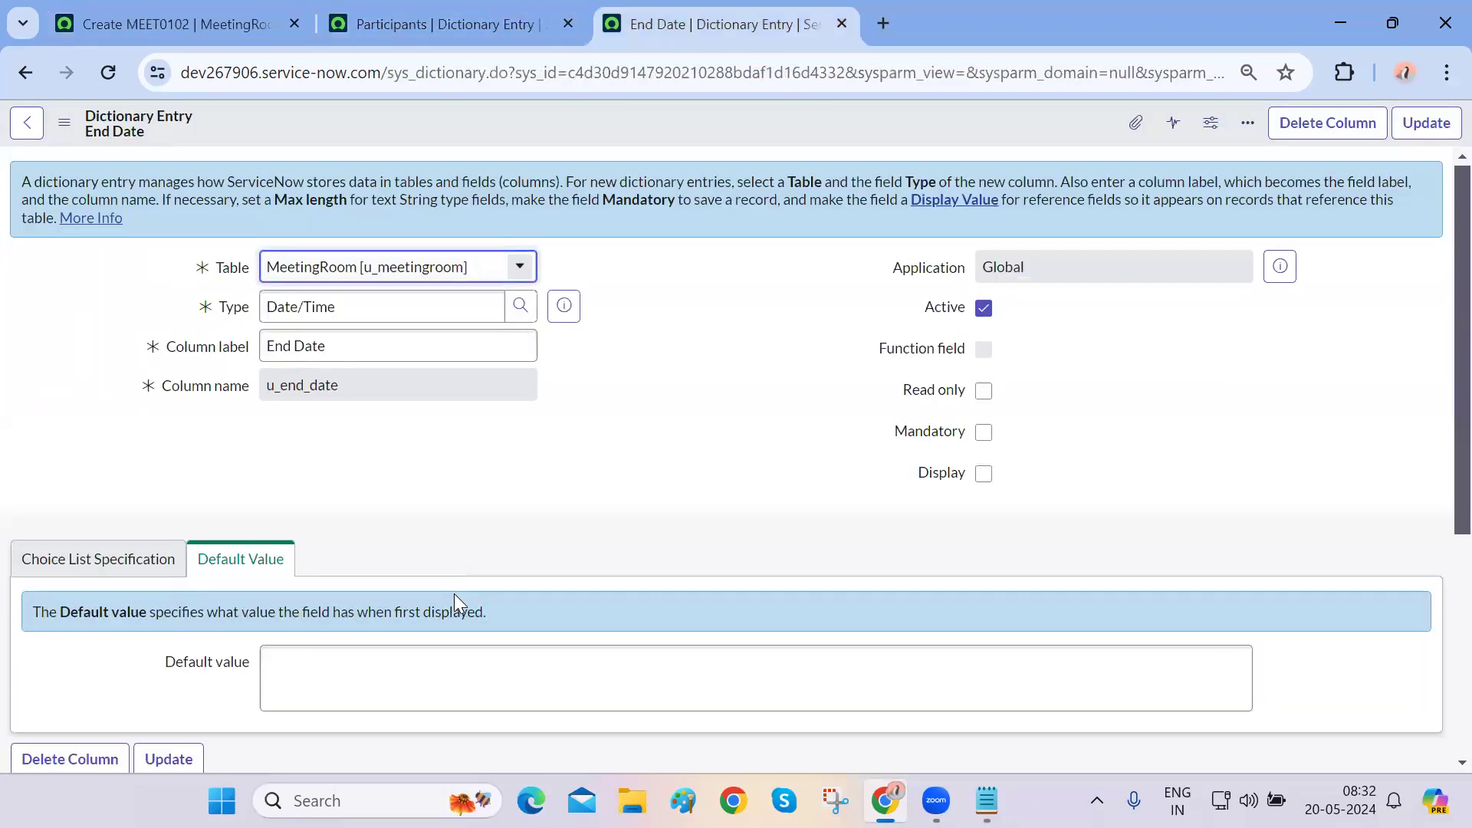
{"action": "key", "text": "ctrl+2"}
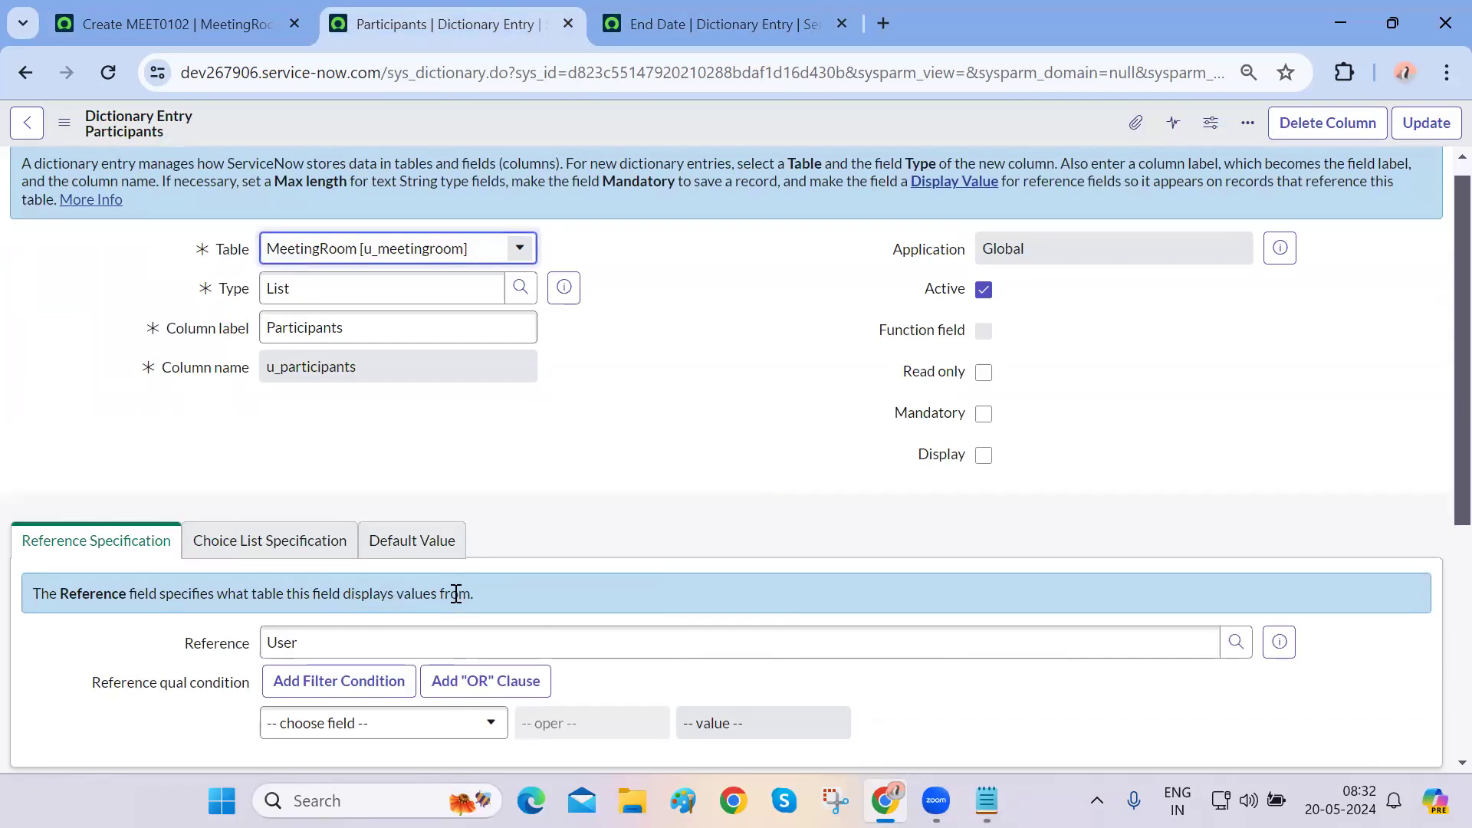
{"action": "key", "text": "ctrl+w"}
{"action": "key", "text": "ctrl+w"}
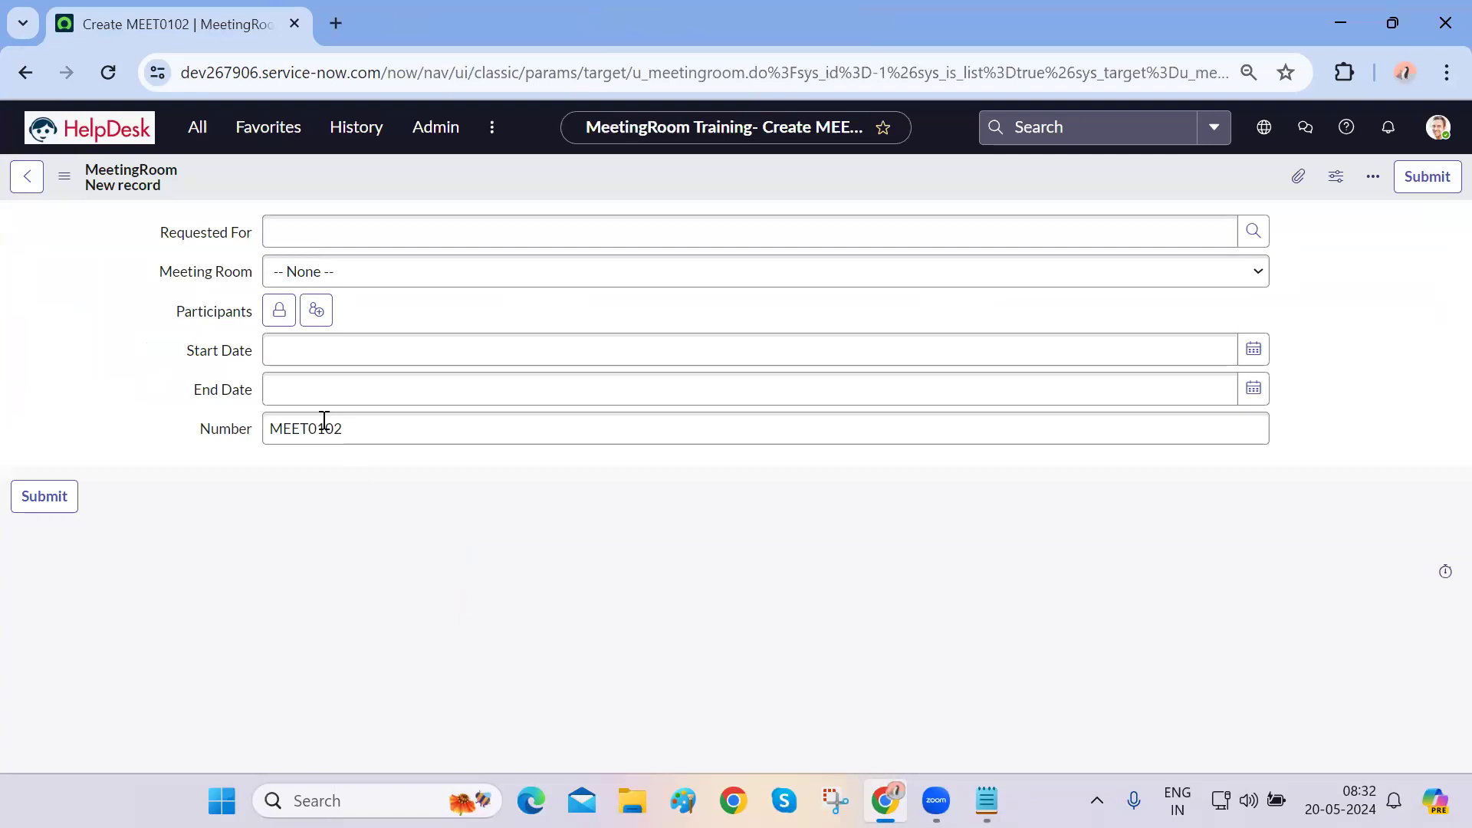
- Open the MeetingRoom table configuration from the new record form and review the table's columns
{"action": "left_click", "coordinate": [65, 178]}
{"action": "mouse_move", "coordinate": [138, 224]}
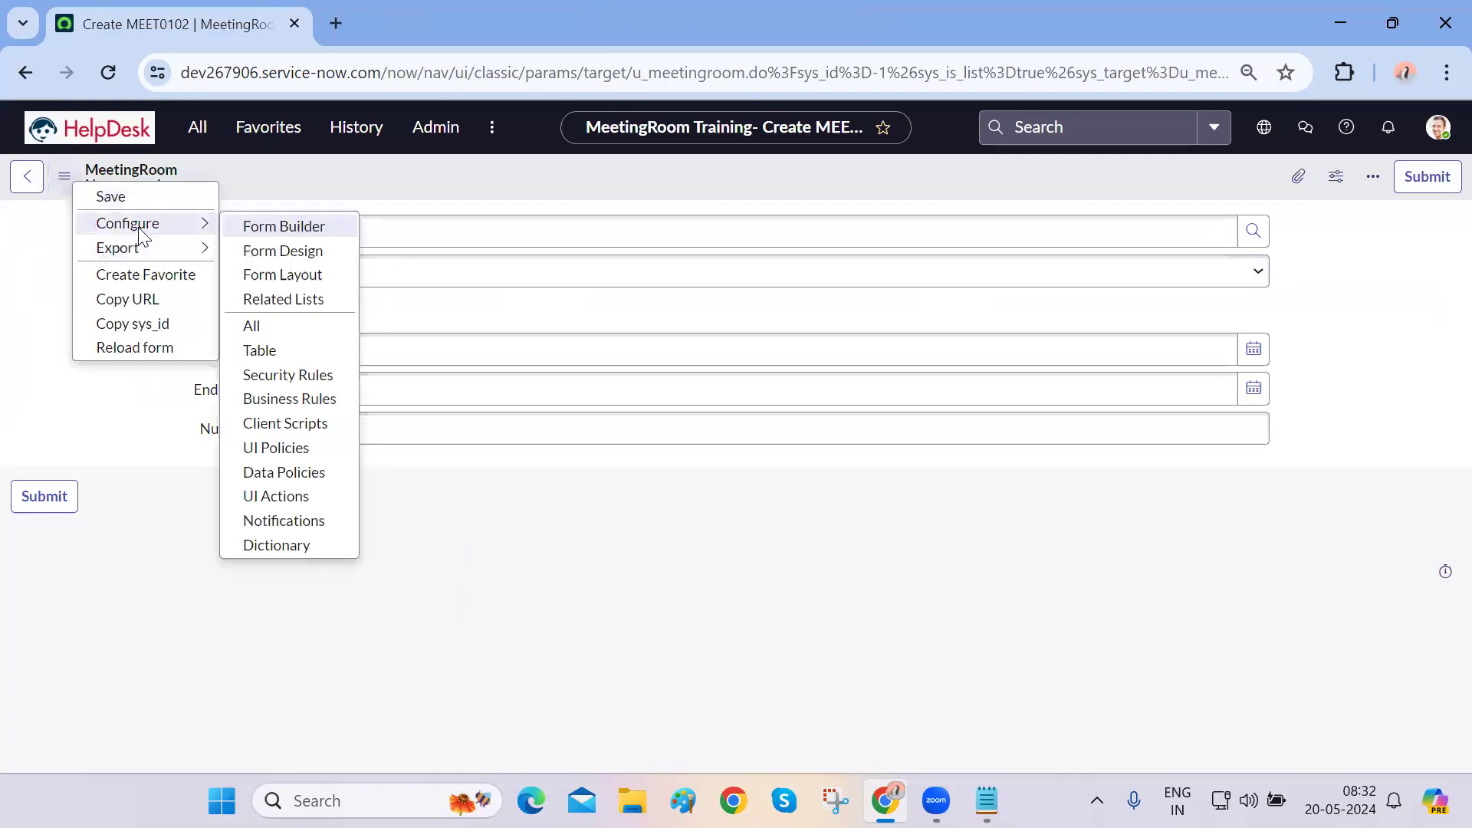
{"action": "left_click", "coordinate": [299, 352]}
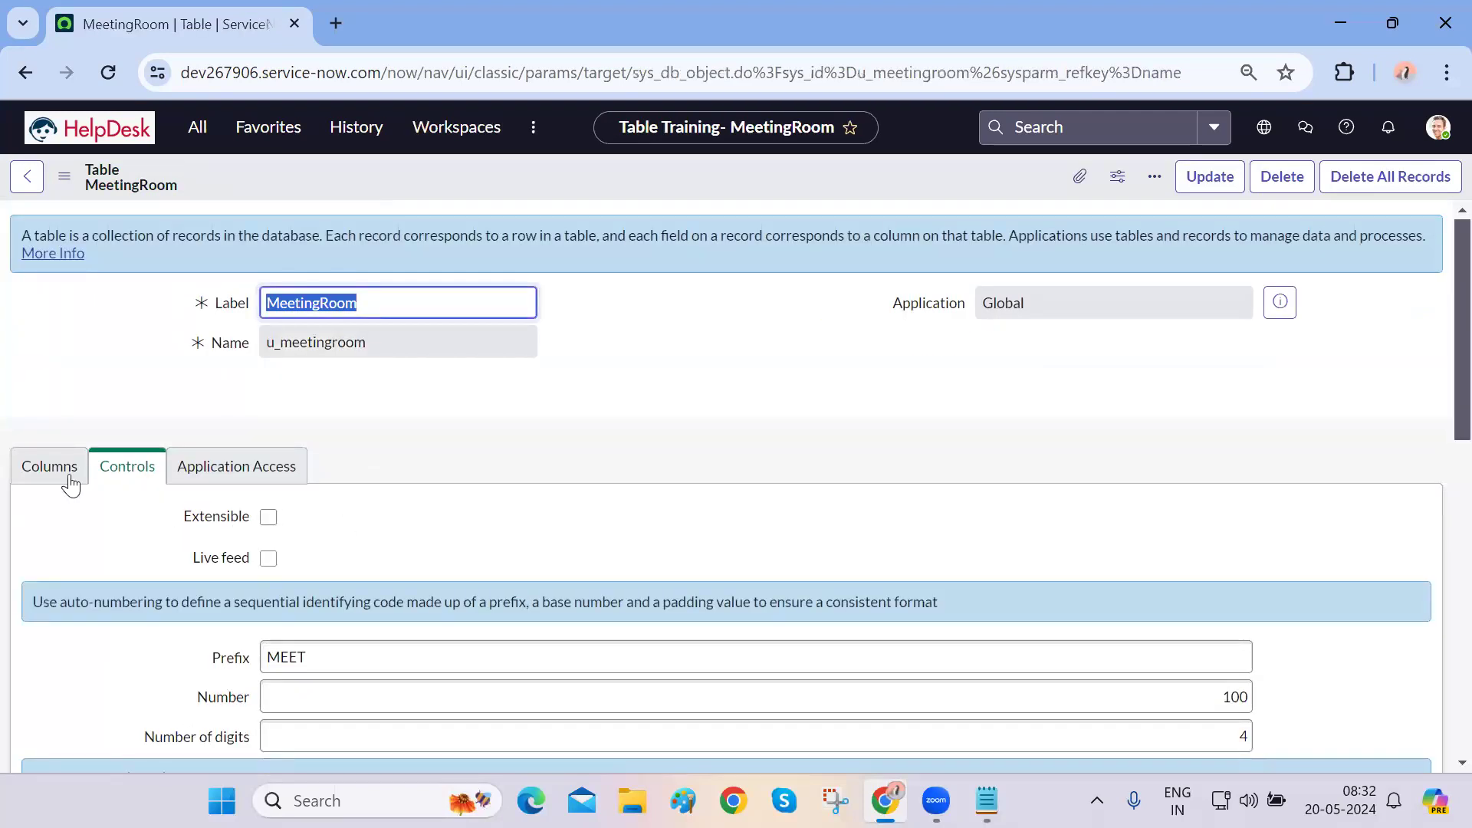
{"action": "left_click", "coordinate": [62, 475]}
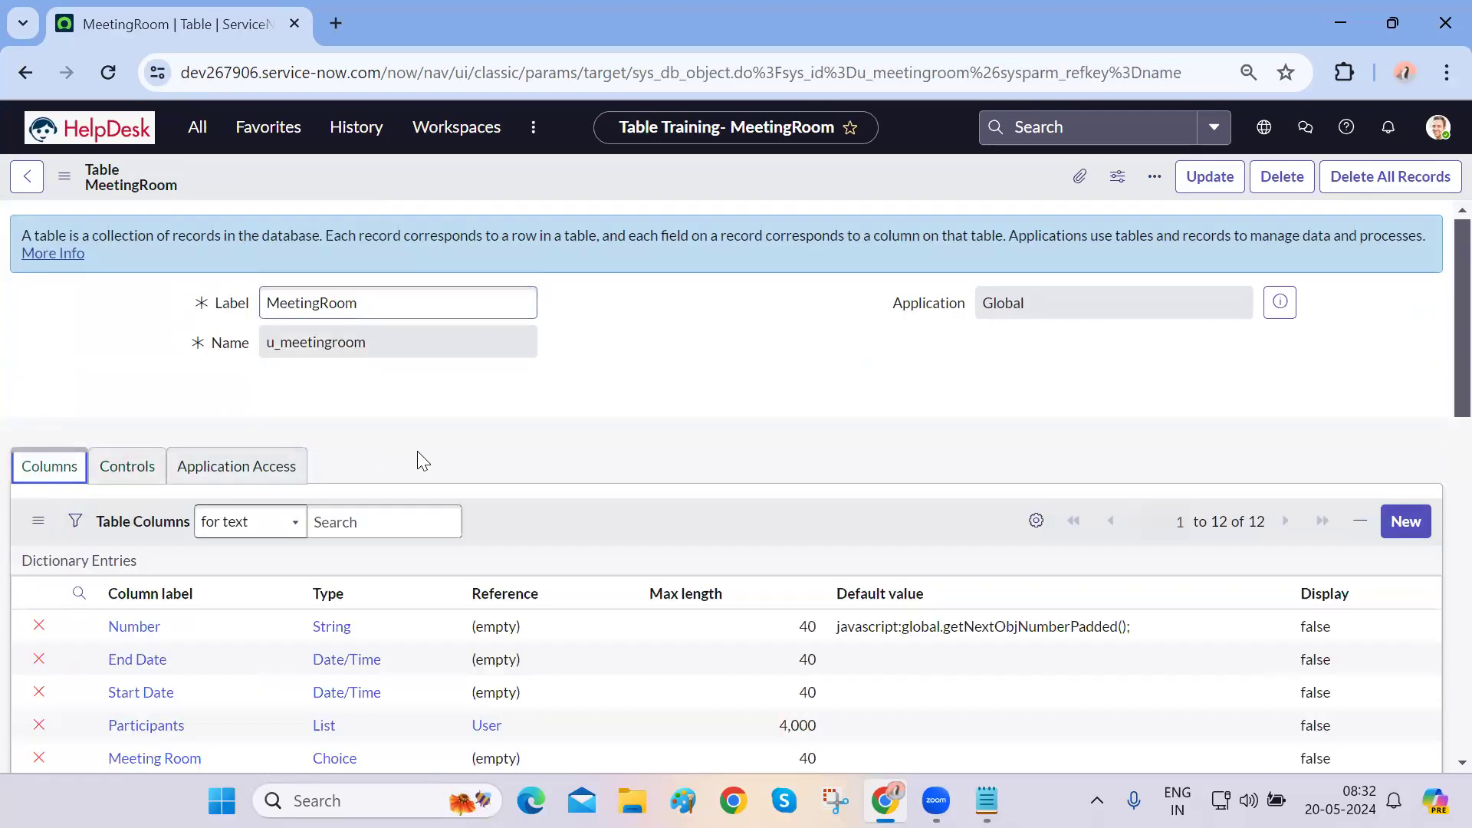
{"action": "scroll", "coordinate": [417, 450], "scroll_direction": "down", "scroll_amount": 3}
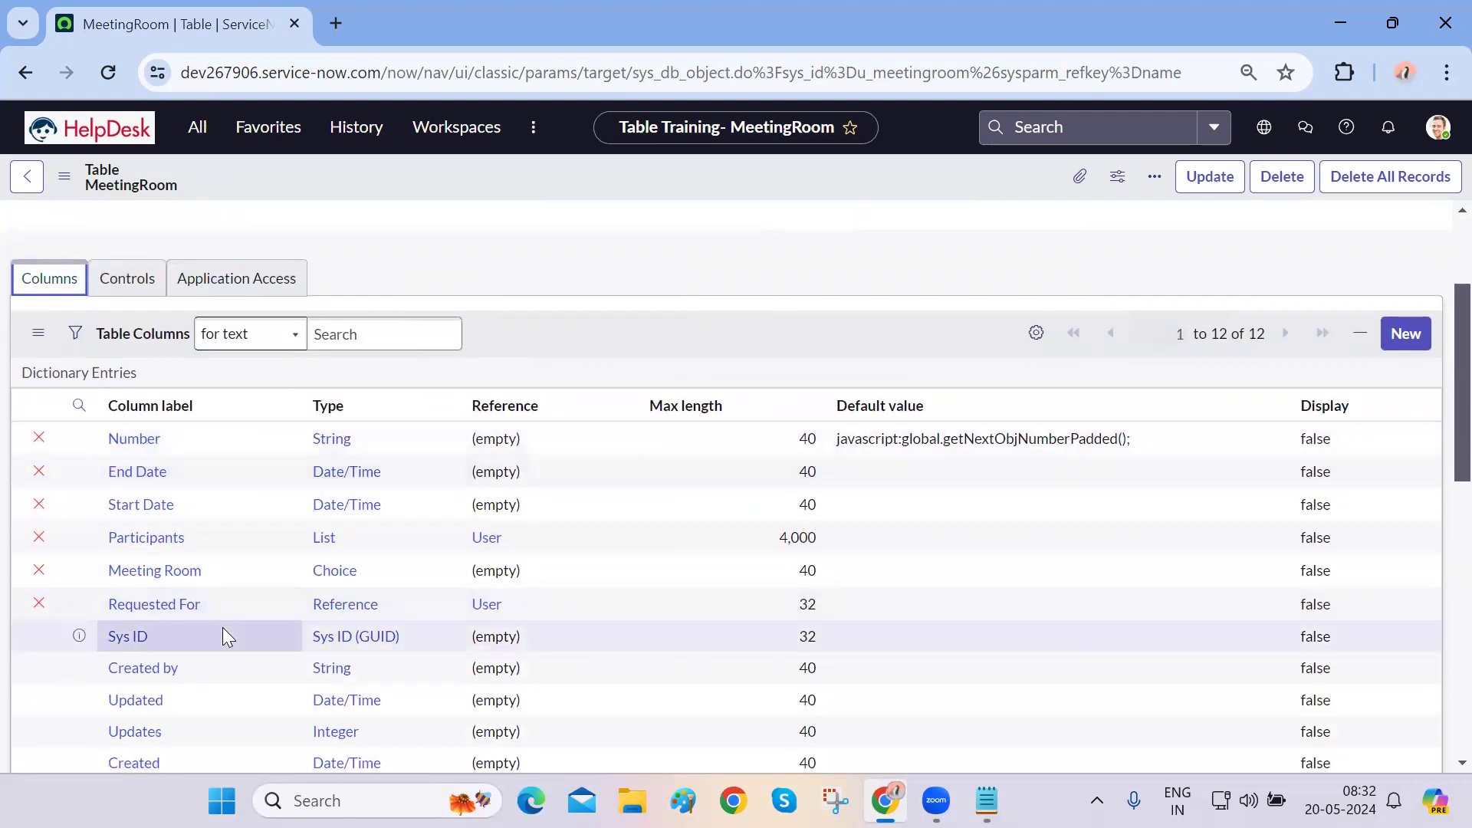
{"action": "scroll", "coordinate": [223, 629], "scroll_direction": "down", "scroll_amount": 2}
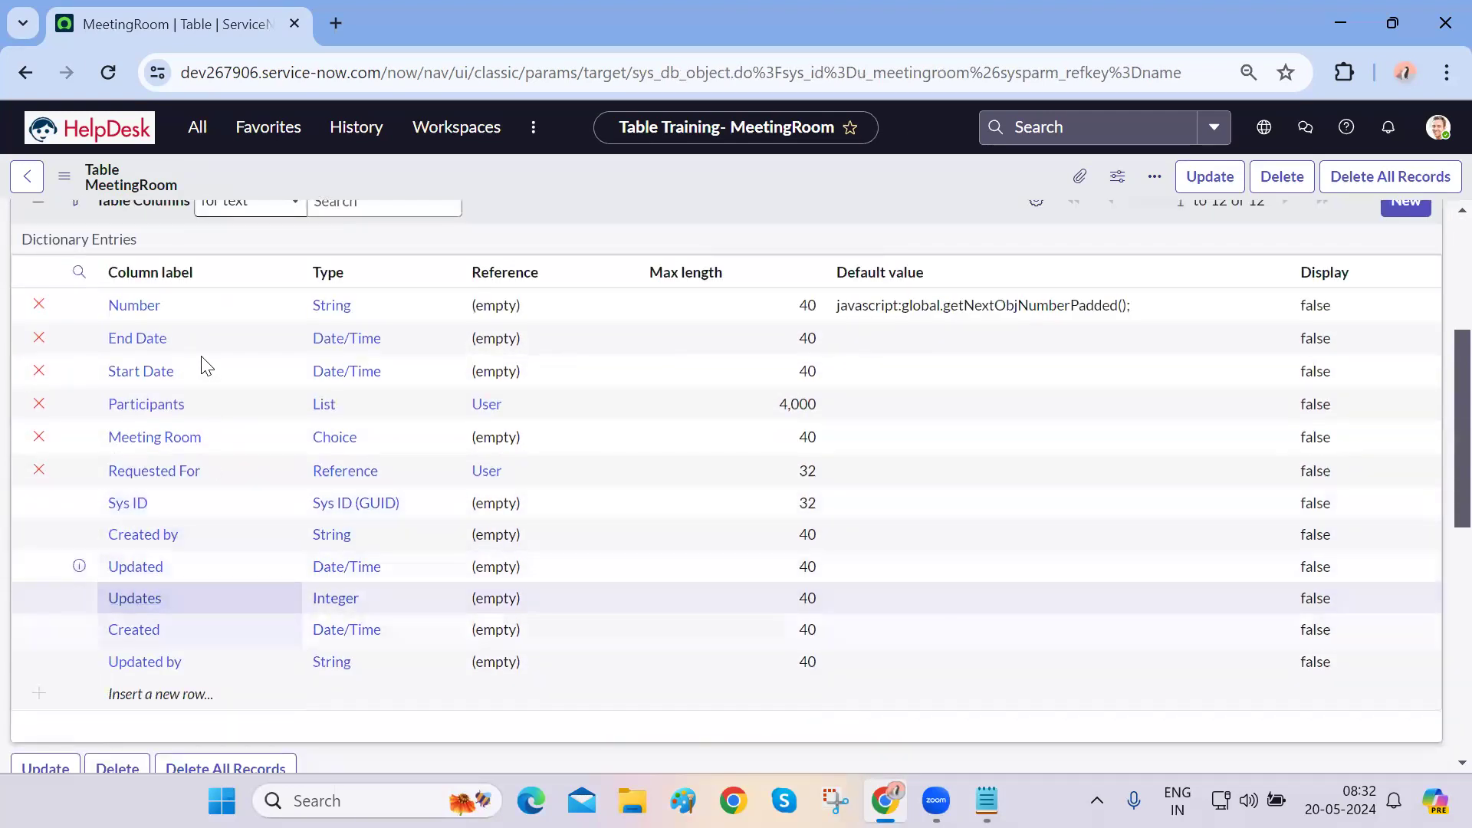
- Try out the Extensible option in the MeetingRoom table's controls and clear it again
{"action": "scroll", "coordinate": [203, 364], "scroll_direction": "up", "scroll_amount": 2}
{"action": "left_click", "coordinate": [130, 317]}
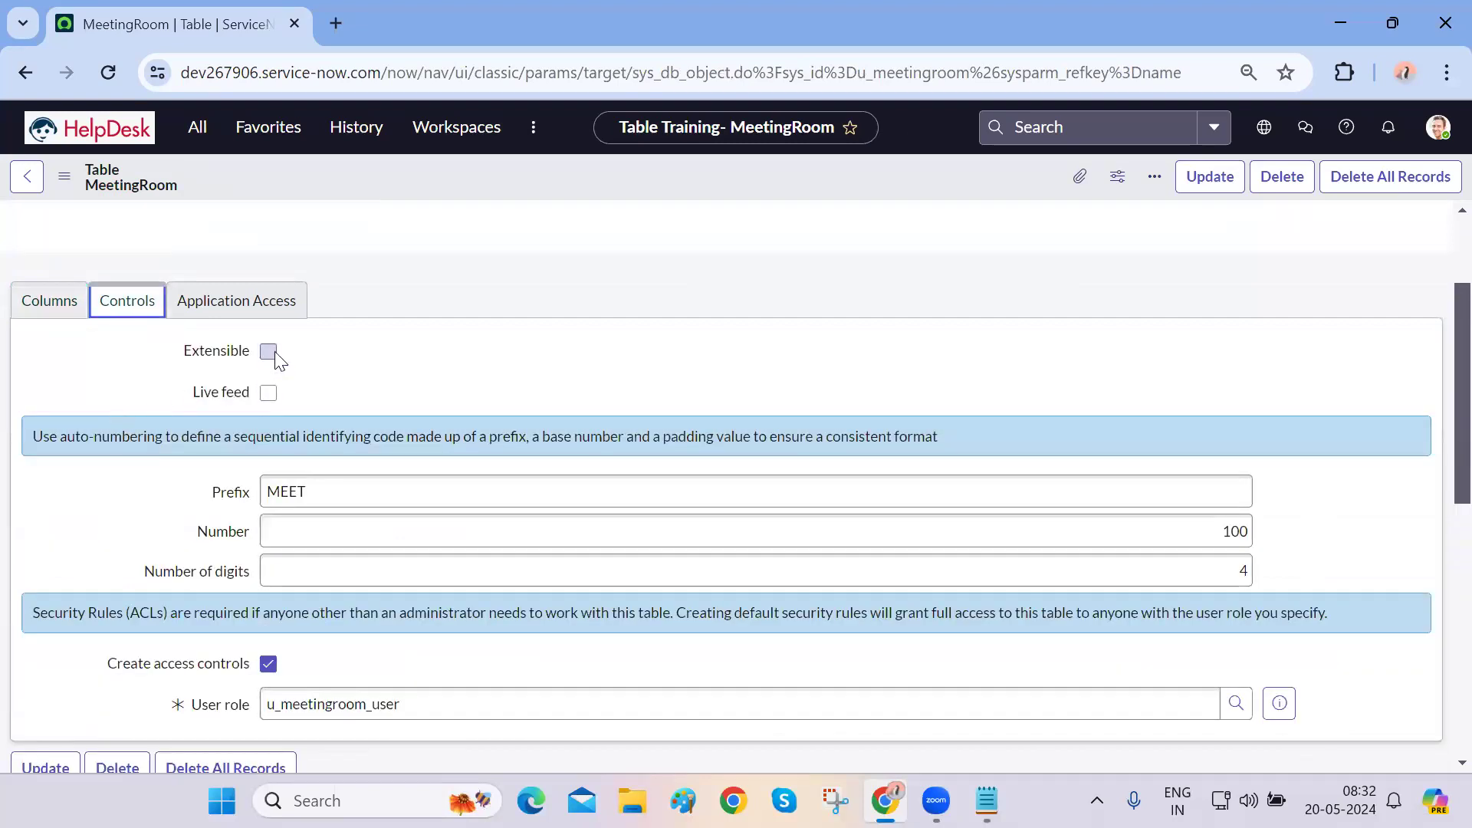
{"action": "left_click", "coordinate": [460, 335]}
{"action": "scroll", "coordinate": [460, 335], "scroll_direction": "up", "scroll_amount": 2}
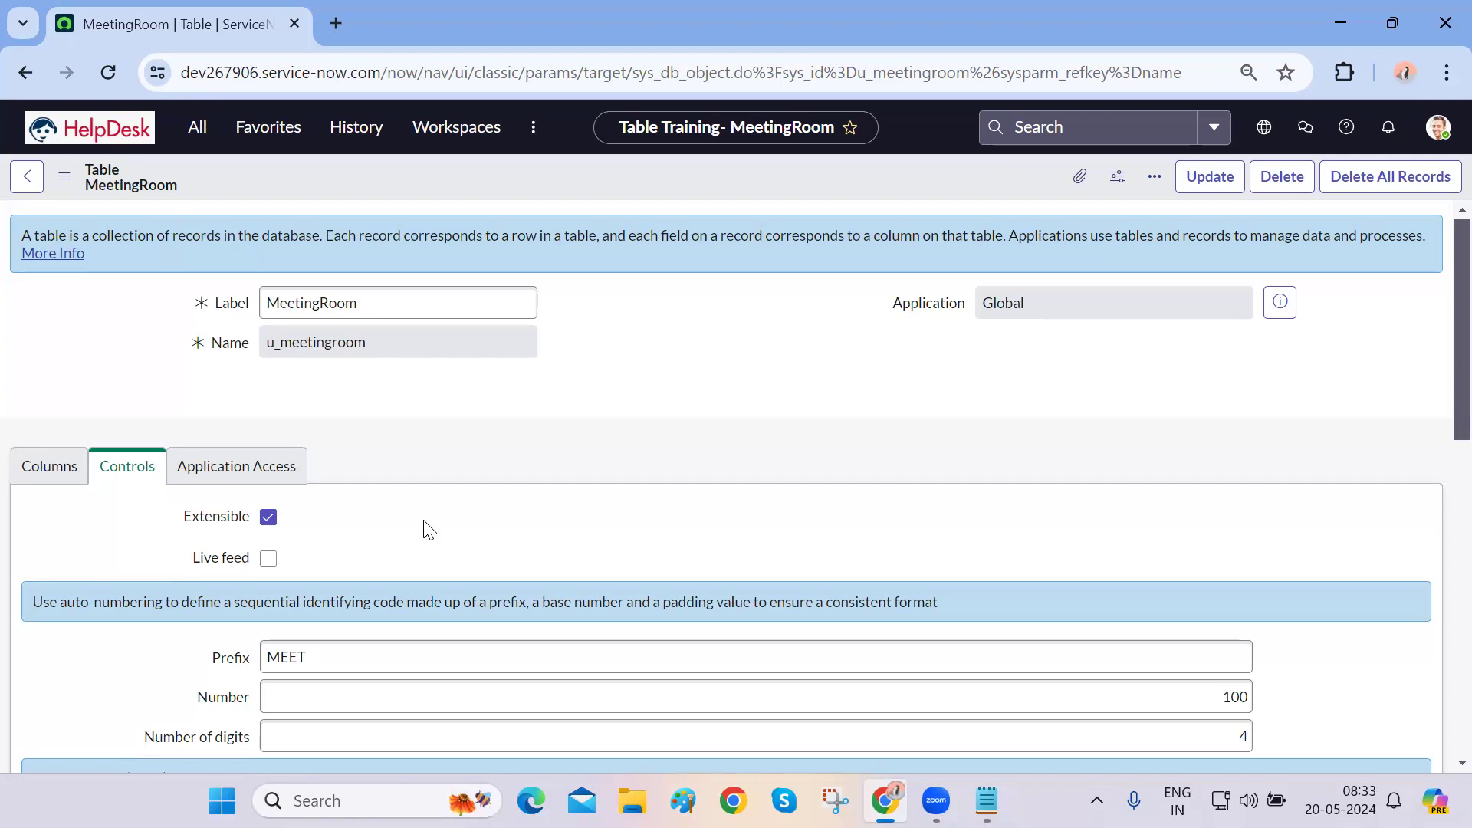
{"action": "scroll", "coordinate": [424, 521], "scroll_direction": "down", "scroll_amount": 3}
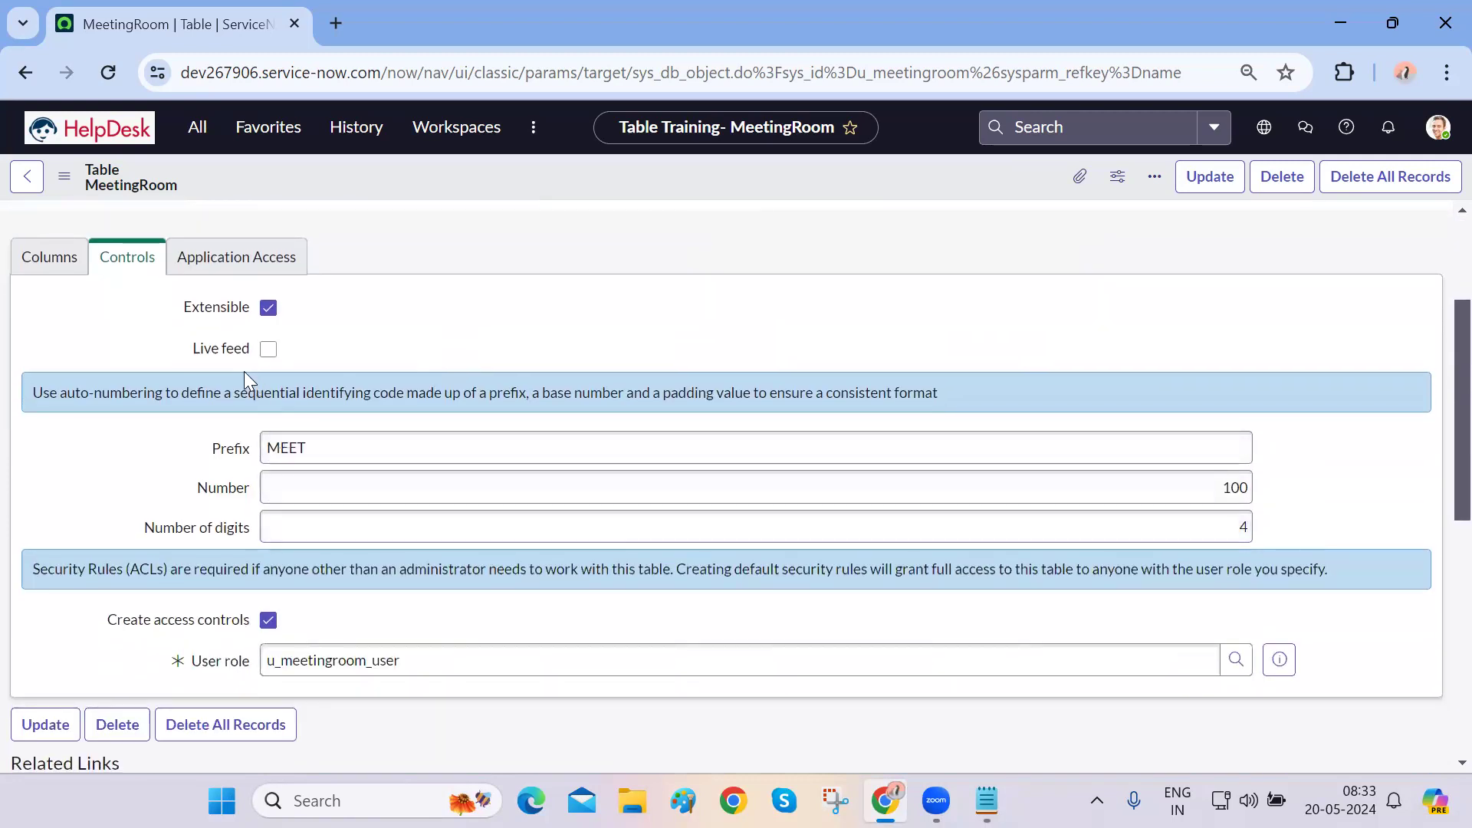
{"action": "left_click", "coordinate": [269, 307]}
{"action": "scroll", "coordinate": [431, 316], "scroll_direction": "up", "scroll_amount": 3}
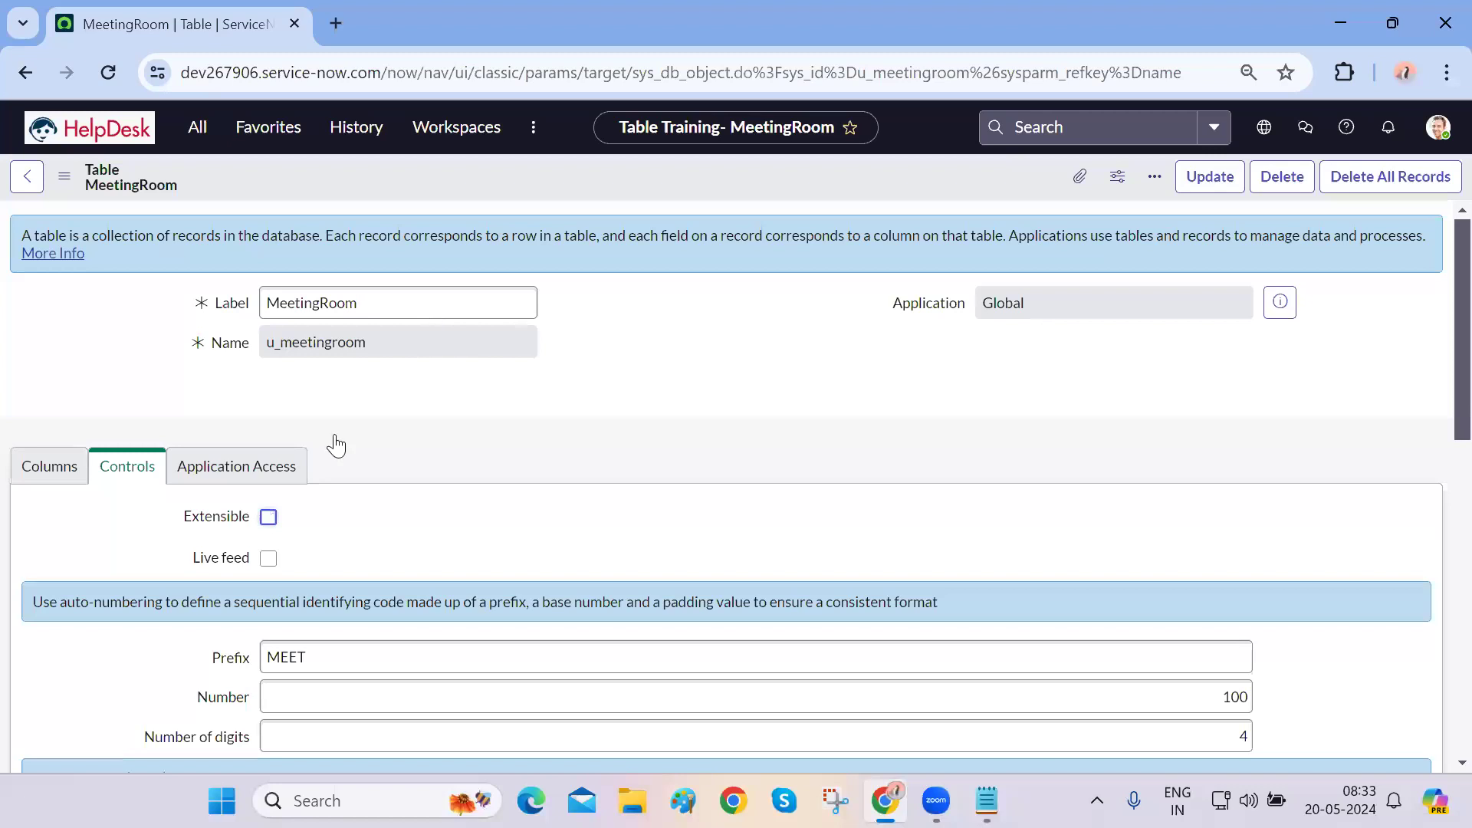
{"action": "left_click", "coordinate": [269, 519]}
{"action": "scroll", "coordinate": [138, 638], "scroll_direction": "down", "scroll_amount": 2}
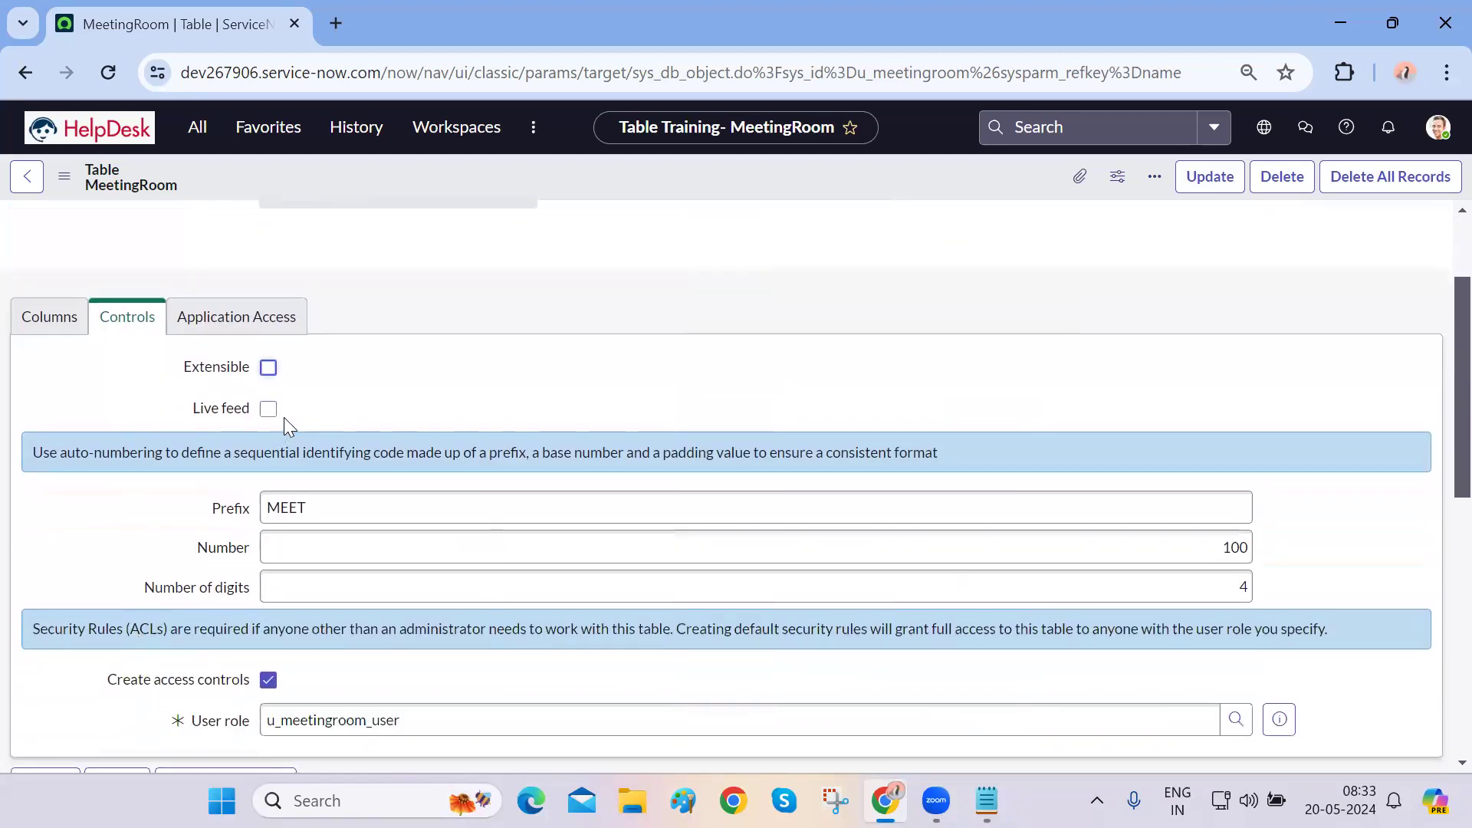
{"action": "mouse_move", "coordinate": [226, 413]}
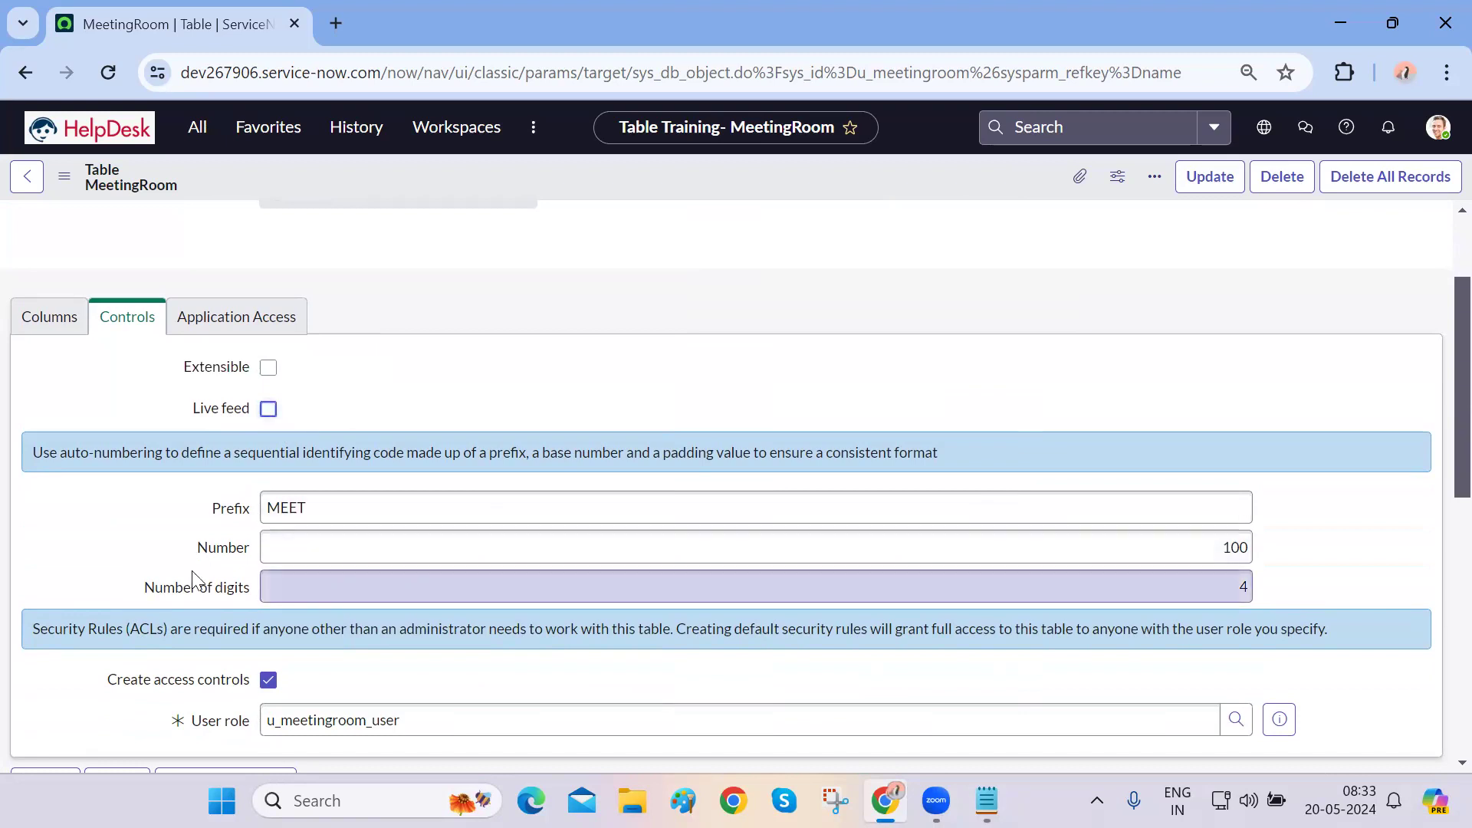
- Examine the MeetingRoom table's Live feed, auto-numbering and access control settings, including the assigned user role
{"action": "scroll", "coordinate": [192, 570], "scroll_direction": "down", "scroll_amount": 1}
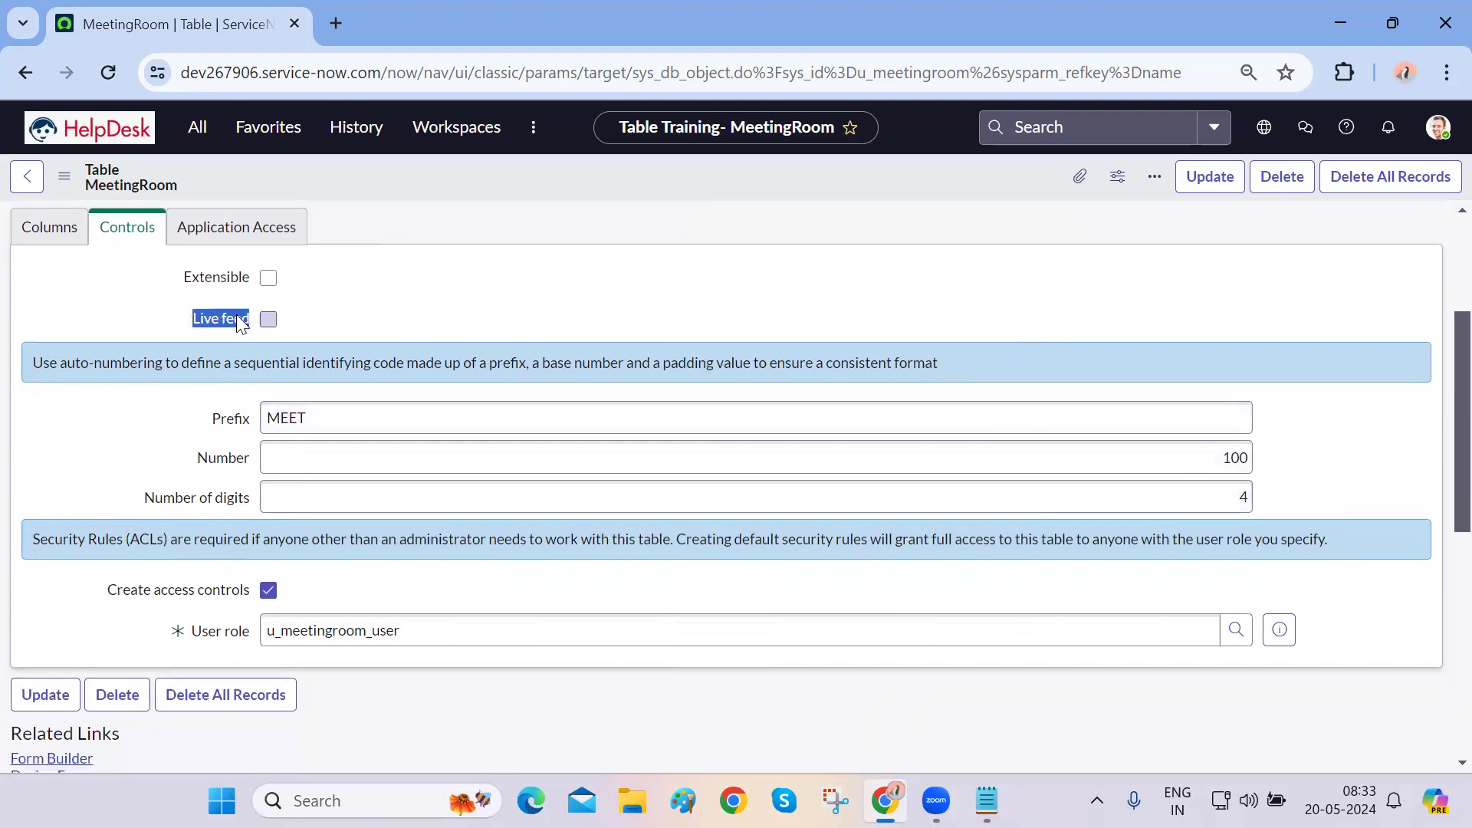
{"action": "scroll", "coordinate": [44, 523], "scroll_direction": "down", "scroll_amount": 1}
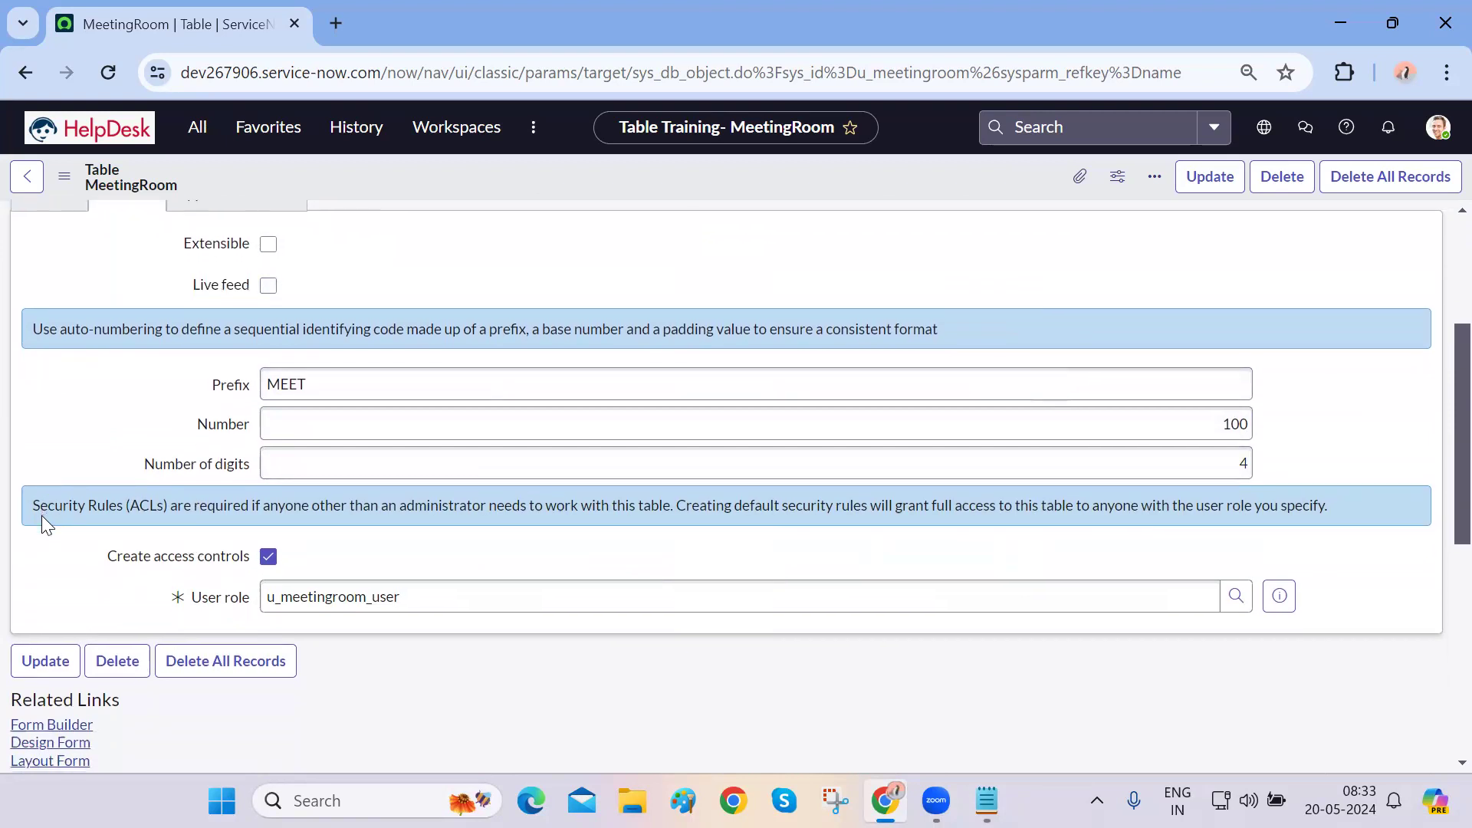
{"action": "scroll", "coordinate": [41, 515], "scroll_direction": "down", "scroll_amount": 1}
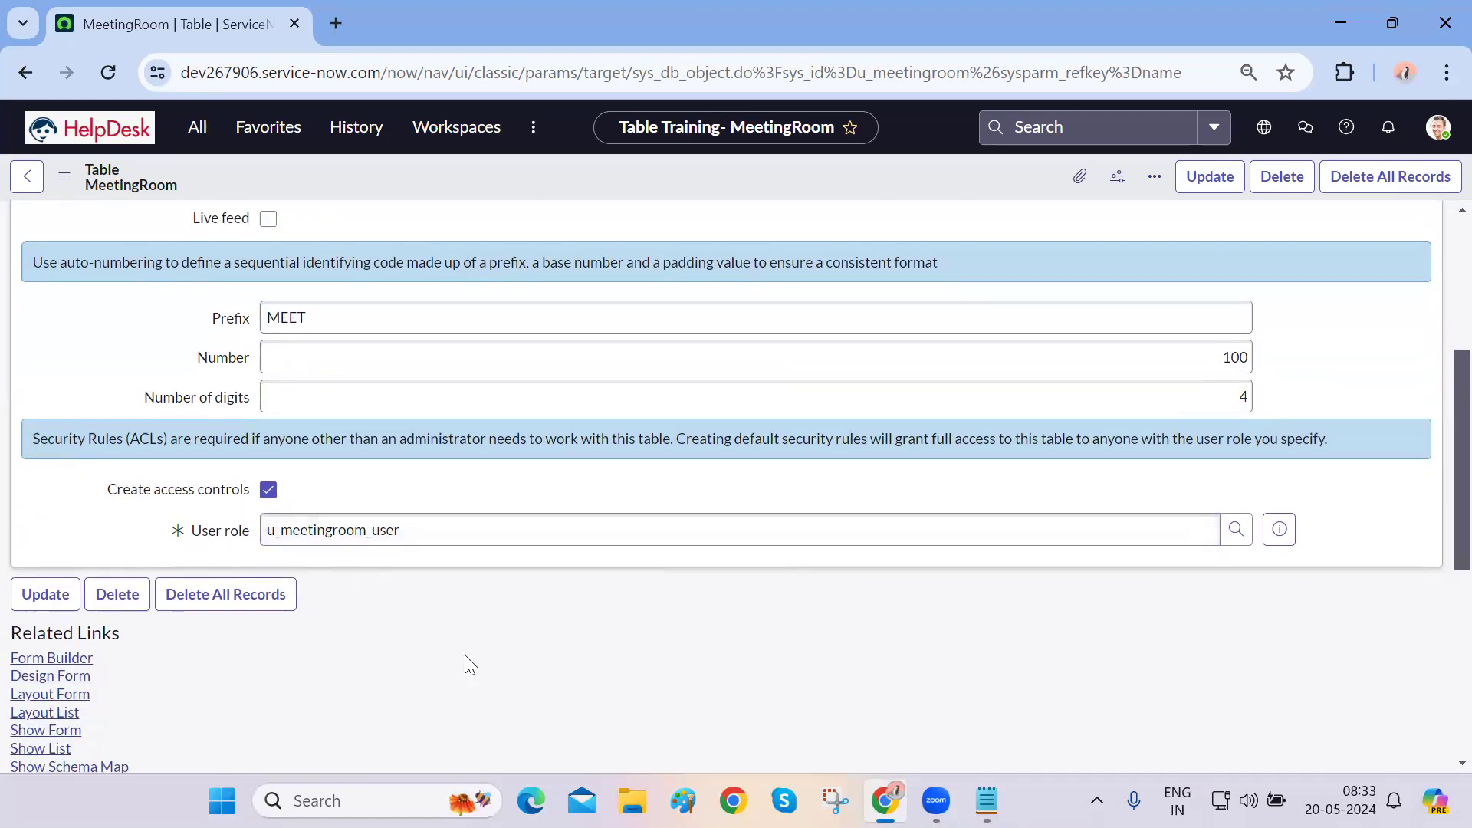
{"action": "scroll", "coordinate": [470, 664], "scroll_direction": "down", "scroll_amount": 1}
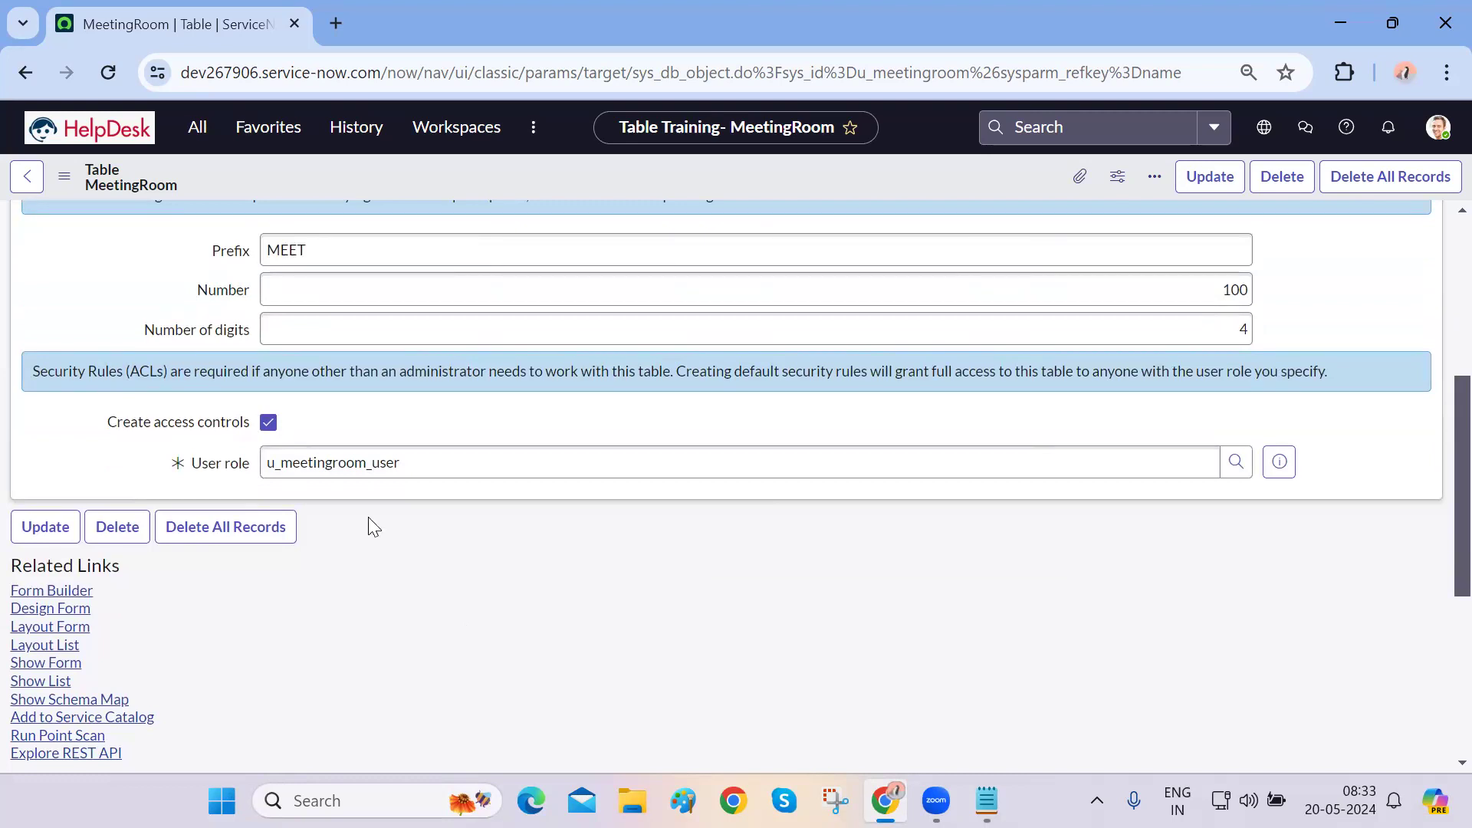
{"action": "double_click", "coordinate": [328, 464]}
{"action": "left_click", "coordinate": [395, 576]}
{"action": "left_click", "coordinate": [1438, 127]}
{"action": "left_click", "coordinate": [841, 512]}
- Review the table's create, delete, read and write access controls alongside the u_meetingroom_user role
{"action": "scroll", "coordinate": [434, 643], "scroll_direction": "down", "scroll_amount": 5}
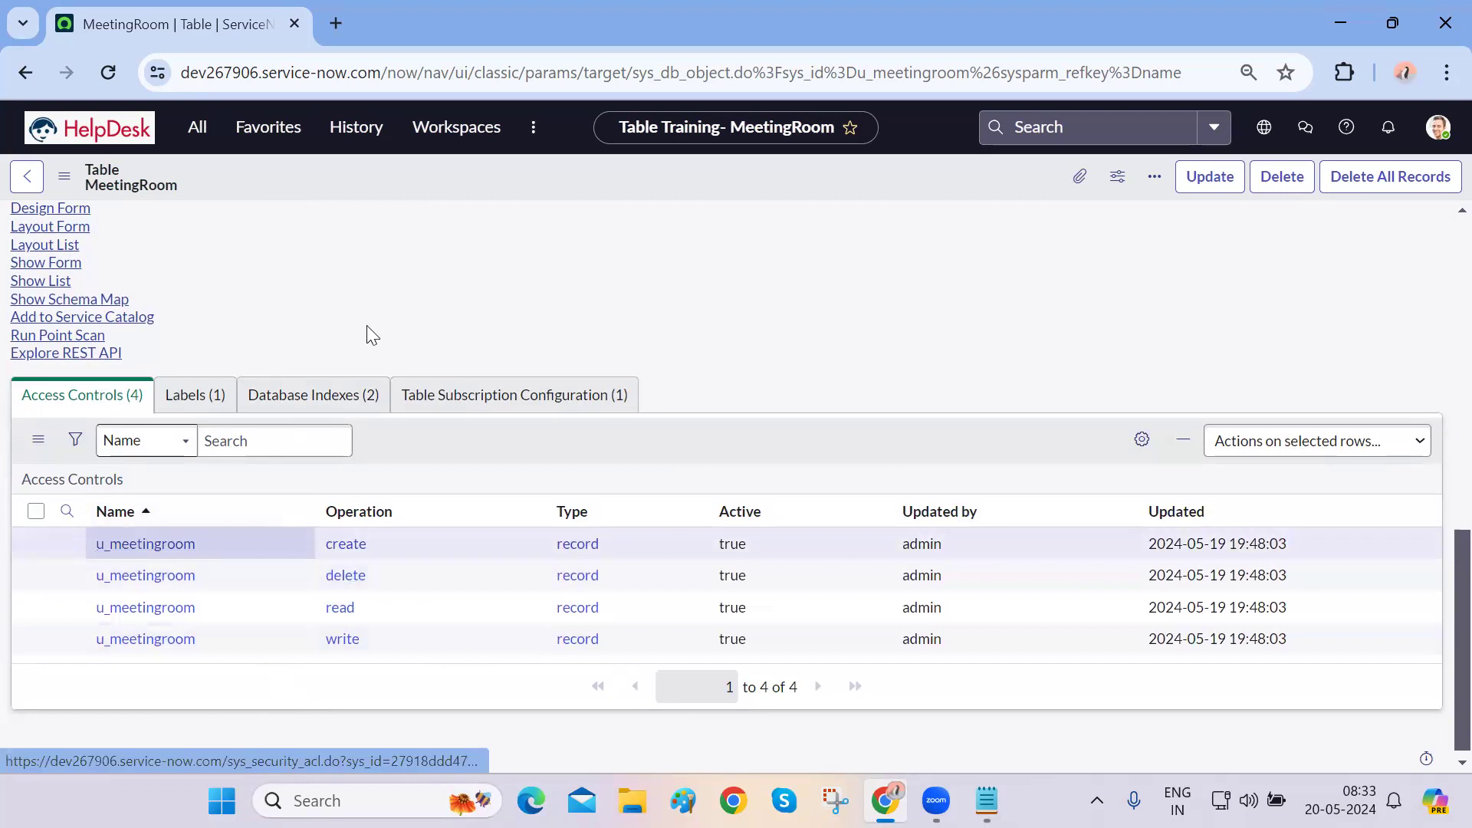
{"action": "scroll", "coordinate": [394, 312], "scroll_direction": "up", "scroll_amount": 5}
{"action": "double_click", "coordinate": [353, 398]}
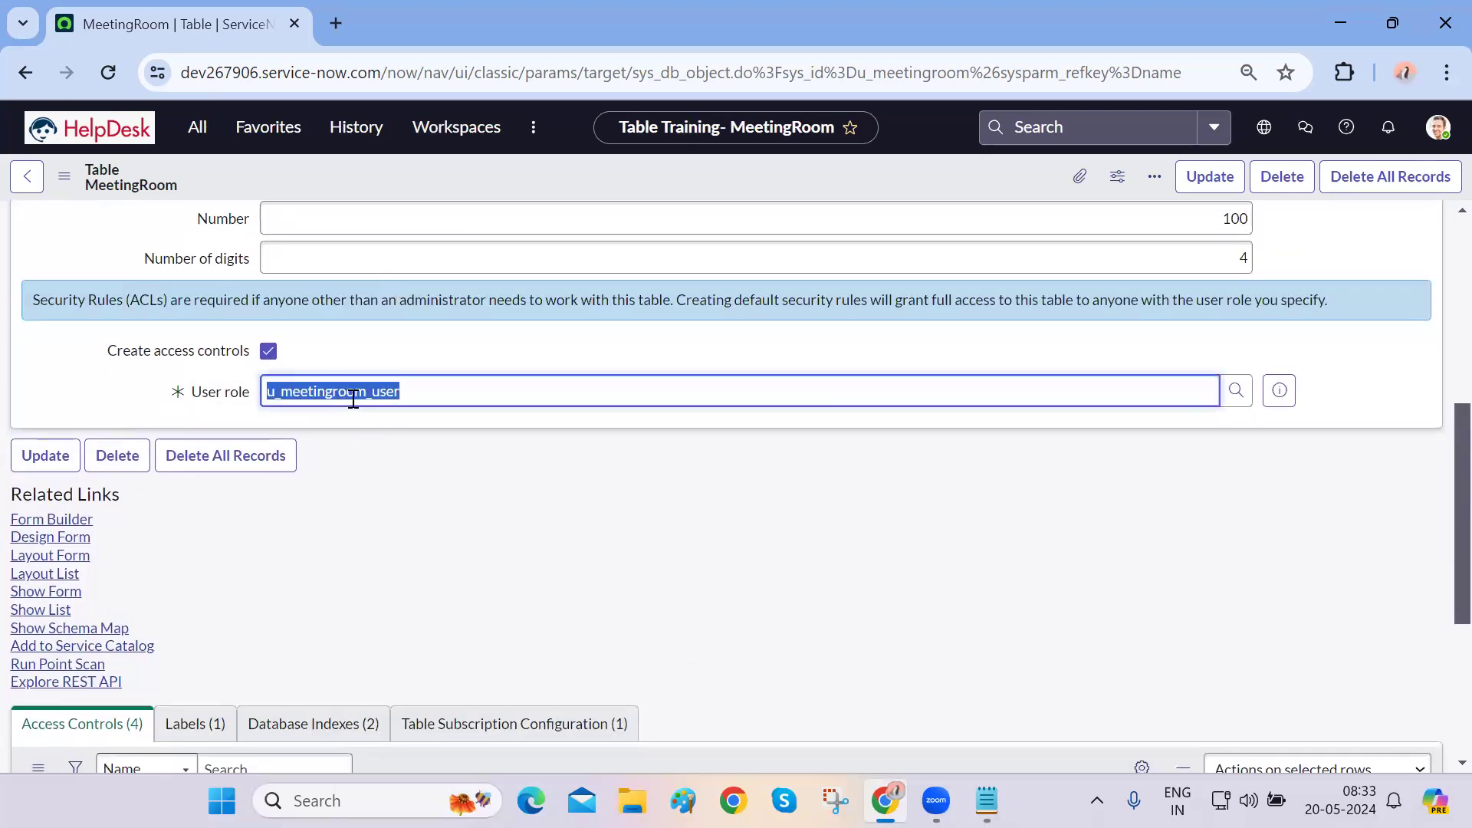
{"action": "scroll", "coordinate": [397, 548], "scroll_direction": "down", "scroll_amount": 4}
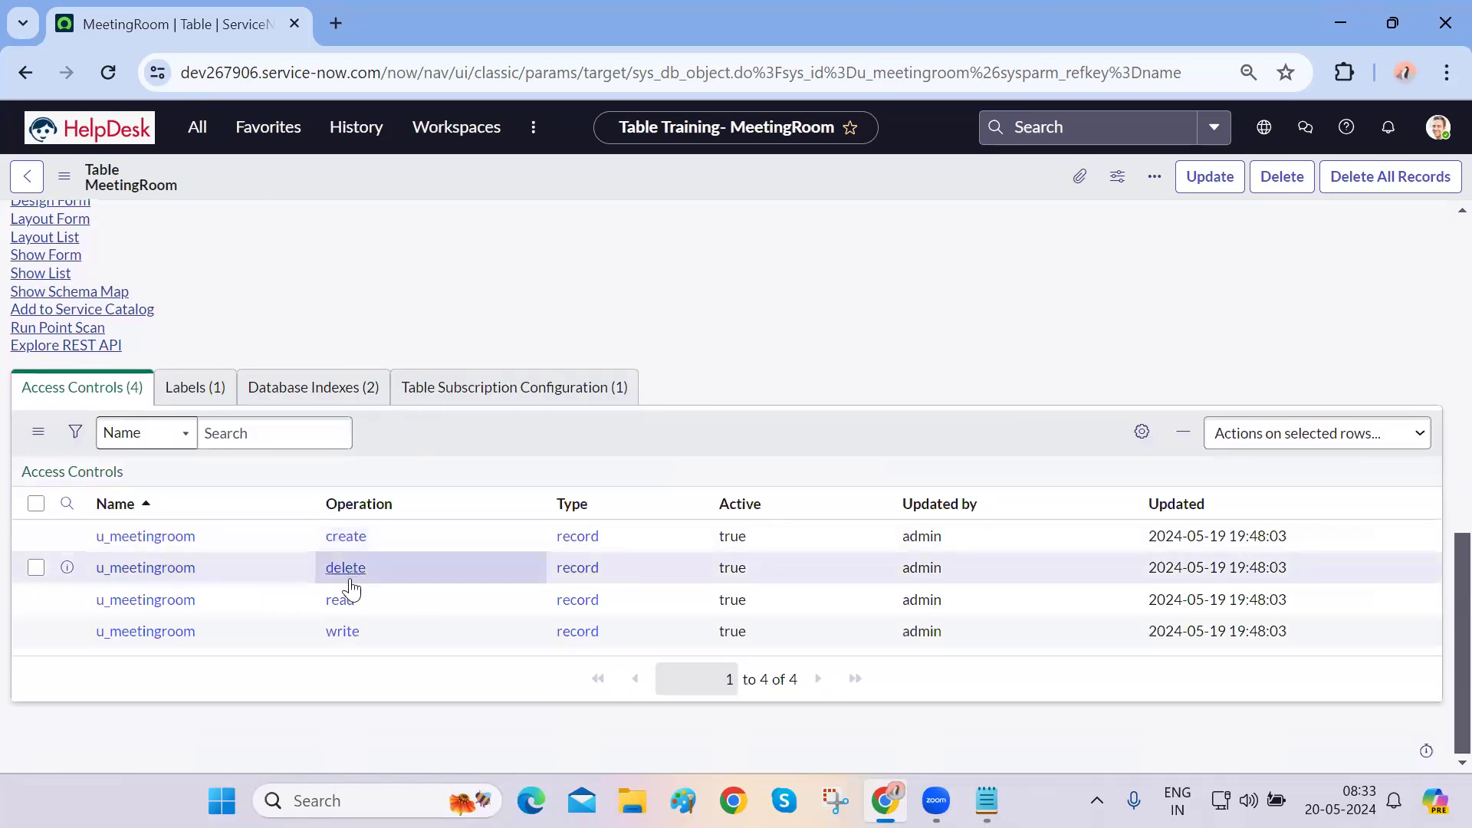
{"action": "scroll", "coordinate": [737, 330], "scroll_direction": "up", "scroll_amount": 8}
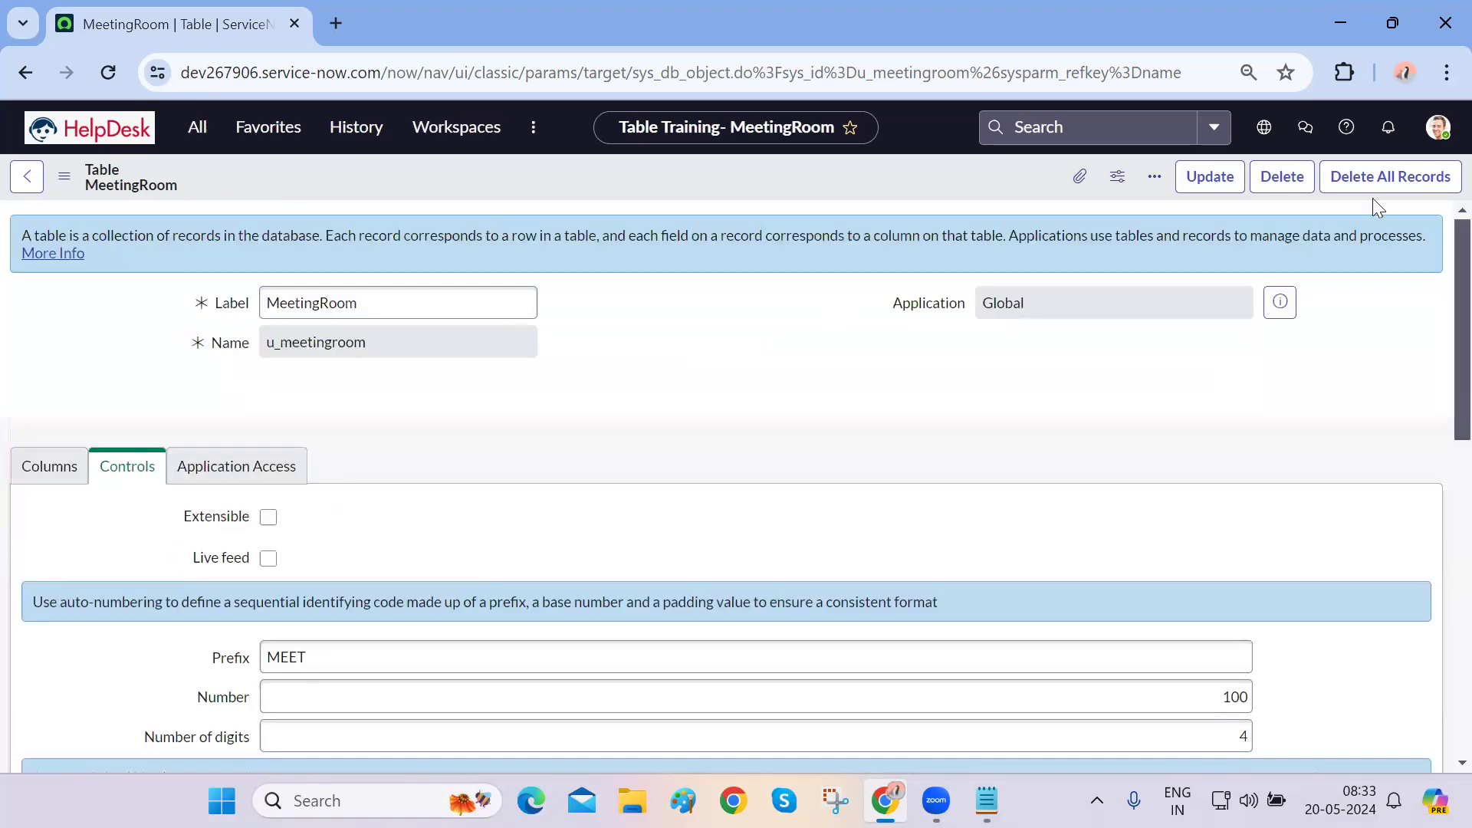
- Impersonate the test account User 10 from the administrator session
{"action": "left_click", "coordinate": [1439, 132]}
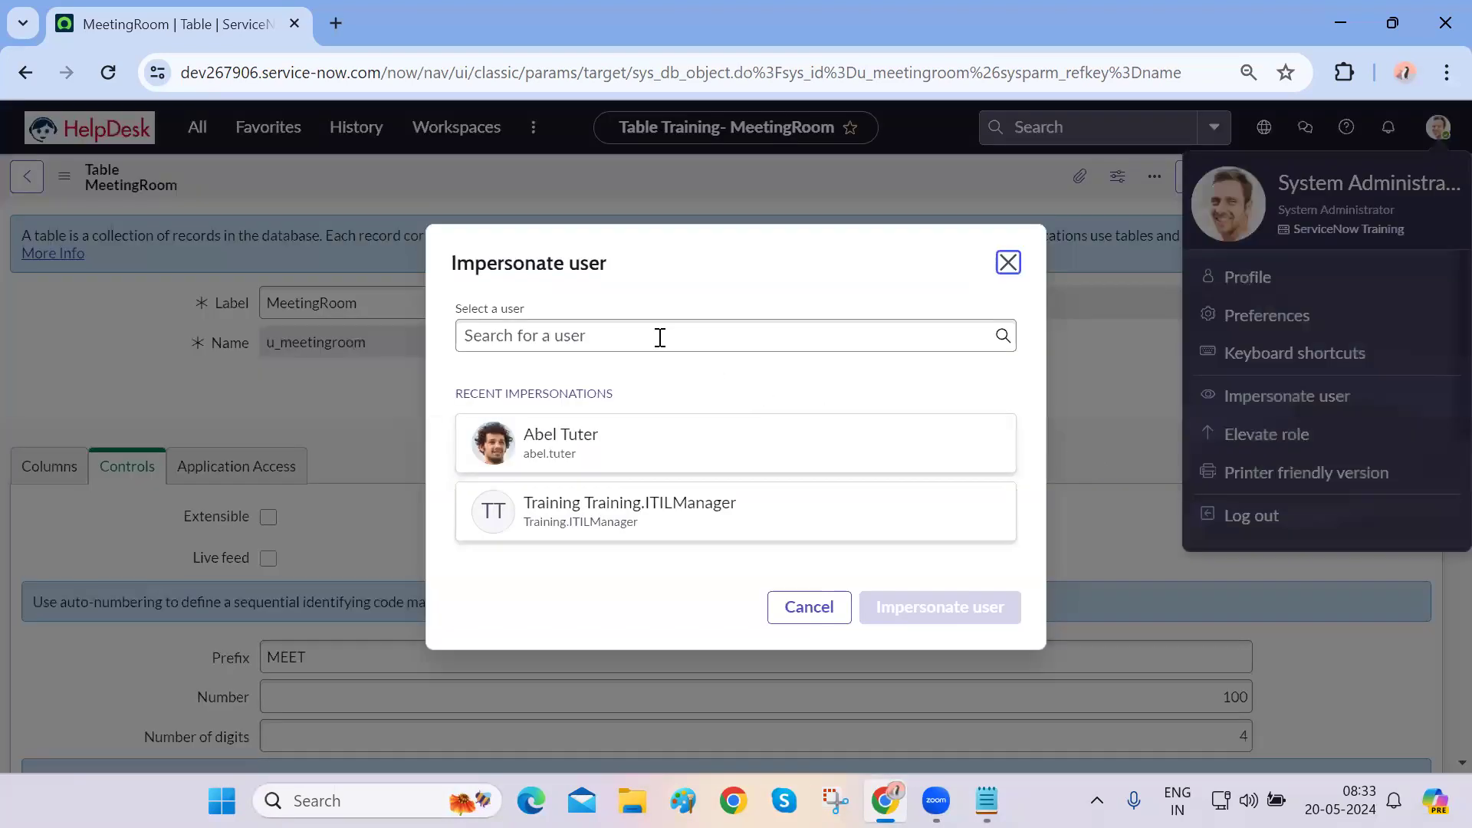
{"action": "left_click", "coordinate": [627, 332]}
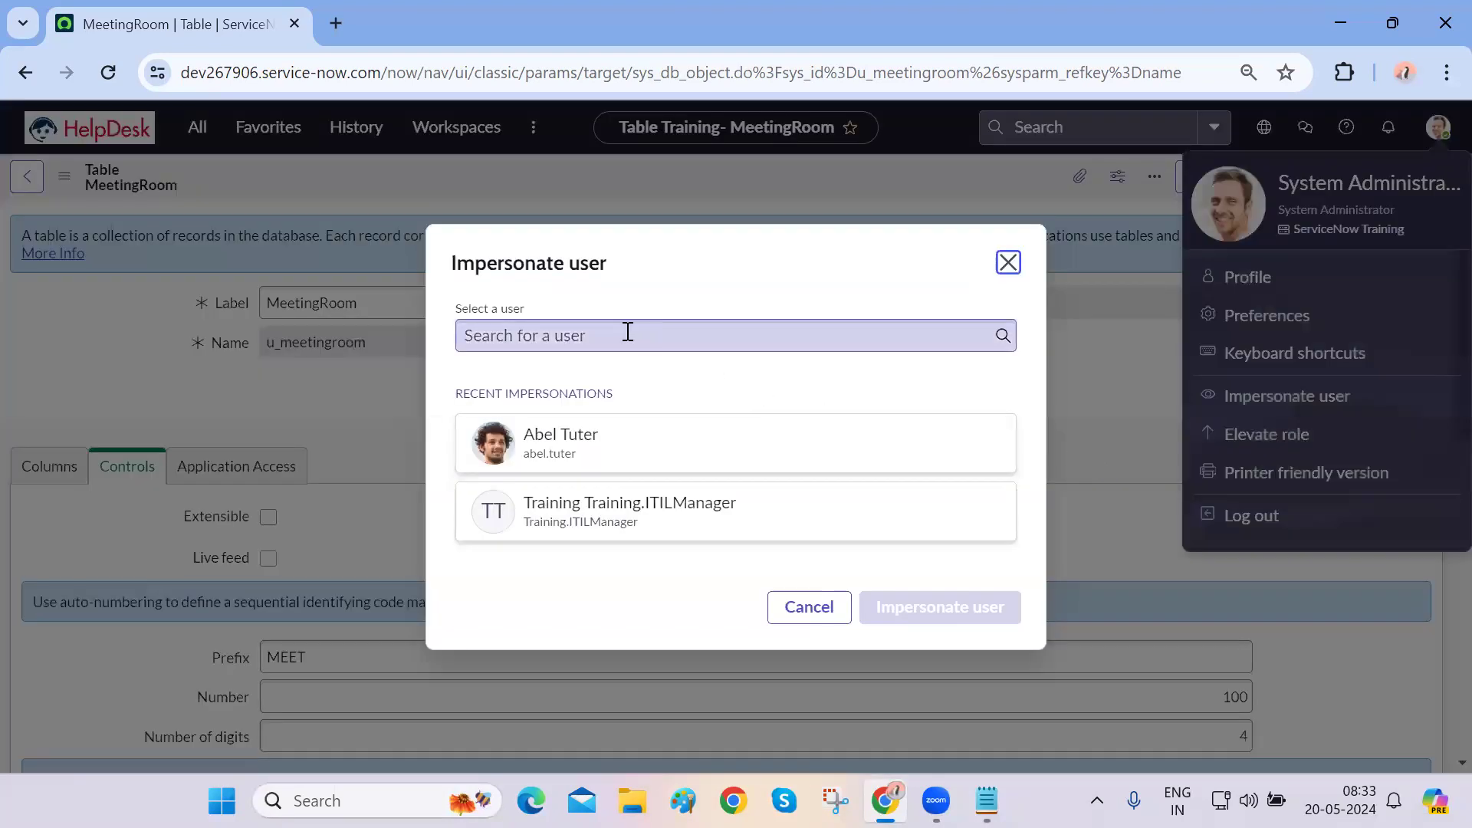
{"action": "type", "text": "user"}
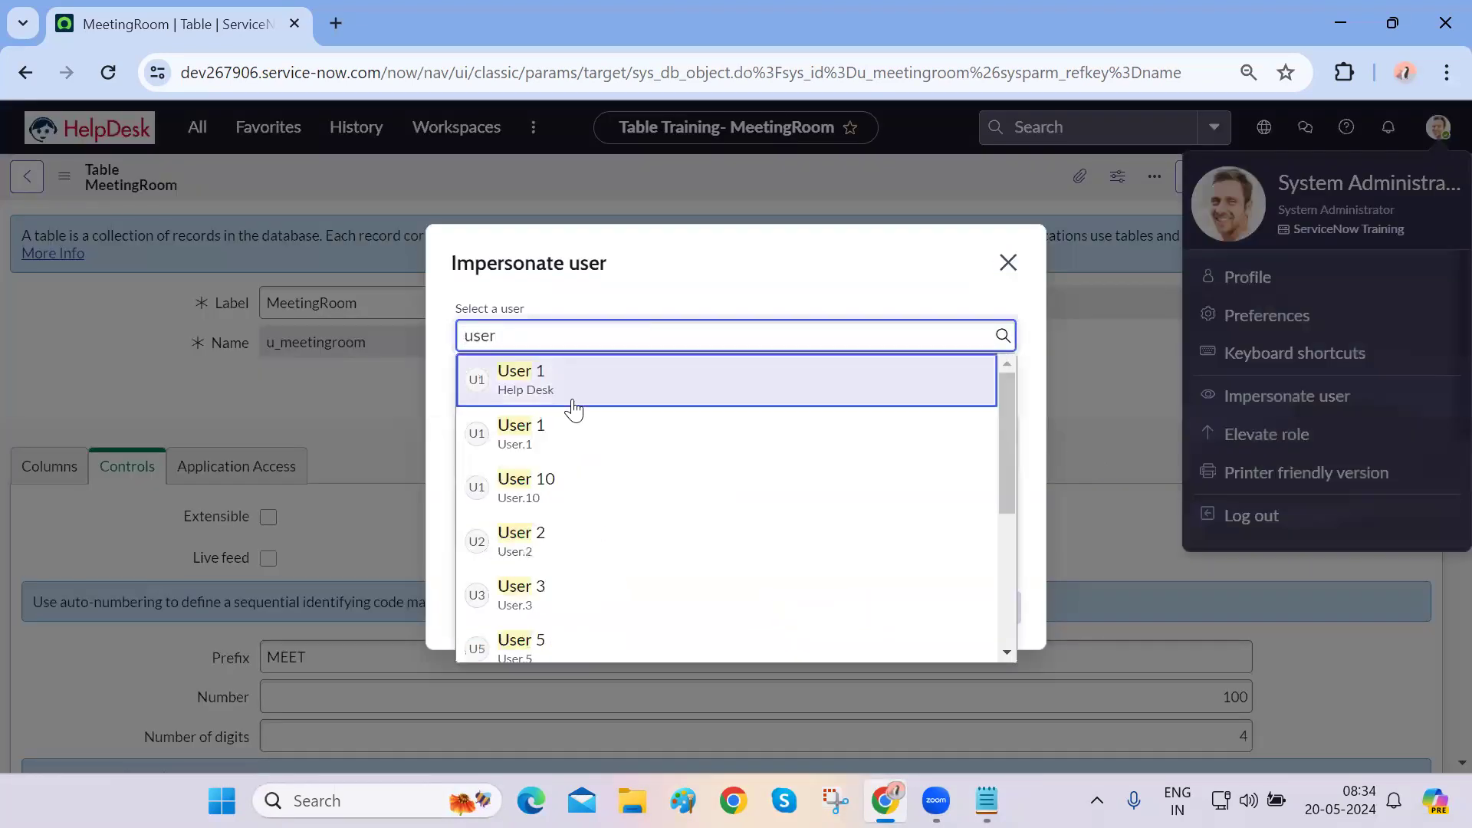
{"action": "left_click", "coordinate": [540, 490]}
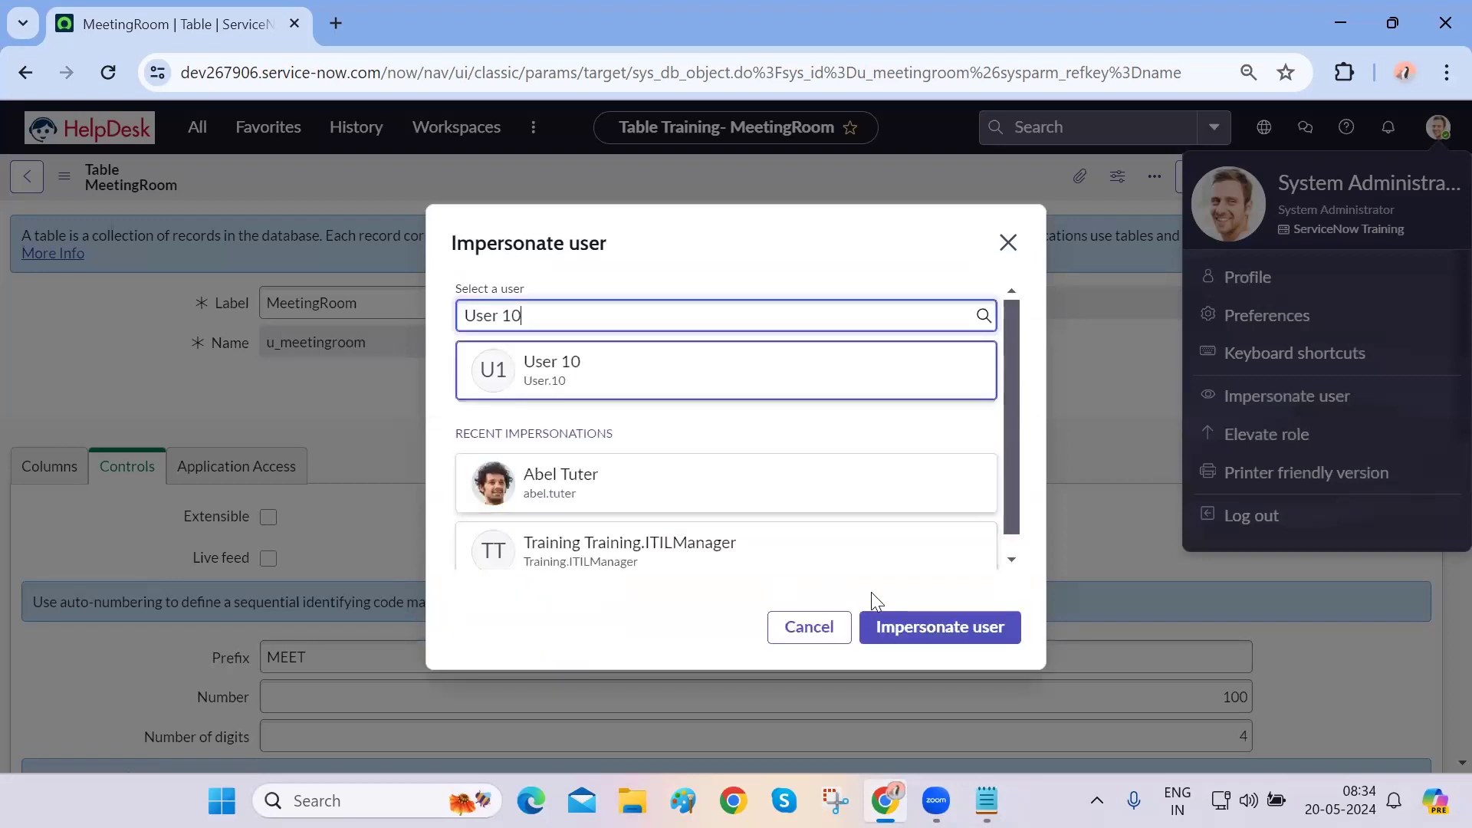
{"action": "left_click", "coordinate": [935, 624]}
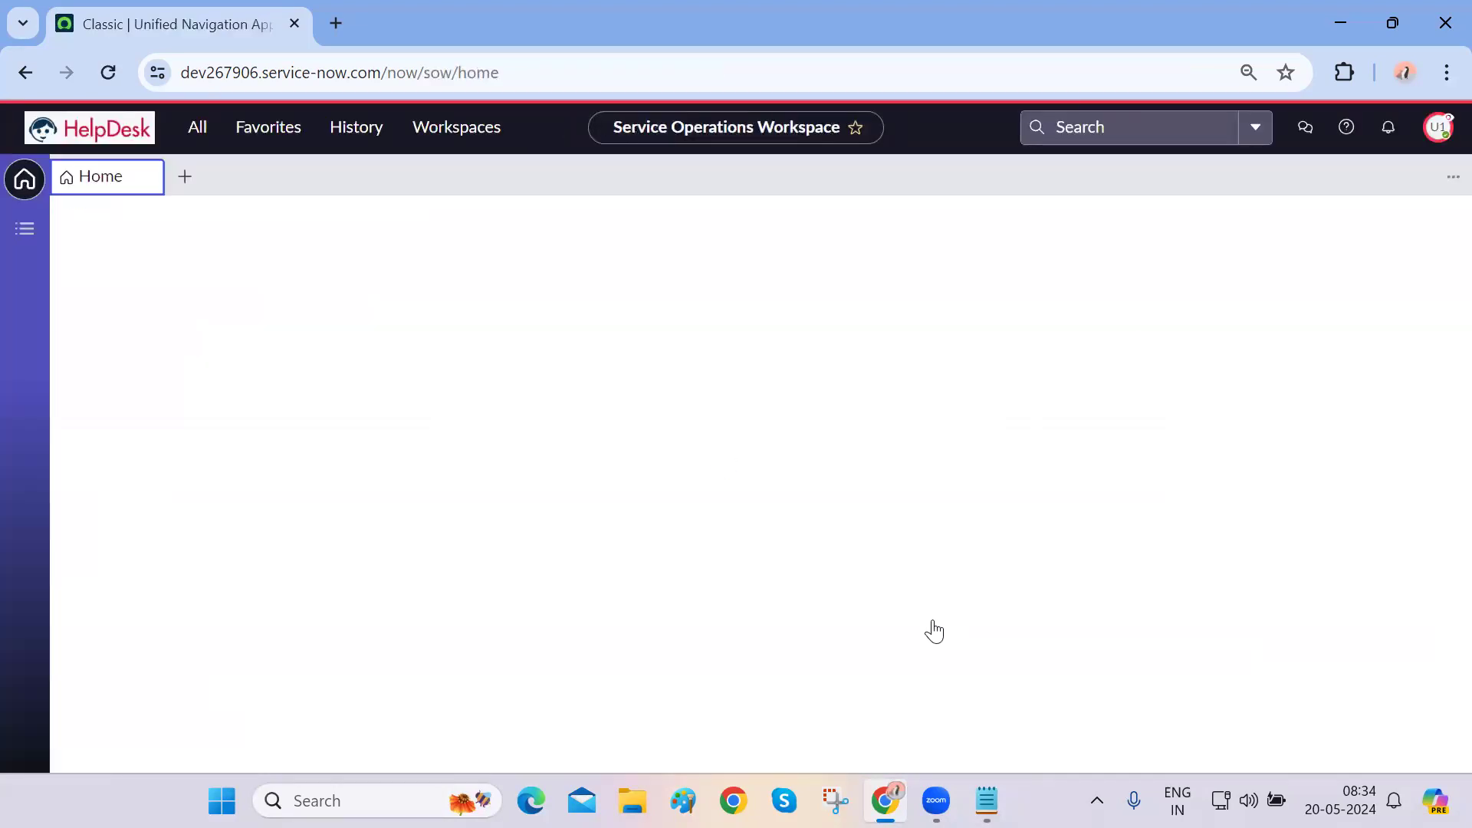
- Dismiss the workspace welcome dialog and search the application navigator for "meetin" as User 10
{"action": "left_click", "coordinate": [200, 143]}
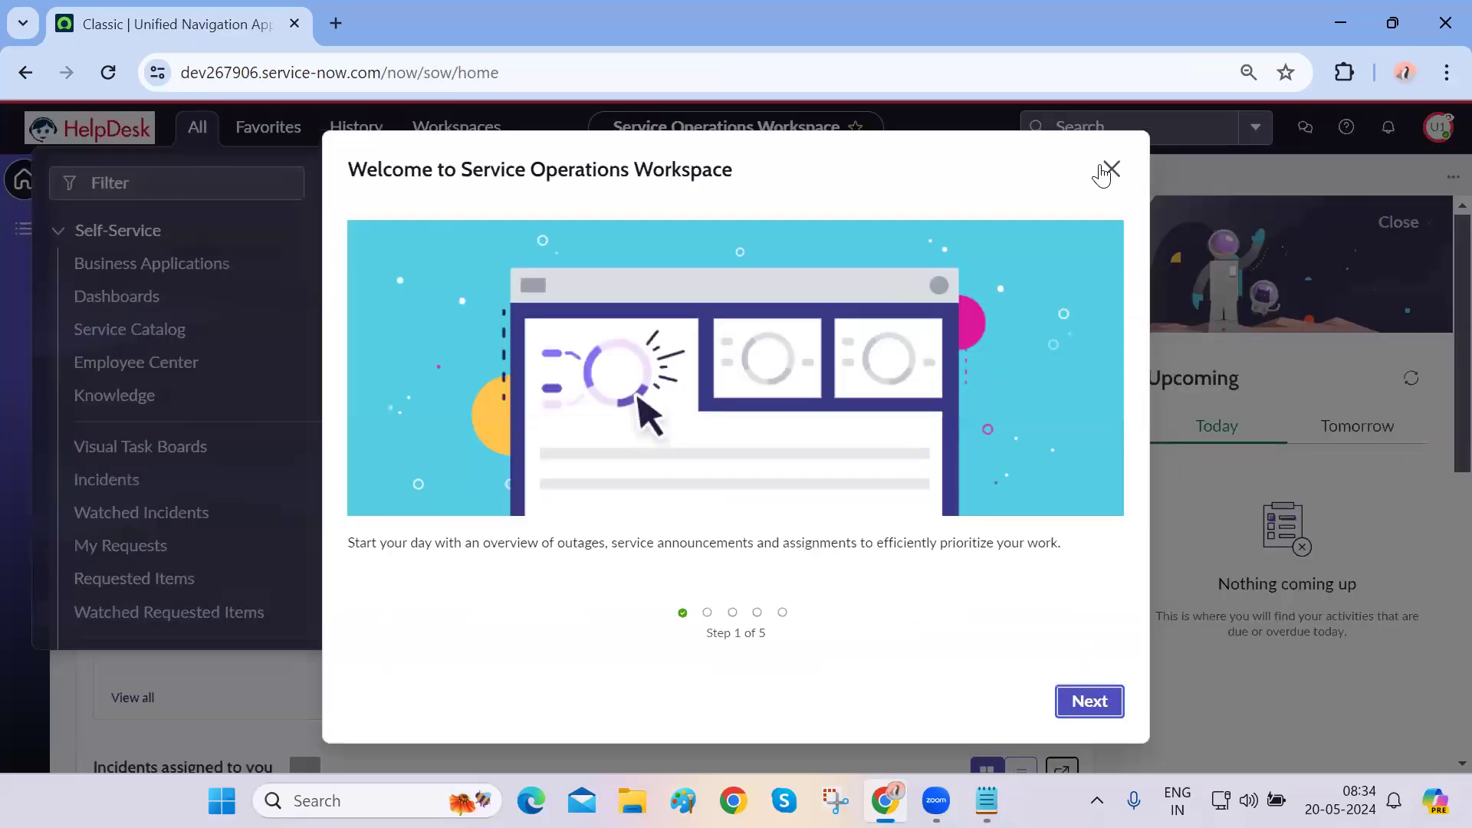
{"action": "left_click", "coordinate": [1109, 170]}
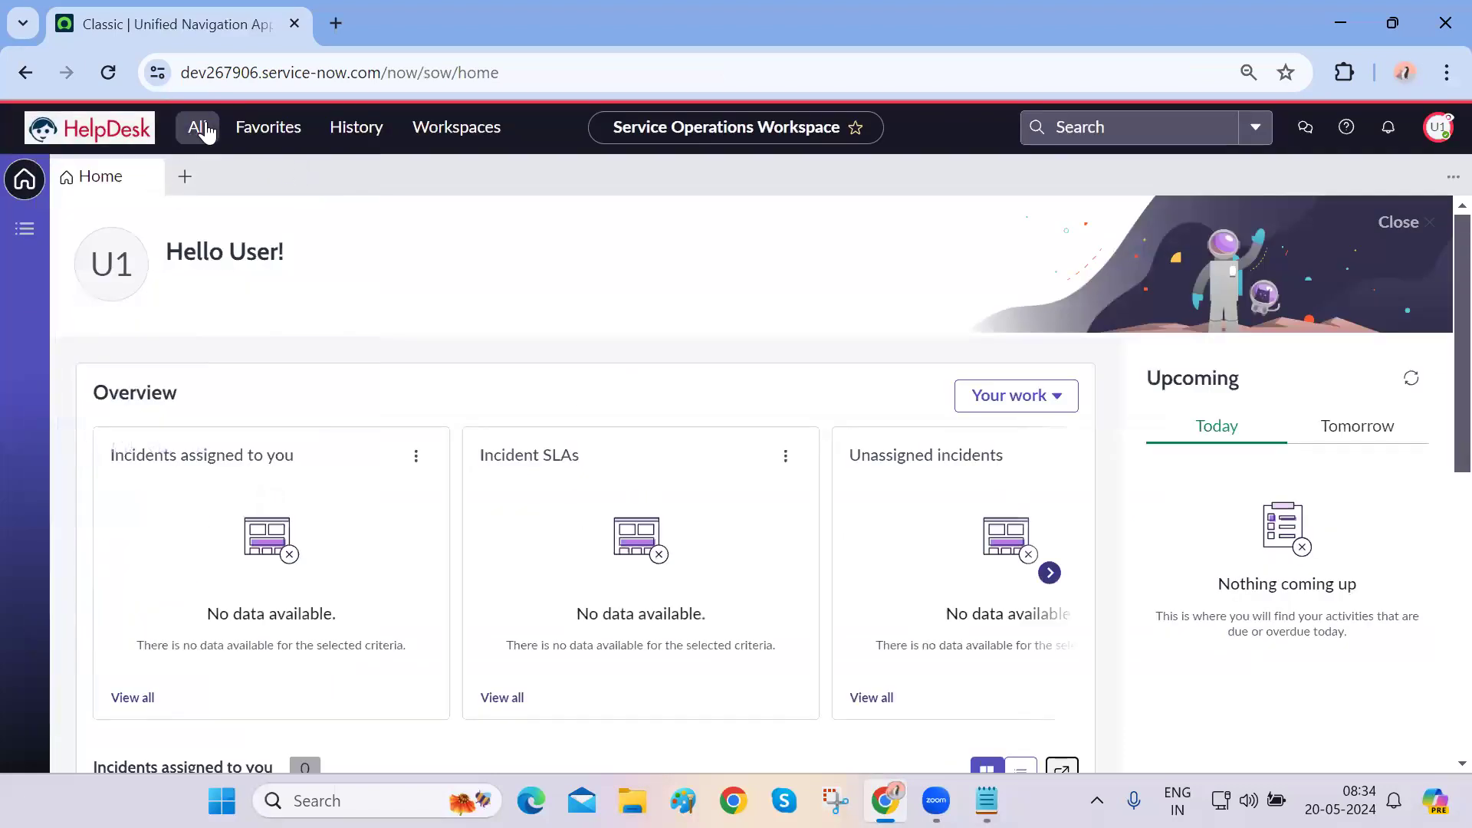
{"action": "left_click", "coordinate": [201, 129]}
{"action": "type", "text": "meetin"}
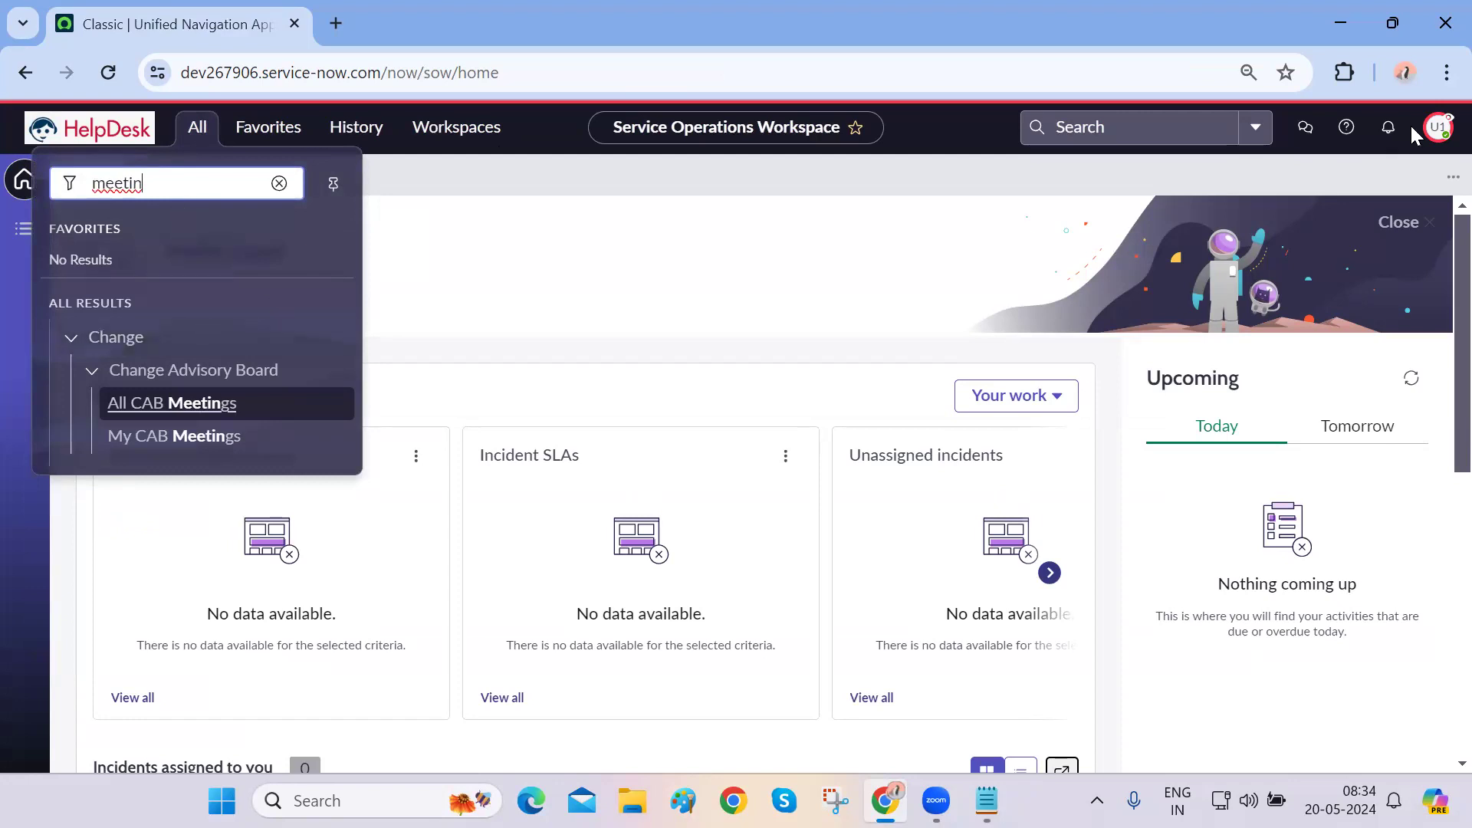
- End the impersonation and open the sys_user table's list of users as administrator
{"action": "left_click", "coordinate": [1437, 128]}
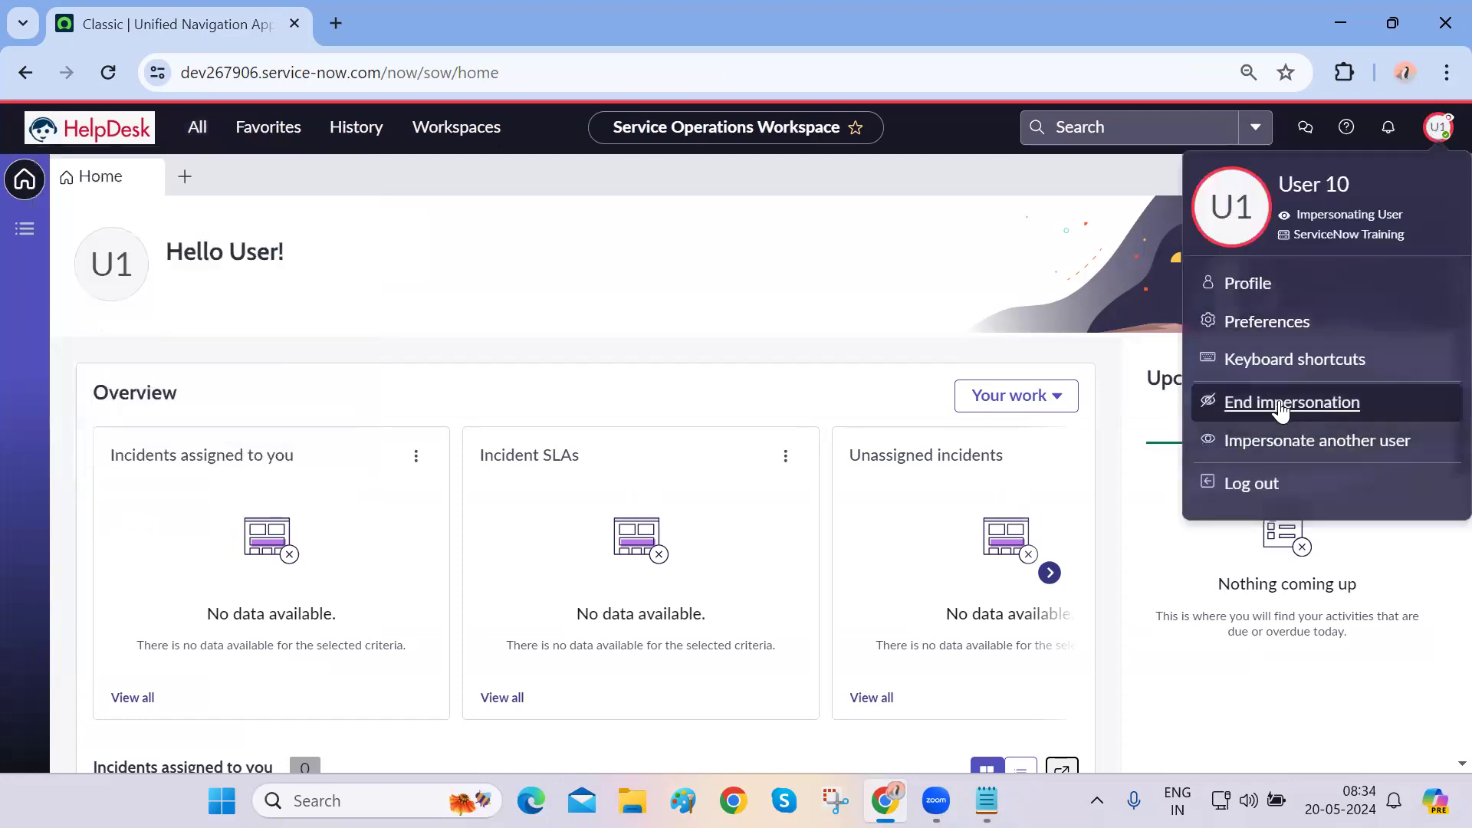
{"action": "left_click", "coordinate": [1281, 410]}
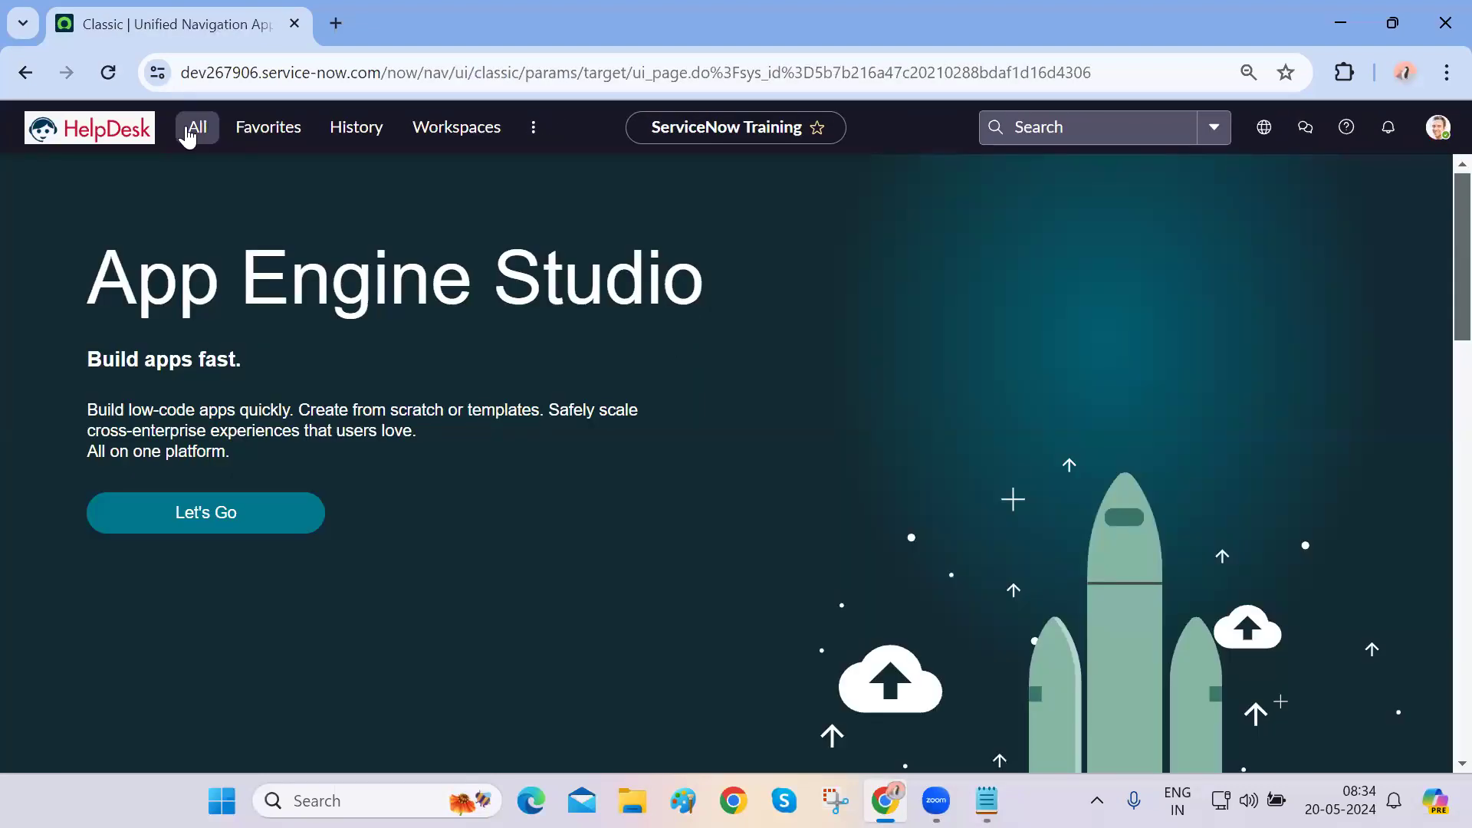
{"action": "left_click", "coordinate": [190, 132]}
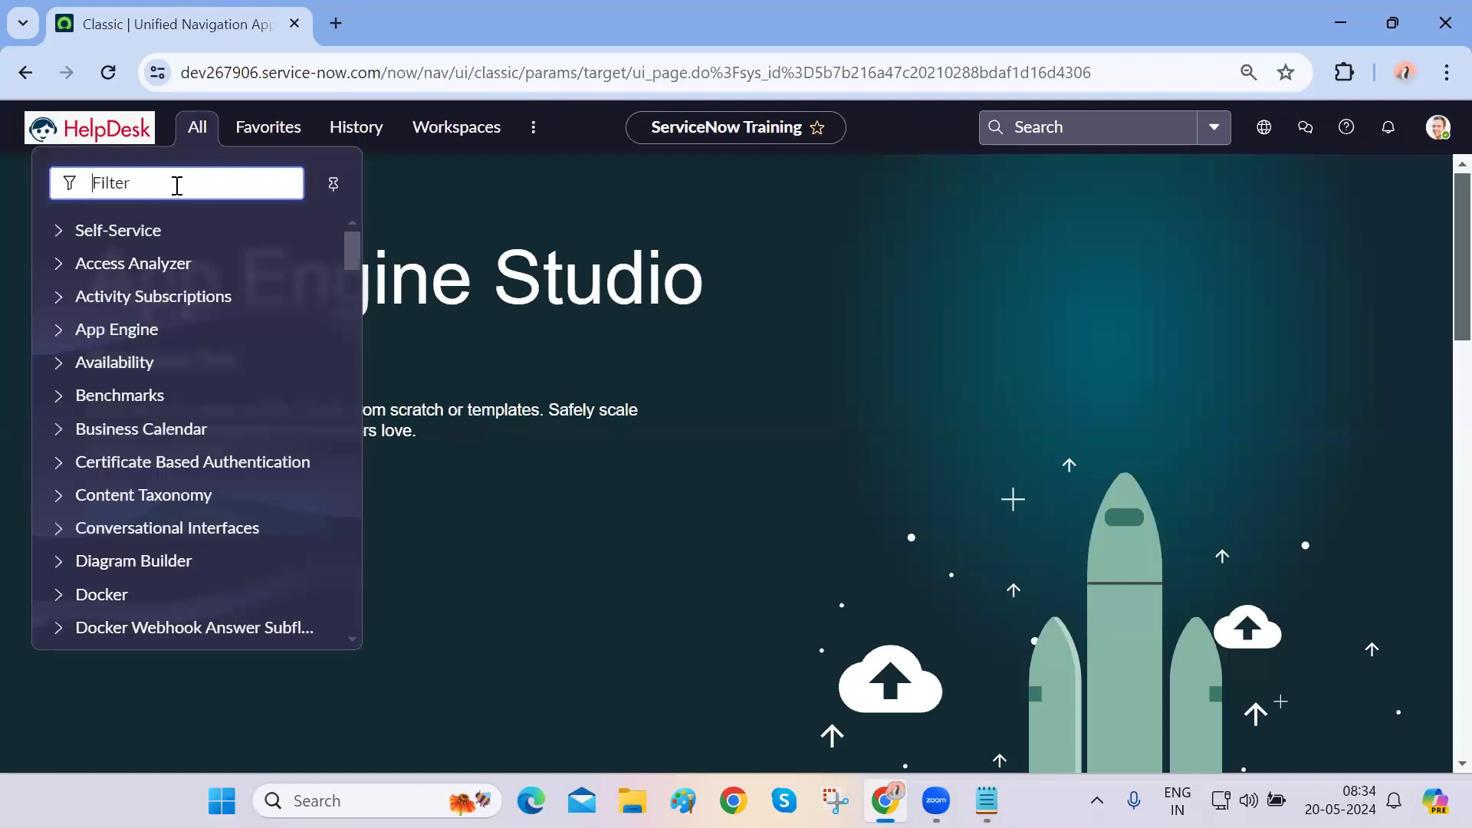
{"action": "type", "text": "sys"}
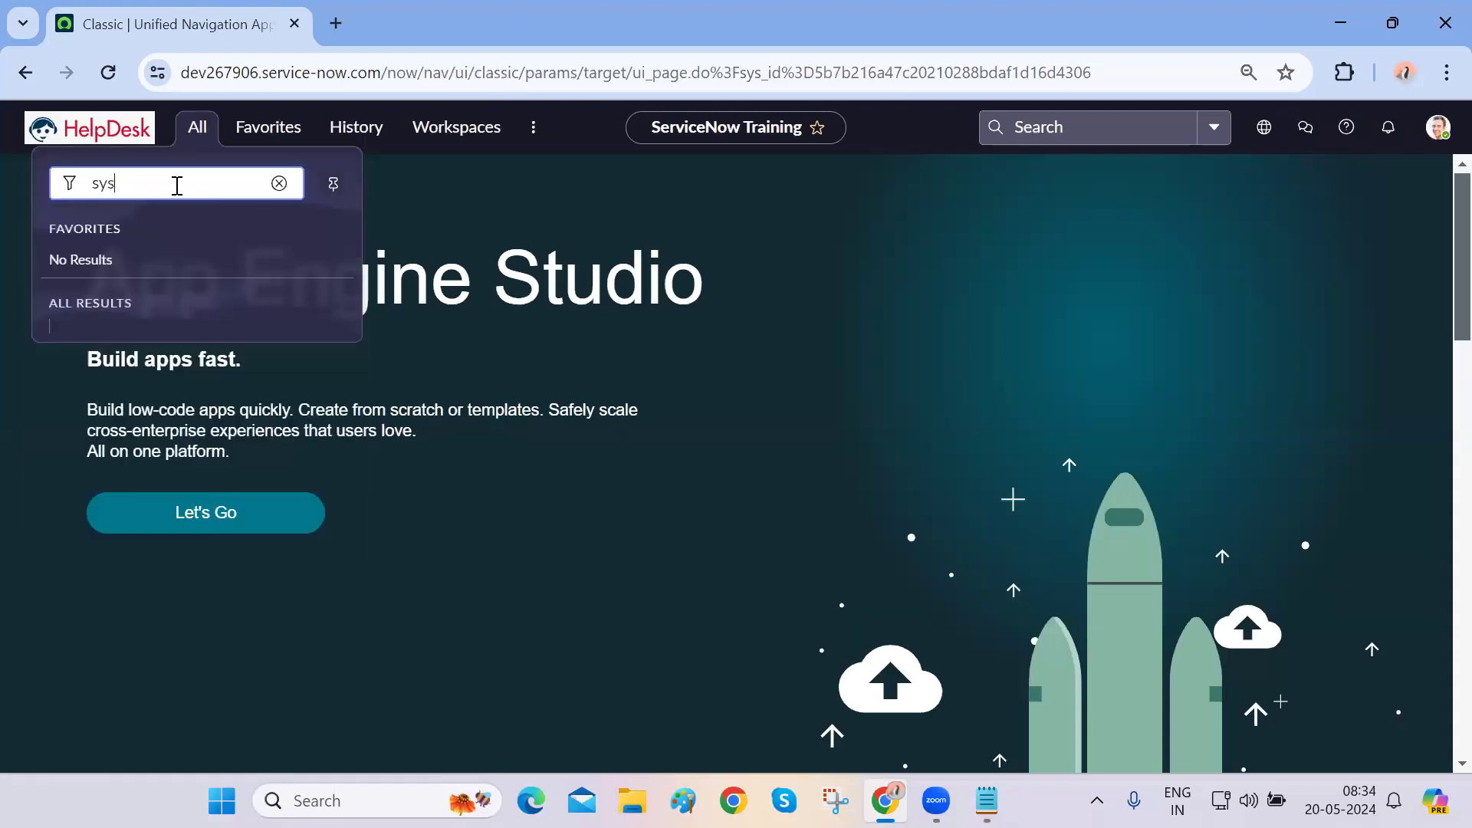
{"action": "type", "text": "_user"}
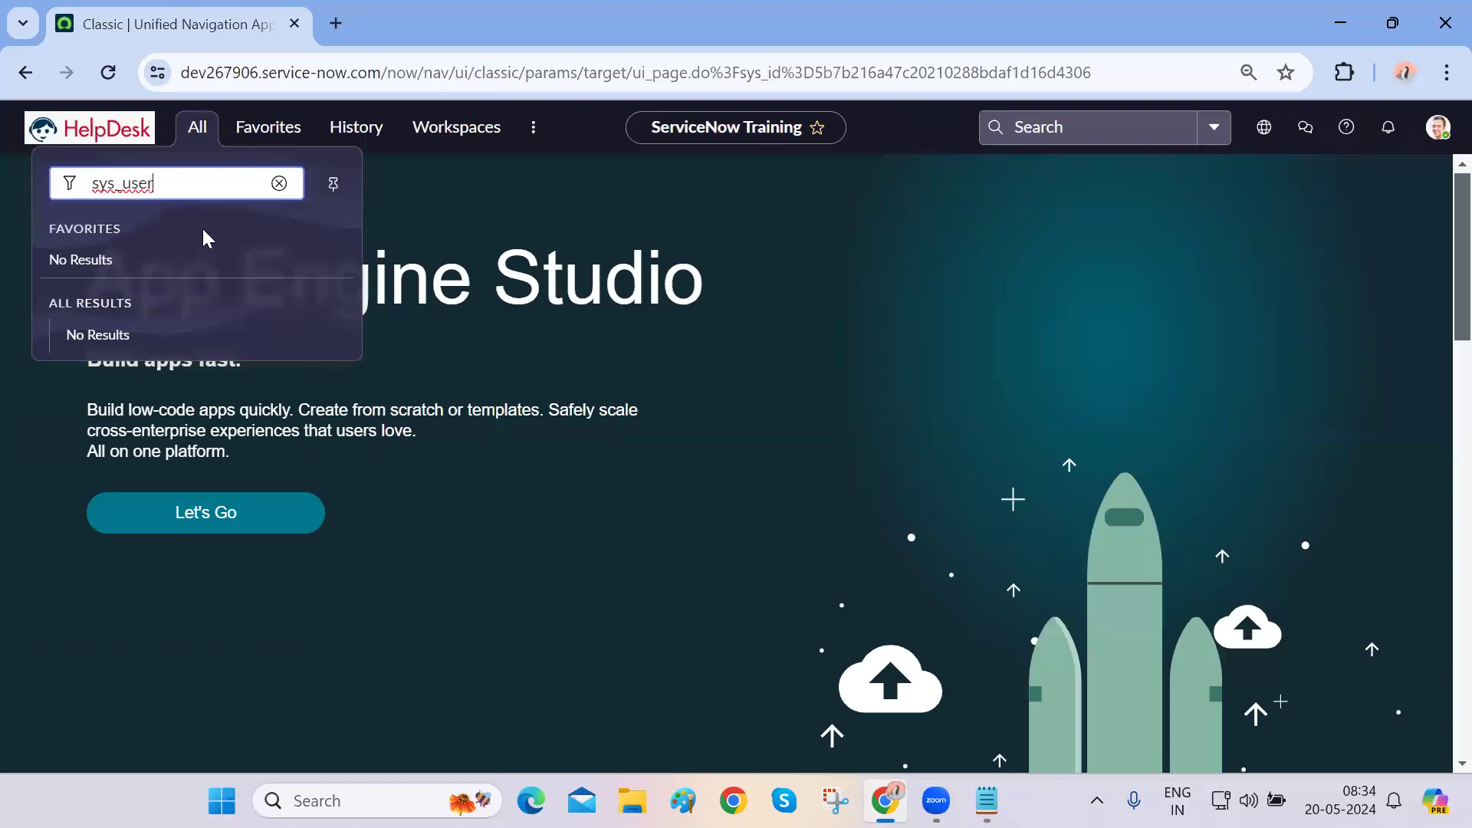
{"action": "type", "text": "."}
{"action": "key", "text": "Return"}
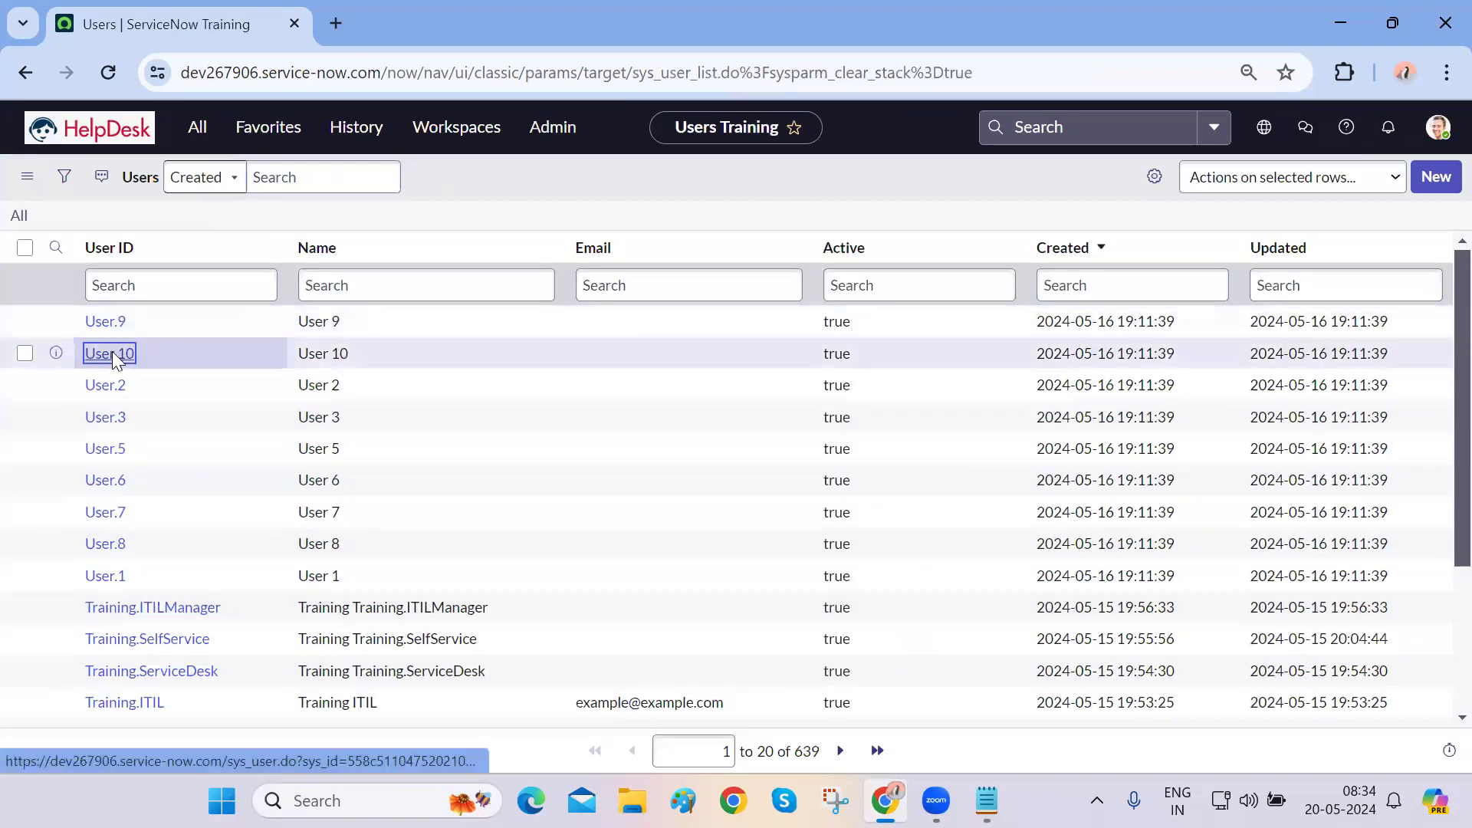
- Open the User 10 record and go to its My HelpDesk group from the group memberships
{"action": "left_click", "coordinate": [110, 354]}
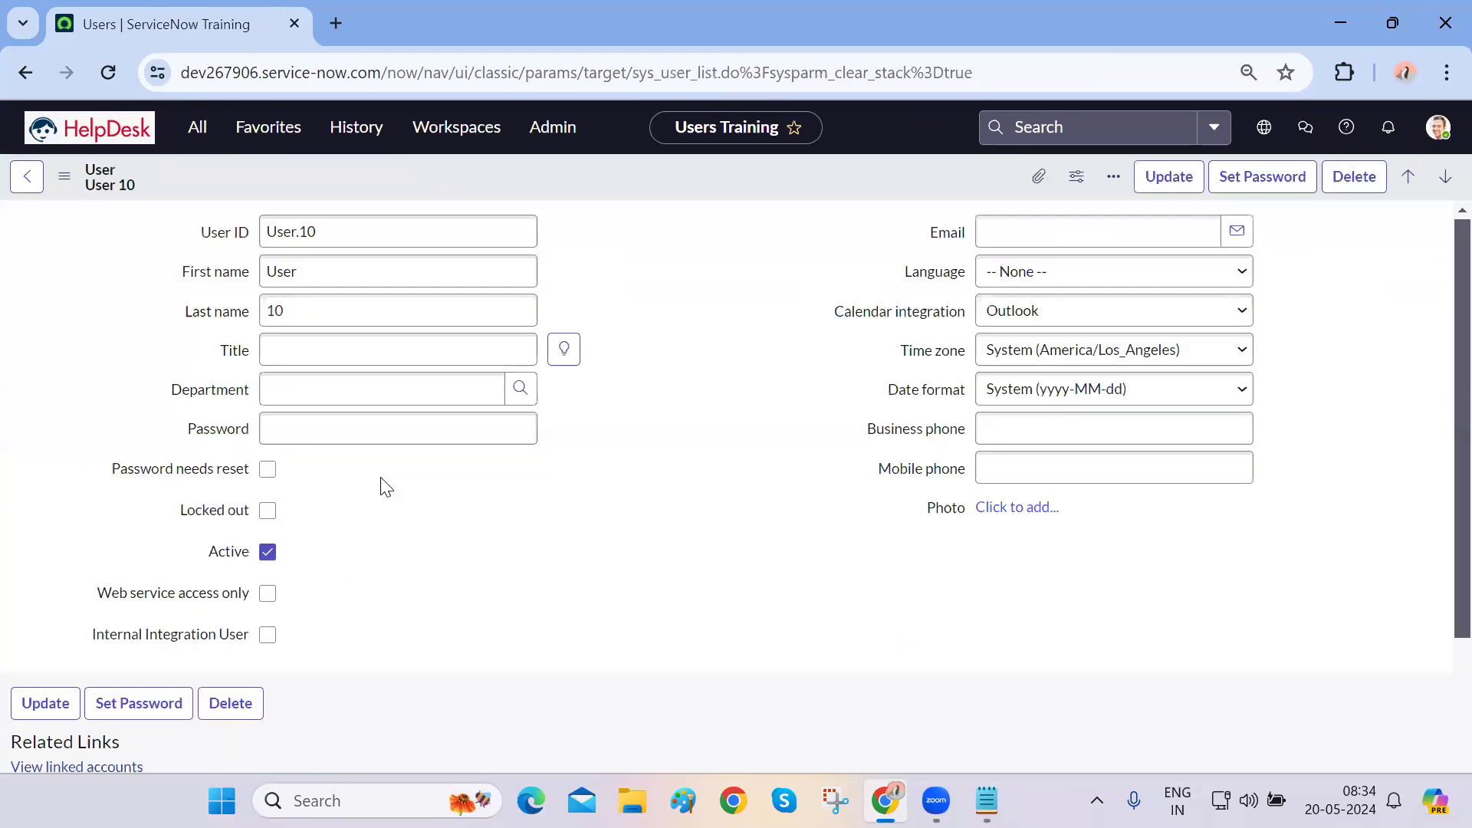
{"action": "scroll", "coordinate": [385, 488], "scroll_direction": "down", "scroll_amount": 3}
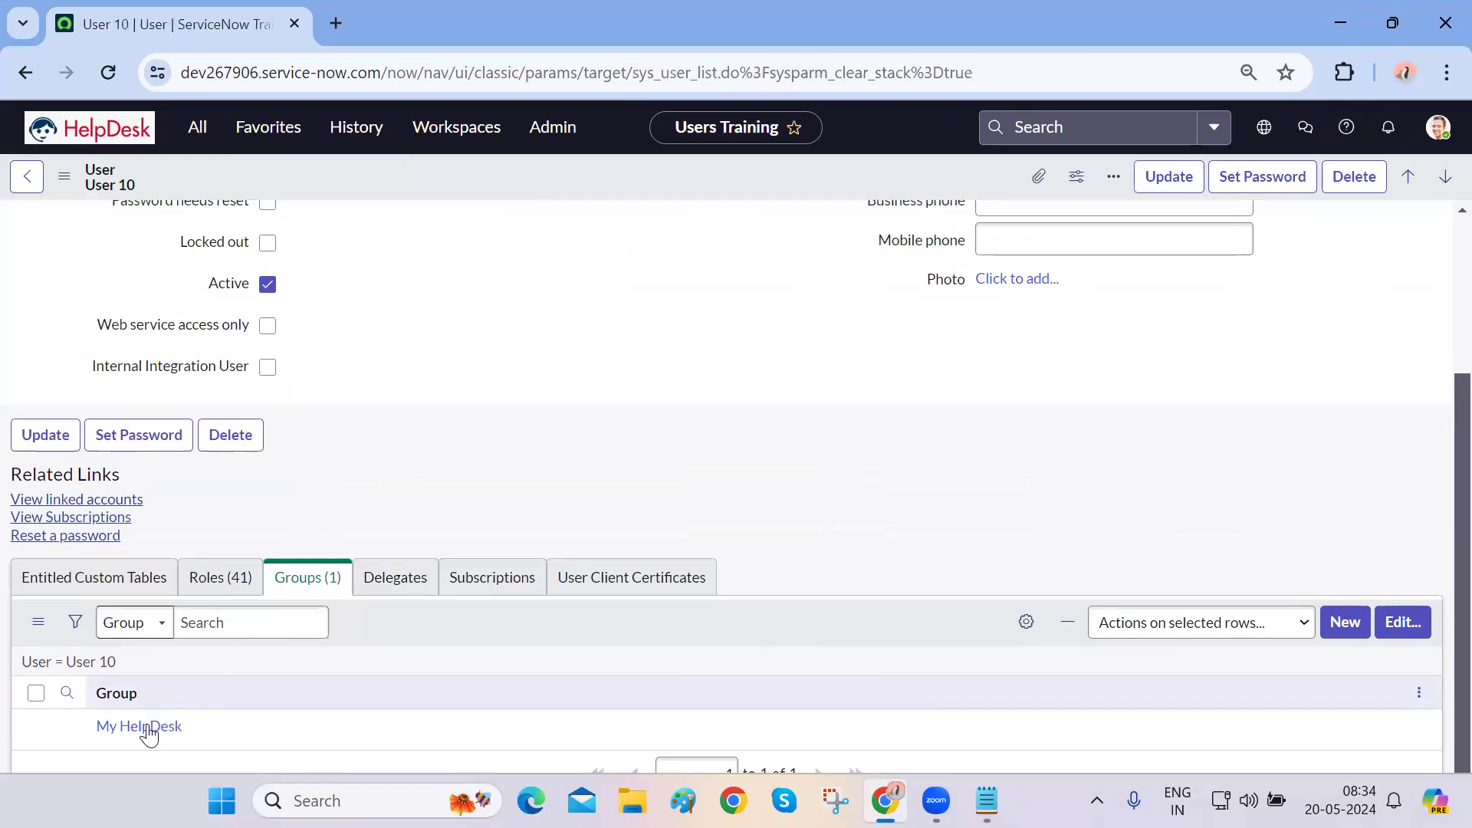
{"action": "scroll", "coordinate": [263, 640], "scroll_direction": "down", "scroll_amount": 2}
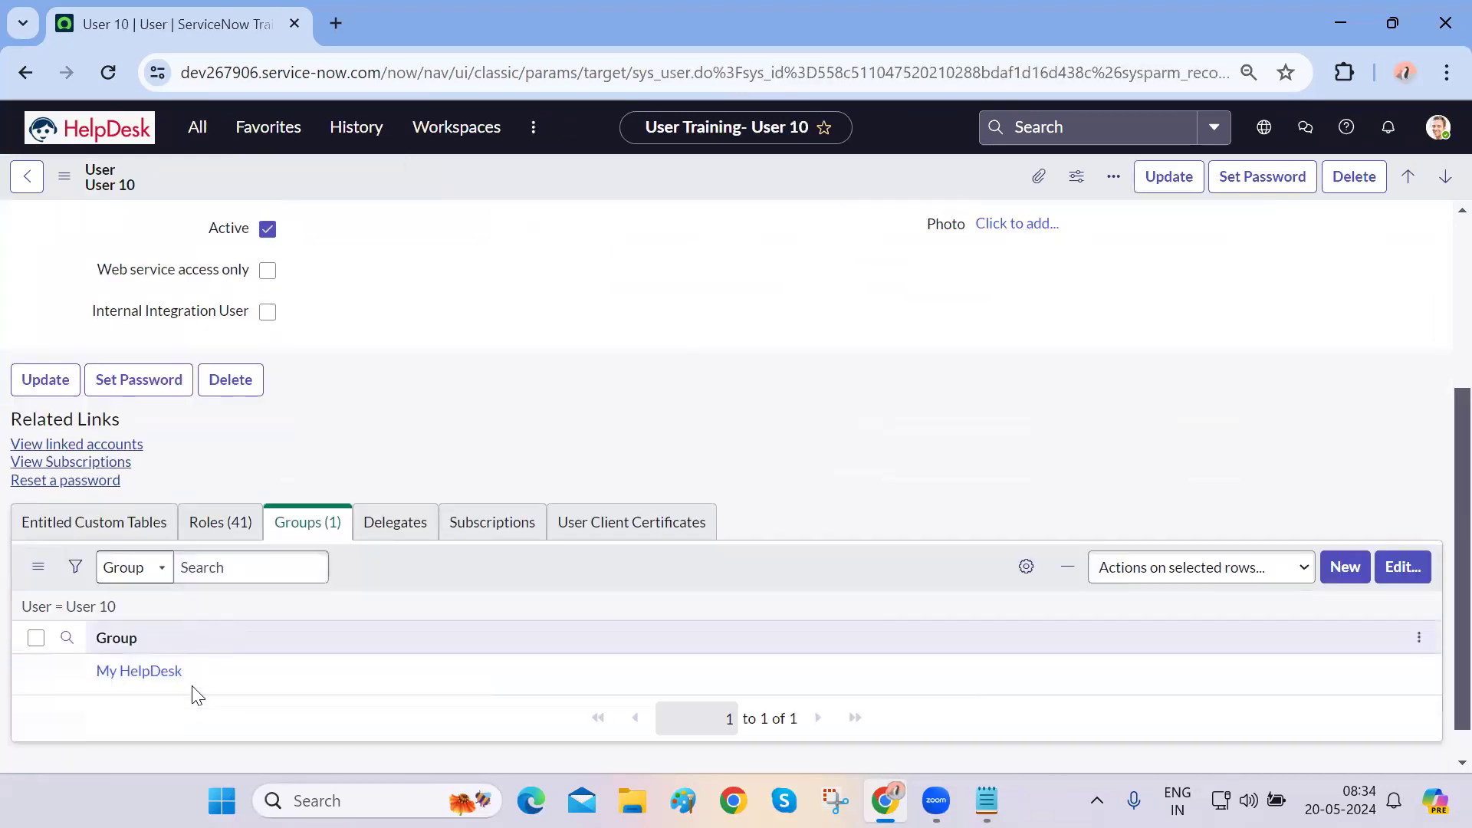
{"action": "left_click", "coordinate": [131, 630]}
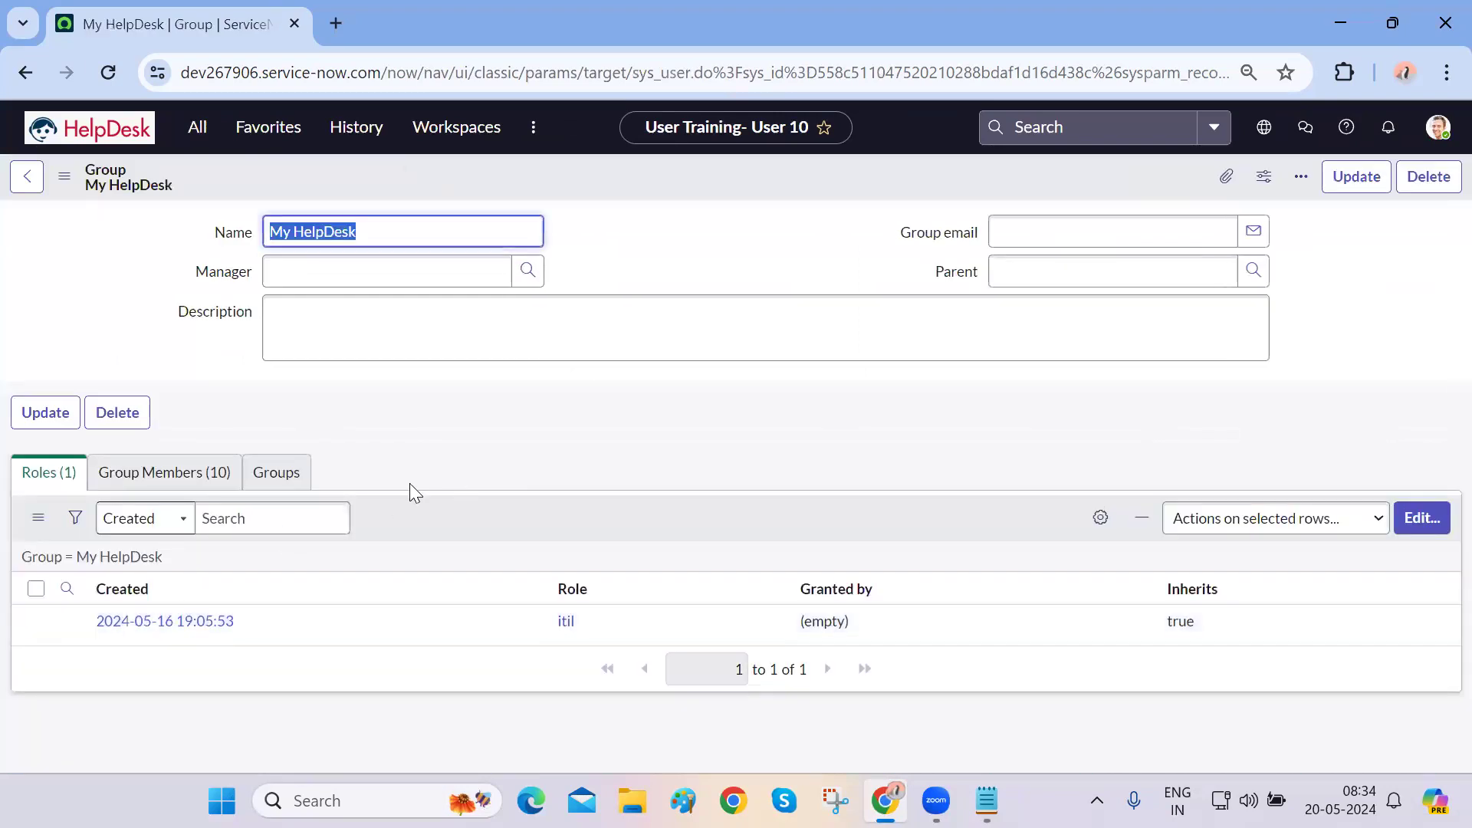
- Add the u_meetingroom_user role to the My HelpDesk group and save the role list
{"action": "left_click", "coordinate": [1443, 527]}
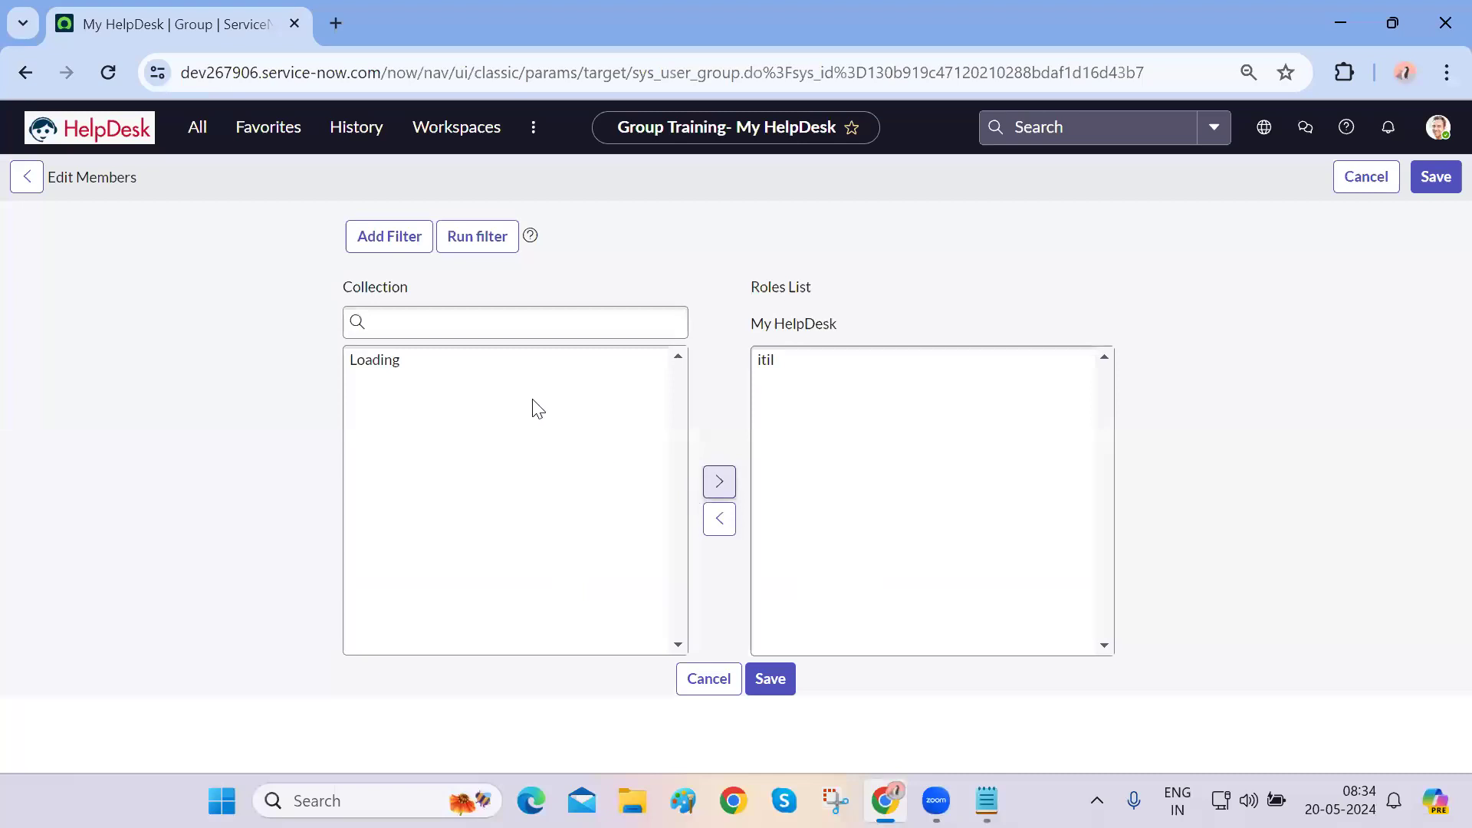
{"action": "left_click", "coordinate": [414, 420]}
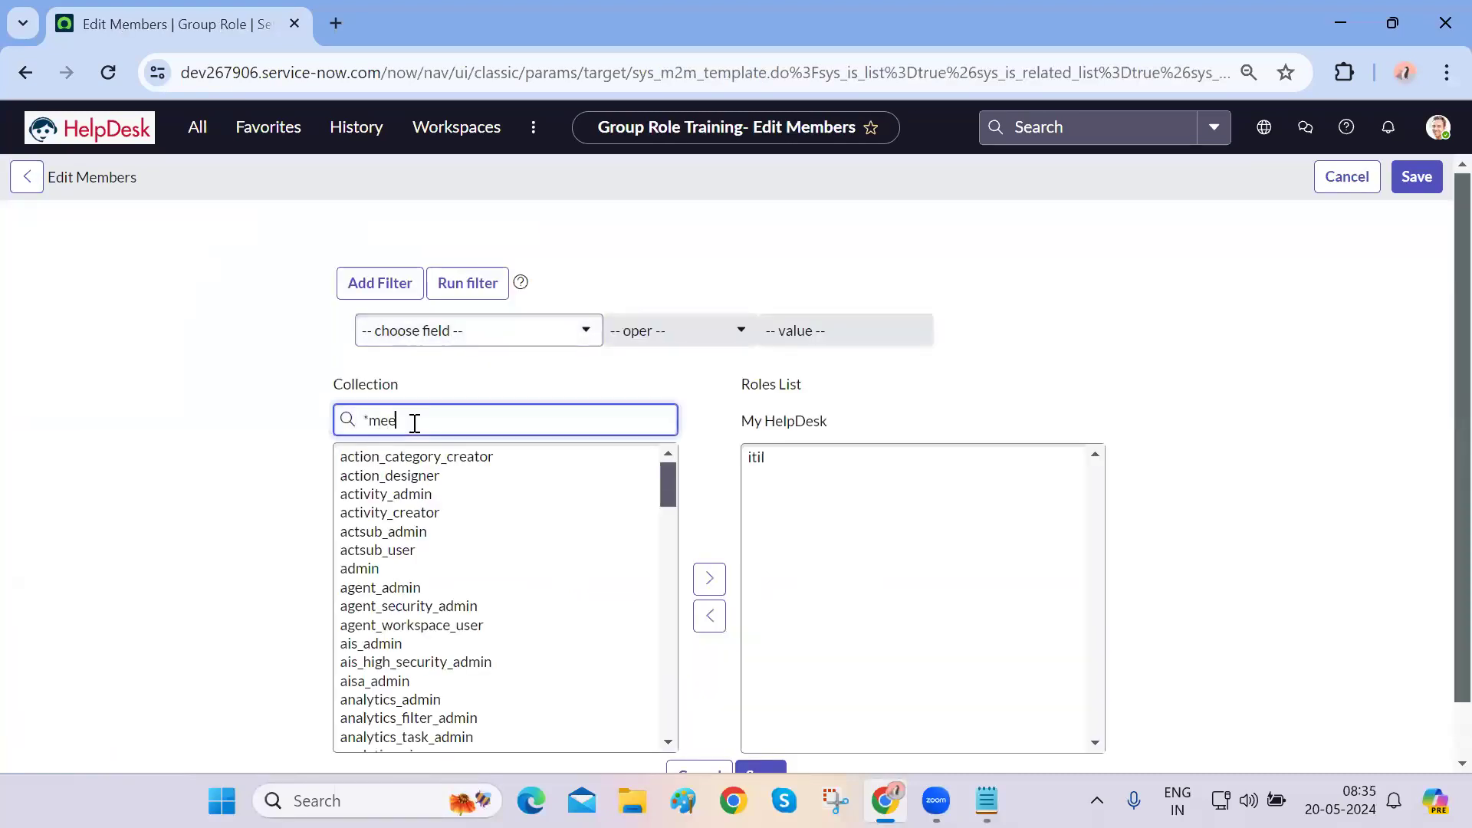
{"action": "type", "text": "*meet"}
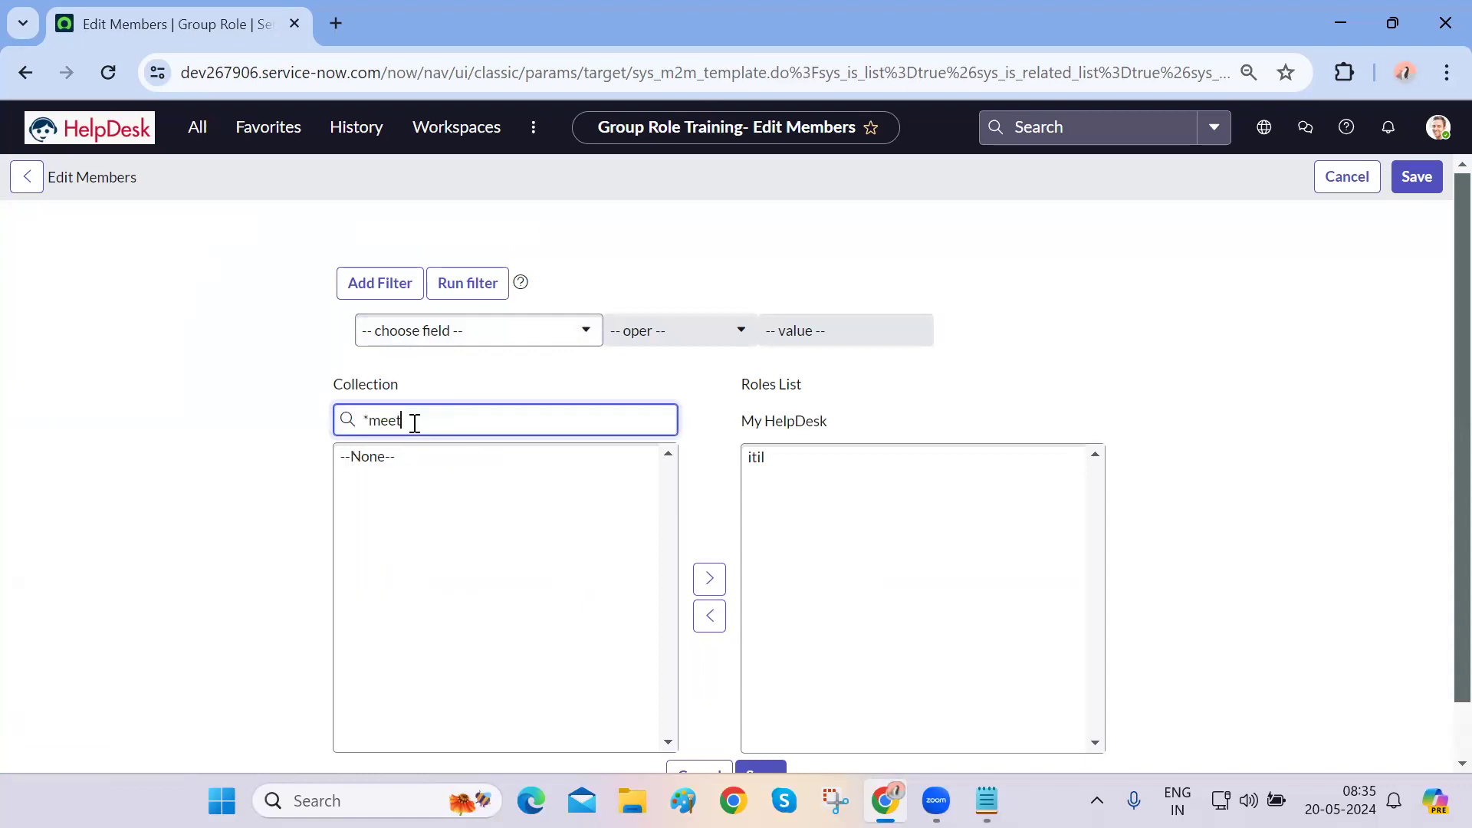
{"action": "left_click", "coordinate": [409, 458]}
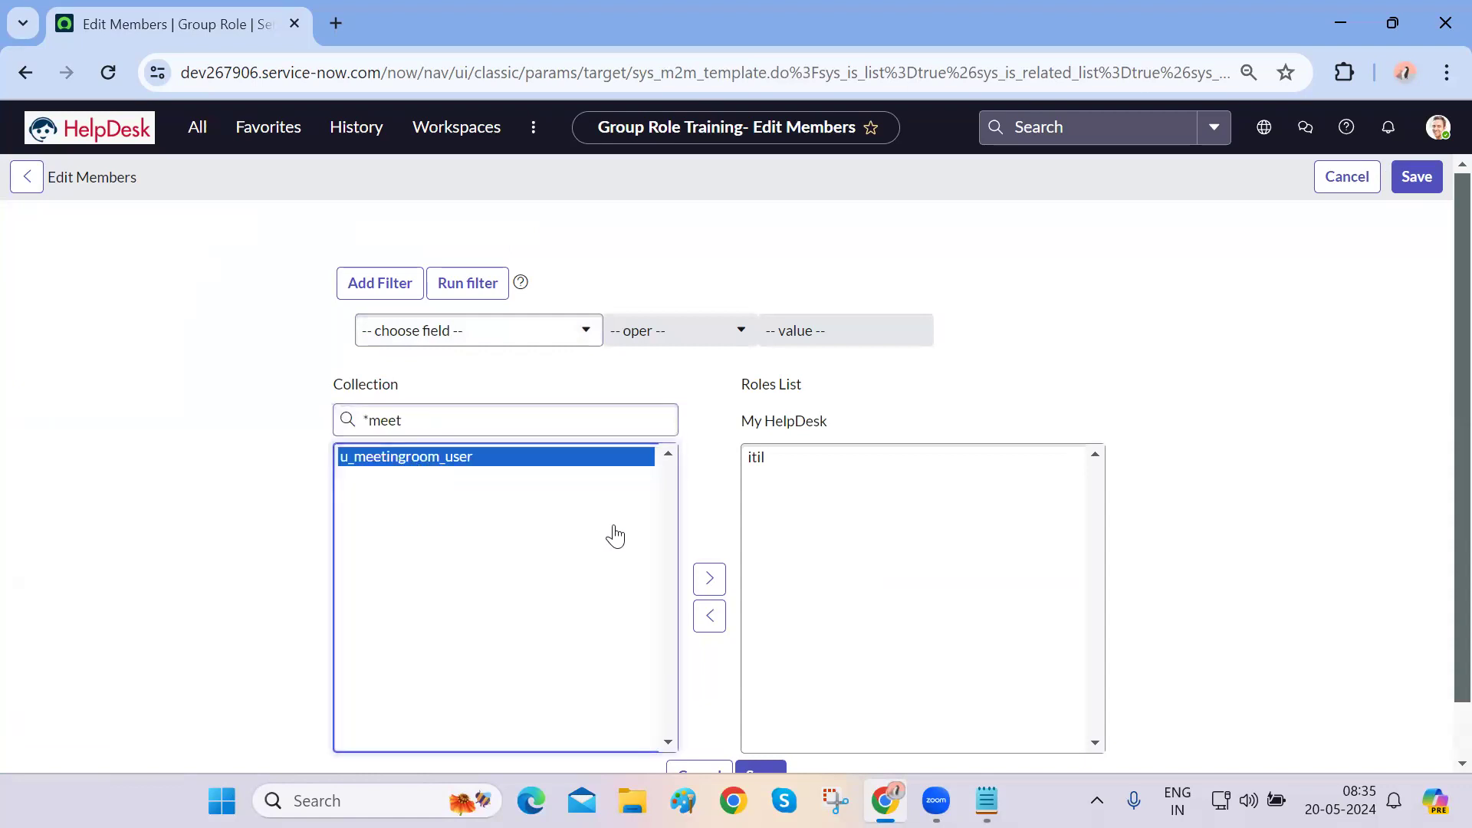
{"action": "left_click", "coordinate": [710, 577]}
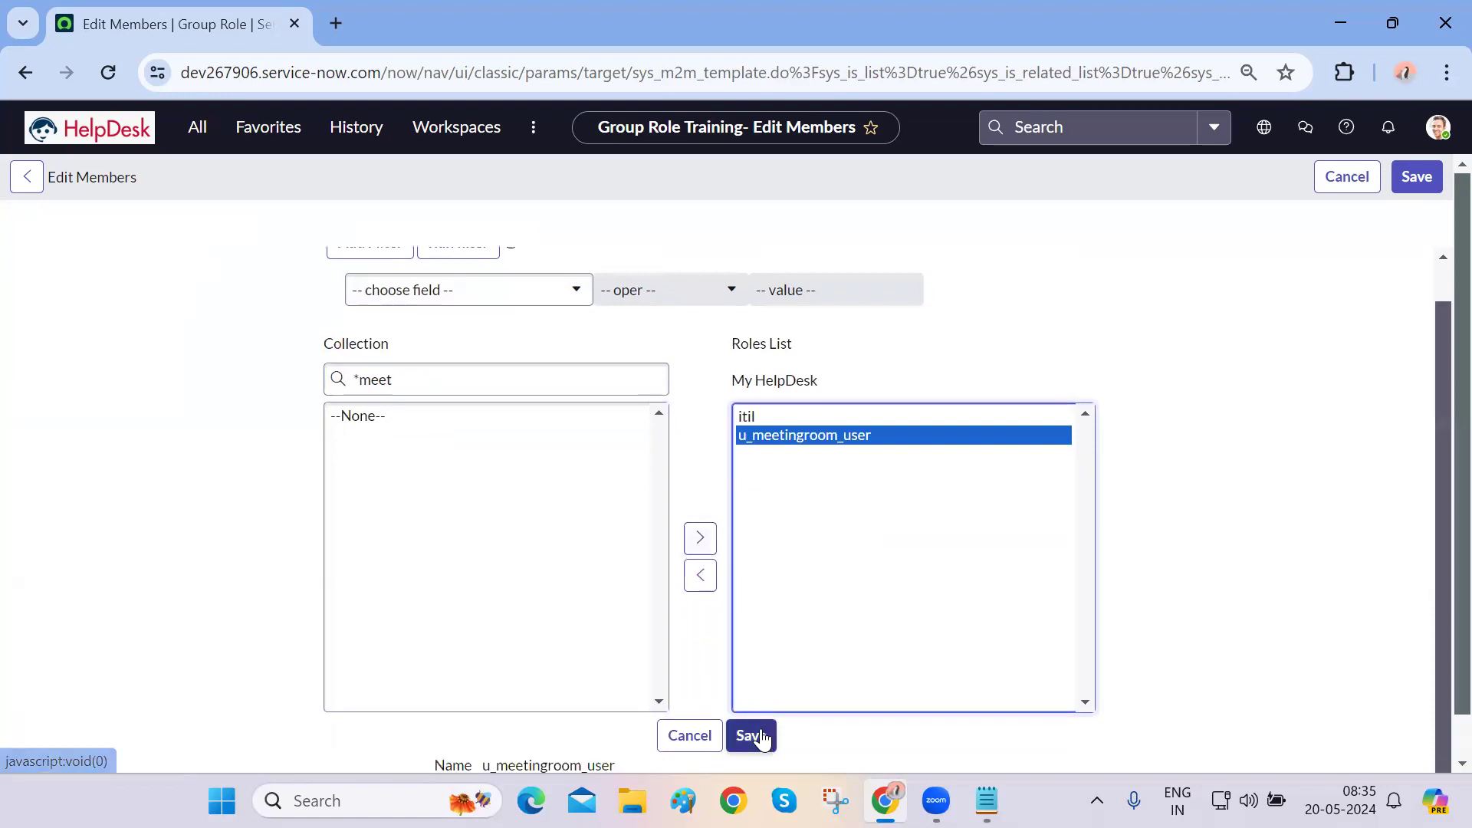
{"action": "left_click", "coordinate": [761, 736]}
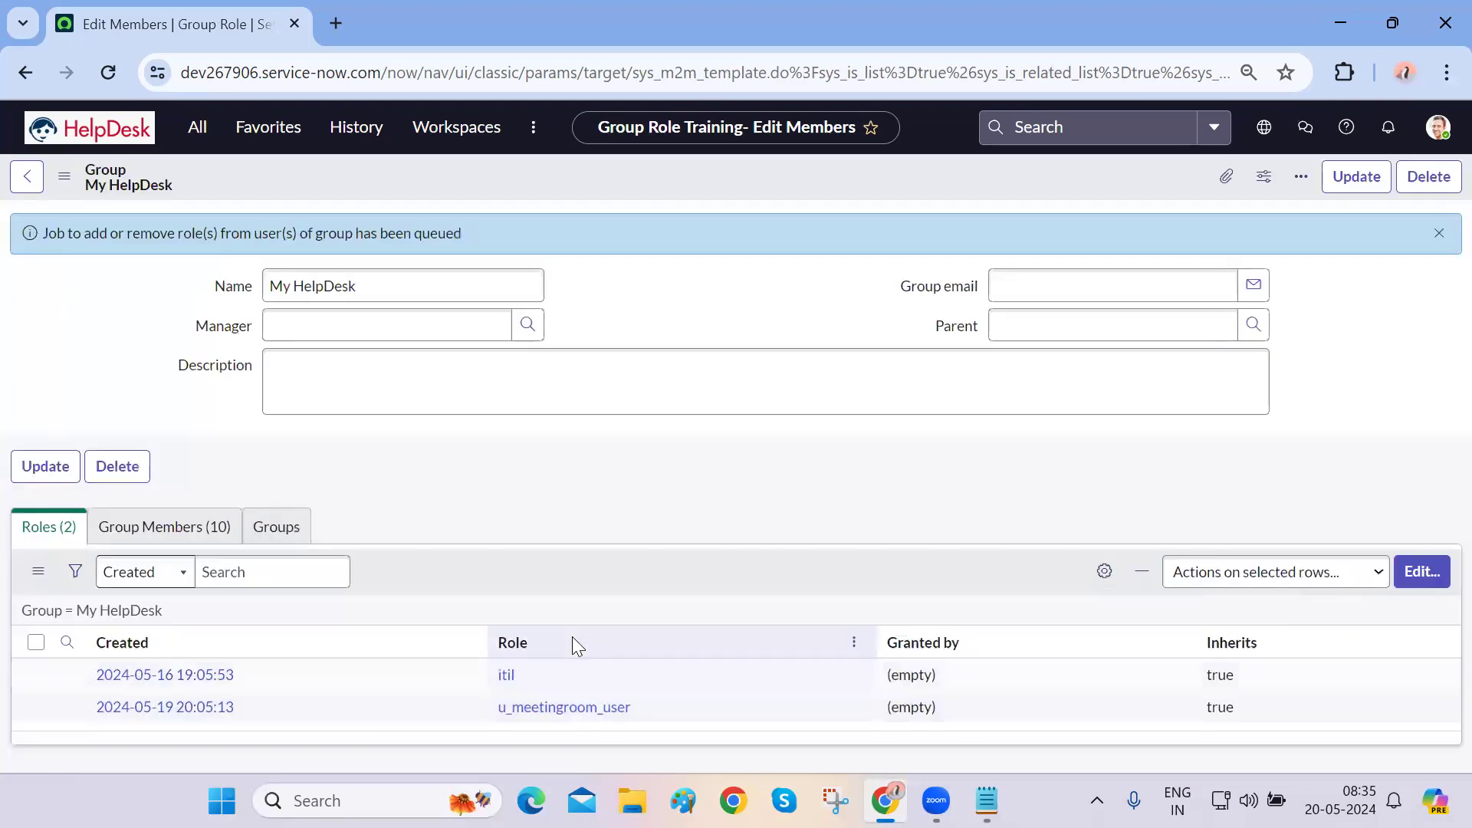
- Impersonate User 10 again from the recent impersonations to test the My HelpDesk group's new role
{"action": "left_click", "coordinate": [1440, 130]}
{"action": "left_click", "coordinate": [1276, 409]}
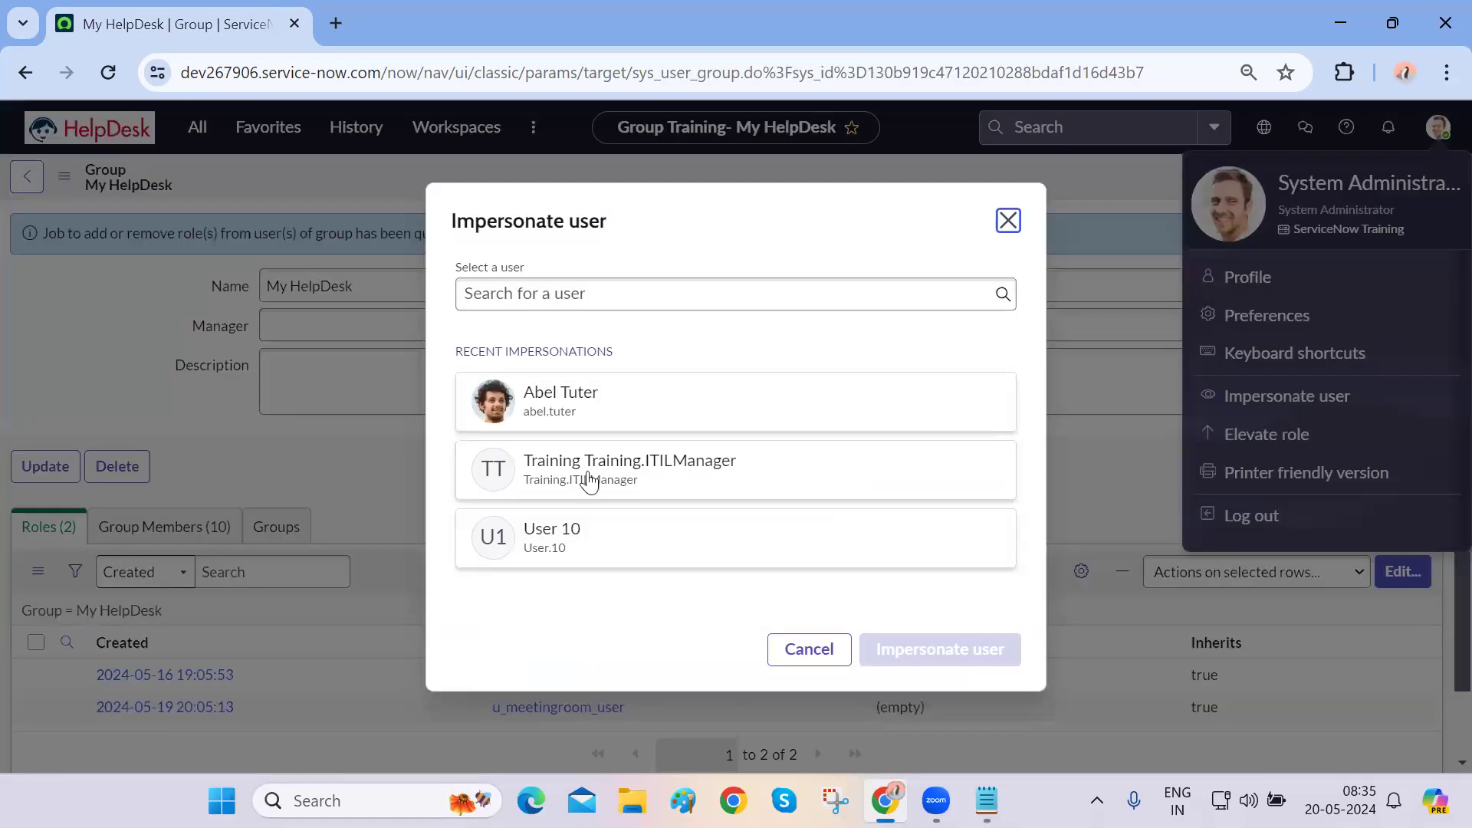
{"action": "left_click", "coordinate": [565, 563]}
{"action": "left_click", "coordinate": [881, 653]}
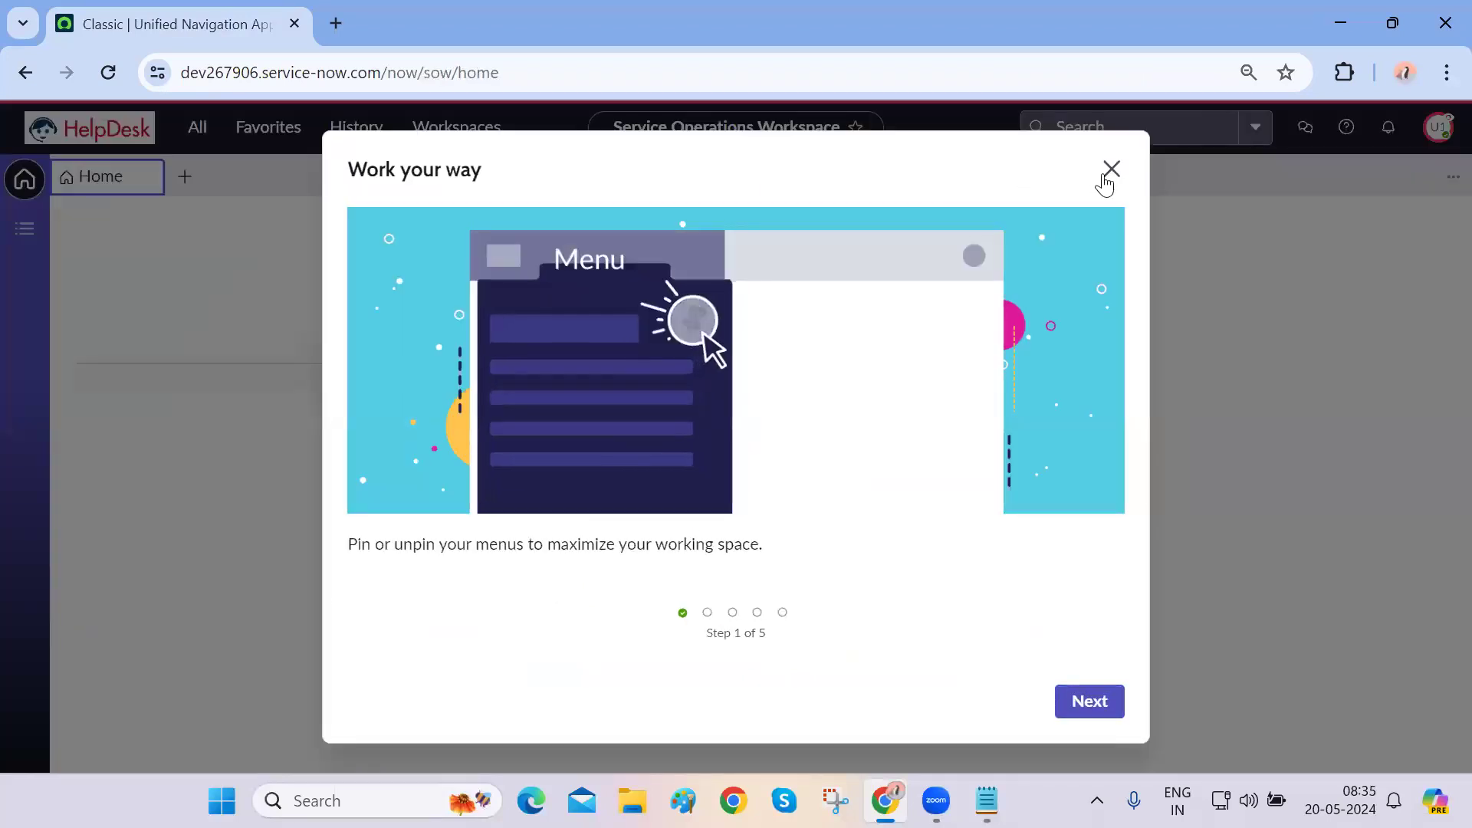
- Dismiss the welcome tour and open a new MeetingRoom record form from the MeetingRooms list as User 10 to check access
{"action": "left_click", "coordinate": [1108, 171]}
{"action": "left_click", "coordinate": [198, 127]}
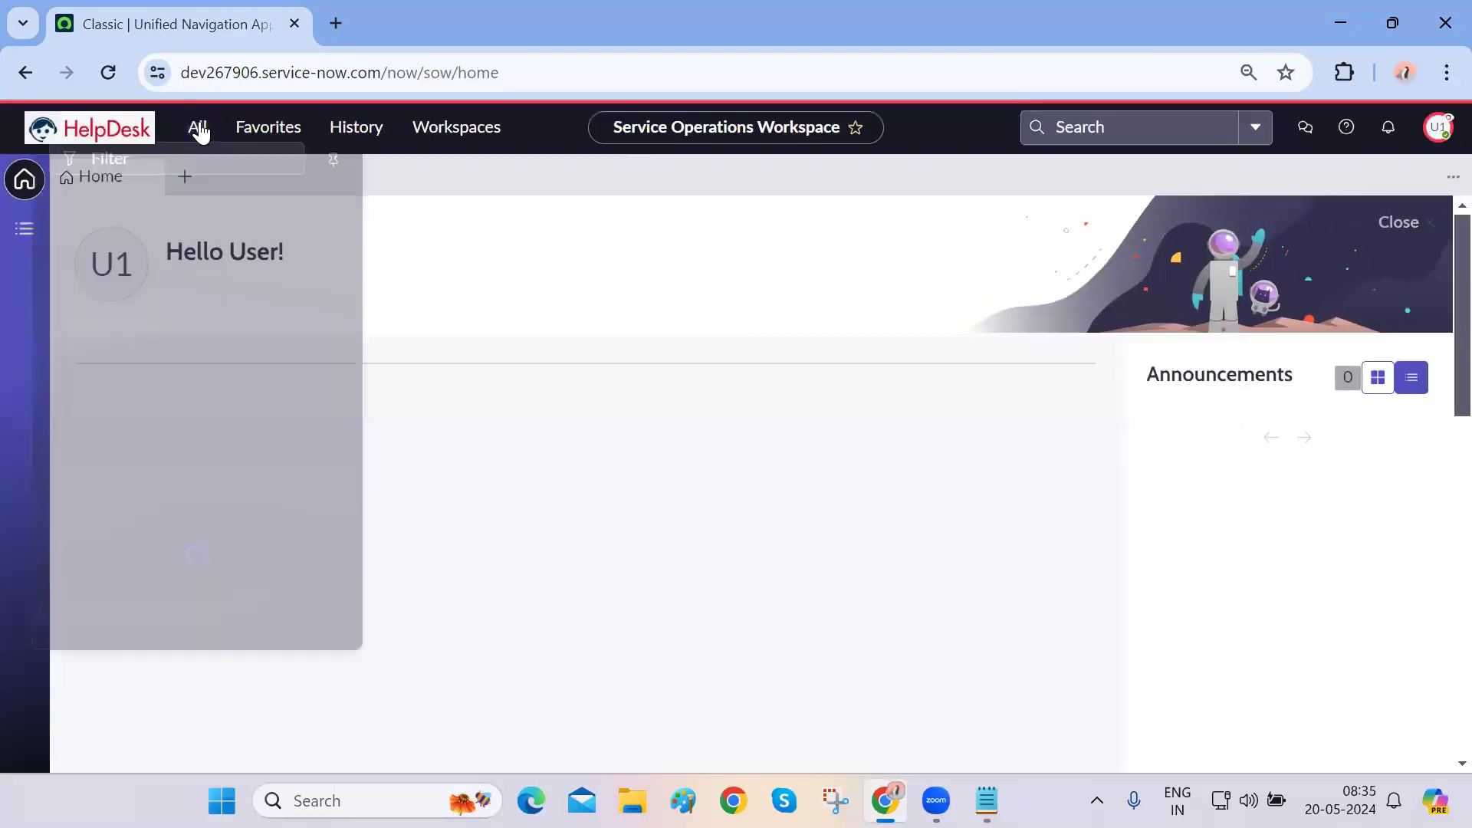
{"action": "type", "text": "mee"}
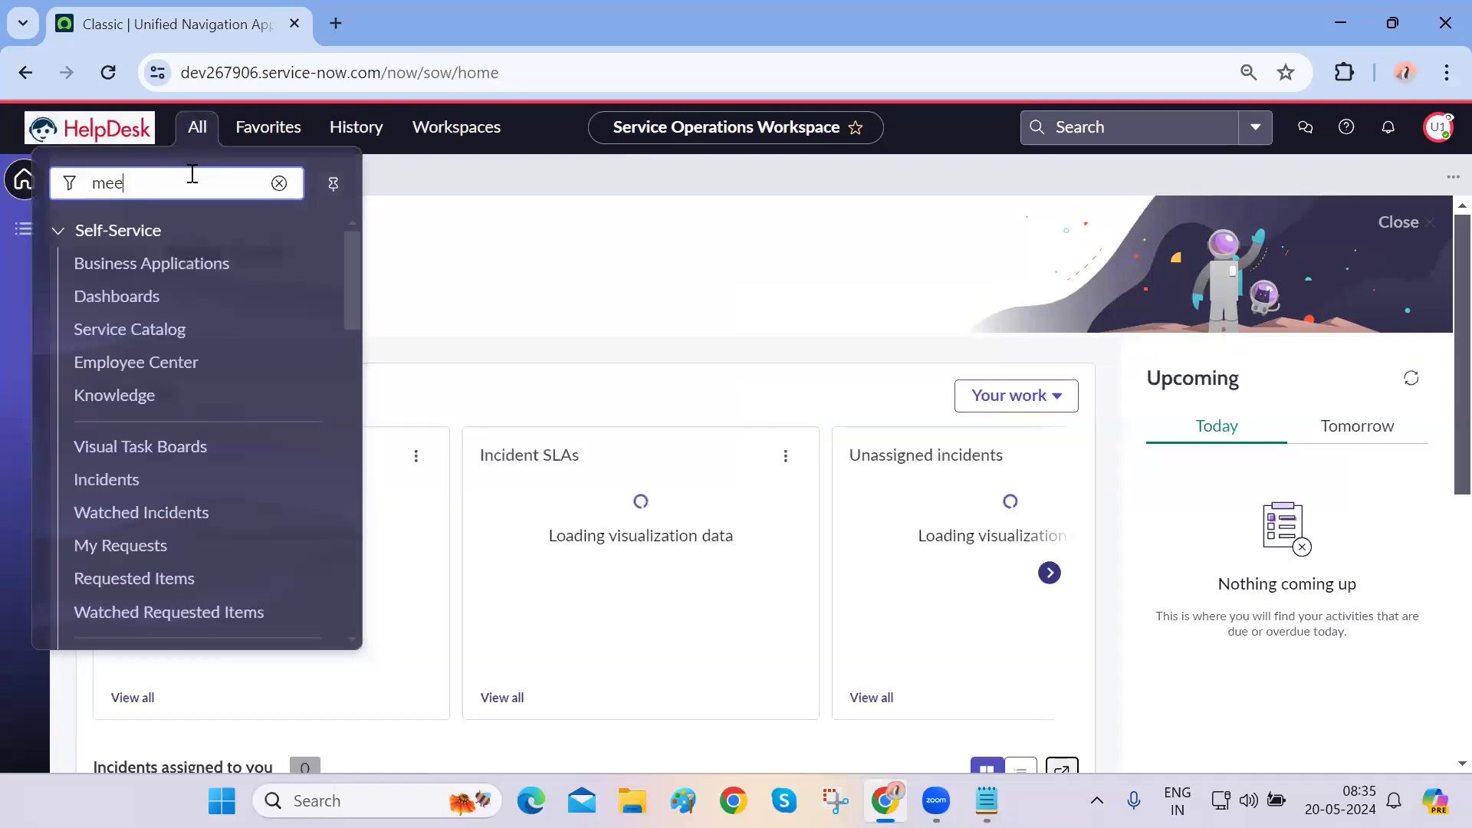
{"action": "type", "text": "t"}
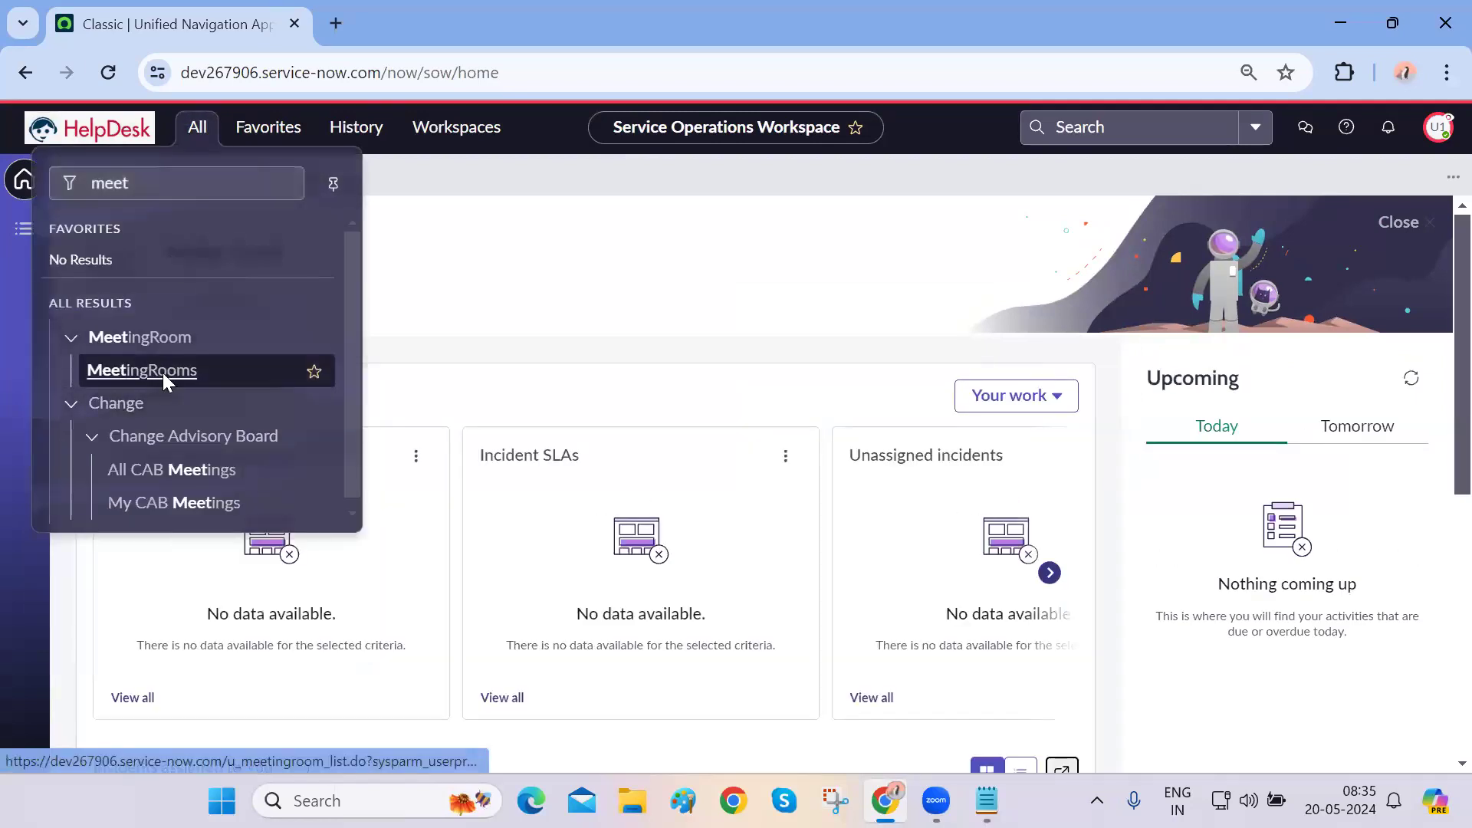
{"action": "left_click", "coordinate": [163, 373]}
{"action": "left_click", "coordinate": [1428, 181]}
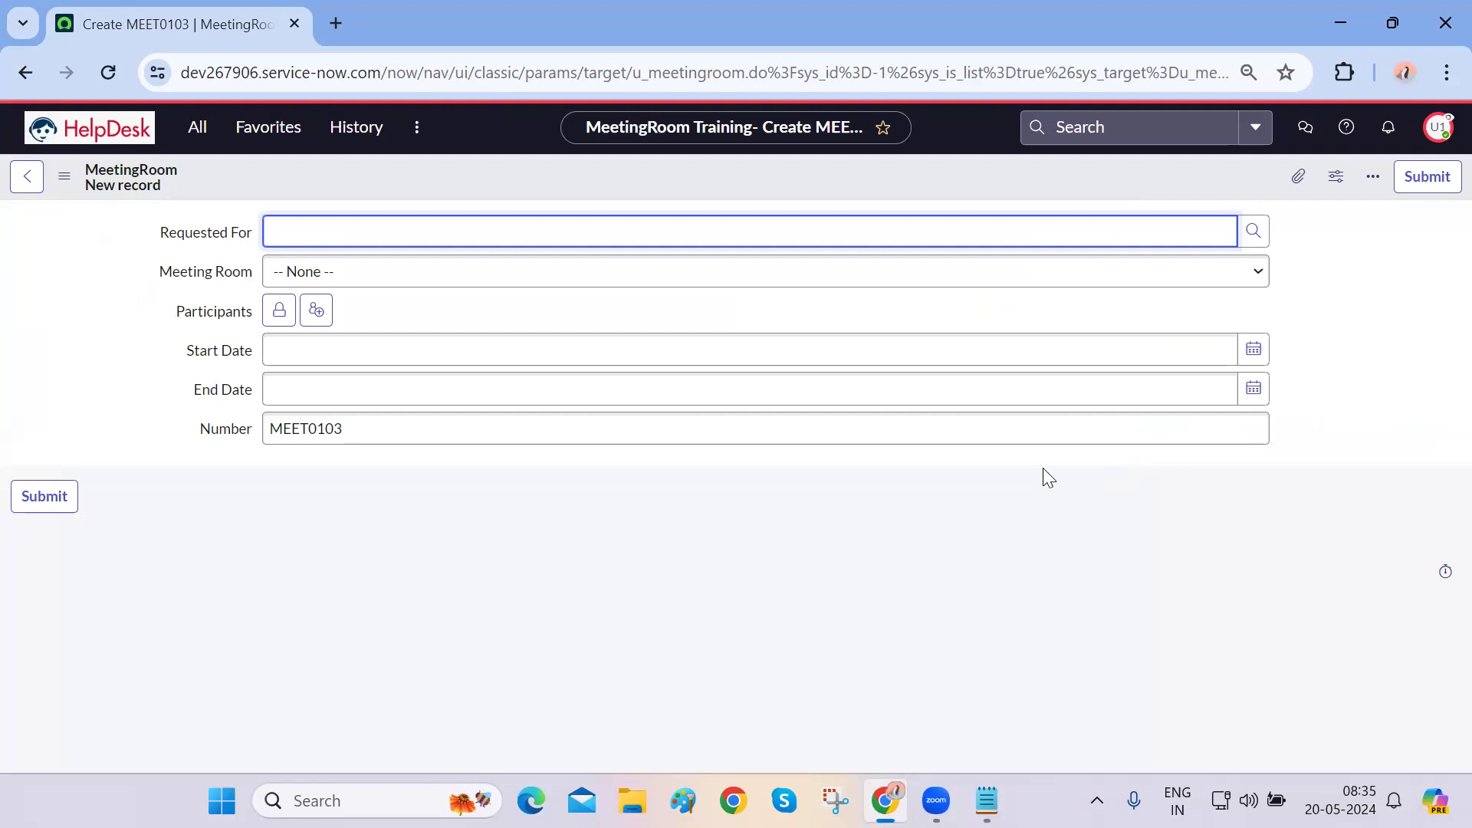
- End the impersonation and open the MEET0101 record from the MeetingRooms list as administrator
{"action": "left_click", "coordinate": [1436, 129]}
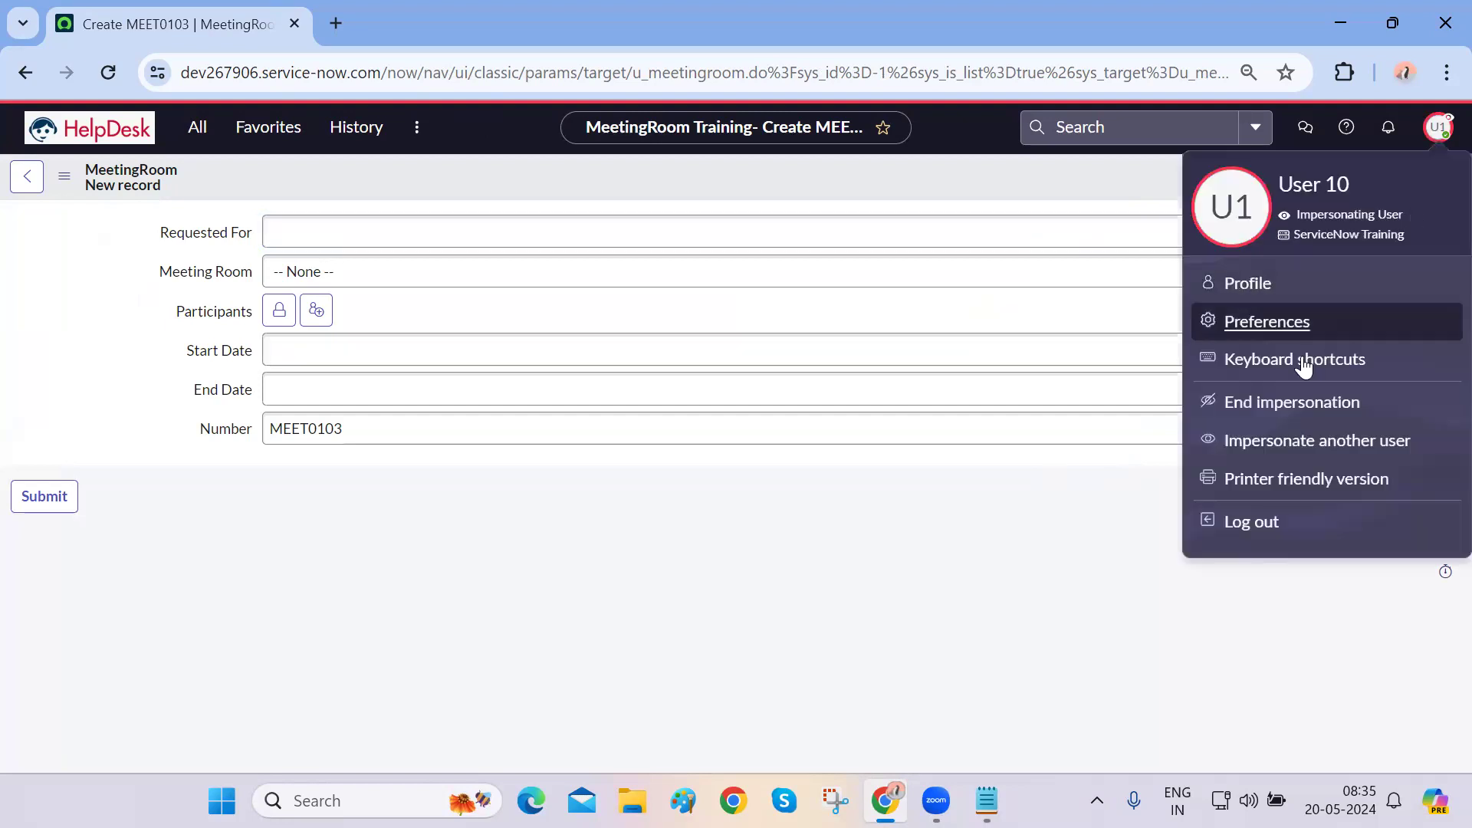
{"action": "left_click", "coordinate": [1261, 395]}
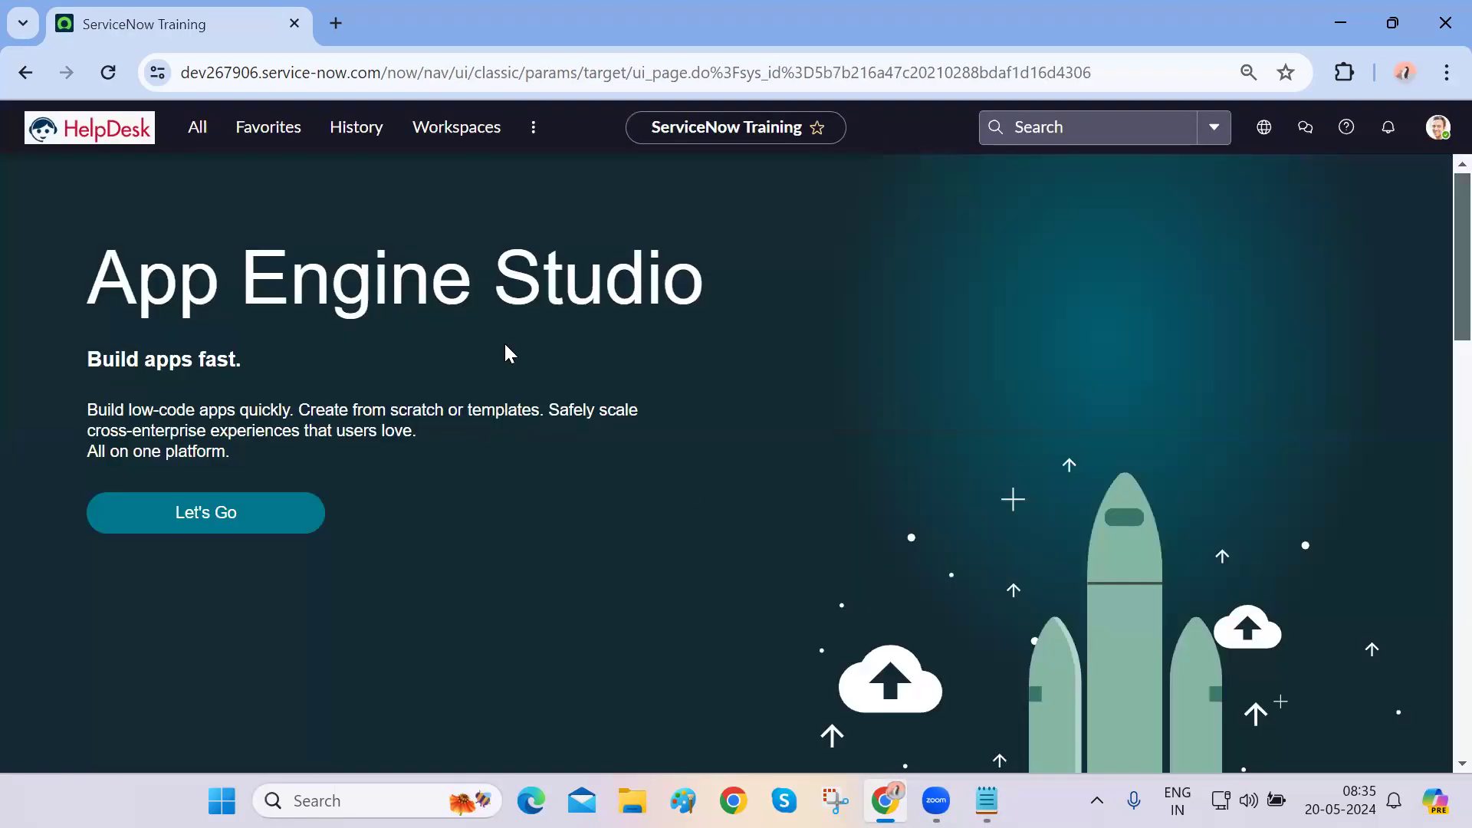
{"action": "left_click", "coordinate": [200, 138]}
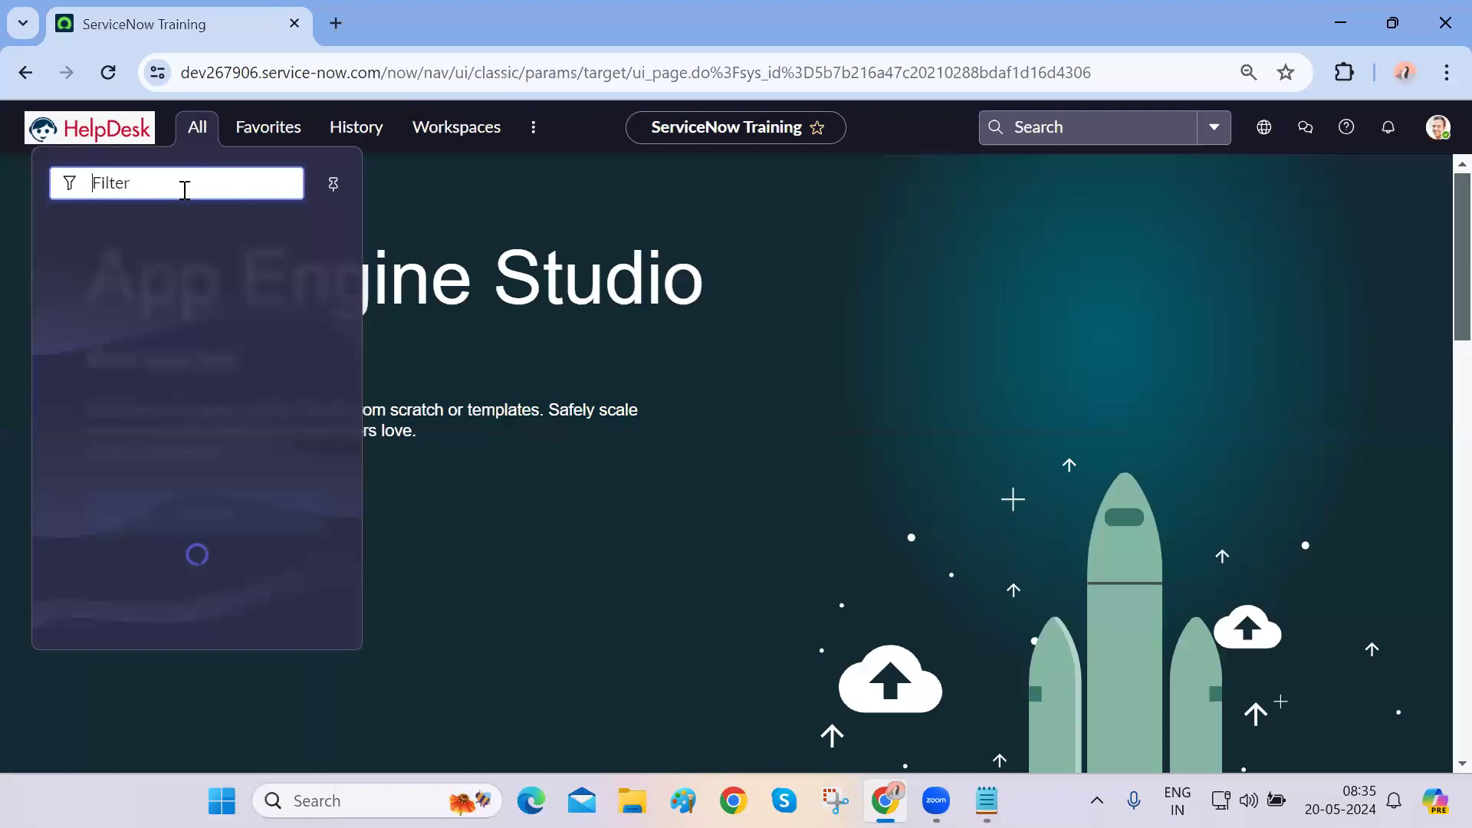
{"action": "type", "text": "meeting"}
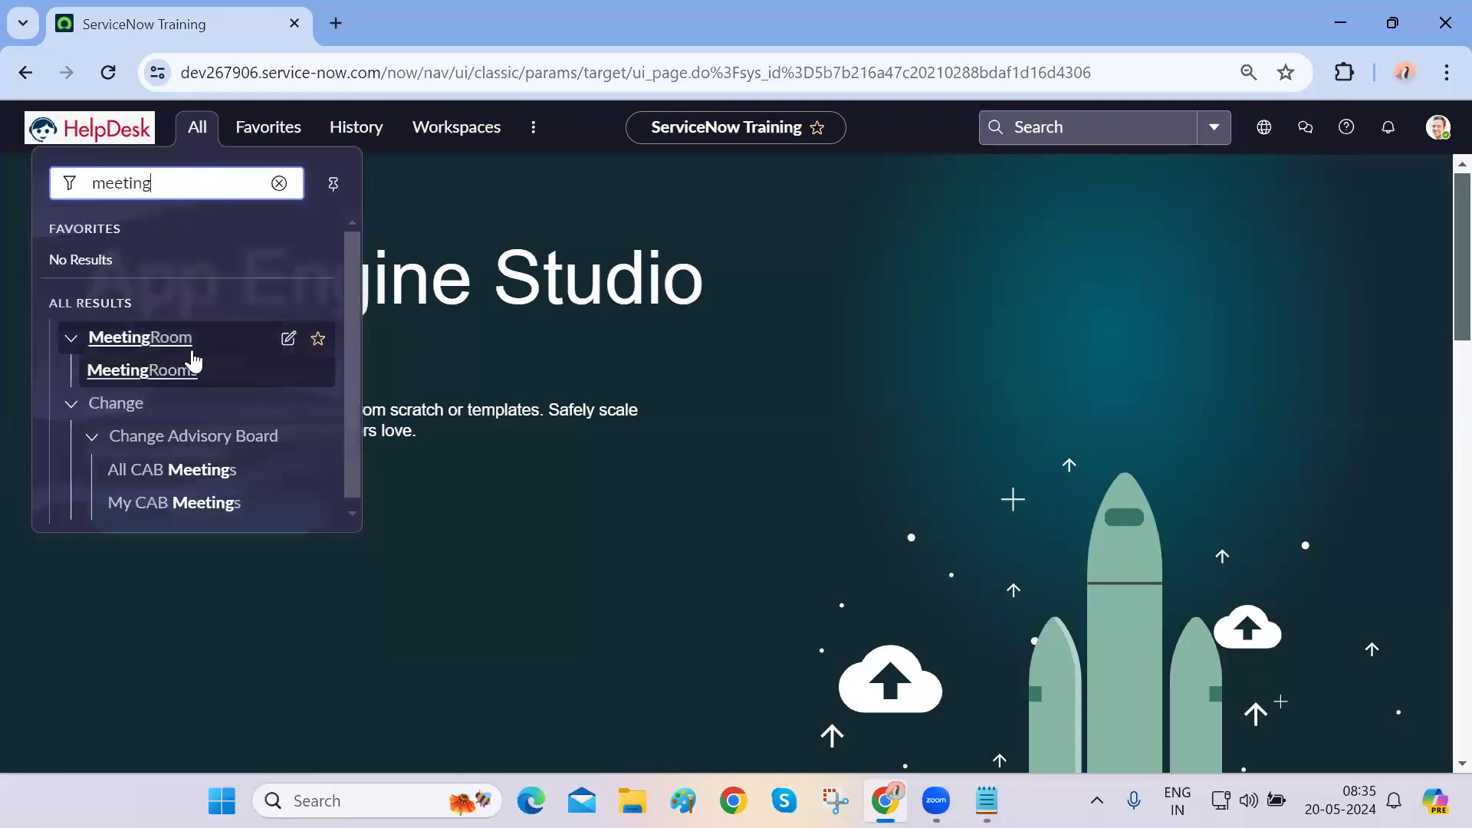
{"action": "left_click", "coordinate": [191, 373]}
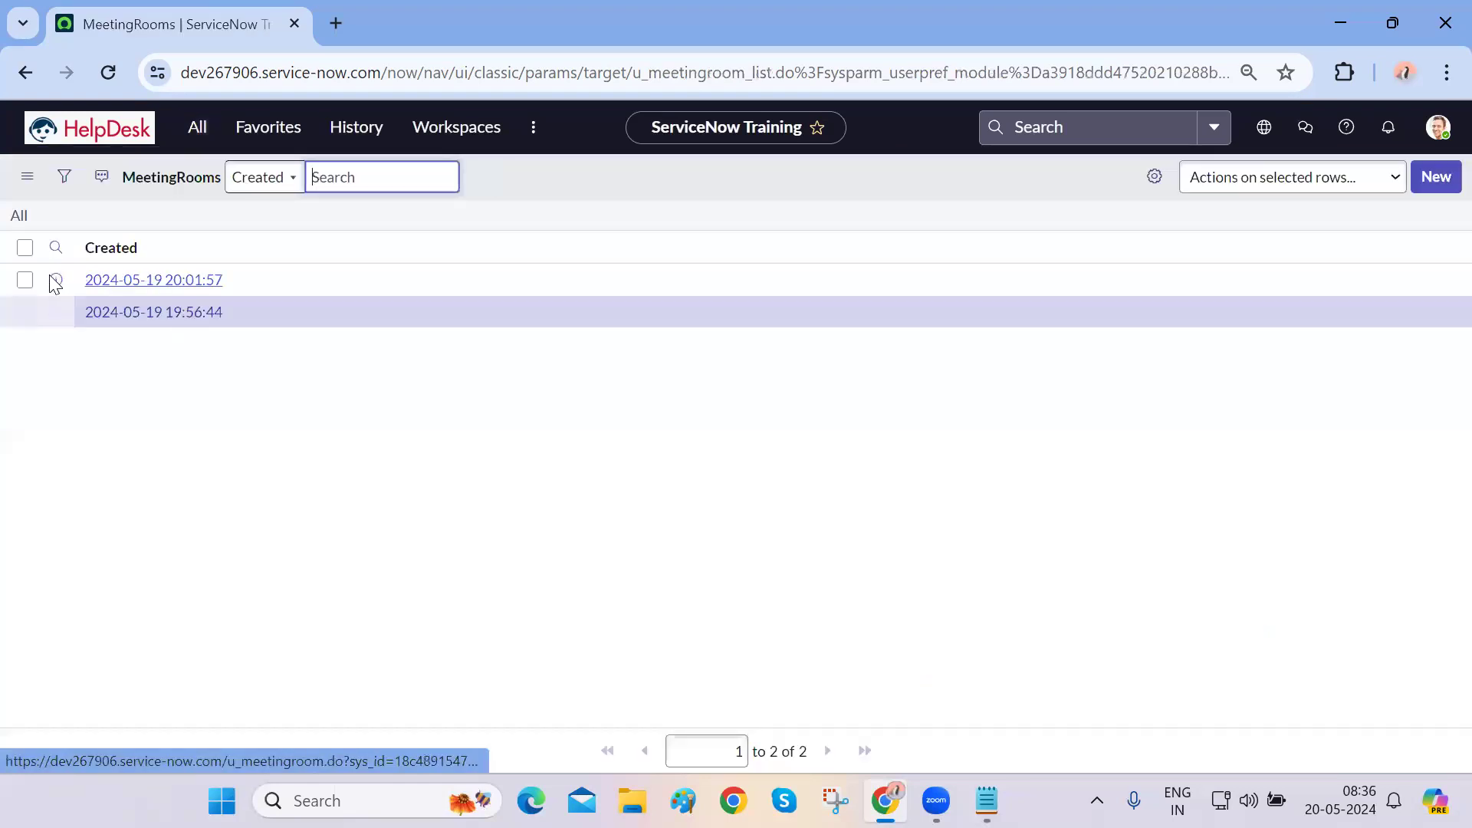
{"action": "left_click", "coordinate": [56, 322]}
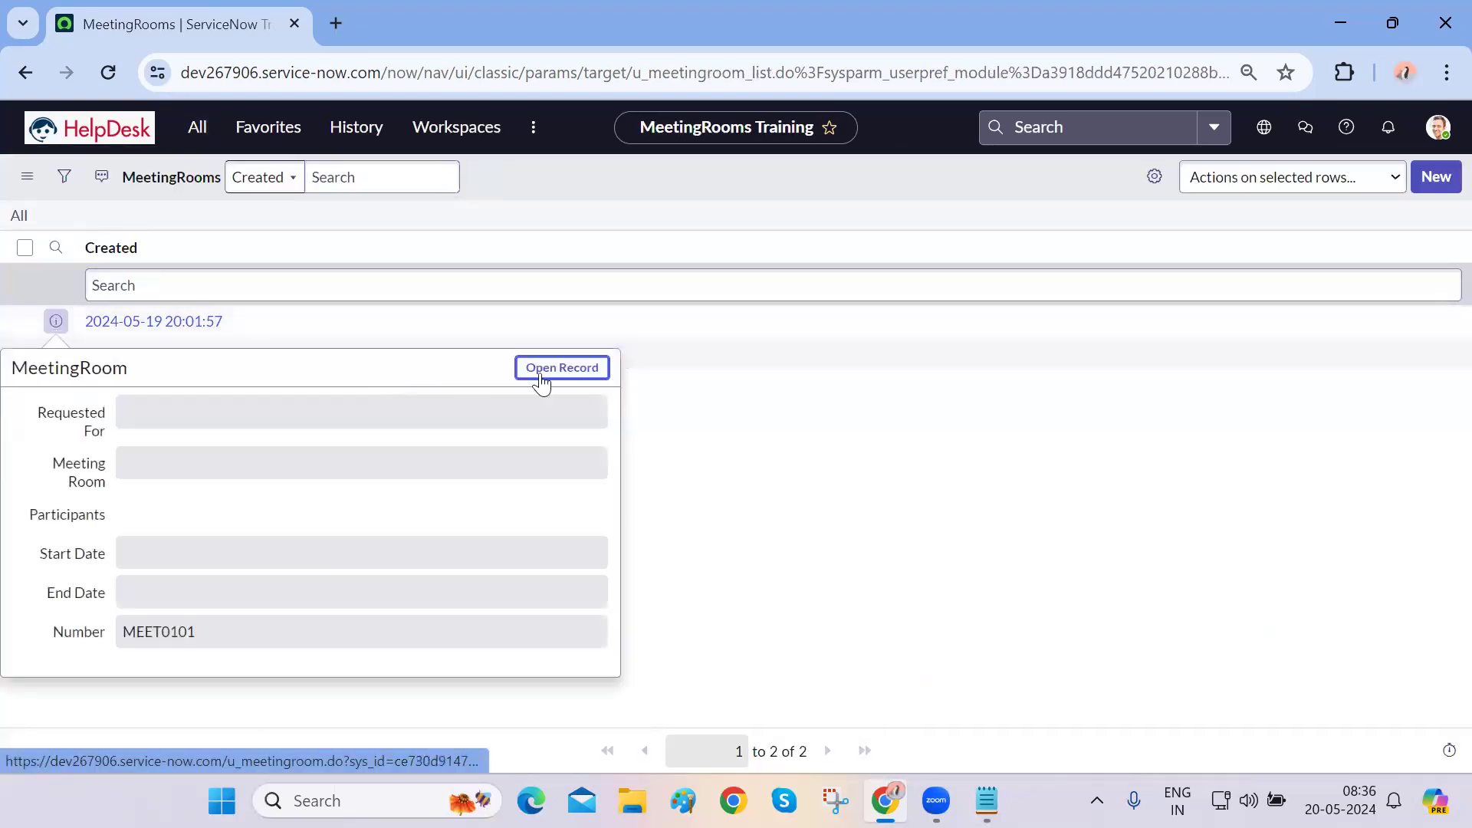
{"action": "left_click", "coordinate": [563, 369]}
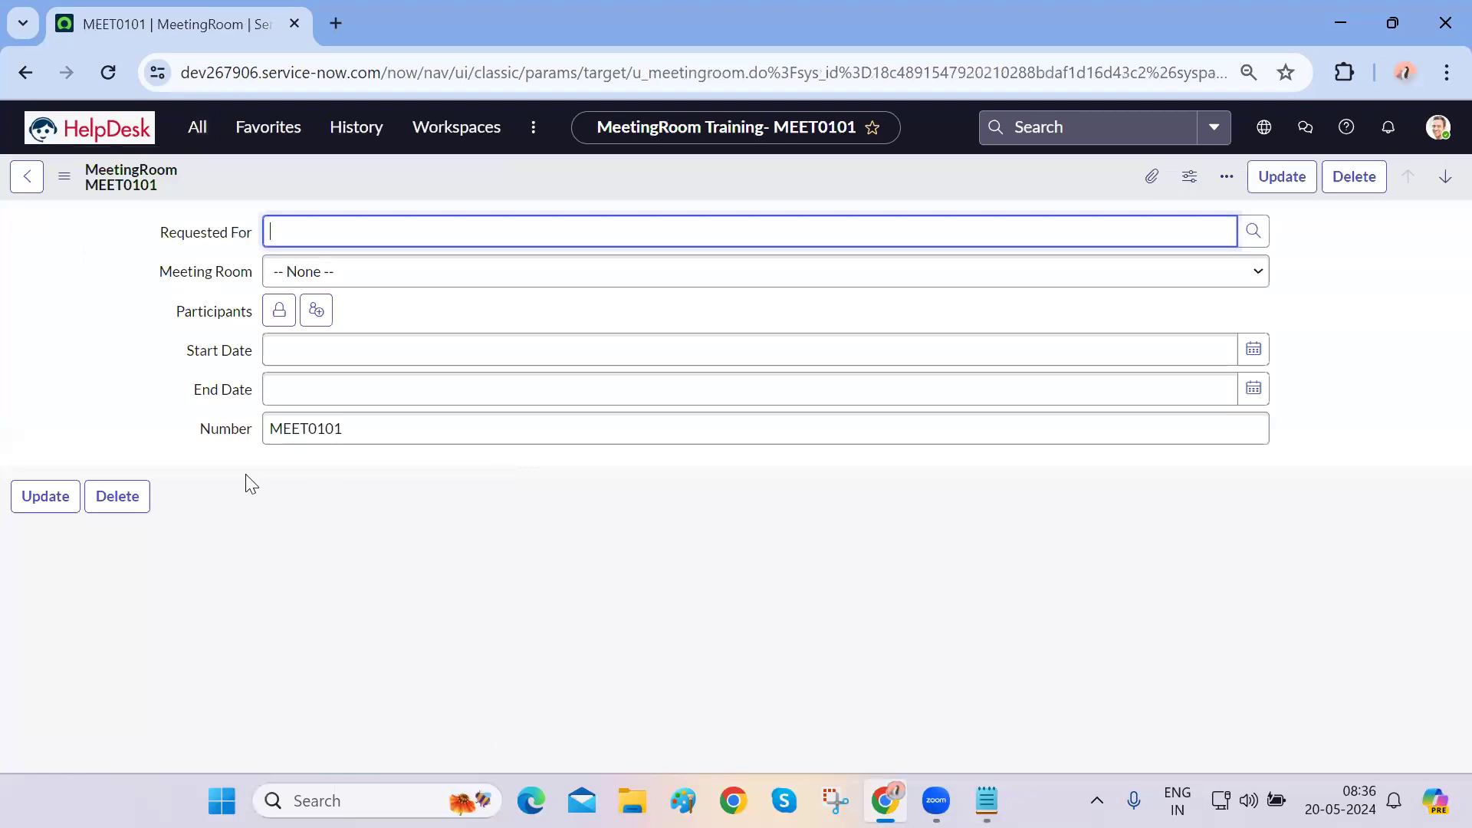
- Open the MeetingRoom form in Form Builder from the MEET0101 record
{"action": "left_click", "coordinate": [64, 177]}
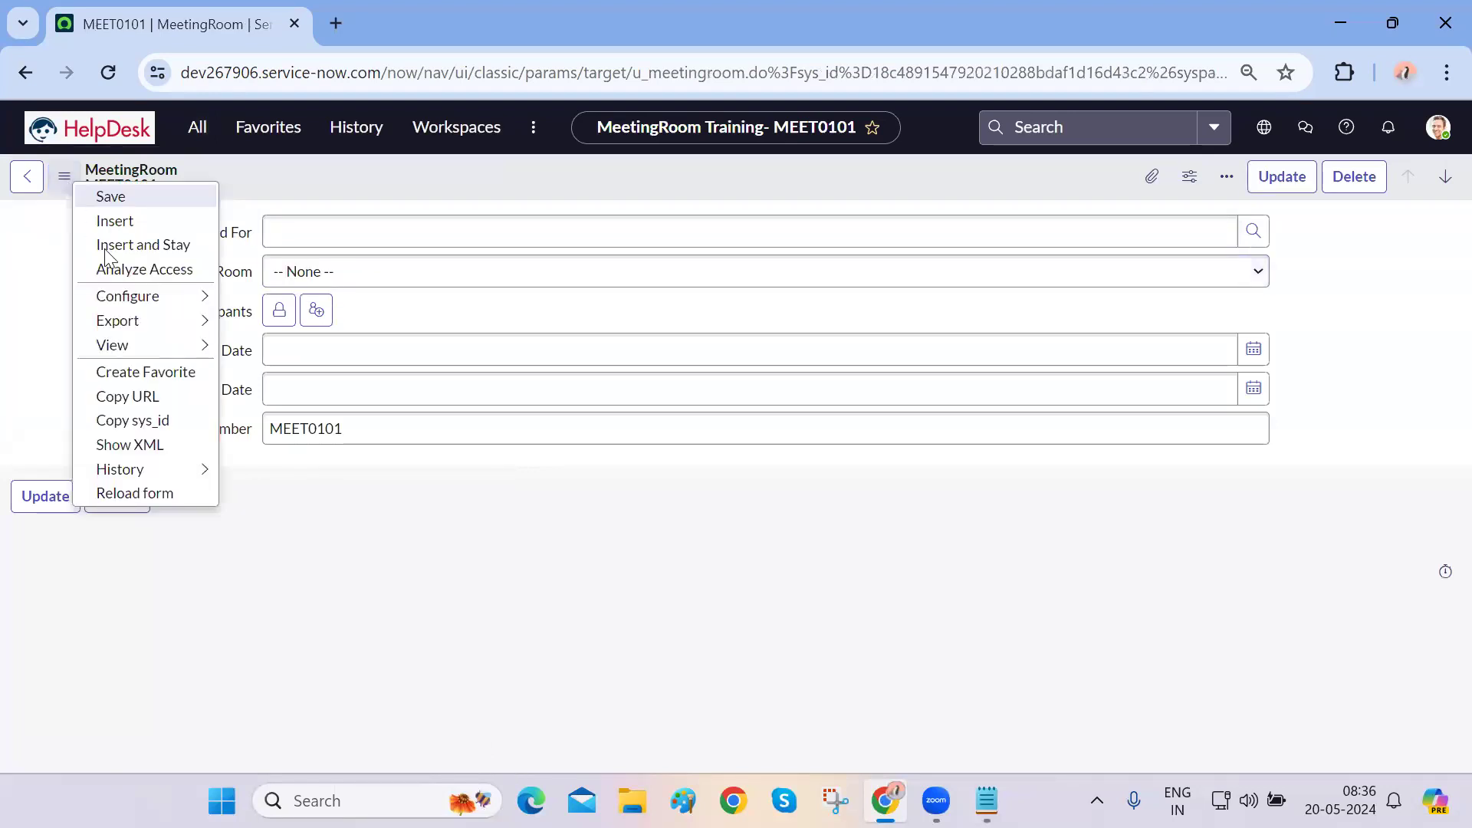
{"action": "mouse_move", "coordinate": [142, 301]}
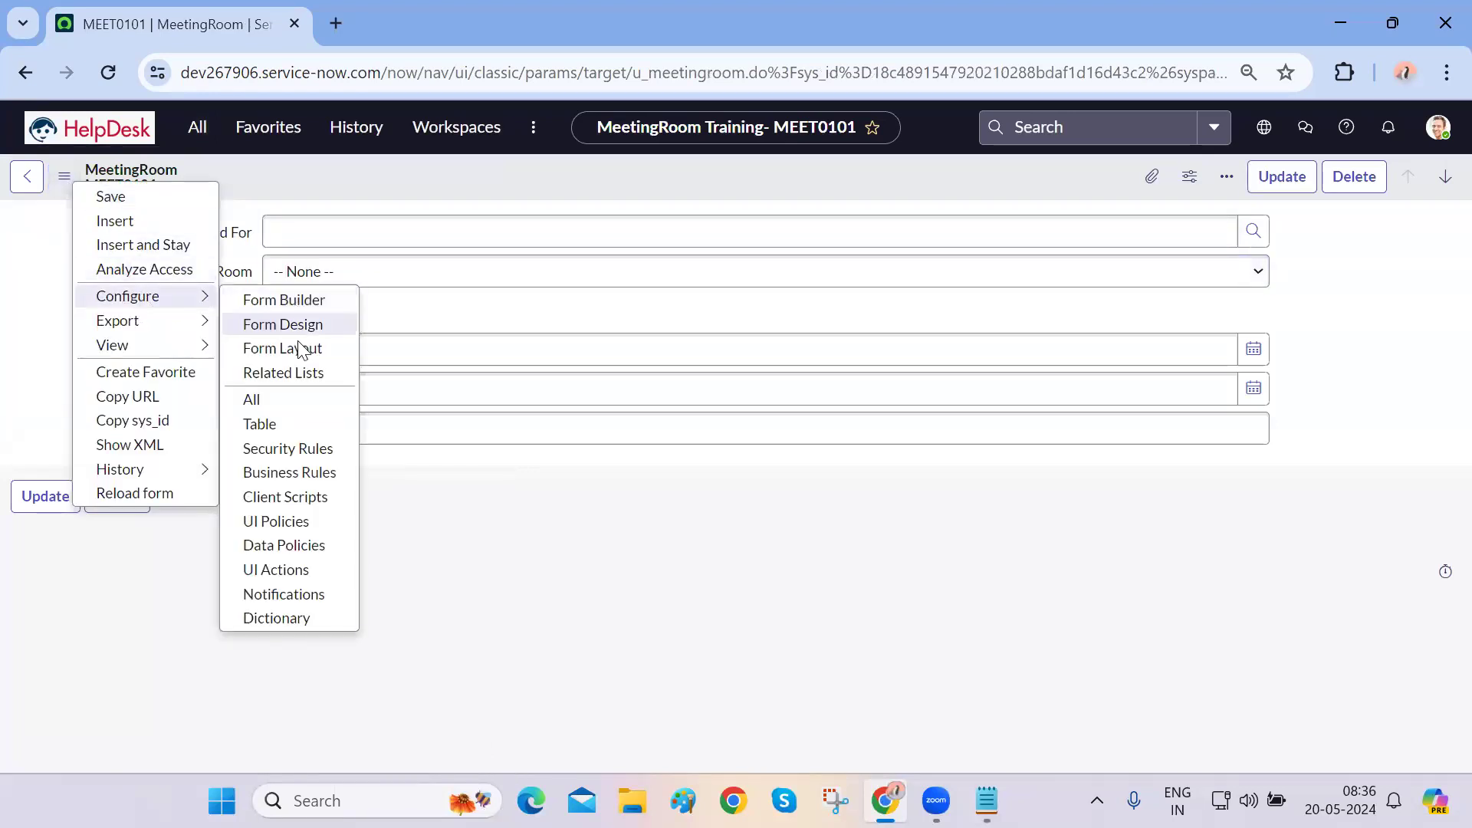
{"action": "left_click", "coordinate": [529, 552]}
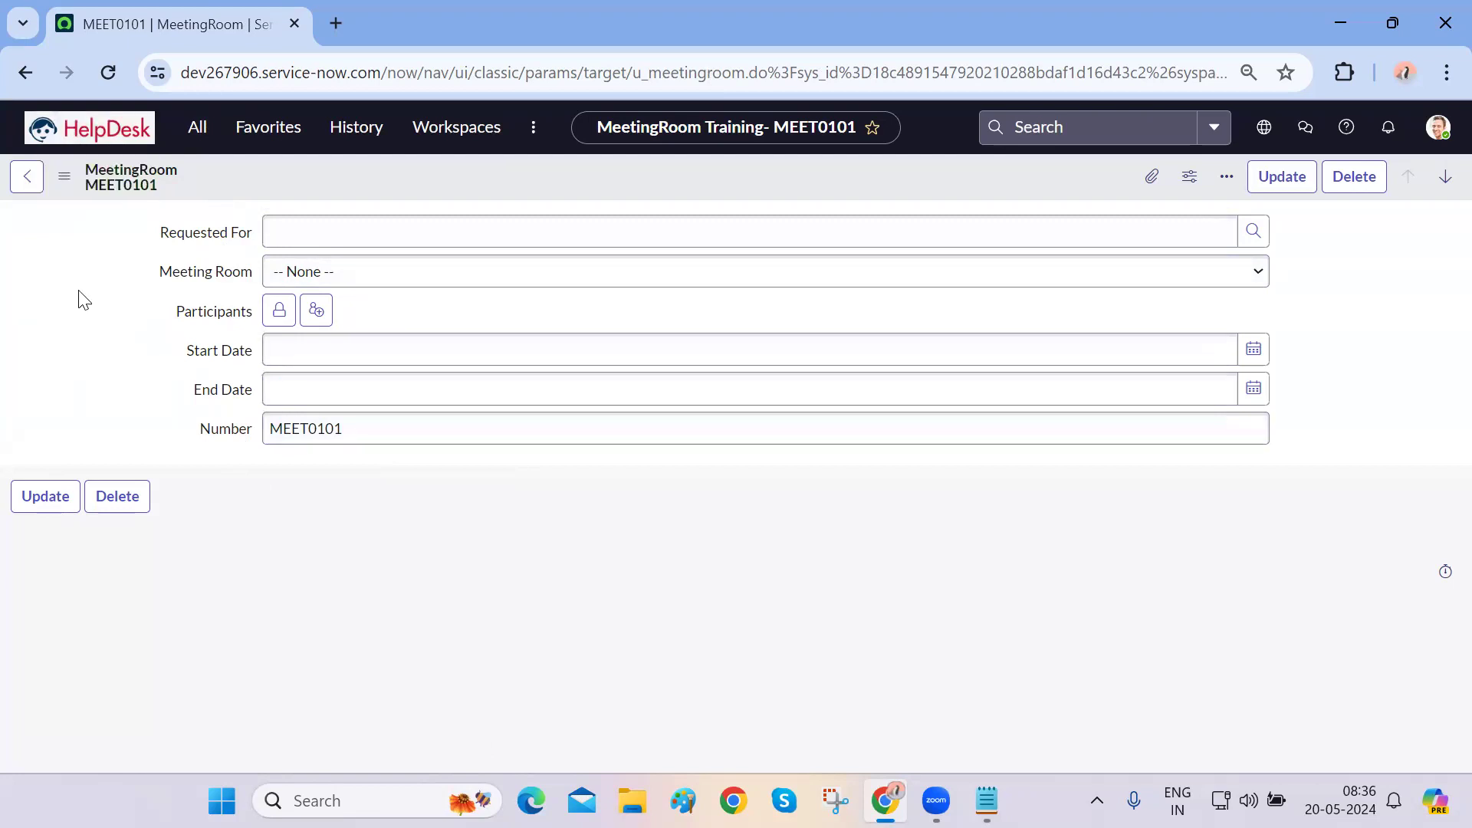
{"action": "left_click", "coordinate": [63, 177]}
{"action": "mouse_move", "coordinate": [155, 346]}
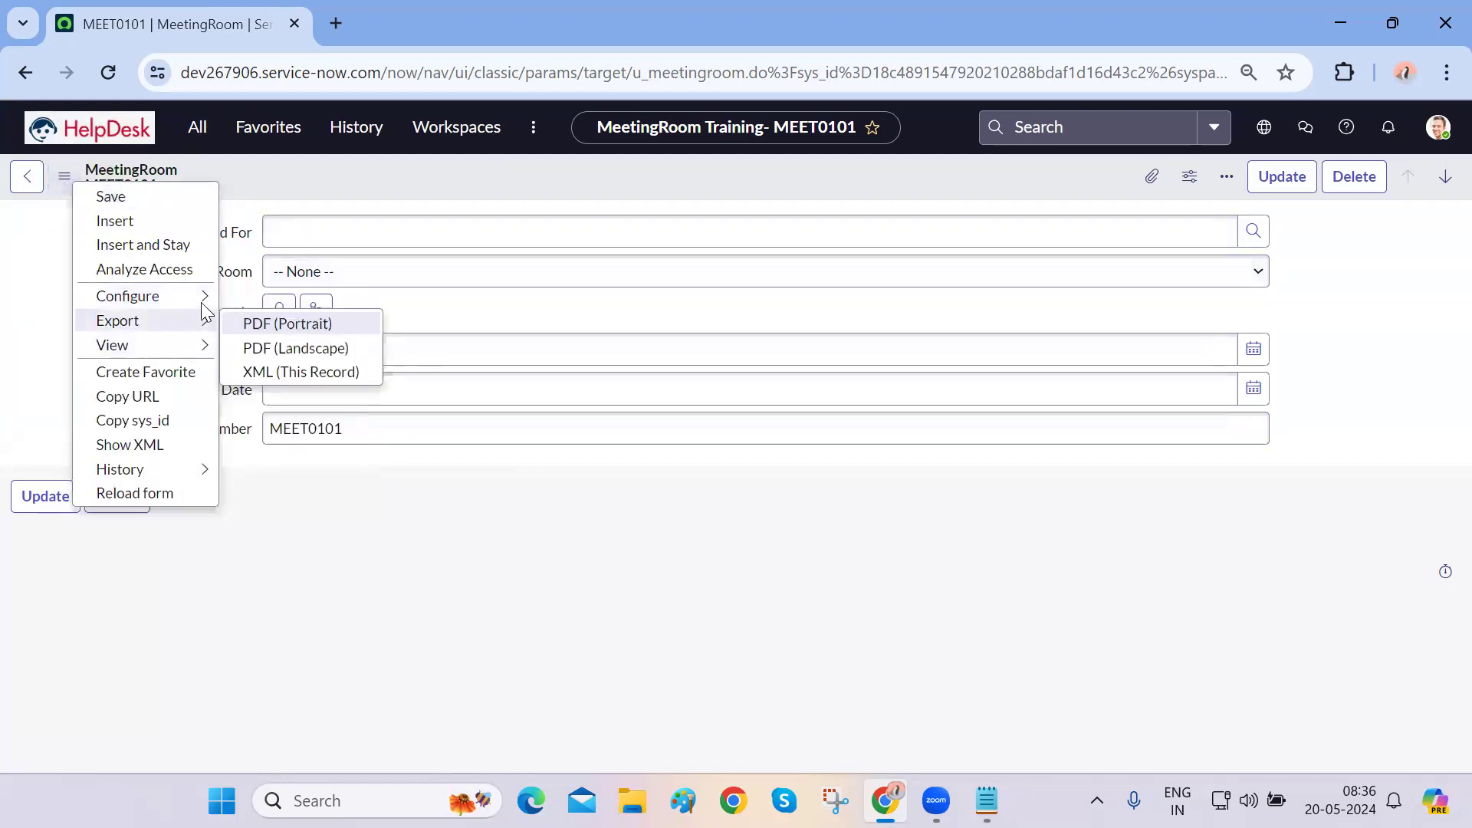
{"action": "mouse_move", "coordinate": [200, 298]}
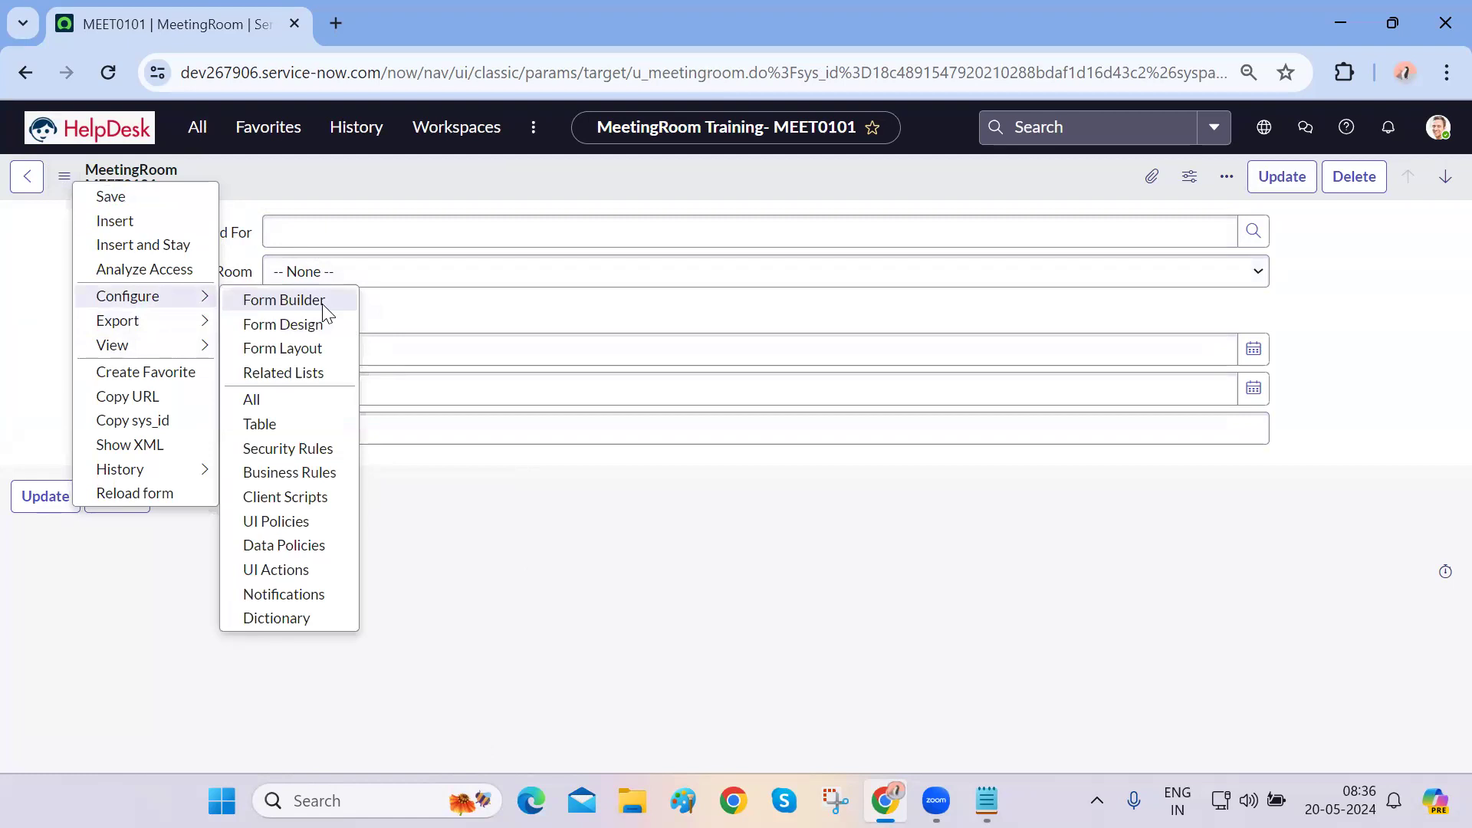
{"action": "left_click", "coordinate": [325, 301]}
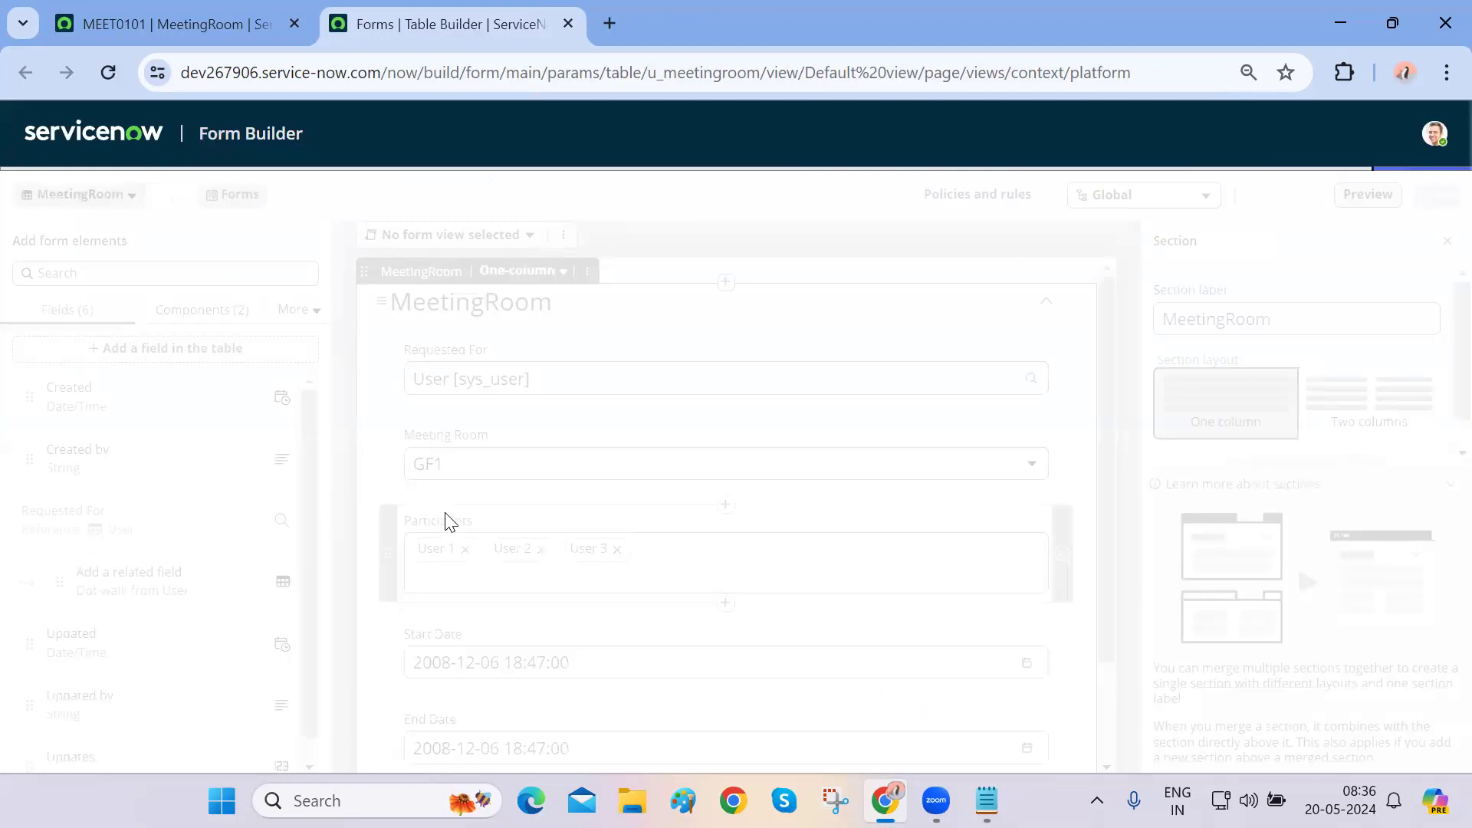
- Move the Number field above Requested For in the MeetingRoom form's default view and save the form
{"action": "scroll", "coordinate": [646, 594], "scroll_direction": "down", "scroll_amount": 2}
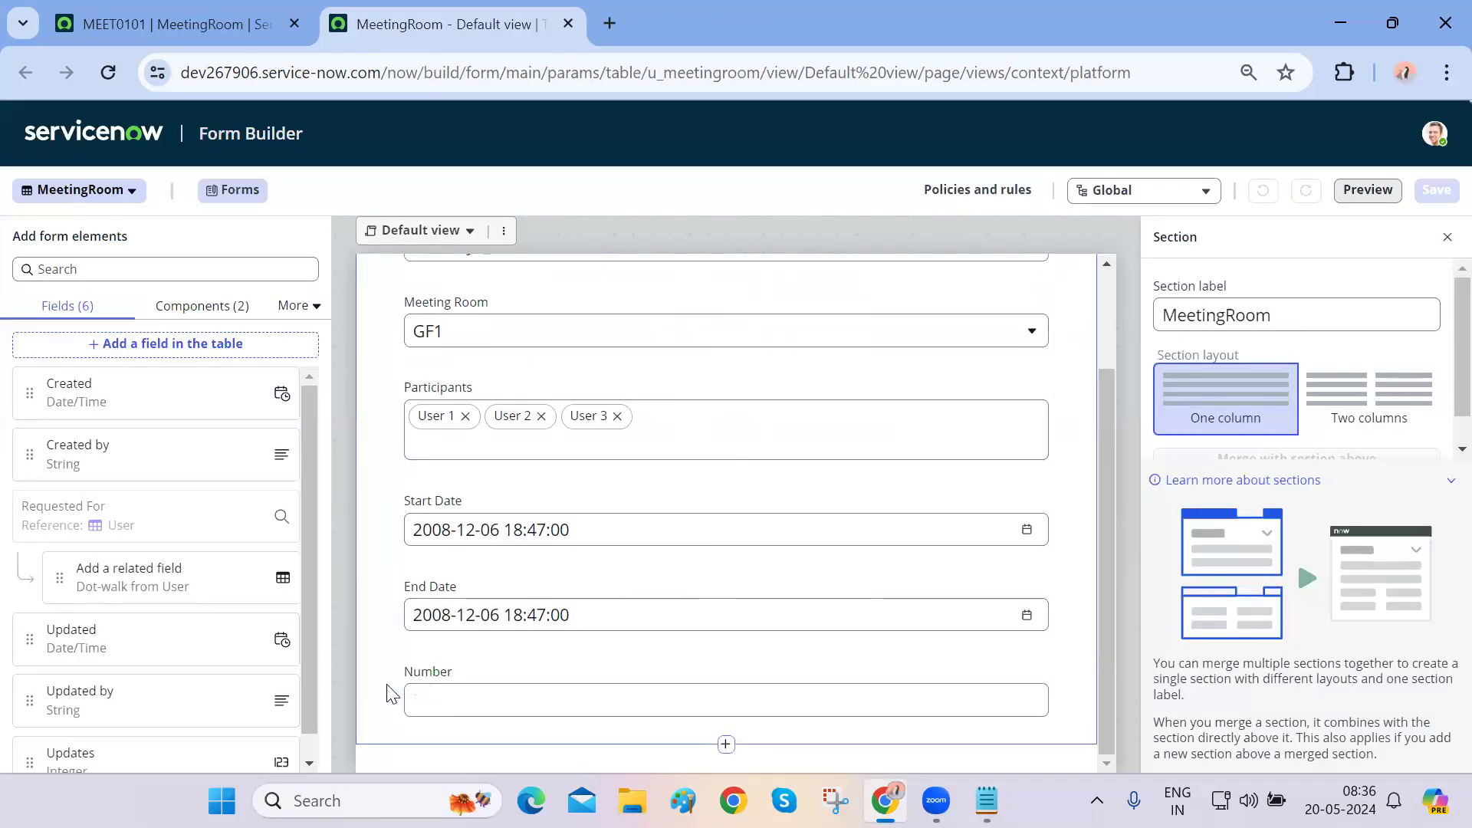
{"action": "left_click_drag", "start_coordinate": [385, 684], "coordinate": [393, 322]}
{"action": "mouse_move", "coordinate": [392, 290]}
{"action": "left_mouse_down"}
{"action": "mouse_move", "coordinate": [388, 197]}
{"action": "mouse_move", "coordinate": [404, 293]}
{"action": "left_mouse_up"}
{"action": "scroll", "coordinate": [429, 394], "scroll_direction": "up", "scroll_amount": 1}
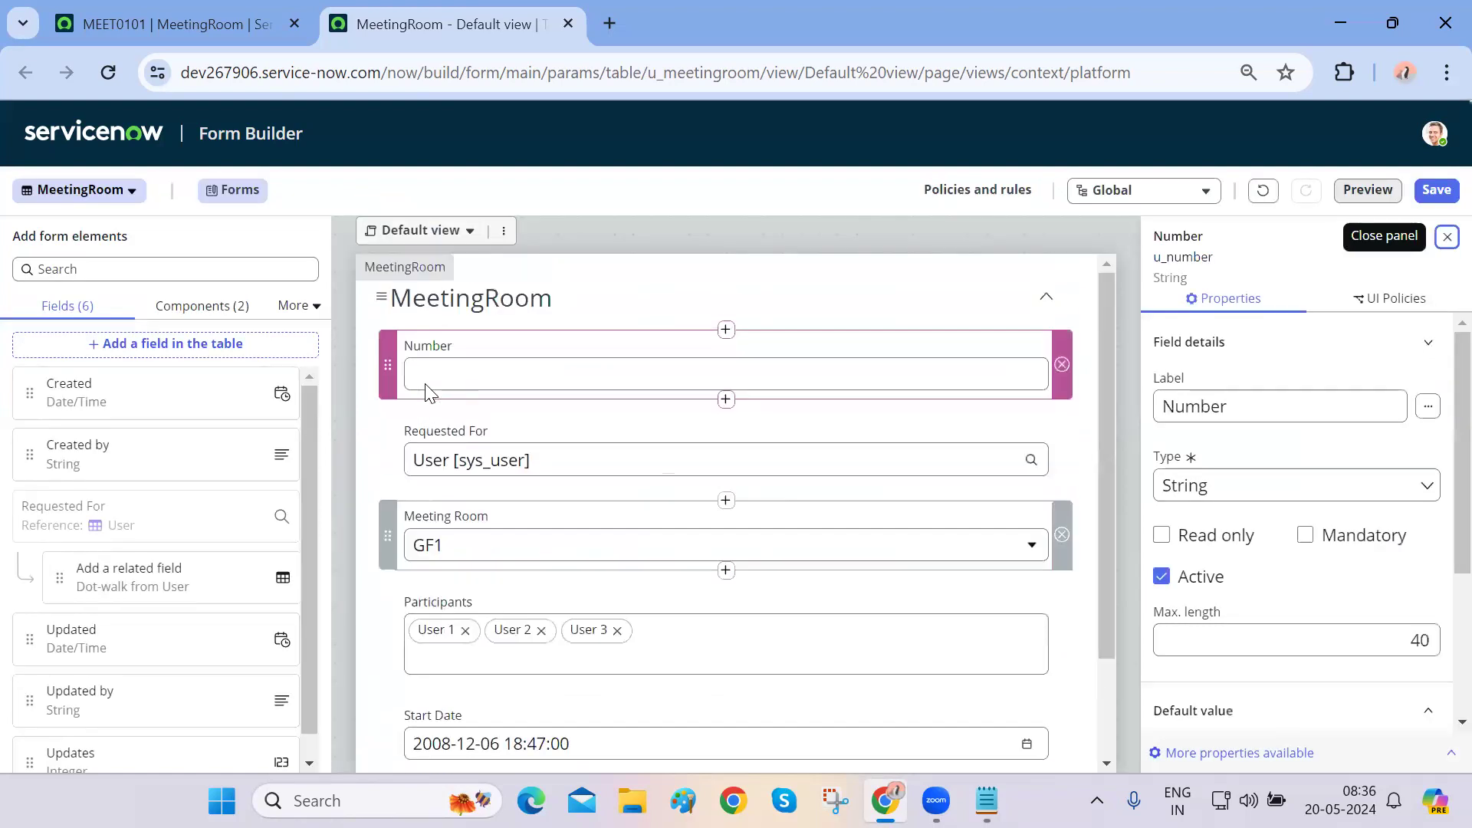
{"action": "left_click", "coordinate": [807, 263]}
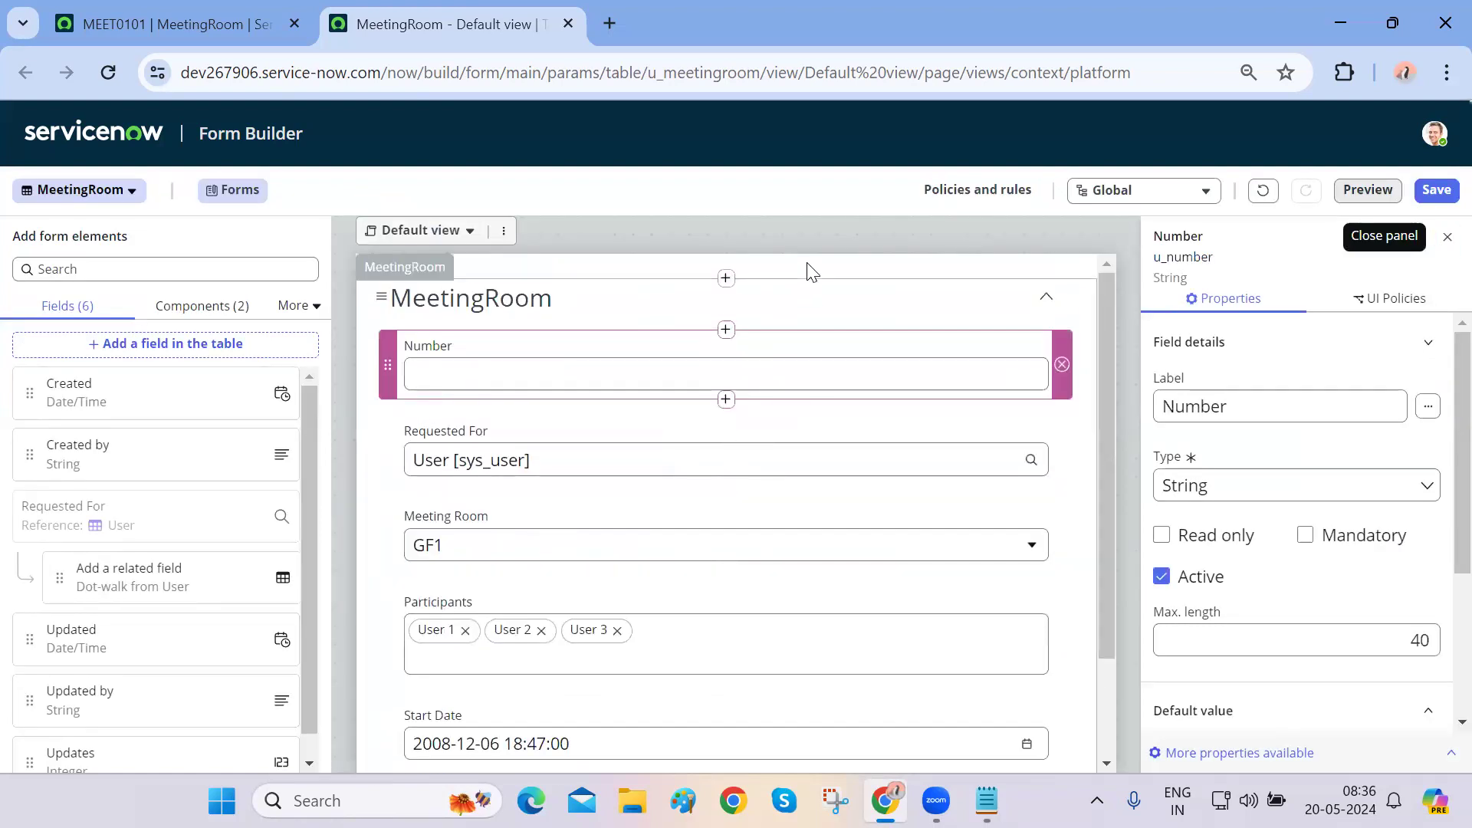
{"action": "left_click", "coordinate": [582, 374]}
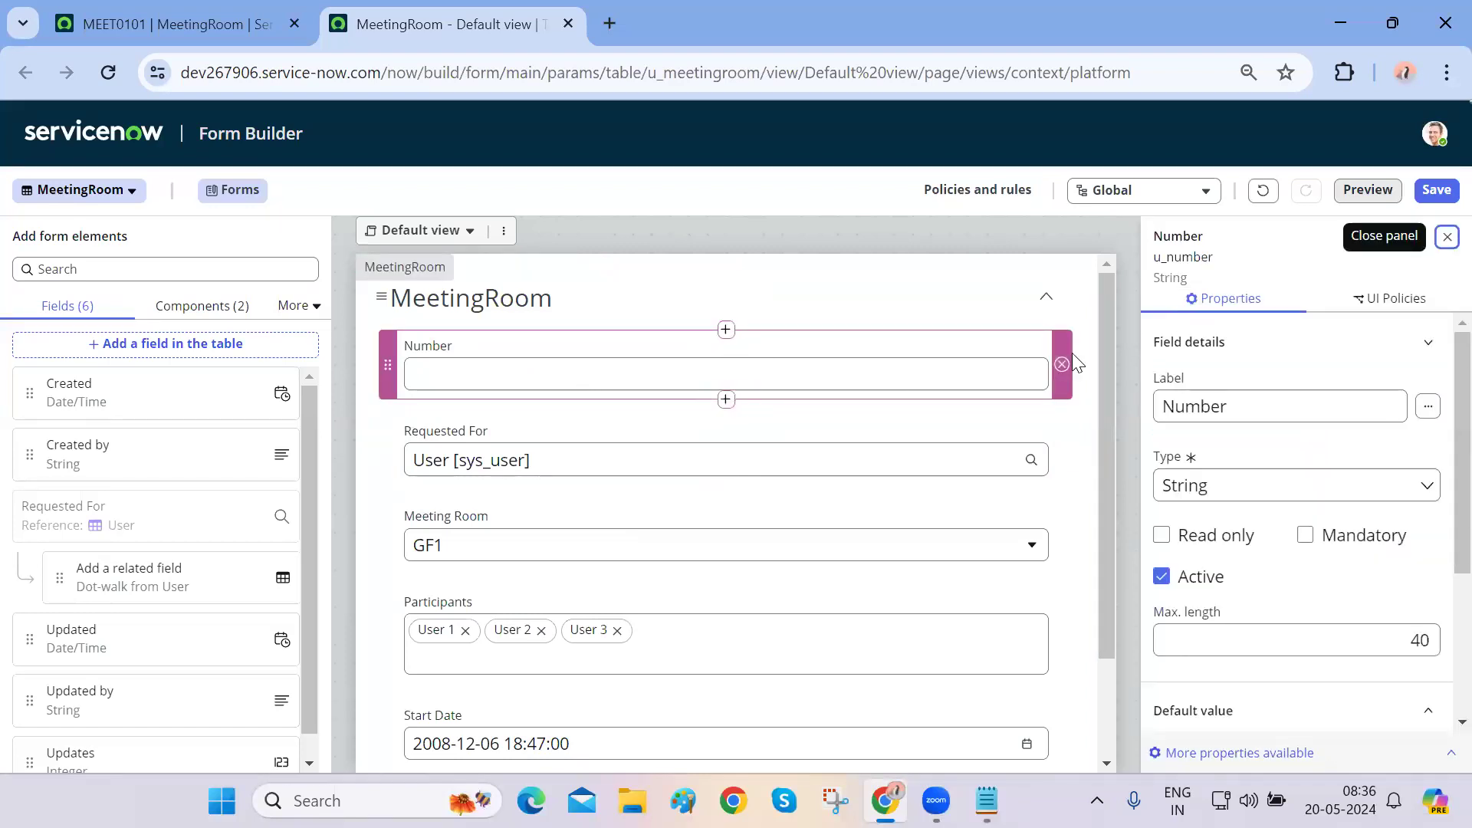
{"action": "scroll", "coordinate": [656, 516], "scroll_direction": "down", "scroll_amount": 2}
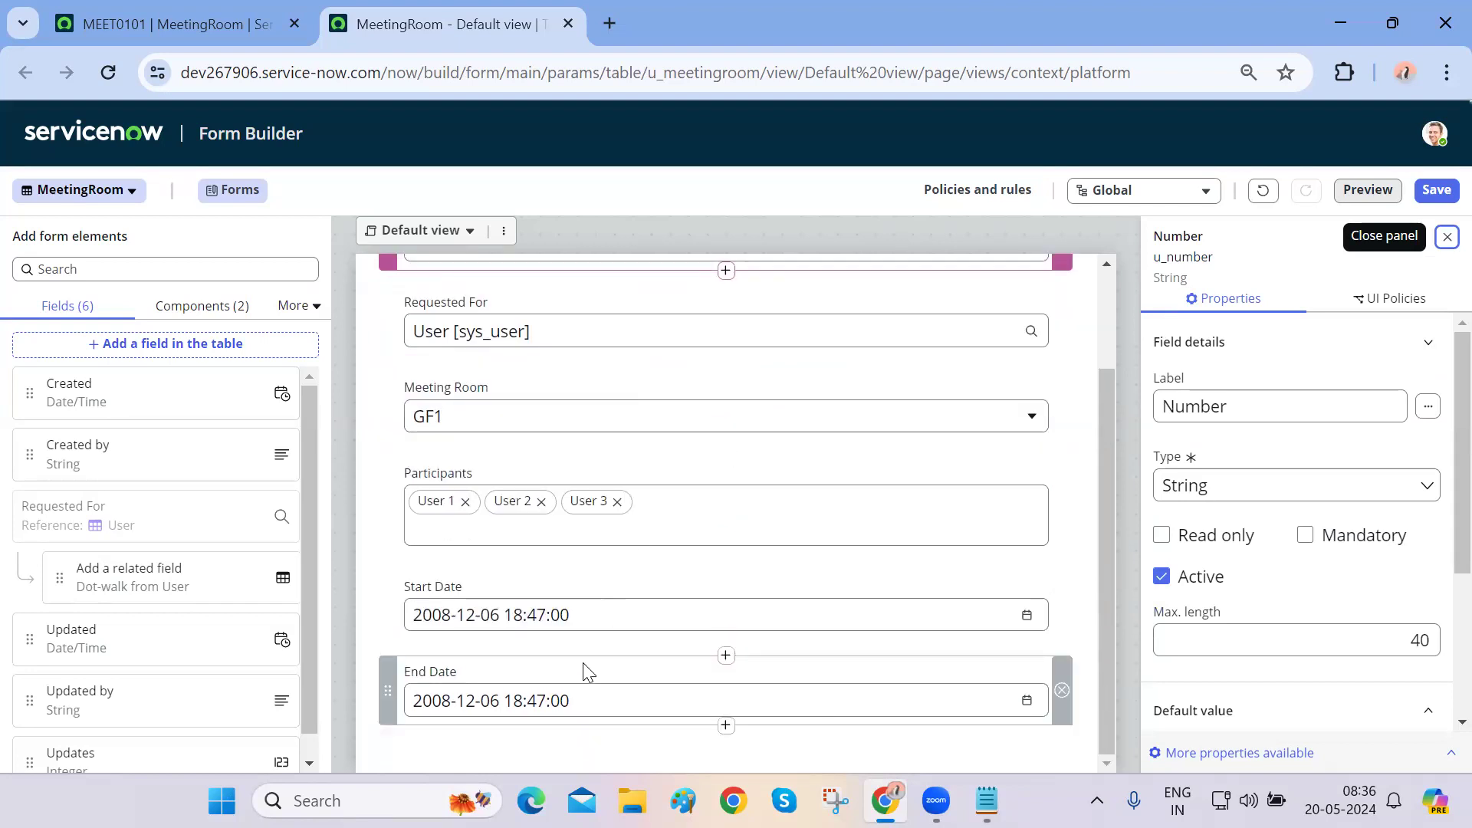
{"action": "scroll", "coordinate": [584, 671], "scroll_direction": "up", "scroll_amount": 2}
{"action": "scroll", "coordinate": [121, 652], "scroll_direction": "down", "scroll_amount": 1}
{"action": "scroll", "coordinate": [123, 651], "scroll_direction": "up", "scroll_amount": 1}
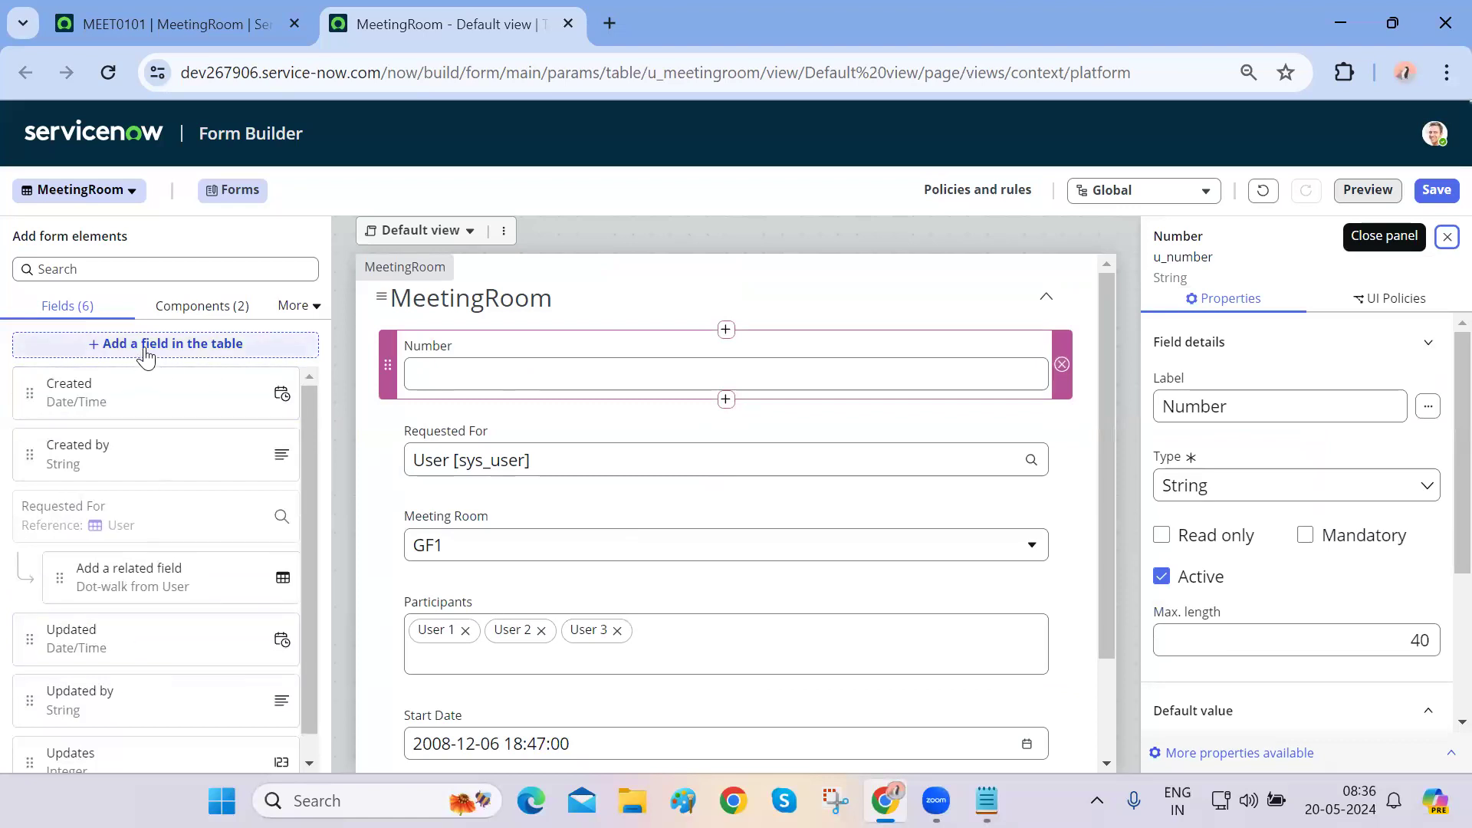
{"action": "left_click", "coordinate": [1437, 191]}
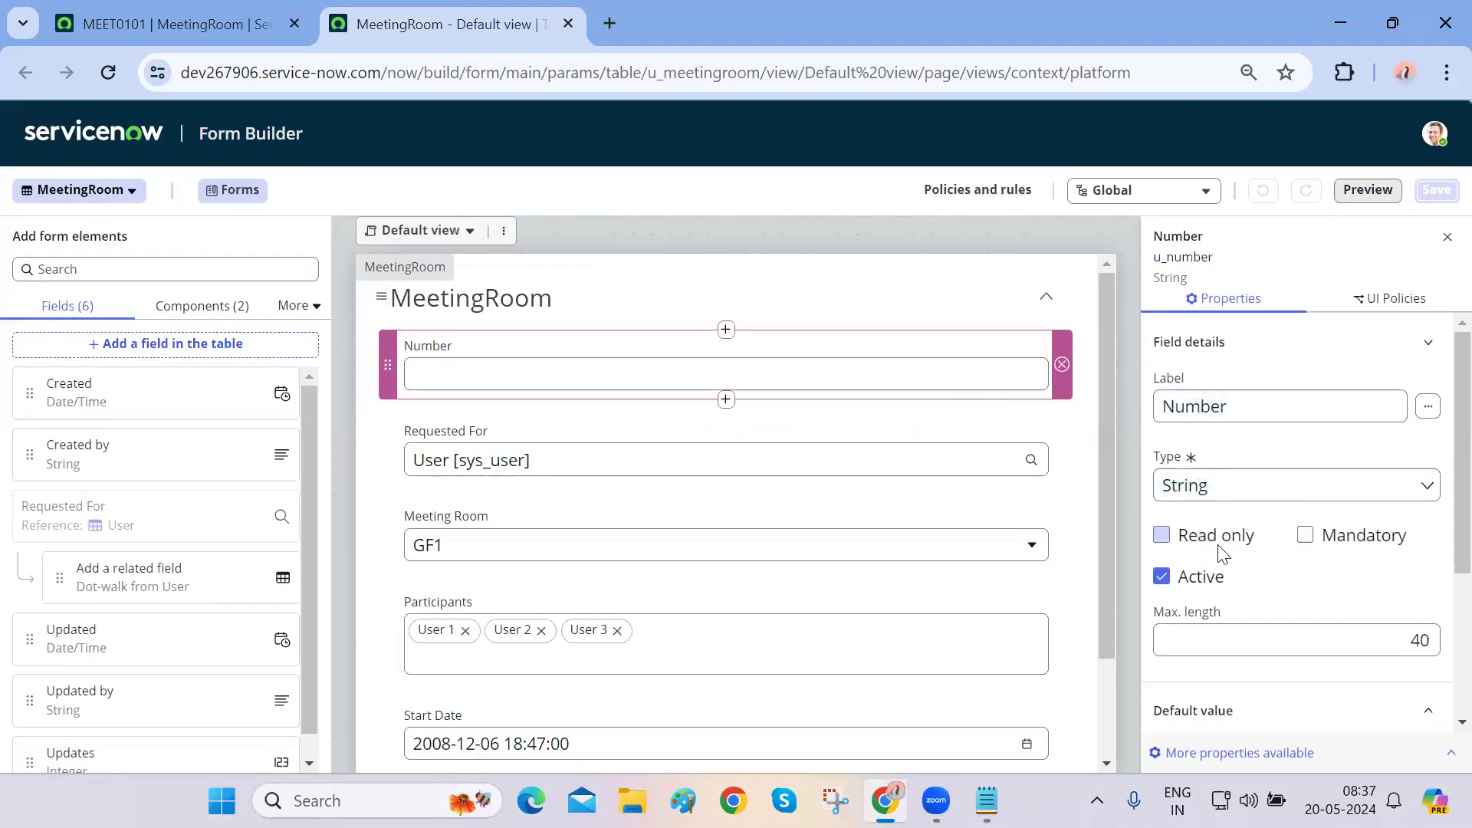
- Review the Number field's properties and UI policies, and expand the information on its additional properties
{"action": "scroll", "coordinate": [1242, 559], "scroll_direction": "down", "scroll_amount": 3}
{"action": "scroll", "coordinate": [1235, 563], "scroll_direction": "up", "scroll_amount": 3}
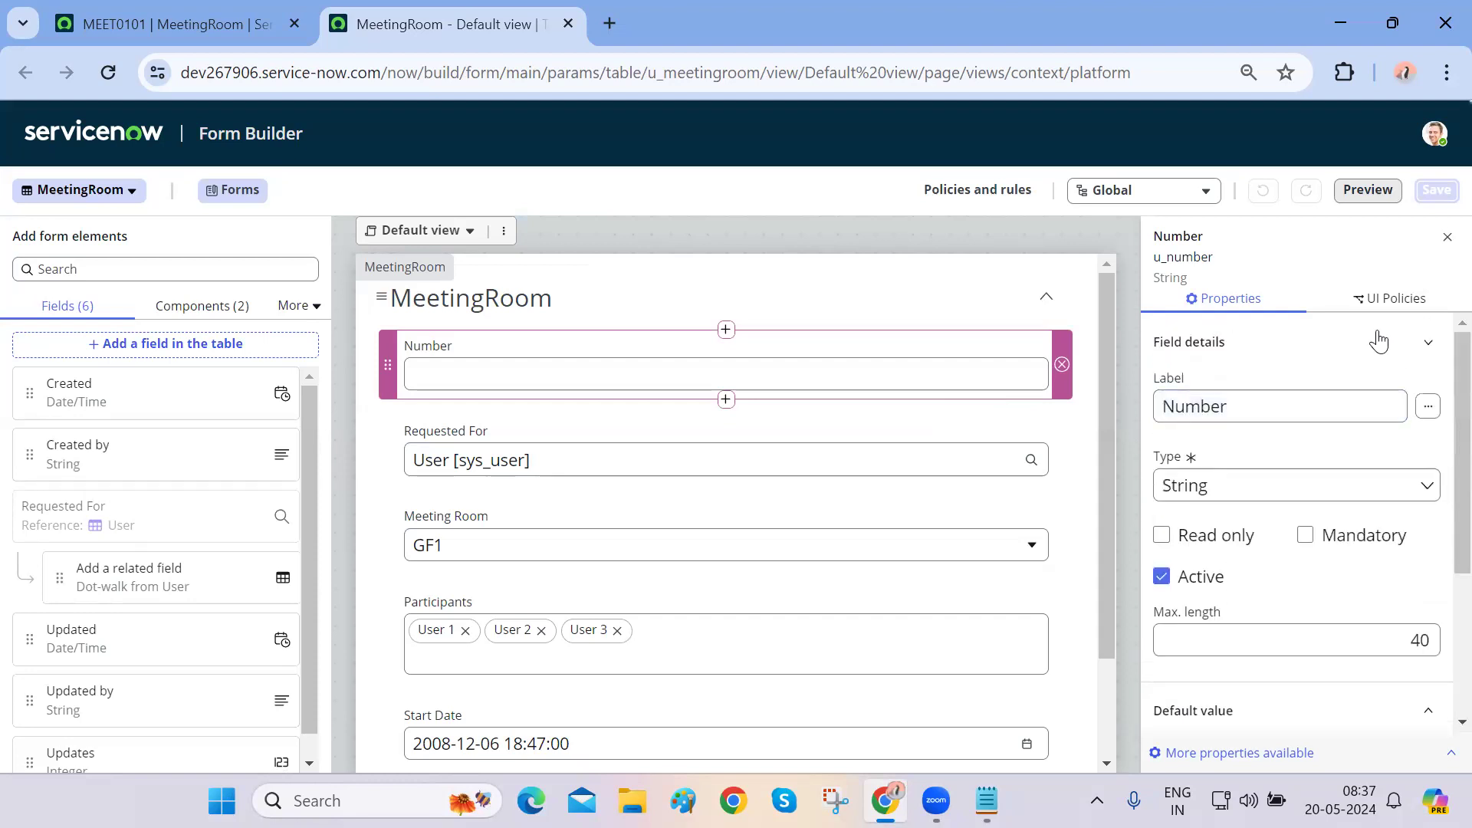
{"action": "left_click", "coordinate": [1399, 299]}
{"action": "left_click", "coordinate": [1223, 303]}
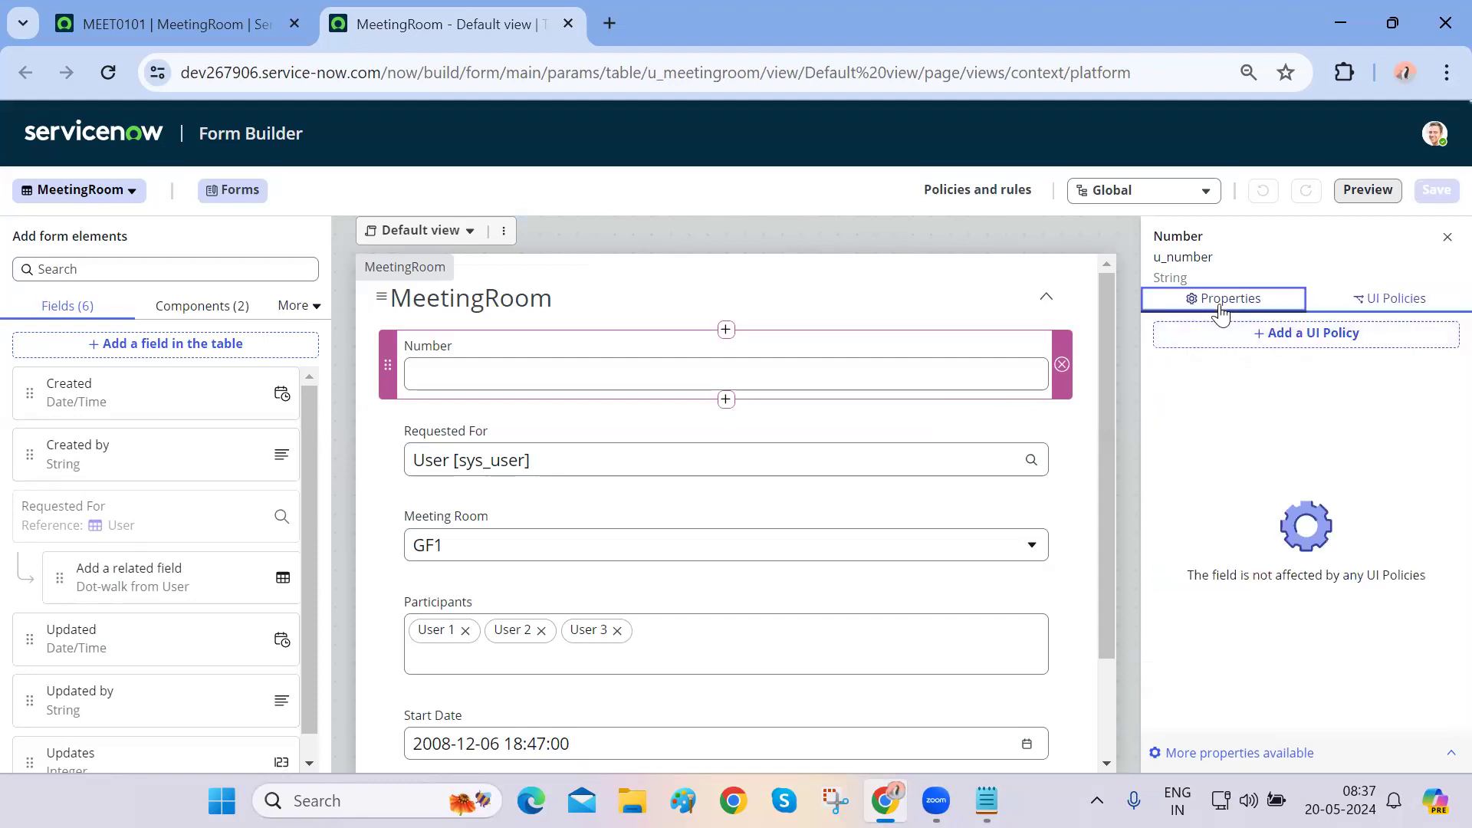
{"action": "scroll", "coordinate": [1294, 633], "scroll_direction": "down", "scroll_amount": 3}
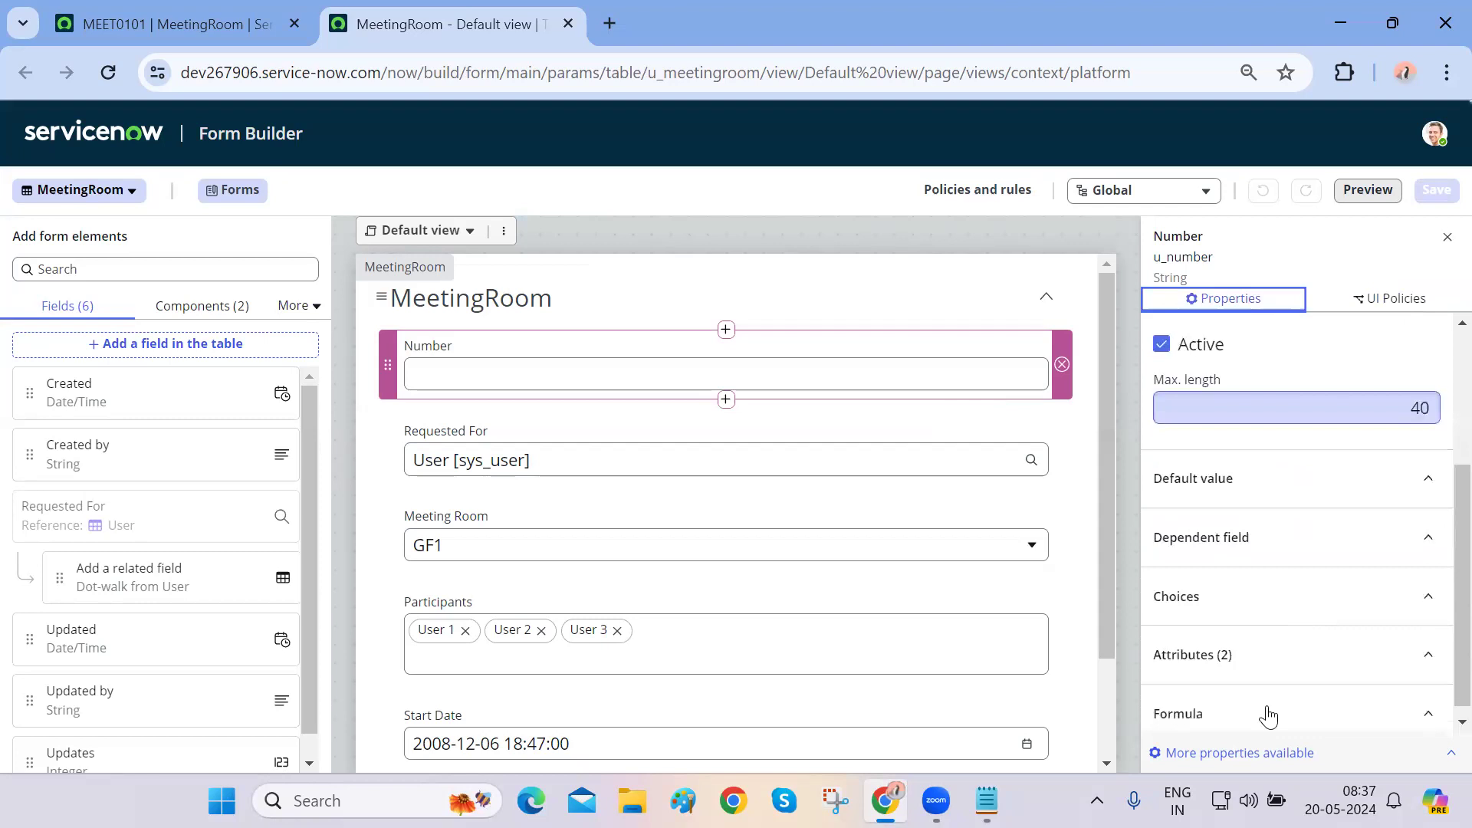
{"action": "left_click", "coordinate": [1227, 752]}
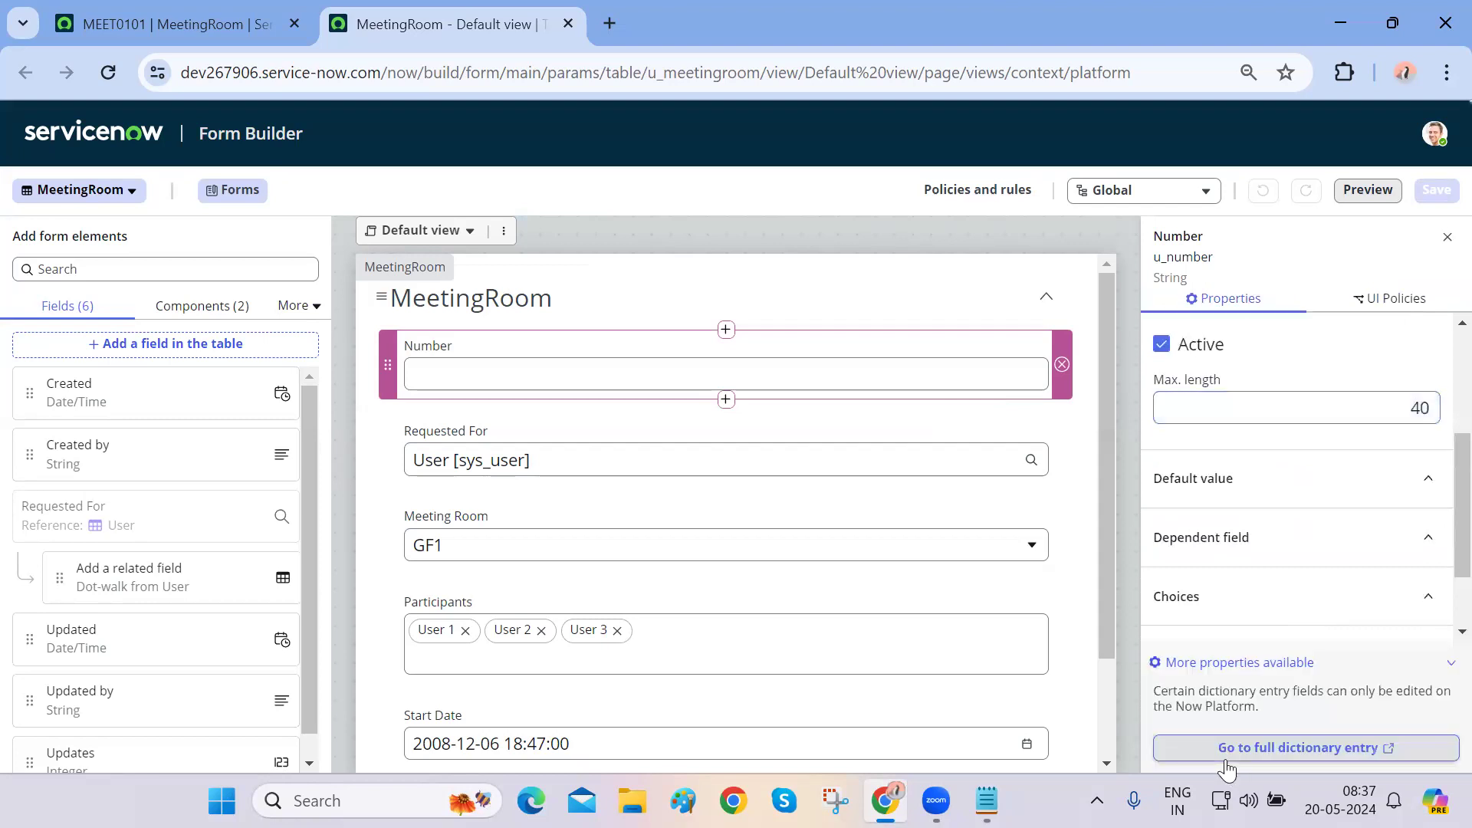
- Open the Number field's full dictionary entry, examine its column name and settings, and close it
{"action": "left_click", "coordinate": [1334, 748]}
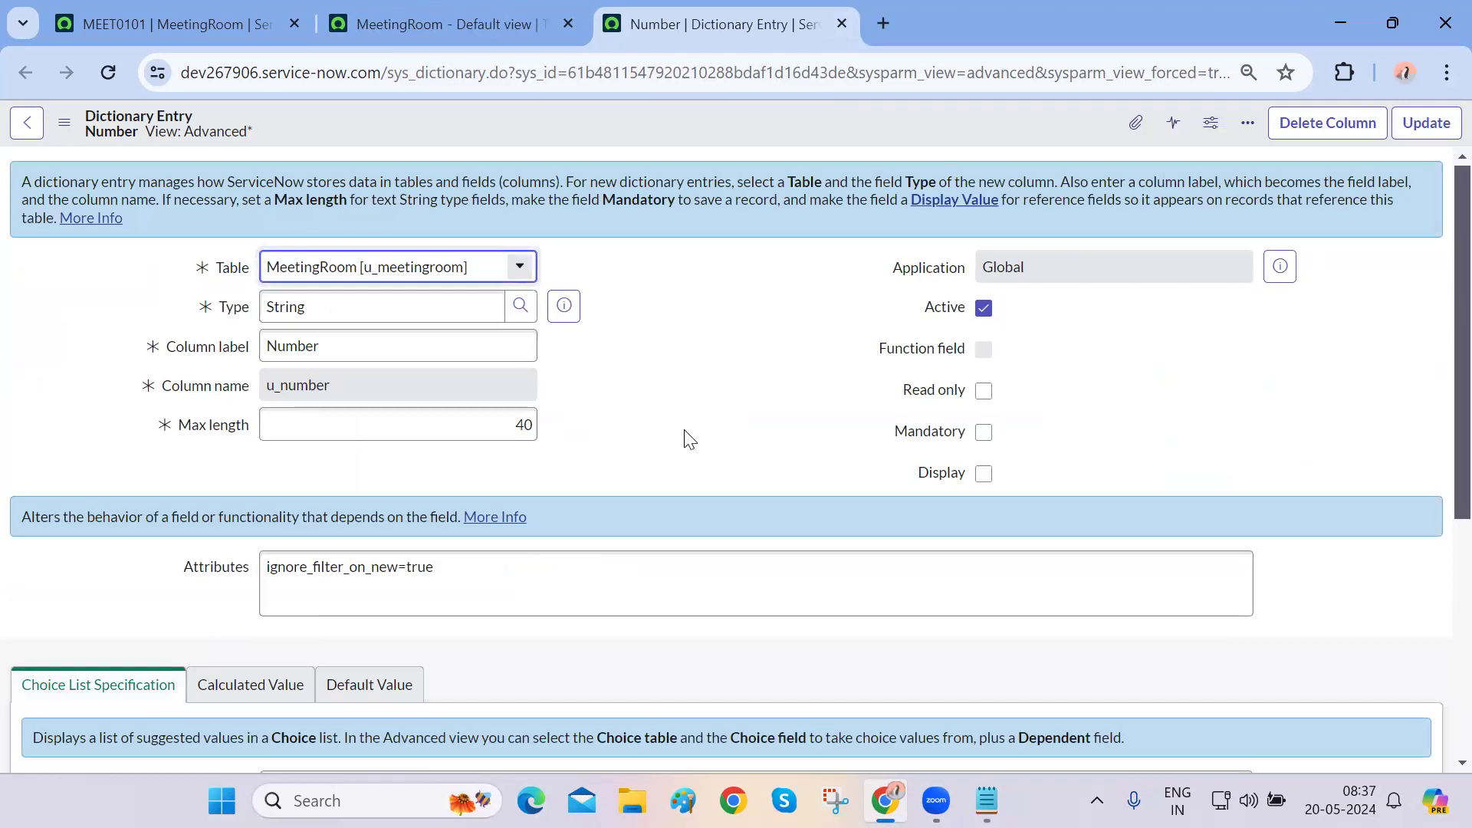
{"action": "scroll", "coordinate": [684, 430], "scroll_direction": "down", "scroll_amount": 5}
{"action": "scroll", "coordinate": [684, 429], "scroll_direction": "up", "scroll_amount": 5}
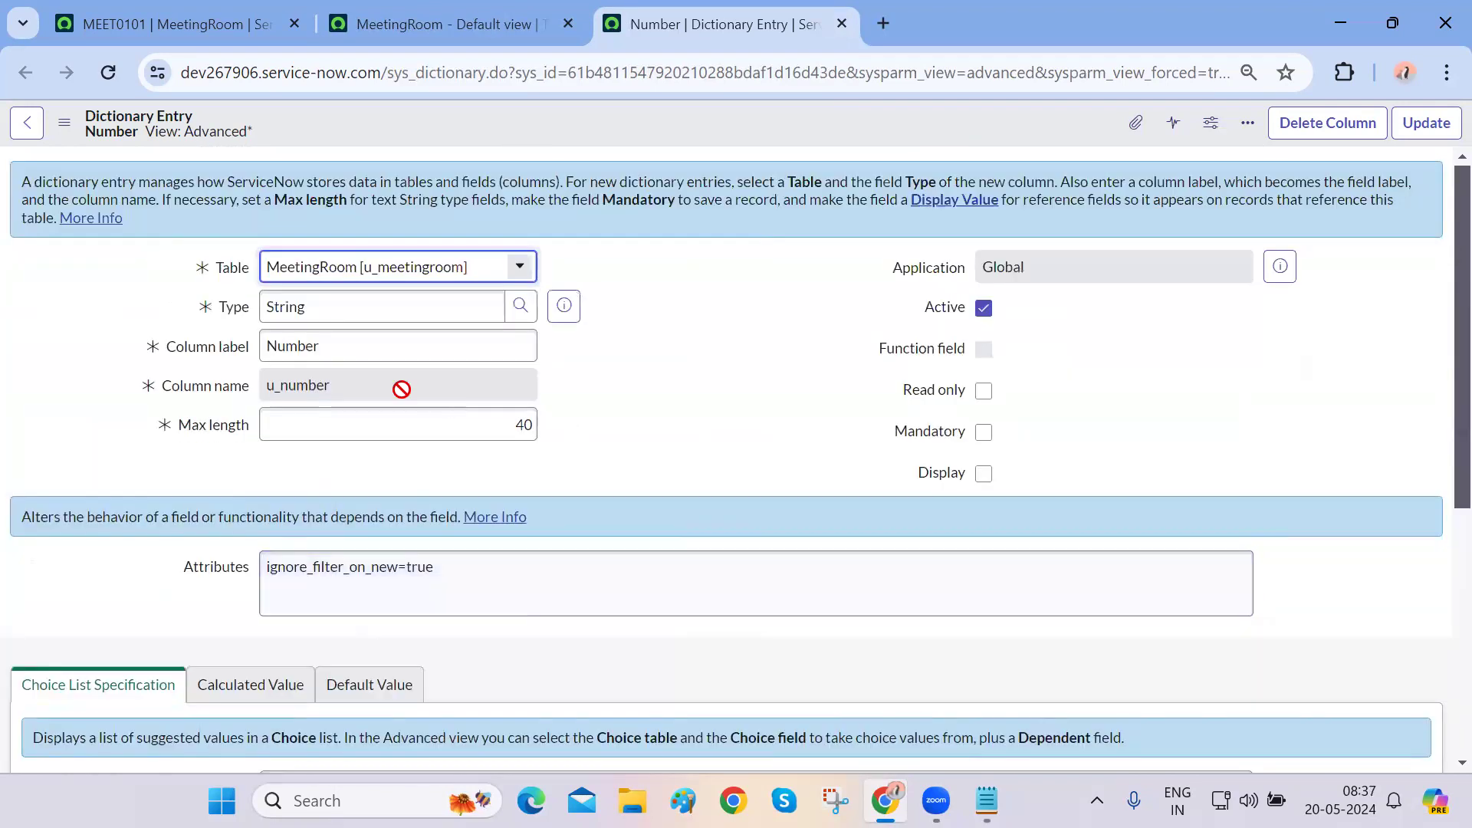
{"action": "double_click", "coordinate": [354, 384]}
{"action": "left_click", "coordinate": [588, 469]}
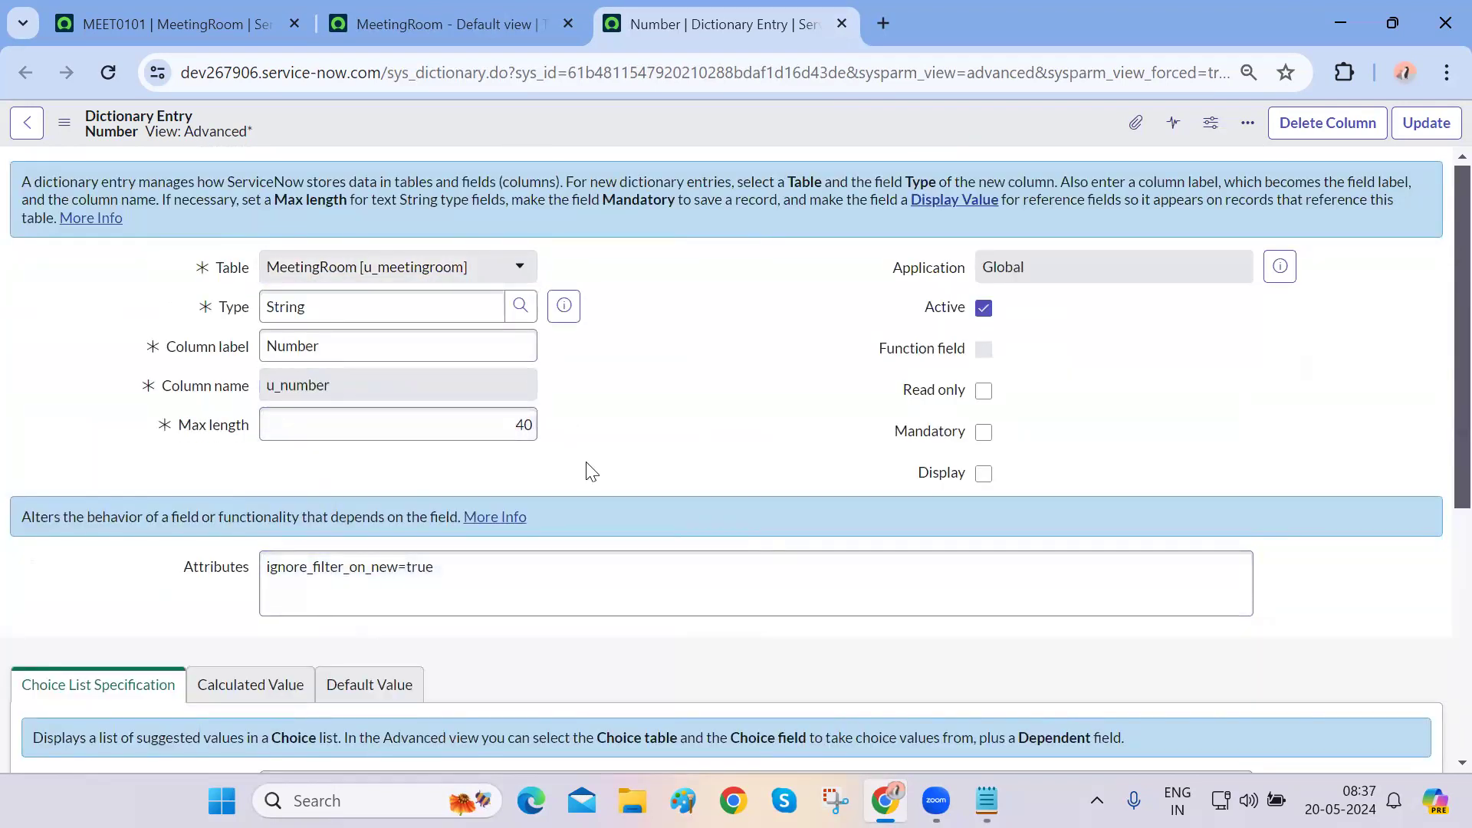
{"action": "scroll", "coordinate": [590, 470], "scroll_direction": "down", "scroll_amount": 5}
{"action": "key", "text": "ctrl+w"}
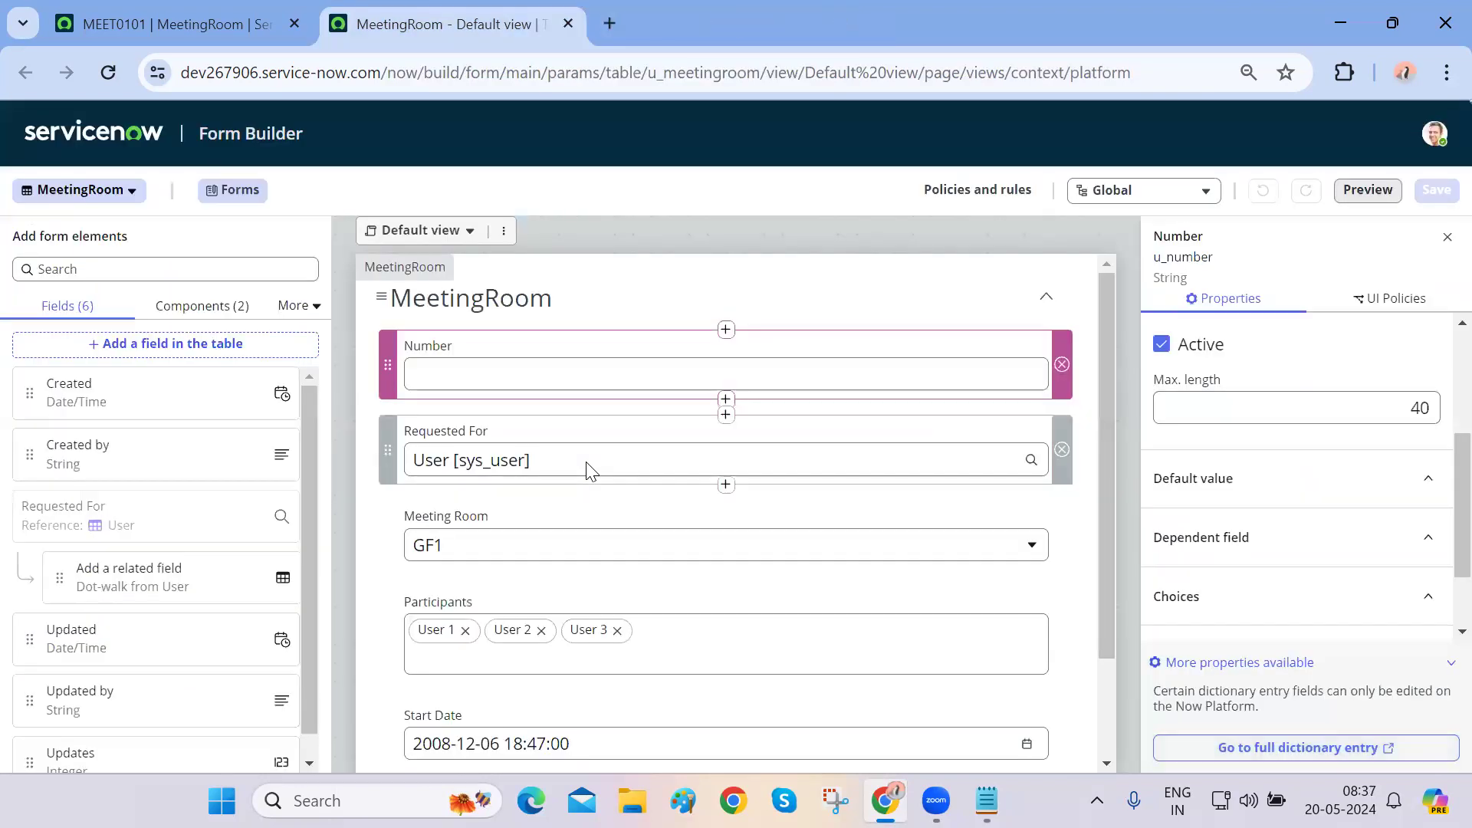
- Select the Meeting Room field in the form and open its full dictionary entry to examine the settings
{"action": "left_click", "coordinate": [418, 512]}
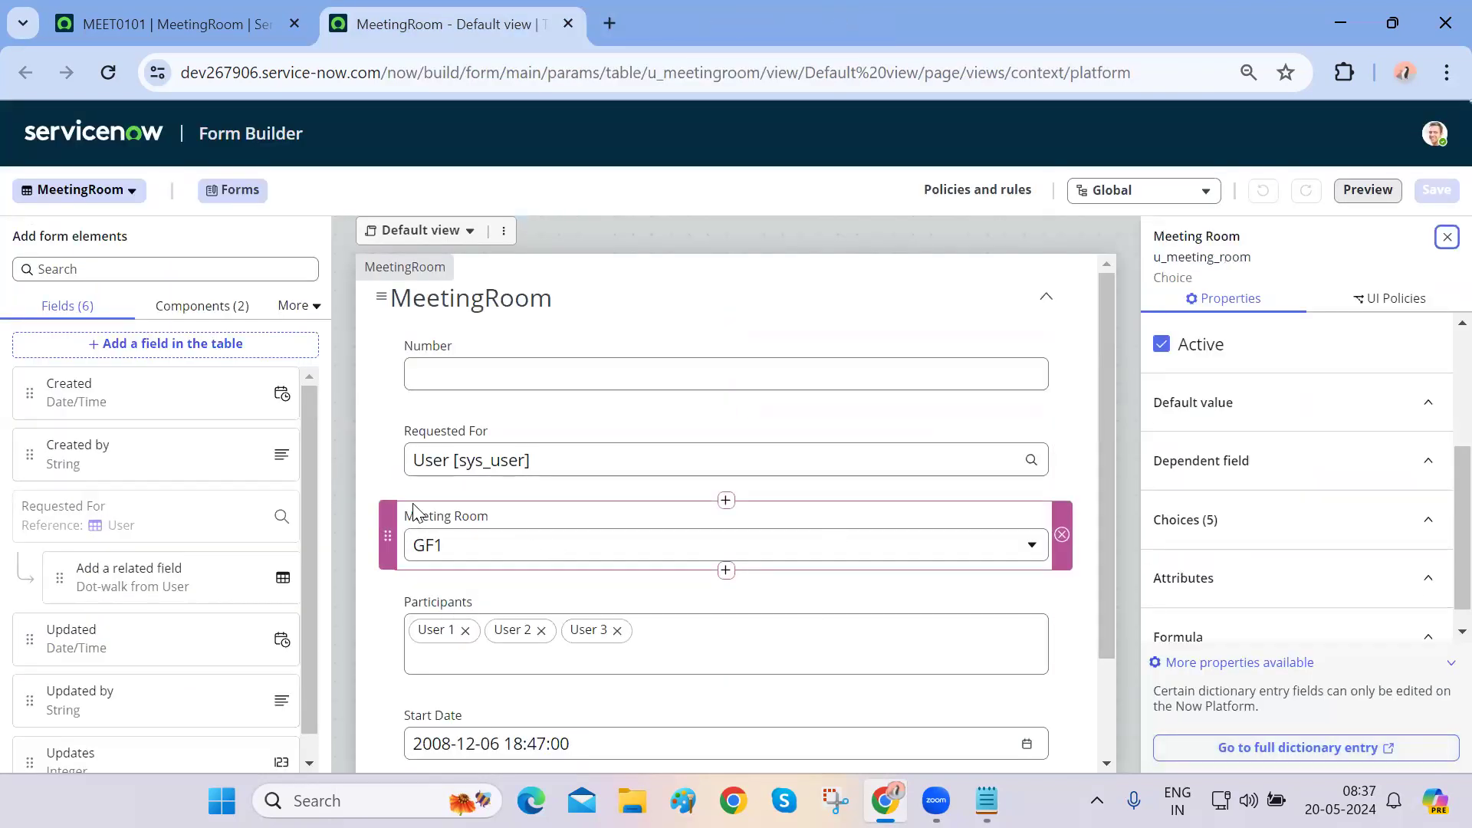
{"action": "left_click", "coordinate": [1248, 744]}
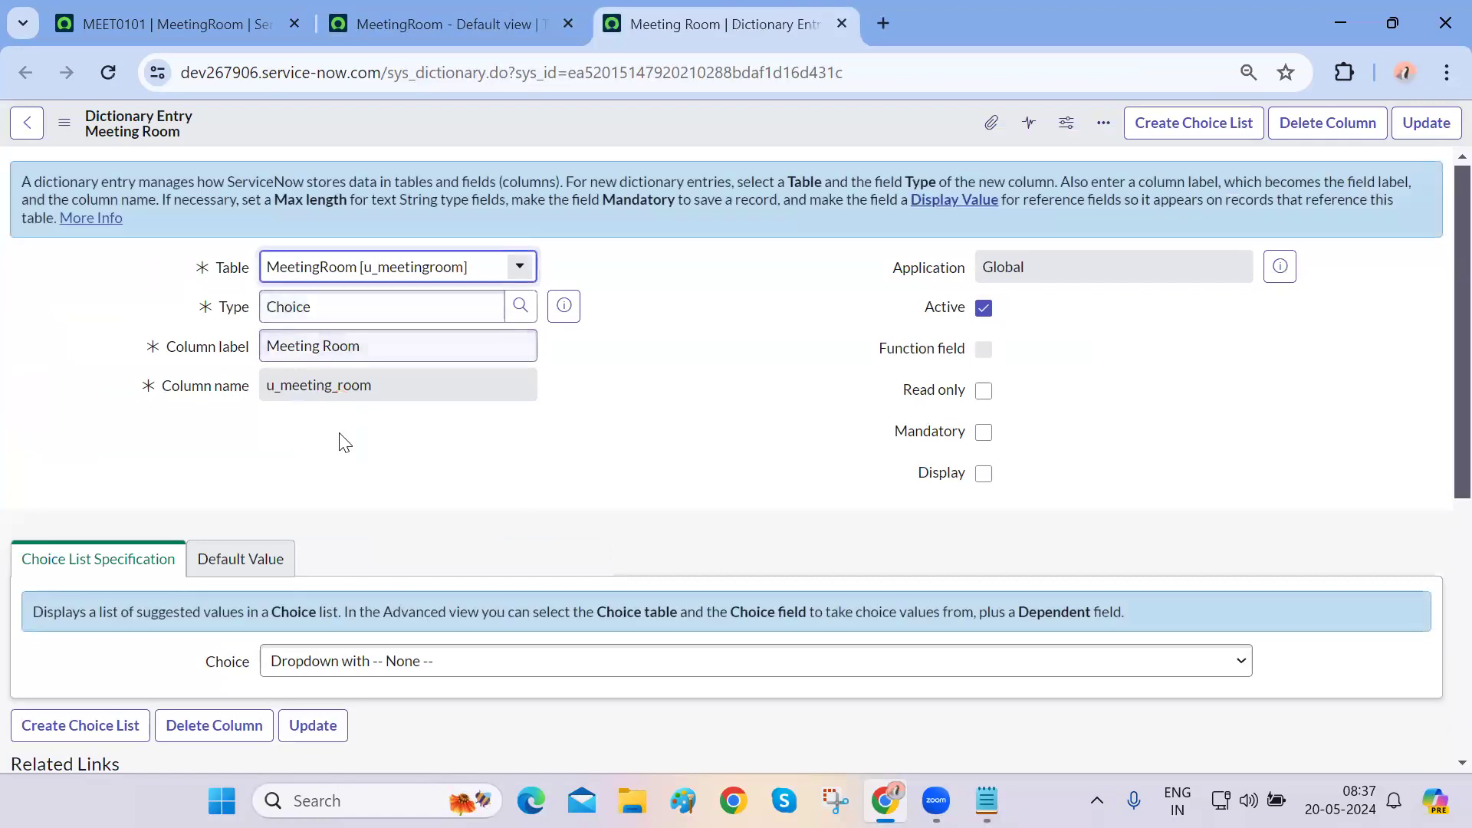
{"action": "scroll", "coordinate": [339, 432], "scroll_direction": "down", "scroll_amount": 4}
{"action": "scroll", "coordinate": [339, 432], "scroll_direction": "up", "scroll_amount": 4}
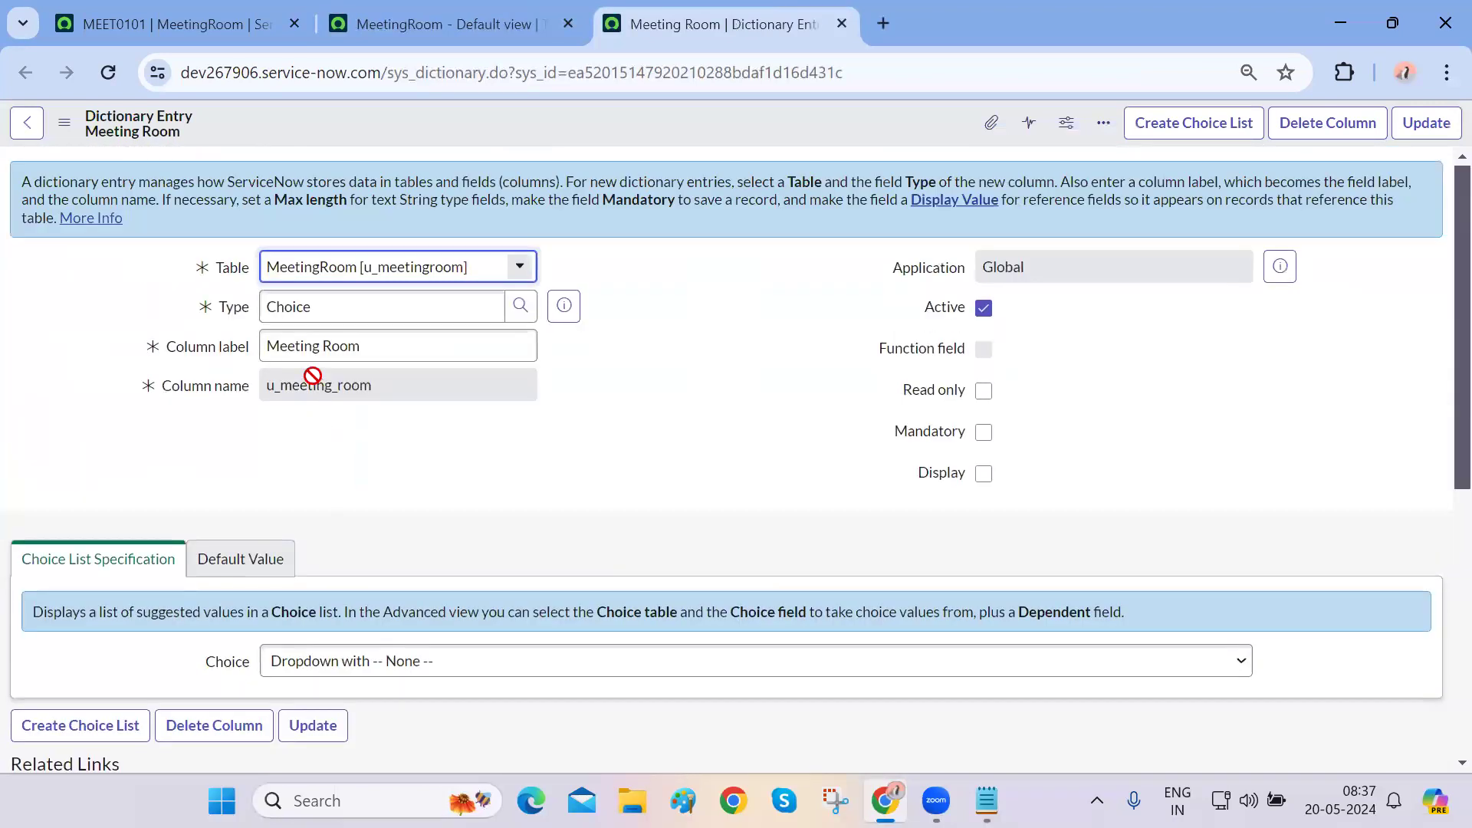
- Examine the Meeting Room field's column label and its list of choices, and close the dictionary entry and Form Builder
{"action": "triple_click", "coordinate": [309, 347]}
{"action": "left_click", "coordinate": [319, 457]}
{"action": "scroll", "coordinate": [320, 460], "scroll_direction": "down", "scroll_amount": 4}
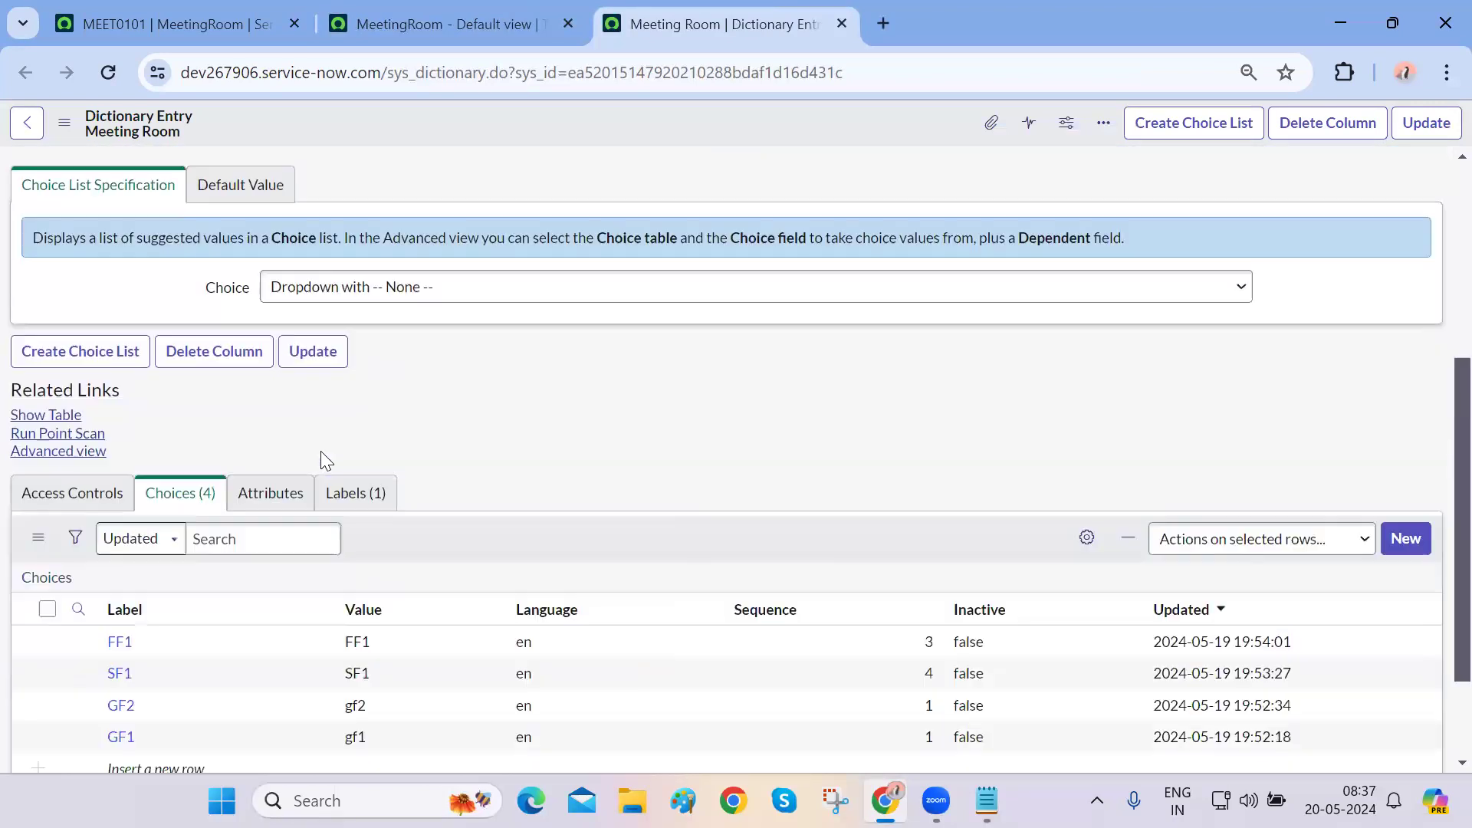
{"action": "scroll", "coordinate": [321, 460], "scroll_direction": "down", "scroll_amount": 2}
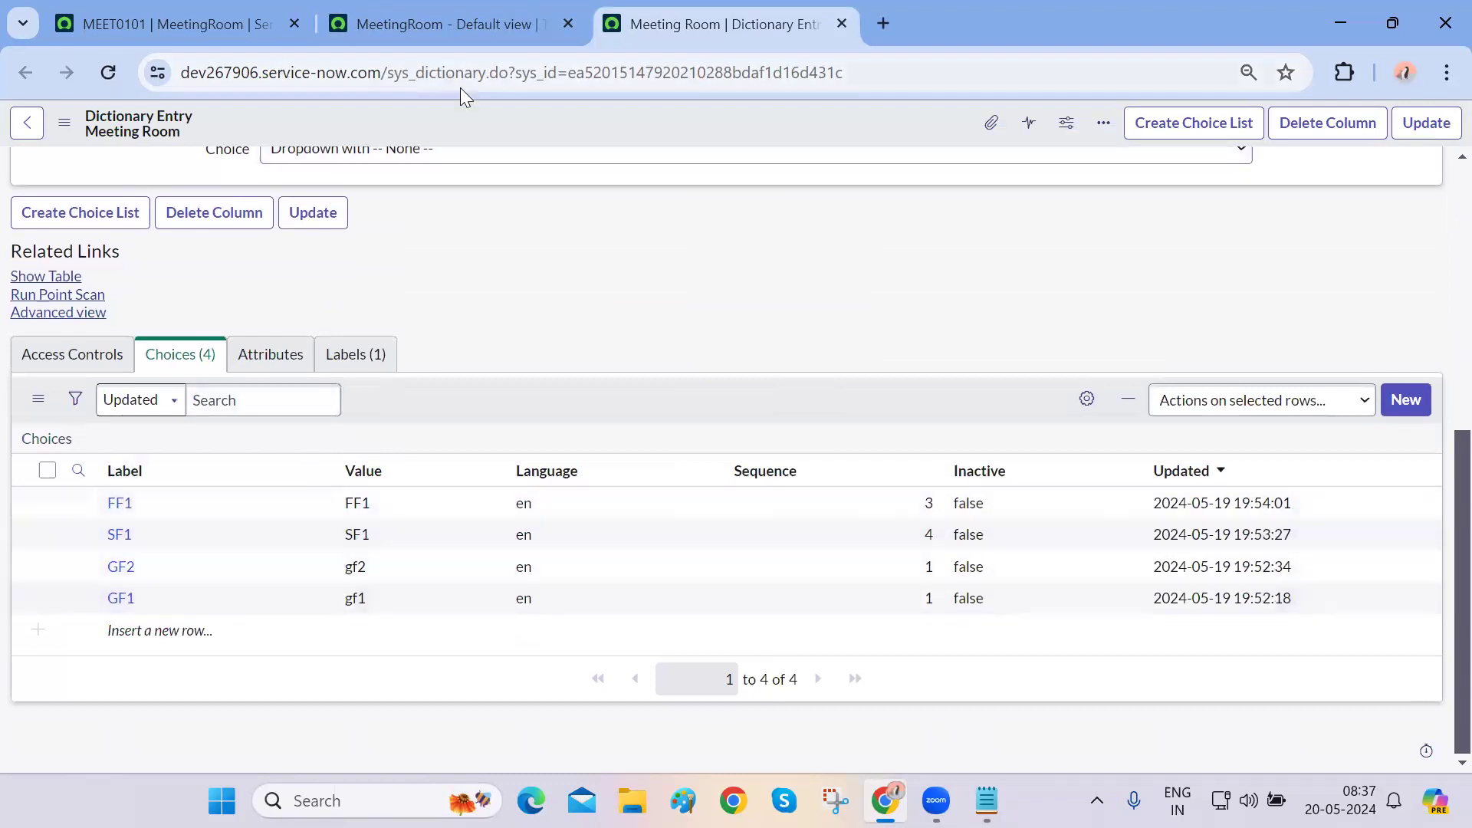
{"action": "key", "text": "ctrl+w"}
{"action": "scroll", "coordinate": [601, 397], "scroll_direction": "down", "scroll_amount": 1}
{"action": "scroll", "coordinate": [600, 397], "scroll_direction": "up", "scroll_amount": 1}
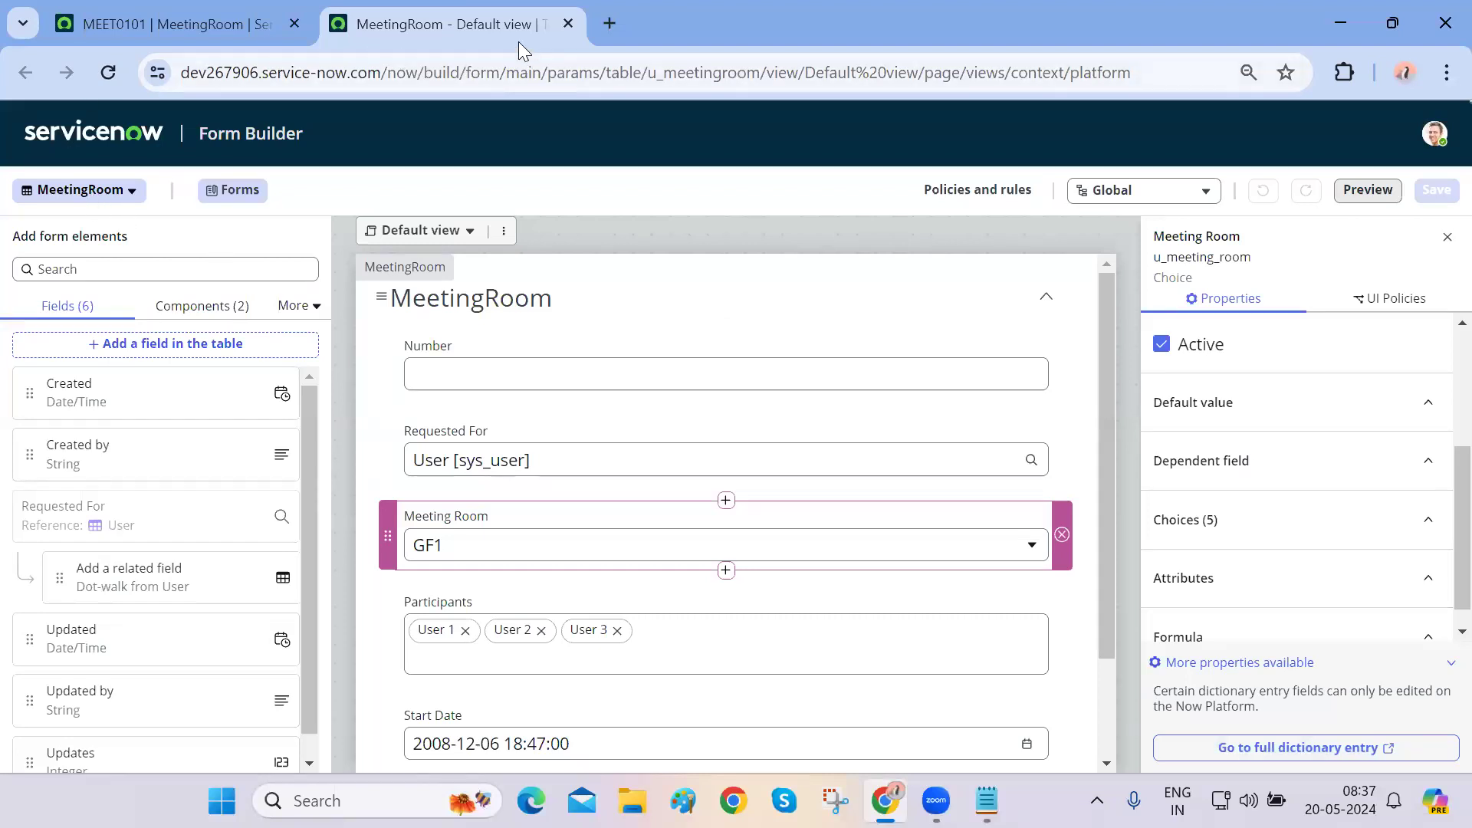
{"action": "key", "text": "ctrl+w"}
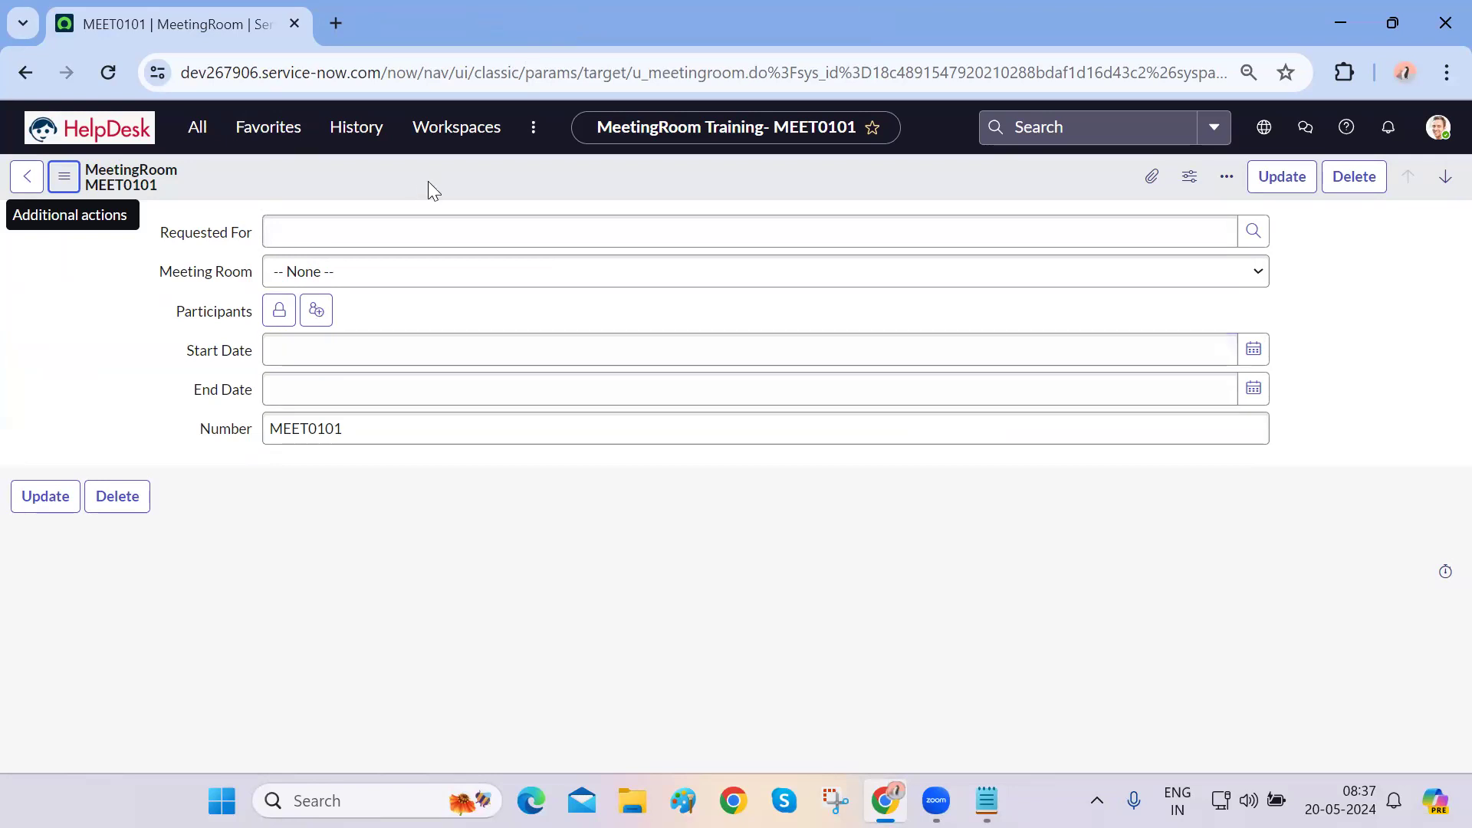
- Fill in record MEET0101 with User 1 as Requested For, GF2 as Meeting Room and one user as participant
{"action": "left_click", "coordinate": [428, 222]}
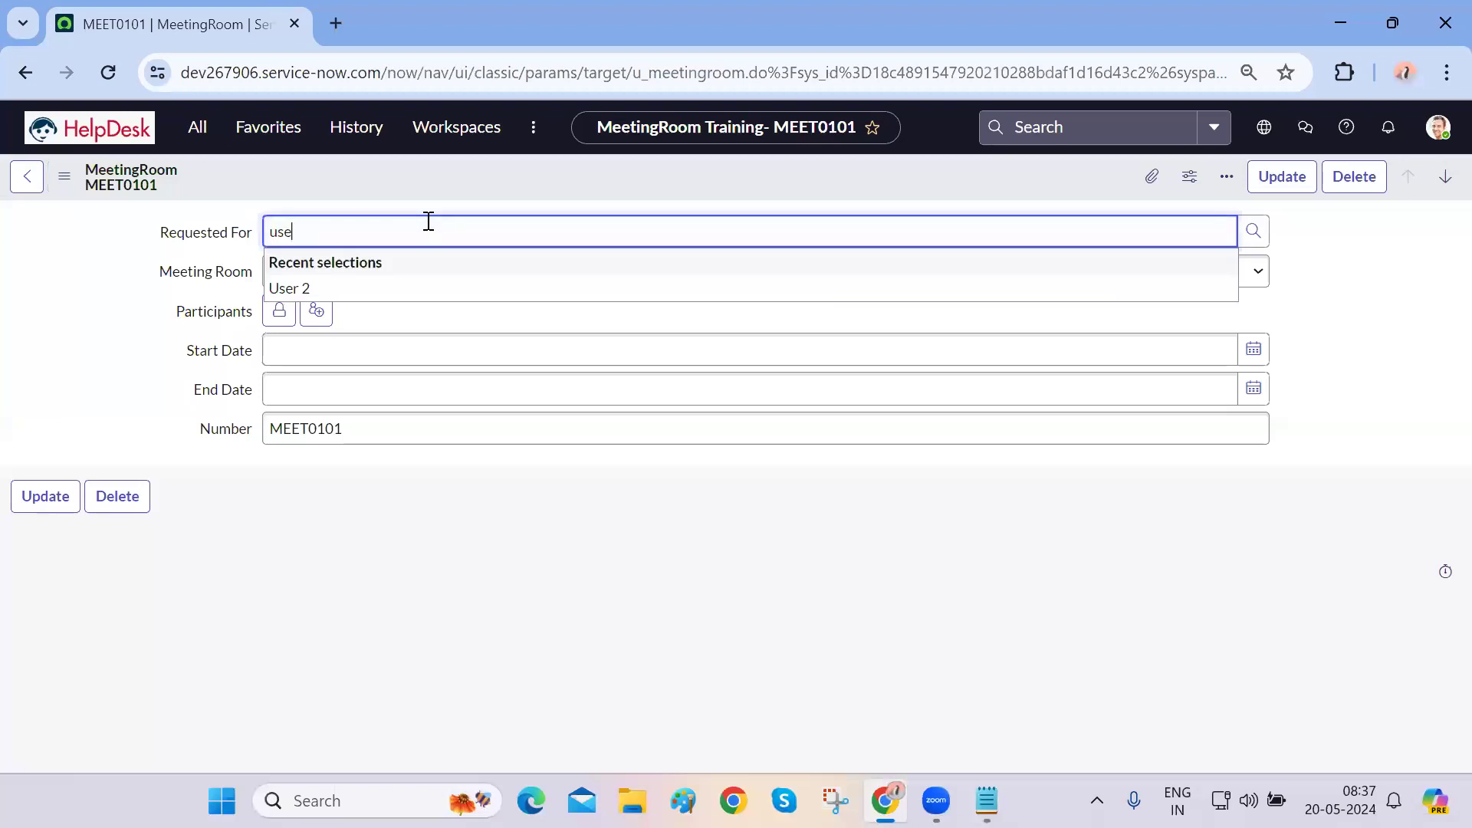
{"action": "type", "text": "use"}
{"action": "left_click", "coordinate": [319, 368]}
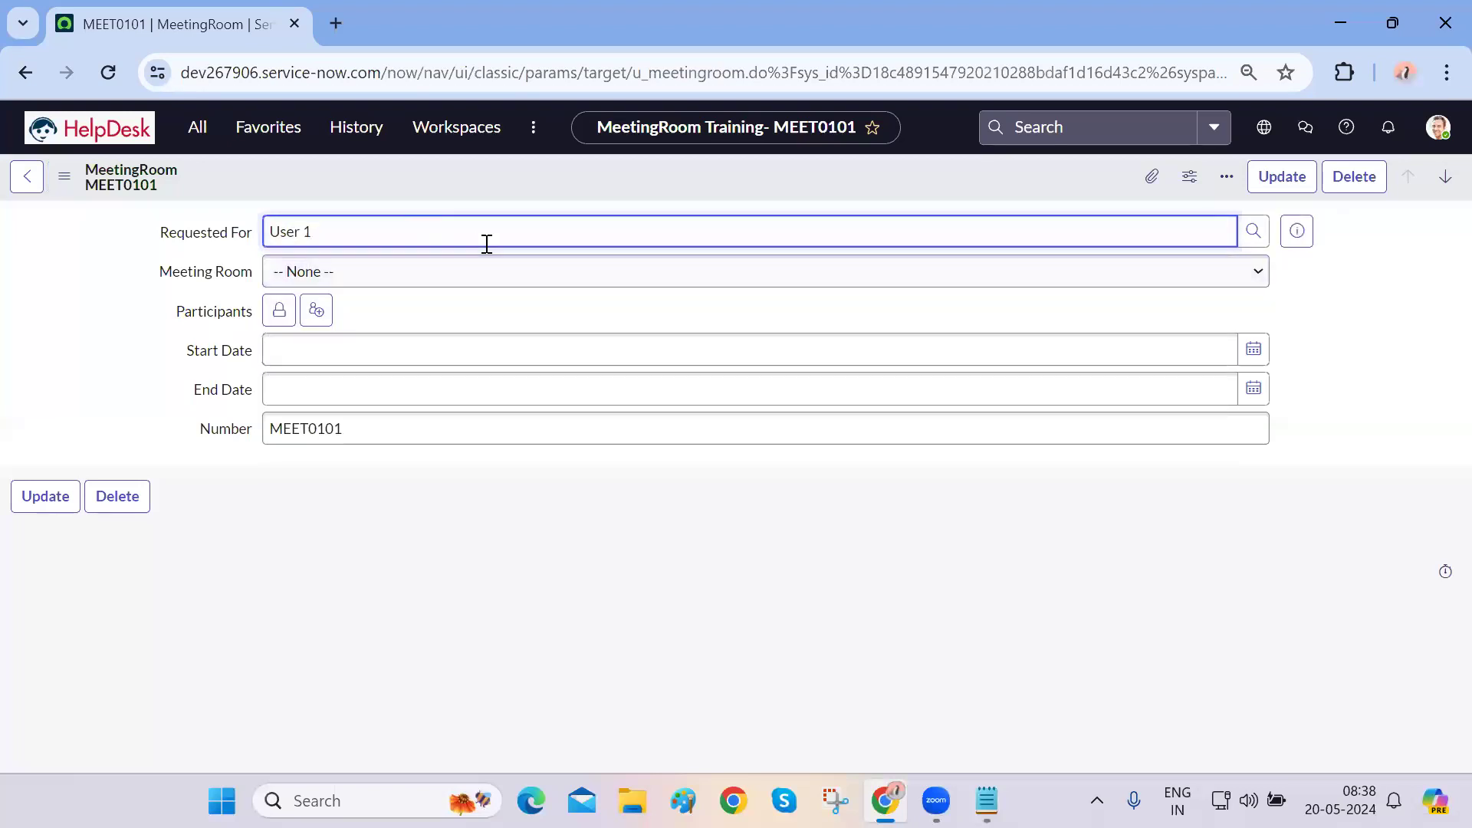
{"action": "left_click", "coordinate": [486, 276]}
{"action": "left_click", "coordinate": [361, 335]}
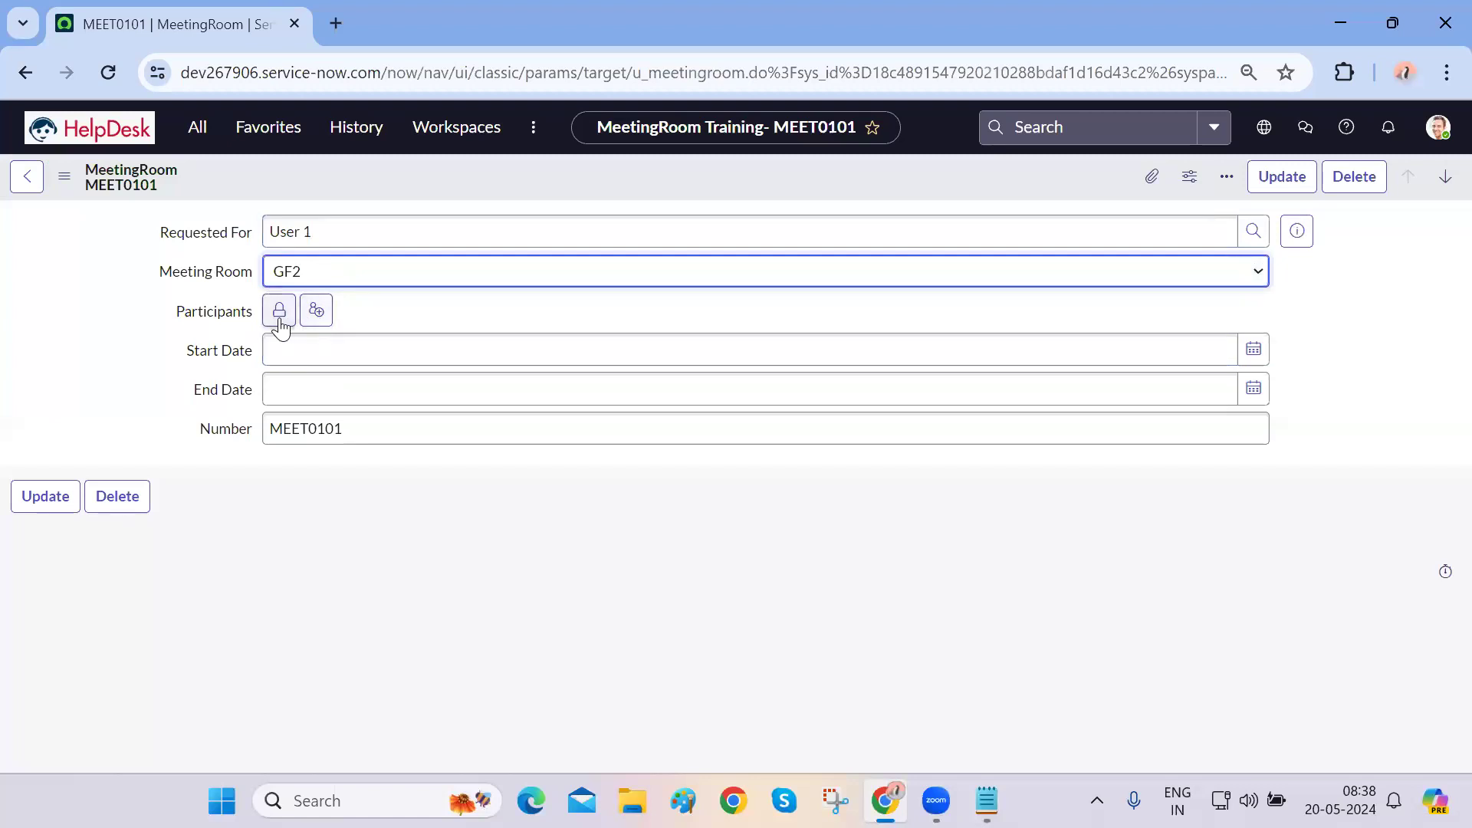
{"action": "left_click", "coordinate": [279, 311]}
{"action": "type", "text": "*"}
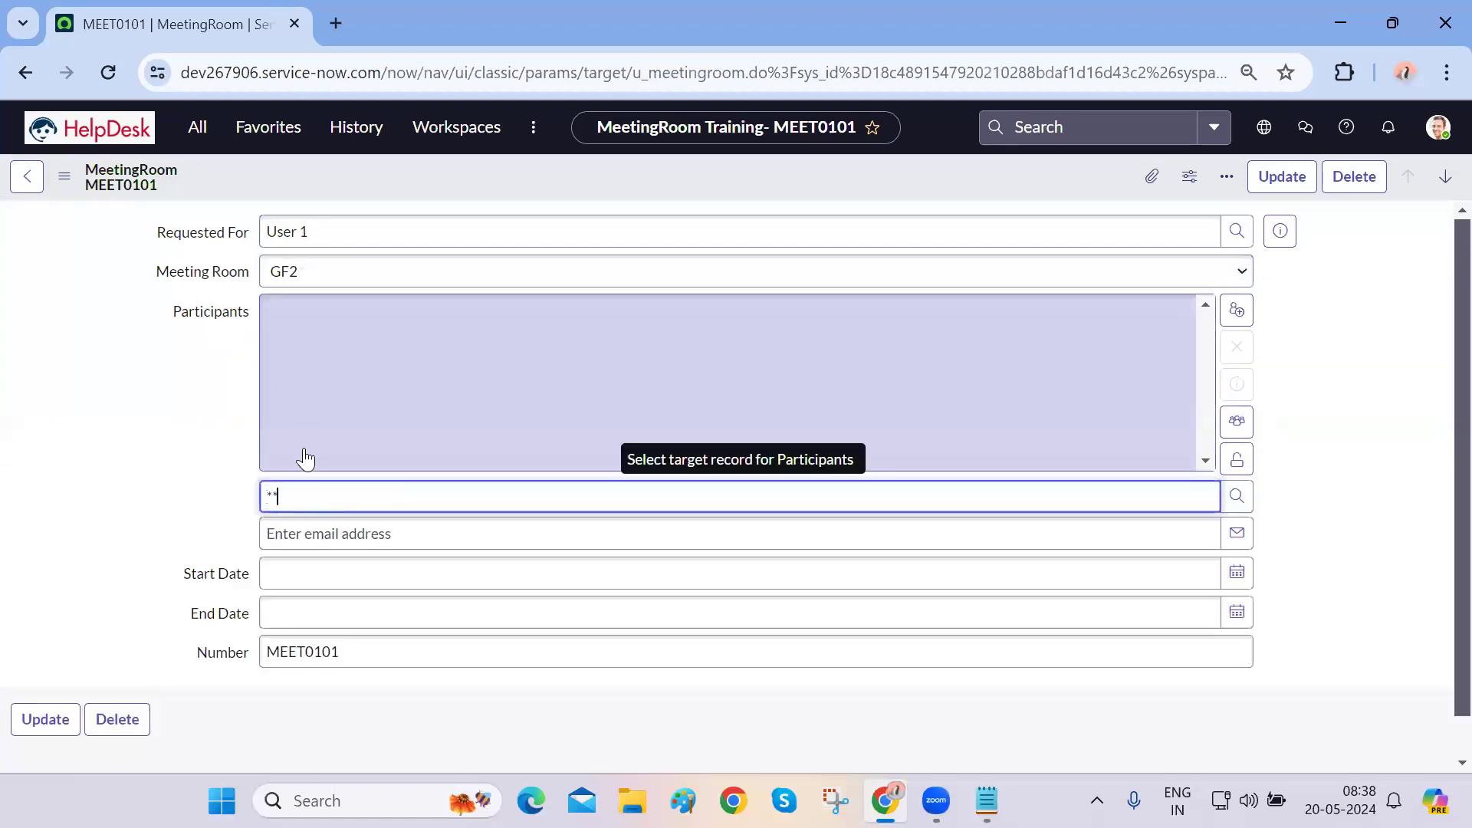
{"action": "left_click", "coordinate": [352, 633]}
{"action": "left_click", "coordinate": [384, 580]}
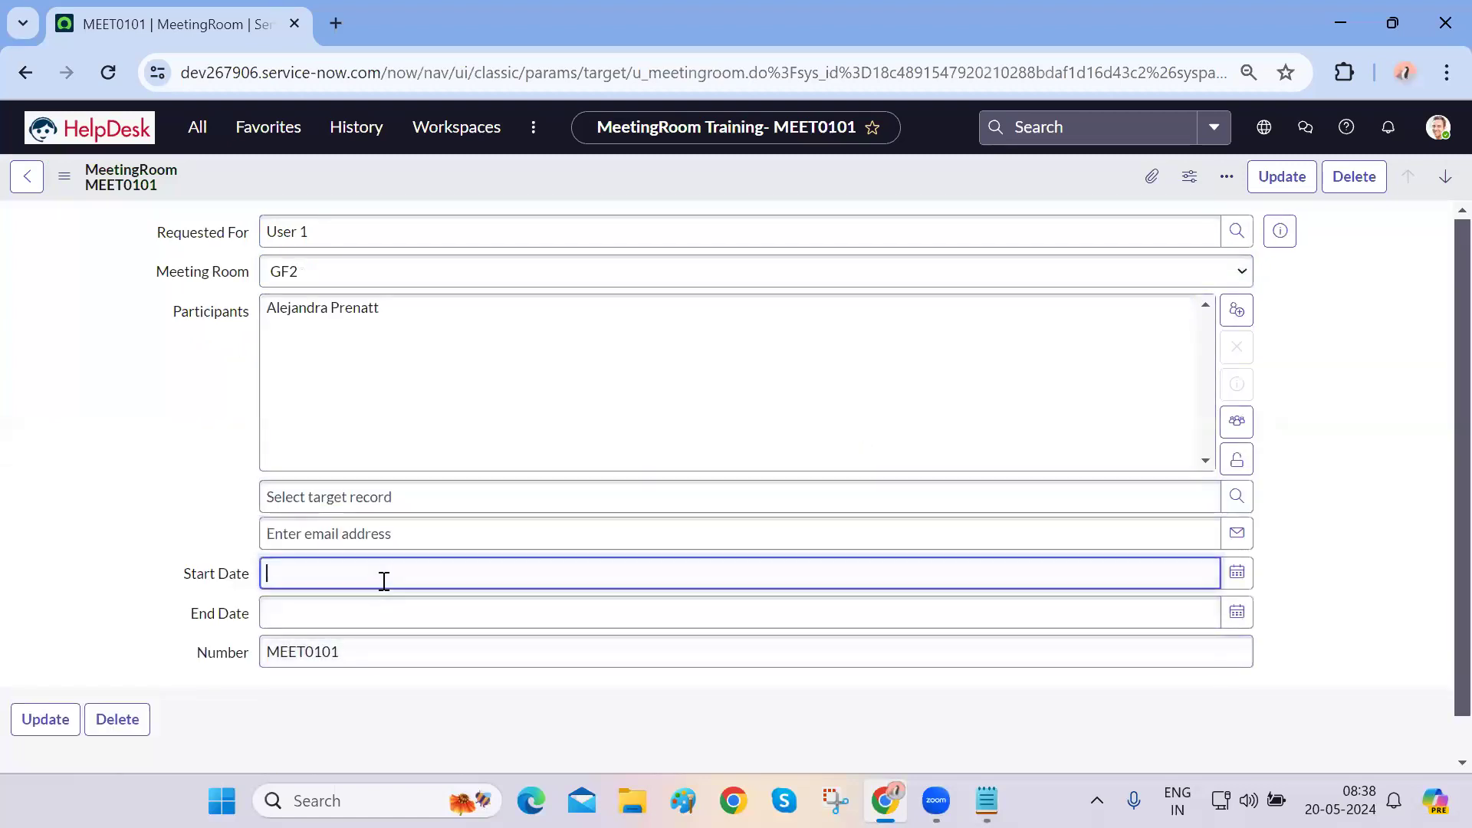
{"action": "left_click", "coordinate": [1236, 573]}
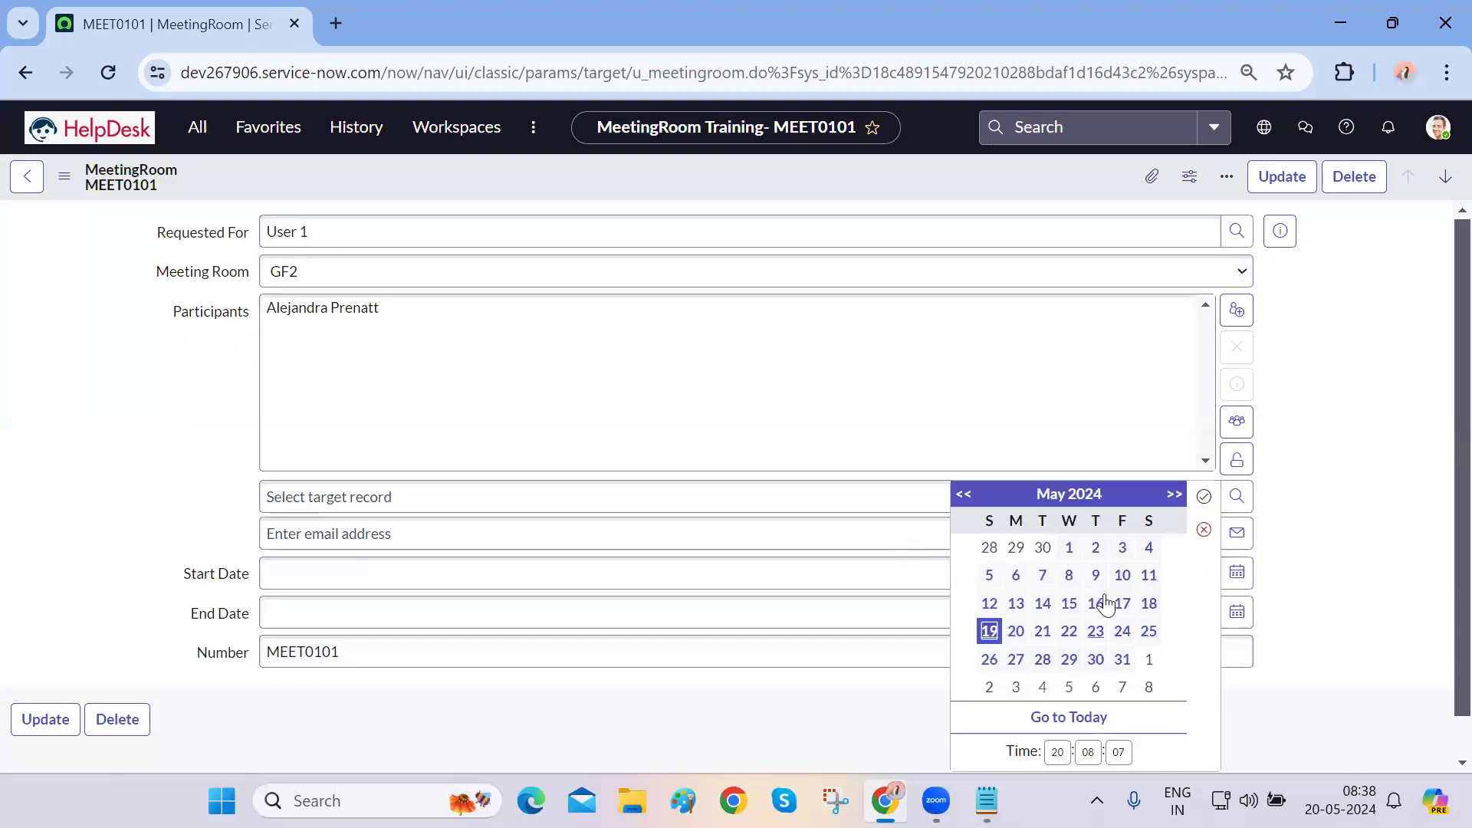
{"action": "left_click", "coordinate": [990, 631]}
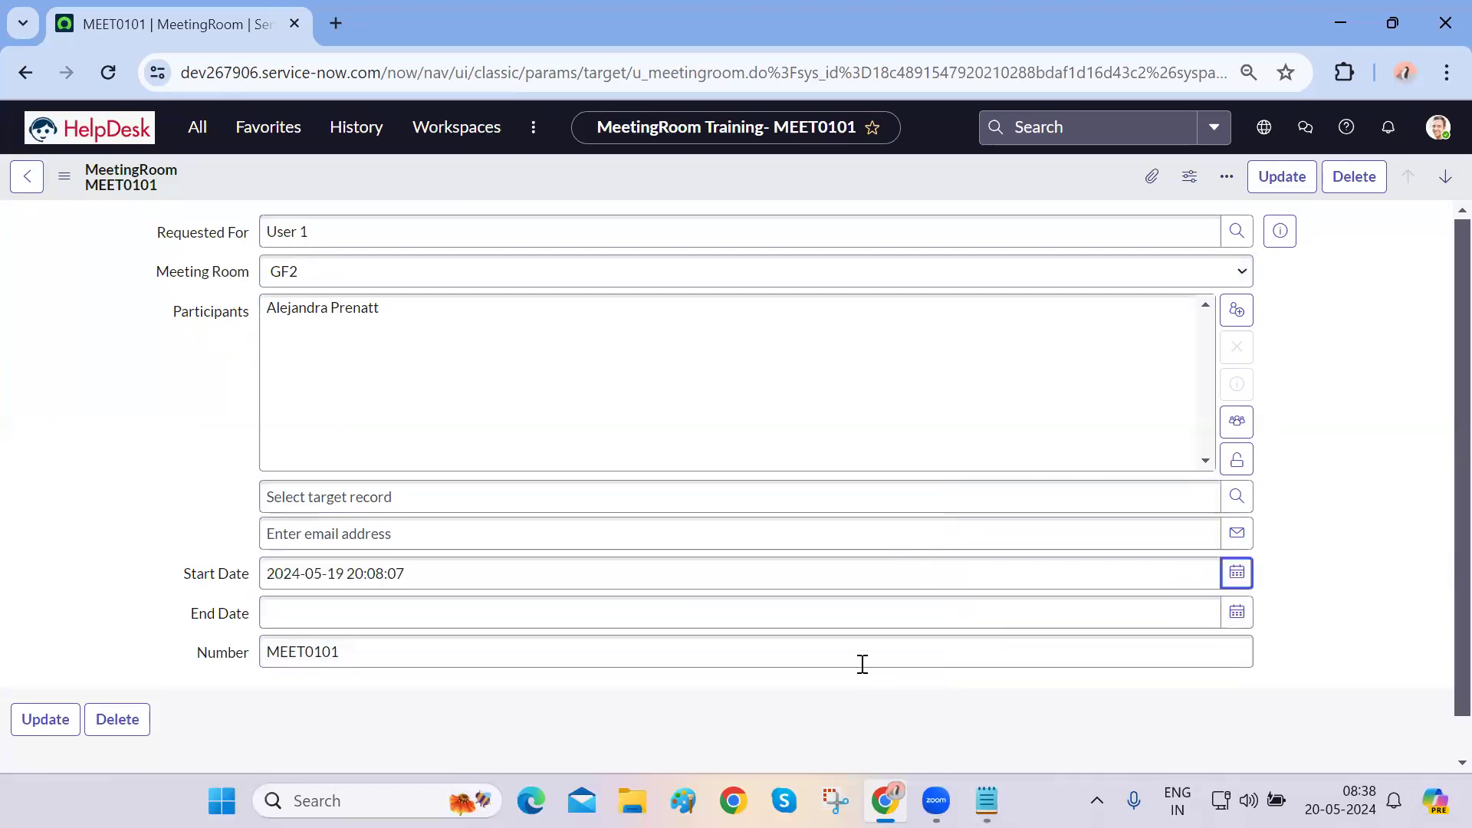
{"action": "left_click", "coordinate": [1237, 612]}
{"action": "left_click", "coordinate": [1121, 576]}
{"action": "left_click", "coordinate": [856, 705]}
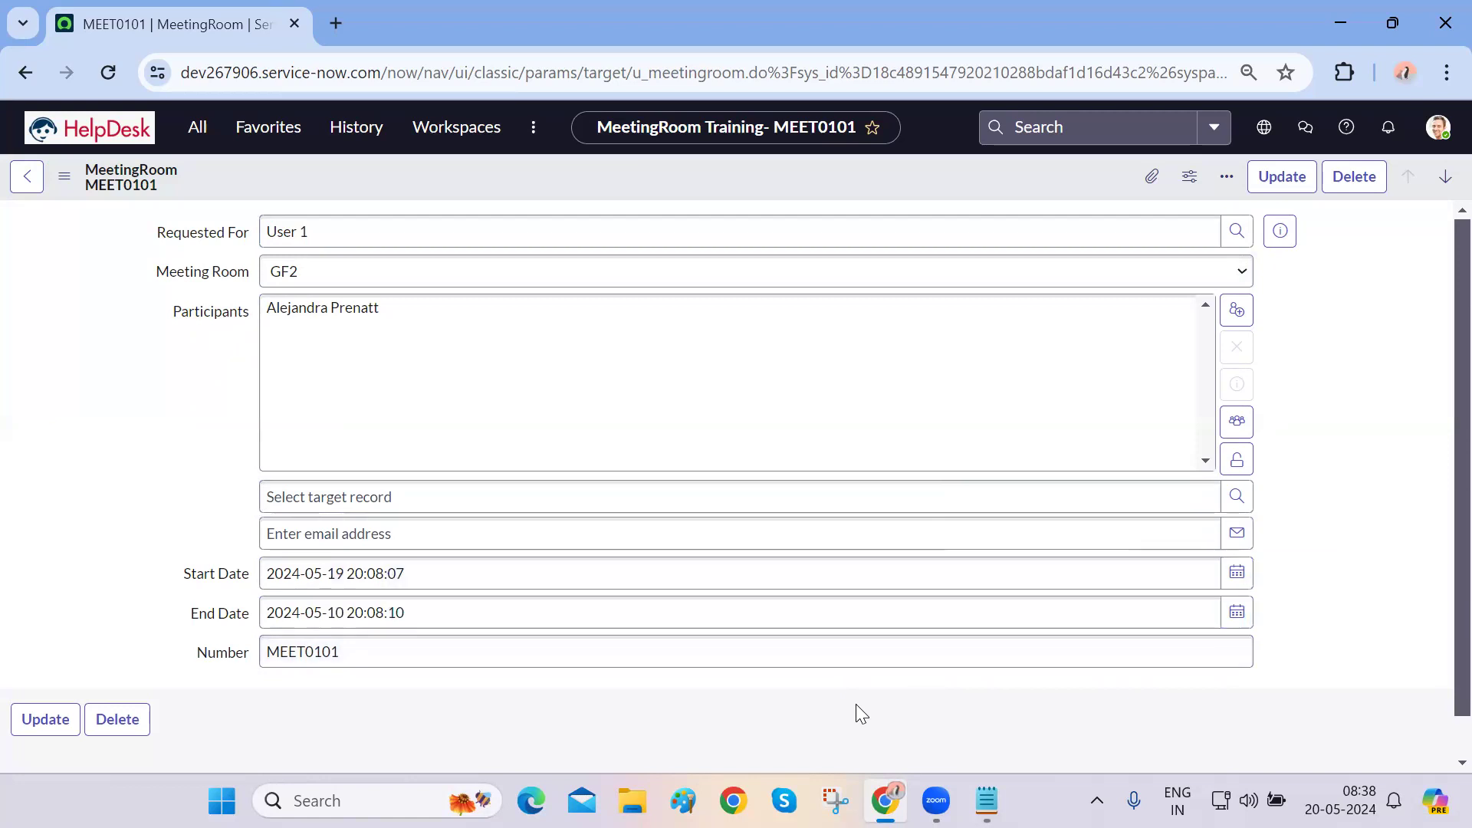
- Compare the Start Date and End Date values in the MEET0101 record
{"action": "left_click", "coordinate": [344, 577]}
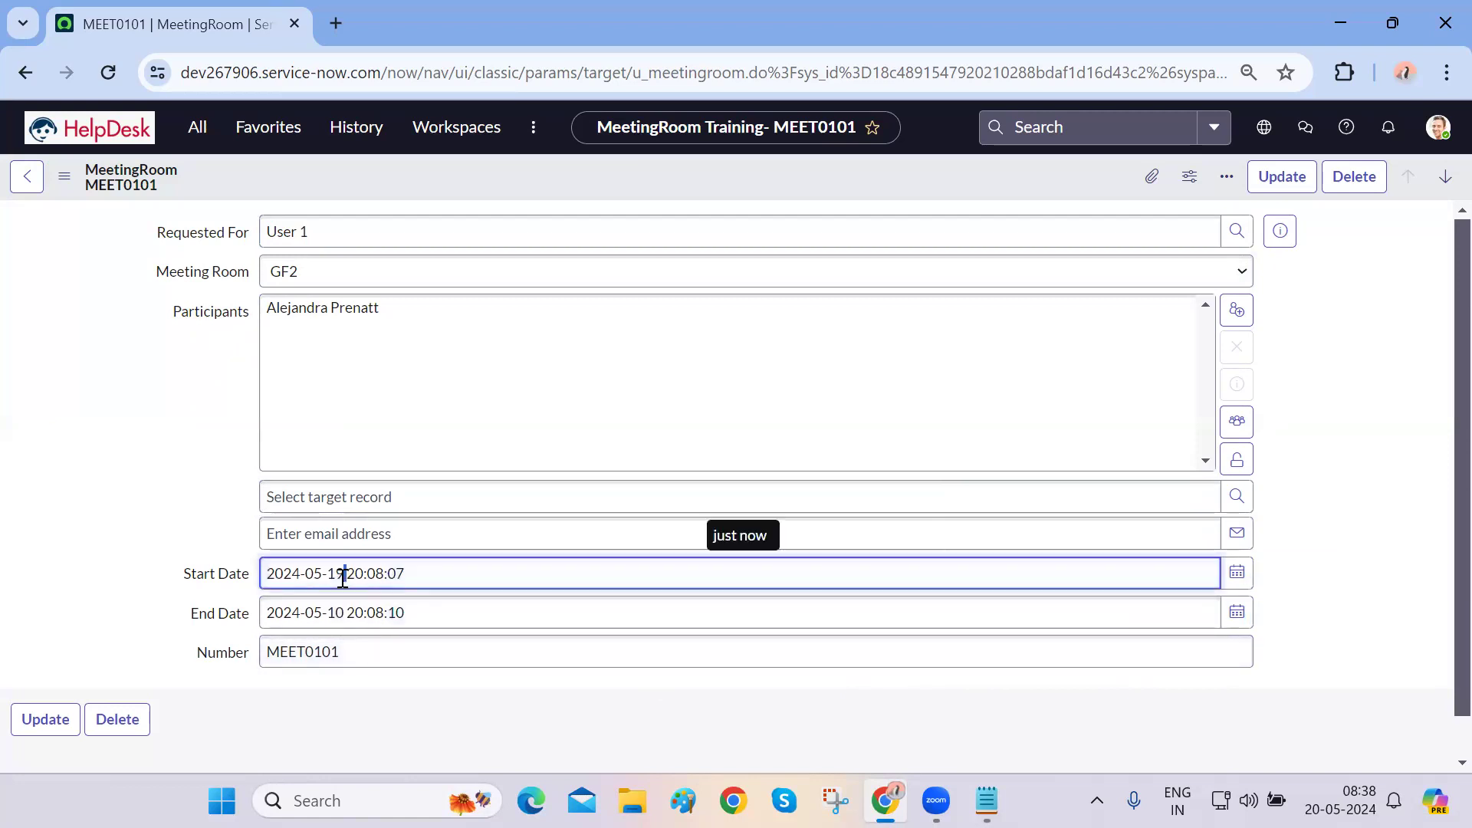
{"action": "double_click", "coordinate": [336, 617]}
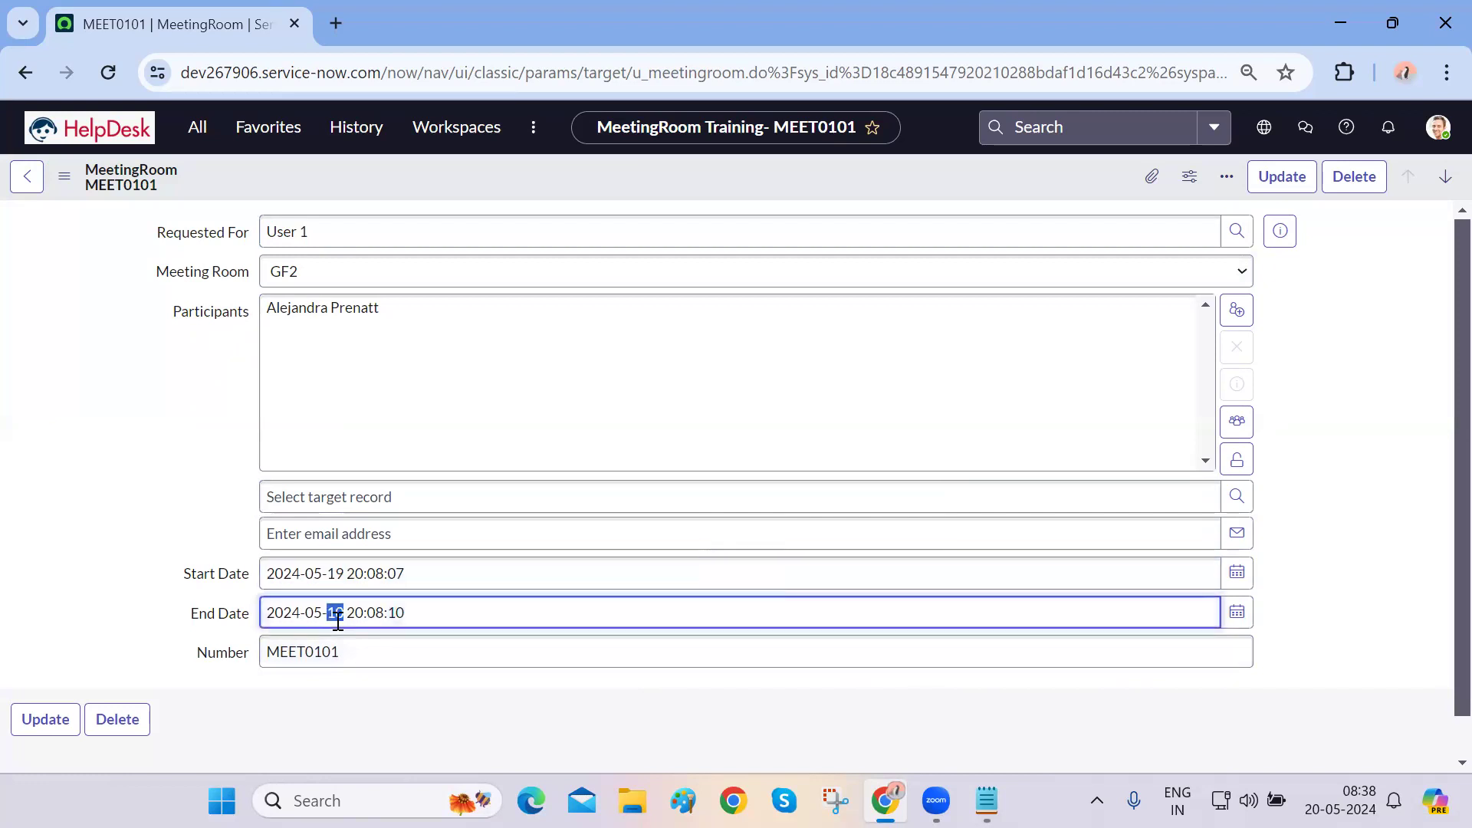
{"action": "left_click", "coordinate": [394, 722]}
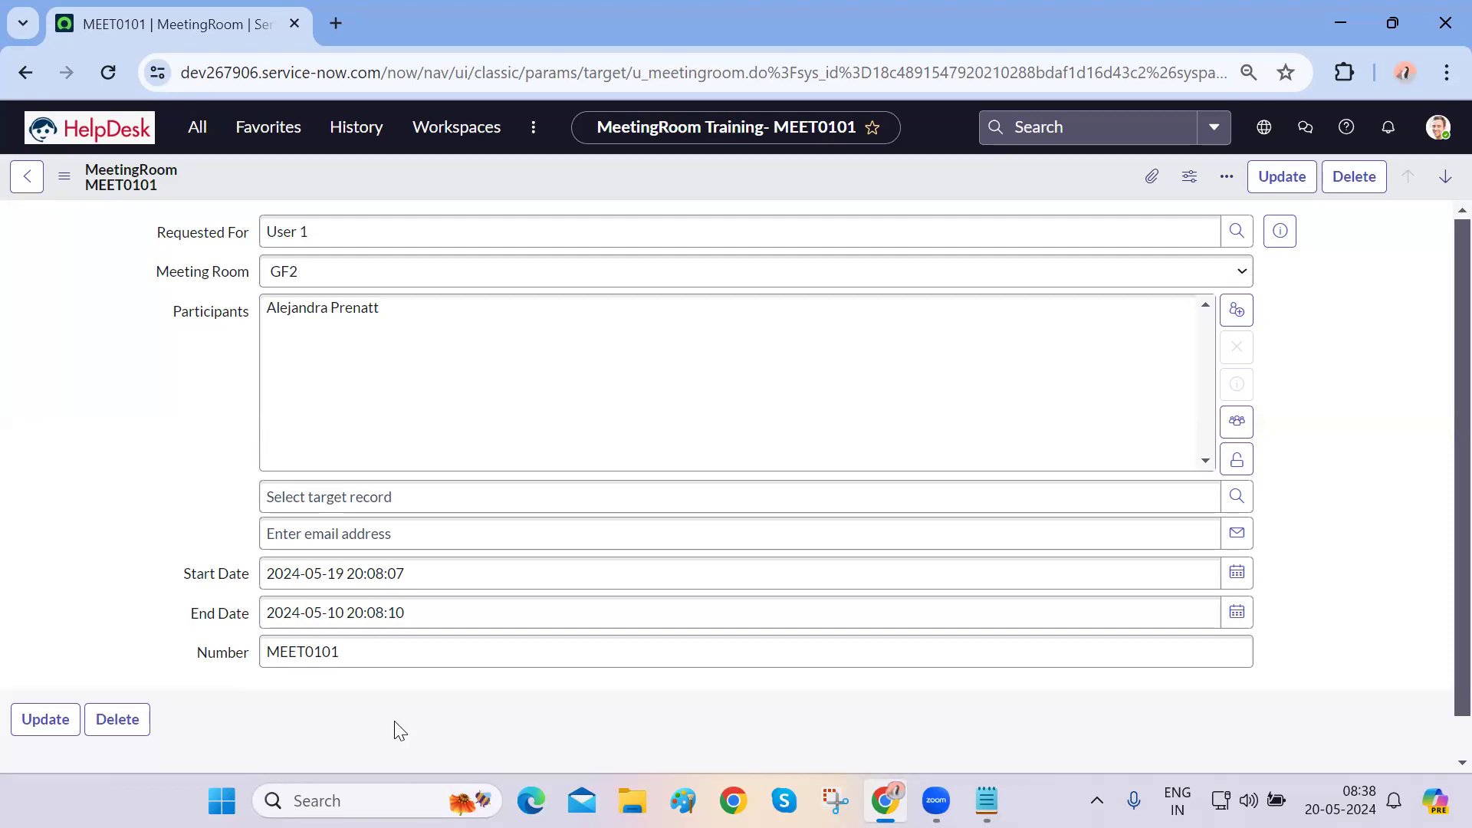
{"action": "left_click", "coordinate": [223, 612]}
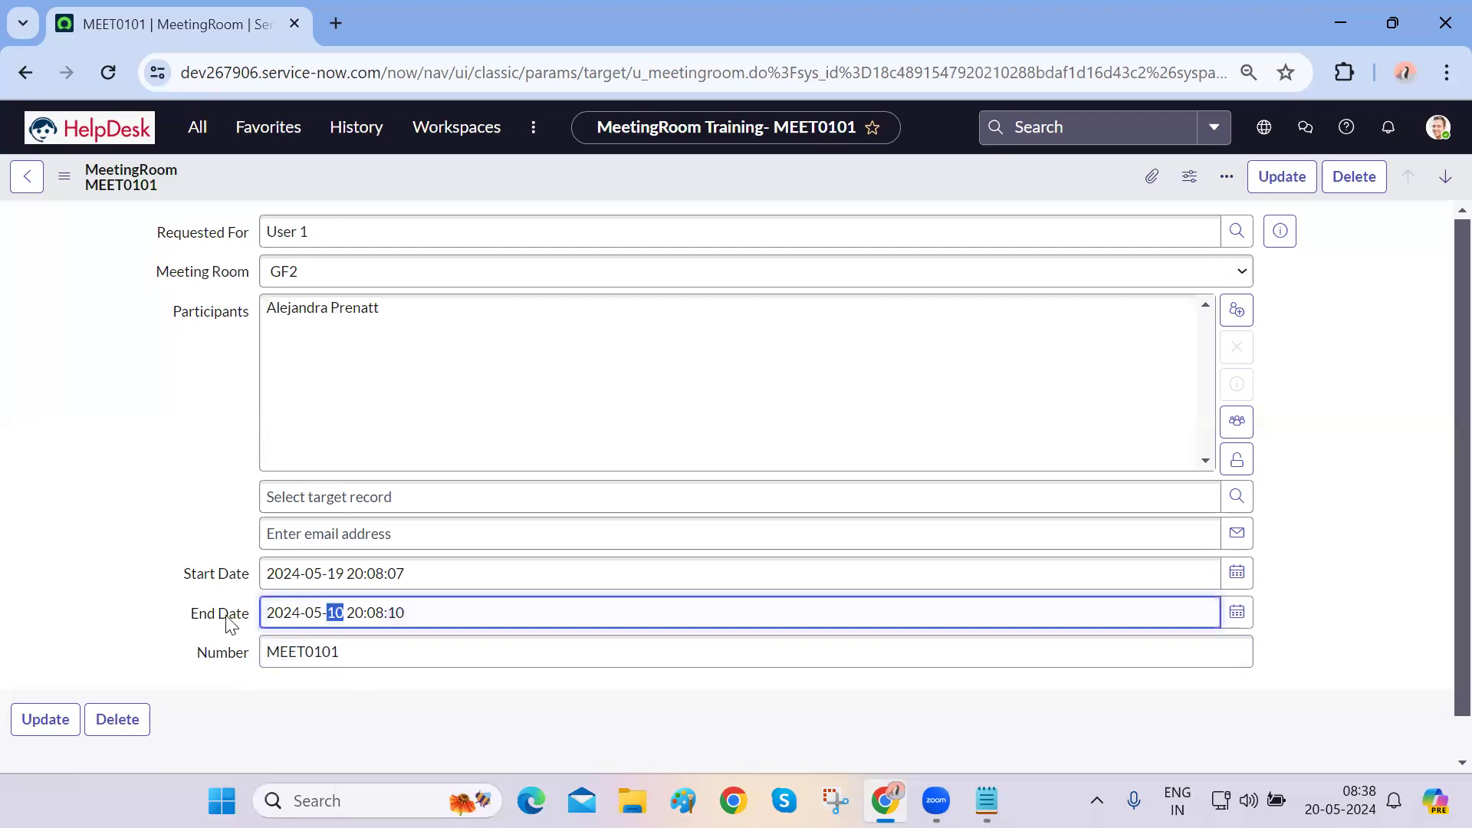
{"action": "triple_click", "coordinate": [441, 612]}
{"action": "left_click", "coordinate": [442, 706]}
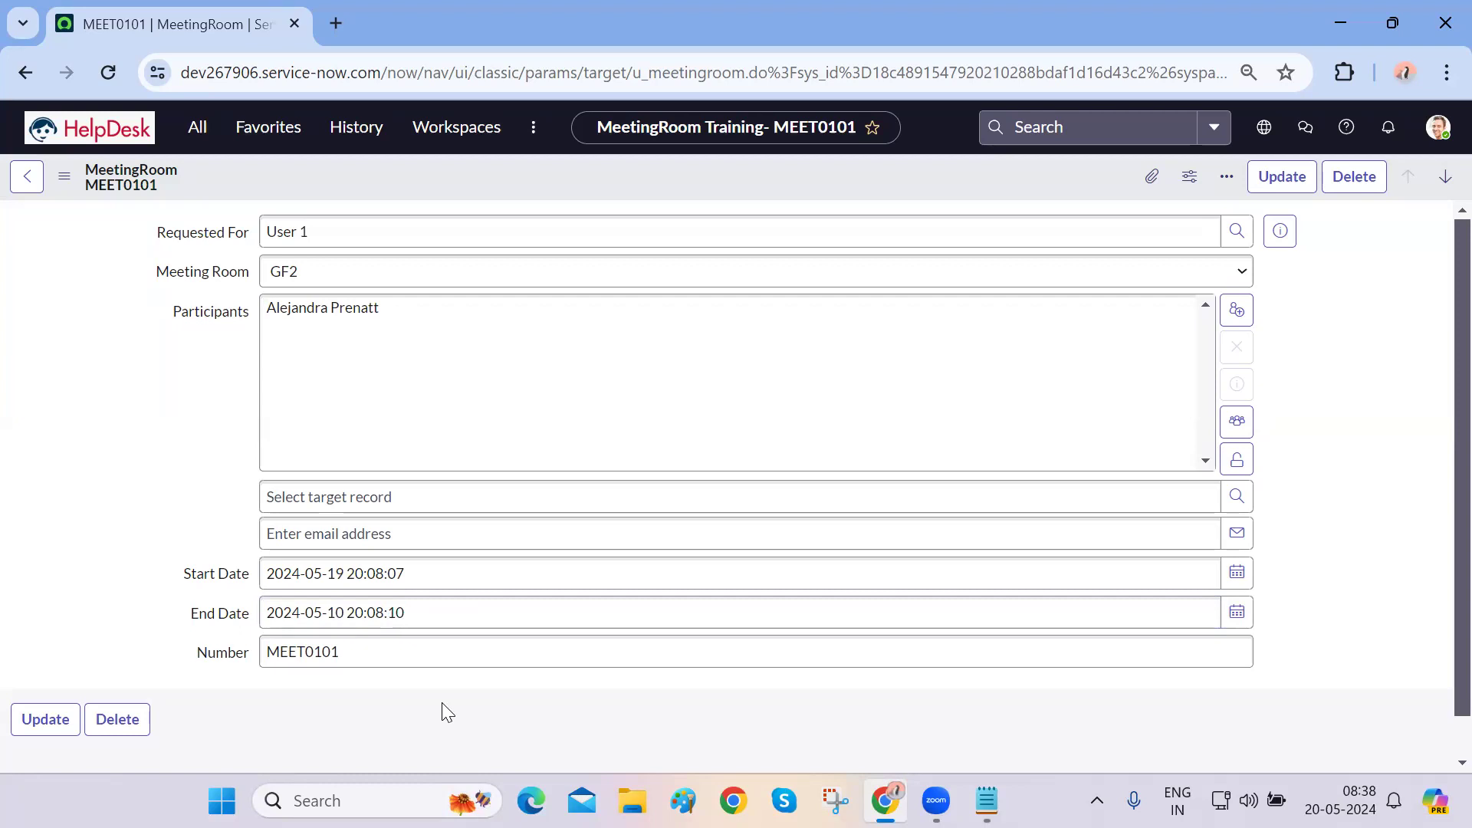
{"action": "triple_click", "coordinate": [476, 614]}
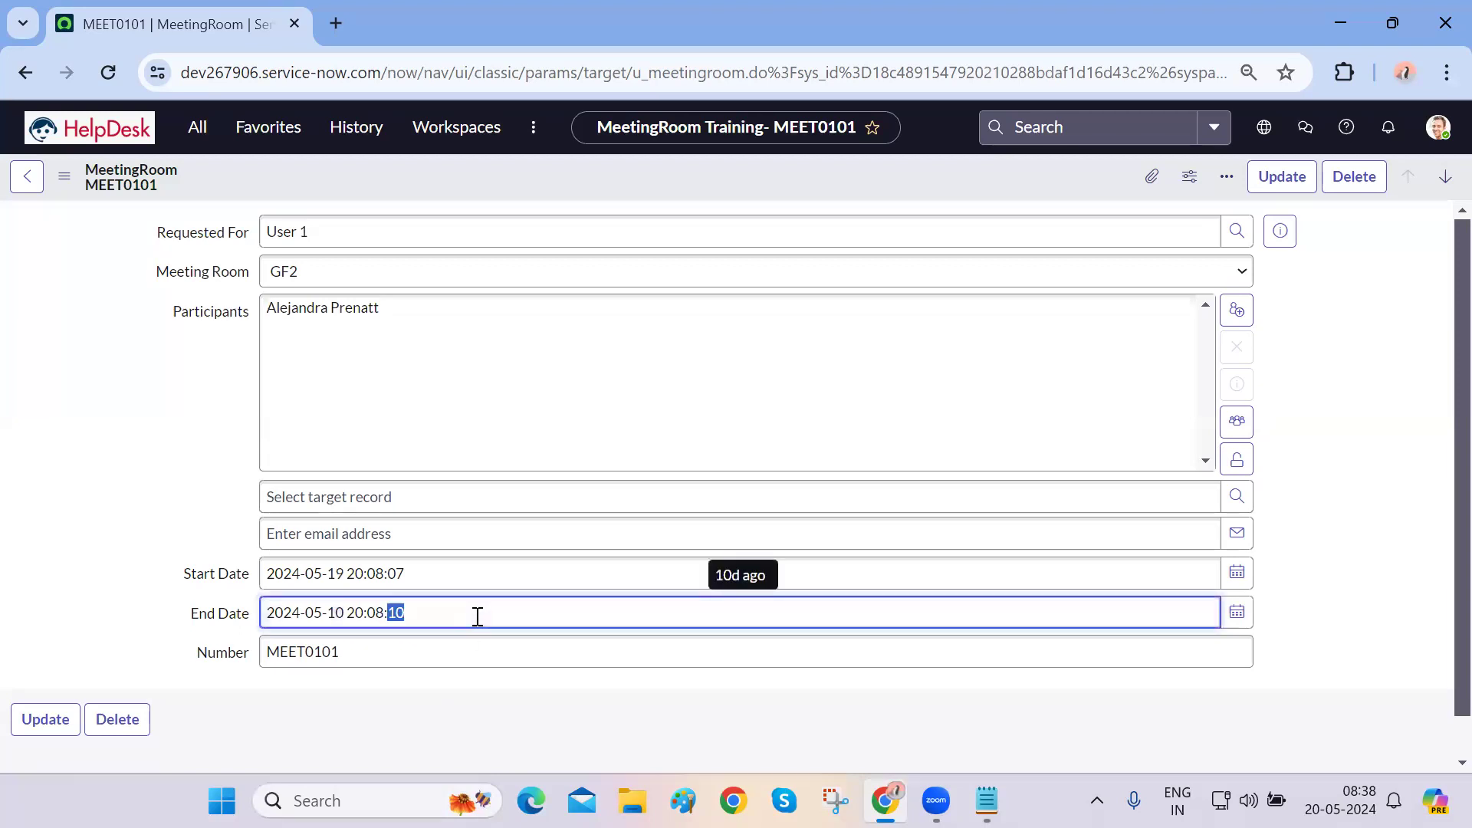
{"action": "left_click", "coordinate": [452, 706]}
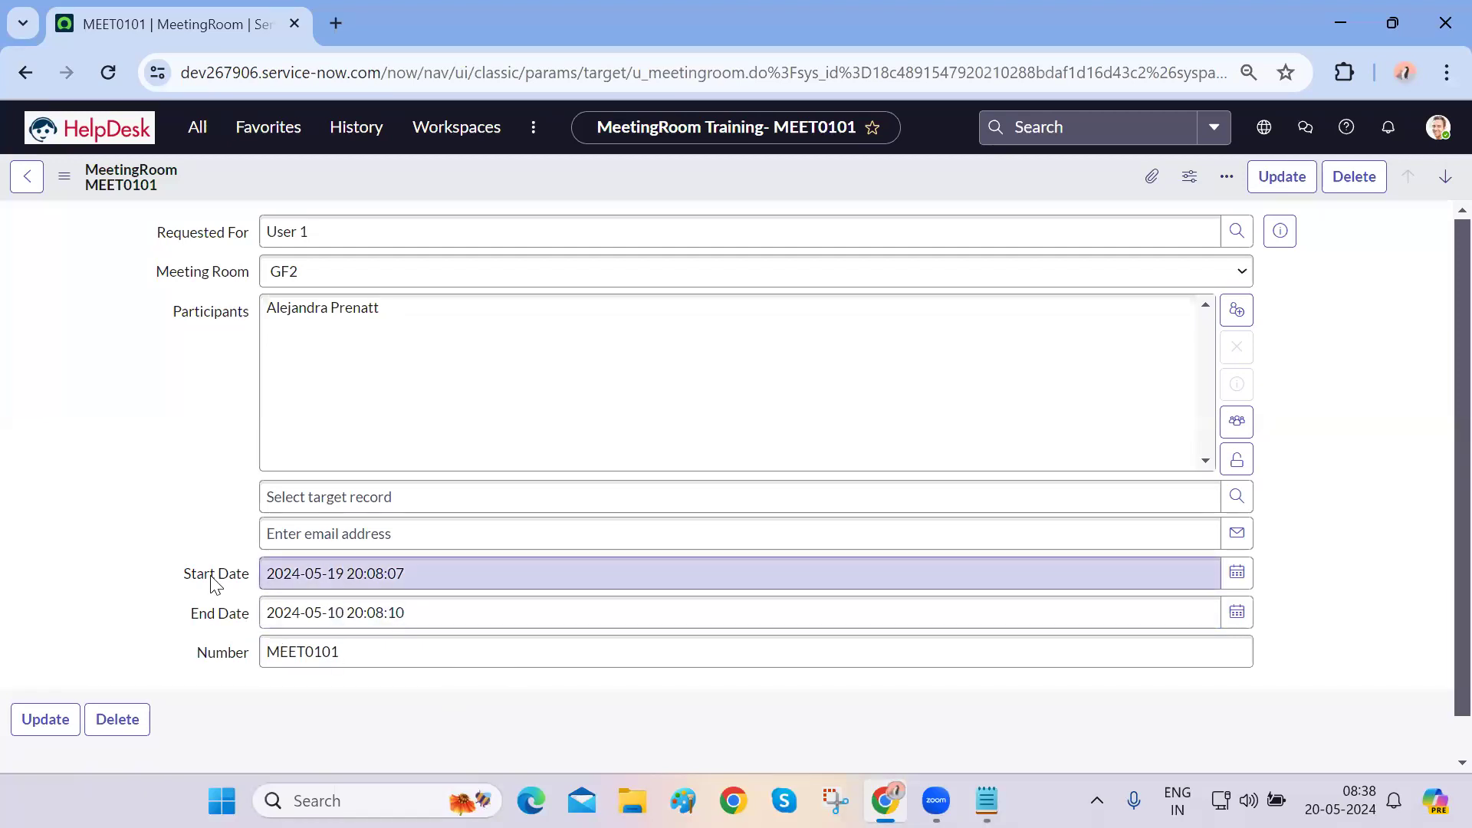
{"action": "left_click", "coordinate": [206, 619]}
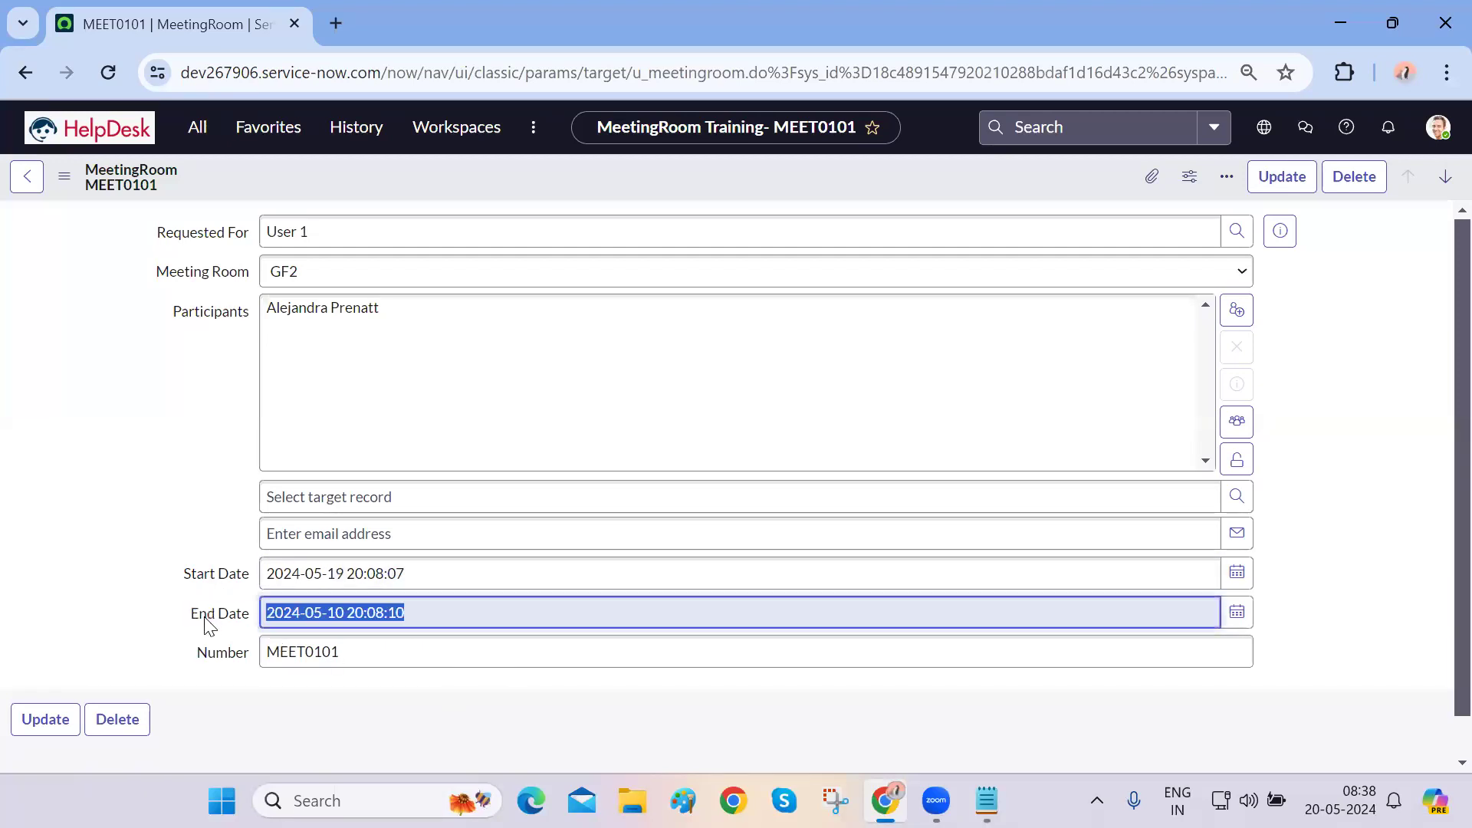
{"action": "left_click", "coordinate": [345, 574]}
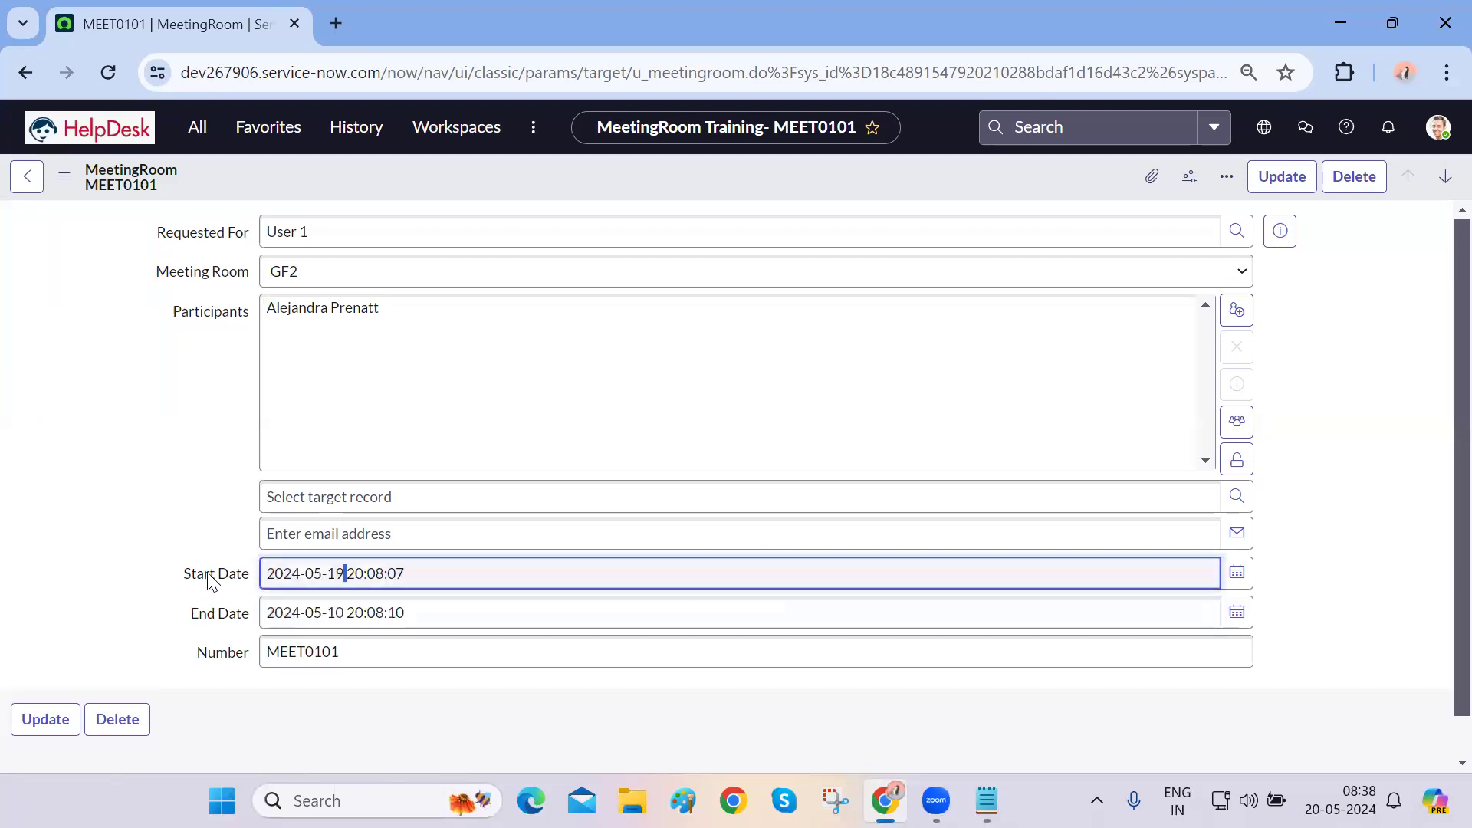
- Open the MeetingRoom table's UI policies from the record, discarding its unsaved changes, and start a new UI policy
{"action": "left_click", "coordinate": [64, 176]}
{"action": "mouse_move", "coordinate": [127, 296]}
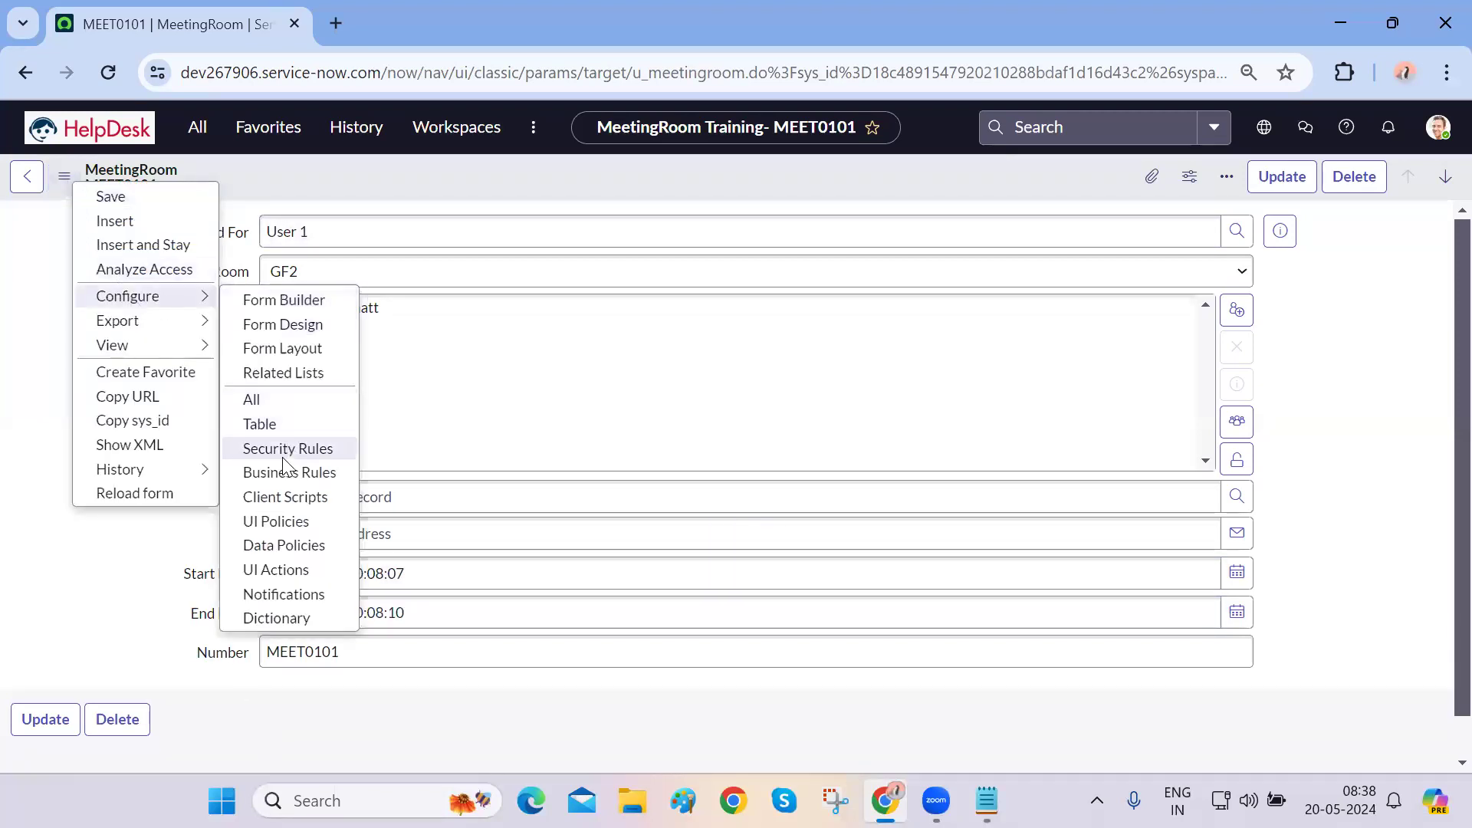
{"action": "left_click", "coordinate": [283, 521]}
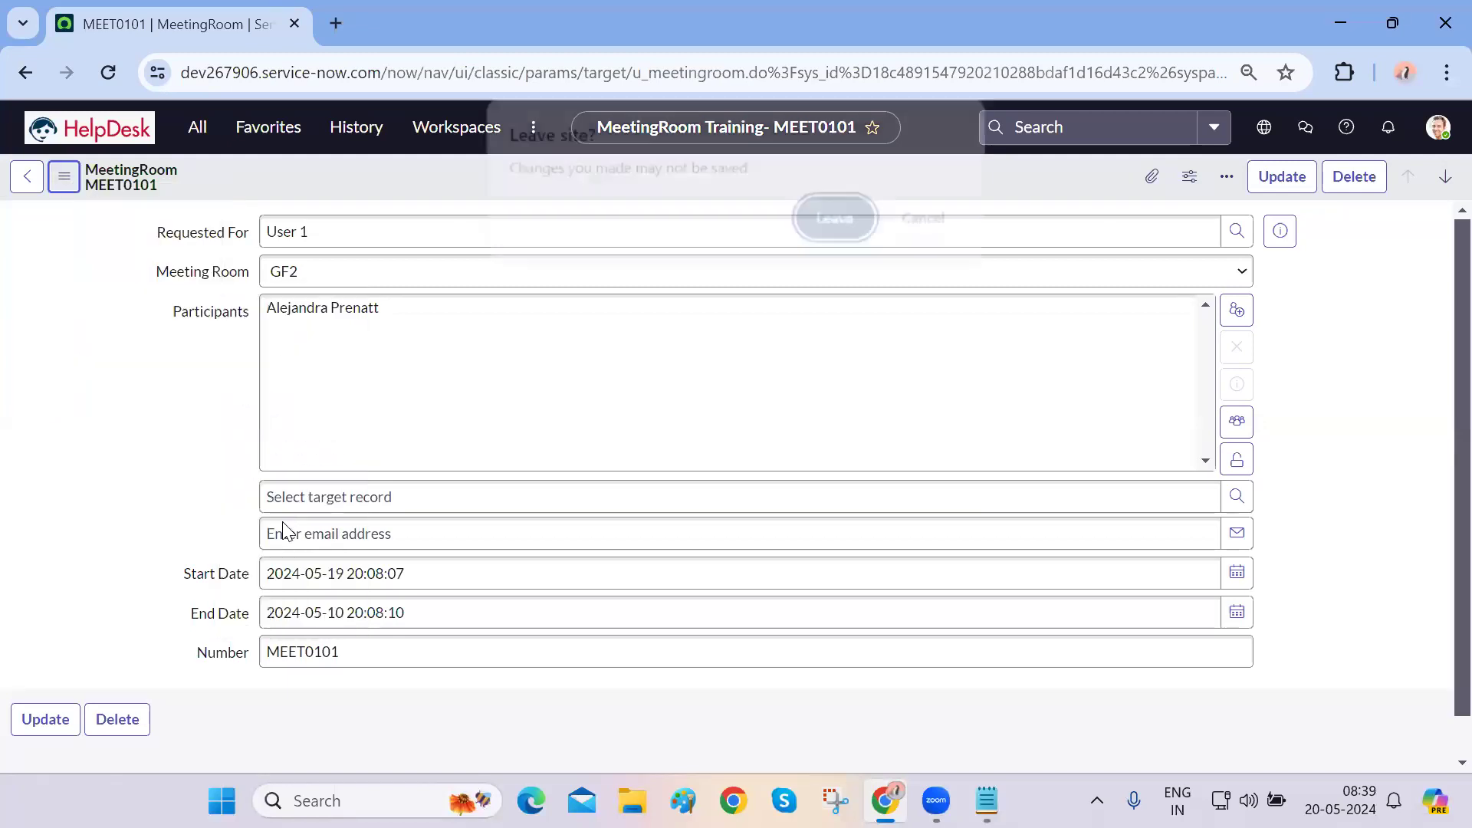
{"action": "left_click", "coordinate": [837, 207]}
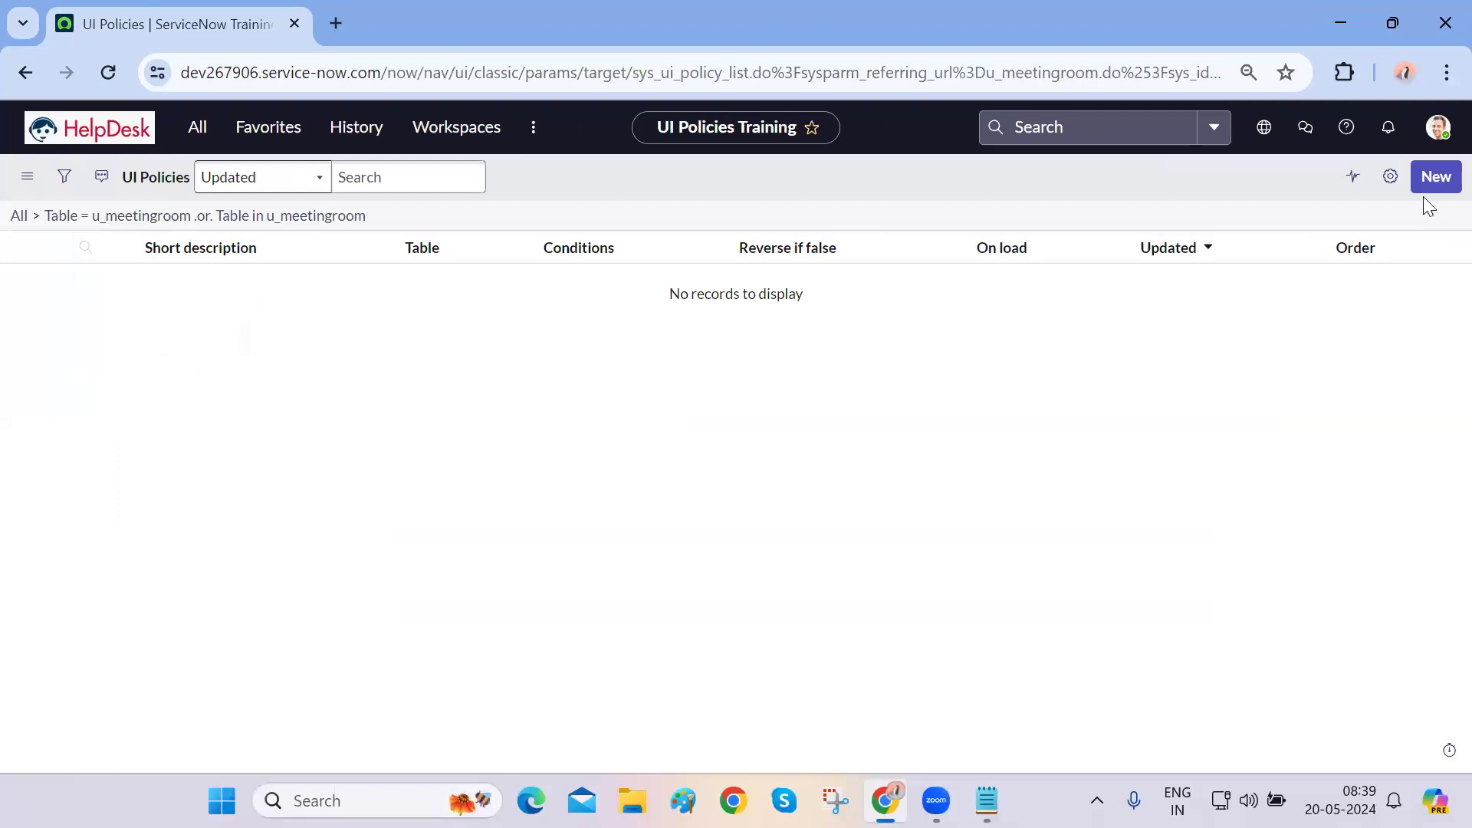
{"action": "left_click", "coordinate": [1435, 182]}
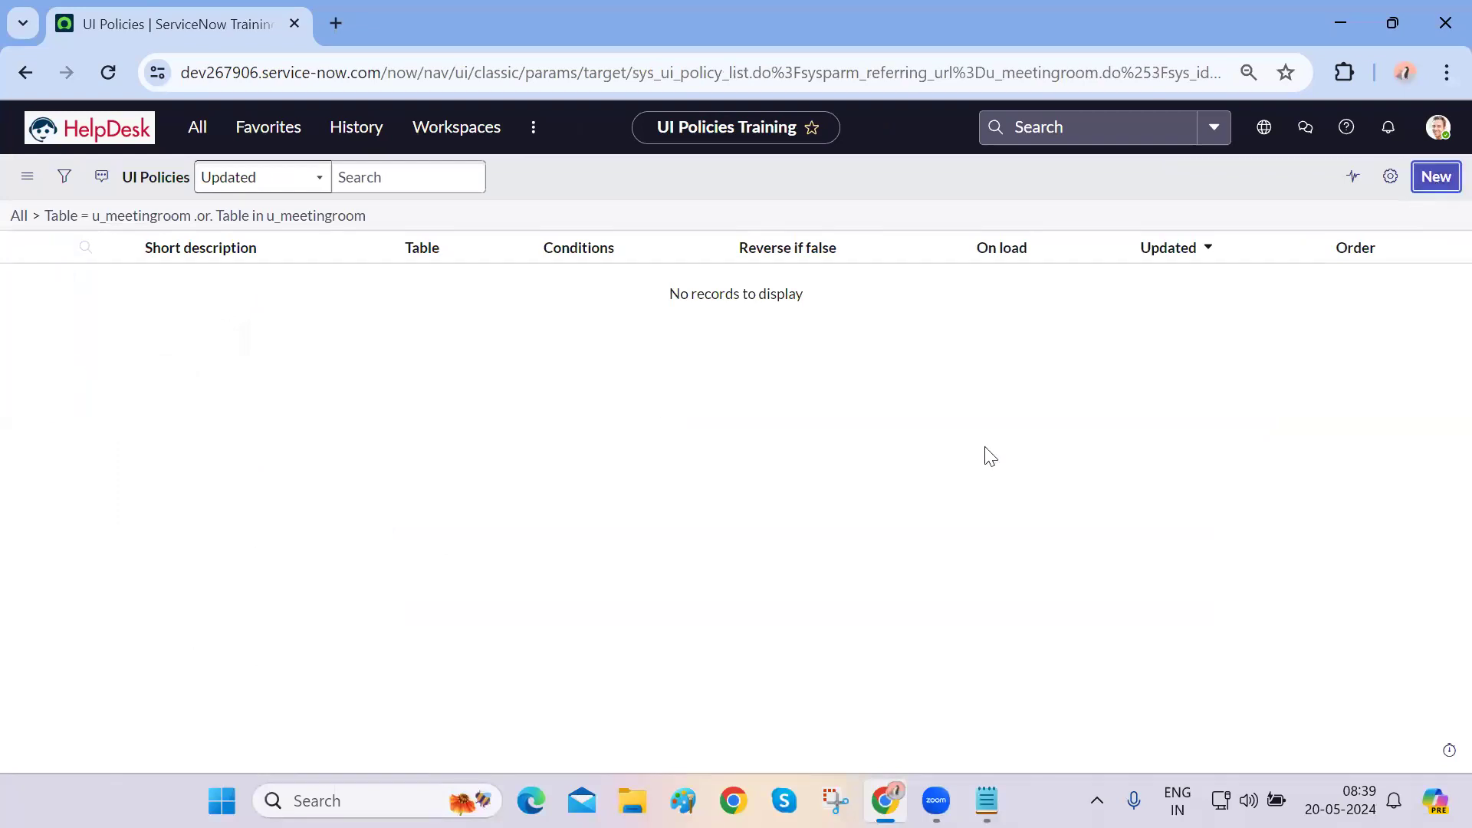